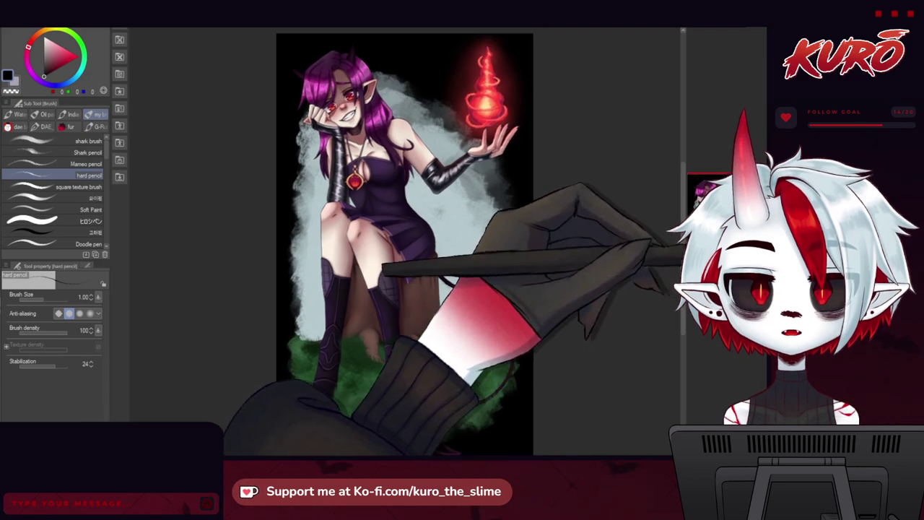
# Step: Examine the full illustration, from the figure's face and dress down to the stump, boots and grassy ground
pyautogui.moveTo(726, 249); pyautogui.dragTo(732, 244)
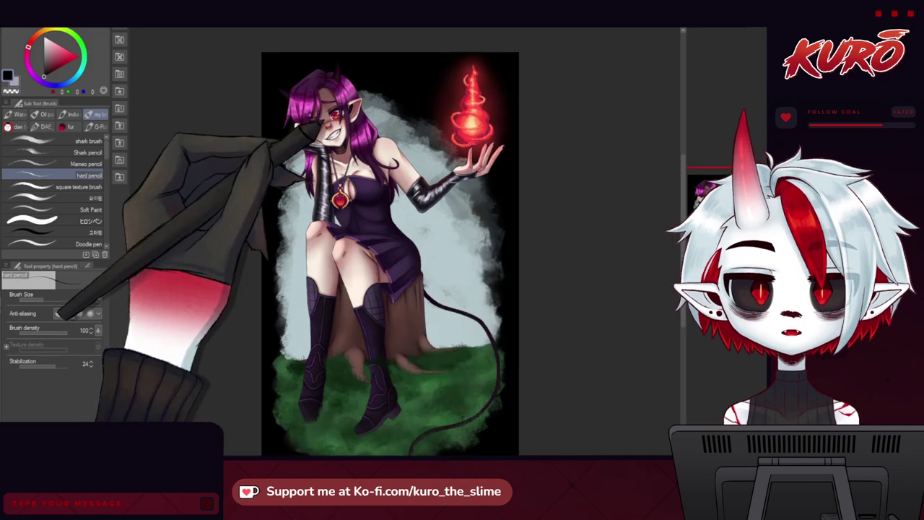
pyautogui.scroll(4, 313, 135)
pyautogui.moveTo(249, 115); pyautogui.dragTo(246, 95)
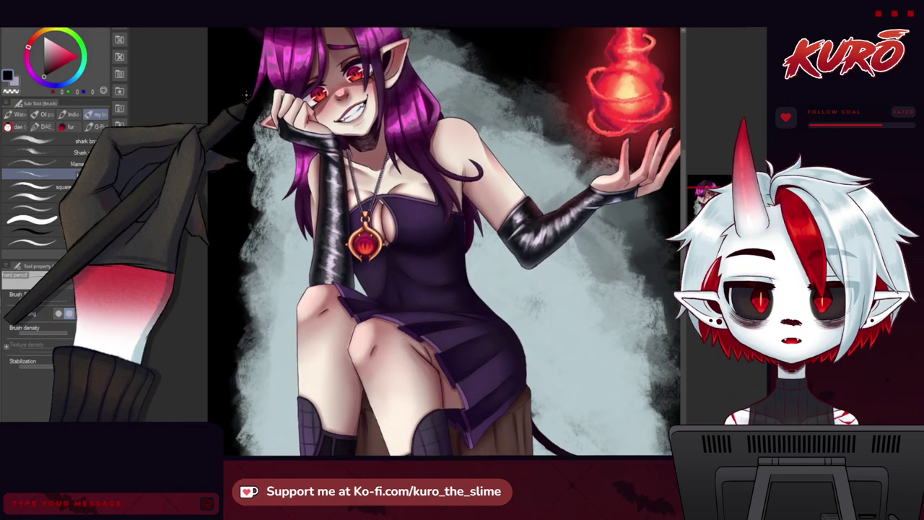
pyautogui.scroll(-2, 299, 191)
pyautogui.moveTo(335, 243); pyautogui.dragTo(316, 251)
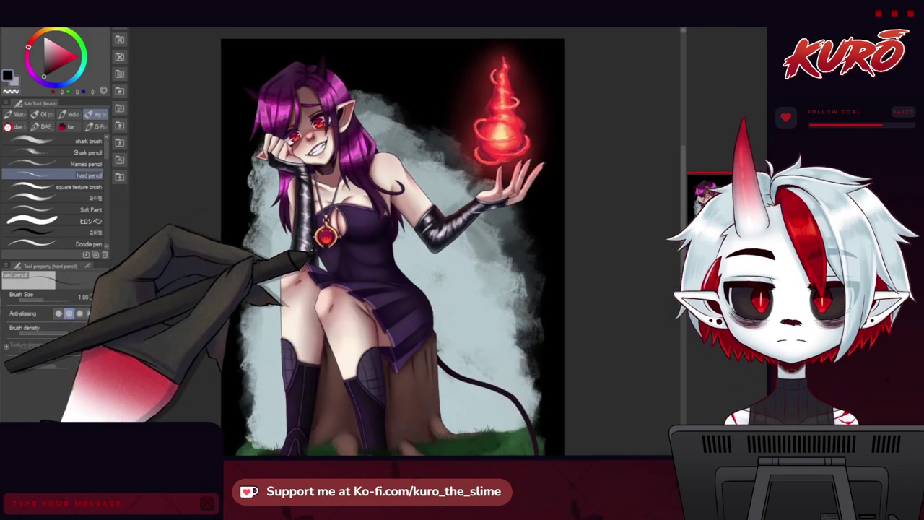
pyautogui.moveTo(329, 206); pyautogui.dragTo(292, 217)
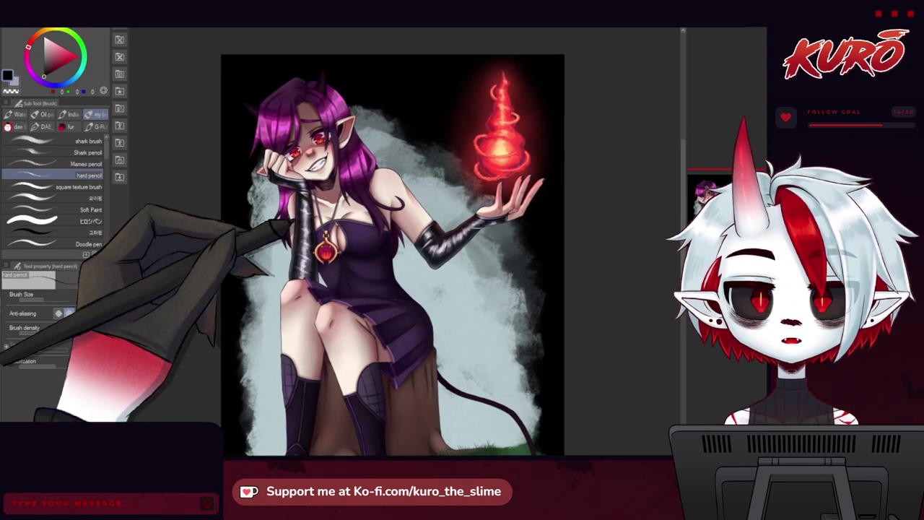
pyautogui.moveTo(319, 263)
pyautogui.mouseDown()
pyautogui.moveTo(338, 254)
pyautogui.moveTo(329, 253)
pyautogui.mouseUp()
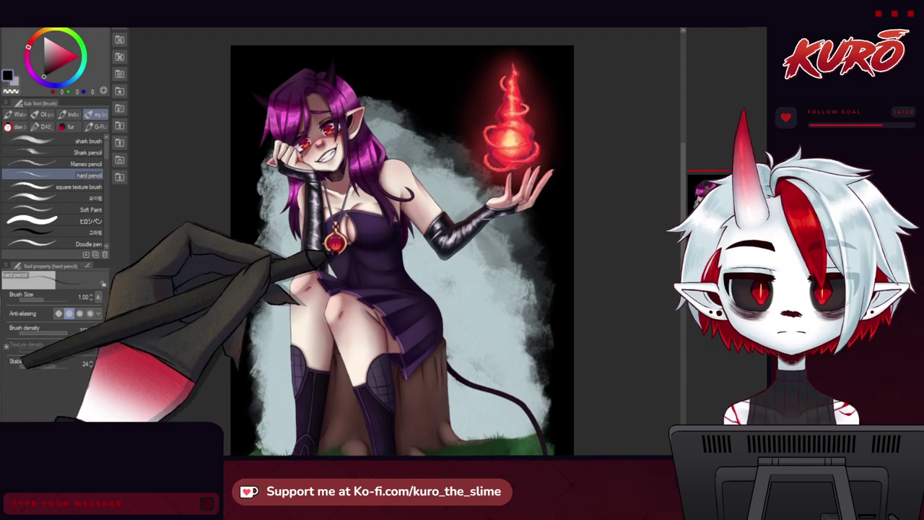
pyautogui.moveTo(338, 284); pyautogui.dragTo(332, 260)
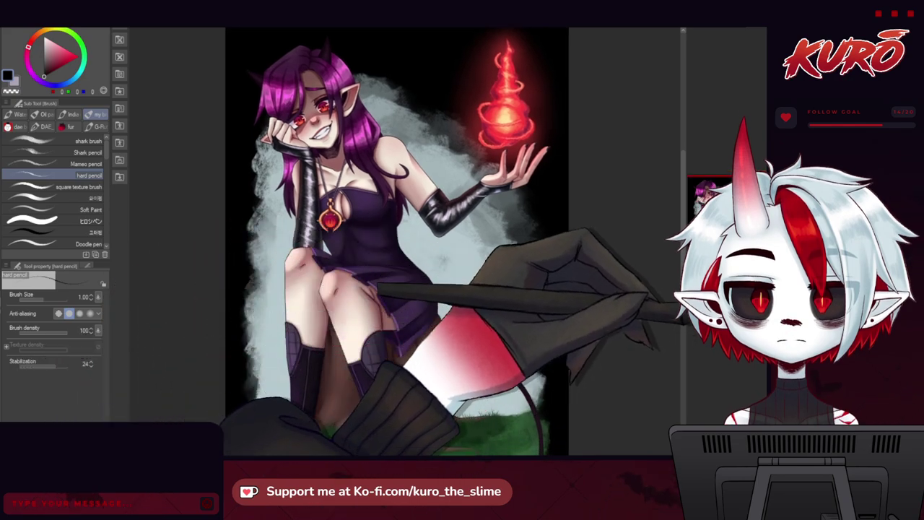
pyautogui.moveTo(409, 312); pyautogui.dragTo(419, 148)
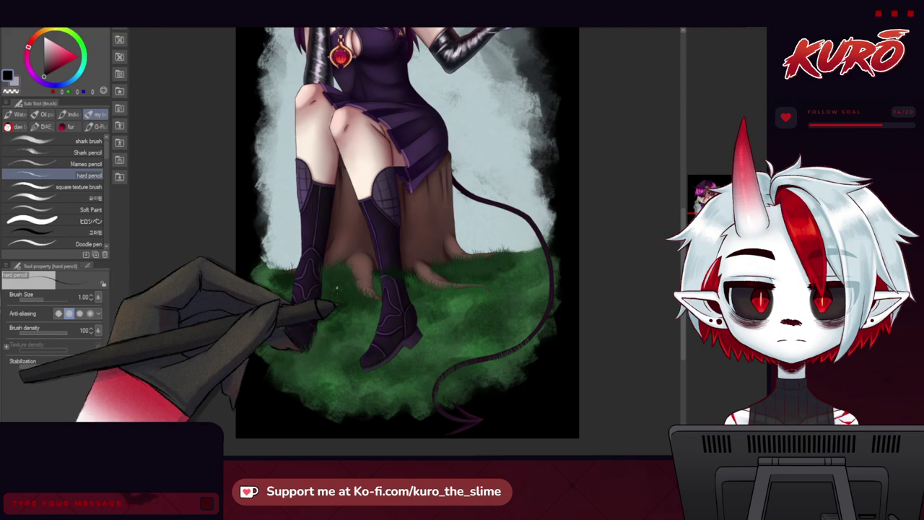
# Step: Choose the vegetation grass brush at size 60, sample a dark green from the ground, and paint grass blades over the front boot's heel
pyautogui.scroll(3, 333, 289)
pyautogui.moveTo(338, 278); pyautogui.dragTo(310, 287)
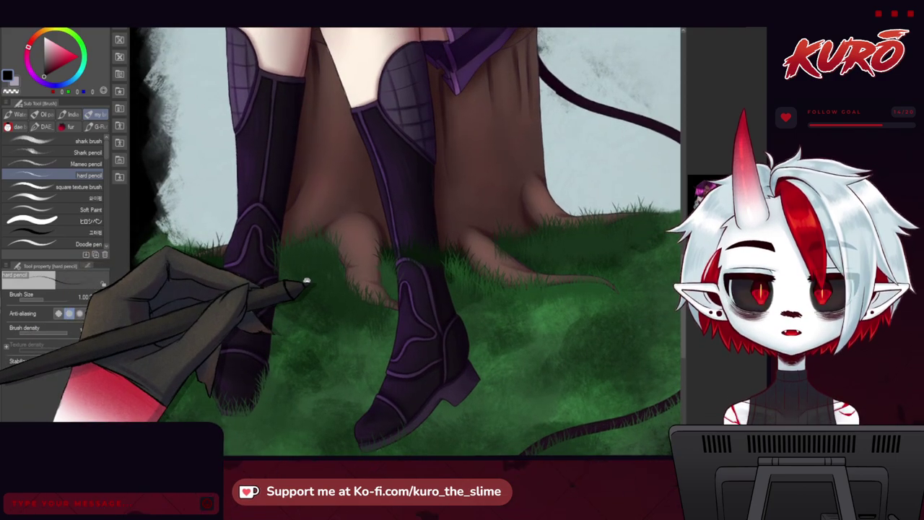
pyautogui.moveTo(302, 280); pyautogui.dragTo(292, 272)
pyautogui.moveTo(191, 260); pyautogui.dragTo(246, 243)
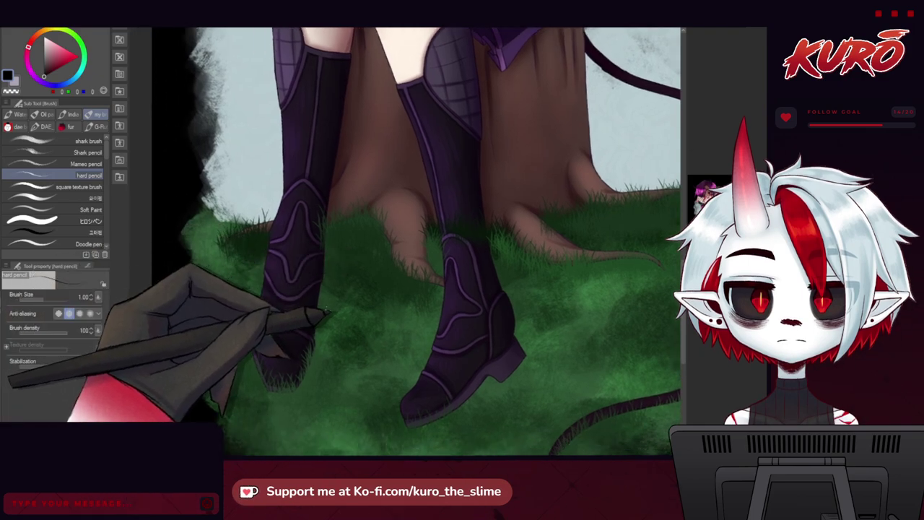
pyautogui.scroll(1, 320, 310)
pyautogui.moveTo(226, 304); pyautogui.dragTo(215, 241)
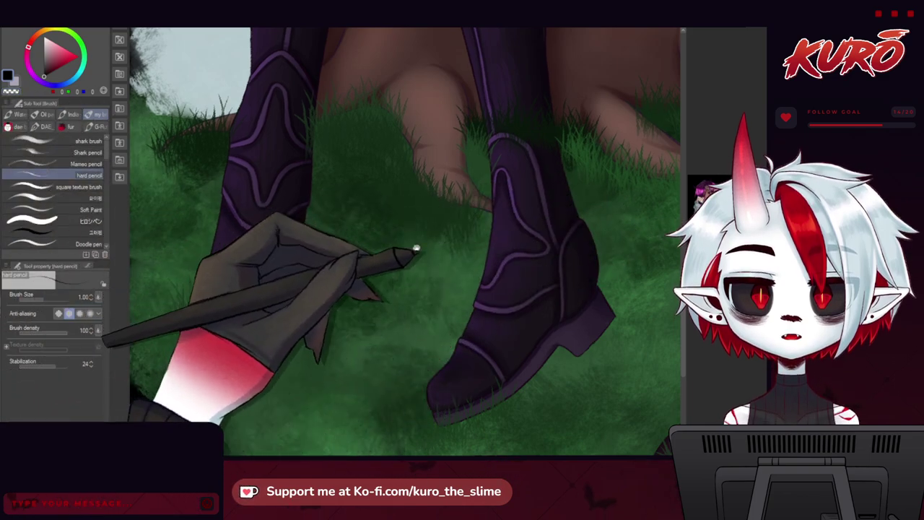
pyautogui.moveTo(582, 347); pyautogui.dragTo(438, 270)
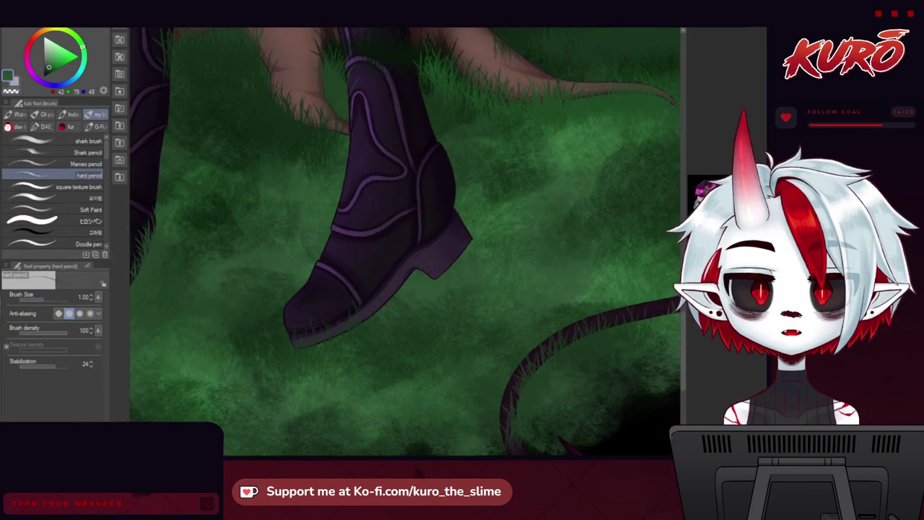
pyautogui.click(1, 190)
pyautogui.moveTo(374, 268); pyautogui.dragTo(333, 252)
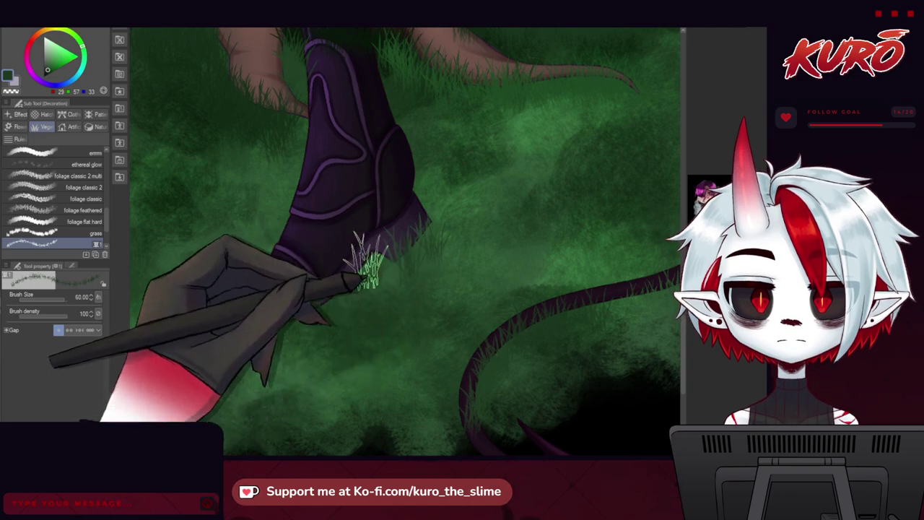
pyautogui.moveTo(225, 272); pyautogui.dragTo(275, 317)
pyautogui.moveTo(235, 245); pyautogui.dragTo(355, 295)
# Step: Paint dark green grass blades along the inner edge of the other boot, sampling the color from the surrounding ground
pyautogui.moveTo(186, 287); pyautogui.dragTo(219, 259)
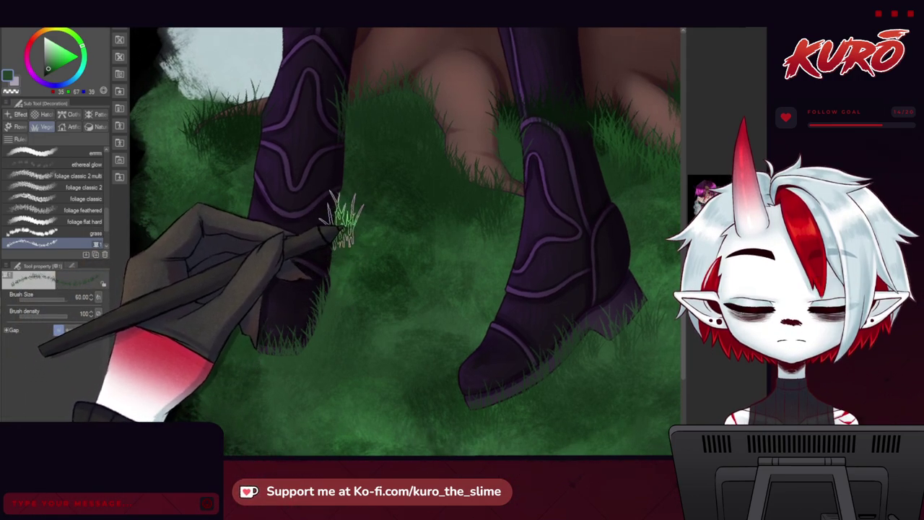
pyautogui.moveTo(340, 222); pyautogui.dragTo(327, 259)
pyautogui.keyDown('alt'); pyautogui.click(338, 221); pyautogui.keyUp('alt')
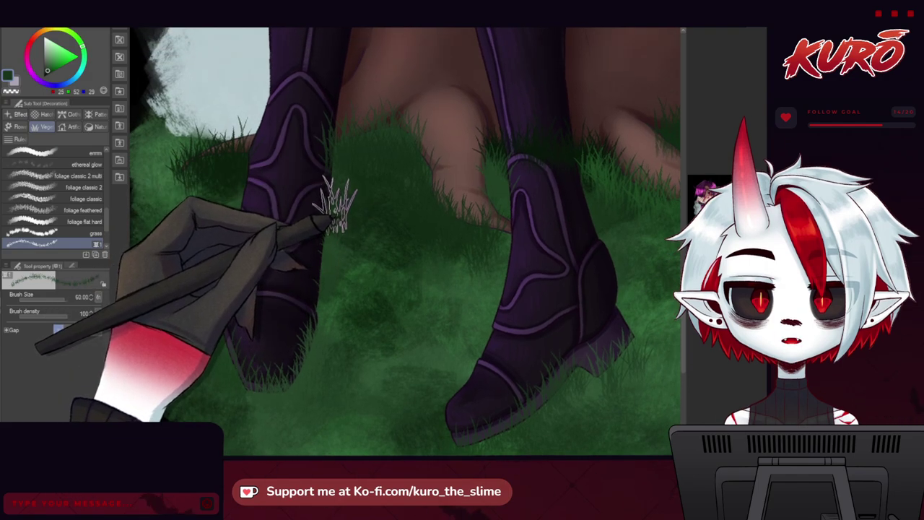
pyautogui.moveTo(138, 168); pyautogui.dragTo(230, 197)
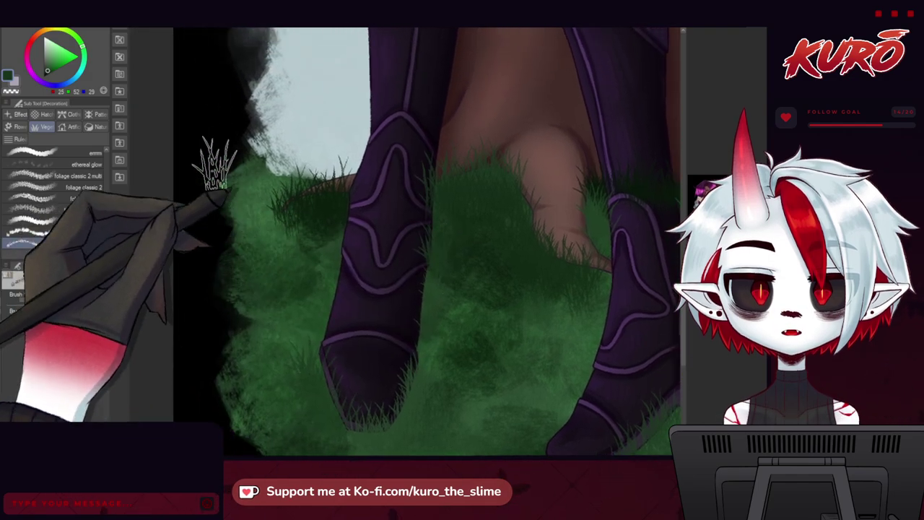
pyautogui.scroll(-5, 183, 171)
pyautogui.scroll(6, 214, 210)
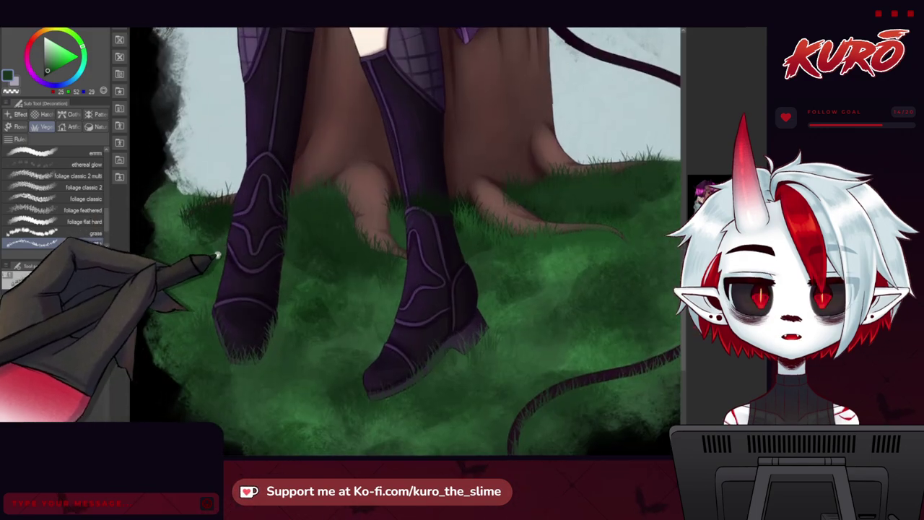
# Step: Sample dark greens from the ground and paint overlapping grass tufts in the area between the two boots
pyautogui.moveTo(218, 255); pyautogui.dragTo(242, 272)
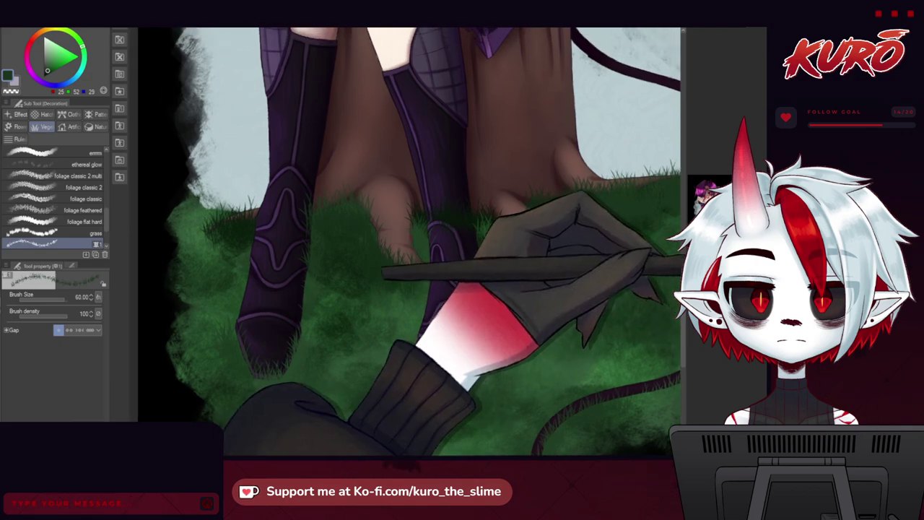
pyautogui.moveTo(265, 290)
pyautogui.mouseDown()
pyautogui.moveTo(239, 261)
pyautogui.moveTo(244, 249)
pyautogui.mouseUp()
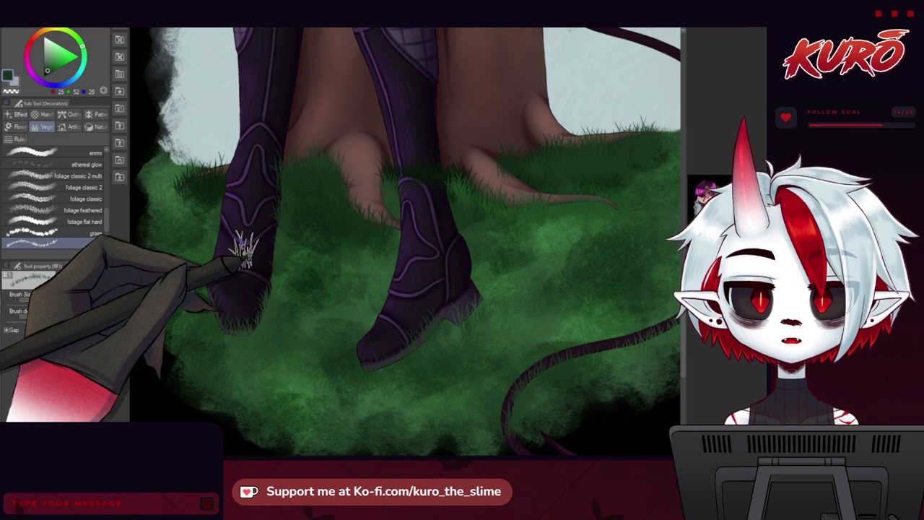
pyautogui.moveTo(258, 297); pyautogui.dragTo(279, 300)
pyautogui.scroll(2, 276, 283)
pyautogui.scroll(2, 278, 284)
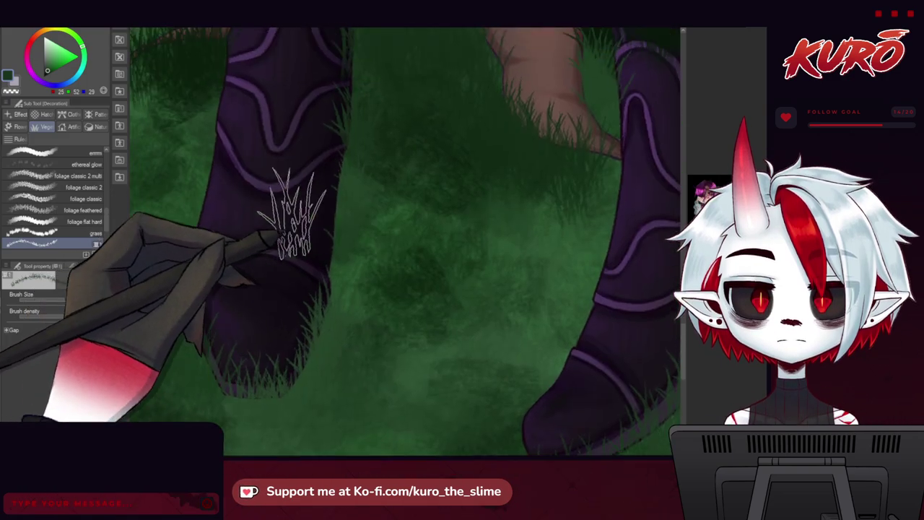
pyautogui.keyDown('alt'); pyautogui.click(395, 197); pyautogui.keyUp('alt')
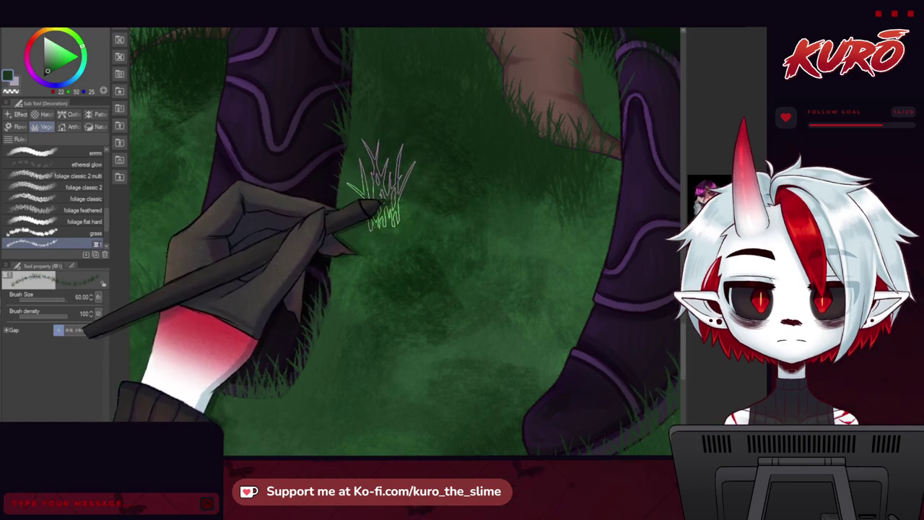
pyautogui.keyDown('alt'); pyautogui.click(373, 219); pyautogui.keyUp('alt')
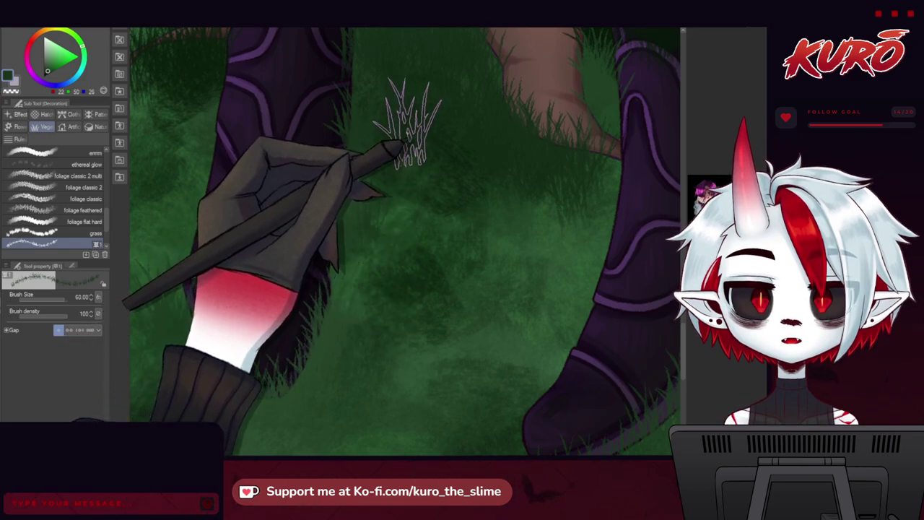
pyautogui.moveTo(448, 151); pyautogui.dragTo(506, 184)
pyautogui.keyDown('alt'); pyautogui.click(569, 221); pyautogui.keyUp('alt')
pyautogui.moveTo(568, 221)
pyautogui.mouseDown()
pyautogui.moveTo(502, 228)
pyautogui.moveTo(545, 254)
pyautogui.mouseUp()
pyautogui.moveTo(393, 222); pyautogui.dragTo(321, 181)
pyautogui.keyDown('alt'); pyautogui.click(354, 216); pyautogui.keyUp('alt')
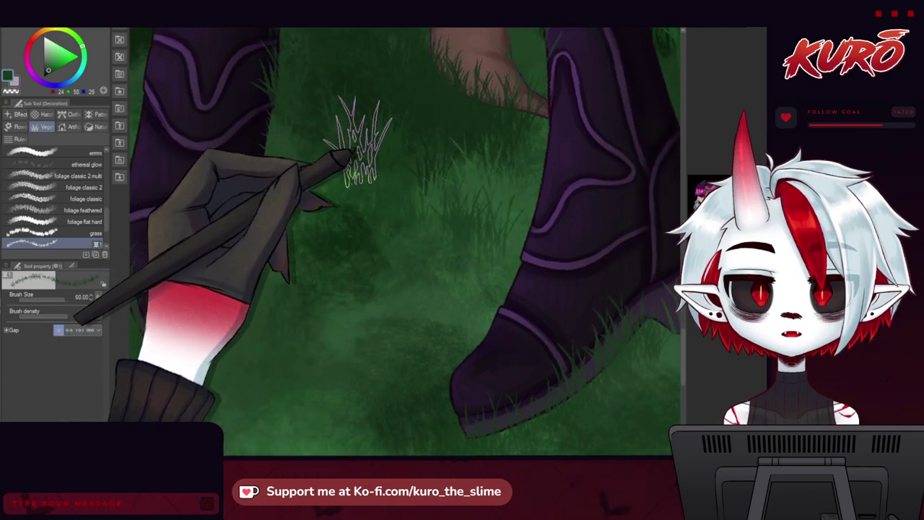
pyautogui.keyDown('alt'); pyautogui.click(330, 154); pyautogui.keyUp('alt')
# Step: Sample light and dark greens and paint grass tufts on the ground along the outer side of the rear boot
pyautogui.scroll(-2, 316, 229)
pyautogui.moveTo(230, 247); pyautogui.dragTo(318, 253)
pyautogui.moveTo(188, 155); pyautogui.dragTo(231, 218)
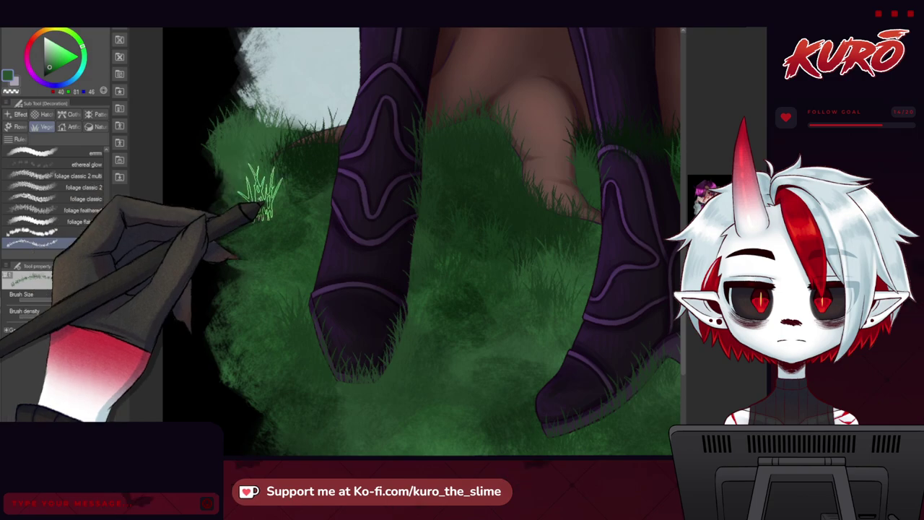
pyautogui.keyDown('alt'); pyautogui.click(275, 217); pyautogui.keyUp('alt')
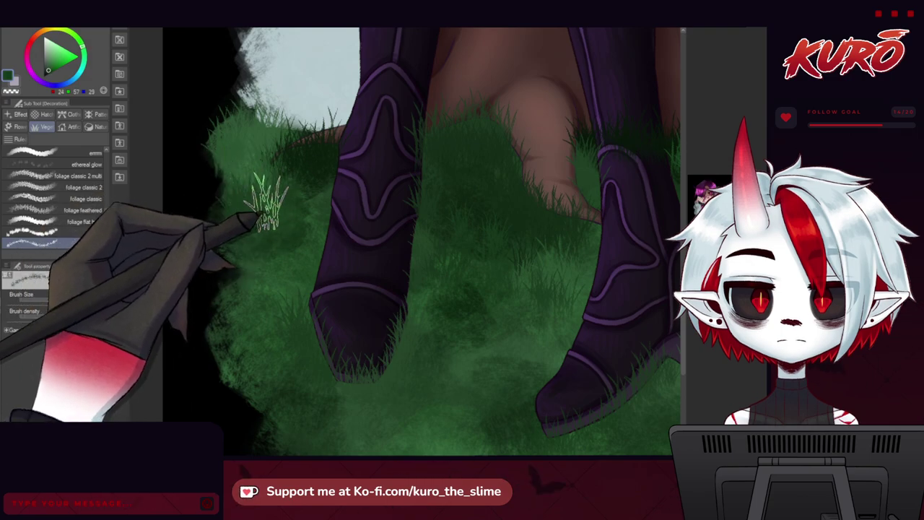
pyautogui.moveTo(275, 256); pyautogui.dragTo(260, 230)
pyautogui.scroll(-2, 260, 233)
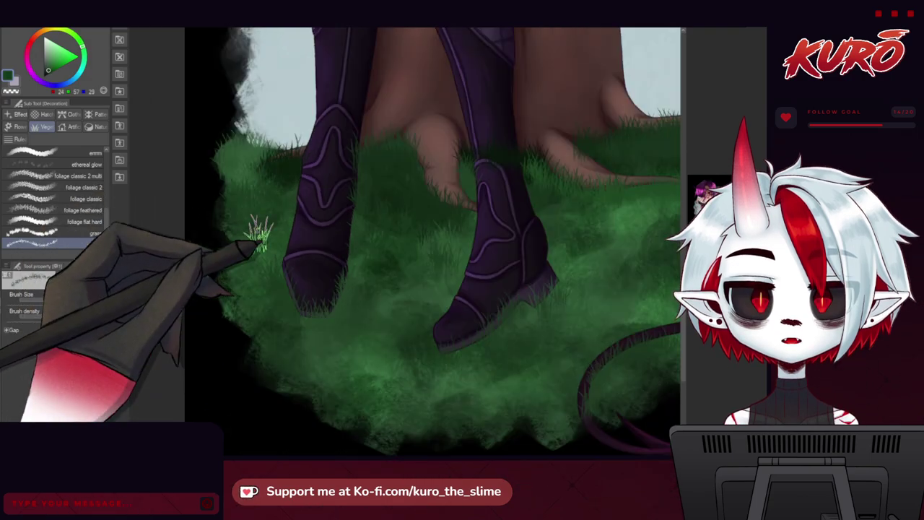
pyautogui.moveTo(286, 269)
pyautogui.mouseDown()
pyautogui.moveTo(252, 264)
pyautogui.moveTo(315, 388)
pyautogui.moveTo(255, 247)
pyautogui.mouseUp()
# Step: Extend the grass texture across the lawn's upper outer edge and the ground beside the rear boot
pyautogui.scroll(3, 251, 245)
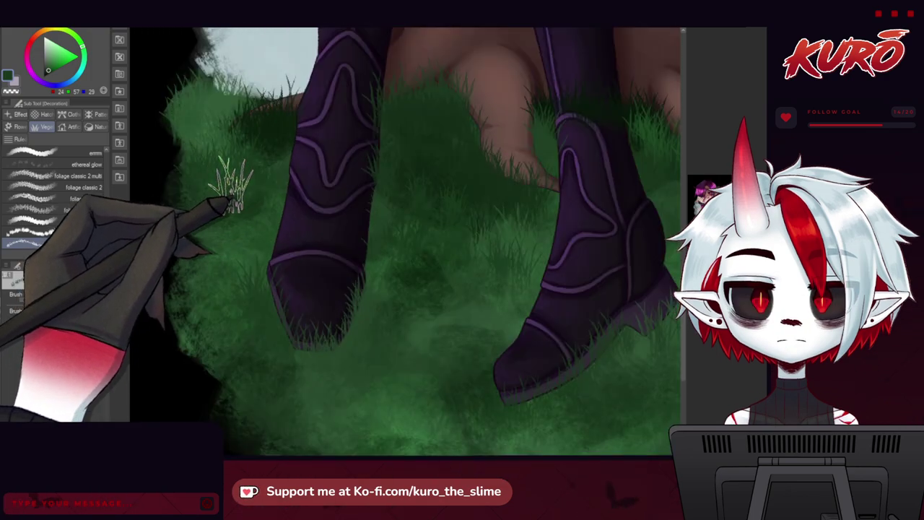
pyautogui.scroll(1, 221, 207)
pyautogui.moveTo(218, 182); pyautogui.dragTo(200, 345)
pyautogui.moveTo(399, 127); pyautogui.dragTo(308, 229)
pyautogui.moveTo(483, 209)
pyautogui.mouseDown()
pyautogui.moveTo(268, 243)
pyautogui.moveTo(238, 330)
pyautogui.moveTo(495, 263)
pyautogui.moveTo(499, 220)
pyautogui.mouseUp()
pyautogui.moveTo(190, 368)
pyautogui.mouseDown()
pyautogui.moveTo(207, 223)
pyautogui.moveTo(213, 297)
pyautogui.moveTo(216, 284)
pyautogui.mouseUp()
pyautogui.scroll(-3, 191, 341)
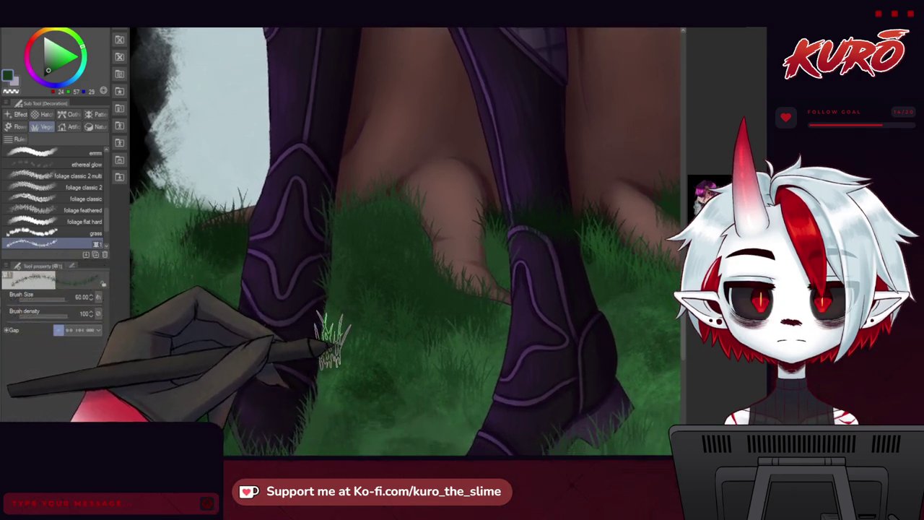
# Step: Fill the remaining smooth ground near the rear boot's toe and the lawn's outer edge with darker green grass
pyautogui.scroll(-3, 333, 339)
pyautogui.moveTo(367, 344); pyautogui.dragTo(421, 349)
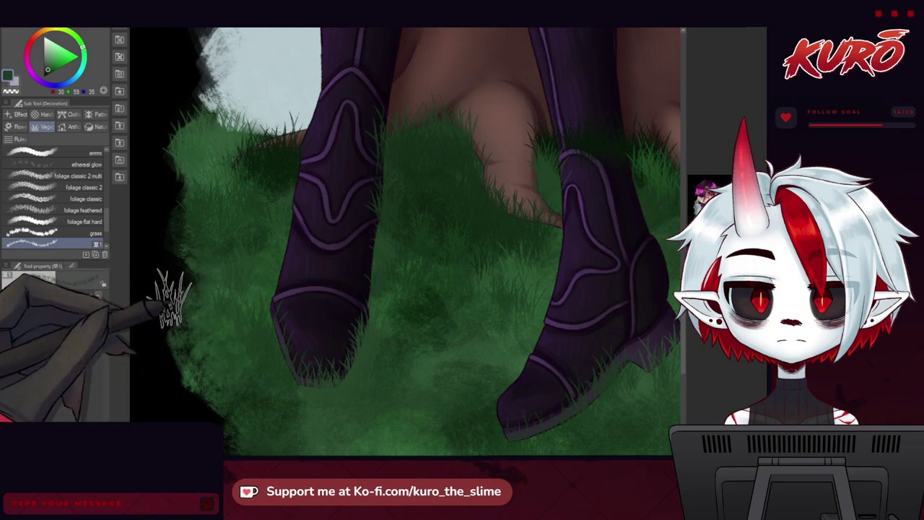
pyautogui.moveTo(197, 326); pyautogui.dragTo(153, 227)
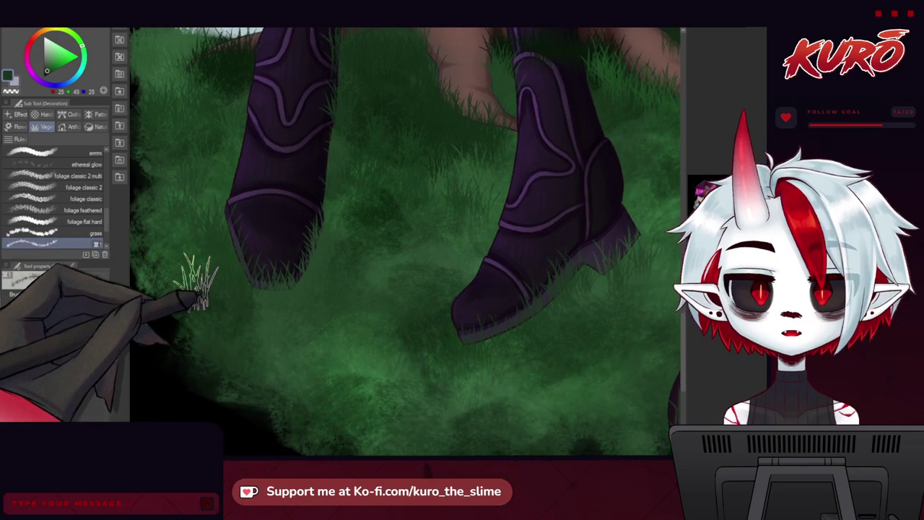
pyautogui.moveTo(143, 262); pyautogui.dragTo(189, 291)
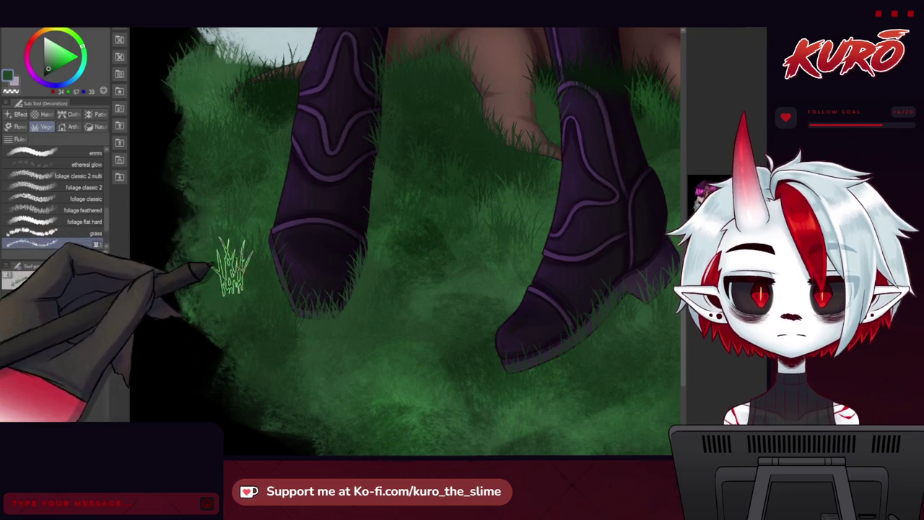
# Step: Sample a lighter green and paint grass tufts just below the front boot's toe, adding darker tufts between the boots
pyautogui.keyDown('alt'); pyautogui.click(417, 396); pyautogui.keyUp('alt')
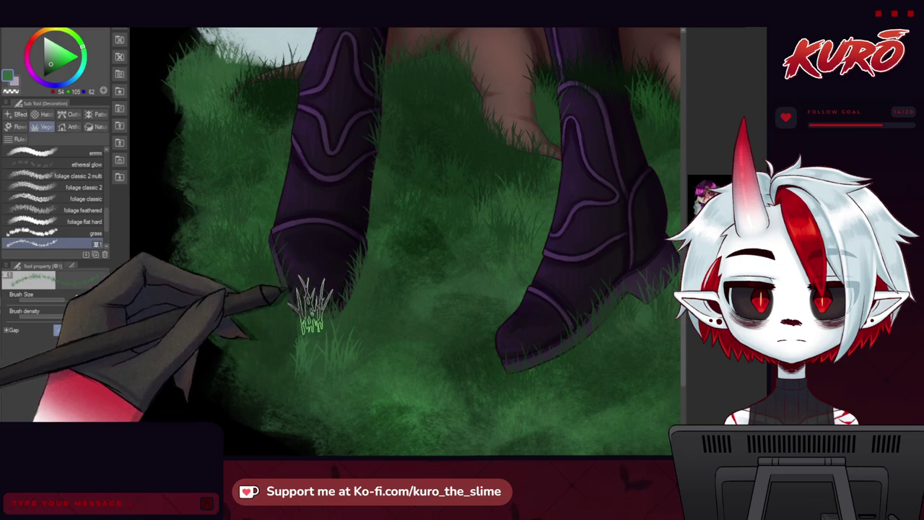
pyautogui.moveTo(377, 320); pyautogui.dragTo(301, 299)
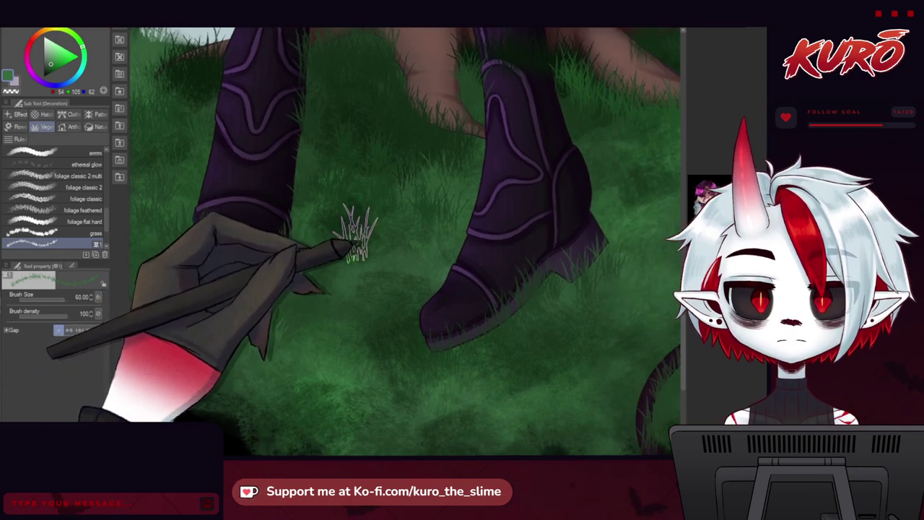
pyautogui.moveTo(379, 218)
pyautogui.mouseDown()
pyautogui.moveTo(340, 226)
pyautogui.moveTo(307, 270)
pyautogui.moveTo(347, 293)
pyautogui.mouseUp()
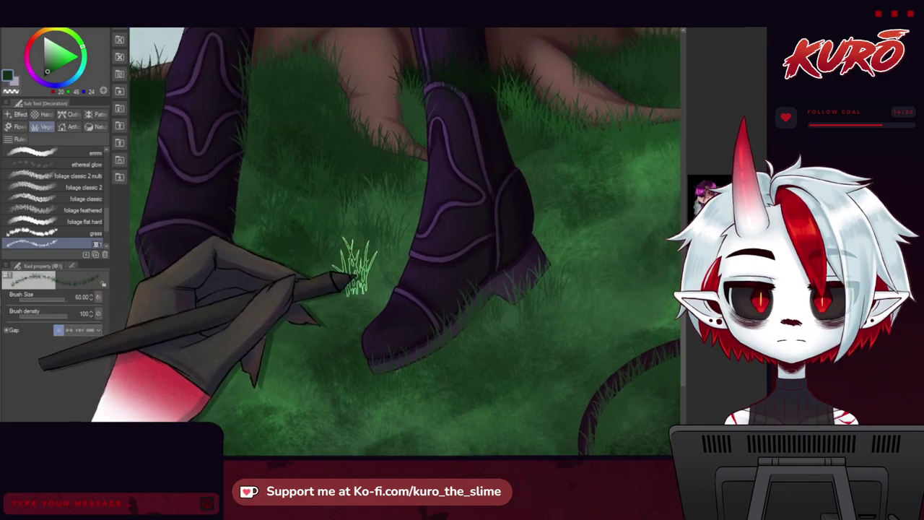
pyautogui.moveTo(317, 336); pyautogui.dragTo(294, 242)
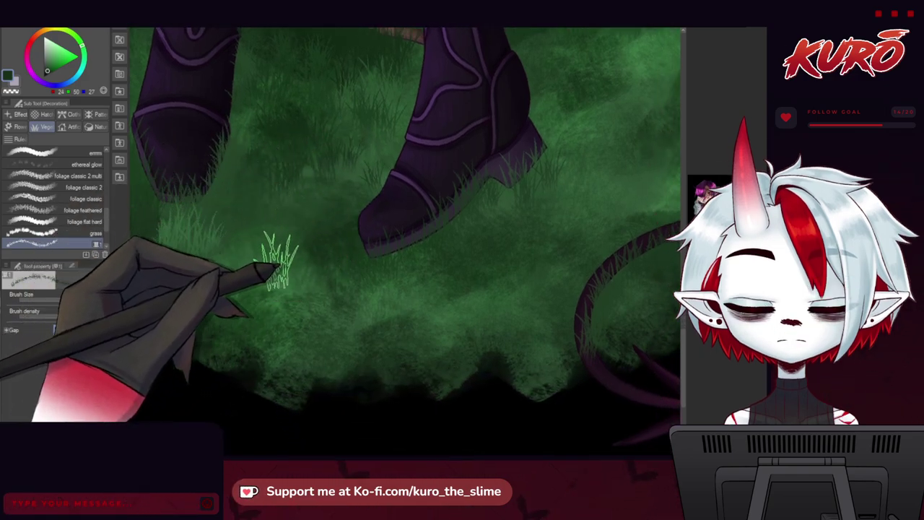
# Step: Sample mid and dark greens and paint more grass tufts on the ground in front of the front boot
pyautogui.keyDown('alt'); pyautogui.click(276, 242); pyautogui.keyUp('alt')
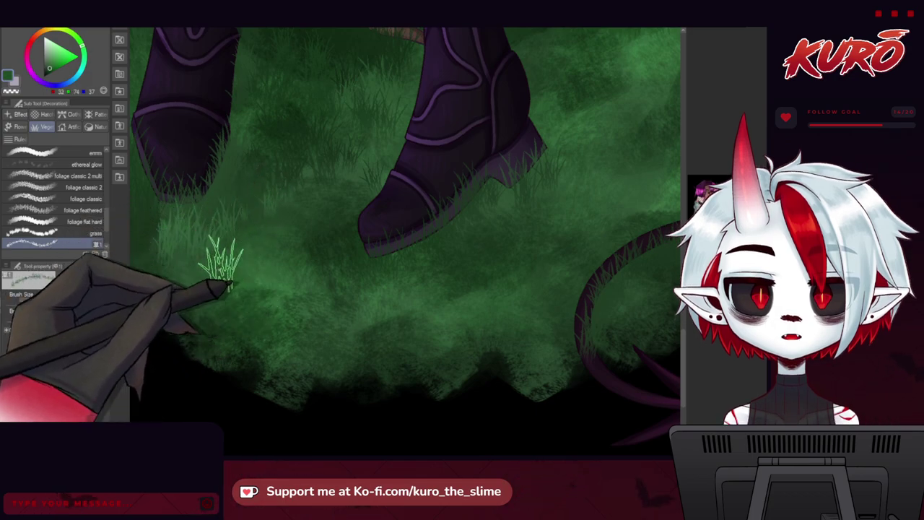
pyautogui.keyDown('alt'); pyautogui.click(314, 194); pyautogui.keyUp('alt')
pyautogui.moveTo(215, 257); pyautogui.dragTo(274, 252)
pyautogui.moveTo(237, 283); pyautogui.dragTo(273, 282)
pyautogui.keyDown('alt'); pyautogui.click(320, 309); pyautogui.keyUp('alt')
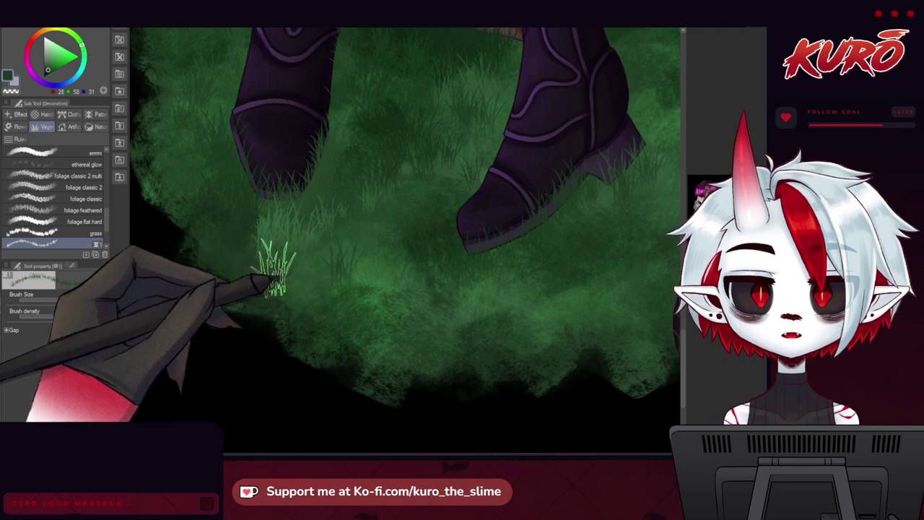
pyautogui.moveTo(328, 261)
pyautogui.mouseDown()
pyautogui.moveTo(354, 266)
pyautogui.moveTo(337, 281)
pyautogui.mouseUp()
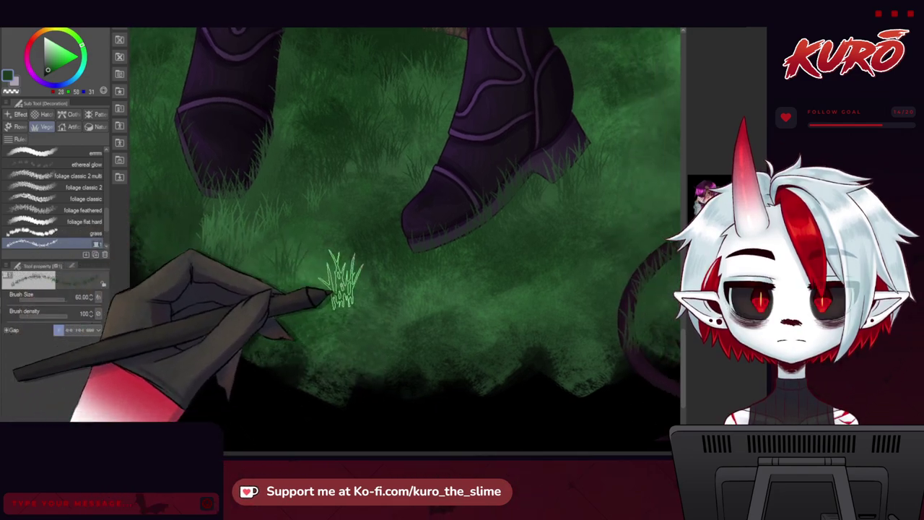
# Step: Sample light and dark greens and paint grass tufts on the ground below the rear boot's toe and sole
pyautogui.keyDown('alt'); pyautogui.click(312, 235); pyautogui.keyUp('alt')
pyautogui.moveTo(320, 215); pyautogui.dragTo(326, 235)
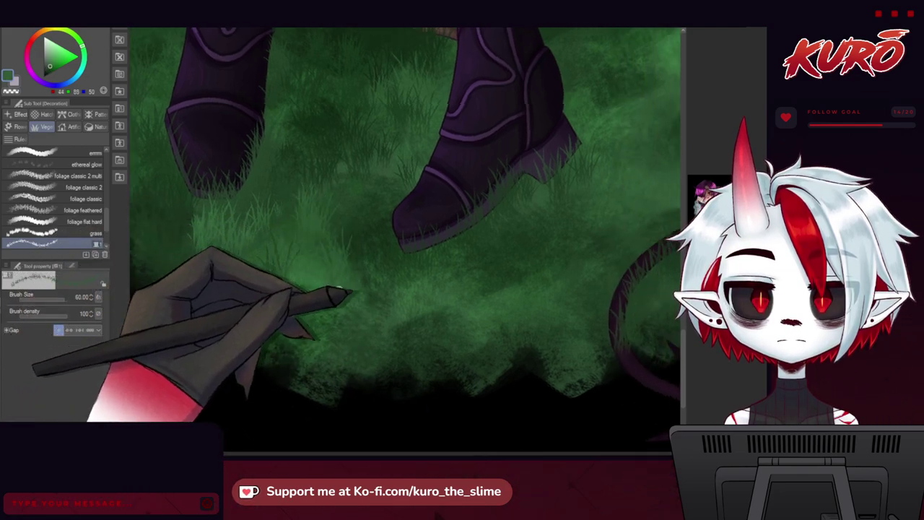
pyautogui.moveTo(437, 292); pyautogui.dragTo(345, 283)
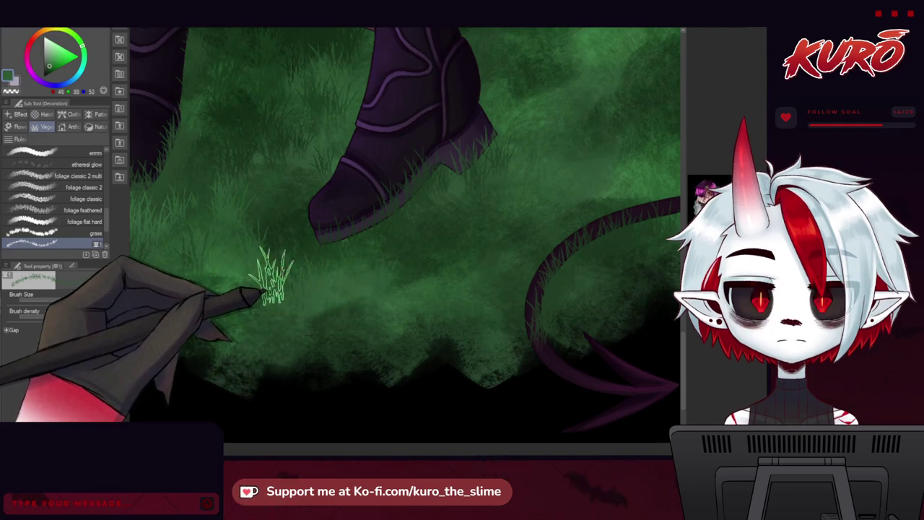
pyautogui.moveTo(410, 268); pyautogui.dragTo(313, 275)
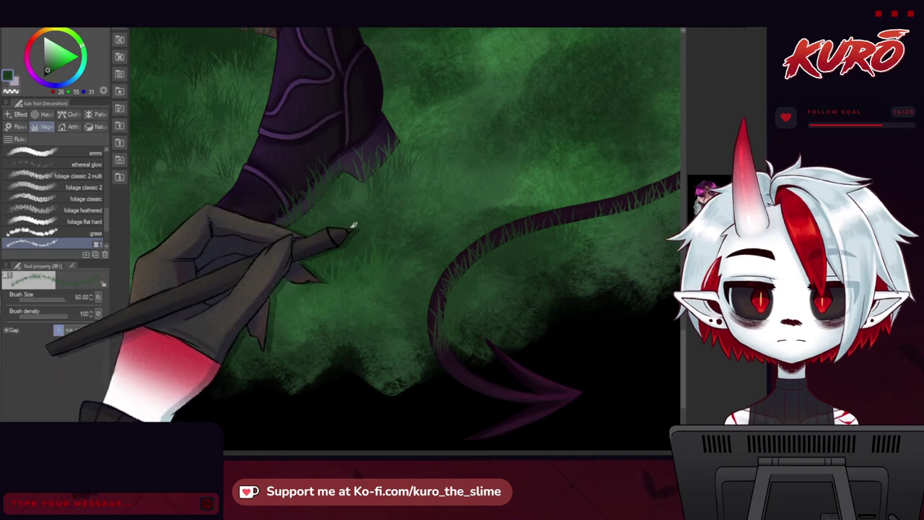
pyautogui.keyDown('alt'); pyautogui.click(350, 229); pyautogui.keyUp('alt')
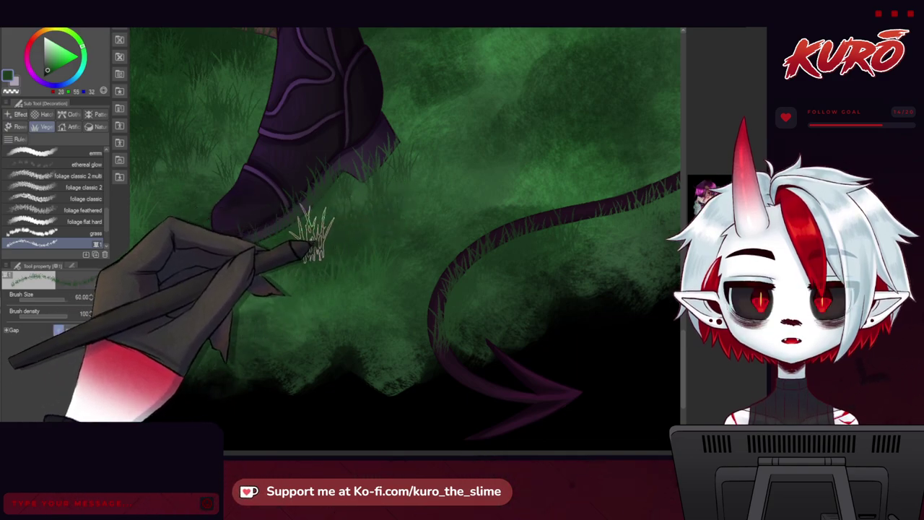
pyautogui.moveTo(198, 265); pyautogui.dragTo(330, 303)
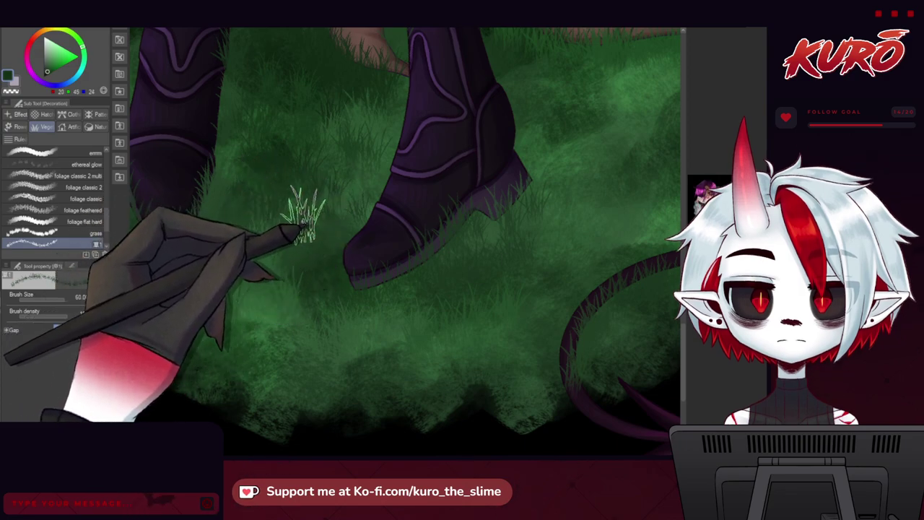
# Step: Add dark green grass tufts between the boots and across the lower lawn in front of them
pyautogui.moveTo(253, 337); pyautogui.dragTo(281, 278)
pyautogui.keyDown('alt'); pyautogui.click(282, 283); pyautogui.keyUp('alt')
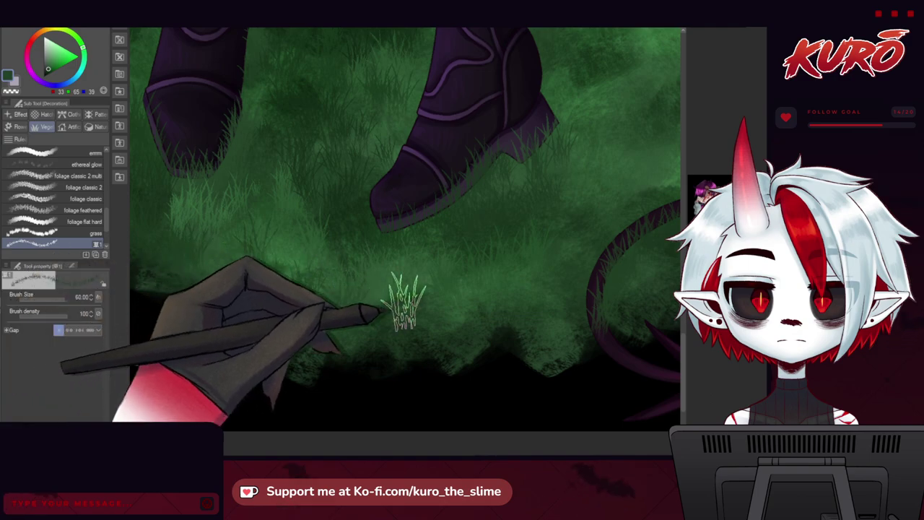
pyautogui.moveTo(437, 266); pyautogui.dragTo(148, 311)
pyautogui.moveTo(270, 219); pyautogui.dragTo(270, 350)
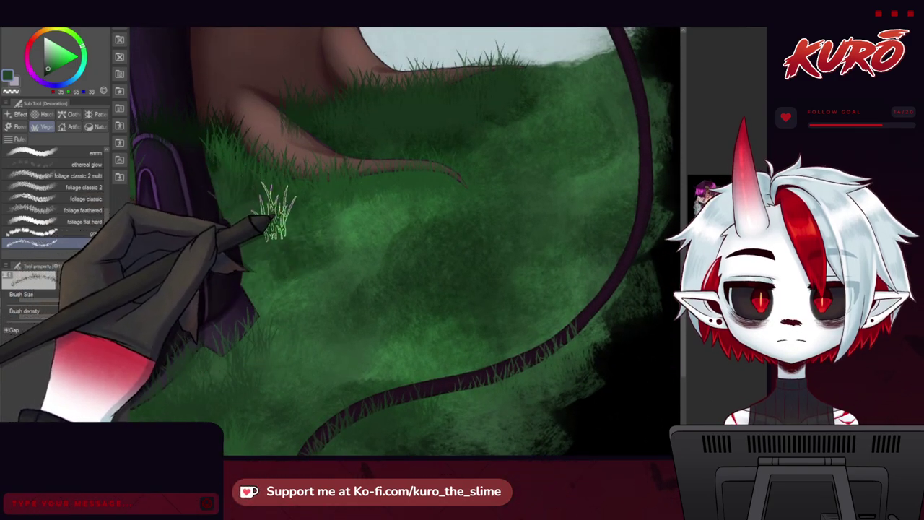
# Step: Sample varied greens and paint grass tufts behind the rear boot's heel and along the underside of the long tree root
pyautogui.keyDown('alt'); pyautogui.click(264, 269); pyautogui.keyUp('alt')
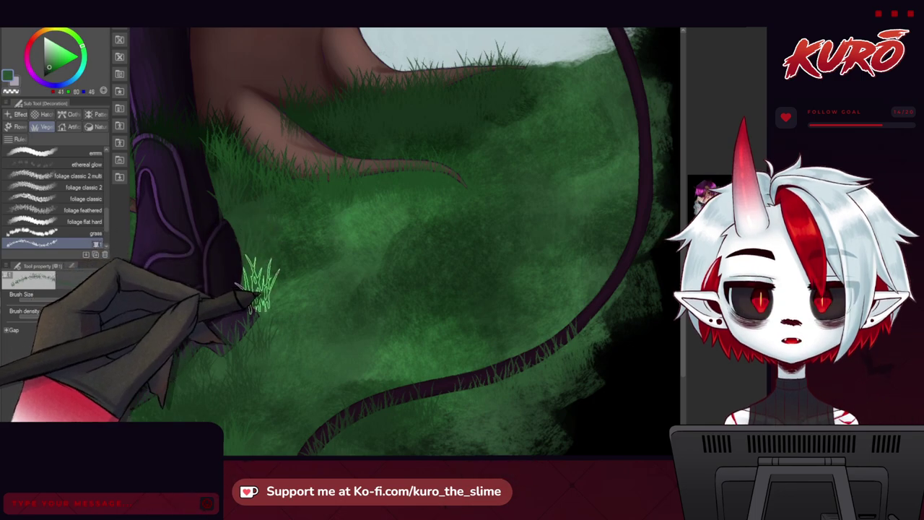
pyautogui.keyDown('alt'); pyautogui.click(273, 207); pyautogui.keyUp('alt')
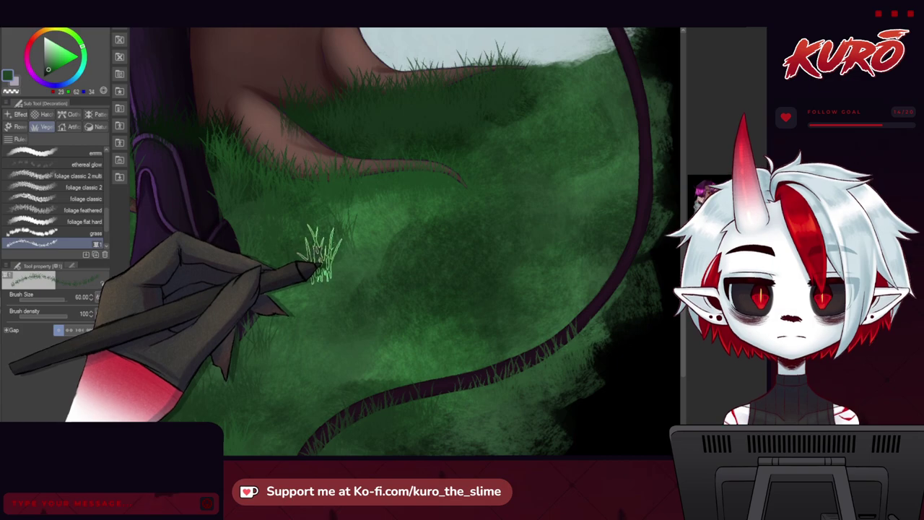
pyautogui.keyDown('alt'); pyautogui.click(389, 214); pyautogui.keyUp('alt')
pyautogui.click(389, 214)
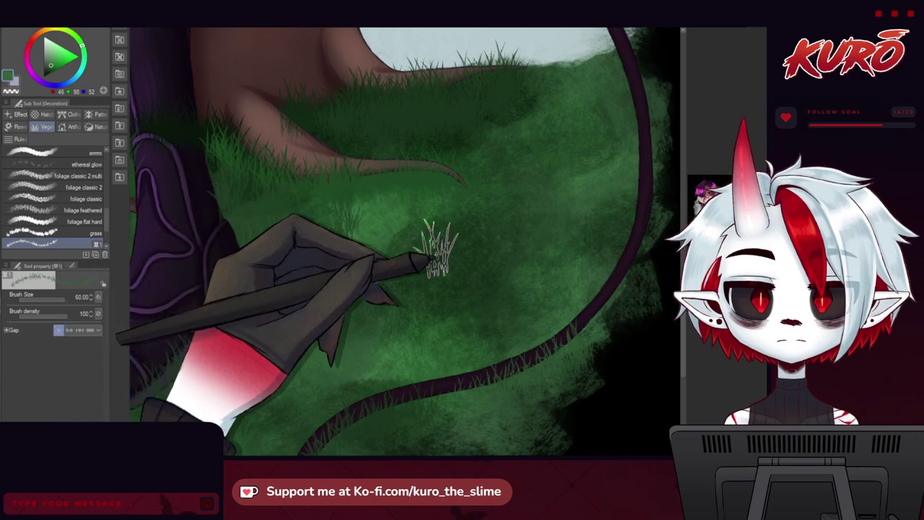
pyautogui.scroll(1, 431, 256)
pyautogui.scroll(-2, 330, 217)
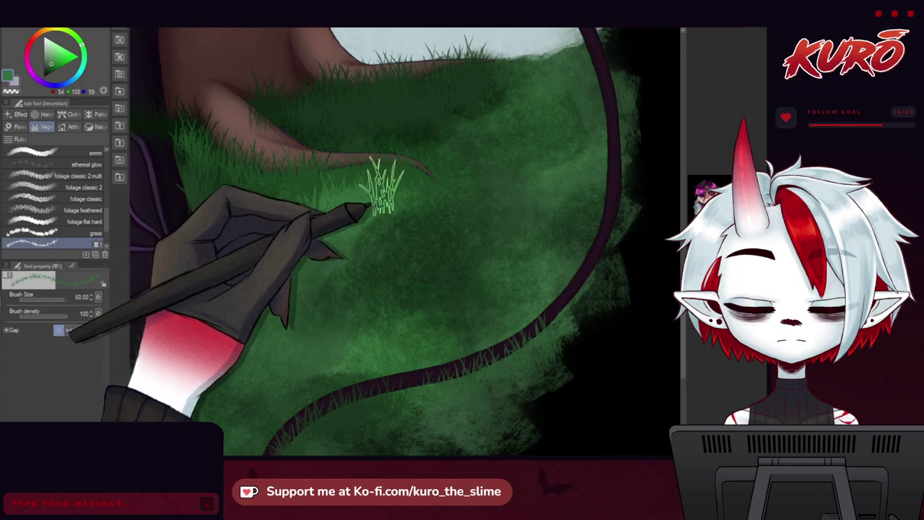
pyautogui.scroll(-2, 311, 224)
pyautogui.scroll(-2, 285, 254)
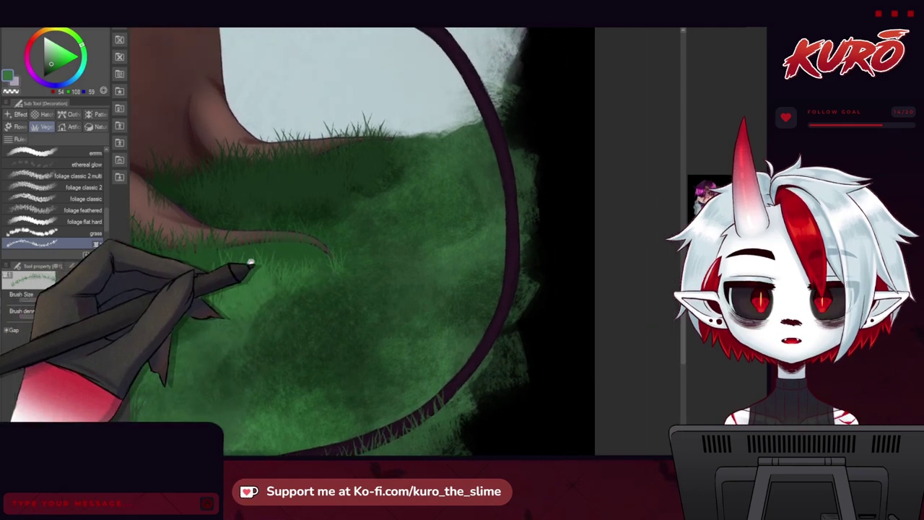
# Step: Sample greens from the lawn and paint grass blades along its upper horizon edge between the tree root and the tail
pyautogui.keyDown('alt'); pyautogui.click(447, 158); pyautogui.keyUp('alt')
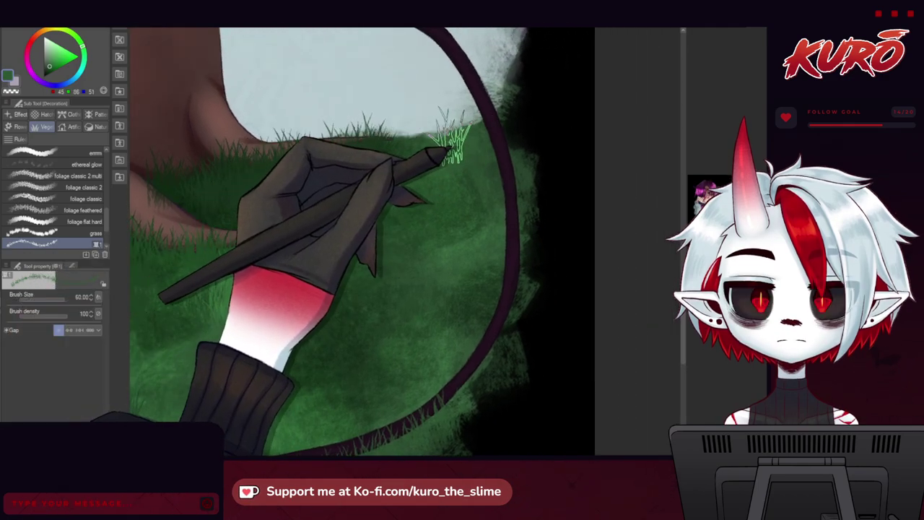
pyautogui.keyDown('alt'); pyautogui.click(469, 172); pyautogui.keyUp('alt')
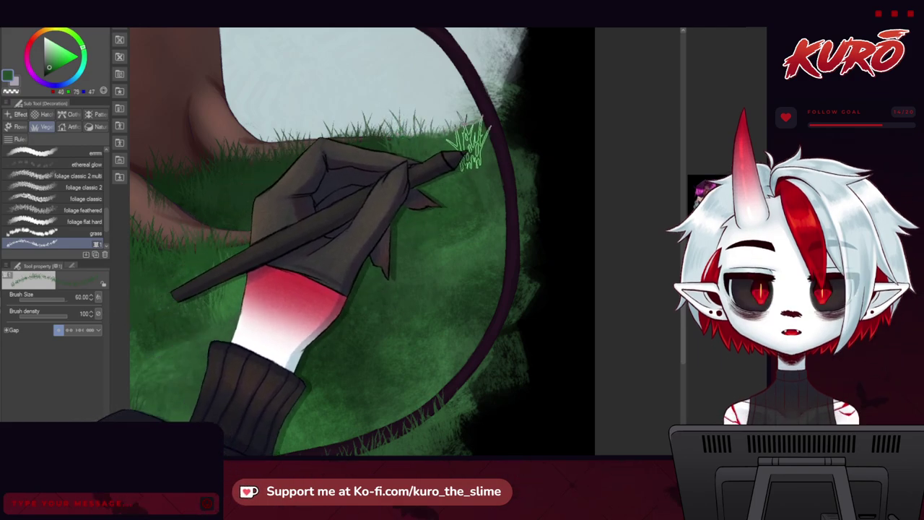
pyautogui.moveTo(466, 145); pyautogui.dragTo(423, 151)
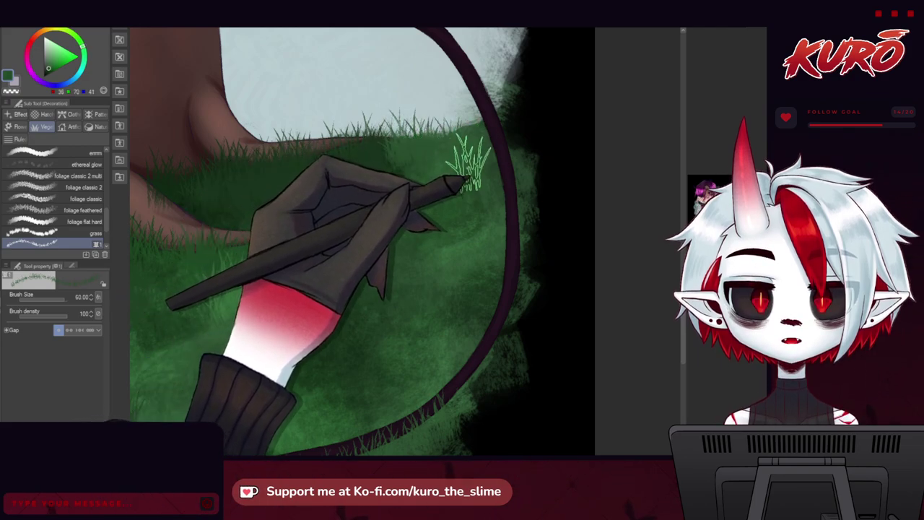
pyautogui.click(442, 150)
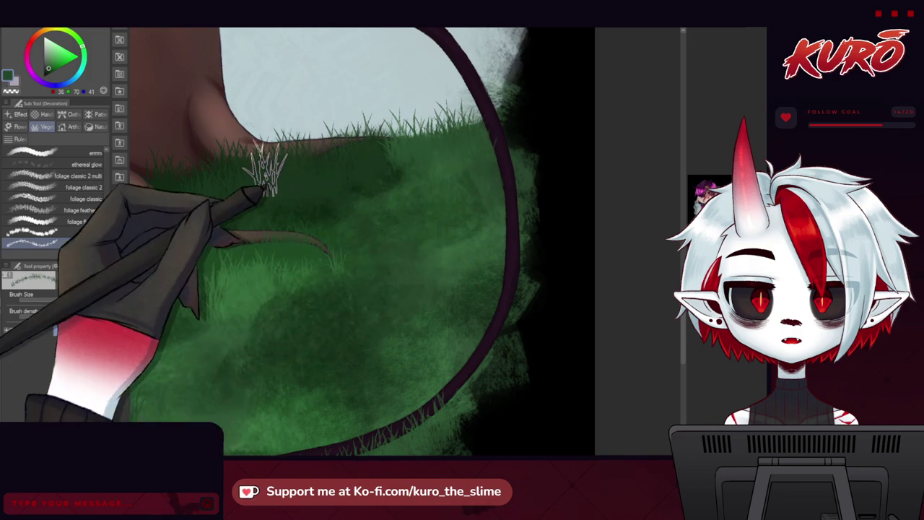
# Step: Sample a very dark green and paint grass tufts at the edge of the shaded ground between the tree roots and the tail
pyautogui.keyDown('alt'); pyautogui.click(361, 193); pyautogui.keyUp('alt')
pyautogui.moveTo(359, 189); pyautogui.dragTo(380, 175)
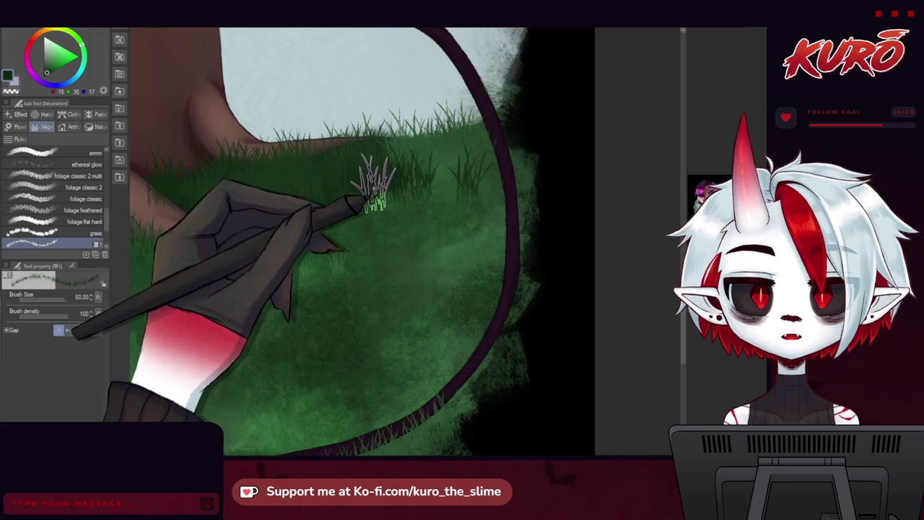
pyautogui.click(436, 203)
pyautogui.moveTo(355, 258); pyautogui.dragTo(299, 239)
pyautogui.click(308, 205)
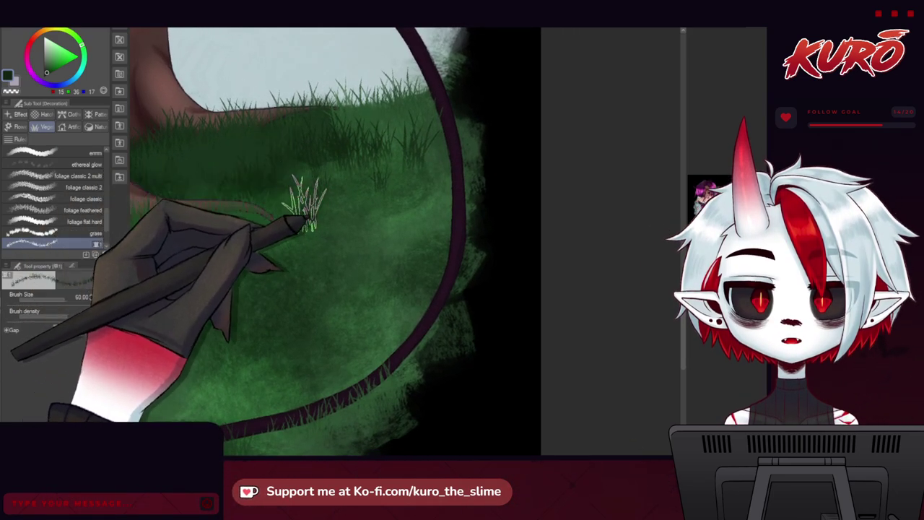
pyautogui.click(345, 193)
pyautogui.moveTo(178, 255); pyautogui.dragTo(249, 188)
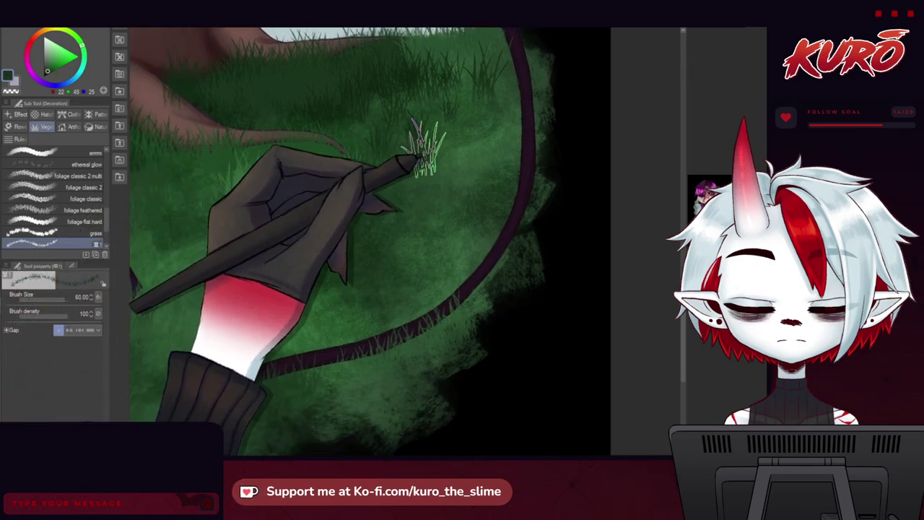
# Step: Paint dark grass tufts over the dark lawn patch below the tip of the long tree root
pyautogui.click(422, 158)
pyautogui.click(376, 182)
pyautogui.moveTo(171, 262); pyautogui.dragTo(264, 268)
pyautogui.keyDown('alt'); pyautogui.click(345, 184); pyautogui.keyUp('alt')
pyautogui.click(330, 201)
pyautogui.click(374, 172)
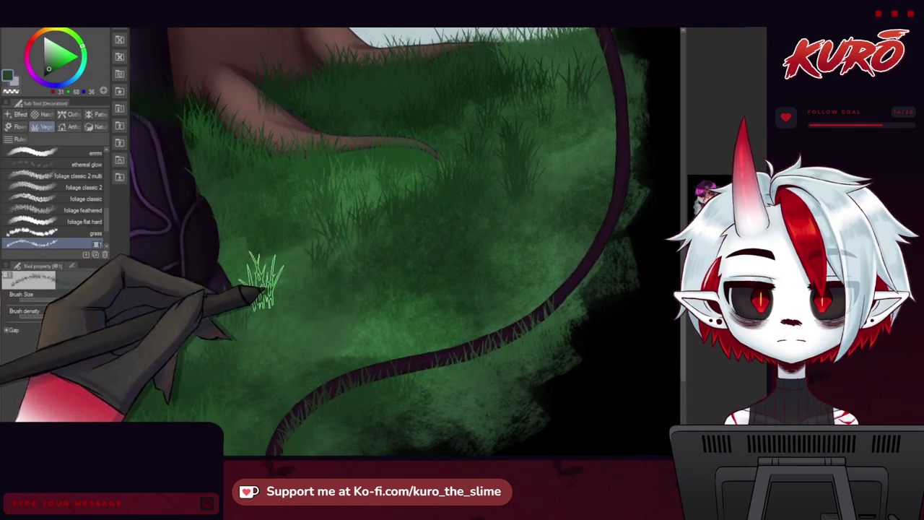
# Step: Sample a lighter green and paint bright grass tufts on the lawn just above the tail's lower curve
pyautogui.moveTo(263, 283); pyautogui.dragTo(263, 211)
pyautogui.keyDown('alt'); pyautogui.click(397, 249); pyautogui.keyUp('alt')
pyautogui.moveTo(471, 232); pyautogui.dragTo(394, 225)
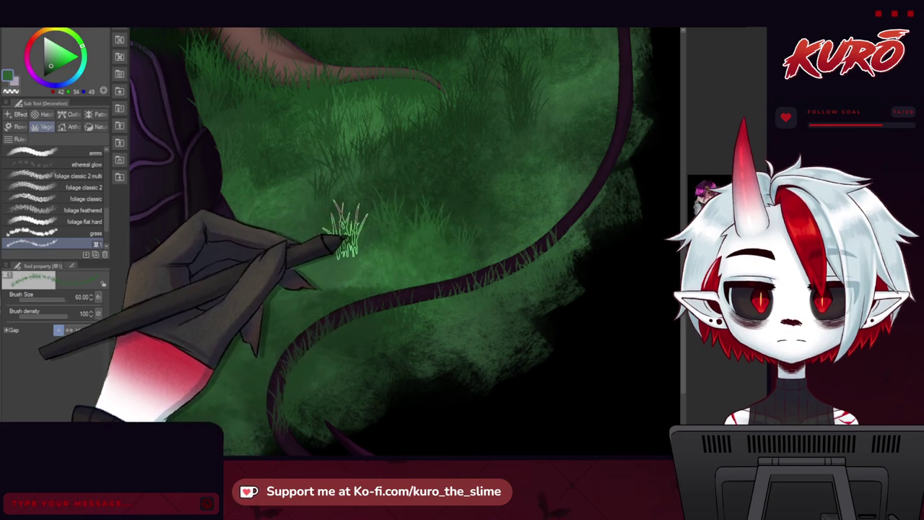
pyautogui.keyDown('alt'); pyautogui.click(329, 225); pyautogui.keyUp('alt')
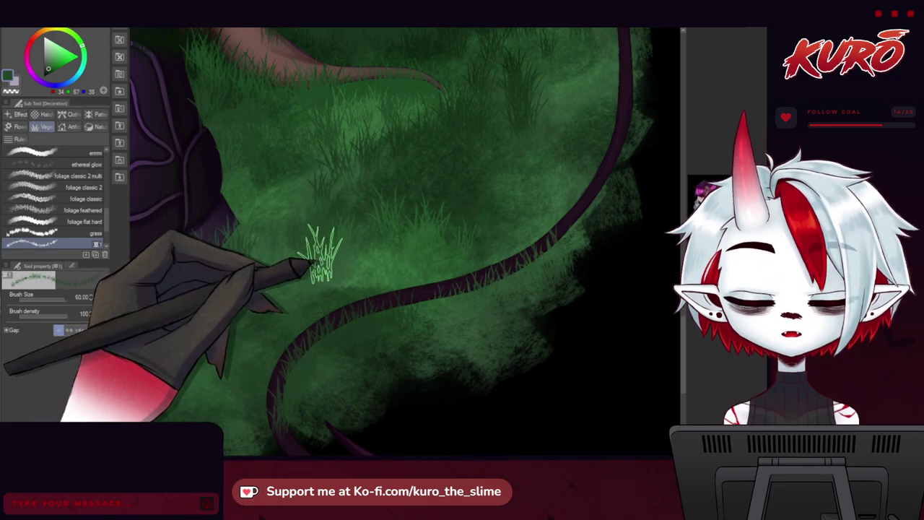
pyautogui.moveTo(444, 179)
pyautogui.mouseDown()
pyautogui.moveTo(454, 150)
pyautogui.moveTo(428, 174)
pyautogui.mouseUp()
# Step: Sample dark and muted greens and paint grass tufts above the tail and along the lawn's outer edge beneath it
pyautogui.keyDown('alt'); pyautogui.click(531, 160); pyautogui.keyUp('alt')
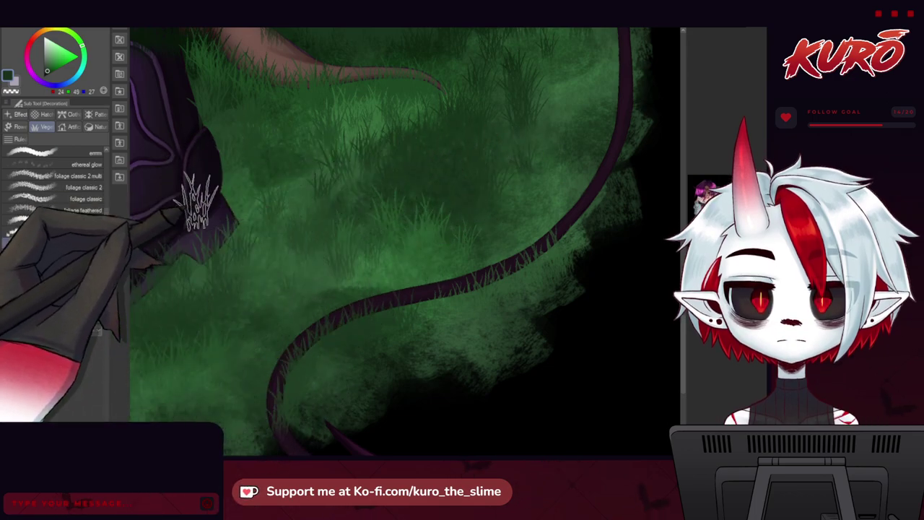
pyautogui.keyDown('alt'); pyautogui.click(411, 248); pyautogui.keyUp('alt')
pyautogui.moveTo(471, 330); pyautogui.dragTo(347, 298)
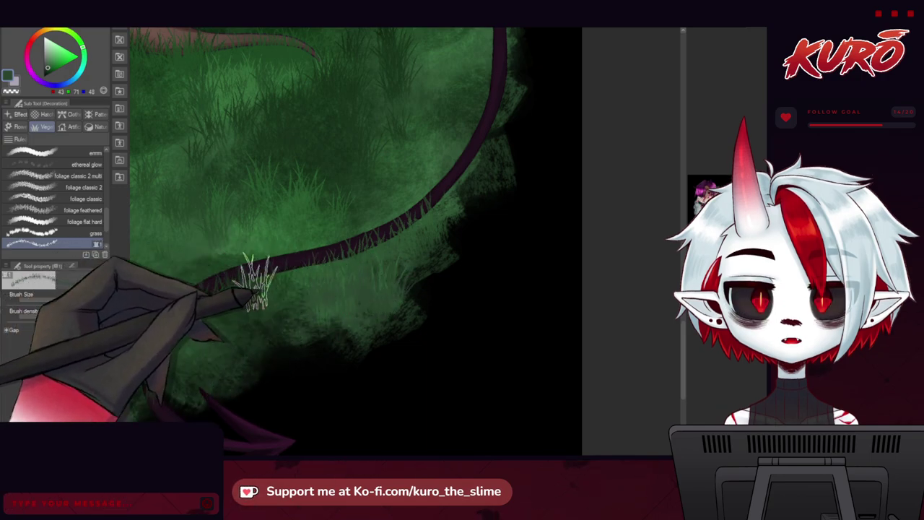
pyautogui.moveTo(304, 137); pyautogui.dragTo(222, 251)
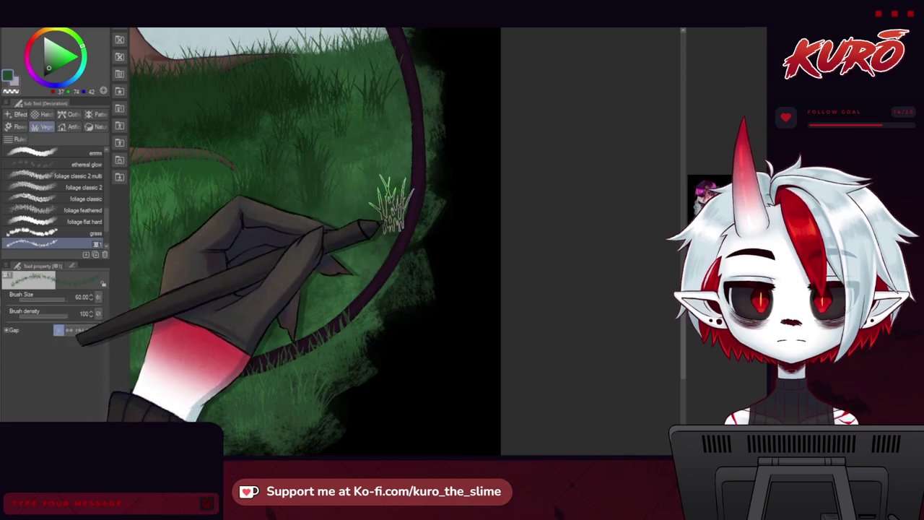
# Step: Sample nearby greens and add grass tufts on the lawn beside the tail's upright section
pyautogui.keyDown('alt'); pyautogui.click(353, 82); pyautogui.keyUp('alt')
pyautogui.moveTo(397, 101)
pyautogui.mouseDown()
pyautogui.moveTo(389, 187)
pyautogui.moveTo(305, 203)
pyautogui.moveTo(270, 191)
pyautogui.moveTo(362, 239)
pyautogui.moveTo(314, 221)
pyautogui.moveTo(247, 215)
pyautogui.moveTo(260, 195)
pyautogui.moveTo(346, 206)
pyautogui.moveTo(390, 194)
pyautogui.moveTo(357, 245)
pyautogui.moveTo(362, 254)
pyautogui.moveTo(328, 279)
pyautogui.moveTo(316, 254)
pyautogui.moveTo(360, 176)
pyautogui.mouseUp()
pyautogui.keyDown('alt'); pyautogui.click(258, 200); pyautogui.keyUp('alt')
pyautogui.moveTo(177, 253); pyautogui.dragTo(438, 210)
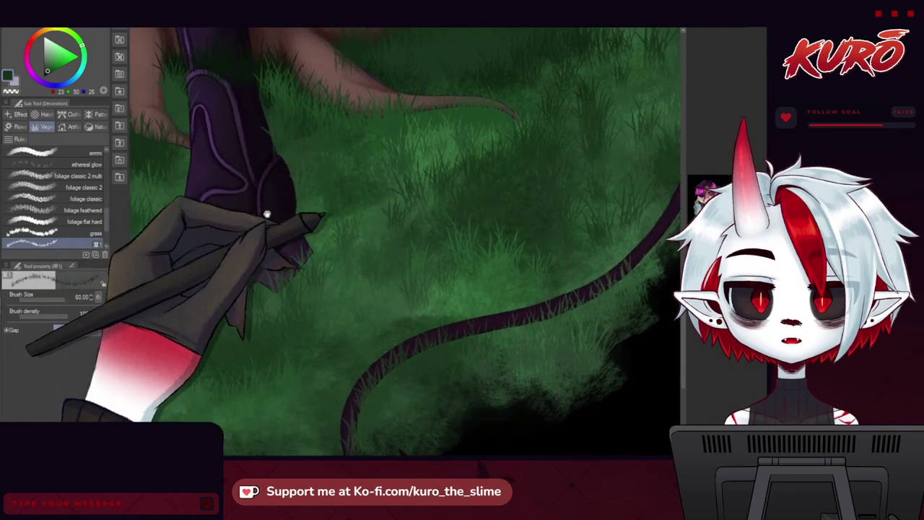
# Step: Sample a lighter green and paint grass tufts on the lawn between the raised boot's heel and the tail
pyautogui.moveTo(207, 258); pyautogui.dragTo(252, 142)
pyautogui.moveTo(337, 246)
pyautogui.mouseDown()
pyautogui.moveTo(304, 241)
pyautogui.moveTo(269, 175)
pyautogui.mouseUp()
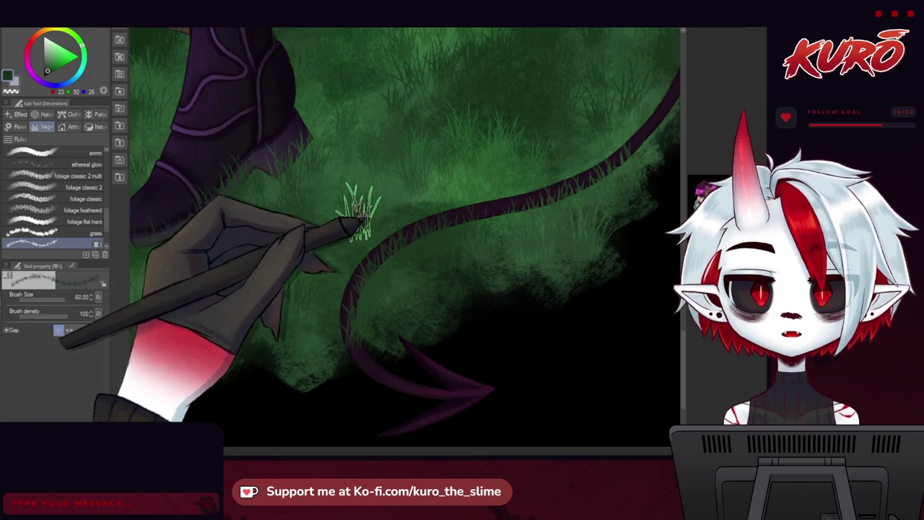
pyautogui.keyDown('alt'); pyautogui.click(477, 174); pyautogui.keyUp('alt')
# Step: Sample nearby mid and dark greens and paint grass tufts on the lawn below the boot's toe, near the lower edge
pyautogui.moveTo(155, 237); pyautogui.dragTo(304, 203)
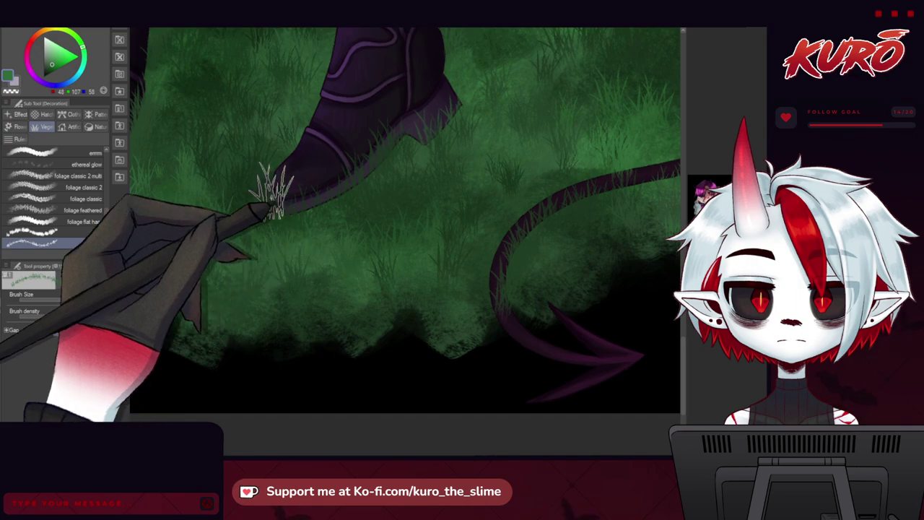
pyautogui.keyDown('alt'); pyautogui.click(240, 299); pyautogui.keyUp('alt')
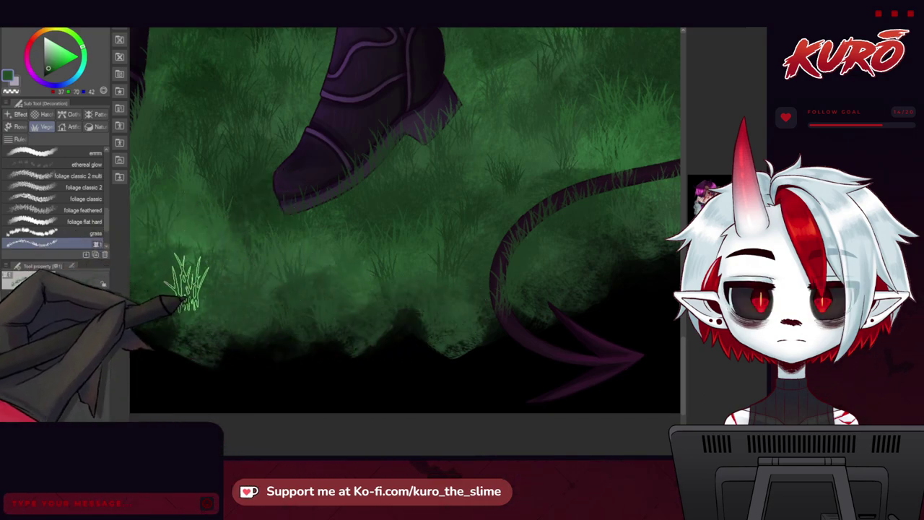
pyautogui.moveTo(186, 268); pyautogui.dragTo(310, 289)
pyautogui.keyDown('alt'); pyautogui.click(304, 334); pyautogui.keyUp('alt')
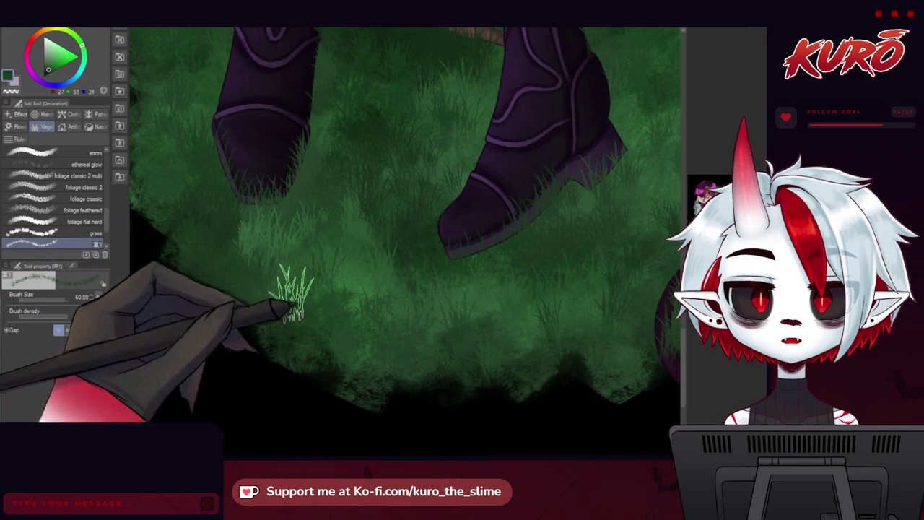
# Step: Paint dark green grass tufts along the lawn's outer edge beside the front boot and between the boots near the tree root
pyautogui.moveTo(228, 286); pyautogui.dragTo(369, 378)
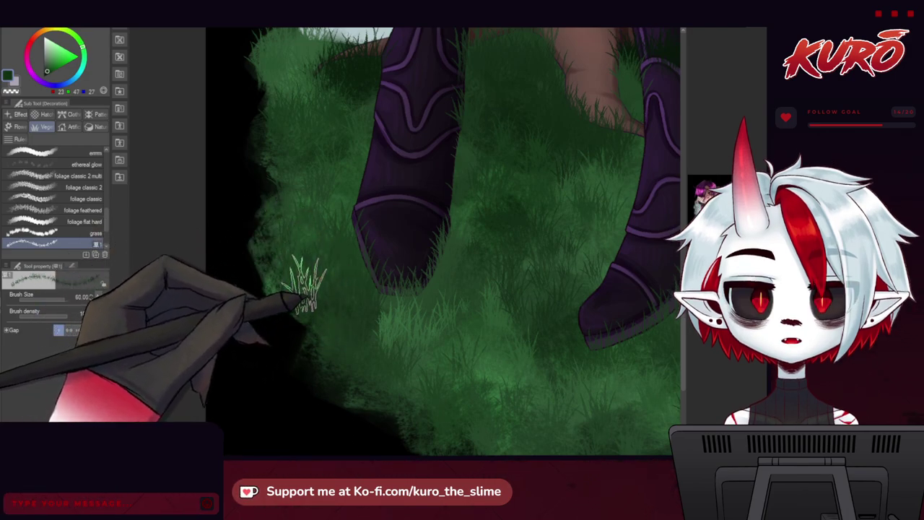
pyautogui.moveTo(334, 153)
pyautogui.mouseDown()
pyautogui.moveTo(286, 52)
pyautogui.moveTo(279, 77)
pyautogui.mouseUp()
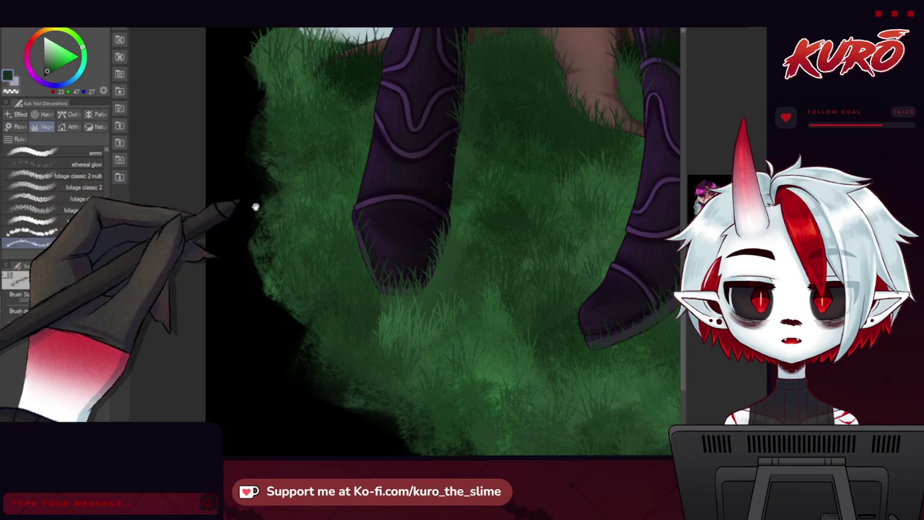
pyautogui.moveTo(247, 203); pyautogui.dragTo(216, 200)
pyautogui.moveTo(249, 243); pyautogui.dragTo(219, 239)
pyautogui.moveTo(365, 225)
pyautogui.mouseDown()
pyautogui.moveTo(337, 215)
pyautogui.moveTo(206, 211)
pyautogui.mouseUp()
pyautogui.moveTo(332, 175)
pyautogui.mouseDown()
pyautogui.moveTo(345, 277)
pyautogui.moveTo(336, 273)
pyautogui.mouseUp()
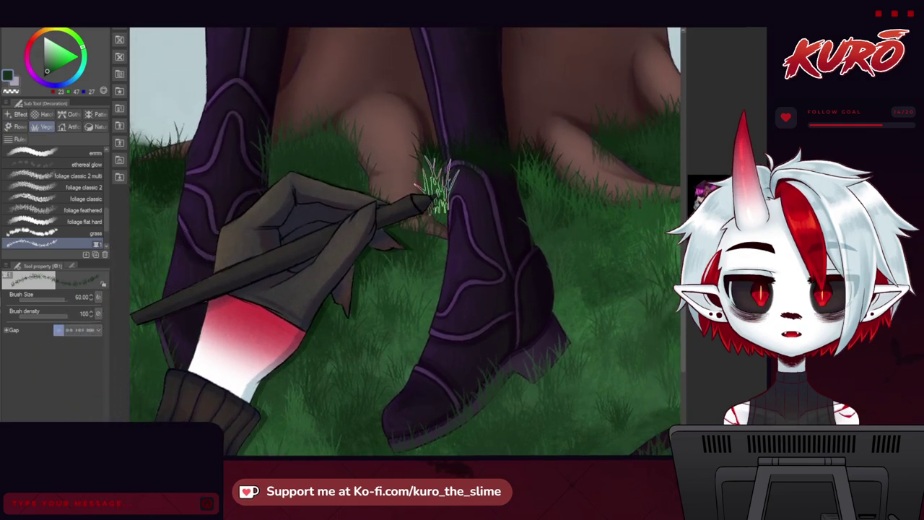
# Step: Add dark grass tufts from the lawn below the long tree root down along the lower lawn beneath both boots
pyautogui.moveTo(414, 265); pyautogui.dragTo(182, 156)
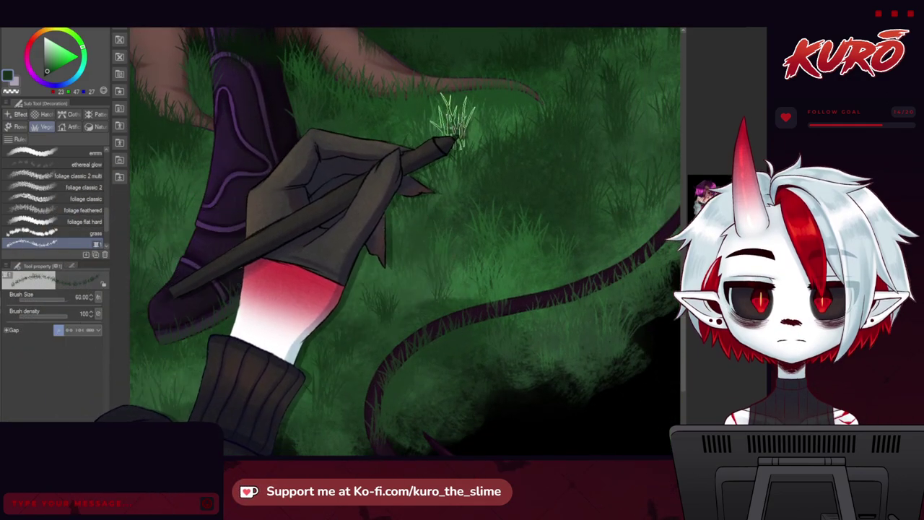
pyautogui.moveTo(363, 258); pyautogui.dragTo(310, 196)
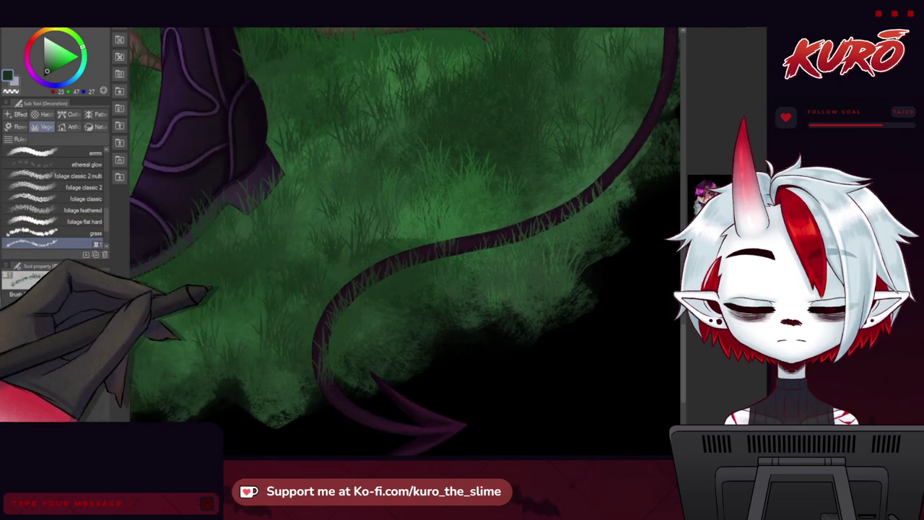
pyautogui.moveTo(231, 303); pyautogui.dragTo(246, 227)
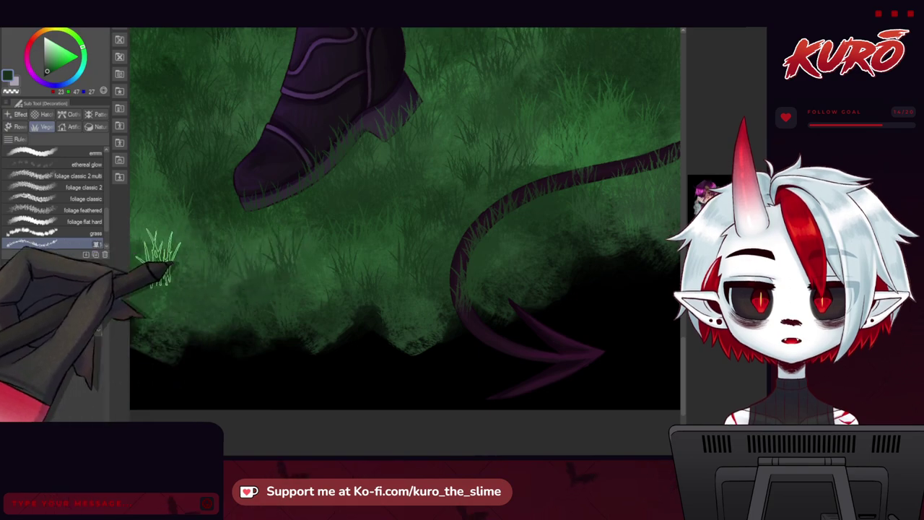
pyautogui.moveTo(163, 256); pyautogui.dragTo(223, 282)
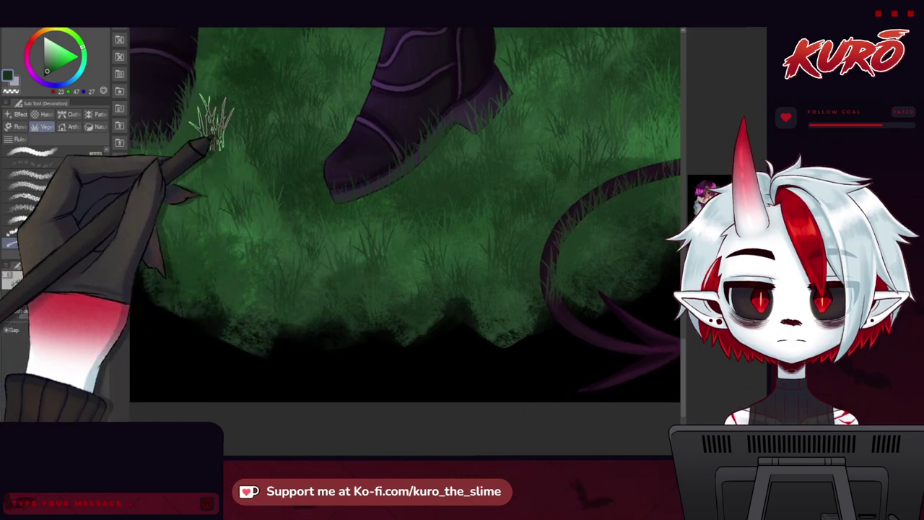
pyautogui.moveTo(162, 228); pyautogui.dragTo(343, 302)
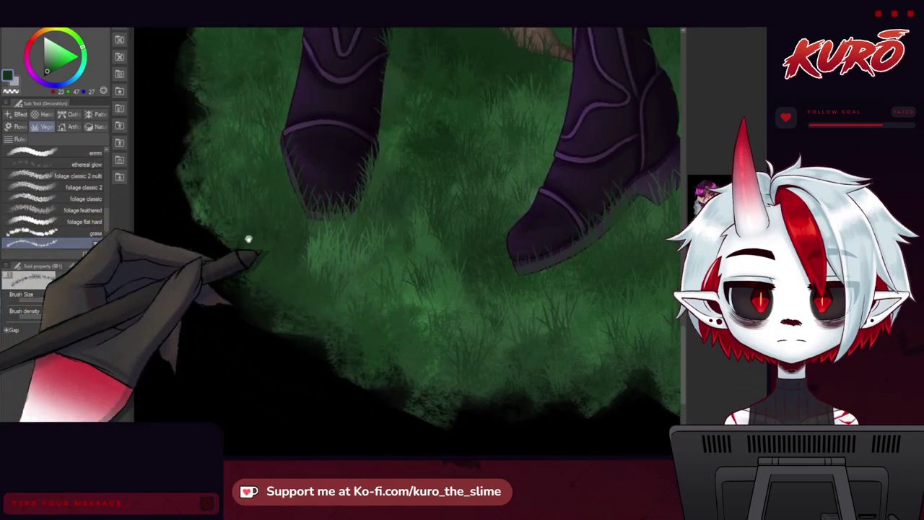
pyautogui.moveTo(251, 241); pyautogui.dragTo(264, 266)
# Step: Sample mid and dark greens and paint grass tufts on the lawn between its outer edge and the front boot's shaft
pyautogui.scroll(-2, 274, 269)
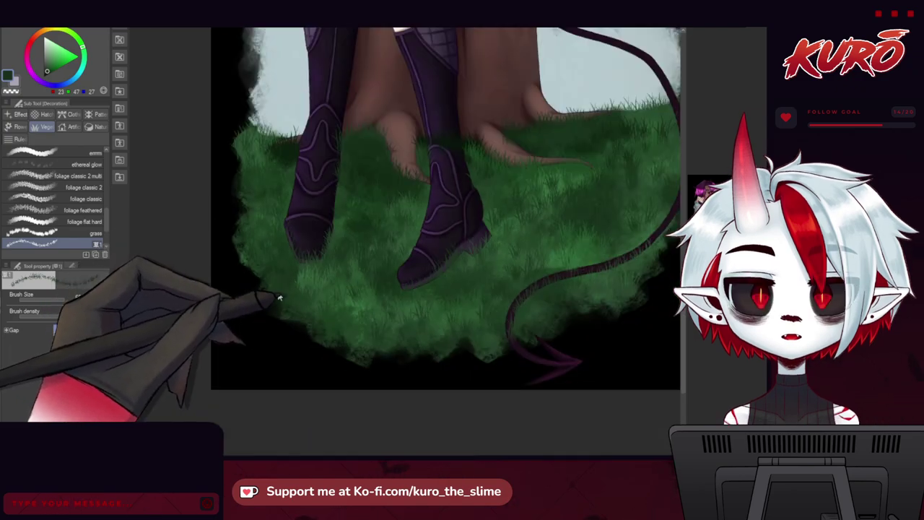
pyautogui.moveTo(292, 225); pyautogui.dragTo(269, 291)
pyautogui.scroll(3, 241, 237)
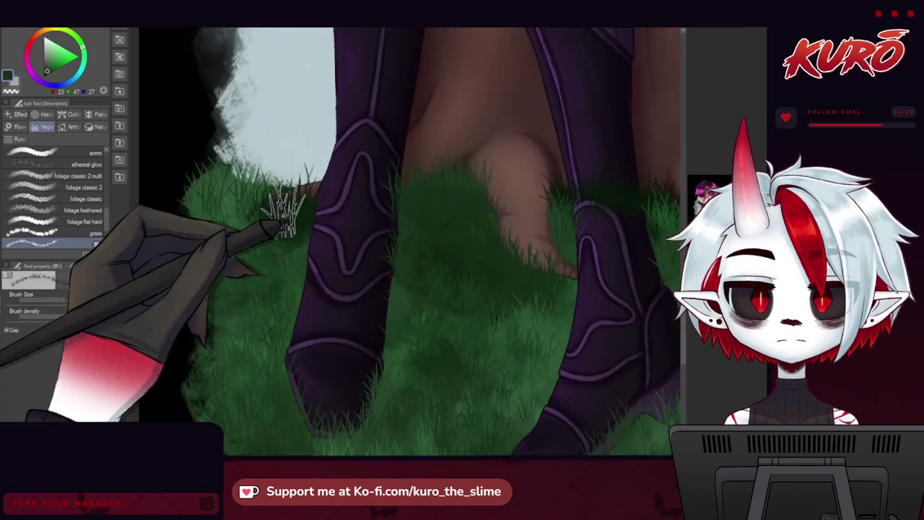
pyautogui.keyDown('alt'); pyautogui.click(246, 250); pyautogui.keyUp('alt')
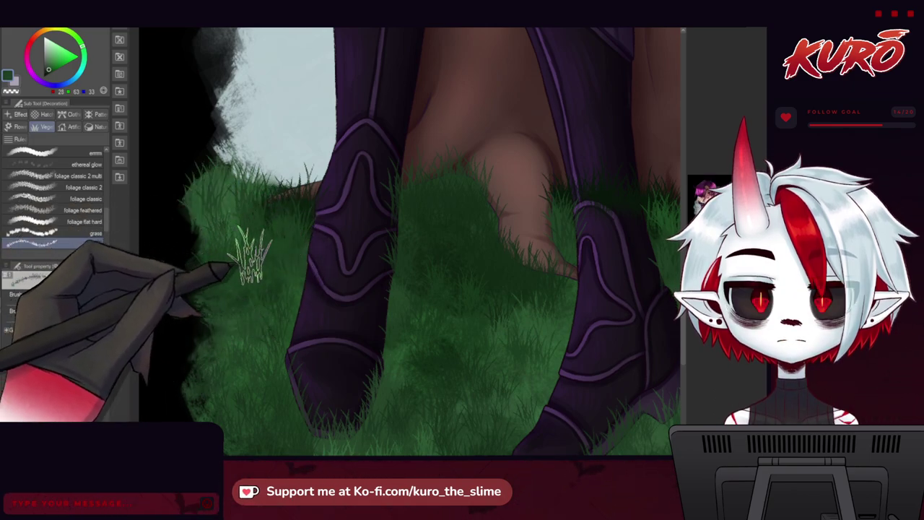
pyautogui.keyDown('alt'); pyautogui.click(448, 255); pyautogui.keyUp('alt')
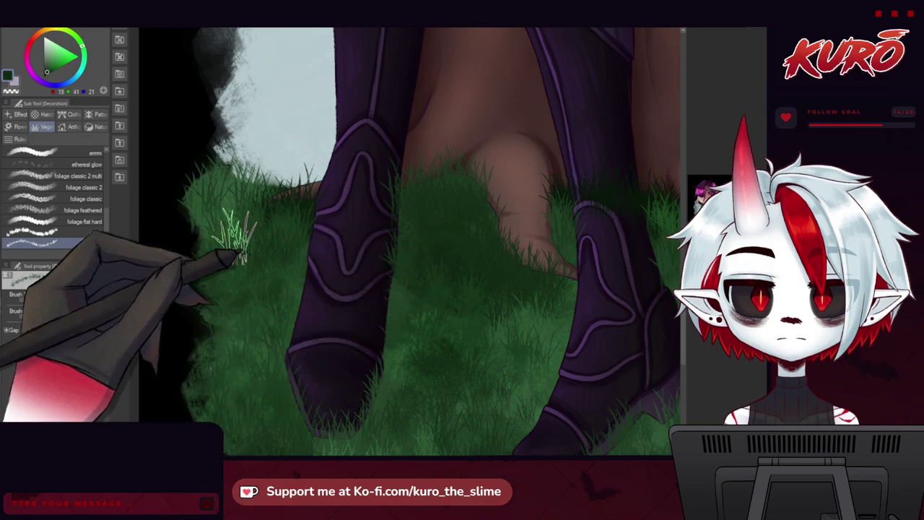
# Step: Sample a dark green and add grass tufts on the lawn between the raised boot and the tail's curve
pyautogui.scroll(-2, 173, 112)
pyautogui.scroll(-4, 177, 148)
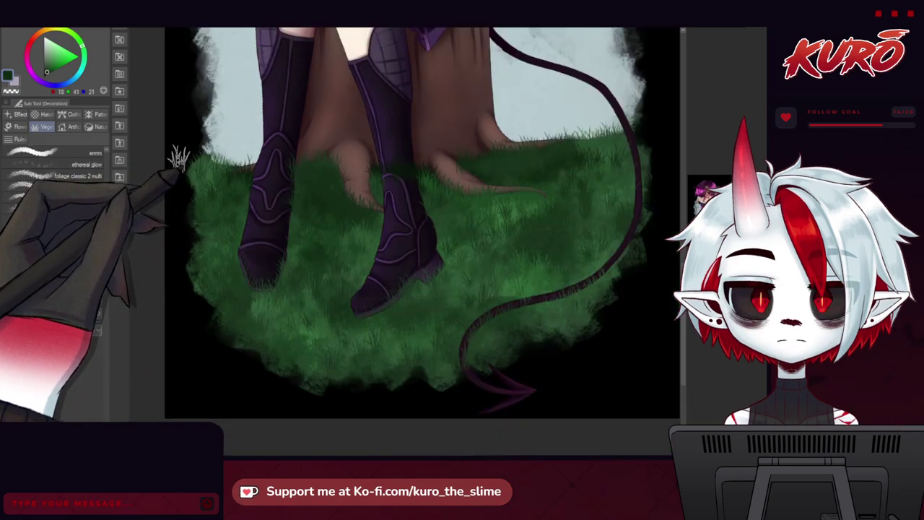
pyautogui.scroll(4, 384, 272)
pyautogui.scroll(2, 384, 273)
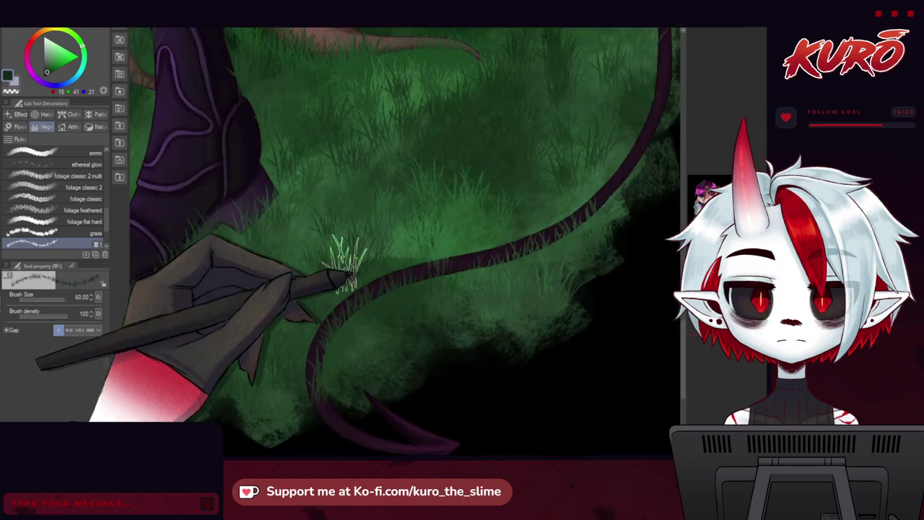
pyautogui.keyDown('alt'); pyautogui.click(382, 197); pyautogui.keyUp('alt')
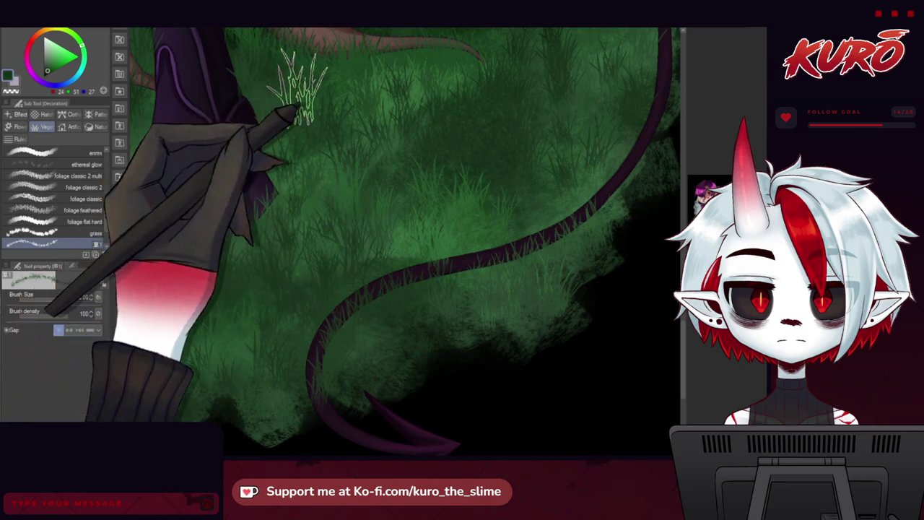
# Step: Review the whole illustration, examining the finished lawn, boots and tail, and the figure up to the pendant
pyautogui.scroll(-6, 448, 311)
pyautogui.moveTo(214, 181); pyautogui.dragTo(289, 272)
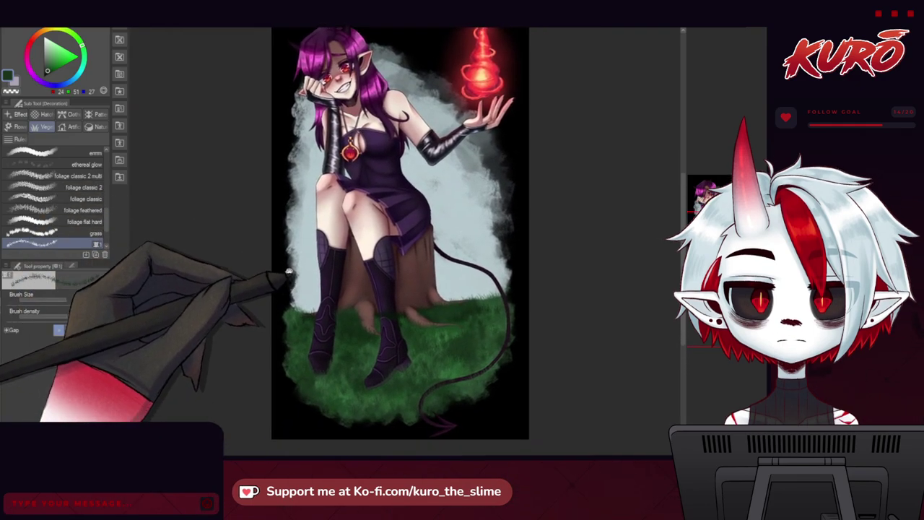
pyautogui.moveTo(228, 263); pyautogui.dragTo(190, 275)
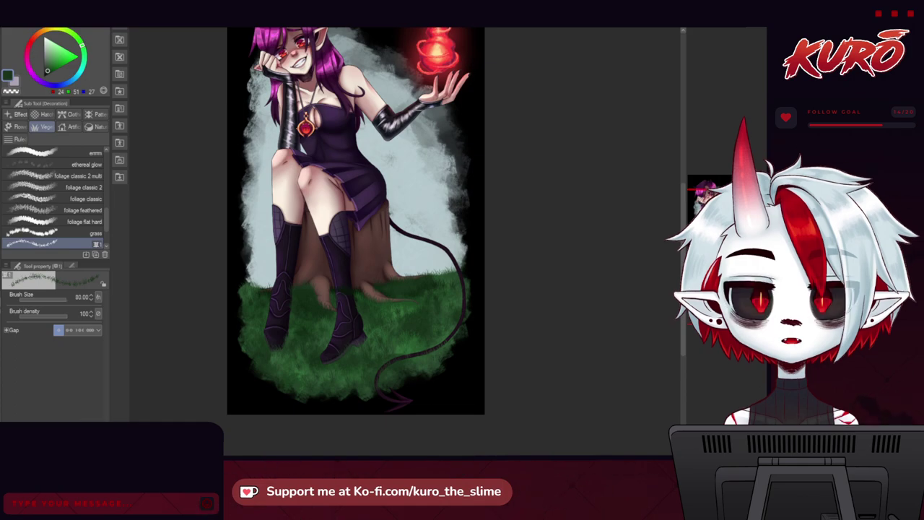
pyautogui.moveTo(388, 278); pyautogui.dragTo(402, 268)
pyautogui.hotkey('ctrl', '+')
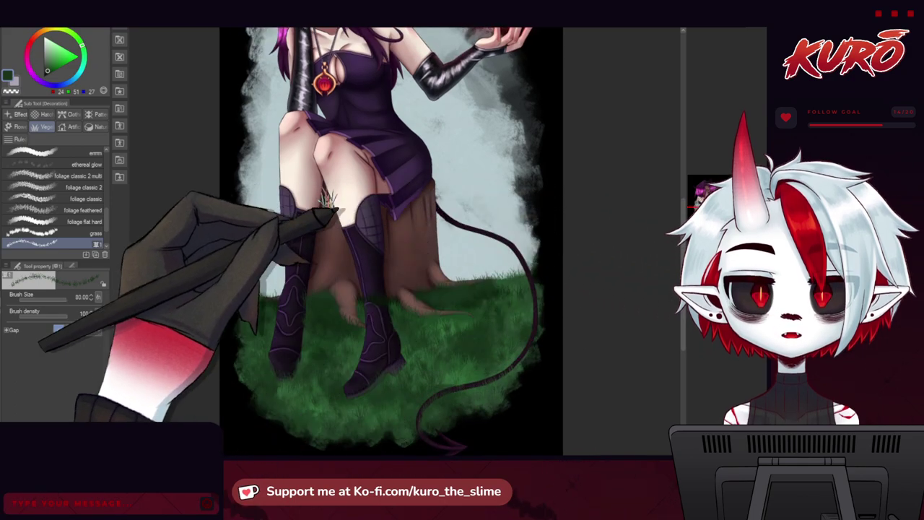
pyautogui.scroll(1, 331, 206)
pyautogui.moveTo(317, 328); pyautogui.dragTo(324, 163)
pyautogui.moveTo(224, 235); pyautogui.dragTo(245, 352)
pyautogui.moveTo(248, 257)
pyautogui.mouseDown()
pyautogui.moveTo(243, 352)
pyautogui.moveTo(224, 413)
pyautogui.mouseUp()
pyautogui.moveTo(304, 242)
pyautogui.mouseDown()
pyautogui.moveTo(258, 347)
pyautogui.moveTo(221, 134)
pyautogui.mouseUp()
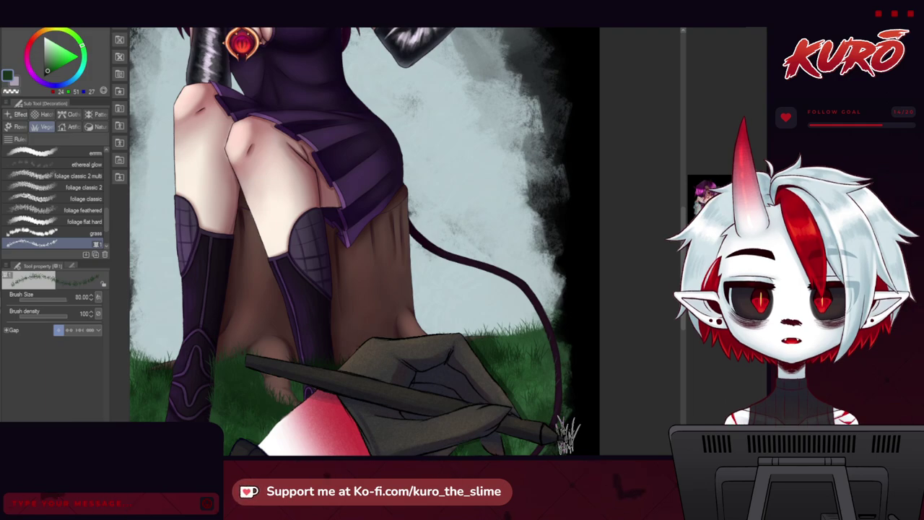
pyautogui.moveTo(277, 193)
pyautogui.mouseDown()
pyautogui.moveTo(286, 240)
pyautogui.moveTo(248, 188)
pyautogui.mouseUp()
pyautogui.scroll(-3, 285, 239)
pyautogui.moveTo(589, 446); pyautogui.dragTo(604, 442)
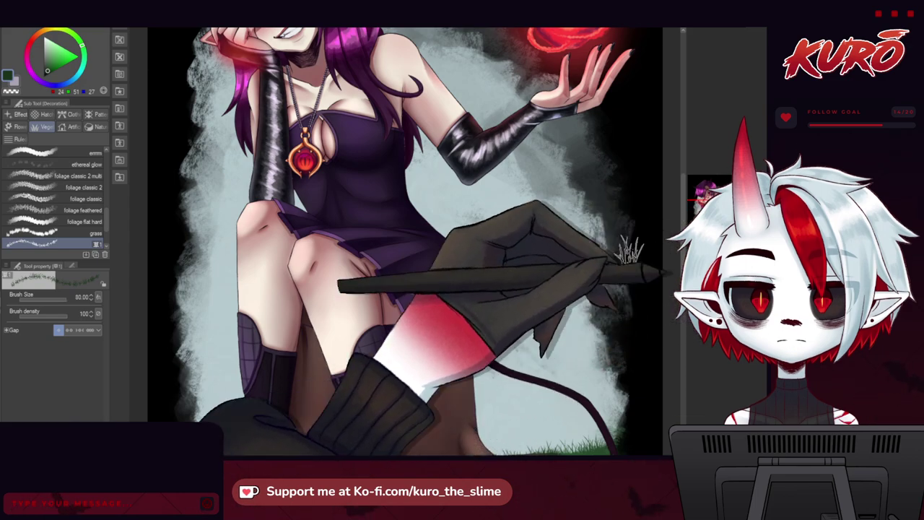
pyautogui.scroll(3, 306, 157)
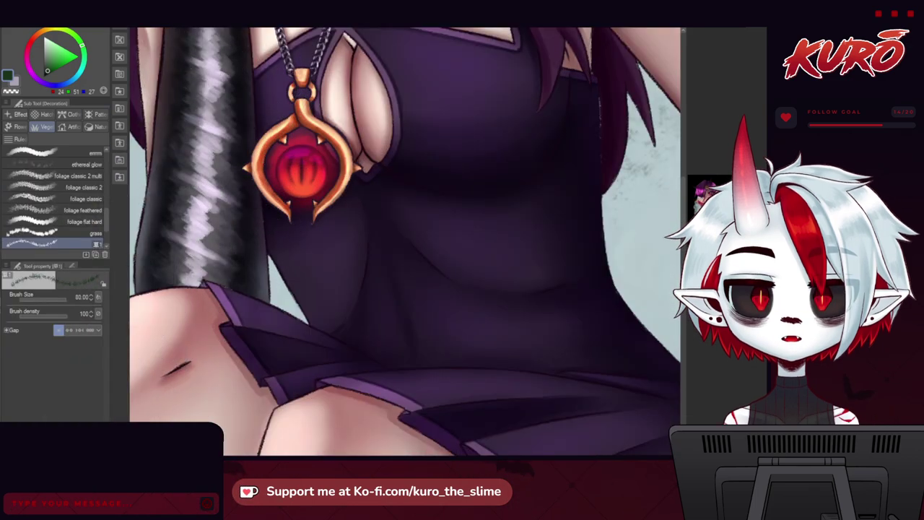
# Step: Switch to the Real G-Pen and undo the last three edits
pyautogui.click(3, 123)
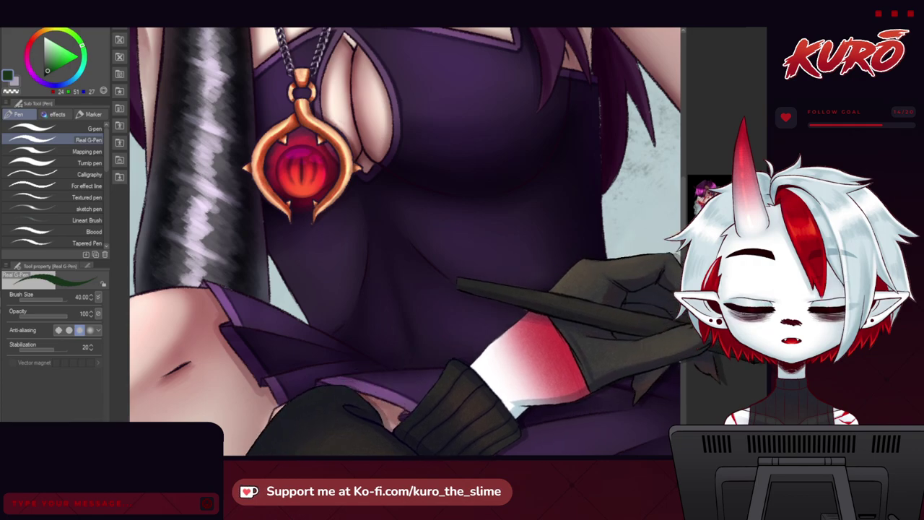
pyautogui.hotkey('ctrl', 'z')
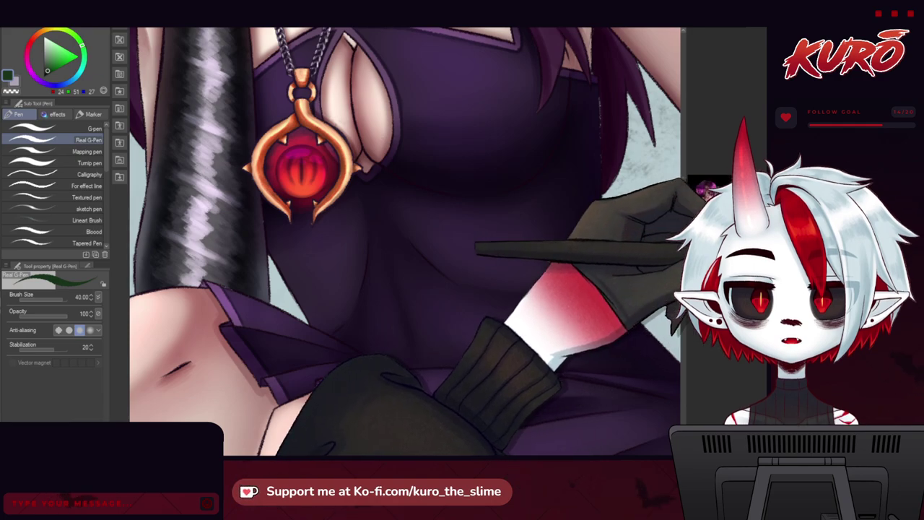
pyautogui.hotkey('ctrl', 'z')
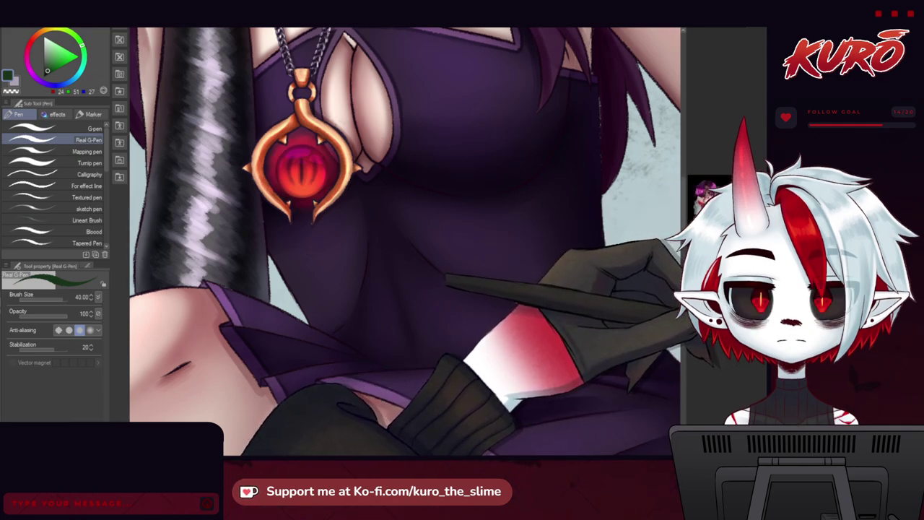
pyautogui.hotkey('ctrl', 'z')
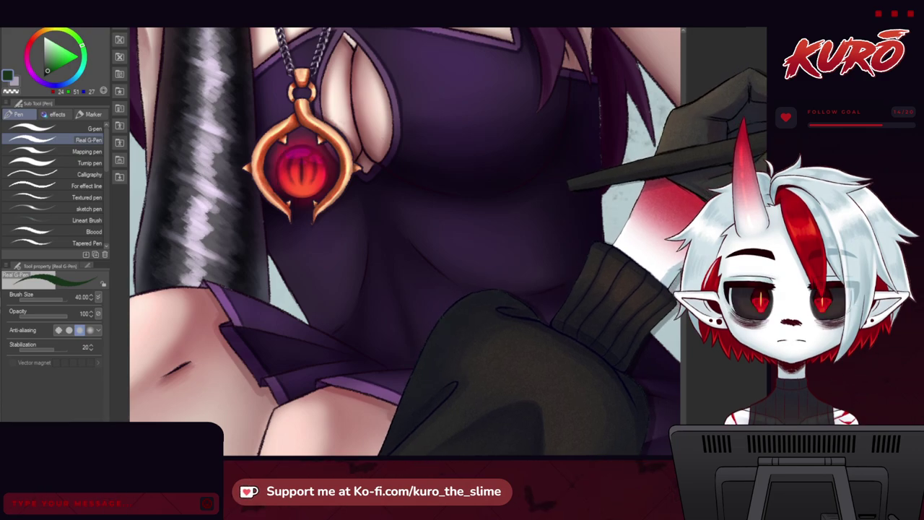
# Step: Transform the pendant's red gem layers, stretching them vertically to 105% height, and apply the change
pyautogui.hotkey('ctrl', '-')
pyautogui.hotkey('ctrl', '-')
pyautogui.hotkey('ctrl', '+')
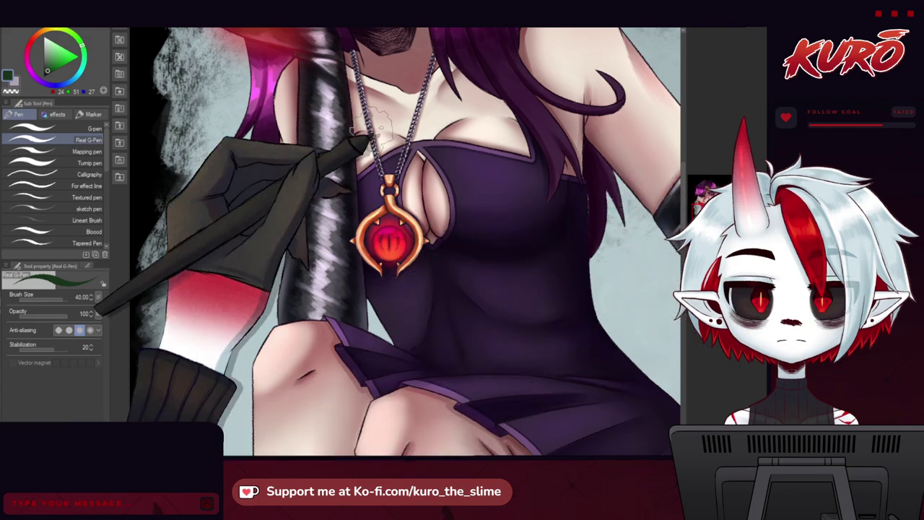
pyautogui.scroll(-1, 373, 129)
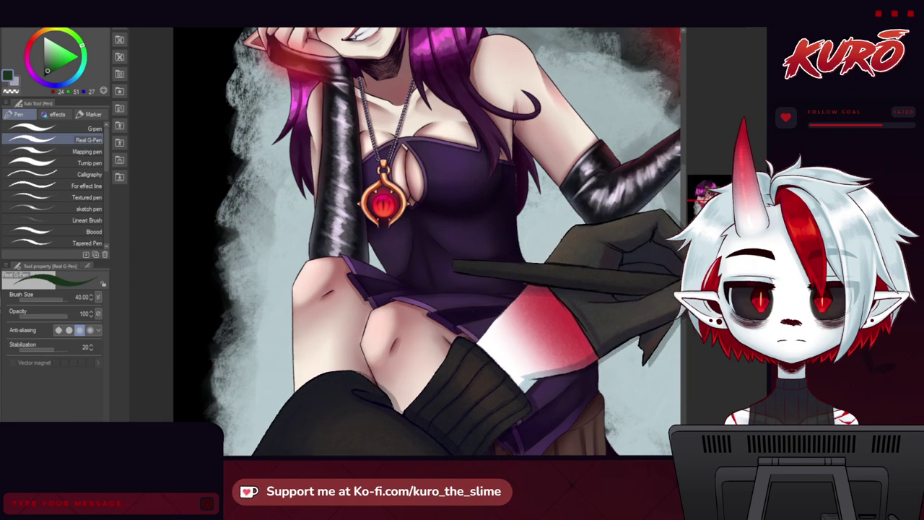
pyautogui.hotkey('ctrl', 't')
pyautogui.scroll(4, 385, 210)
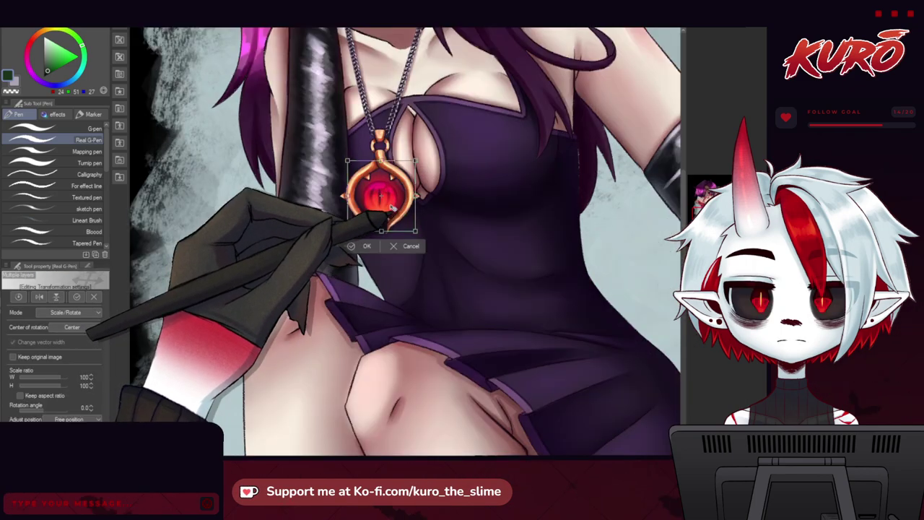
pyautogui.moveTo(362, 219); pyautogui.dragTo(361, 223)
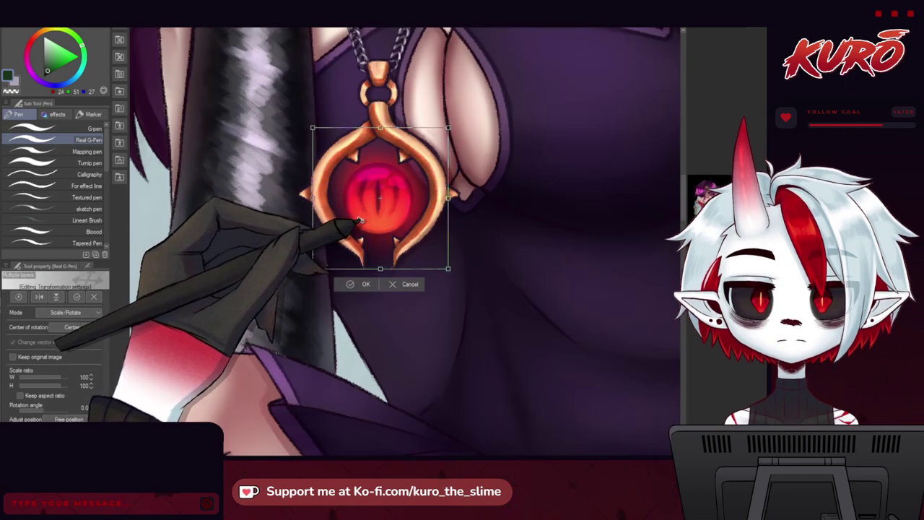
pyautogui.moveTo(380, 269); pyautogui.dragTo(380, 272)
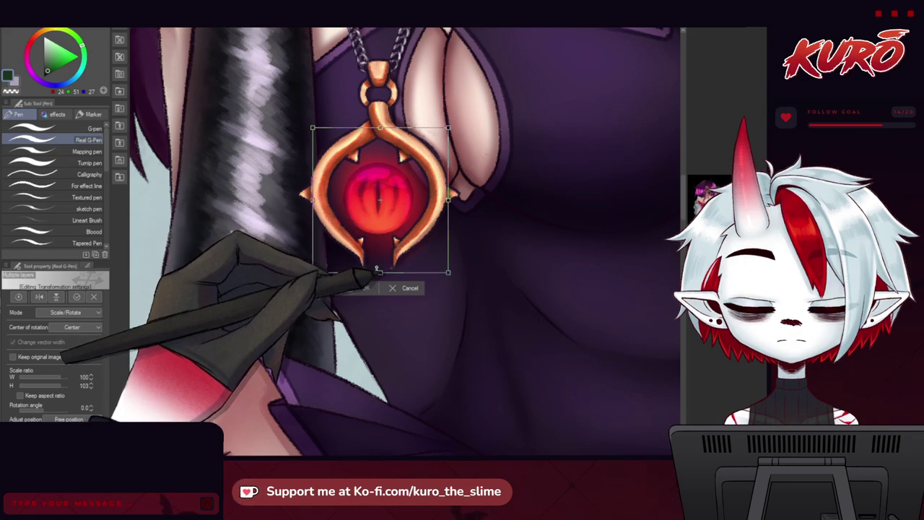
pyautogui.moveTo(380, 128); pyautogui.dragTo(380, 124)
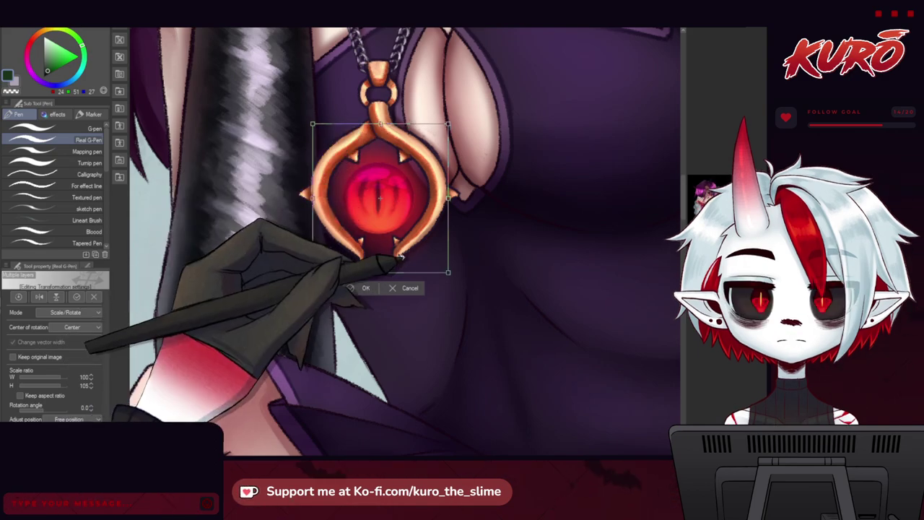
pyautogui.click(361, 288)
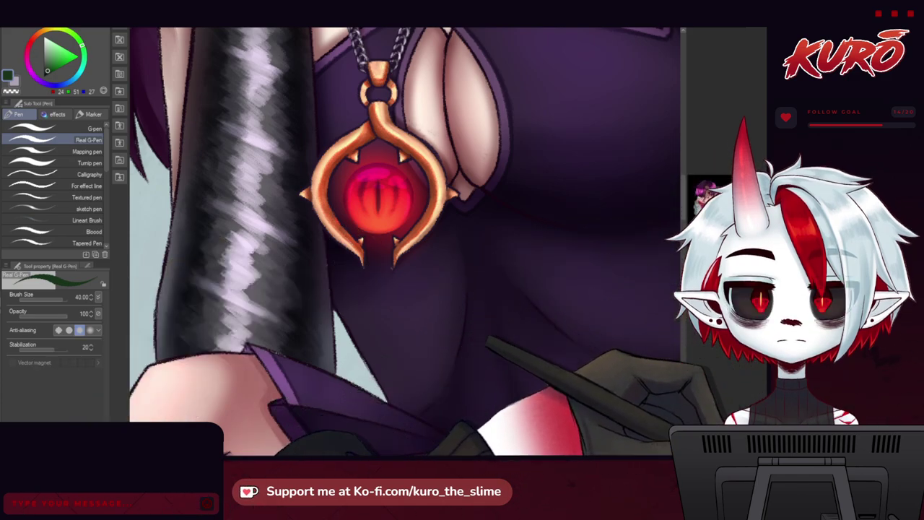
# Step: Sample the backdrop's light blue and touch up the backdrop's rough edges around the figure with the textured brush at size 100
pyautogui.scroll(-3, 316, 177)
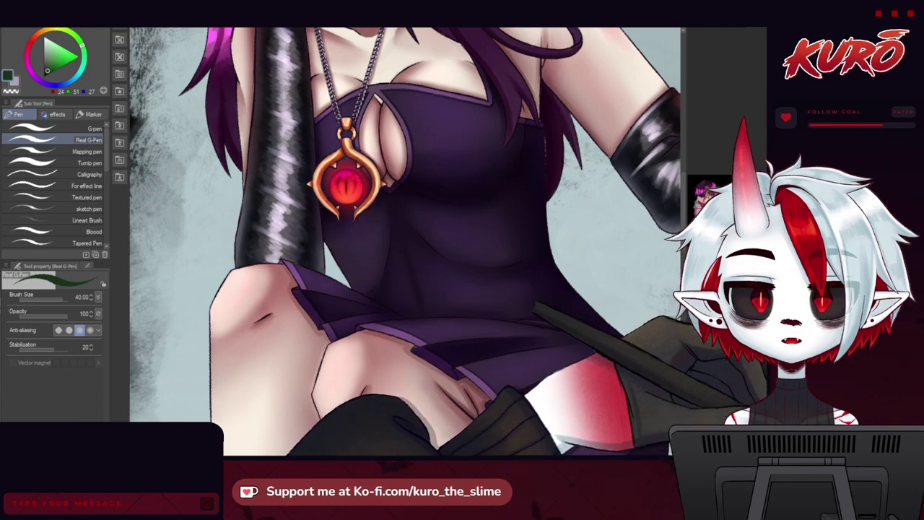
pyautogui.scroll(-3, 365, 178)
pyautogui.scroll(-3, 244, 153)
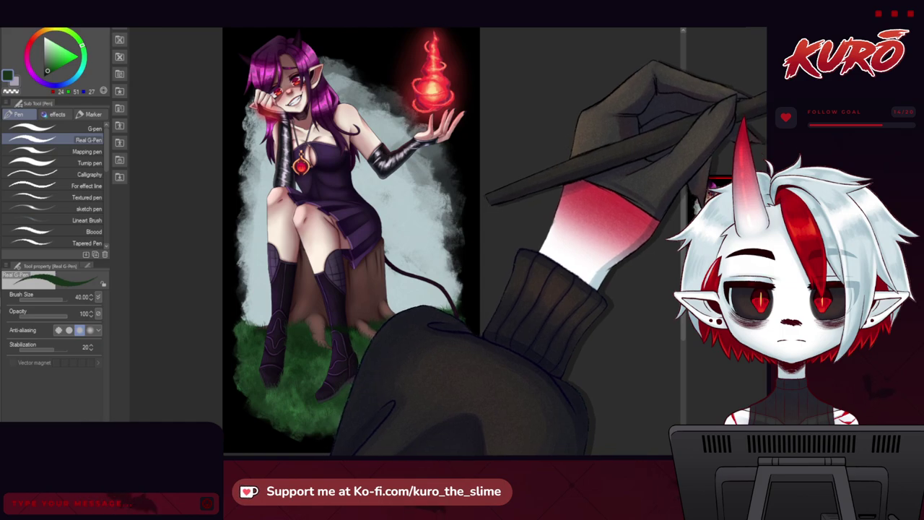
pyautogui.keyDown('alt'); pyautogui.click(398, 184); pyautogui.keyUp('alt')
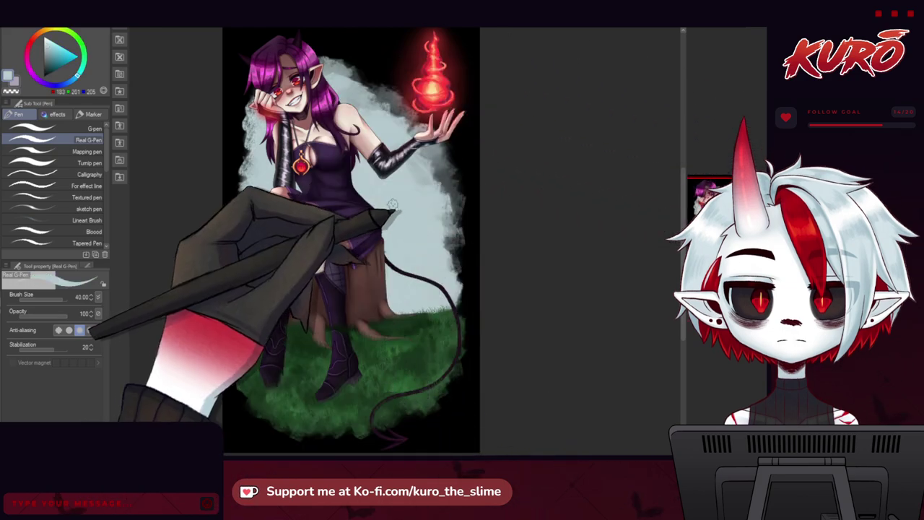
pyautogui.press('b')
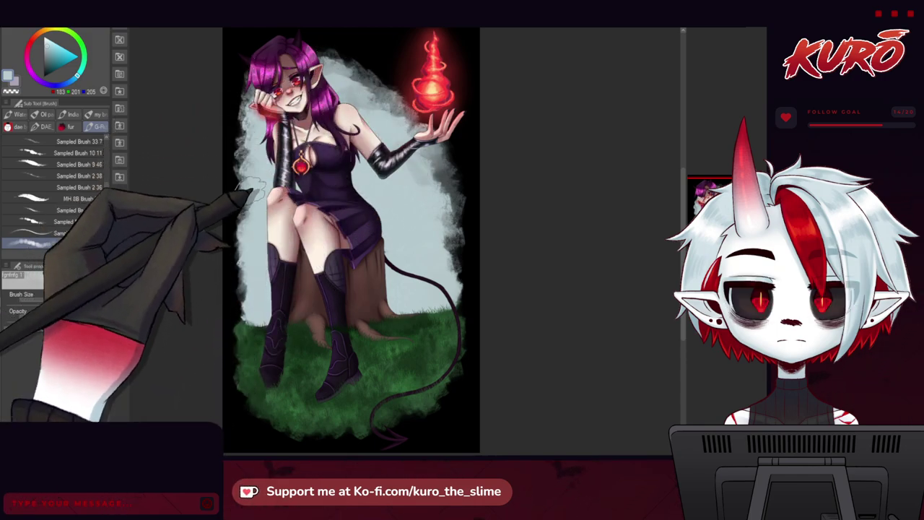
pyautogui.moveTo(277, 232); pyautogui.dragTo(272, 169)
pyautogui.moveTo(243, 116); pyautogui.dragTo(254, 244)
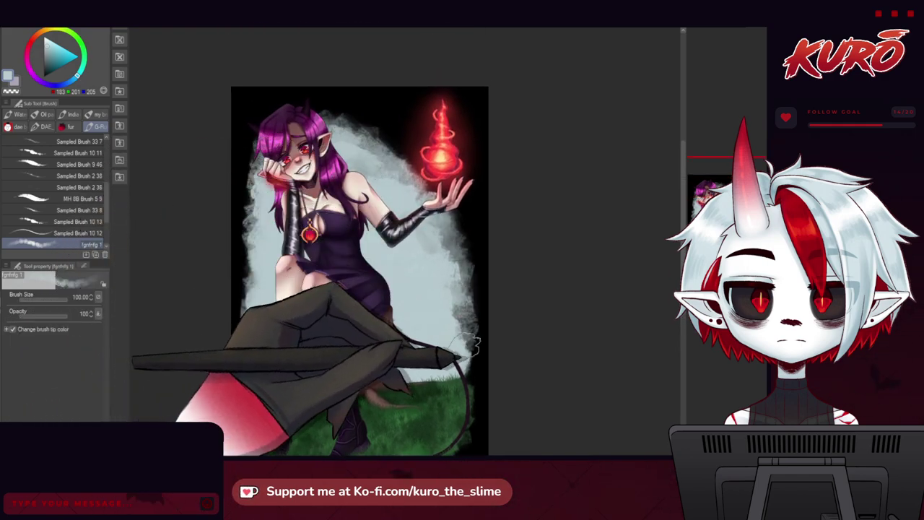
pyautogui.moveTo(342, 239)
pyautogui.mouseDown()
pyautogui.moveTo(312, 166)
pyautogui.moveTo(334, 153)
pyautogui.mouseUp()
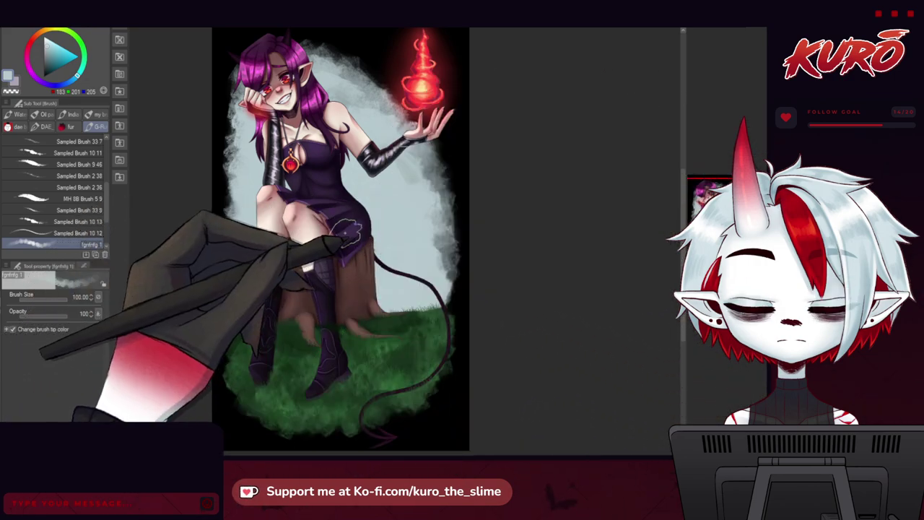
# Step: Sample the stump's brown and paint a broad tree trunk beneath the raised hand down to the lawn, reducing the brush to size 80
pyautogui.scroll(2, 364, 297)
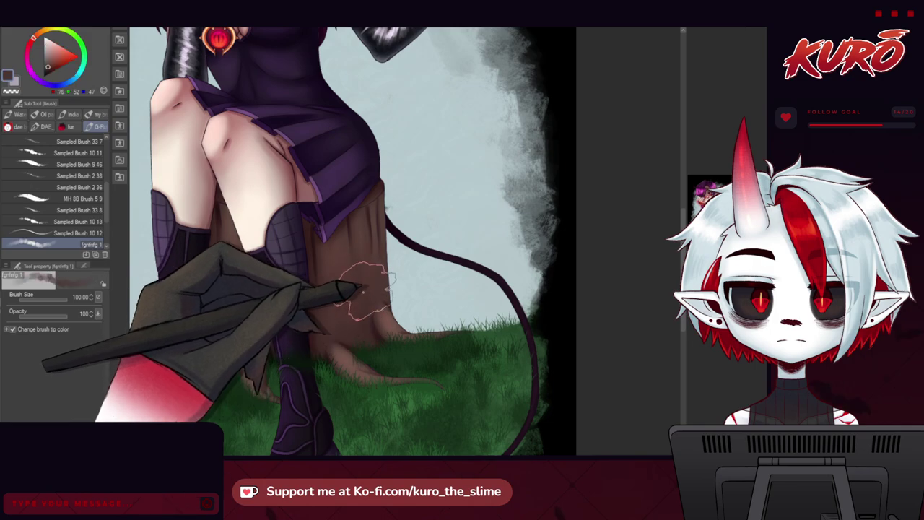
pyautogui.scroll(-2, 364, 285)
pyautogui.press(']')
pyautogui.press(']')
pyautogui.press(']')
pyautogui.moveTo(455, 94)
pyautogui.mouseDown()
pyautogui.moveTo(457, 291)
pyautogui.moveTo(476, 107)
pyautogui.moveTo(458, 253)
pyautogui.moveTo(462, 340)
pyautogui.mouseUp()
pyautogui.press('[')
pyautogui.moveTo(456, 88); pyautogui.dragTo(455, 200)
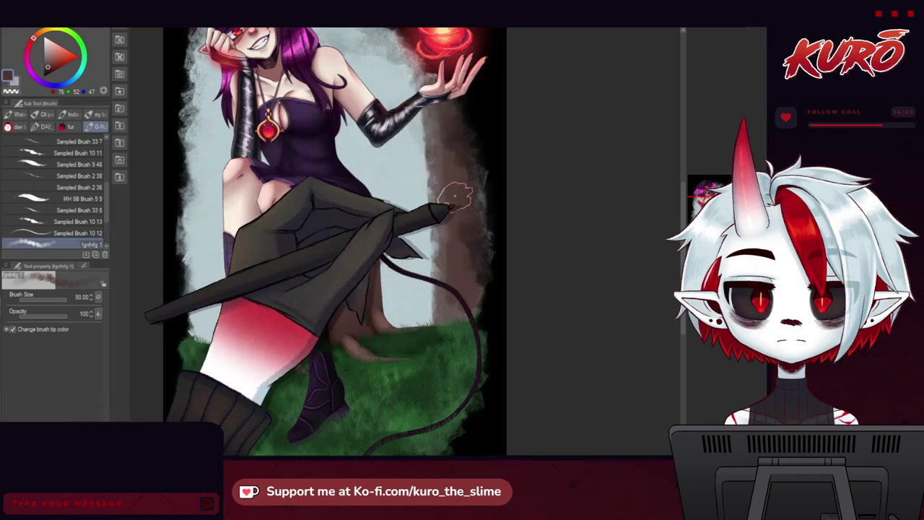
# Step: Paint more brown trunks at brush size 70, behind the raised arm's shoulder and behind the propped arm and legs
pyautogui.press('[')
pyautogui.scroll(-1, 425, 79)
pyautogui.moveTo(363, 49); pyautogui.dragTo(384, 139)
pyautogui.moveTo(410, 108); pyautogui.dragTo(423, 345)
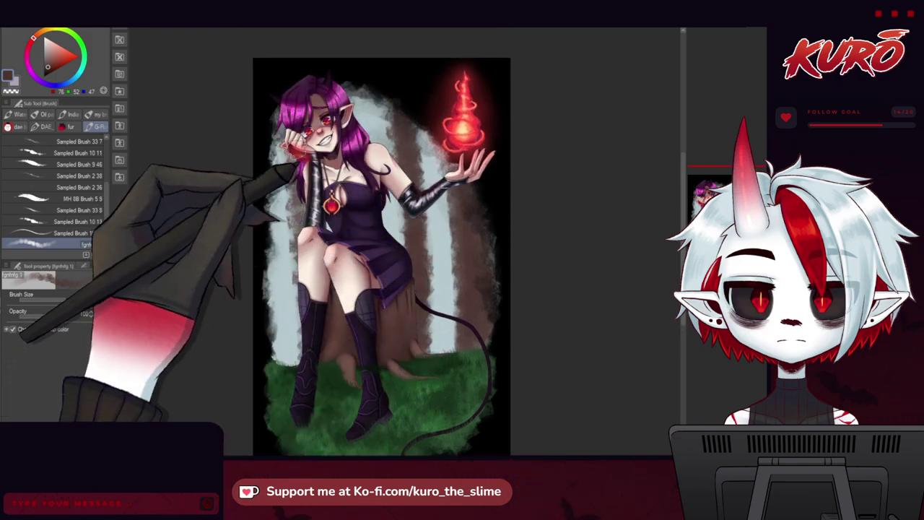
pyautogui.moveTo(290, 169); pyautogui.dragTo(286, 351)
pyautogui.moveTo(272, 156); pyautogui.dragTo(240, 139)
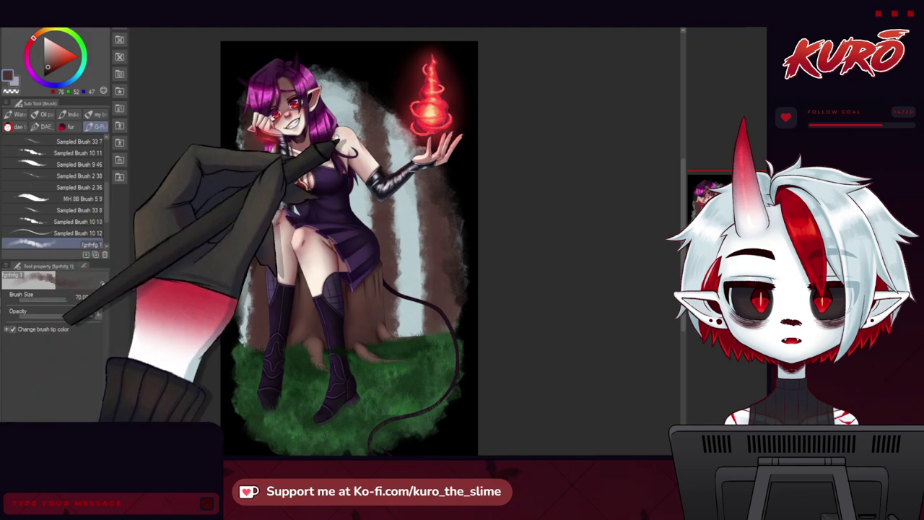
# Step: Reduce the brush to size 25 and touch up the brown trunk beside the pointed ear, comparing the stroke by undoing and redoing it
pyautogui.moveTo(337, 138); pyautogui.dragTo(335, 128)
pyautogui.press('[')
pyautogui.press('[')
pyautogui.press('[')
pyautogui.moveTo(355, 65)
pyautogui.mouseDown()
pyautogui.moveTo(350, 105)
pyautogui.moveTo(329, 77)
pyautogui.mouseUp()
pyautogui.press('[')
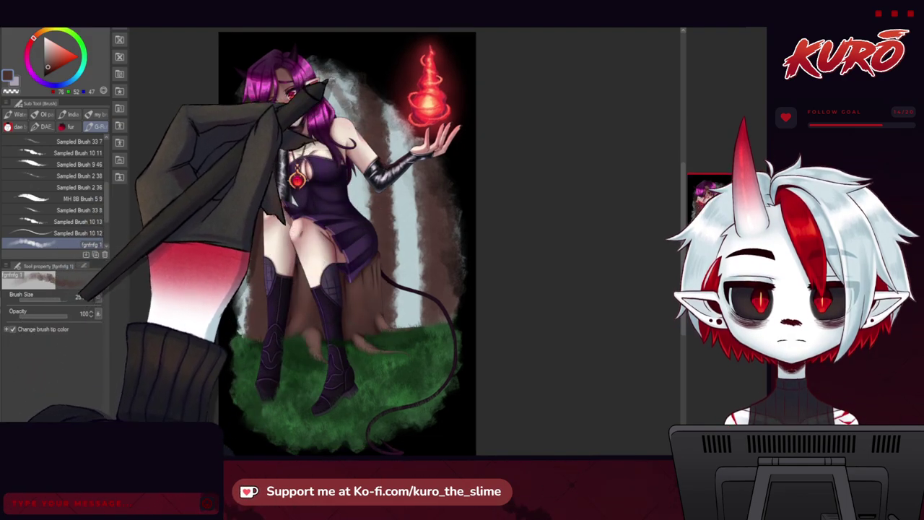
pyautogui.hotkey('ctrl', 'z')
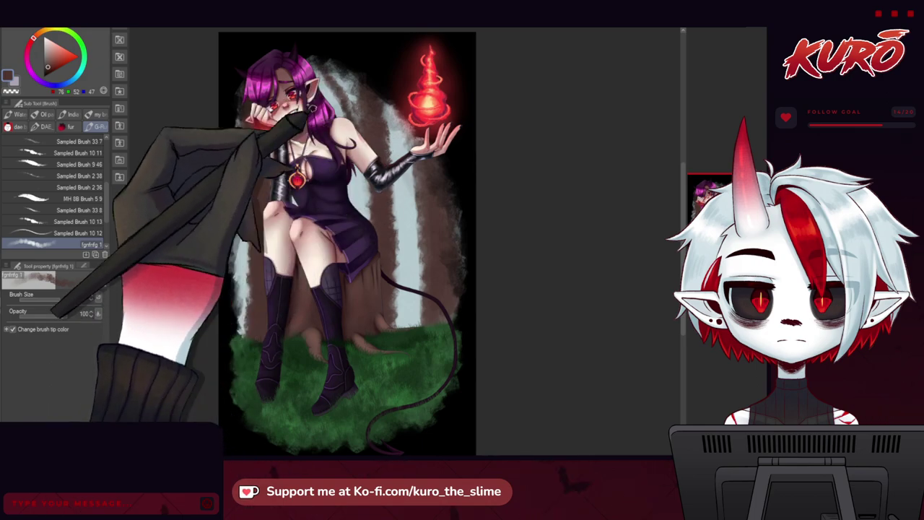
pyautogui.hotkey('ctrl', 'y')
pyautogui.hotkey('ctrl', 'z')
pyautogui.hotkey('ctrl', 'y')
pyautogui.hotkey('ctrl', 'y')
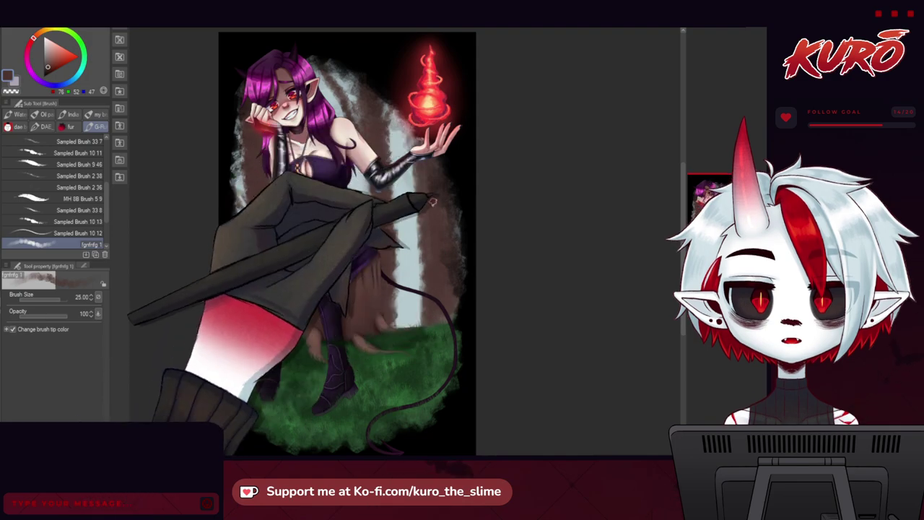
# Step: Sample a dark brown near the stump's roots and shade the trunks beneath the raised hand and behind the shoulder at brush size 30
pyautogui.press(']')
pyautogui.press(']')
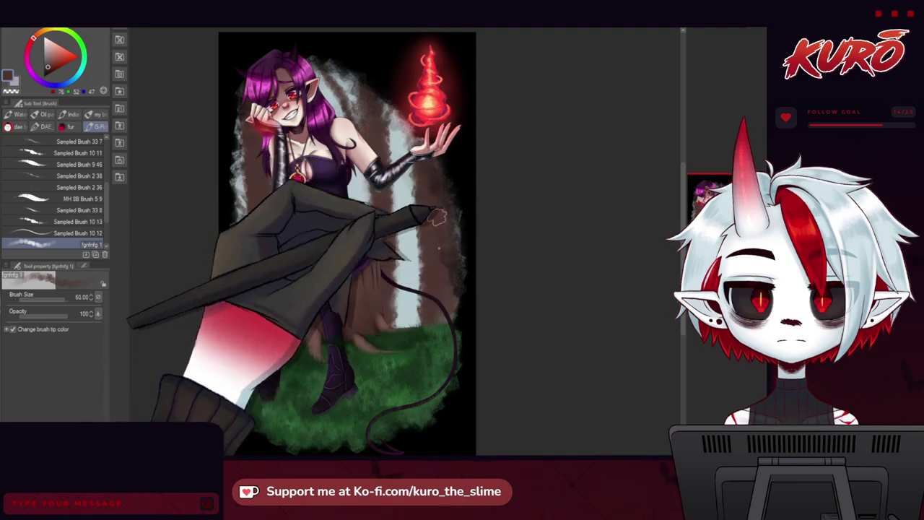
pyautogui.scroll(3, 390, 347)
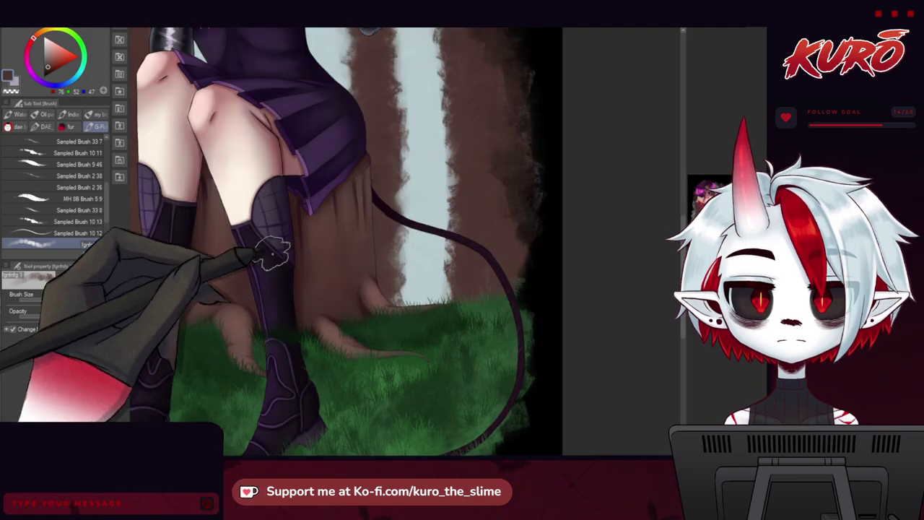
pyautogui.keyDown('alt'); pyautogui.click(368, 310); pyautogui.keyUp('alt')
pyautogui.scroll(4, 367, 310)
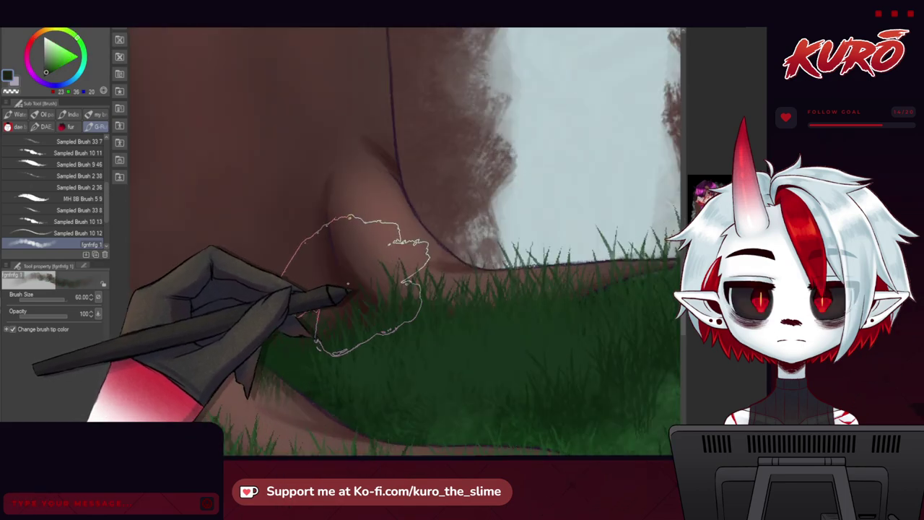
pyautogui.scroll(-5, 352, 271)
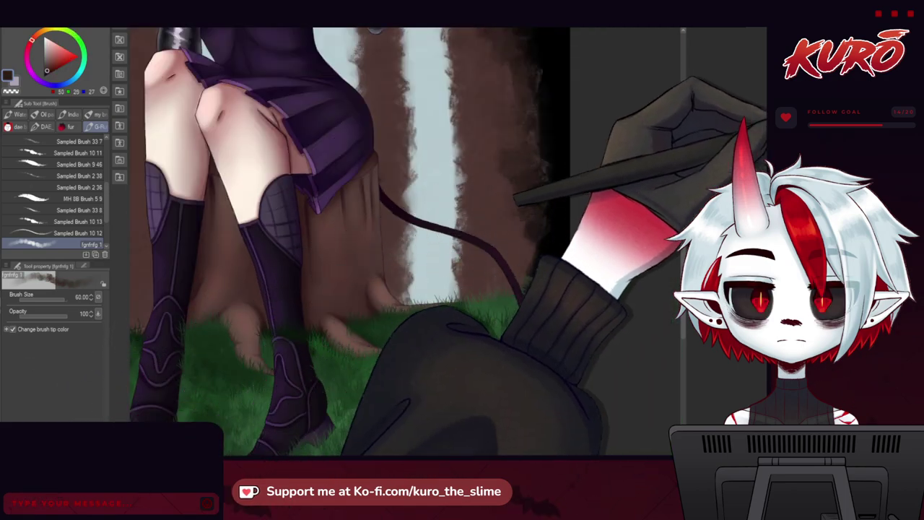
pyautogui.scroll(-5, 571, 307)
pyautogui.press('[')
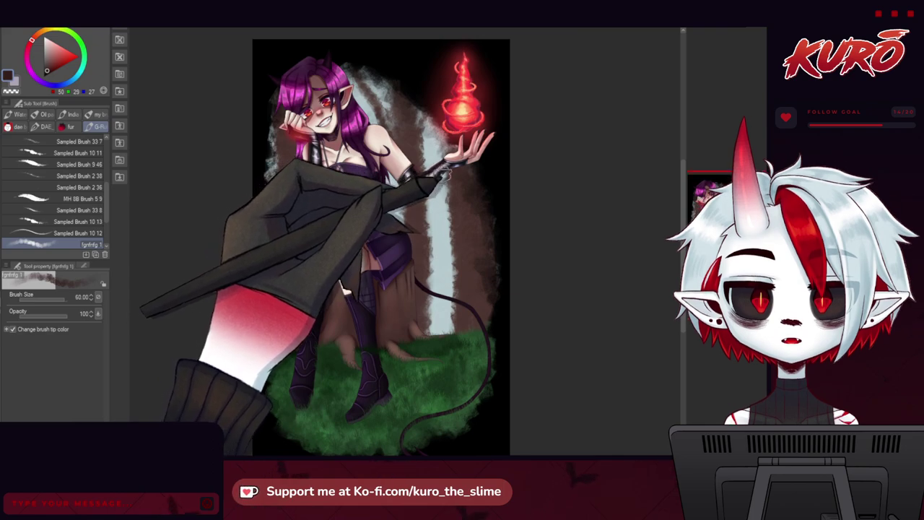
pyautogui.press('[')
pyautogui.press('[')
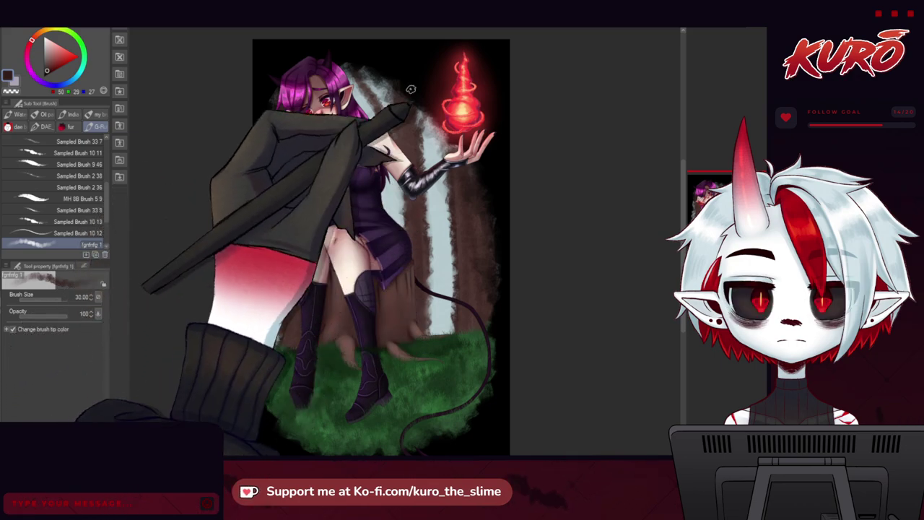
# Step: Add dark brown bark streaks to the remaining background trunks around the figure at brush size 30
pyautogui.scroll(-3, 262, 167)
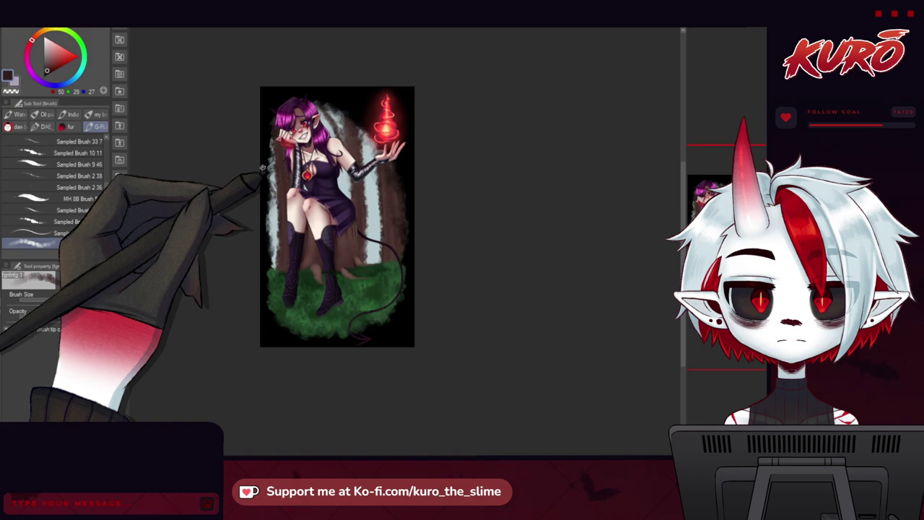
pyautogui.scroll(2, 320, 172)
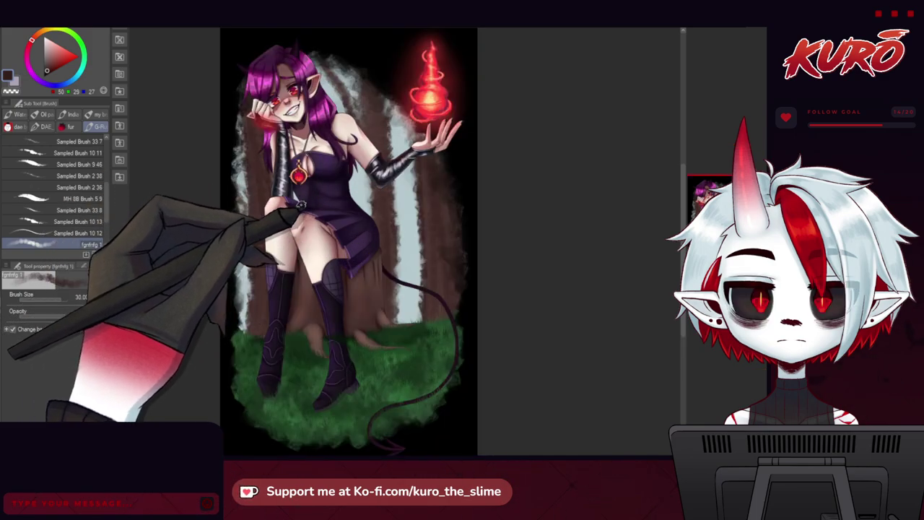
pyautogui.moveTo(277, 224)
pyautogui.mouseDown()
pyautogui.moveTo(286, 229)
pyautogui.moveTo(271, 226)
pyautogui.mouseUp()
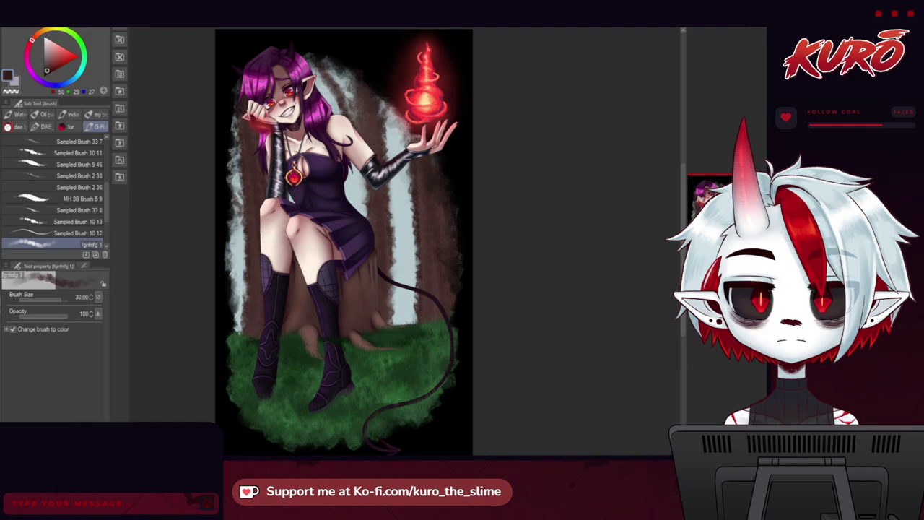
pyautogui.moveTo(628, 269); pyautogui.dragTo(671, 244)
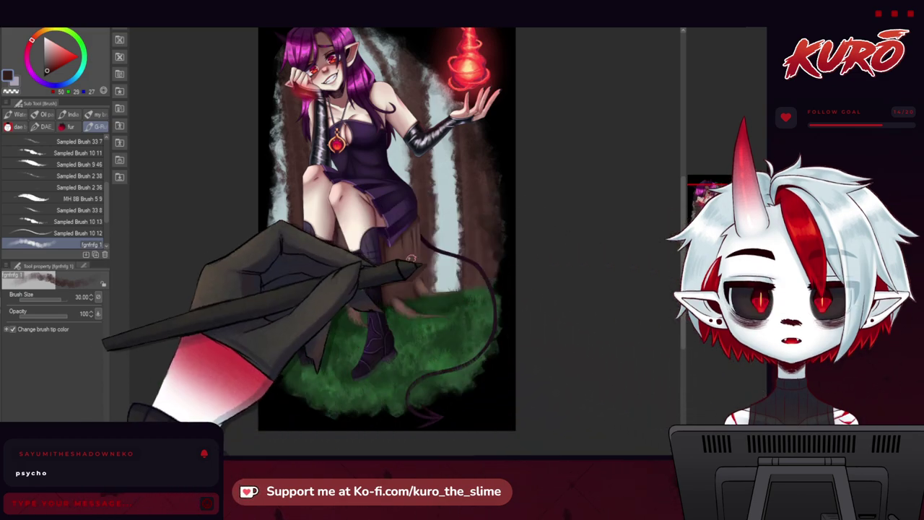
# Step: Sample a dark magenta from the floating fire orb and dab it onto the stump's front root at brush size 17
pyautogui.scroll(2, 425, 278)
pyautogui.moveTo(346, 88); pyautogui.dragTo(336, 388)
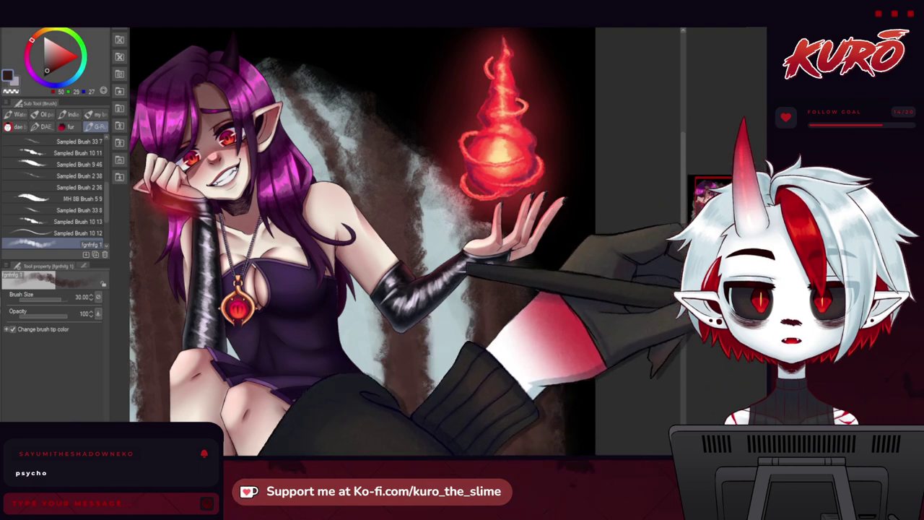
pyautogui.click(755, 284)
pyautogui.scroll(1, 511, 150)
pyautogui.keyDown('alt'); pyautogui.click(462, 149); pyautogui.keyUp('alt')
pyautogui.keyDown('alt'); pyautogui.click(516, 192); pyautogui.keyUp('alt')
pyautogui.moveTo(256, 324)
pyautogui.mouseDown()
pyautogui.moveTo(308, 125)
pyautogui.moveTo(321, 120)
pyautogui.mouseUp()
pyautogui.moveTo(340, 337)
pyautogui.mouseDown()
pyautogui.moveTo(293, 384)
pyautogui.moveTo(324, 224)
pyautogui.moveTo(303, 127)
pyautogui.mouseUp()
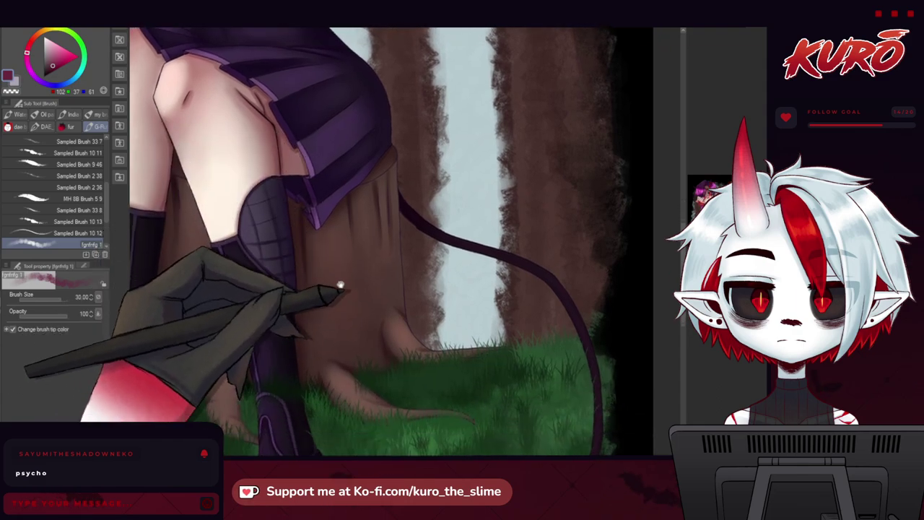
pyautogui.press('[')
pyautogui.press('[')
pyautogui.press('[')
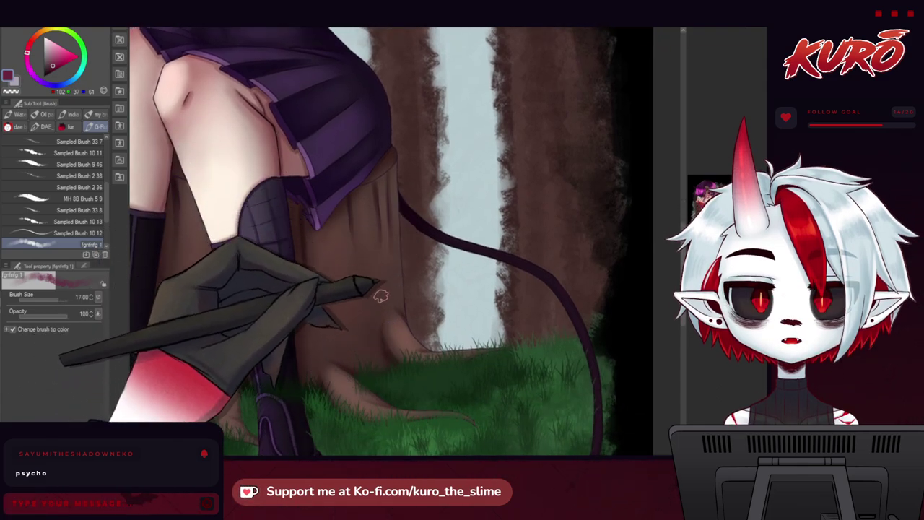
pyautogui.moveTo(346, 369); pyautogui.dragTo(350, 384)
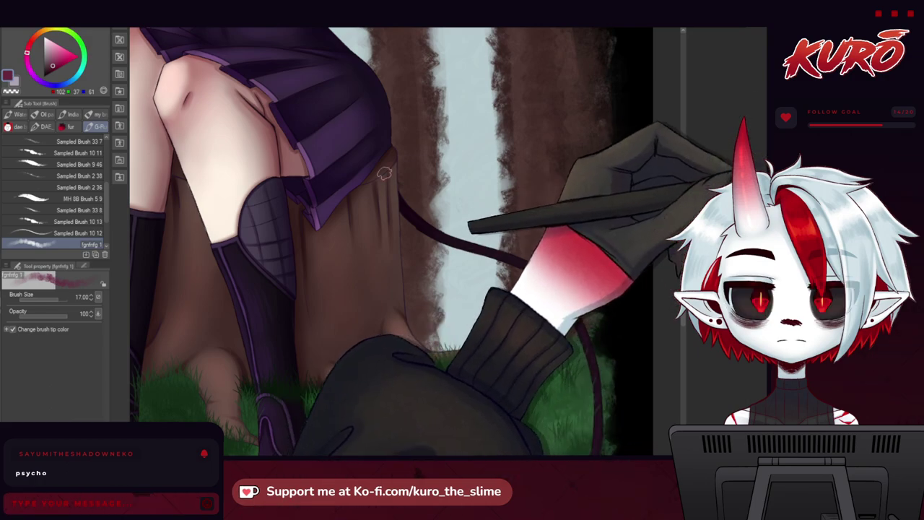
# Step: Resample a deeper magenta from the fire orb's edge and paint a flame streak rising from the stump's front root at size 12
pyautogui.moveTo(433, 102); pyautogui.dragTo(404, 425)
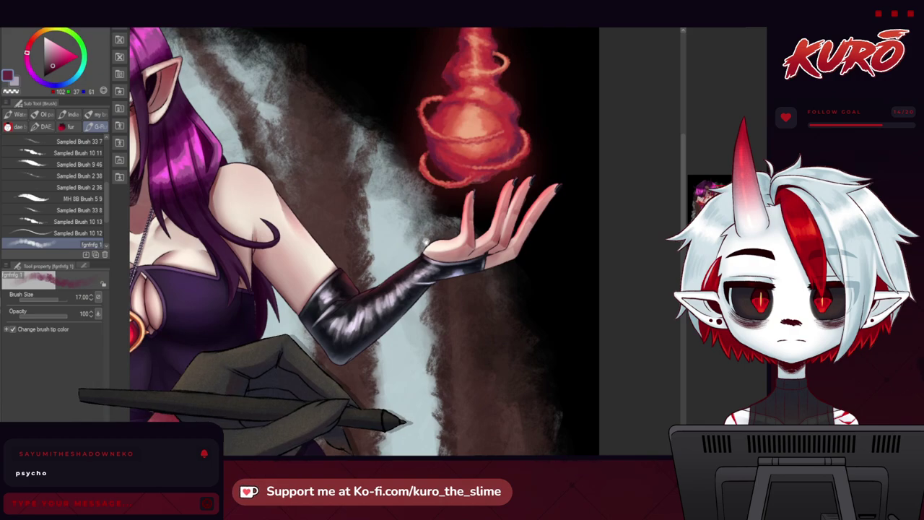
pyautogui.scroll(5, 432, 148)
pyautogui.keyDown('alt'); pyautogui.click(439, 181); pyautogui.keyUp('alt')
pyautogui.scroll(-6, 443, 156)
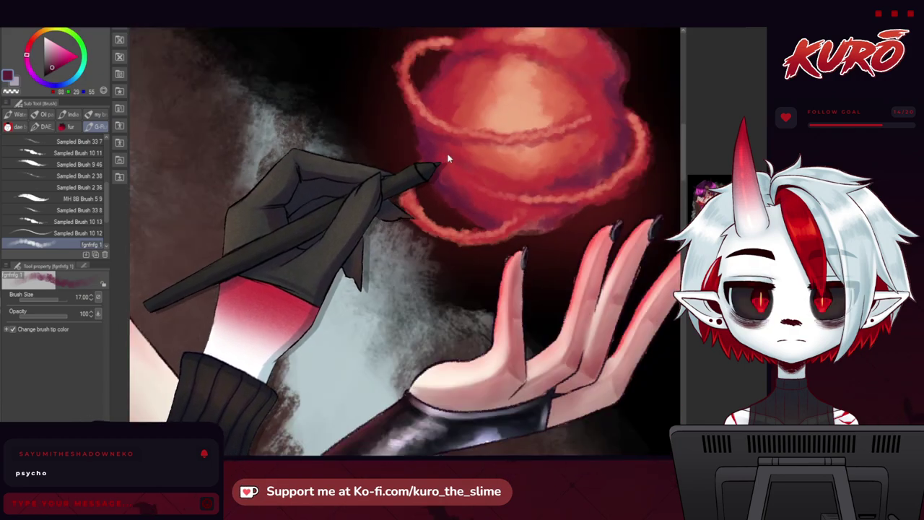
pyautogui.moveTo(224, 347)
pyautogui.mouseDown()
pyautogui.moveTo(252, 285)
pyautogui.moveTo(306, 57)
pyautogui.mouseUp()
pyautogui.scroll(5, 364, 261)
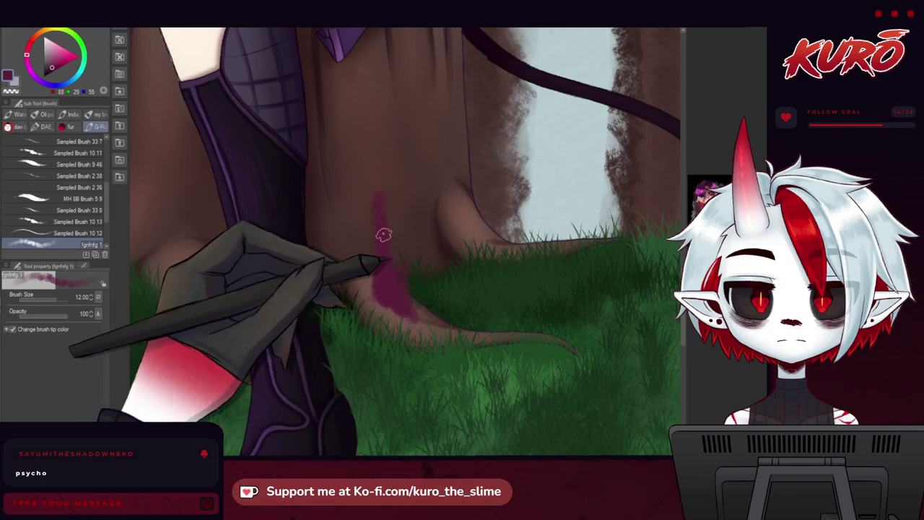
# Step: Paint a tall magenta flame up the stump's side above the root near the tail, using brush sizes 17 and 12
pyautogui.moveTo(415, 139); pyautogui.dragTo(300, 246)
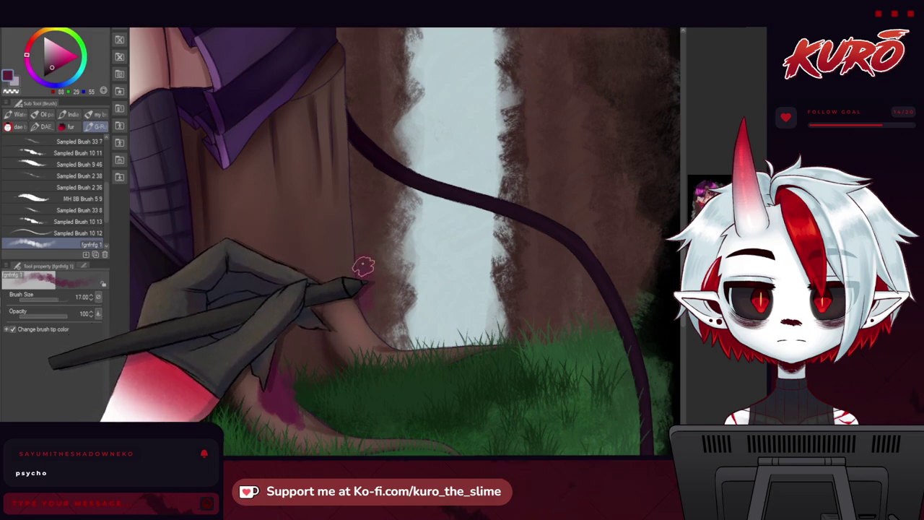
pyautogui.moveTo(374, 323)
pyautogui.mouseDown()
pyautogui.moveTo(364, 242)
pyautogui.moveTo(360, 301)
pyautogui.mouseUp()
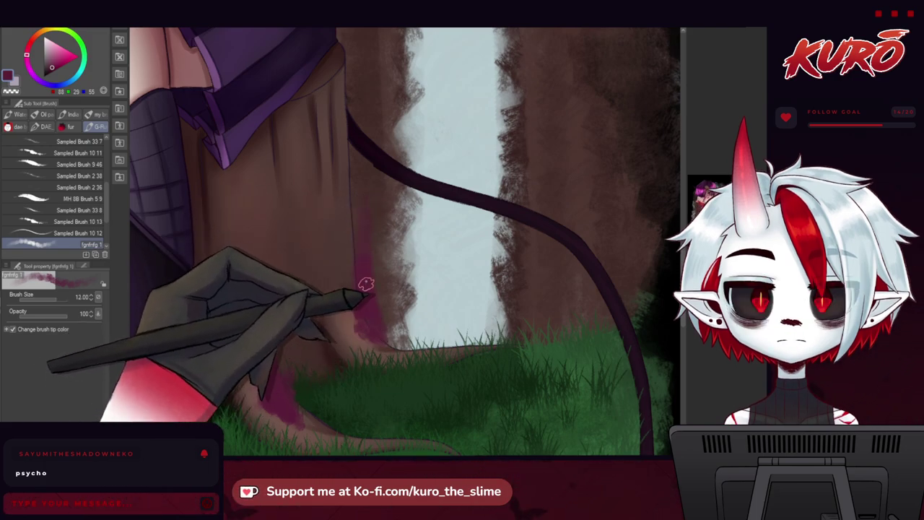
pyautogui.moveTo(364, 254)
pyautogui.mouseDown()
pyautogui.moveTo(364, 211)
pyautogui.moveTo(378, 336)
pyautogui.mouseUp()
pyautogui.moveTo(262, 255); pyautogui.dragTo(336, 279)
pyautogui.moveTo(253, 290)
pyautogui.mouseDown()
pyautogui.moveTo(311, 283)
pyautogui.moveTo(298, 292)
pyautogui.moveTo(261, 262)
pyautogui.mouseUp()
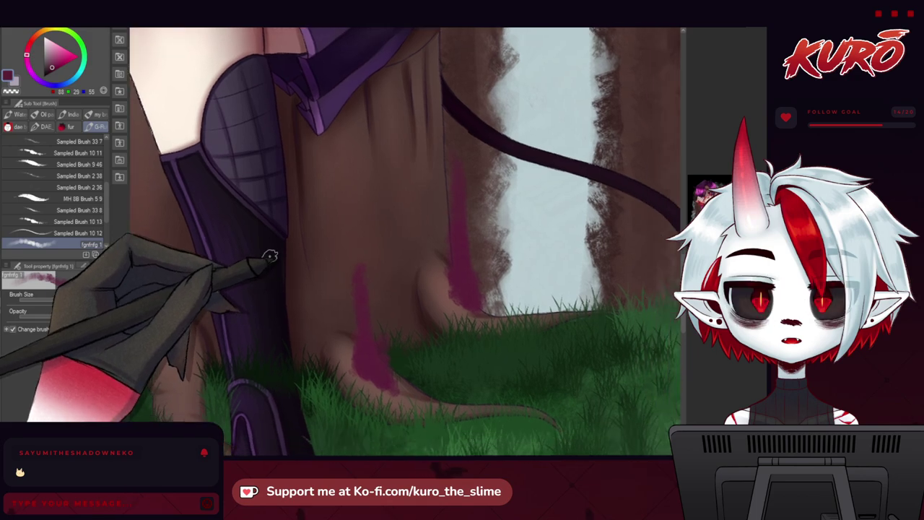
# Step: Paint a narrow magenta flame at the base of the background trunk beside the far boot at brush size 12
pyautogui.moveTo(293, 227); pyautogui.dragTo(371, 332)
pyautogui.scroll(-3, 371, 333)
pyautogui.moveTo(271, 234)
pyautogui.mouseDown()
pyautogui.moveTo(312, 405)
pyautogui.moveTo(274, 367)
pyautogui.moveTo(289, 380)
pyautogui.moveTo(275, 354)
pyautogui.moveTo(266, 360)
pyautogui.moveTo(258, 350)
pyautogui.mouseUp()
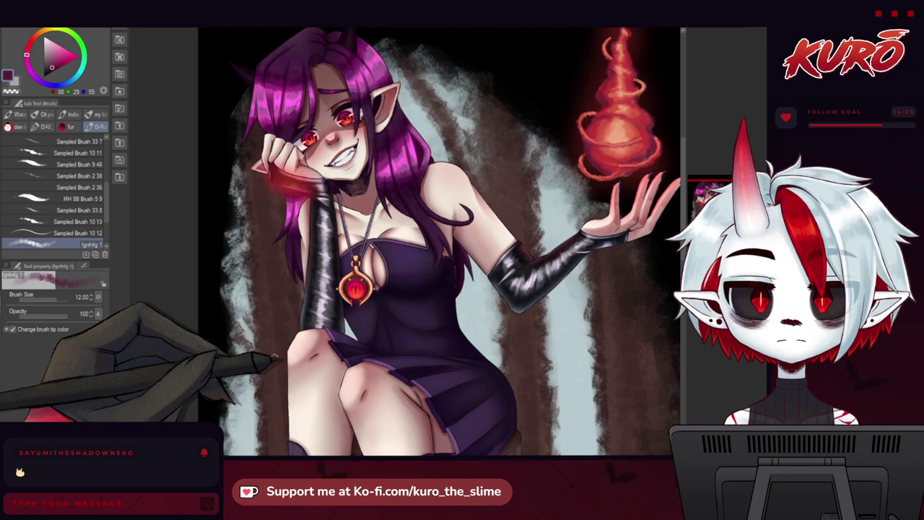
pyautogui.moveTo(721, 215); pyautogui.dragTo(728, 255)
pyautogui.scroll(2, 191, 244)
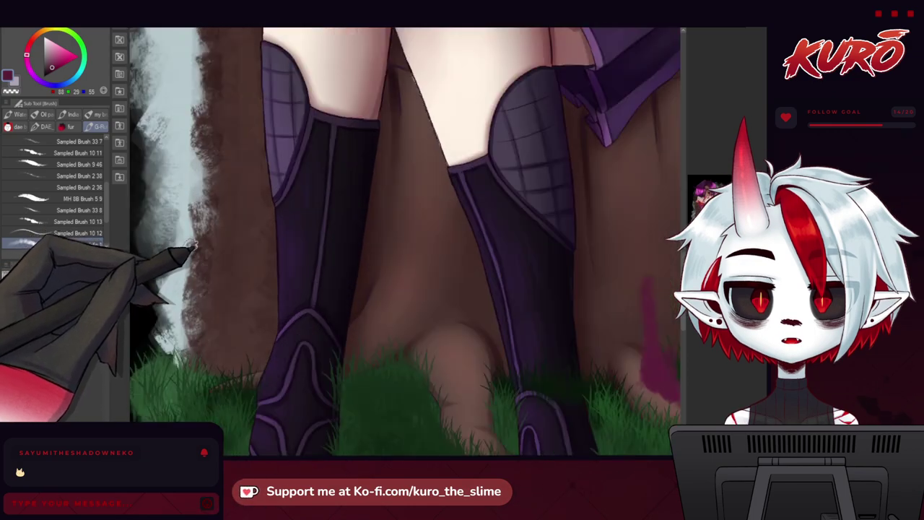
pyautogui.moveTo(229, 252); pyautogui.dragTo(263, 242)
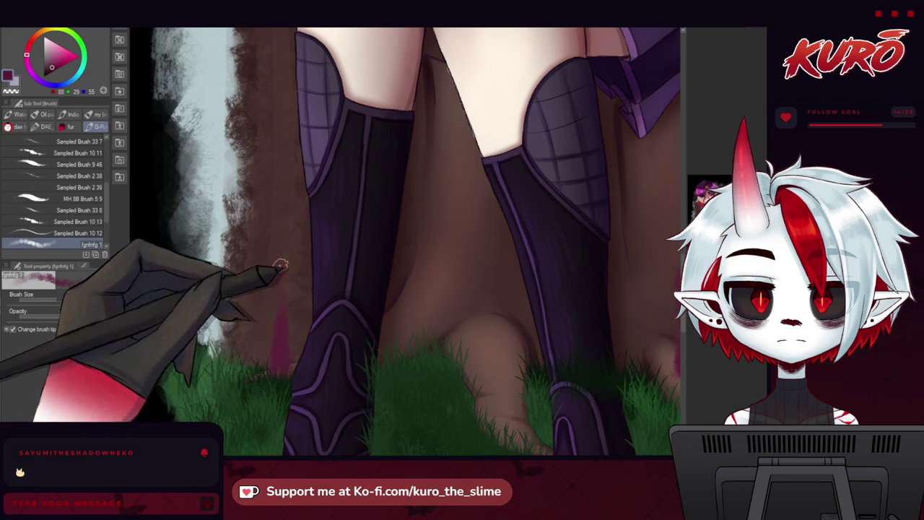
pyautogui.moveTo(287, 353); pyautogui.dragTo(300, 311)
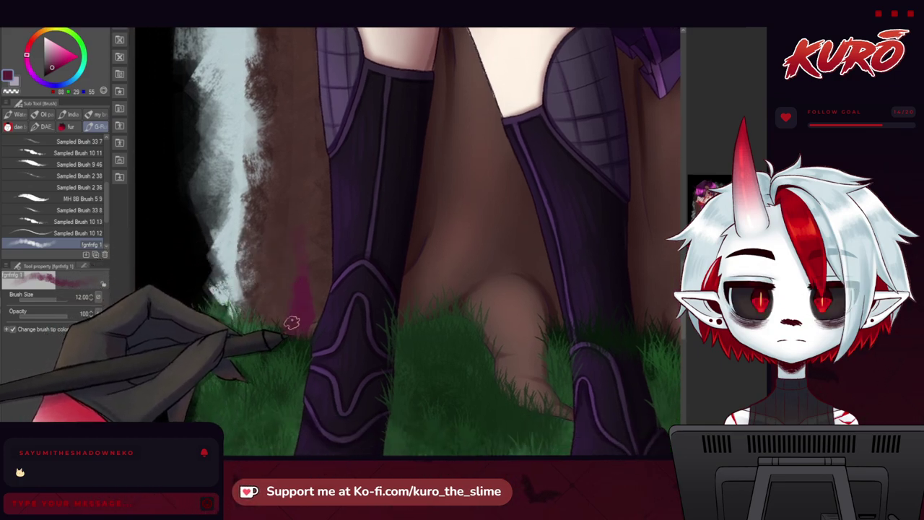
pyautogui.moveTo(291, 229); pyautogui.dragTo(279, 249)
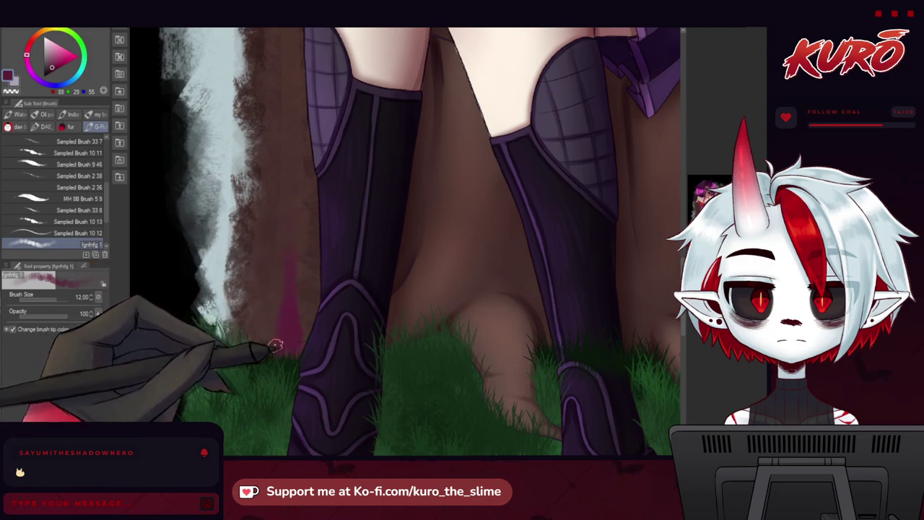
# Step: Paint a magenta flame on the root between the two boots using brush sizes 20 and 15
pyautogui.moveTo(362, 284); pyautogui.dragTo(275, 248)
pyautogui.moveTo(410, 214); pyautogui.dragTo(409, 231)
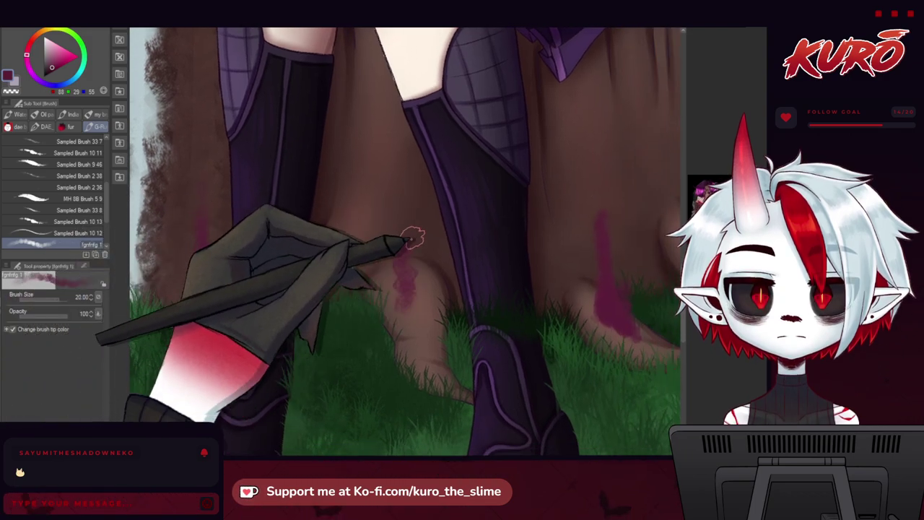
pyautogui.press(']')
pyautogui.moveTo(403, 195); pyautogui.dragTo(398, 289)
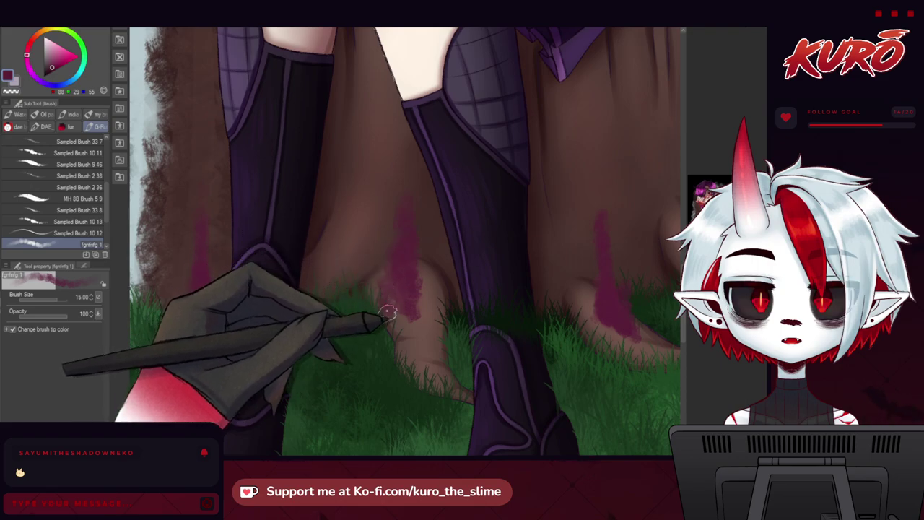
pyautogui.moveTo(384, 223); pyautogui.dragTo(348, 247)
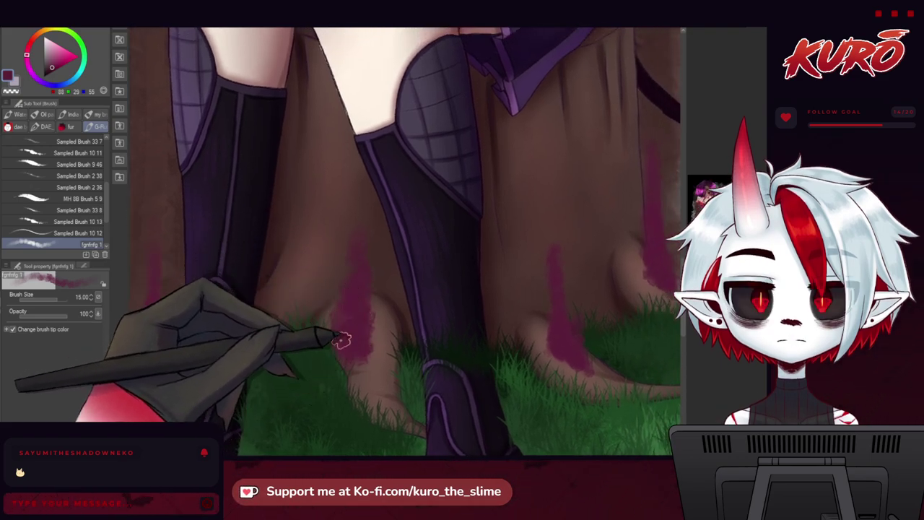
# Step: Stretch the flame between the boots up the stump into a taller tip and broaden its base at size 15
pyautogui.moveTo(356, 166)
pyautogui.mouseDown()
pyautogui.moveTo(361, 214)
pyautogui.moveTo(351, 273)
pyautogui.mouseUp()
pyautogui.moveTo(269, 243)
pyautogui.mouseDown()
pyautogui.moveTo(325, 253)
pyautogui.moveTo(293, 254)
pyautogui.moveTo(320, 268)
pyautogui.moveTo(292, 259)
pyautogui.moveTo(319, 258)
pyautogui.mouseUp()
pyautogui.moveTo(469, 158); pyautogui.dragTo(464, 188)
pyautogui.moveTo(504, 222); pyautogui.dragTo(413, 203)
pyautogui.moveTo(359, 238); pyautogui.dragTo(329, 245)
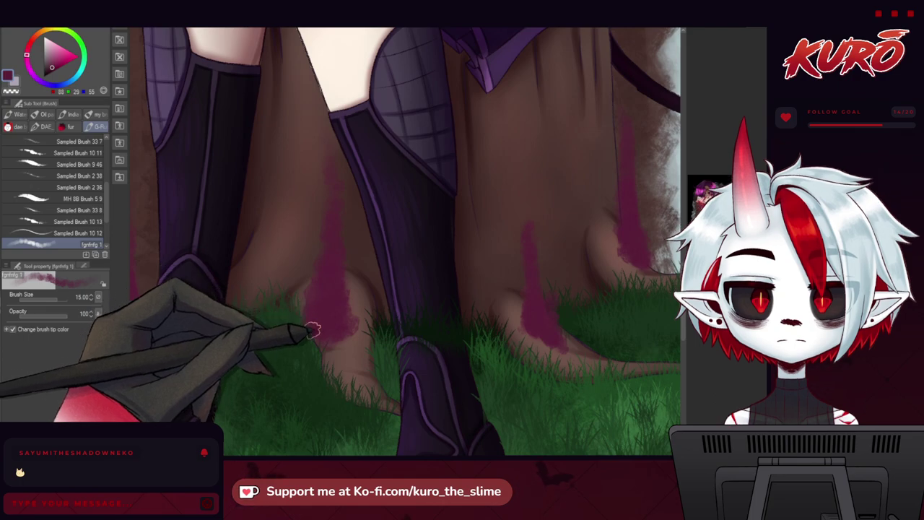
pyautogui.moveTo(320, 207)
pyautogui.mouseDown()
pyautogui.moveTo(305, 181)
pyautogui.moveTo(330, 209)
pyautogui.moveTo(370, 189)
pyautogui.mouseUp()
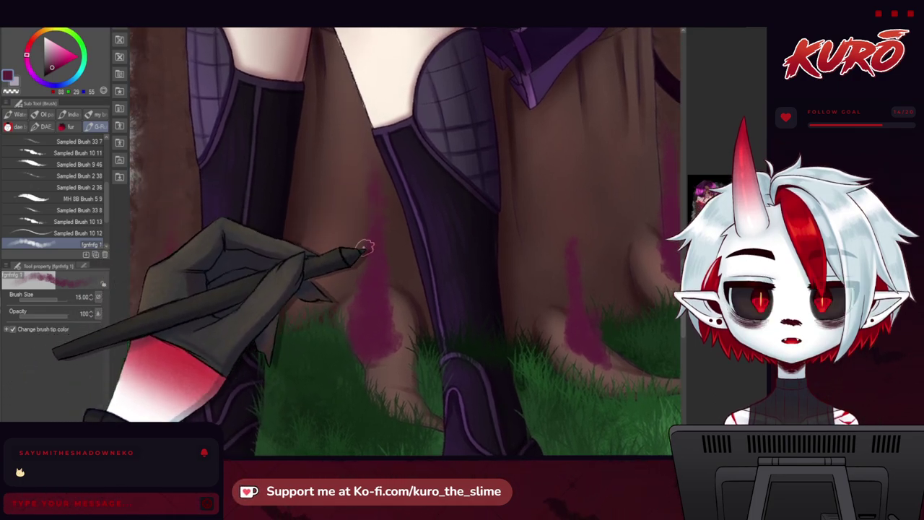
pyautogui.moveTo(365, 248); pyautogui.dragTo(373, 247)
# Step: Add a second tongue to the flame beside the stump at size 15 and extend the main tongue up over the tail
pyautogui.moveTo(323, 215); pyautogui.dragTo(156, 237)
pyautogui.moveTo(486, 182); pyautogui.dragTo(396, 196)
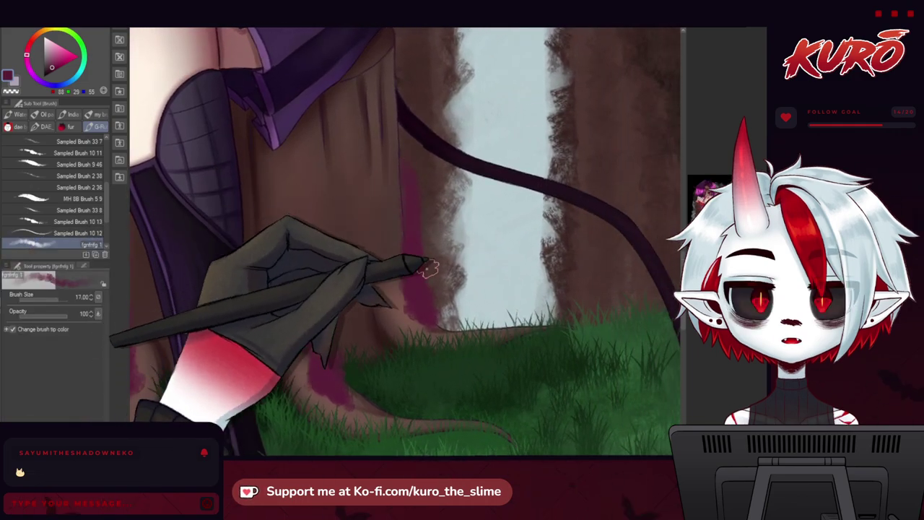
pyautogui.press('[')
pyautogui.press('[')
pyautogui.moveTo(451, 273)
pyautogui.mouseDown()
pyautogui.moveTo(453, 315)
pyautogui.moveTo(431, 327)
pyautogui.mouseUp()
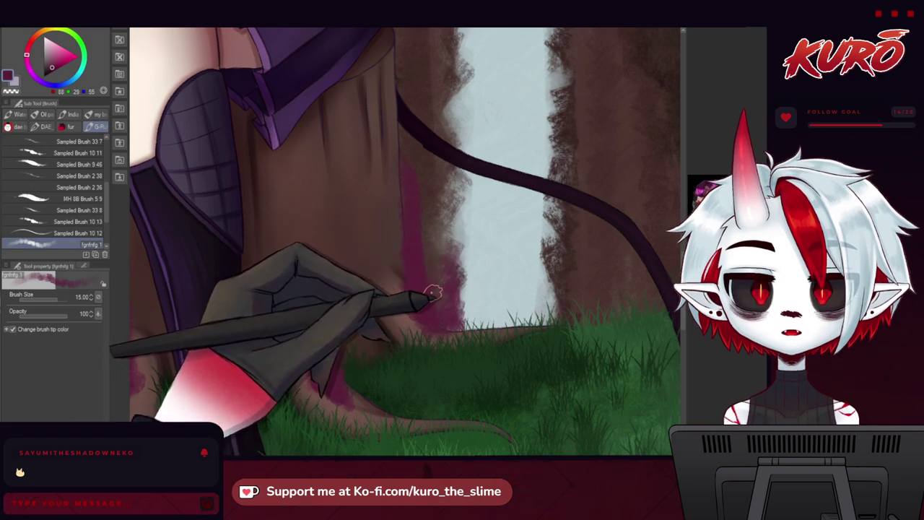
pyautogui.moveTo(436, 275); pyautogui.dragTo(350, 228)
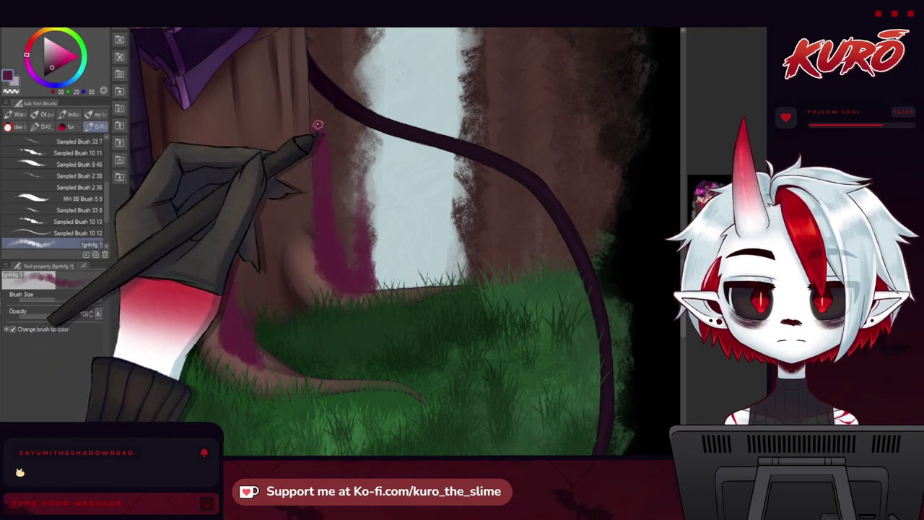
pyautogui.moveTo(331, 132)
pyautogui.mouseDown()
pyautogui.moveTo(325, 161)
pyautogui.moveTo(329, 89)
pyautogui.moveTo(334, 201)
pyautogui.mouseUp()
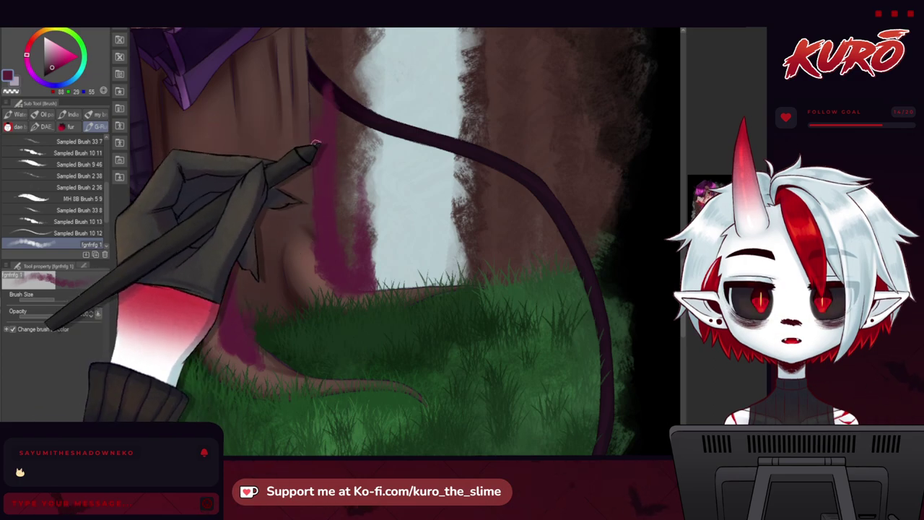
# Step: Refine the tip of the front root's flame and the edges of the flame between the boots, reducing the brush to size 8
pyautogui.moveTo(196, 224); pyautogui.dragTo(227, 210)
pyautogui.moveTo(231, 178)
pyautogui.mouseDown()
pyautogui.moveTo(297, 213)
pyautogui.moveTo(277, 216)
pyautogui.mouseUp()
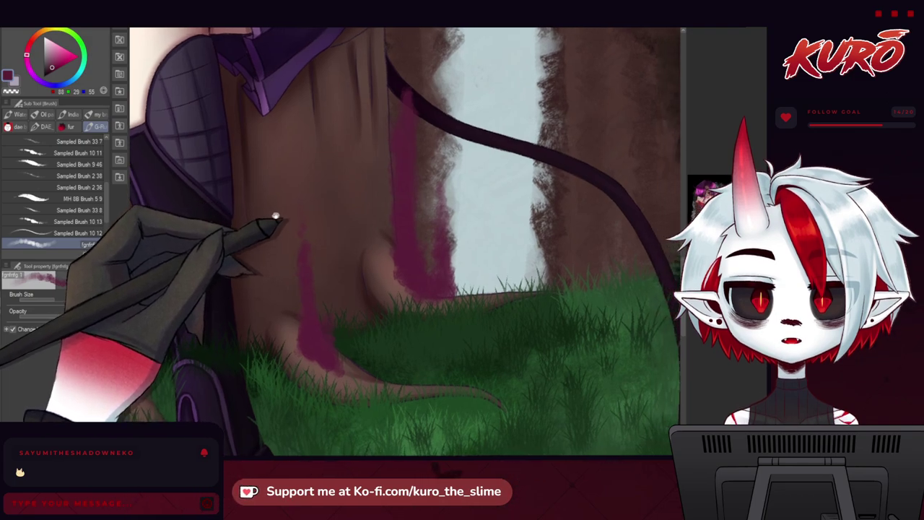
pyautogui.moveTo(271, 179)
pyautogui.mouseDown()
pyautogui.moveTo(309, 227)
pyautogui.moveTo(285, 200)
pyautogui.moveTo(241, 236)
pyautogui.moveTo(392, 199)
pyautogui.moveTo(488, 200)
pyautogui.mouseUp()
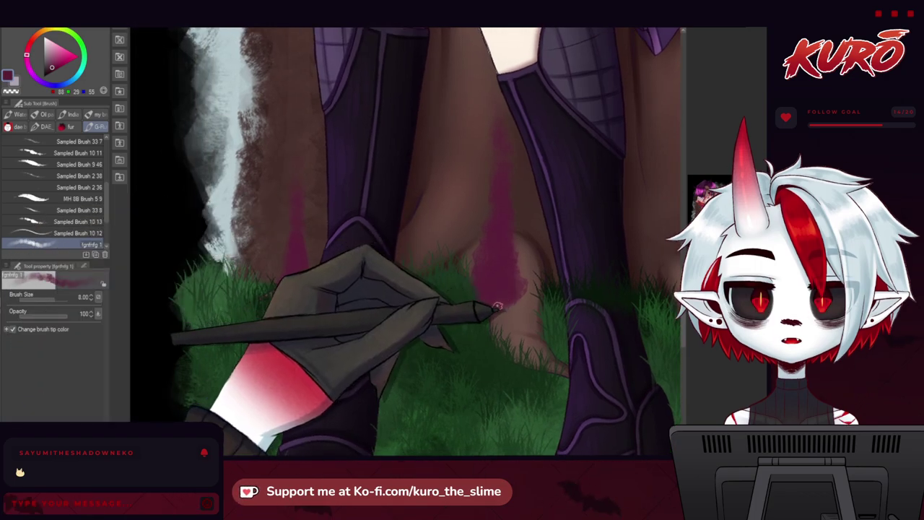
pyautogui.moveTo(510, 273); pyautogui.dragTo(289, 220)
pyautogui.moveTo(381, 178)
pyautogui.mouseDown()
pyautogui.moveTo(288, 184)
pyautogui.moveTo(212, 237)
pyautogui.mouseUp()
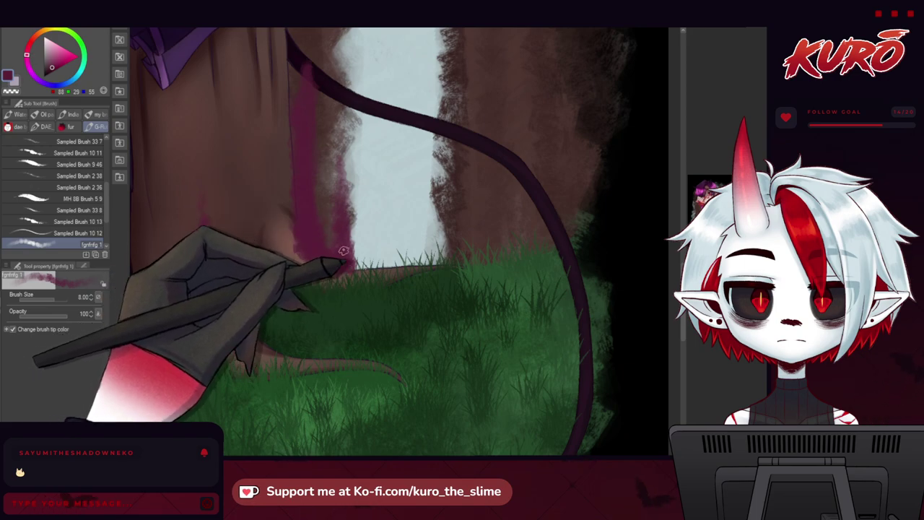
# Step: Fill in the gap between the two flame tongues beside the stump at brush size 15
pyautogui.scroll(3, 346, 174)
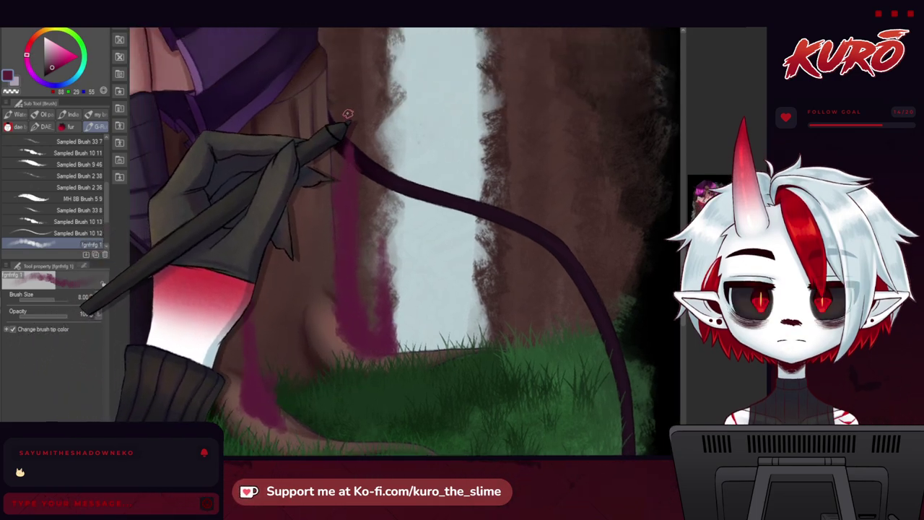
pyautogui.scroll(-2, 333, 199)
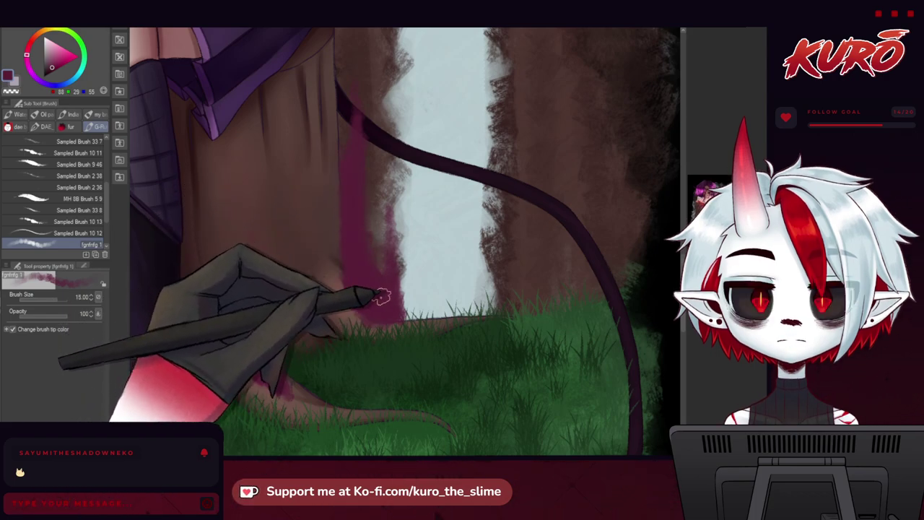
pyautogui.scroll(-3, 378, 282)
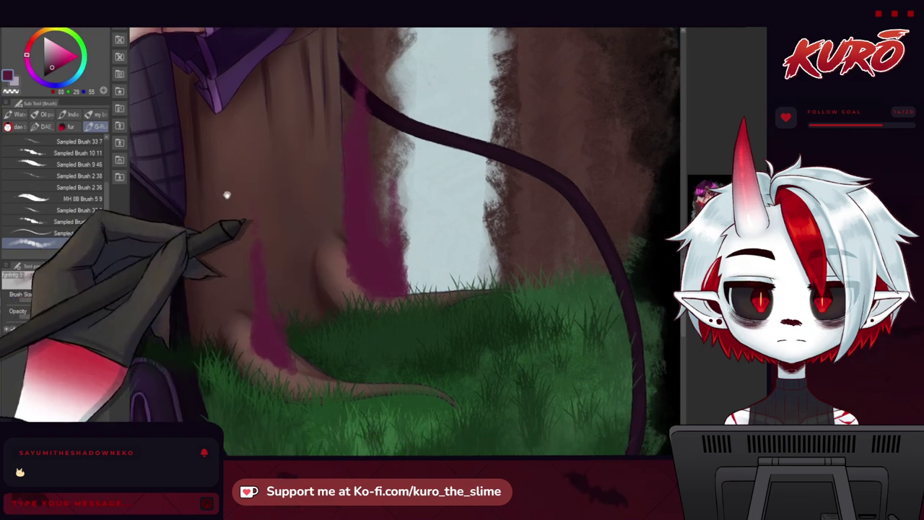
# Step: Paint a small pointed magenta flame on the thin root in front of the light gap using brush sizes 8 and 7
pyautogui.press('[')
pyautogui.press('[')
pyautogui.press('[')
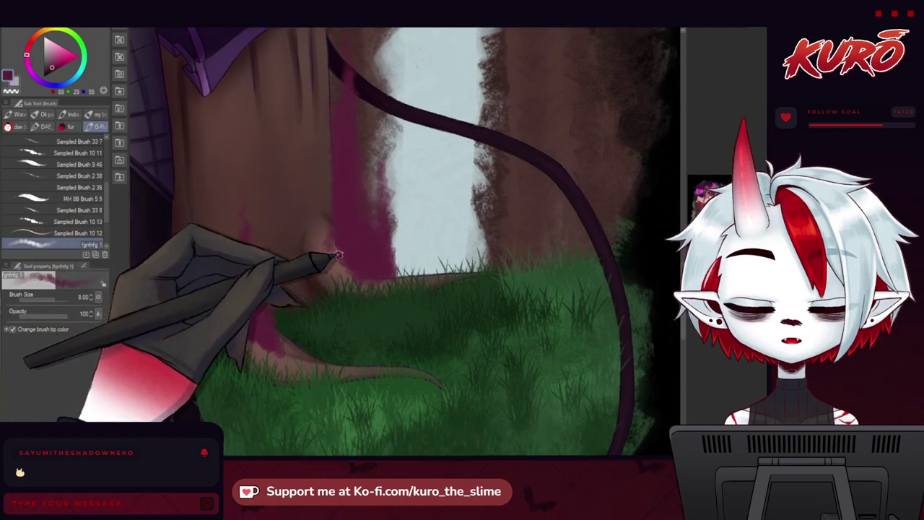
pyautogui.moveTo(337, 229); pyautogui.dragTo(329, 213)
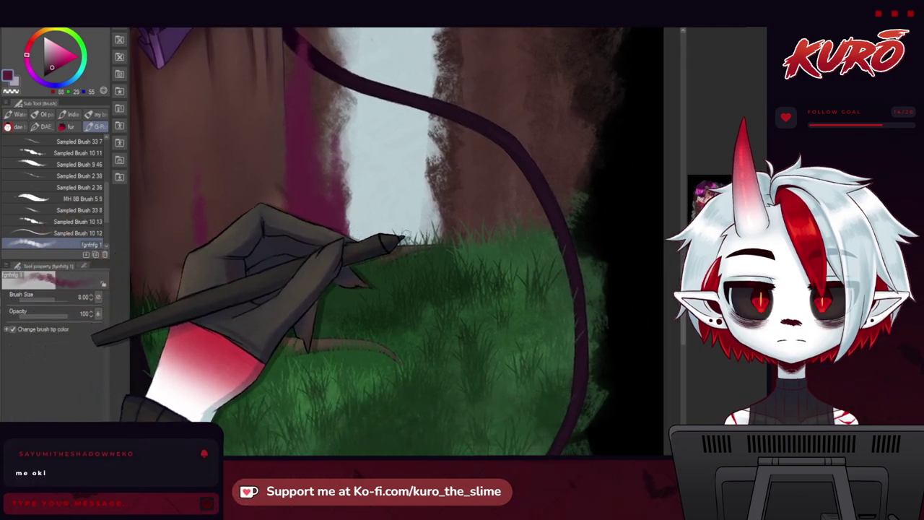
pyautogui.moveTo(397, 197); pyautogui.dragTo(396, 247)
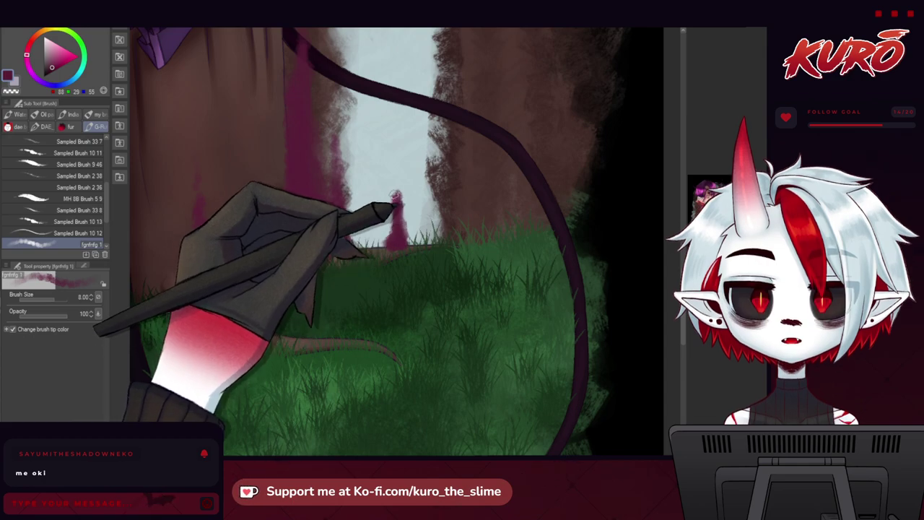
pyautogui.moveTo(386, 195)
pyautogui.mouseDown()
pyautogui.moveTo(377, 285)
pyautogui.moveTo(368, 267)
pyautogui.moveTo(384, 275)
pyautogui.moveTo(401, 312)
pyautogui.moveTo(387, 269)
pyautogui.mouseUp()
pyautogui.hotkey('ctrl', 'z')
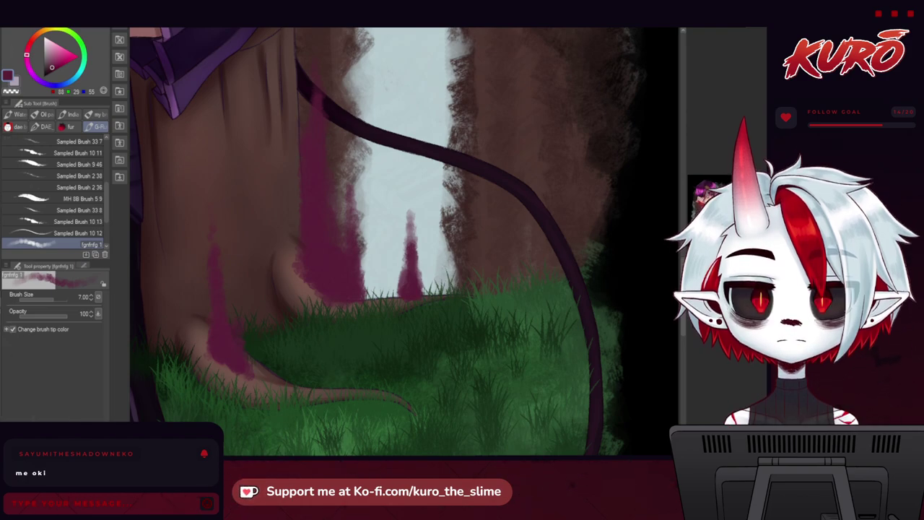
pyautogui.press(']')
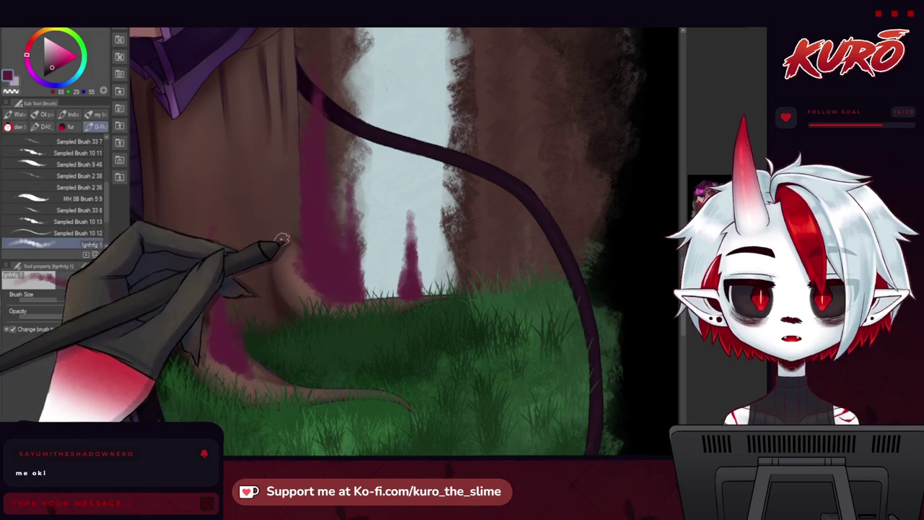
# Step: Add a short second magenta tongue to the front root's flame at brush size 5
pyautogui.moveTo(236, 209); pyautogui.dragTo(330, 239)
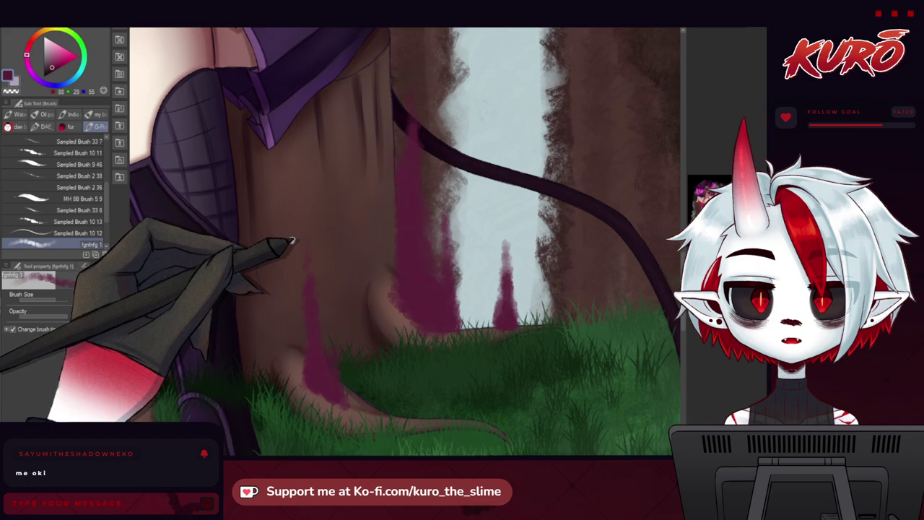
pyautogui.moveTo(277, 249); pyautogui.dragTo(310, 254)
pyautogui.moveTo(325, 311); pyautogui.dragTo(307, 260)
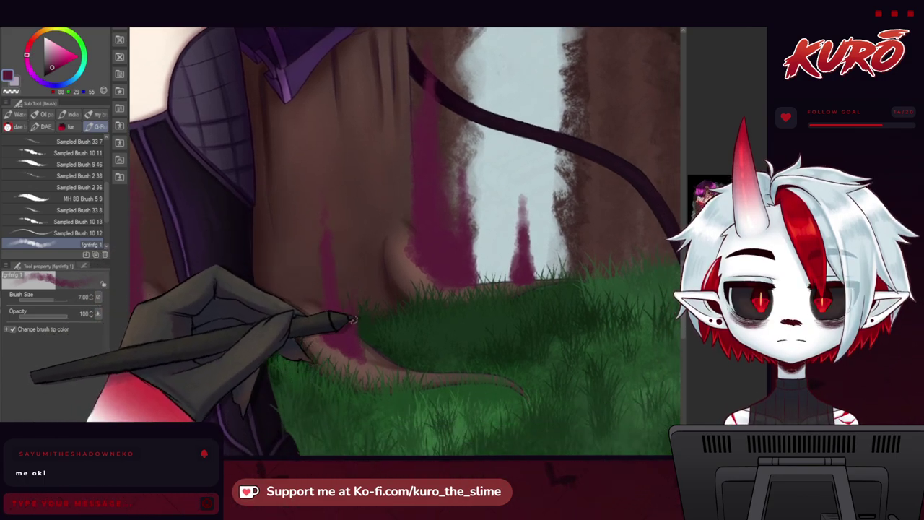
pyautogui.press('[')
pyautogui.press('[')
pyautogui.moveTo(351, 281); pyautogui.dragTo(352, 346)
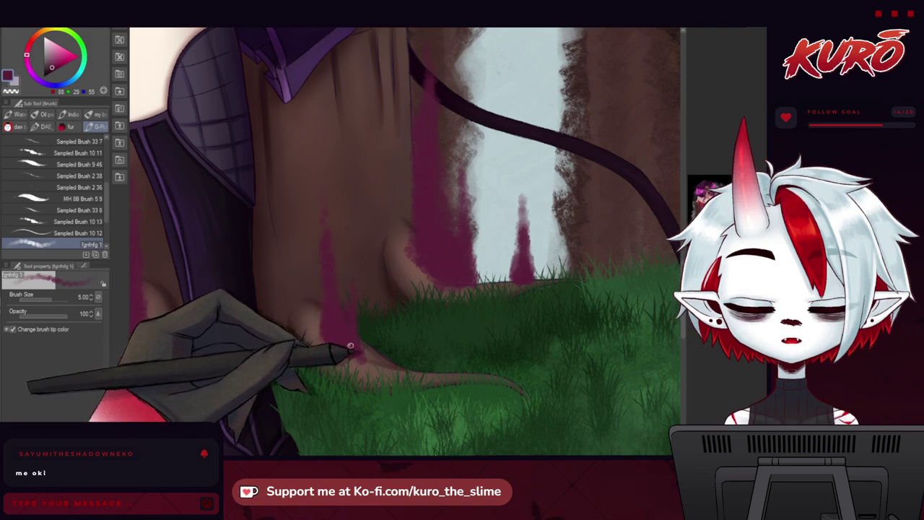
pyautogui.moveTo(296, 293); pyautogui.dragTo(315, 304)
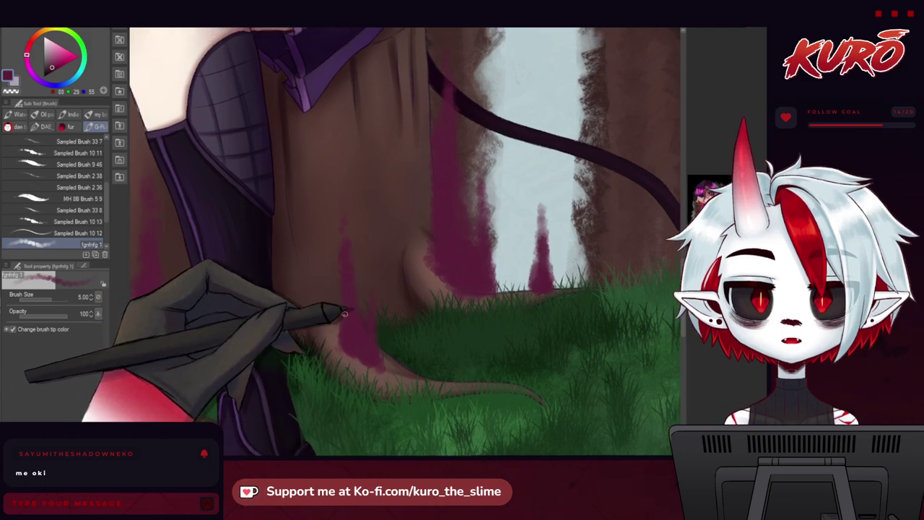
# Step: Add a small second magenta tongue to the flame between the boots at brush size 8
pyautogui.moveTo(285, 278); pyautogui.dragTo(383, 287)
pyautogui.moveTo(160, 255); pyautogui.dragTo(304, 265)
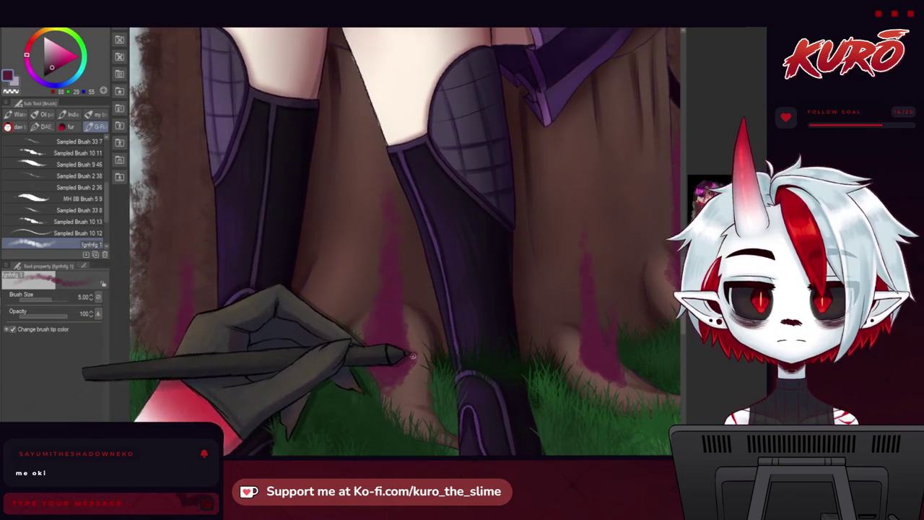
pyautogui.press(']')
pyautogui.press(']')
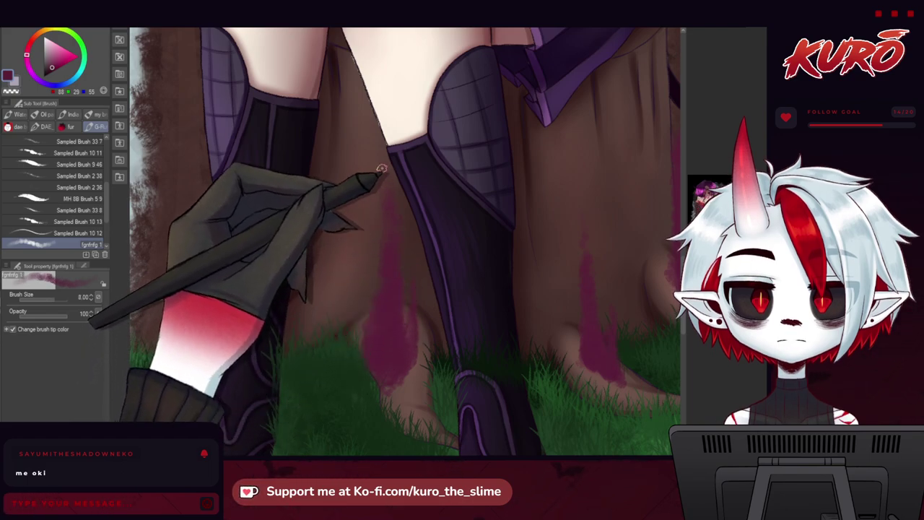
pyautogui.hscroll(-4, 340, 221)
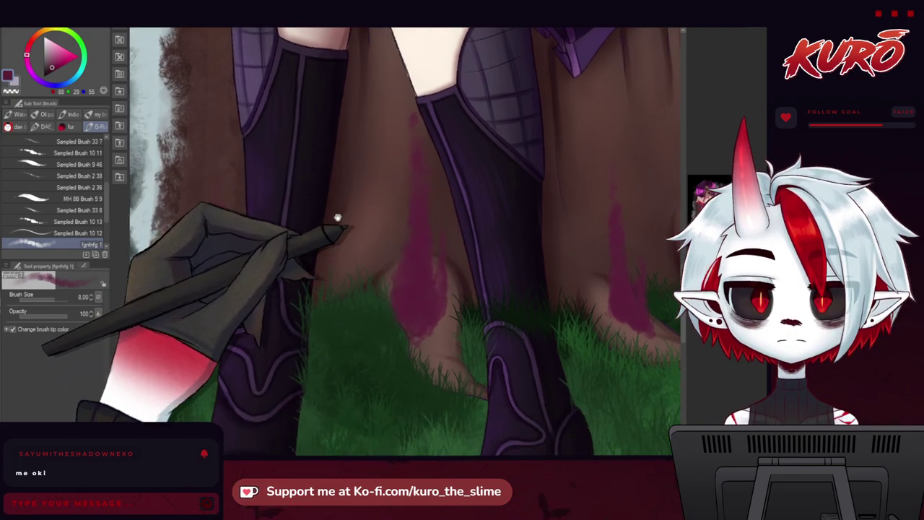
pyautogui.scroll(-3, 276, 213)
# Step: Show the flame layer again and sample the red of the fireball above the hand as the brush color
pyautogui.moveTo(180, 206); pyautogui.dragTo(156, 260)
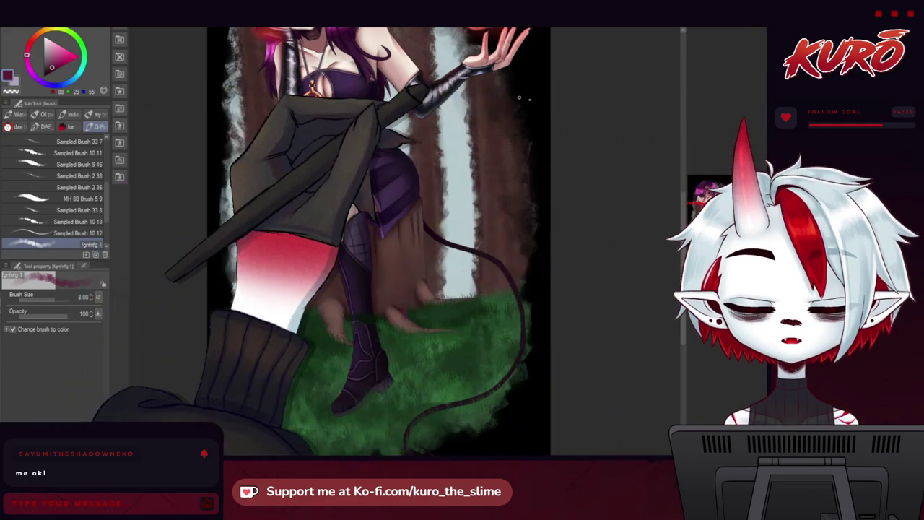
pyautogui.click(711, 238)
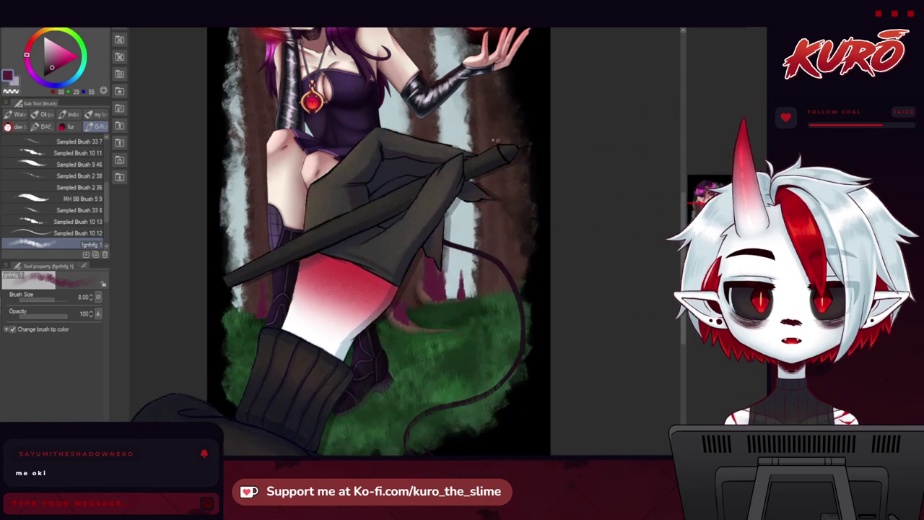
pyautogui.scroll(3, 465, 108)
pyautogui.moveTo(443, 104); pyautogui.dragTo(347, 184)
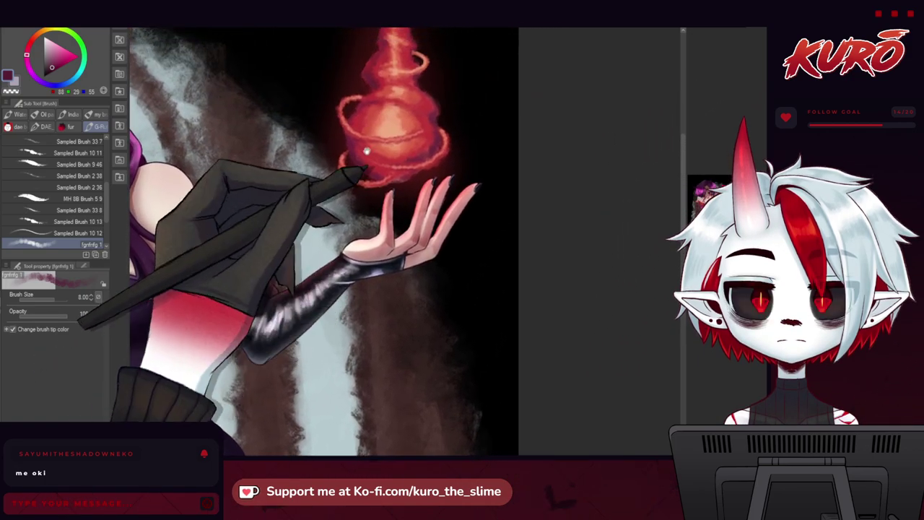
pyautogui.scroll(3, 366, 154)
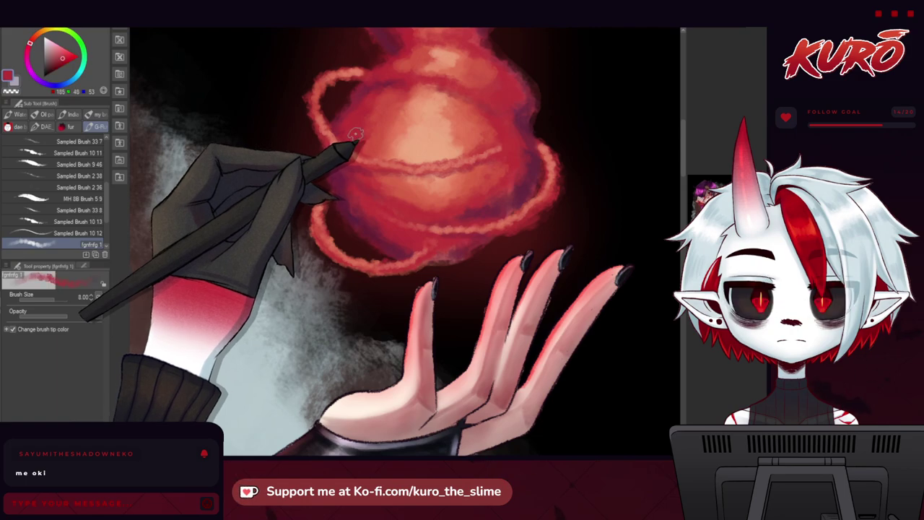
pyautogui.scroll(-3, 350, 134)
pyautogui.scroll(4, 341, 116)
pyautogui.keyDown('alt'); pyautogui.click(363, 171); pyautogui.keyUp('alt')
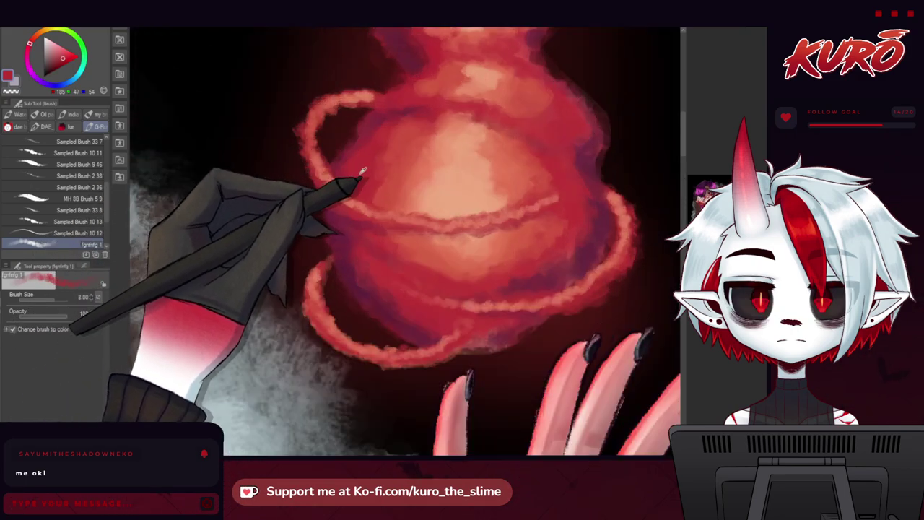
# Step: Lay red into the lower parts of the flame beside the stump and the small light-gap flame at brush size 17
pyautogui.scroll(-4, 362, 171)
pyautogui.moveTo(229, 325)
pyautogui.mouseDown()
pyautogui.moveTo(284, 208)
pyautogui.moveTo(296, 149)
pyautogui.mouseUp()
pyautogui.moveTo(289, 347); pyautogui.dragTo(297, 124)
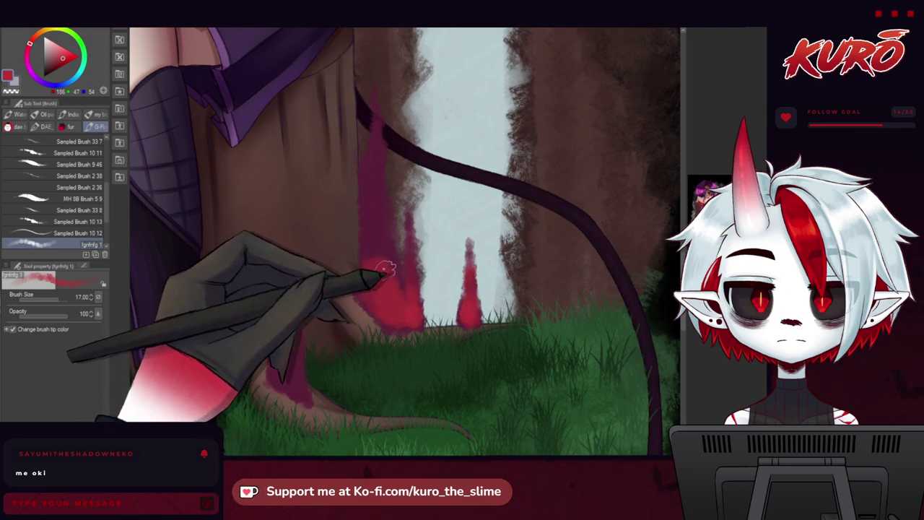
pyautogui.moveTo(375, 208)
pyautogui.mouseDown()
pyautogui.moveTo(371, 192)
pyautogui.moveTo(369, 262)
pyautogui.moveTo(374, 201)
pyautogui.mouseUp()
pyautogui.moveTo(328, 150); pyautogui.dragTo(352, 194)
pyautogui.scroll(-5, 399, 283)
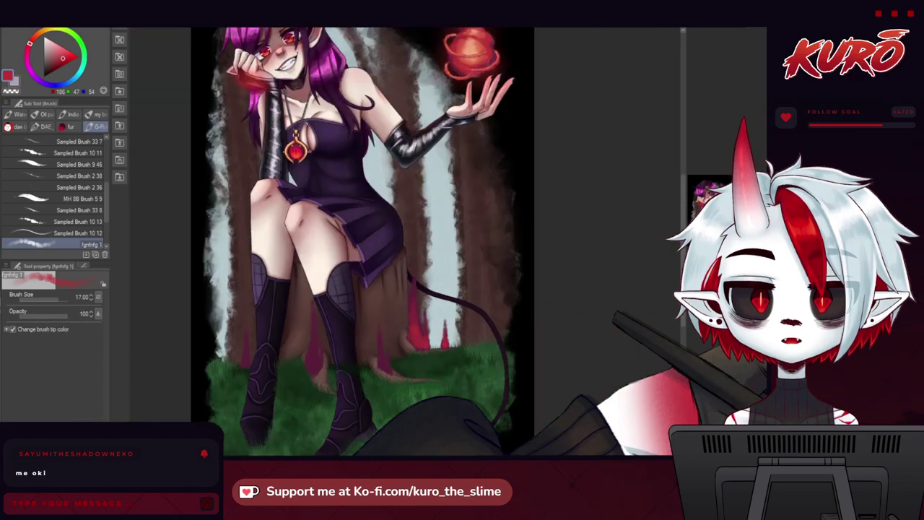
# Step: Extend the red core up both tongues of the flame beside the stump and fill its base, reducing the brush to sizes 12 and 10
pyautogui.scroll(4, 405, 316)
pyautogui.scroll(5, 388, 230)
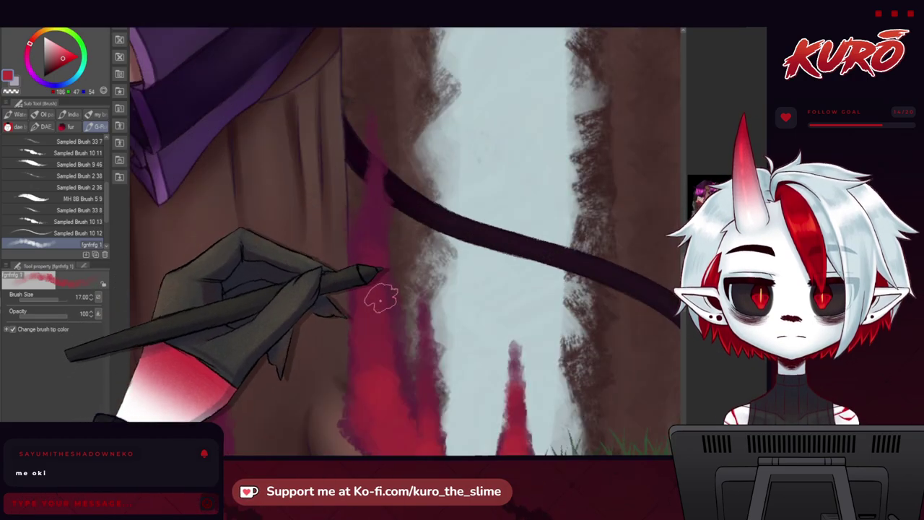
pyautogui.press('[')
pyautogui.press('[')
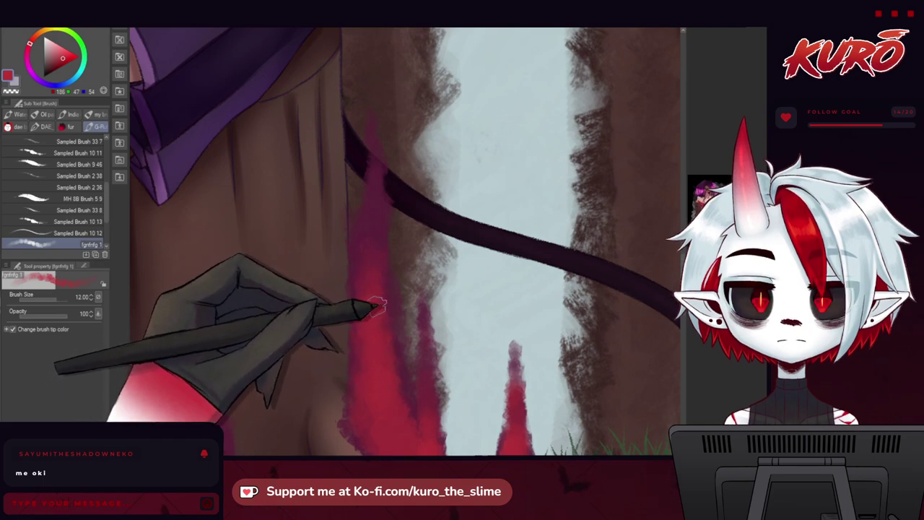
pyautogui.scroll(-2, 376, 311)
pyautogui.moveTo(367, 216); pyautogui.dragTo(406, 293)
pyautogui.press('[')
pyautogui.moveTo(388, 221); pyautogui.dragTo(351, 353)
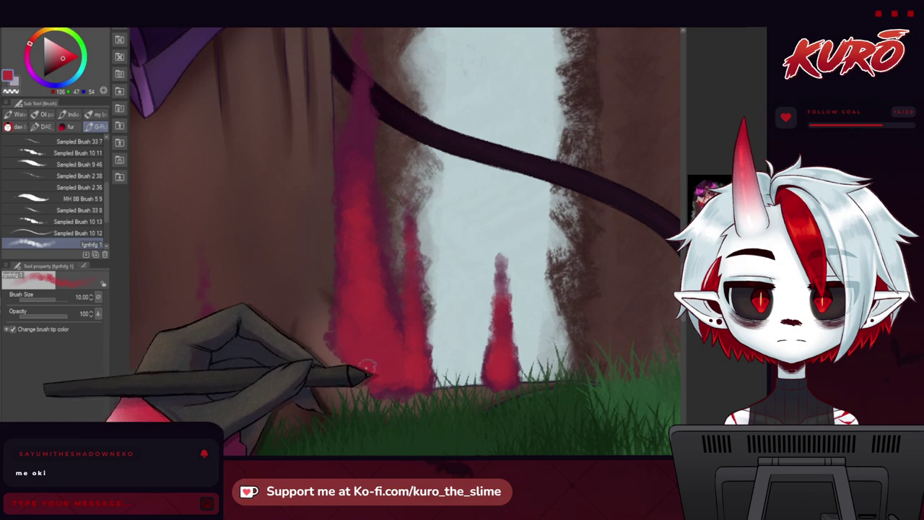
# Step: Redden the base of the small light-gap flame and the upper main tongue beside the stump at brush size 10
pyautogui.moveTo(490, 380); pyautogui.dragTo(504, 382)
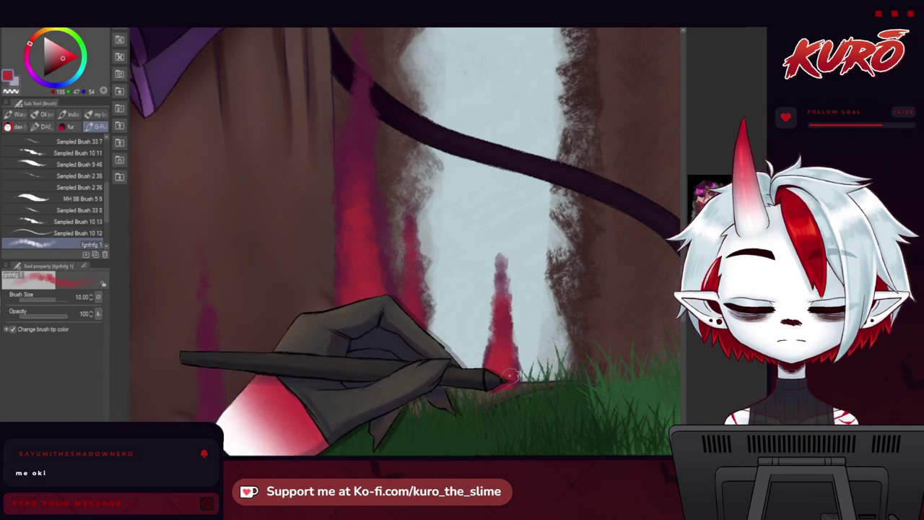
pyautogui.press(']')
pyautogui.press(']')
pyautogui.press('[')
pyautogui.press('[')
pyautogui.press('[')
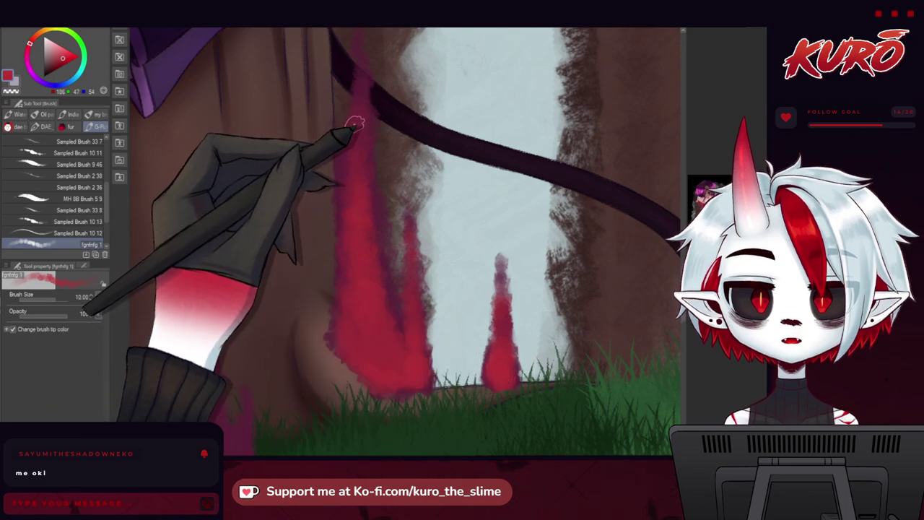
pyautogui.moveTo(363, 134)
pyautogui.mouseDown()
pyautogui.moveTo(361, 58)
pyautogui.moveTo(353, 57)
pyautogui.moveTo(375, 150)
pyautogui.moveTo(369, 106)
pyautogui.mouseUp()
# Step: Paint red through the base and up the main tongue of the front root's flame at brush size 10
pyautogui.moveTo(227, 248); pyautogui.dragTo(326, 64)
pyautogui.moveTo(321, 338)
pyautogui.mouseDown()
pyautogui.moveTo(362, 379)
pyautogui.moveTo(330, 353)
pyautogui.moveTo(317, 355)
pyautogui.moveTo(370, 389)
pyautogui.moveTo(341, 339)
pyautogui.moveTo(300, 301)
pyautogui.mouseUp()
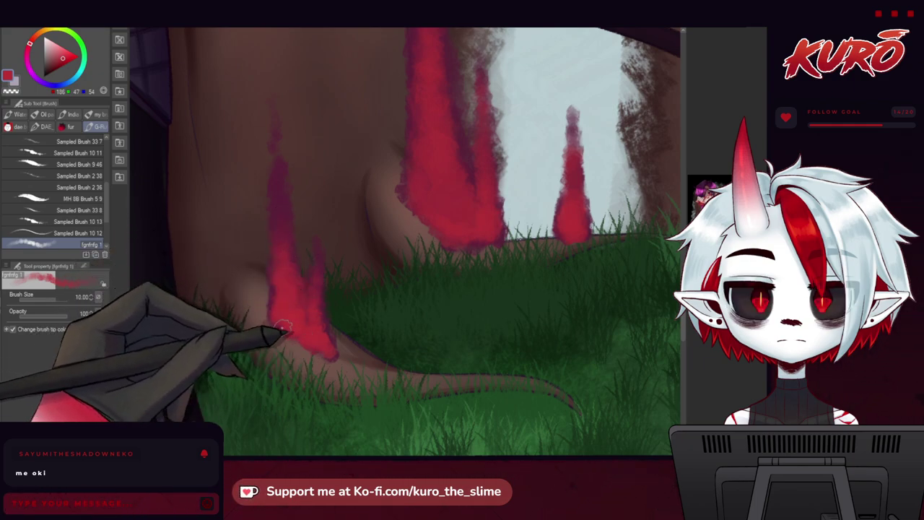
pyautogui.moveTo(284, 241)
pyautogui.mouseDown()
pyautogui.moveTo(274, 125)
pyautogui.moveTo(280, 160)
pyautogui.mouseUp()
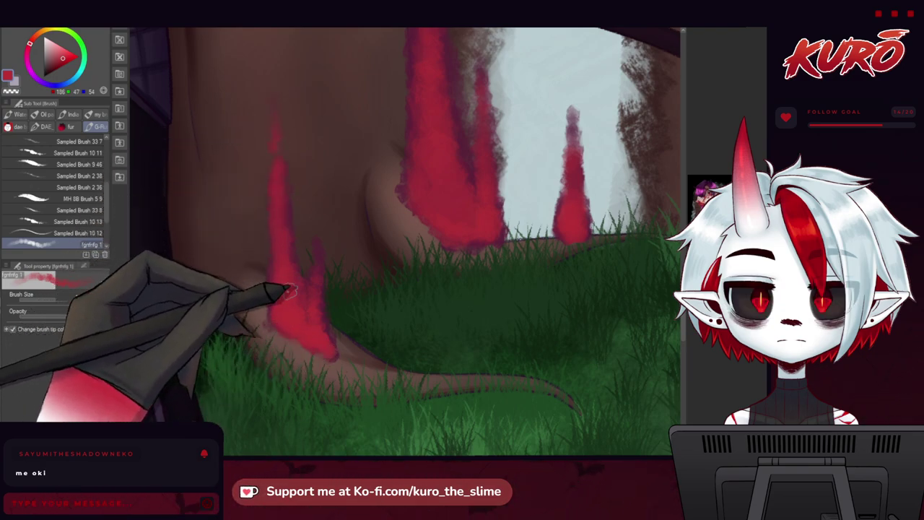
# Step: Carry the red to the tips of the light-gap flame and the main tongue crossing the tail at brush size 10
pyautogui.moveTo(346, 145); pyautogui.dragTo(298, 318)
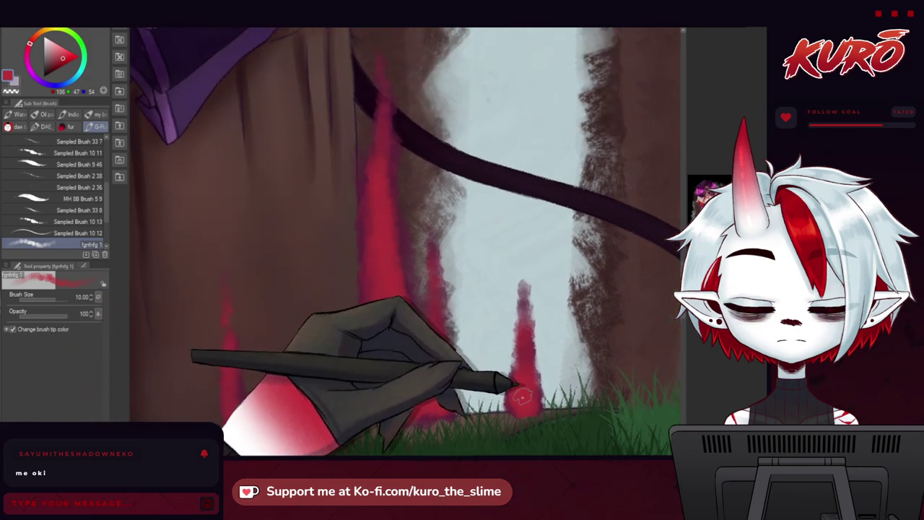
pyautogui.moveTo(522, 283); pyautogui.dragTo(524, 350)
pyautogui.moveTo(378, 76); pyautogui.dragTo(383, 125)
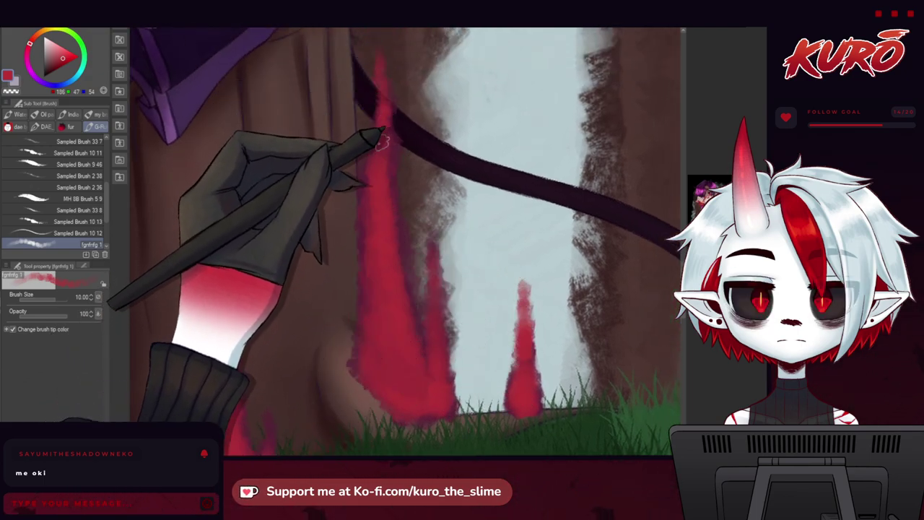
# Step: Fill the short second tongue of the front root's flame with red
pyautogui.scroll(-1, 377, 147)
pyautogui.moveTo(219, 239); pyautogui.dragTo(468, 172)
pyautogui.moveTo(245, 192); pyautogui.dragTo(206, 187)
pyautogui.moveTo(513, 267)
pyautogui.mouseDown()
pyautogui.moveTo(511, 299)
pyautogui.moveTo(514, 243)
pyautogui.moveTo(512, 277)
pyautogui.moveTo(495, 297)
pyautogui.mouseUp()
# Step: Paint a red core into the flame between the boots, using brush size 8 for the tongues and 15 for the base
pyautogui.press('[')
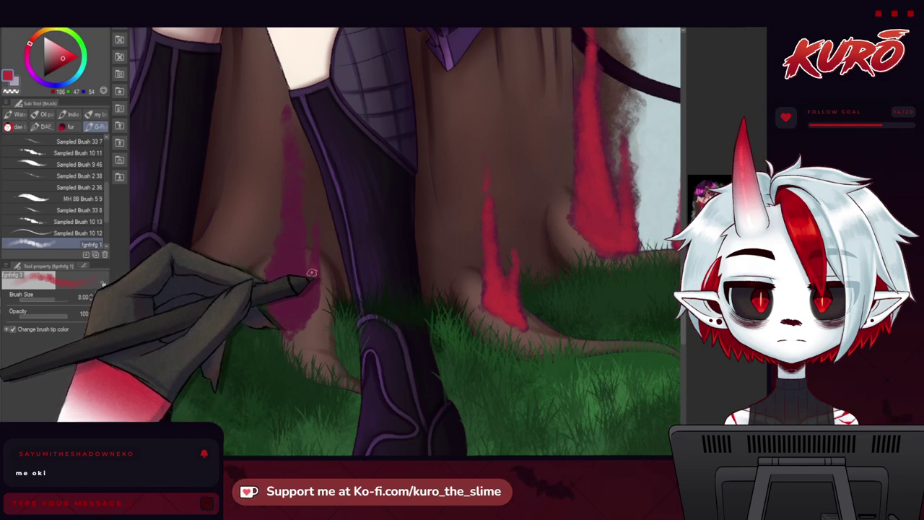
pyautogui.moveTo(313, 271); pyautogui.dragTo(296, 316)
pyautogui.press(']')
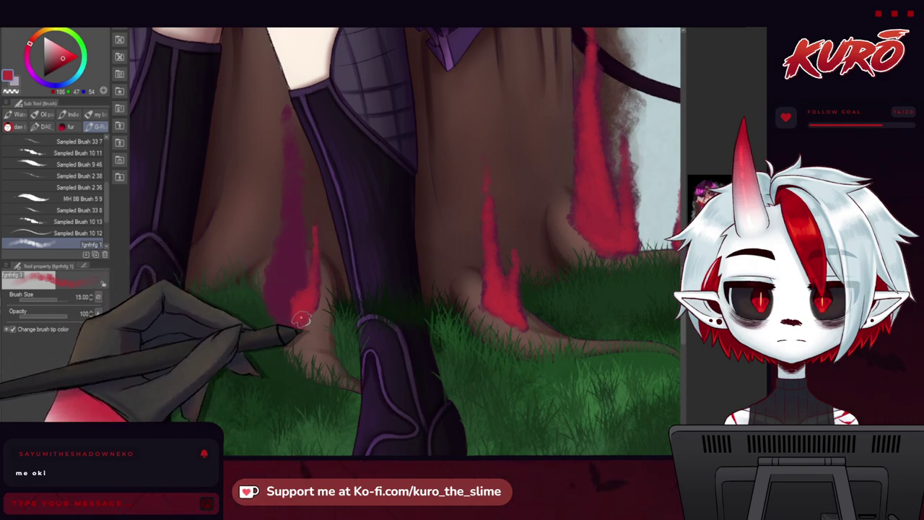
pyautogui.moveTo(287, 281); pyautogui.dragTo(284, 288)
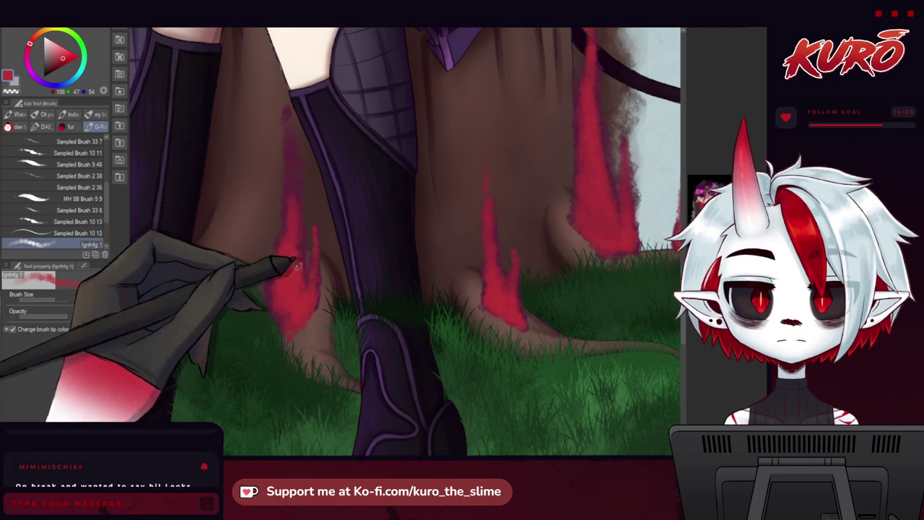
pyautogui.moveTo(291, 189); pyautogui.dragTo(297, 242)
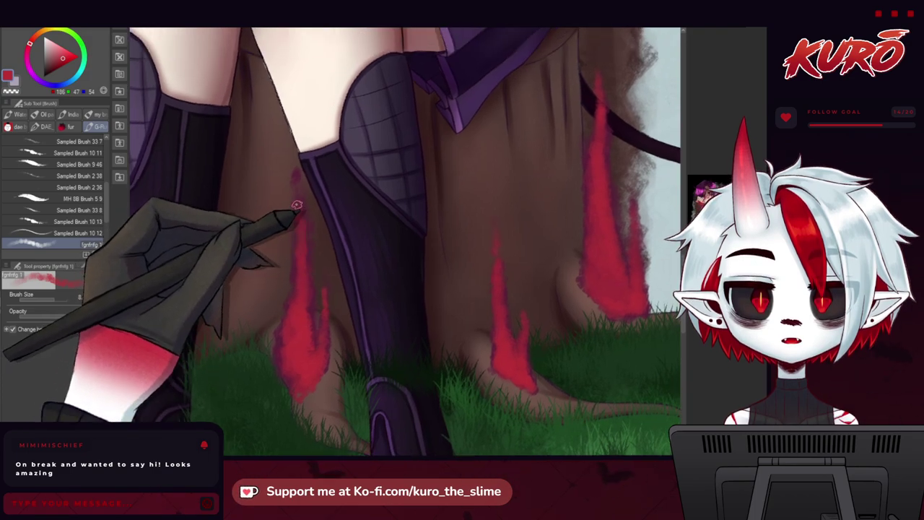
# Step: Extend the red to the tip of the flame between the boots at brush size 8 and reinforce its middle at size 15
pyautogui.scroll(-5, 297, 206)
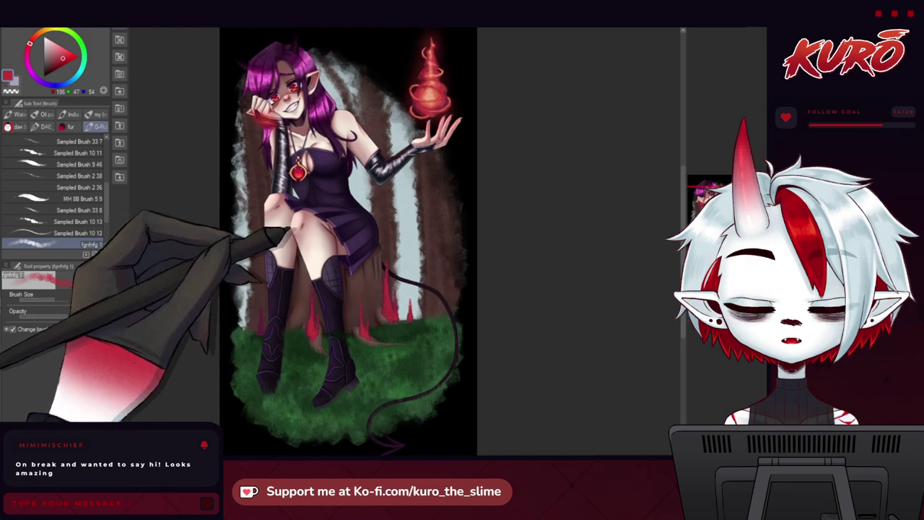
pyautogui.scroll(6, 318, 210)
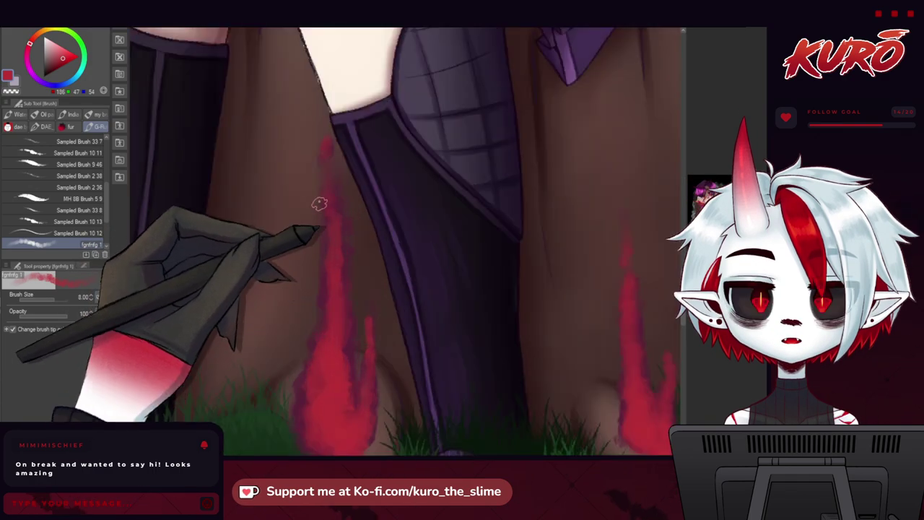
pyautogui.moveTo(325, 145); pyautogui.dragTo(344, 292)
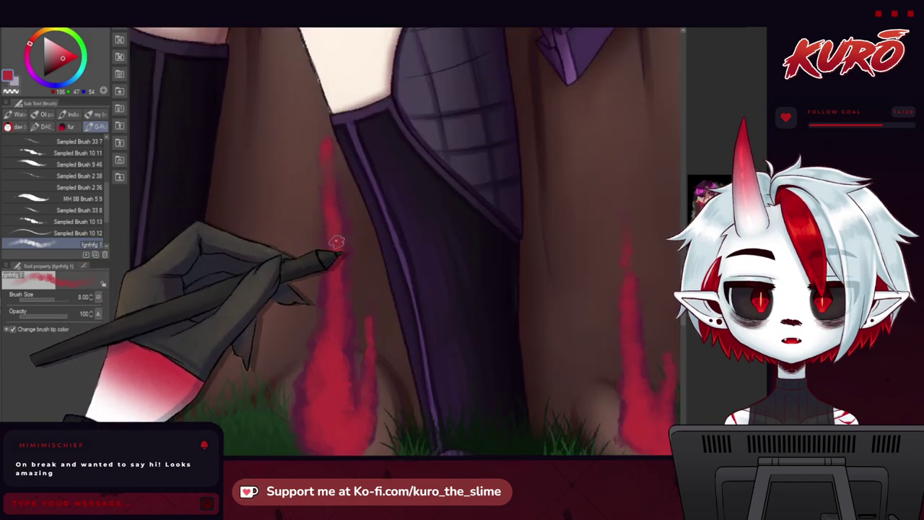
pyautogui.scroll(2, 310, 244)
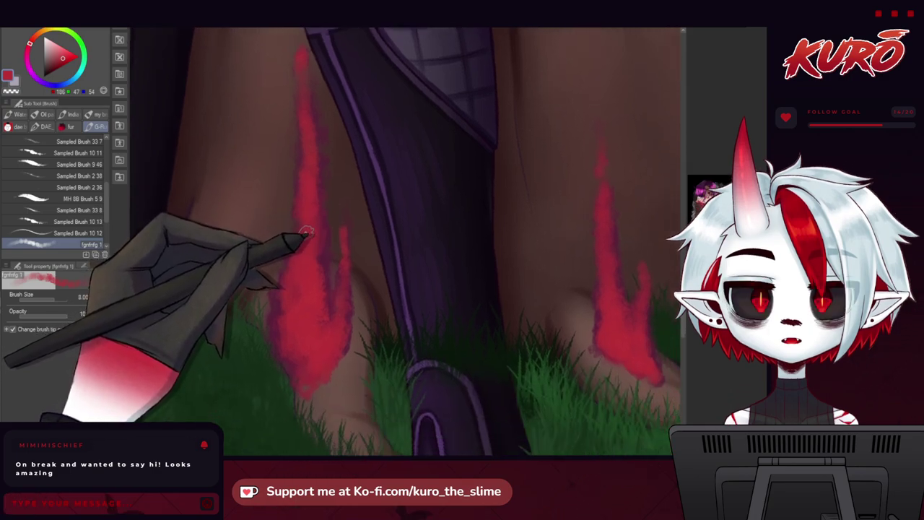
pyautogui.press(']')
pyautogui.moveTo(301, 256)
pyautogui.mouseDown()
pyautogui.moveTo(288, 295)
pyautogui.moveTo(294, 338)
pyautogui.moveTo(288, 328)
pyautogui.moveTo(320, 270)
pyautogui.mouseUp()
pyautogui.scroll(-4, 311, 253)
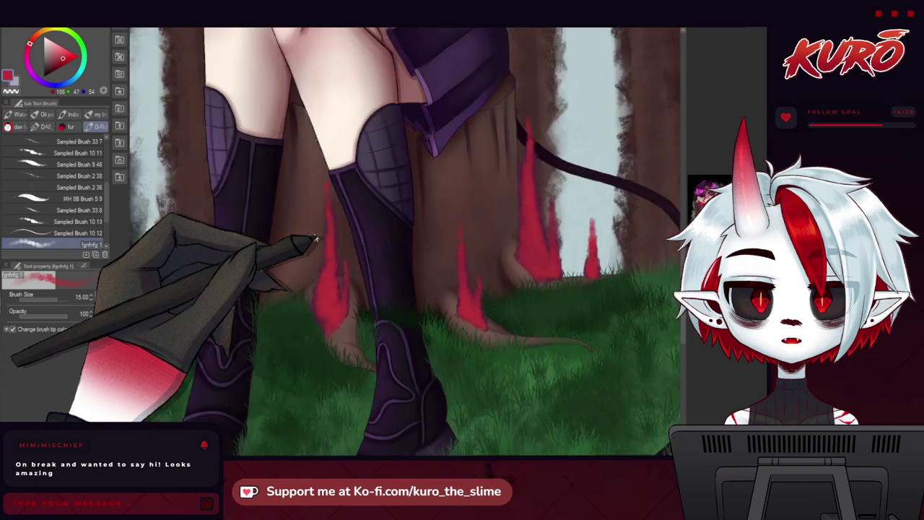
# Step: Cover the magenta flame on the trunk behind the left boot with red, using brush sizes 15 and 12
pyautogui.scroll(4, 190, 189)
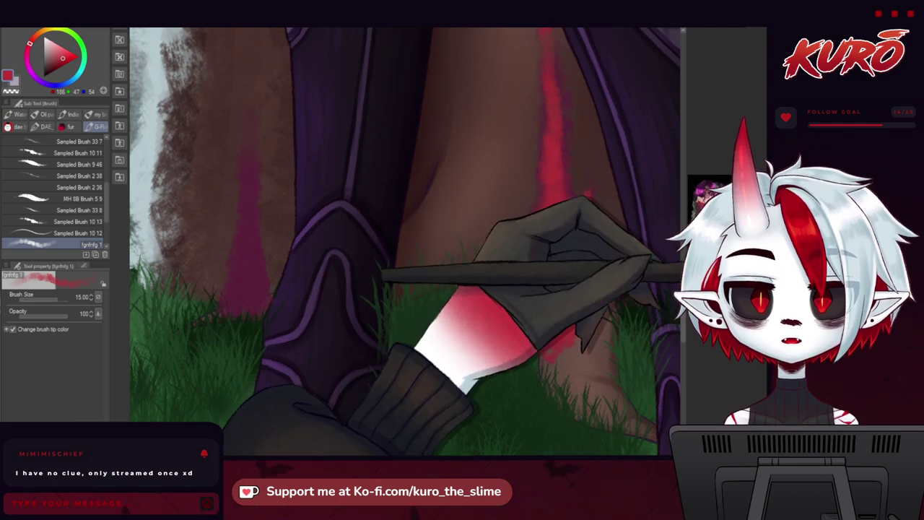
pyautogui.moveTo(381, 246); pyautogui.dragTo(353, 234)
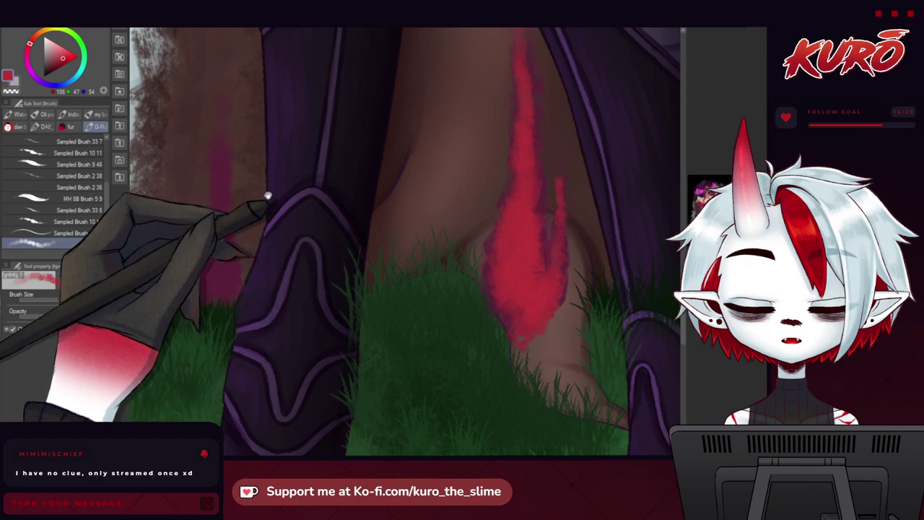
pyautogui.moveTo(268, 195); pyautogui.dragTo(294, 217)
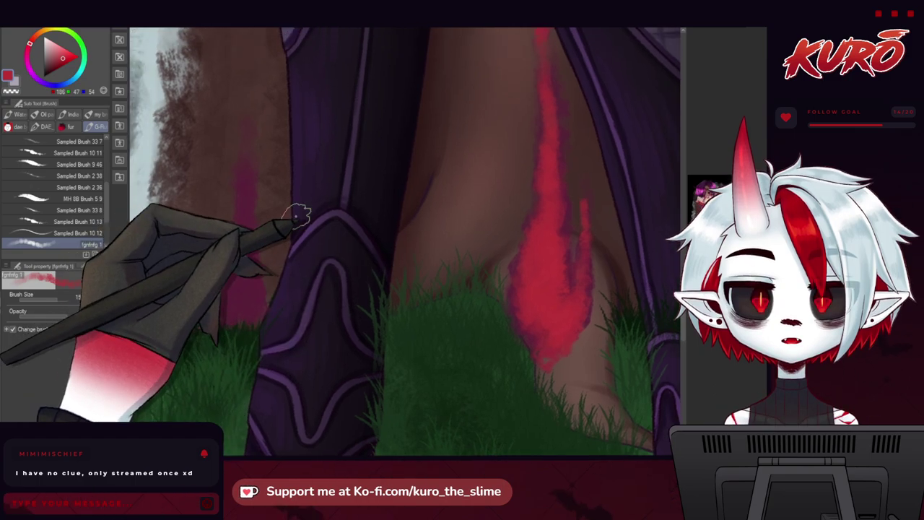
pyautogui.moveTo(325, 209); pyautogui.dragTo(289, 217)
pyautogui.scroll(-2, 279, 205)
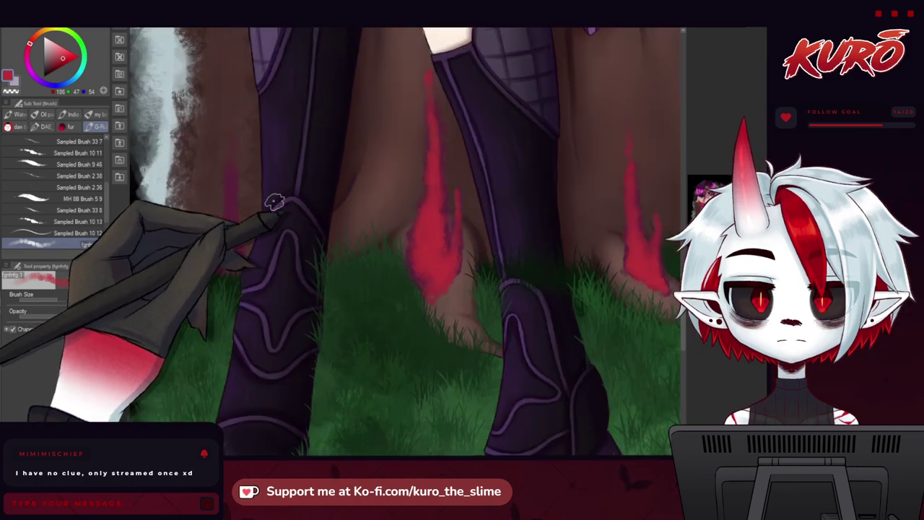
pyautogui.moveTo(262, 133); pyautogui.dragTo(264, 200)
pyautogui.scroll(5, 240, 312)
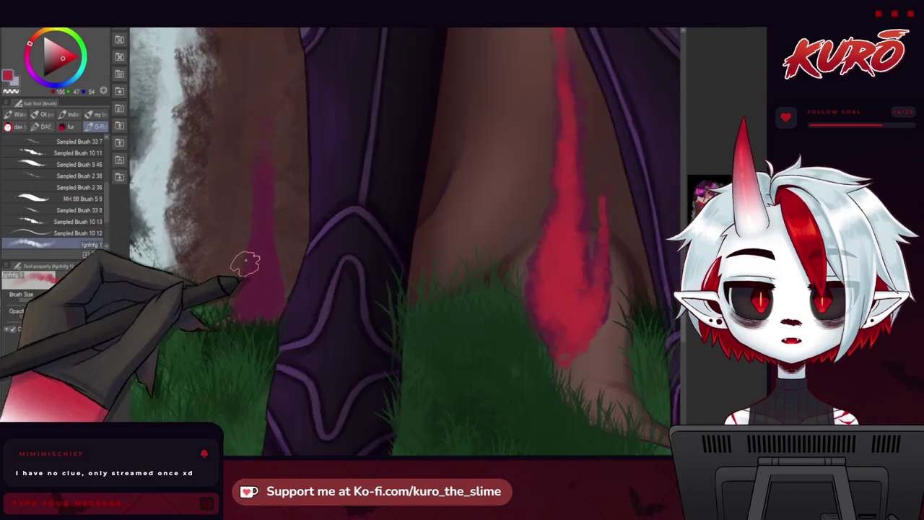
pyautogui.moveTo(264, 128)
pyautogui.mouseDown()
pyautogui.moveTo(260, 256)
pyautogui.moveTo(270, 273)
pyautogui.moveTo(248, 294)
pyautogui.mouseUp()
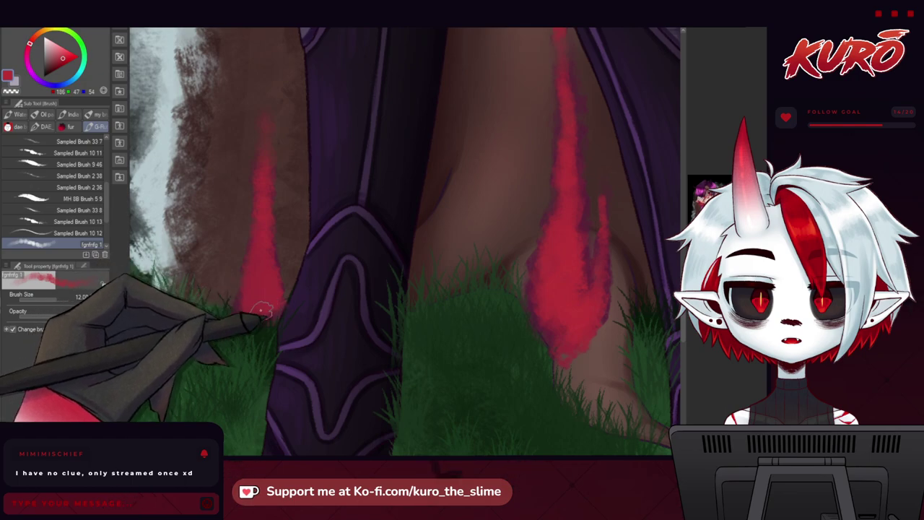
pyautogui.moveTo(242, 195)
pyautogui.mouseDown()
pyautogui.moveTo(252, 227)
pyautogui.moveTo(235, 201)
pyautogui.moveTo(228, 218)
pyautogui.mouseUp()
pyautogui.moveTo(232, 252)
pyautogui.mouseDown()
pyautogui.moveTo(204, 207)
pyautogui.moveTo(217, 226)
pyautogui.mouseUp()
pyautogui.hscroll(2, 216, 227)
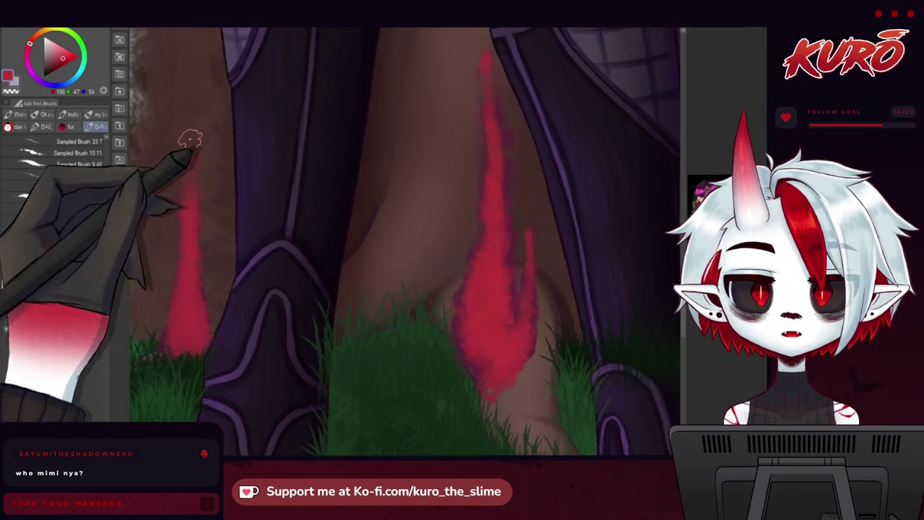
# Step: Inspect the red coverage of each flame, from between the boots to the light gap, and then the whole group around the stump
pyautogui.hscroll(5, 210, 291)
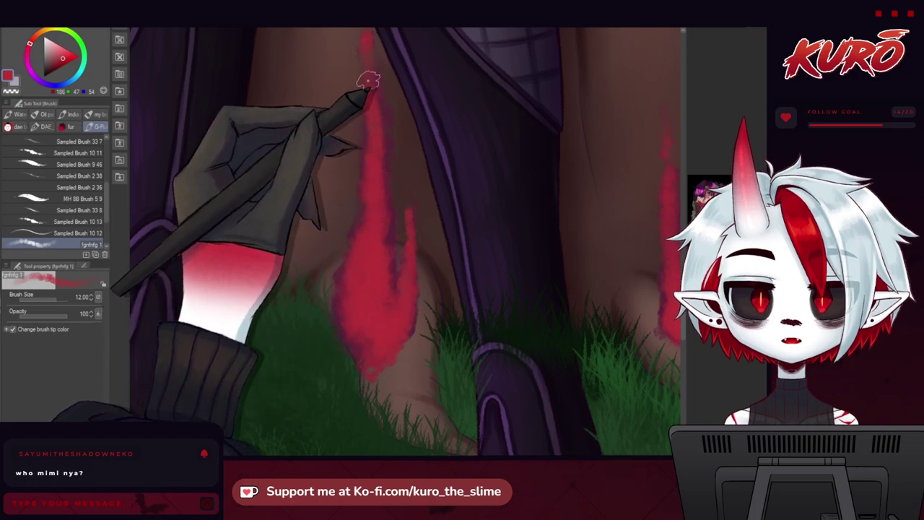
pyautogui.scroll(3, 361, 83)
pyautogui.scroll(1, 371, 143)
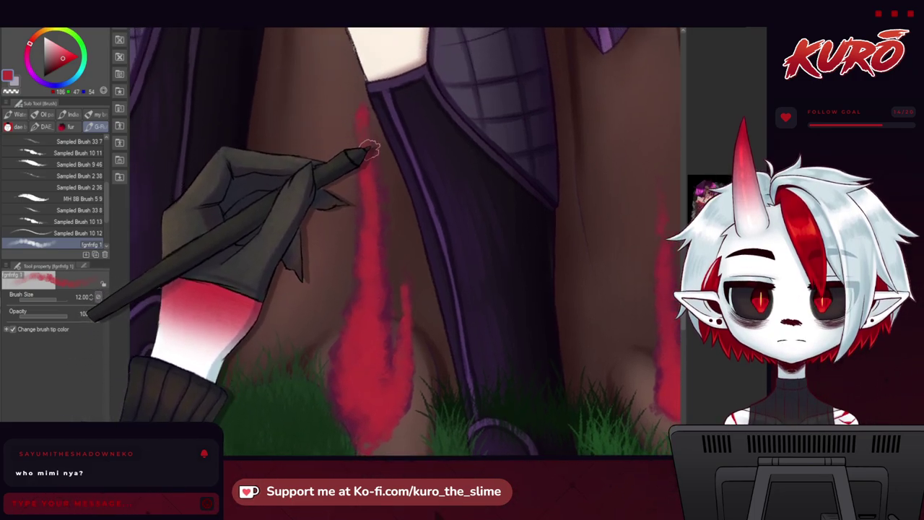
pyautogui.moveTo(347, 317)
pyautogui.mouseDown()
pyautogui.moveTo(281, 253)
pyautogui.moveTo(289, 199)
pyautogui.moveTo(307, 243)
pyautogui.moveTo(272, 223)
pyautogui.mouseUp()
pyautogui.moveTo(245, 266); pyautogui.dragTo(244, 296)
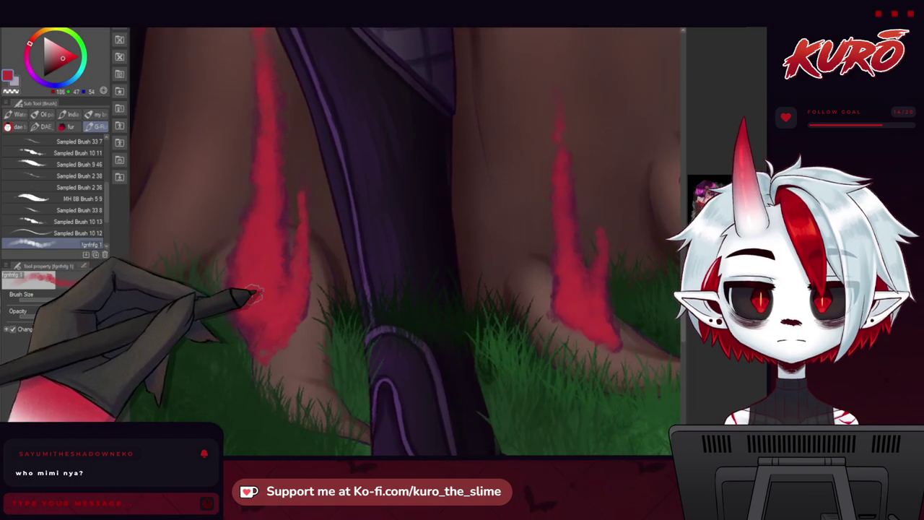
pyautogui.scroll(2, 276, 244)
pyautogui.hscroll(4, 277, 244)
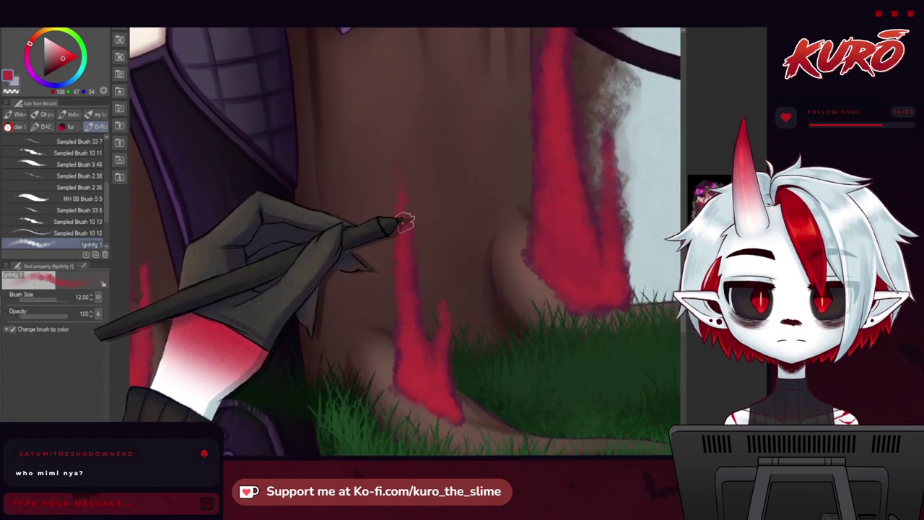
pyautogui.scroll(3, 416, 352)
pyautogui.hscroll(4, 417, 352)
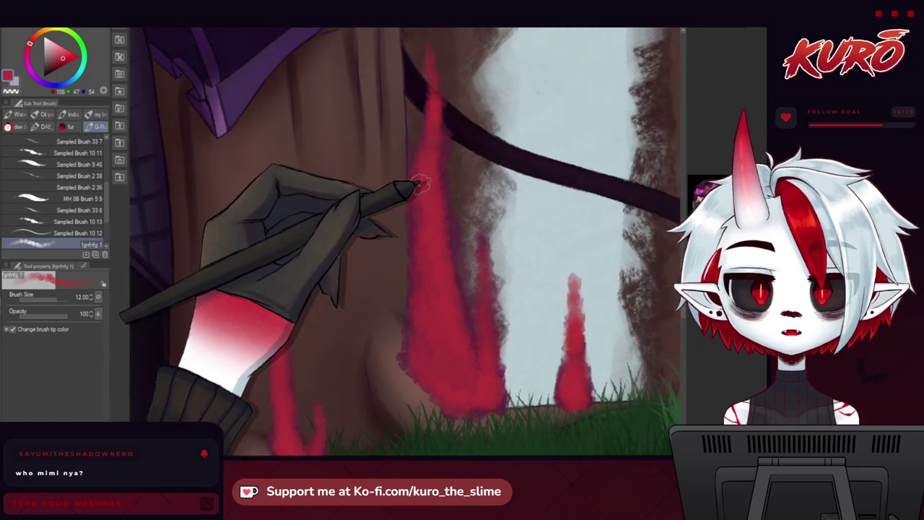
pyautogui.scroll(-1, 438, 223)
pyautogui.hscroll(2, 439, 224)
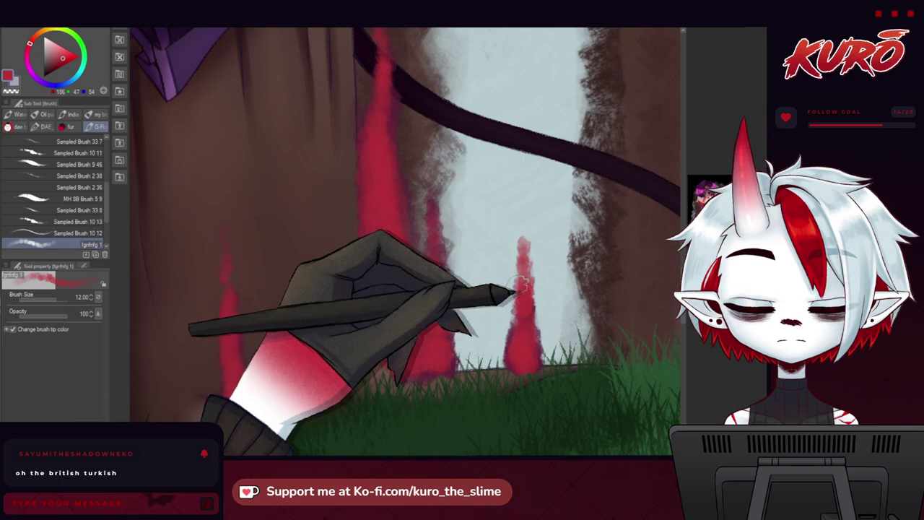
pyautogui.moveTo(371, 259); pyautogui.dragTo(326, 257)
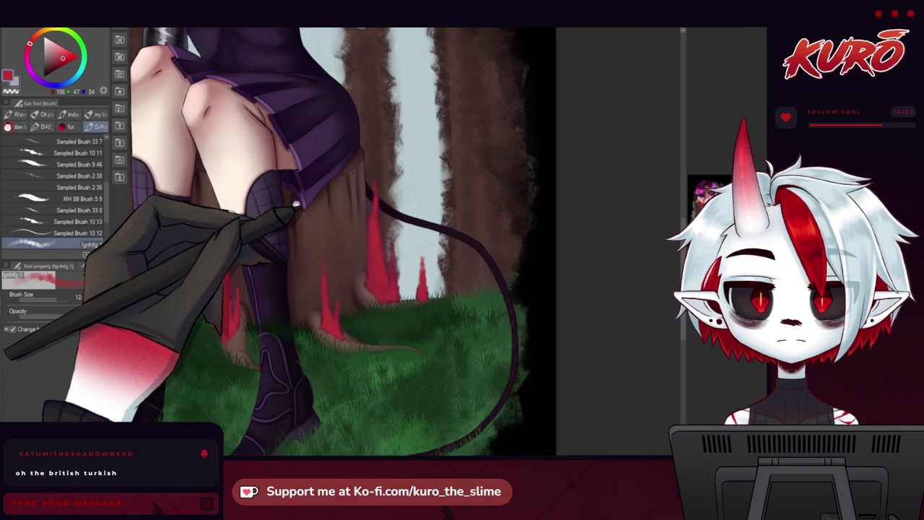
pyautogui.moveTo(295, 203); pyautogui.dragTo(328, 238)
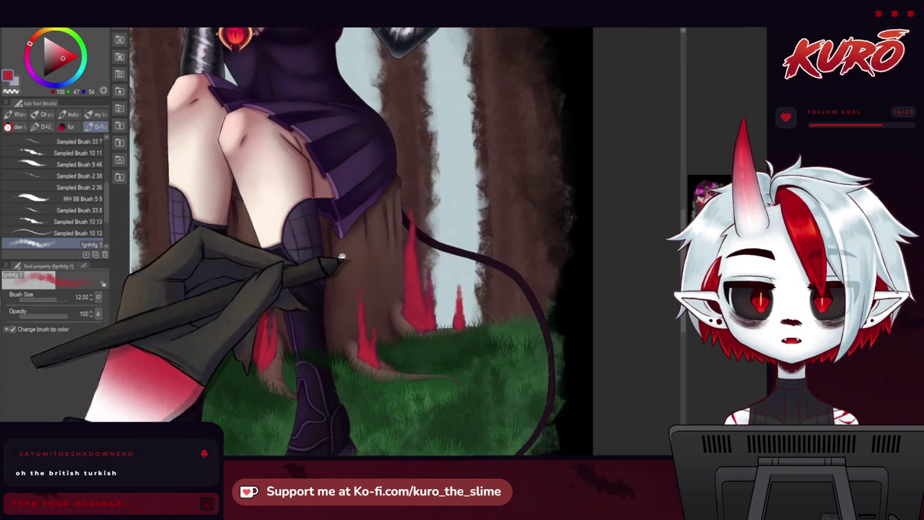
# Step: Refine the red on the flames beside the stump and in the light gap with brush sizes 8 and 7
pyautogui.moveTo(371, 207); pyautogui.dragTo(382, 284)
pyautogui.scroll(2, 381, 286)
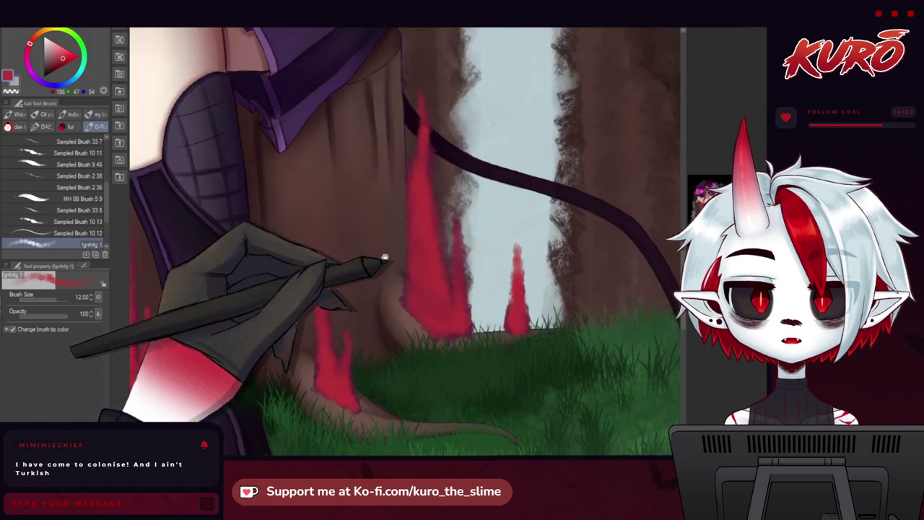
pyautogui.scroll(3, 385, 257)
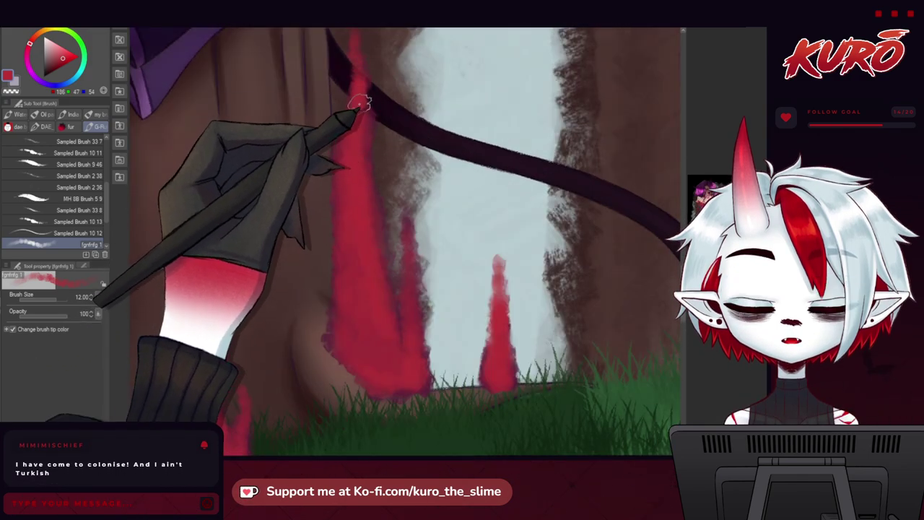
pyautogui.scroll(1, 375, 220)
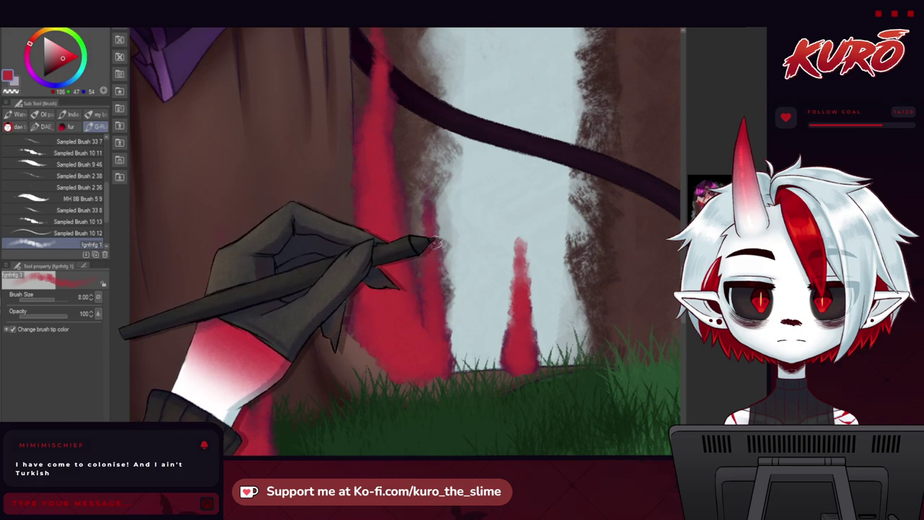
pyautogui.moveTo(379, 243); pyautogui.dragTo(380, 284)
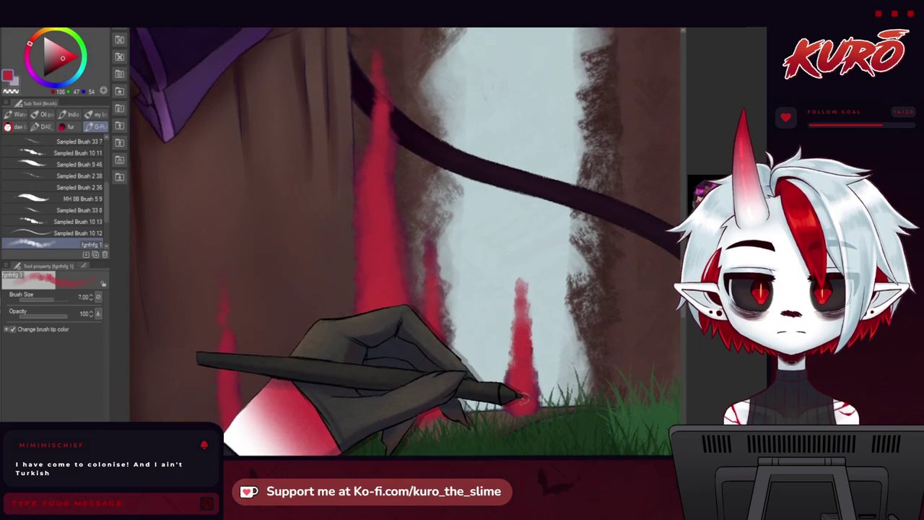
# Step: Sample an orange-red (205, 81, 67) from the fireball and layer it over the light-gap flame and the main flame crossing the tail
pyautogui.scroll(-5, 475, 296)
pyautogui.scroll(5, 354, 208)
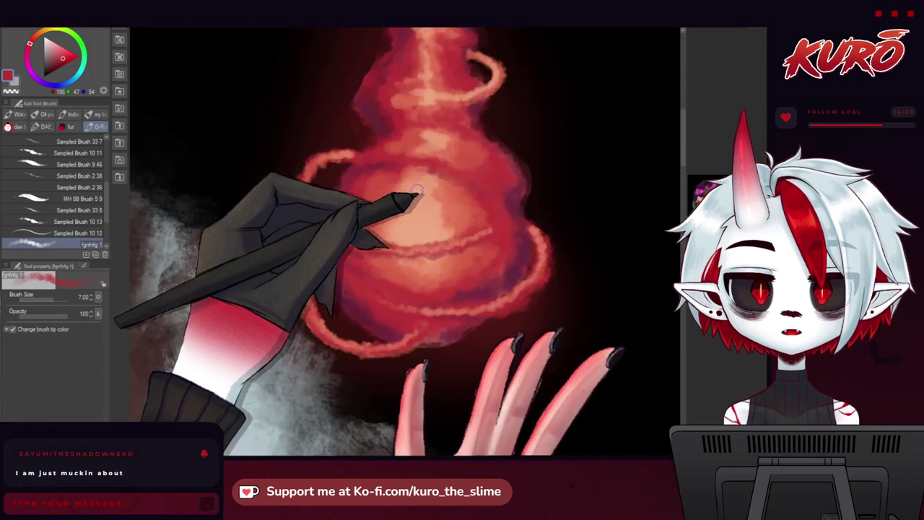
pyautogui.moveTo(373, 184); pyautogui.dragTo(352, 189)
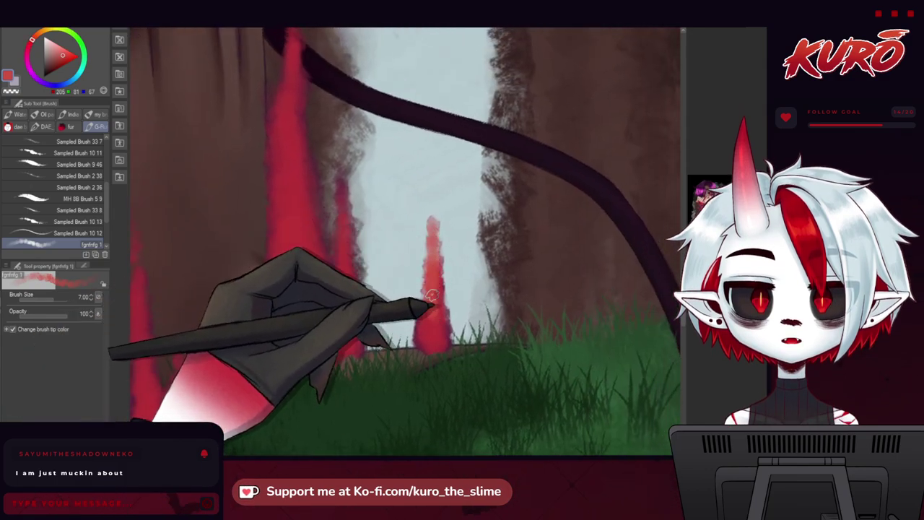
pyautogui.moveTo(265, 231); pyautogui.dragTo(299, 254)
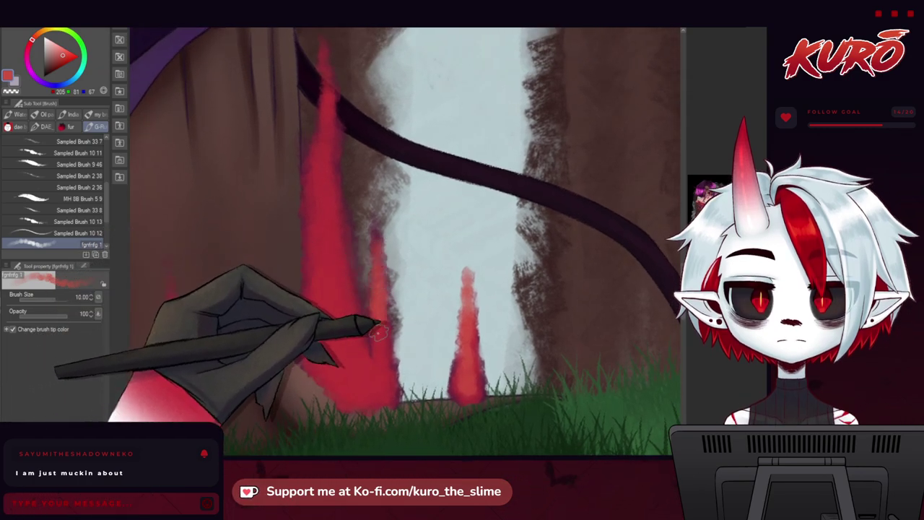
pyautogui.moveTo(361, 378)
pyautogui.mouseDown()
pyautogui.moveTo(347, 329)
pyautogui.moveTo(364, 397)
pyautogui.moveTo(334, 358)
pyautogui.moveTo(328, 374)
pyautogui.moveTo(318, 327)
pyautogui.moveTo(345, 345)
pyautogui.moveTo(327, 257)
pyautogui.mouseUp()
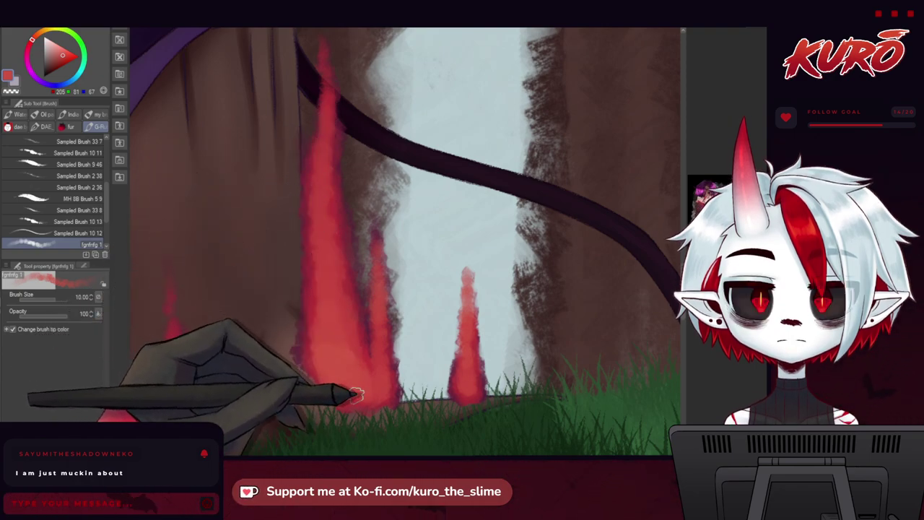
# Step: Layer the orange-red over the front root's flame and the flame between the boots at brush size 10
pyautogui.scroll(-1, 314, 219)
pyautogui.moveTo(229, 234); pyautogui.dragTo(320, 135)
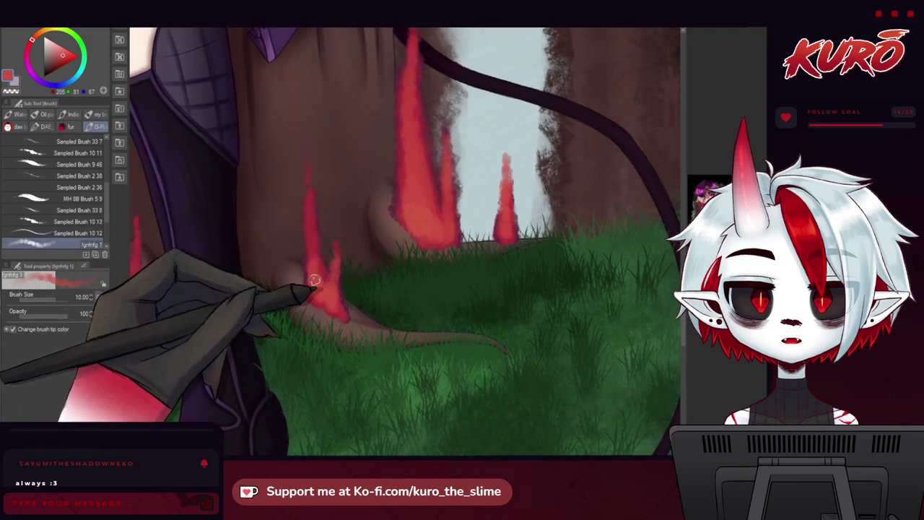
pyautogui.scroll(1, 306, 203)
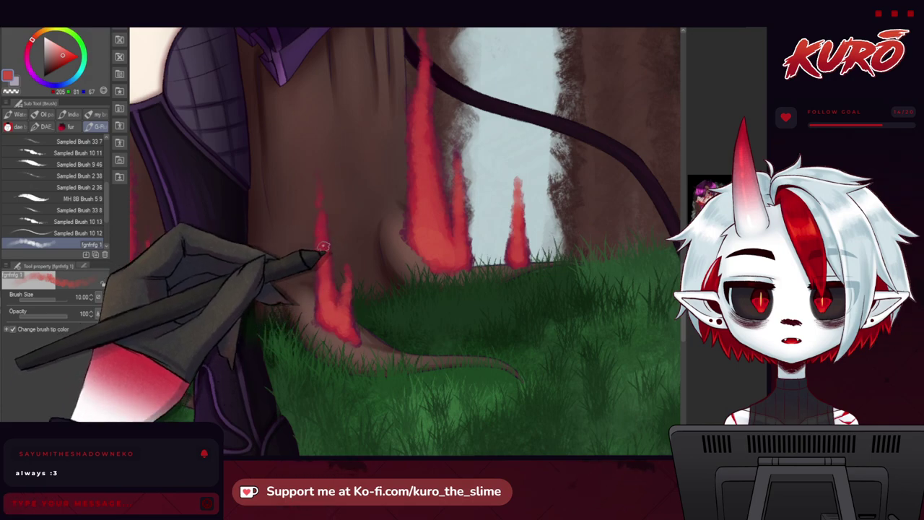
pyautogui.moveTo(318, 206); pyautogui.dragTo(320, 194)
pyautogui.moveTo(236, 228); pyautogui.dragTo(290, 213)
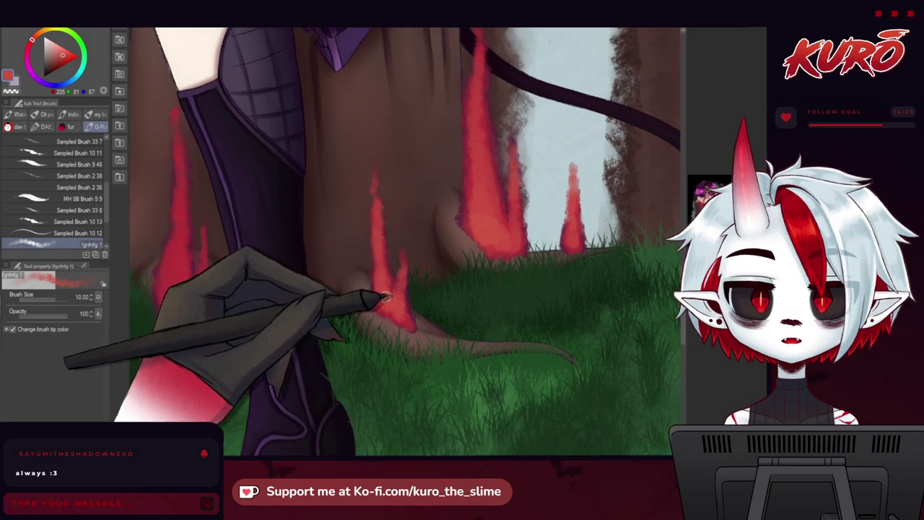
pyautogui.moveTo(400, 312); pyautogui.dragTo(393, 314)
pyautogui.moveTo(233, 244)
pyautogui.mouseDown()
pyautogui.moveTo(255, 272)
pyautogui.moveTo(278, 243)
pyautogui.moveTo(273, 276)
pyautogui.moveTo(281, 223)
pyautogui.moveTo(276, 280)
pyautogui.moveTo(260, 293)
pyautogui.moveTo(249, 257)
pyautogui.mouseUp()
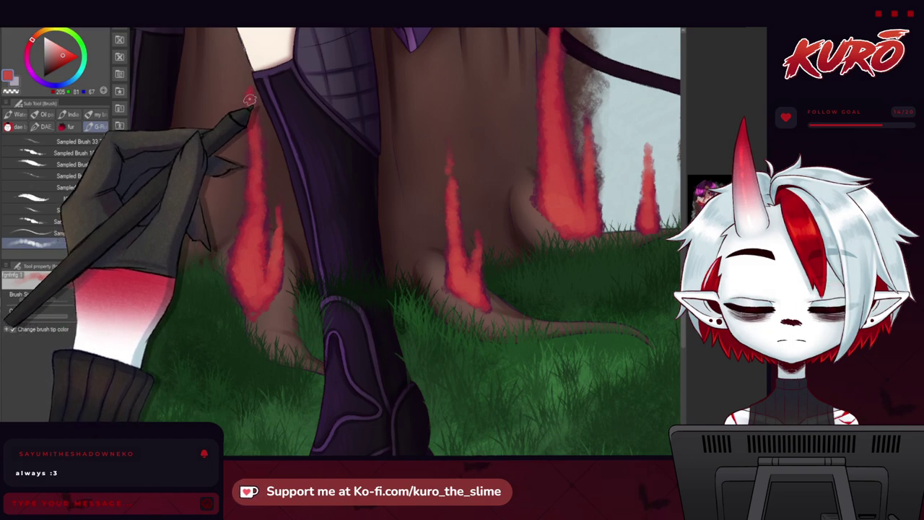
# Step: Paint an orange-red core into the flame behind the left boot at brush size 7, from its base to its tip
pyautogui.moveTo(221, 222); pyautogui.dragTo(347, 230)
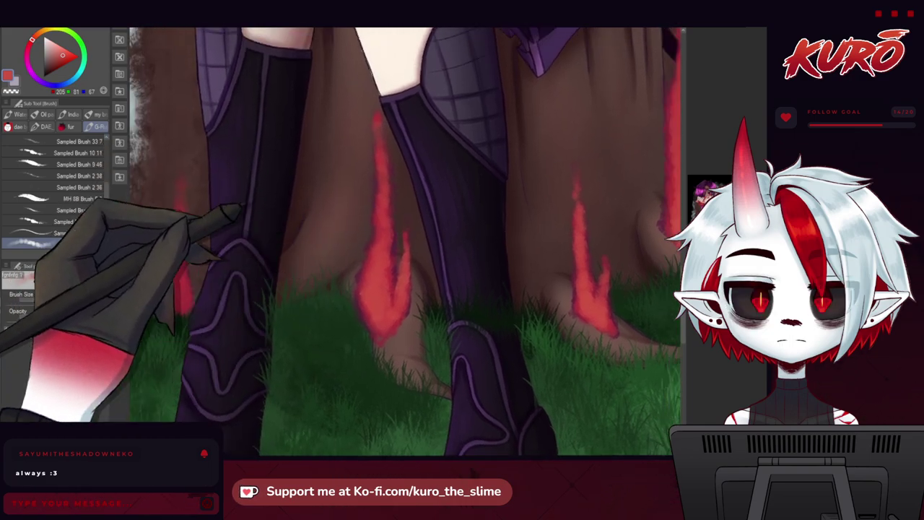
pyautogui.moveTo(237, 209); pyautogui.dragTo(362, 204)
pyautogui.press('[')
pyautogui.moveTo(304, 182); pyautogui.dragTo(301, 275)
pyautogui.moveTo(300, 225); pyautogui.dragTo(304, 282)
pyautogui.moveTo(257, 247); pyautogui.dragTo(277, 208)
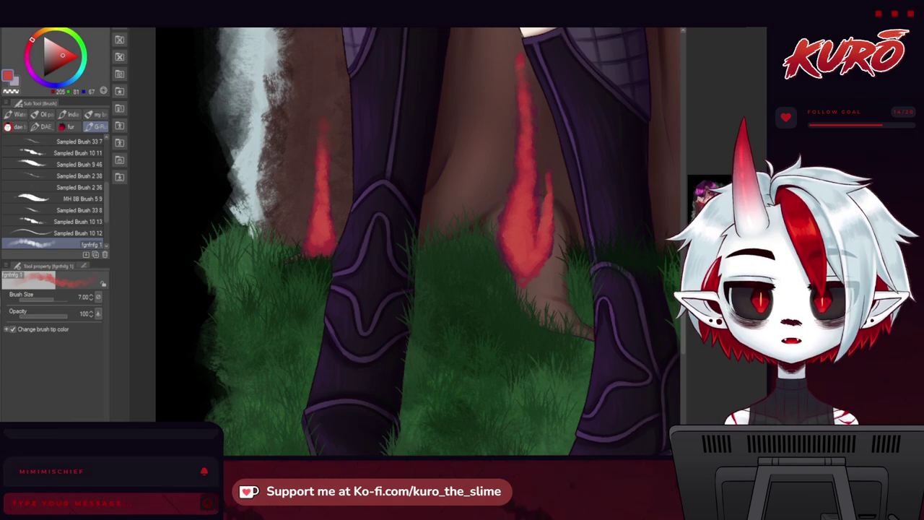
pyautogui.click(717, 255)
pyautogui.scroll(3, 275, 206)
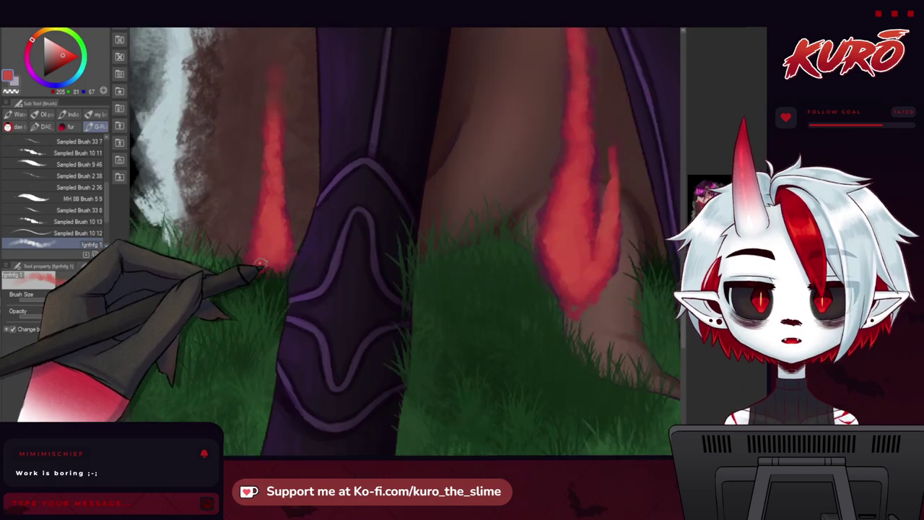
pyautogui.moveTo(246, 106); pyautogui.dragTo(285, 148)
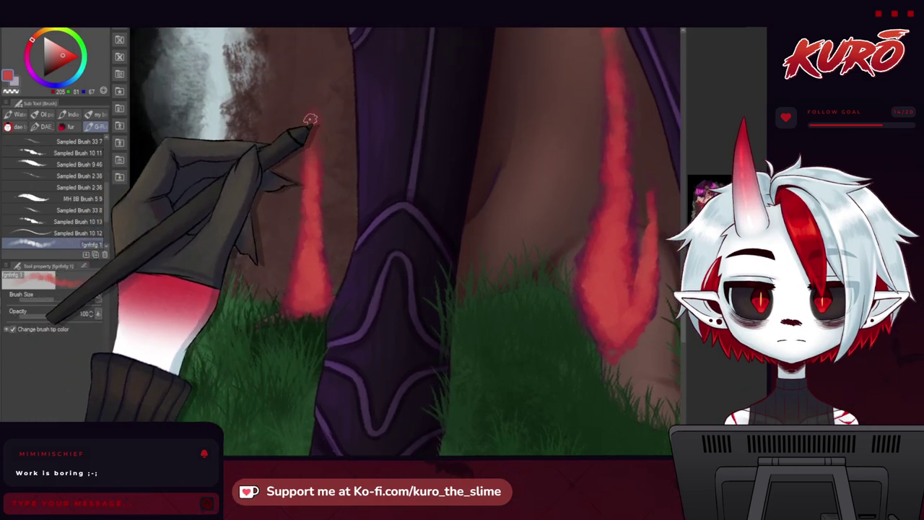
pyautogui.scroll(-3, 254, 148)
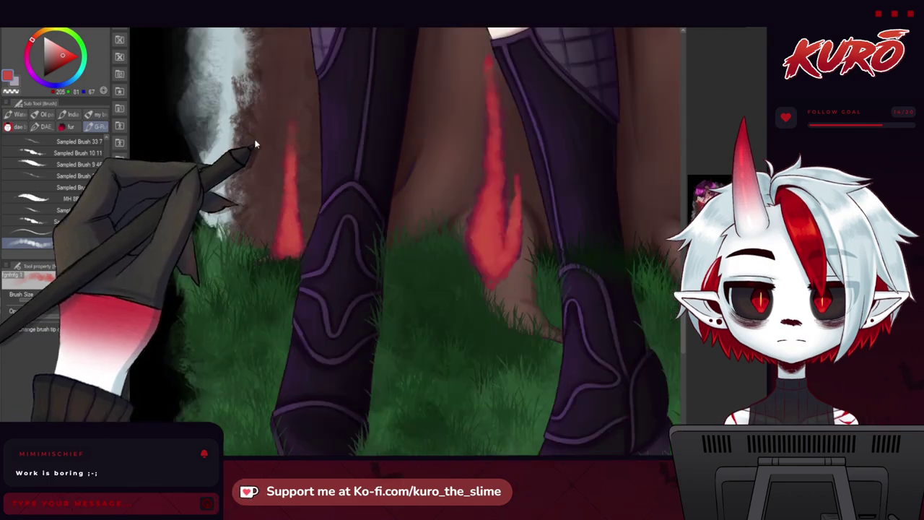
pyautogui.scroll(3, 477, 264)
pyautogui.scroll(-5, 351, 196)
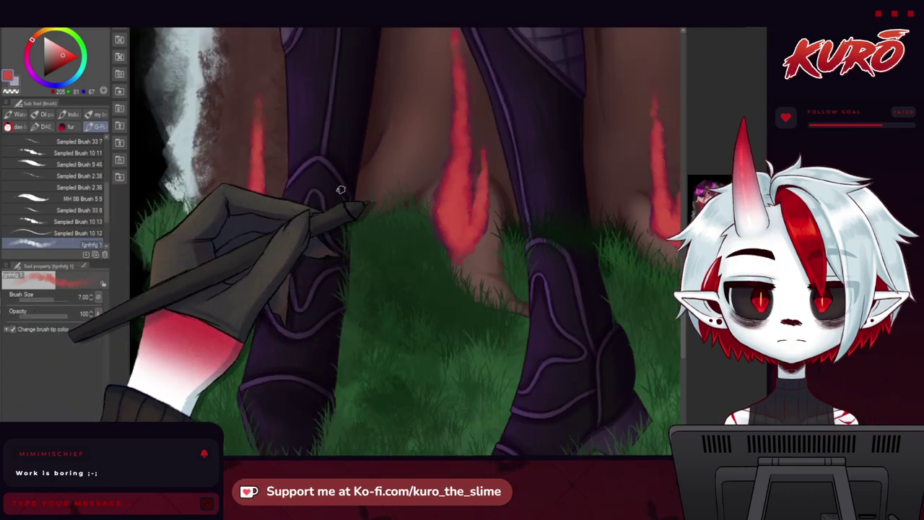
# Step: Sample the light peach (237, 169, 130) from the fireball's glowing center as the brush color
pyautogui.moveTo(356, 156); pyautogui.dragTo(279, 212)
pyautogui.moveTo(390, 54)
pyautogui.mouseDown()
pyautogui.moveTo(306, 168)
pyautogui.moveTo(282, 359)
pyautogui.mouseUp()
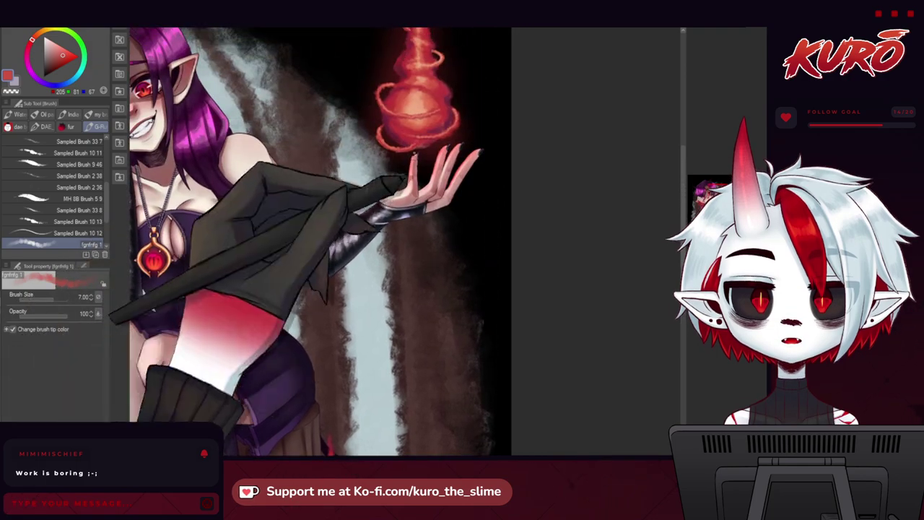
pyautogui.scroll(5, 402, 112)
pyautogui.keyDown('alt'); pyautogui.click(449, 145); pyautogui.keyUp('alt')
pyautogui.scroll(-5, 444, 135)
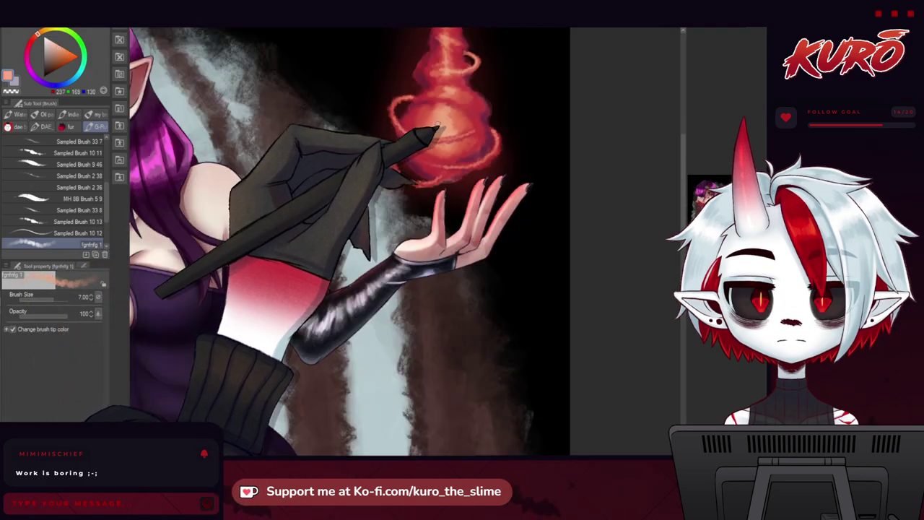
# Step: Paint a light peach core into the flame in the light gap and the base of the main flame beside the stump
pyautogui.moveTo(260, 505); pyautogui.dragTo(292, 310)
pyautogui.scroll(5, 367, 311)
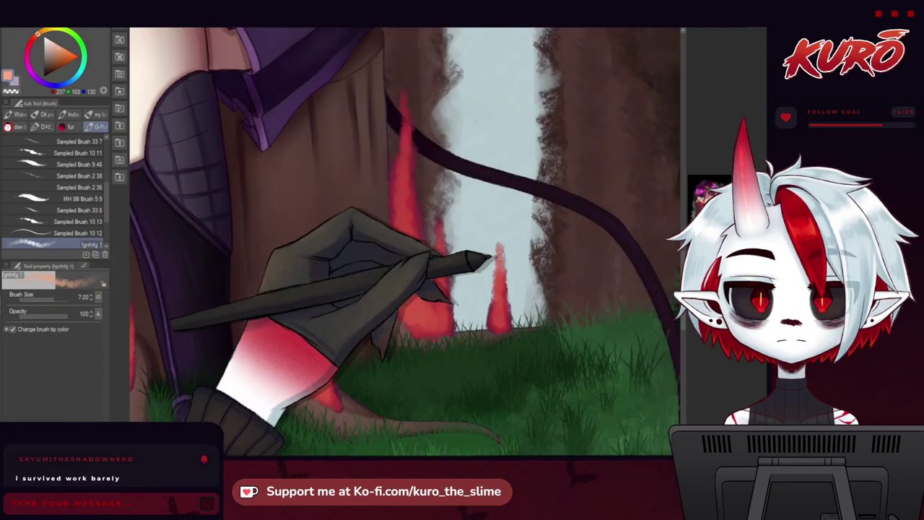
pyautogui.moveTo(496, 246); pyautogui.dragTo(496, 345)
pyautogui.press(']')
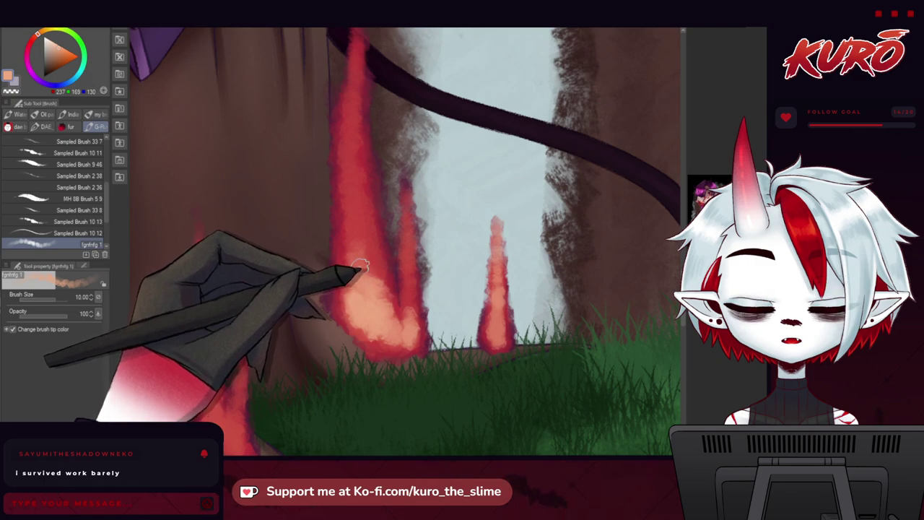
# Step: Extend the peach core up the main flame crossing the tail and through its small side flame at brush size 8
pyautogui.moveTo(351, 212); pyautogui.dragTo(309, 232)
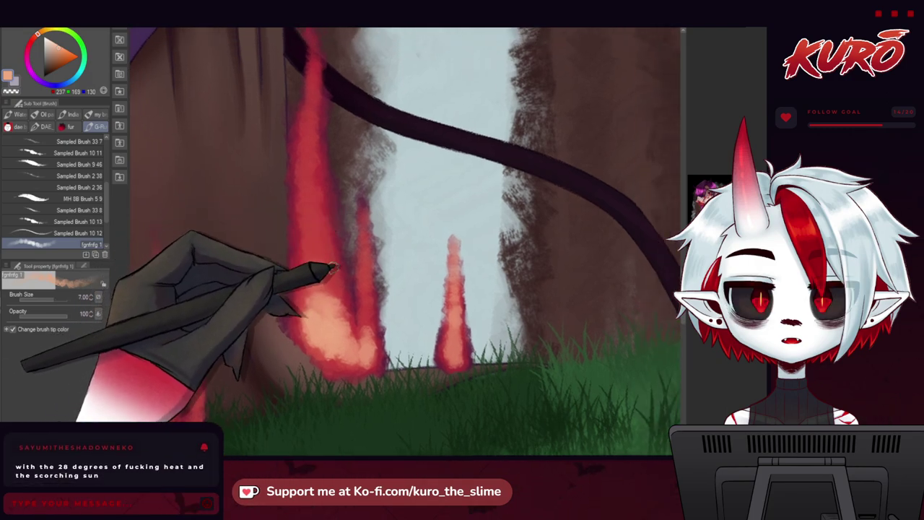
pyautogui.press(']')
pyautogui.press(']')
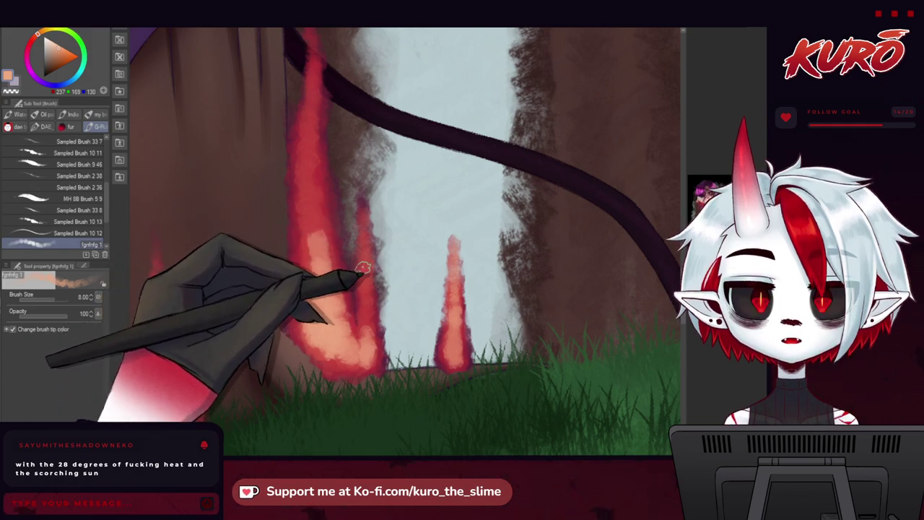
pyautogui.moveTo(362, 278); pyautogui.dragTo(370, 350)
pyautogui.moveTo(311, 229); pyautogui.dragTo(323, 283)
pyautogui.press(']')
pyautogui.press(']')
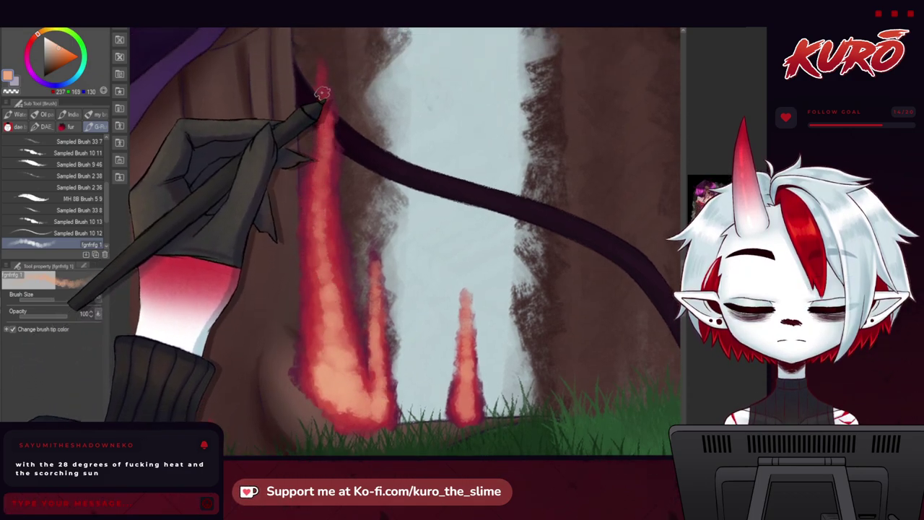
# Step: Layer the peach over the front root's flame at brush size 8 and carry it up to the main flame's tip
pyautogui.moveTo(256, 228); pyautogui.dragTo(283, 124)
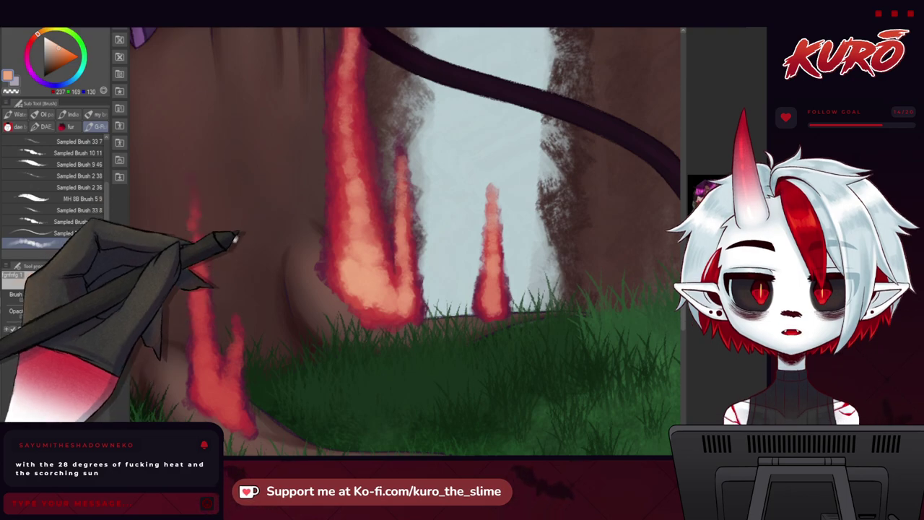
pyautogui.moveTo(234, 242); pyautogui.dragTo(272, 166)
pyautogui.moveTo(239, 295); pyautogui.dragTo(281, 299)
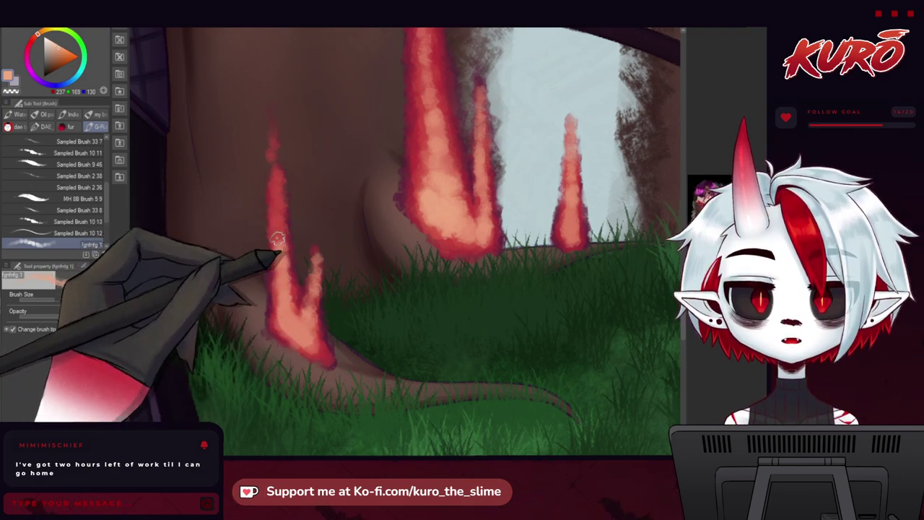
pyautogui.moveTo(268, 188); pyautogui.dragTo(287, 208)
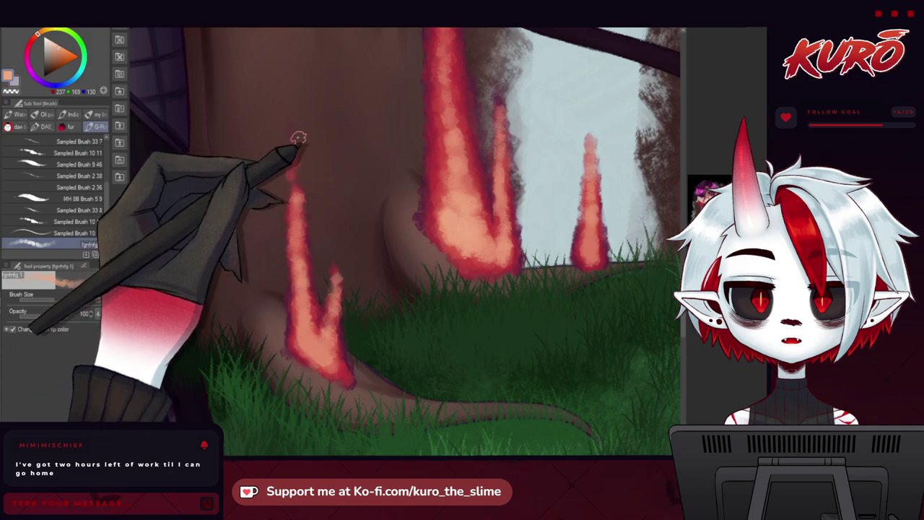
pyautogui.scroll(8, 340, 159)
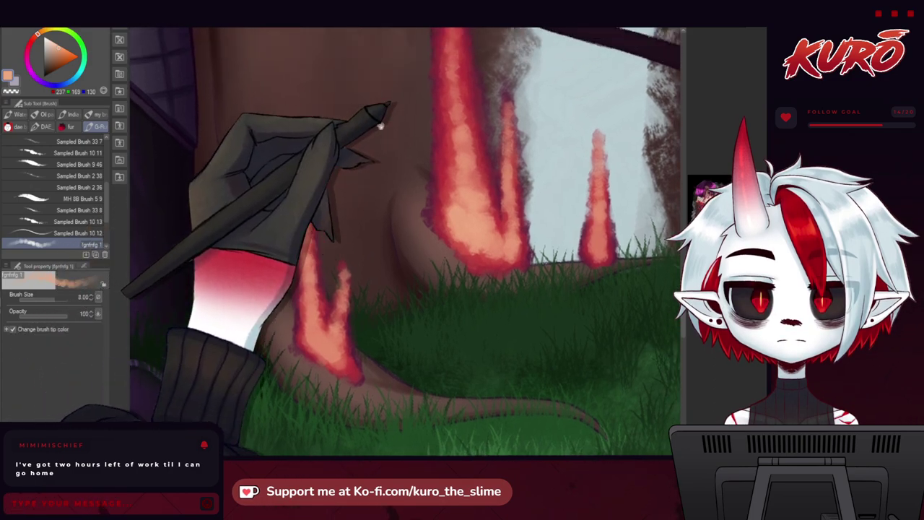
pyautogui.moveTo(421, 127)
pyautogui.mouseDown()
pyautogui.moveTo(435, 180)
pyautogui.moveTo(406, 189)
pyautogui.moveTo(435, 238)
pyautogui.moveTo(421, 234)
pyautogui.moveTo(427, 290)
pyautogui.mouseUp()
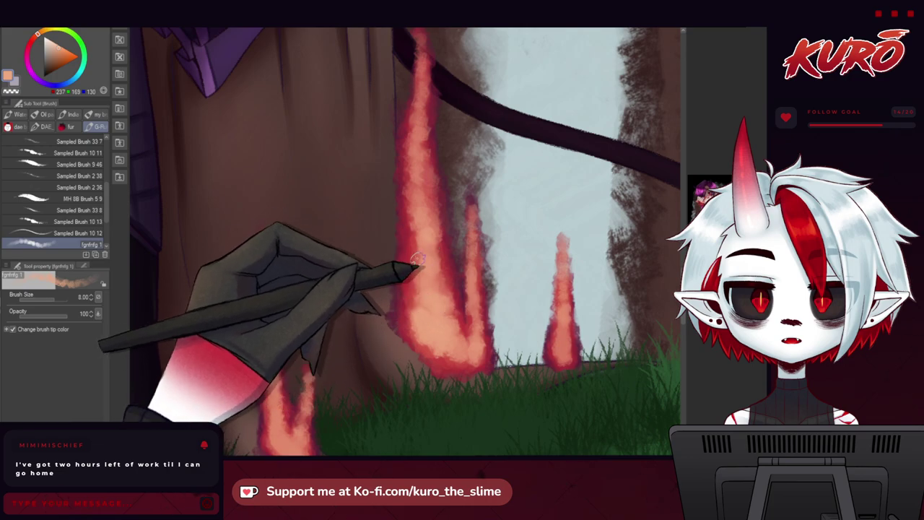
pyautogui.scroll(5, 383, 274)
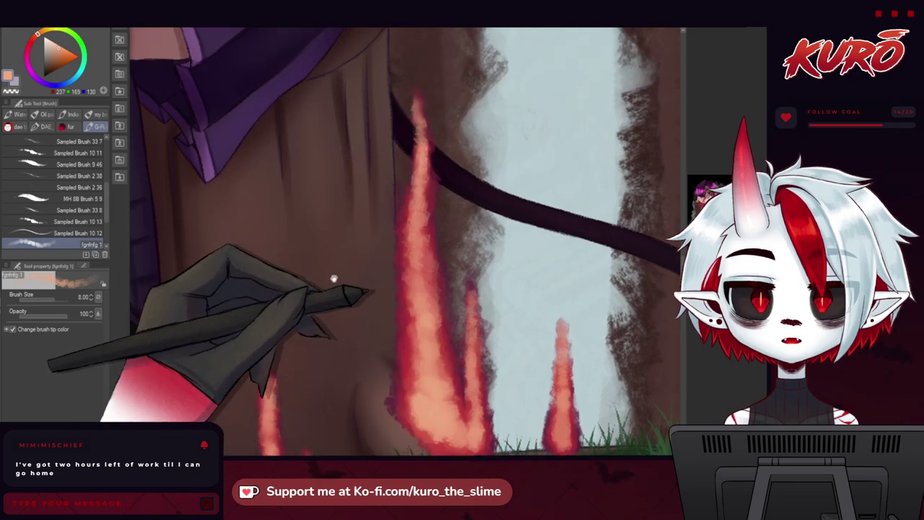
# Step: Paint a peach core into the flame between the boots, varying the brush size from 15 at its base to 8 toward its tip
pyautogui.moveTo(174, 242); pyautogui.dragTo(363, 128)
pyautogui.moveTo(189, 288); pyautogui.dragTo(354, 197)
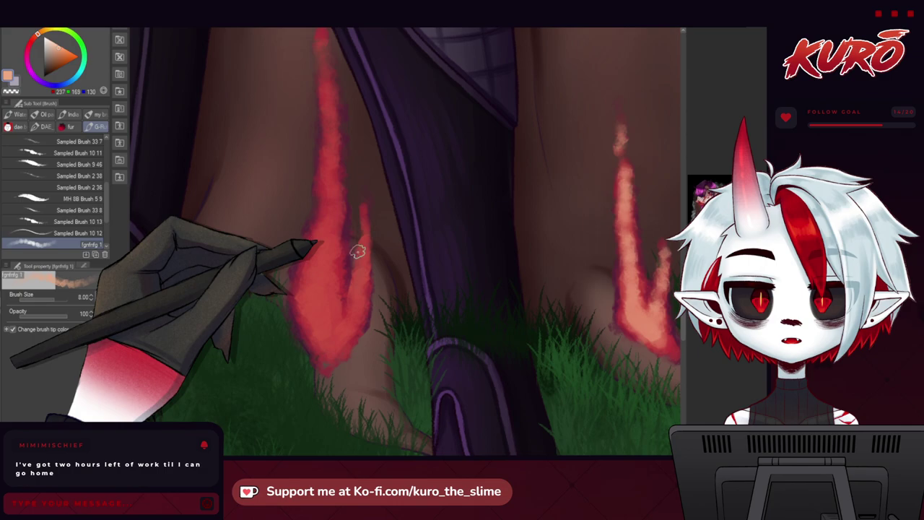
pyautogui.moveTo(362, 258); pyautogui.dragTo(351, 312)
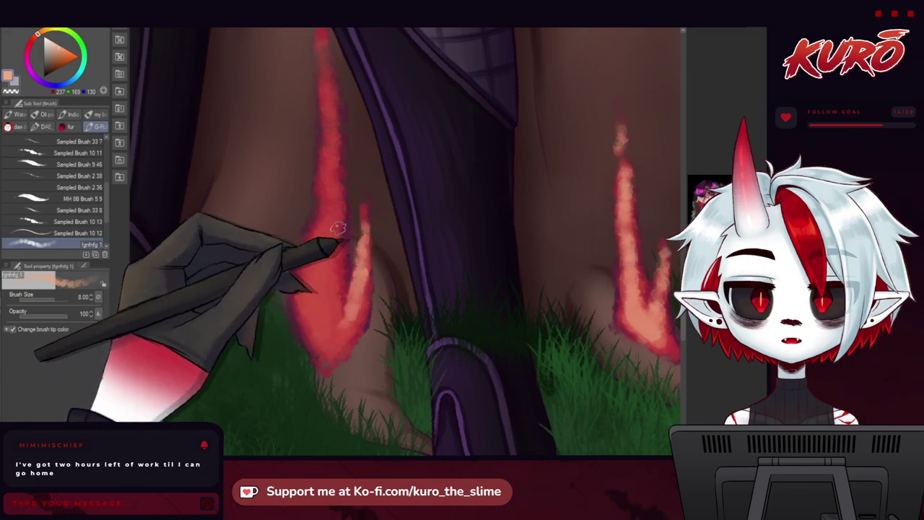
pyautogui.moveTo(334, 332); pyautogui.dragTo(331, 314)
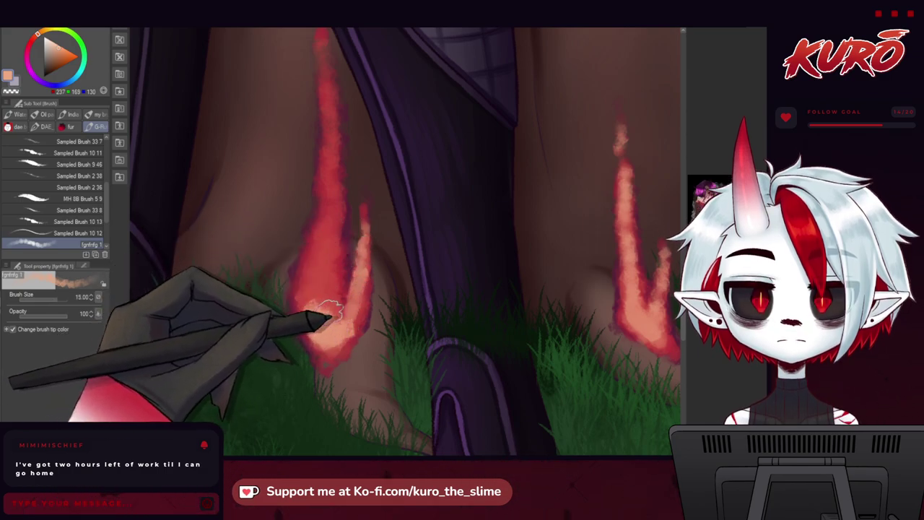
pyautogui.moveTo(329, 264); pyautogui.dragTo(329, 278)
pyautogui.moveTo(305, 222)
pyautogui.mouseDown()
pyautogui.moveTo(312, 263)
pyautogui.moveTo(347, 306)
pyautogui.mouseUp()
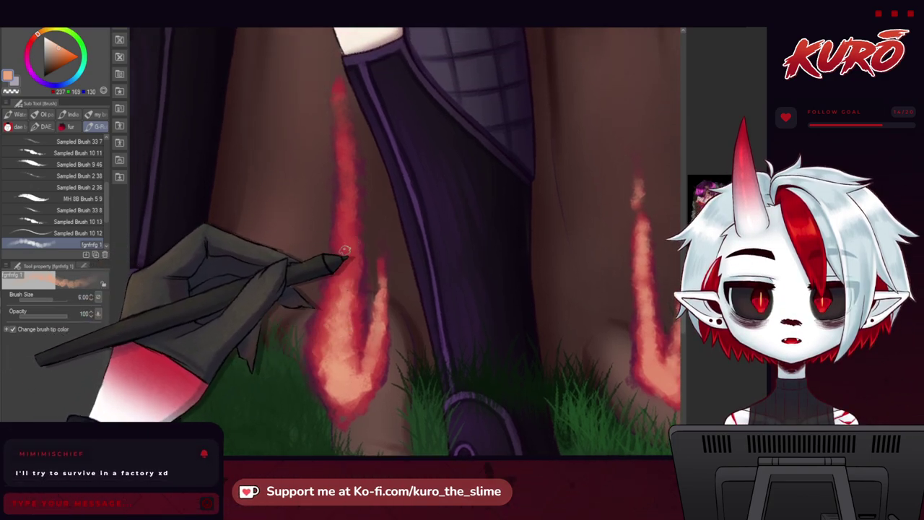
pyautogui.press(']')
pyautogui.press(']')
pyautogui.moveTo(349, 249); pyautogui.dragTo(350, 248)
pyautogui.moveTo(349, 207); pyautogui.dragTo(336, 85)
# Step: Layer the peach through the flame behind the left boot at brush size 8
pyautogui.moveTo(248, 200)
pyautogui.mouseDown()
pyautogui.moveTo(543, 217)
pyautogui.moveTo(540, 165)
pyautogui.mouseUp()
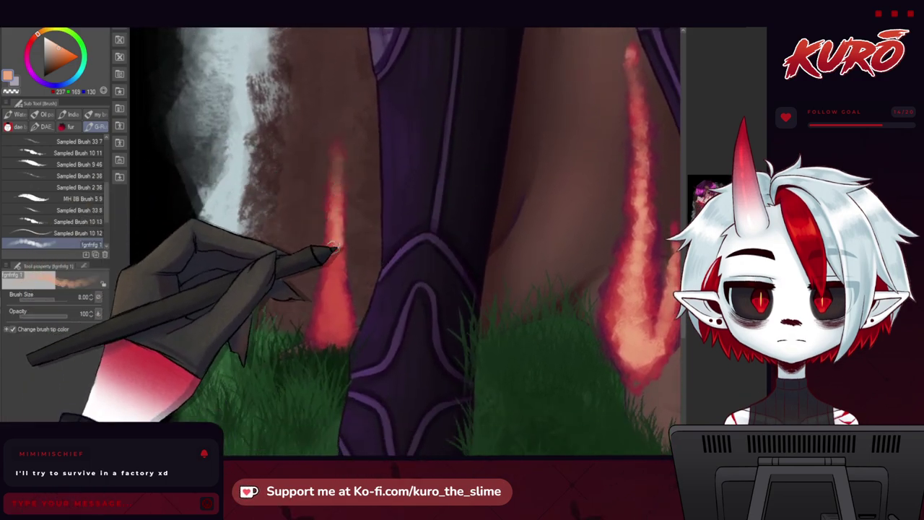
pyautogui.scroll(-5, 242, 205)
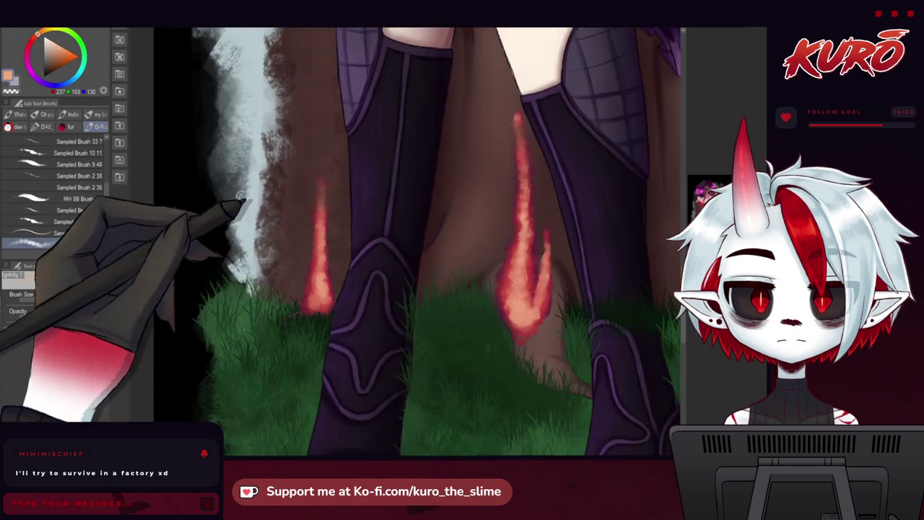
pyautogui.moveTo(243, 206); pyautogui.dragTo(259, 246)
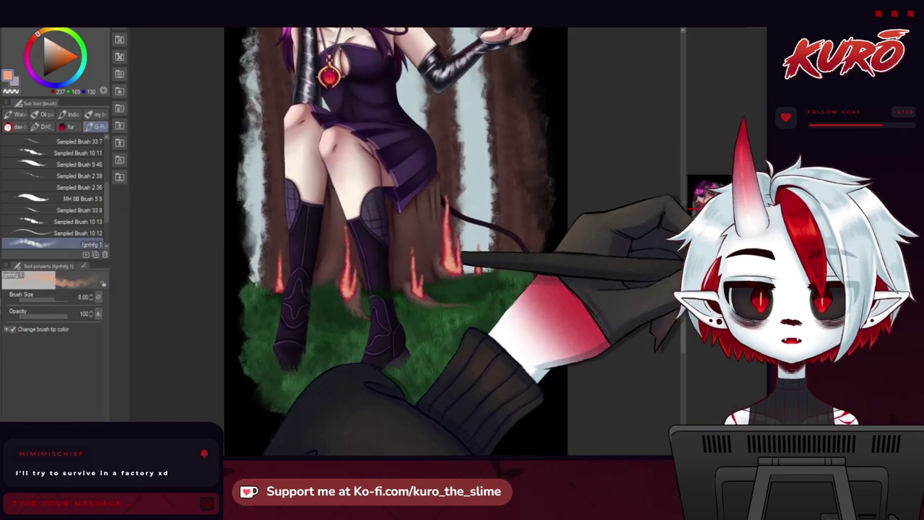
# Step: Sample a red (201, 62, 59) from the fireball as the main color and an orange (242, 110, 74) as the secondary color
pyautogui.moveTo(490, 127)
pyautogui.mouseDown()
pyautogui.moveTo(463, 298)
pyautogui.moveTo(421, 342)
pyautogui.mouseUp()
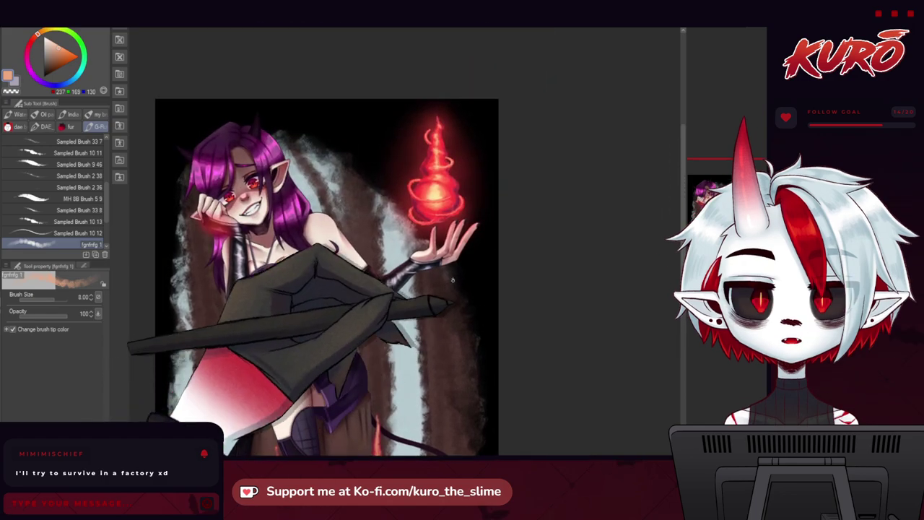
pyautogui.scroll(2, 431, 190)
pyautogui.press('i')
pyautogui.click(72, 151)
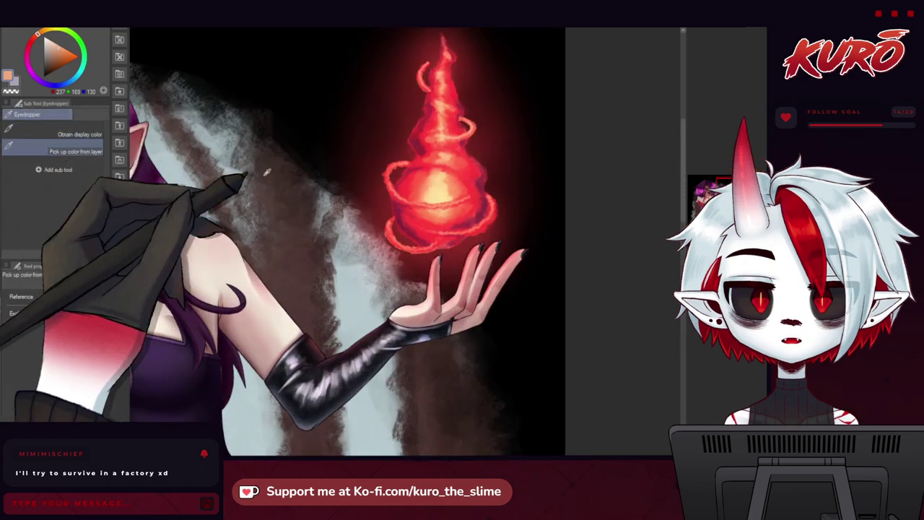
pyautogui.click(414, 186)
pyautogui.click(437, 189)
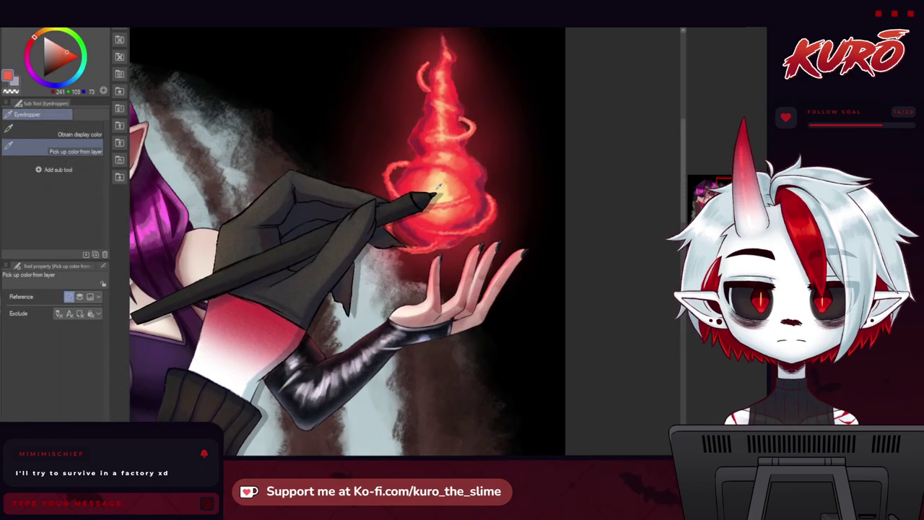
pyautogui.click(410, 187)
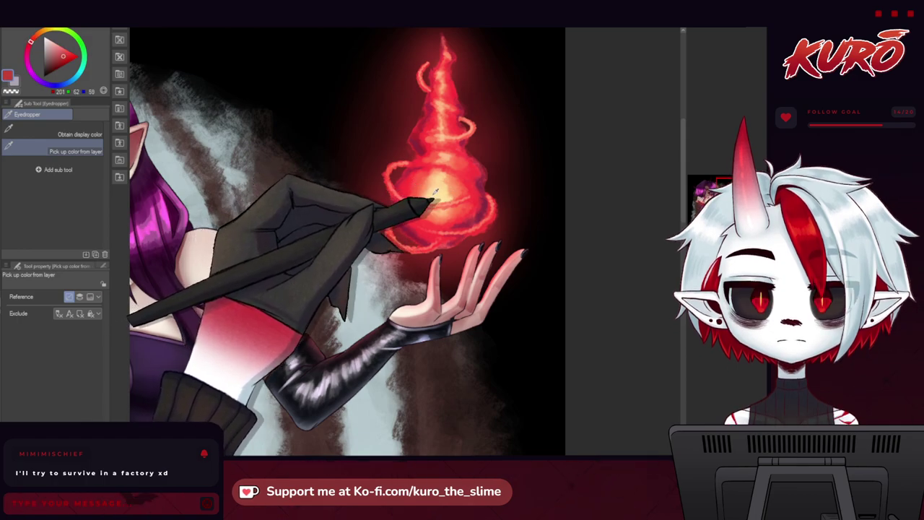
pyautogui.click(16, 84)
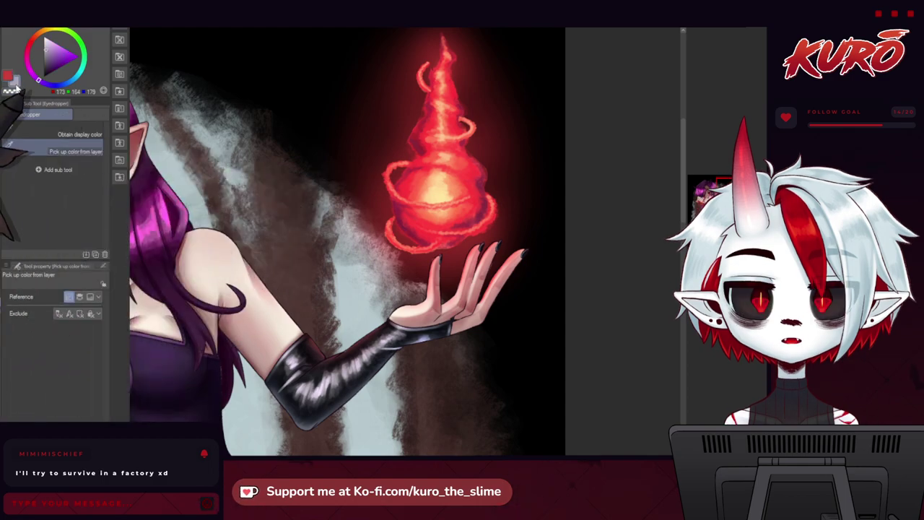
pyautogui.click(441, 194)
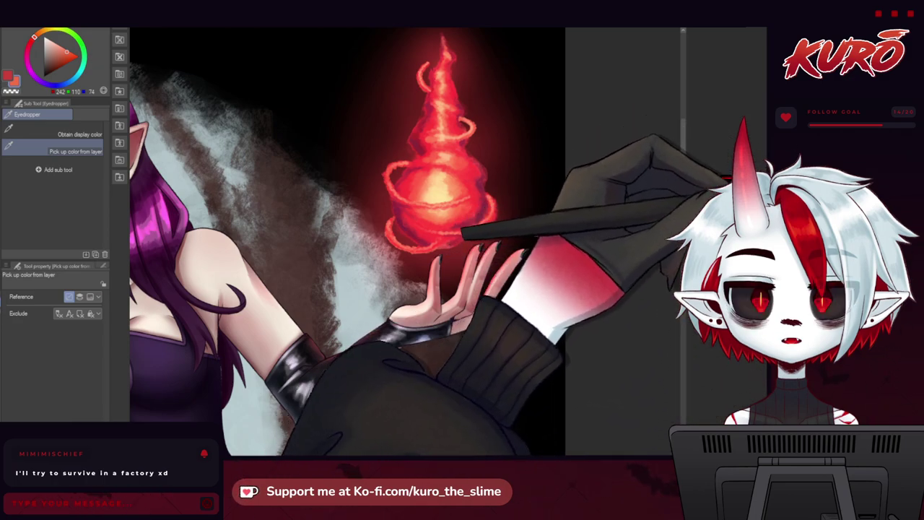
# Step: Apply a red (202, 64, 59) glow over the main, light-gap and front root flames with the Soft airbrush at size 50
pyautogui.moveTo(250, 233); pyautogui.dragTo(307, 179)
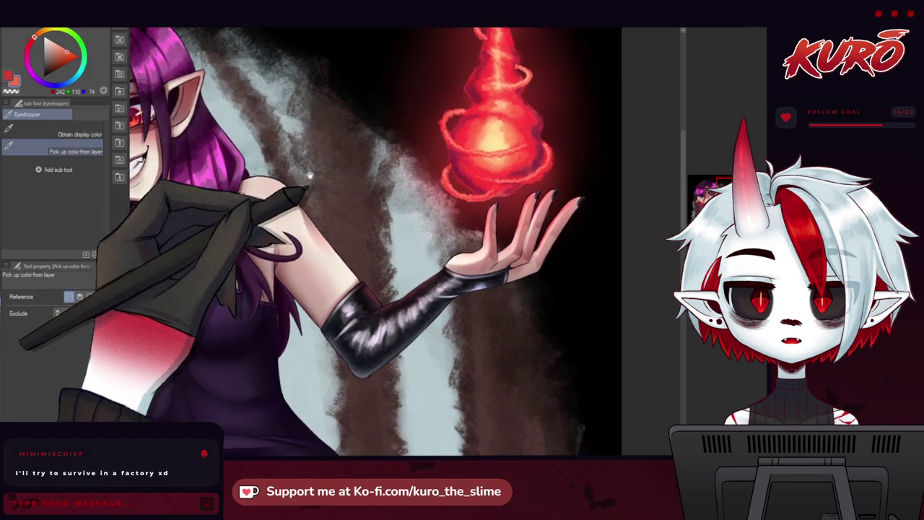
pyautogui.moveTo(237, 211); pyautogui.dragTo(291, 199)
pyautogui.moveTo(170, 202); pyautogui.dragTo(215, 194)
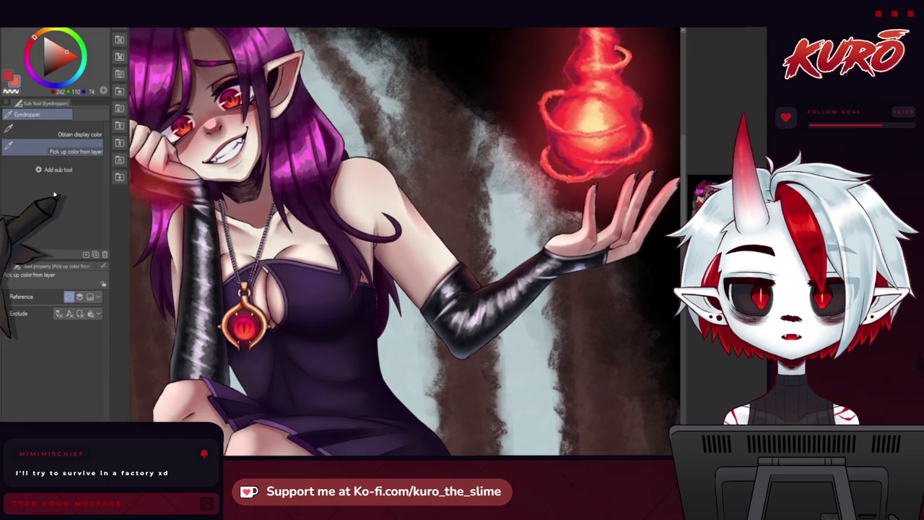
pyautogui.press('b')
pyautogui.press('b')
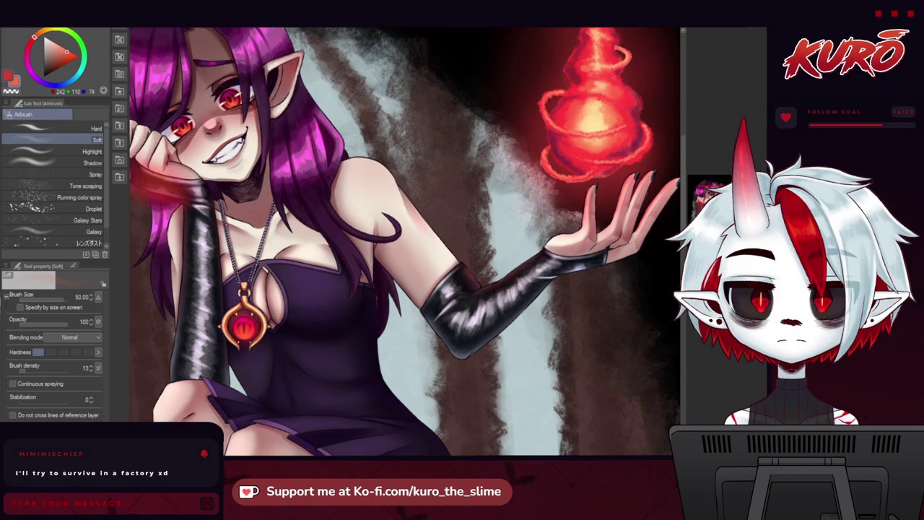
pyautogui.moveTo(723, 203); pyautogui.dragTo(718, 206)
pyautogui.moveTo(316, 352); pyautogui.dragTo(279, 58)
pyautogui.moveTo(412, 343); pyautogui.dragTo(357, 199)
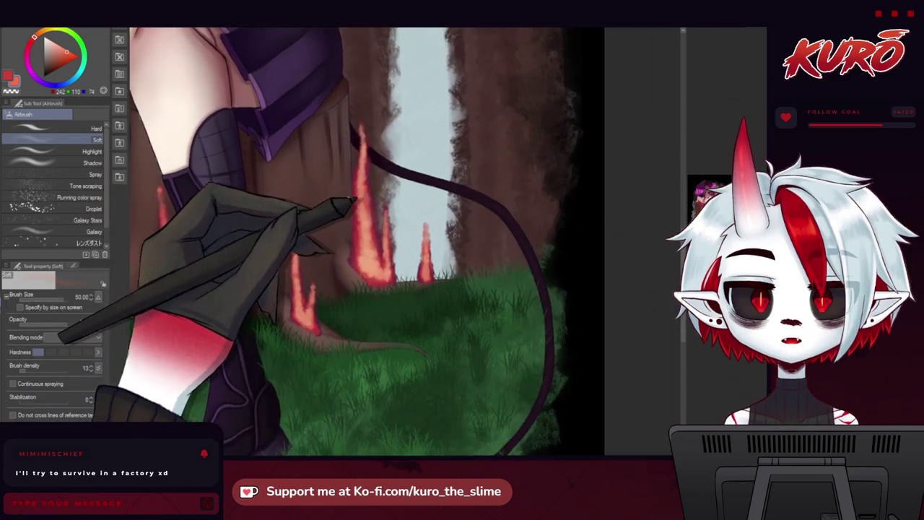
pyautogui.click(63, 56)
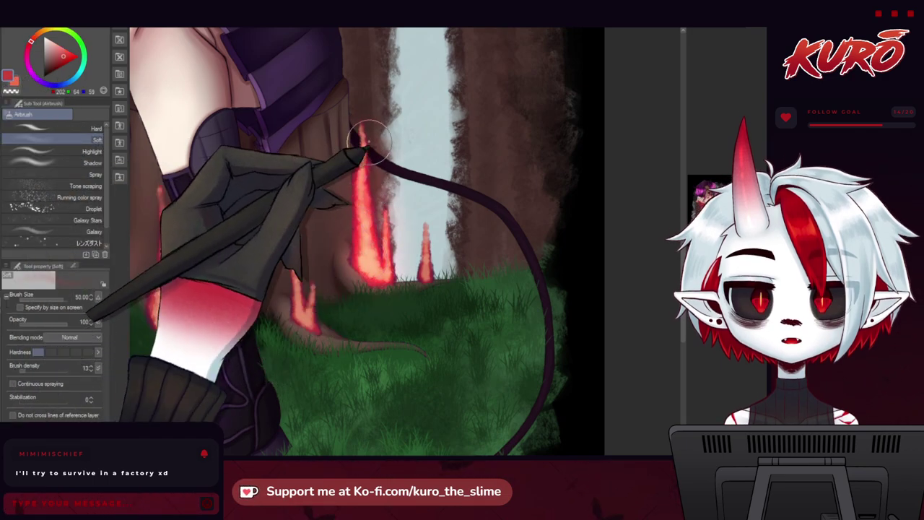
pyautogui.moveTo(431, 262); pyautogui.dragTo(424, 220)
pyautogui.moveTo(299, 238); pyautogui.dragTo(302, 310)
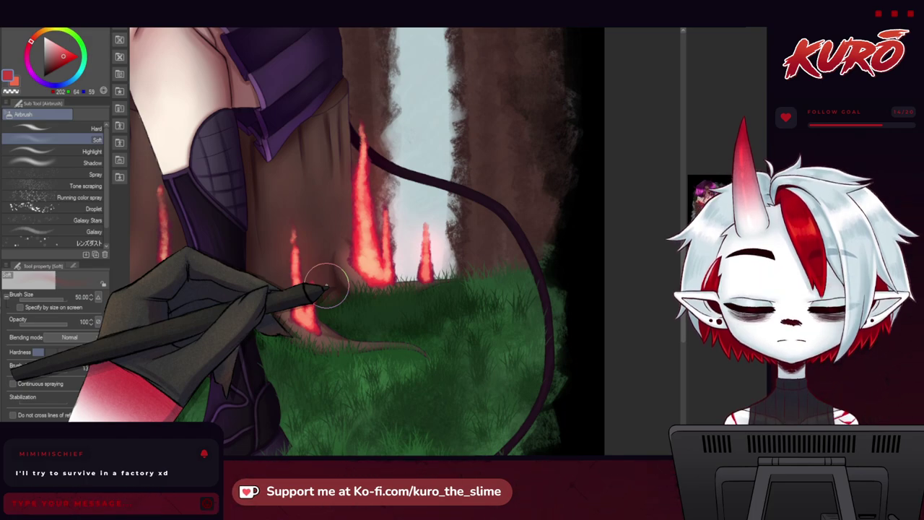
pyautogui.moveTo(301, 292); pyautogui.dragTo(304, 320)
# Step: Airbrush the same red glow over the flame between the boots and the flame behind the left boot
pyautogui.moveTo(163, 236); pyautogui.dragTo(267, 264)
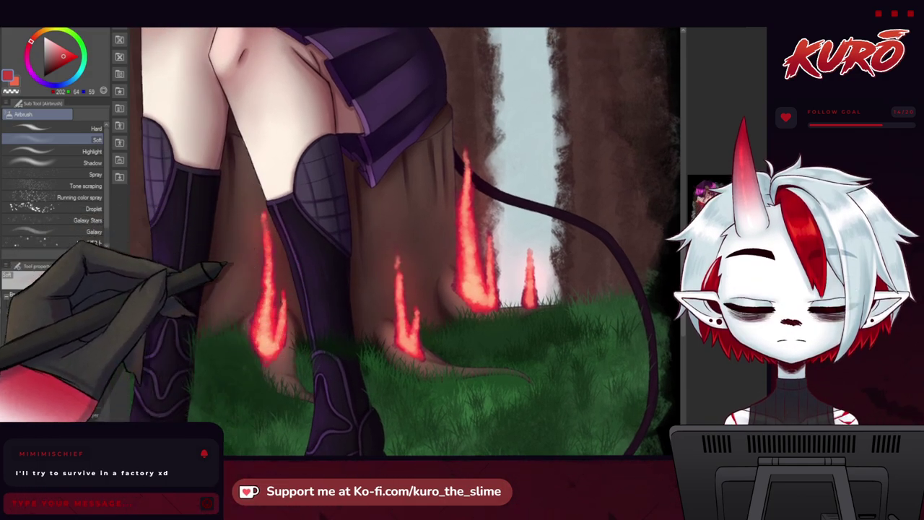
pyautogui.moveTo(227, 269); pyautogui.dragTo(336, 205)
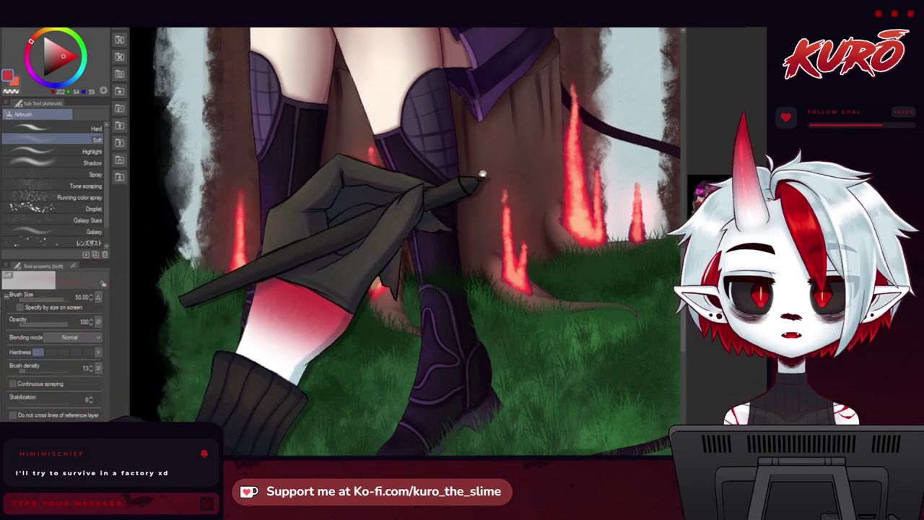
pyautogui.moveTo(483, 177); pyautogui.dragTo(350, 217)
pyautogui.moveTo(385, 175)
pyautogui.mouseDown()
pyautogui.moveTo(345, 185)
pyautogui.moveTo(351, 217)
pyautogui.moveTo(351, 200)
pyautogui.mouseUp()
pyautogui.moveTo(259, 217); pyautogui.dragTo(284, 226)
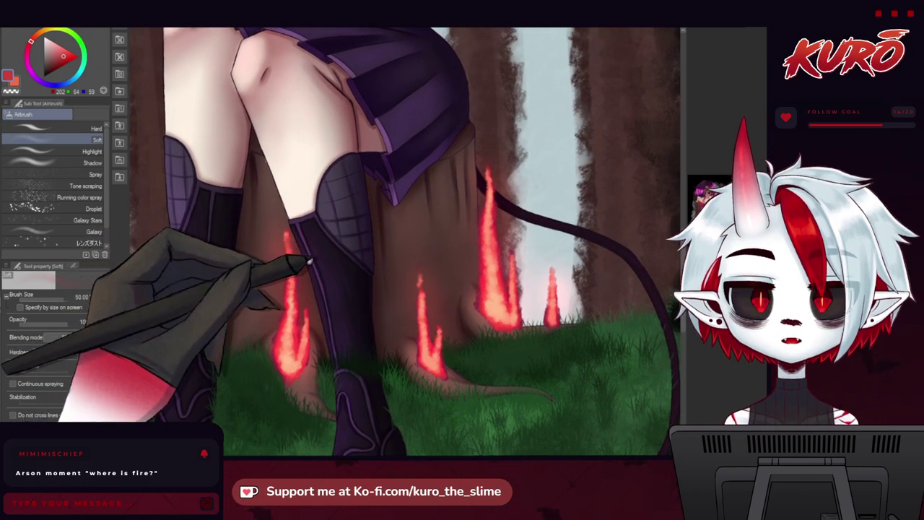
pyautogui.moveTo(278, 263); pyautogui.dragTo(296, 238)
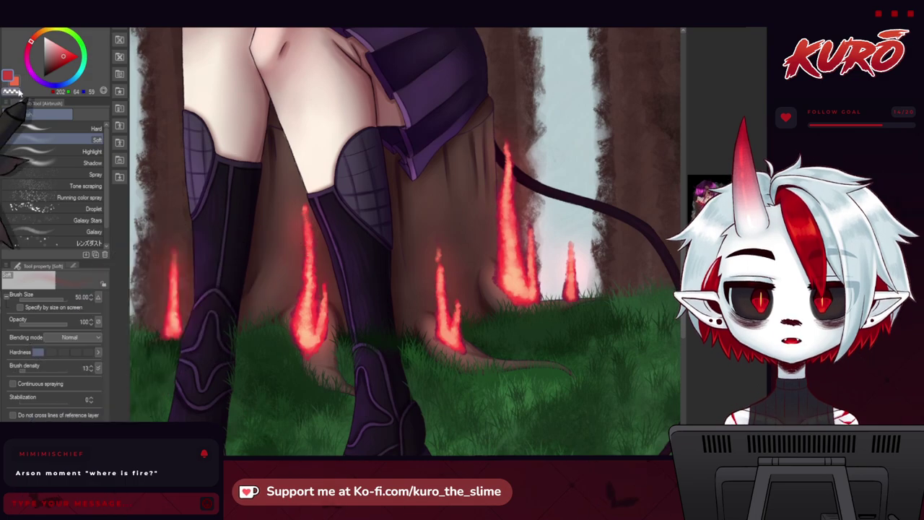
# Step: Airbrush the red (202, 64, 59) glow at size 50 onto the stump and roots surrounding the flames
pyautogui.click(8, 75)
pyautogui.moveTo(449, 222)
pyautogui.mouseDown()
pyautogui.moveTo(312, 227)
pyautogui.moveTo(373, 275)
pyautogui.moveTo(397, 401)
pyautogui.mouseUp()
pyautogui.moveTo(343, 116)
pyautogui.mouseDown()
pyautogui.moveTo(369, 223)
pyautogui.moveTo(441, 335)
pyautogui.moveTo(415, 346)
pyautogui.moveTo(357, 240)
pyautogui.mouseUp()
pyautogui.moveTo(348, 413)
pyautogui.mouseDown()
pyautogui.moveTo(330, 277)
pyautogui.moveTo(338, 339)
pyautogui.moveTo(341, 253)
pyautogui.mouseUp()
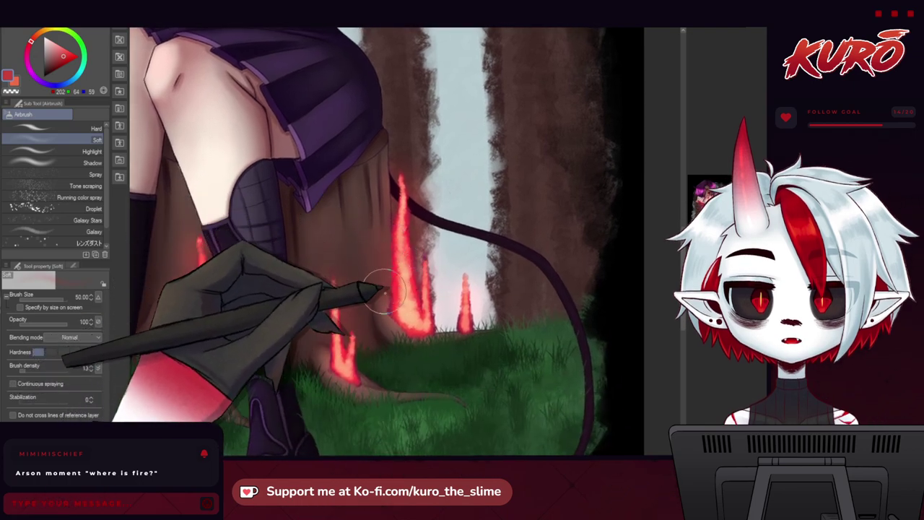
pyautogui.moveTo(409, 261); pyautogui.dragTo(364, 214)
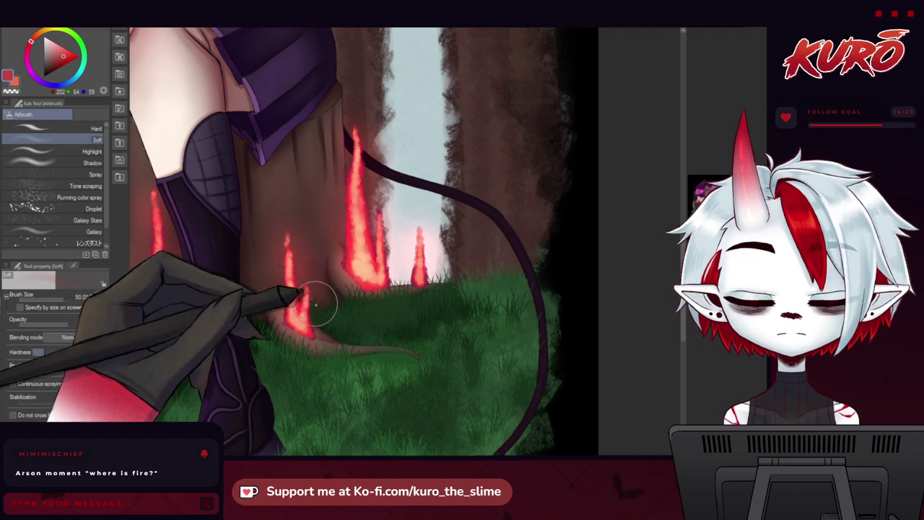
pyautogui.moveTo(137, 215); pyautogui.dragTo(249, 221)
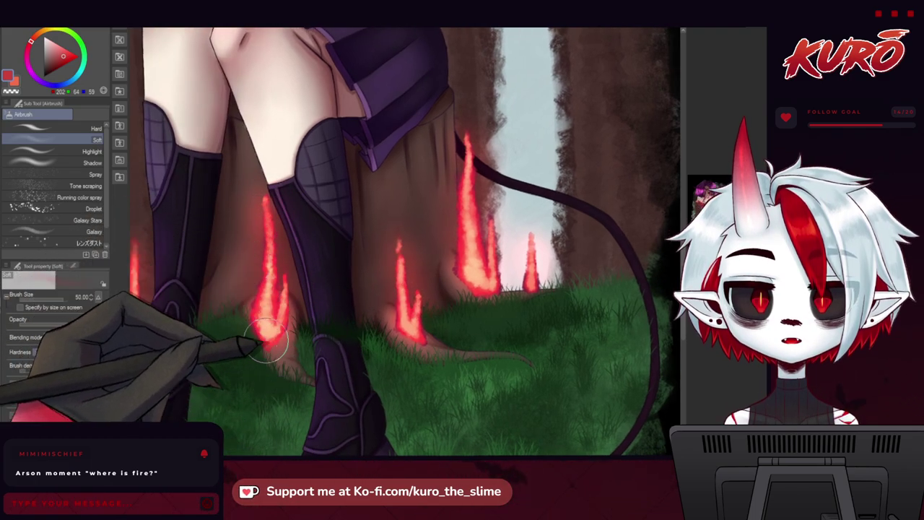
pyautogui.hscroll(-5, 278, 217)
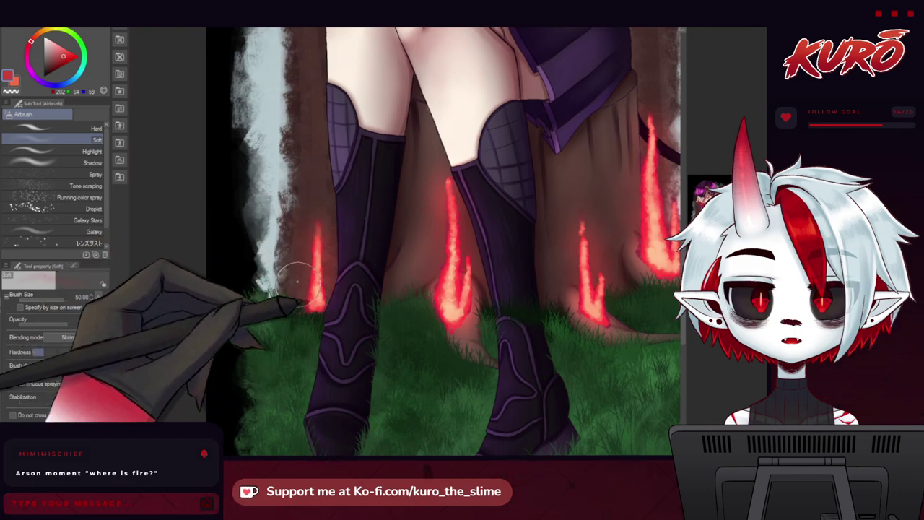
pyautogui.moveTo(353, 213); pyautogui.dragTo(241, 181)
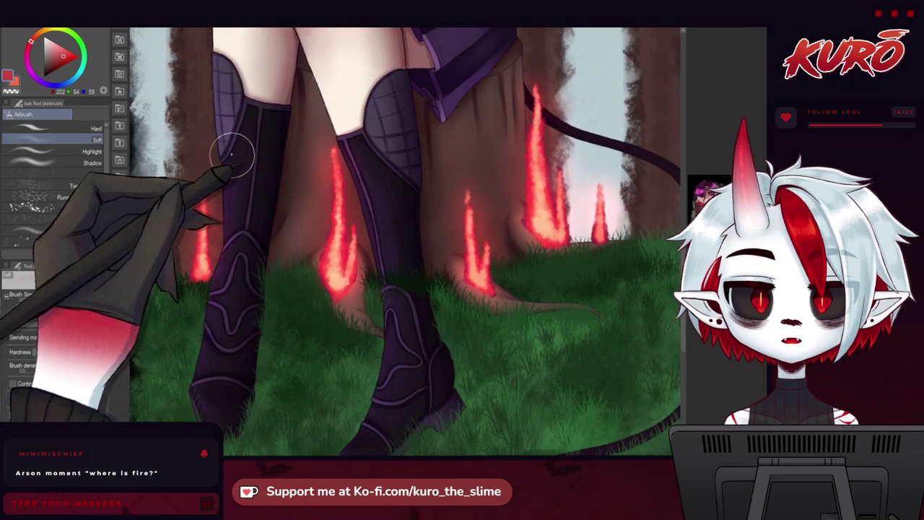
pyautogui.hscroll(3, 192, 231)
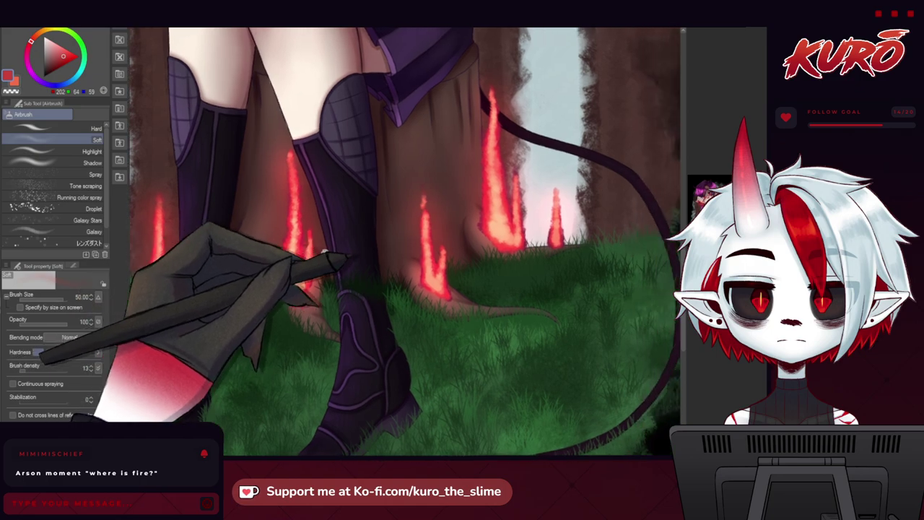
# Step: Airbrush orange (242, 110, 74) cores into the light-gap flame at size 17 and the base of the main flame at size 30
pyautogui.click(15, 82)
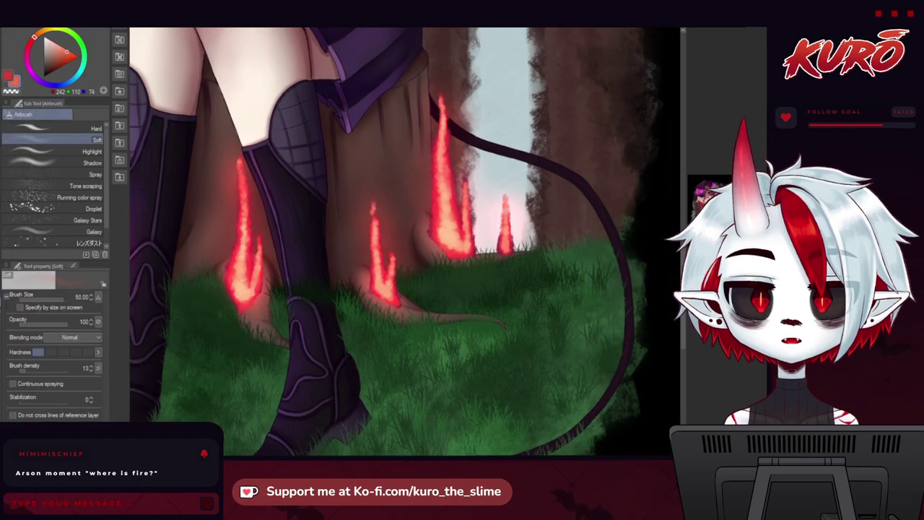
pyautogui.press('[')
pyautogui.press('[')
pyautogui.moveTo(466, 249)
pyautogui.mouseDown()
pyautogui.moveTo(468, 210)
pyautogui.moveTo(442, 166)
pyautogui.mouseUp()
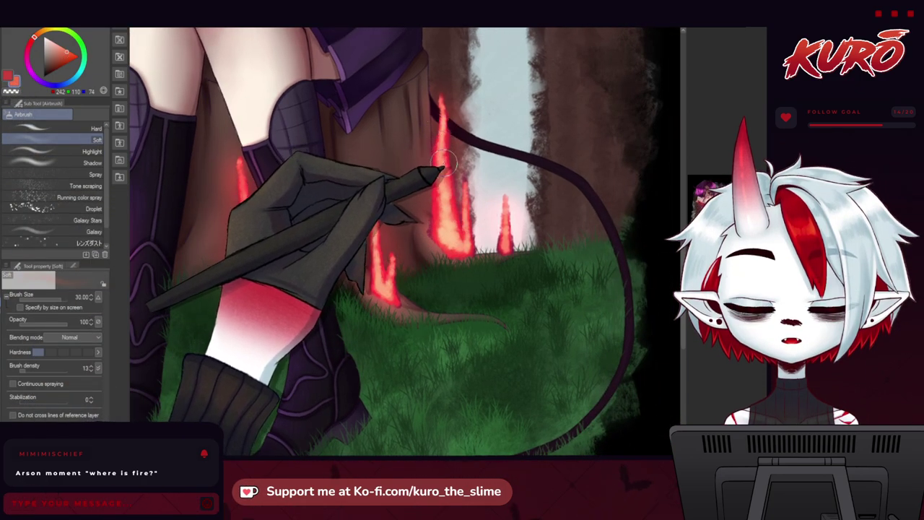
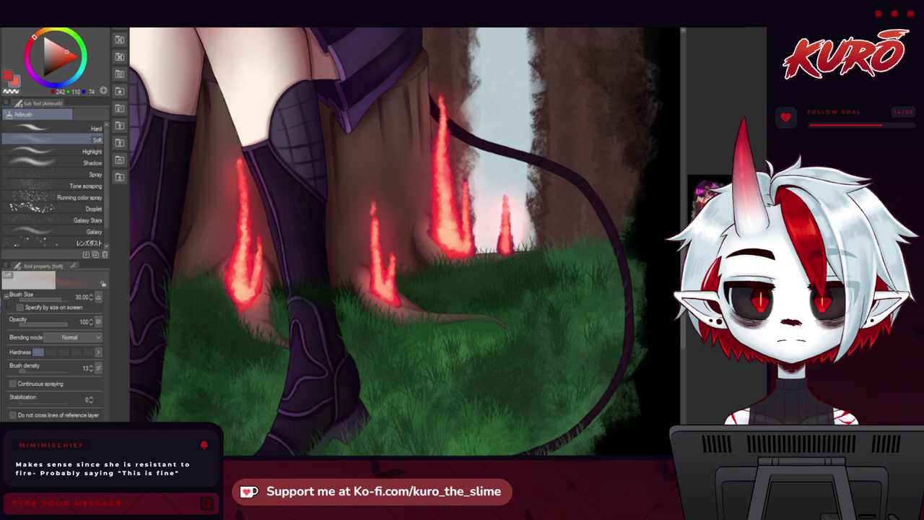
pyautogui.moveTo(355, 305); pyautogui.dragTo(401, 267)
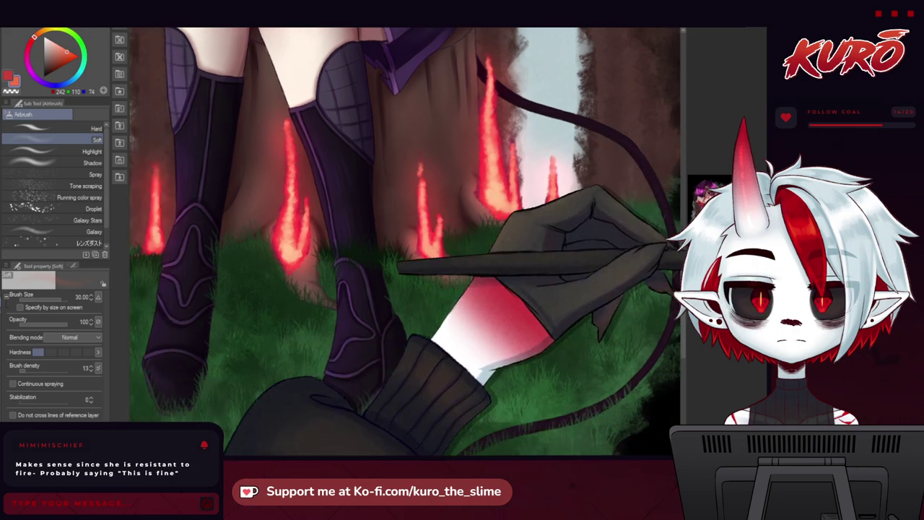
pyautogui.moveTo(494, 169); pyautogui.dragTo(431, 197)
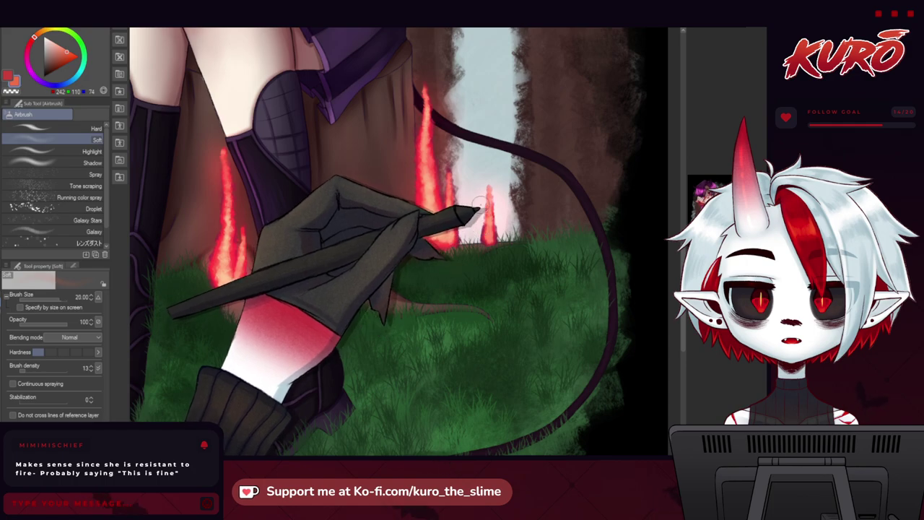
pyautogui.moveTo(489, 224)
pyautogui.mouseDown()
pyautogui.moveTo(487, 239)
pyautogui.moveTo(492, 230)
pyautogui.mouseUp()
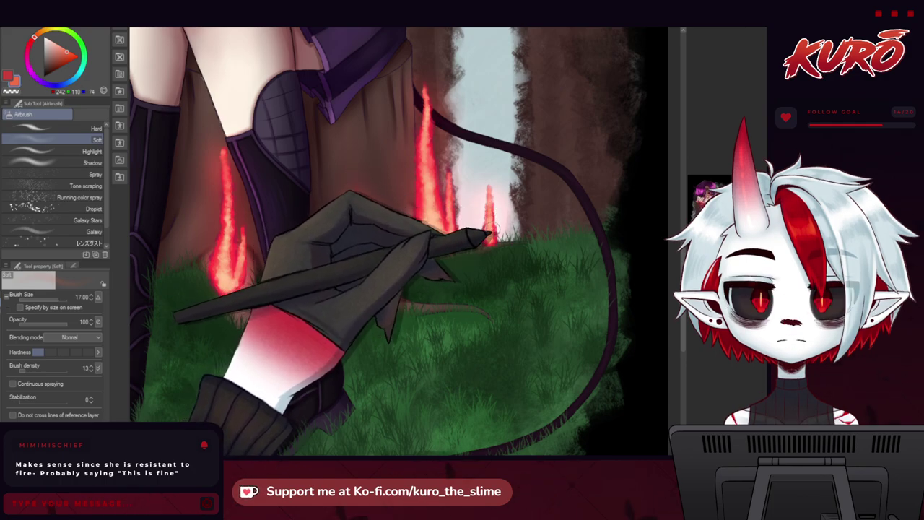
pyautogui.press(']')
pyautogui.press(']')
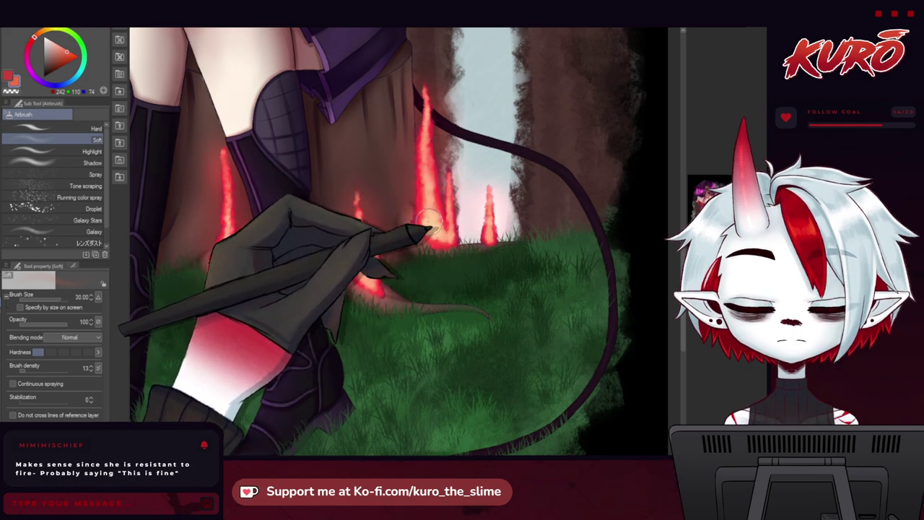
pyautogui.moveTo(433, 220); pyautogui.dragTo(438, 236)
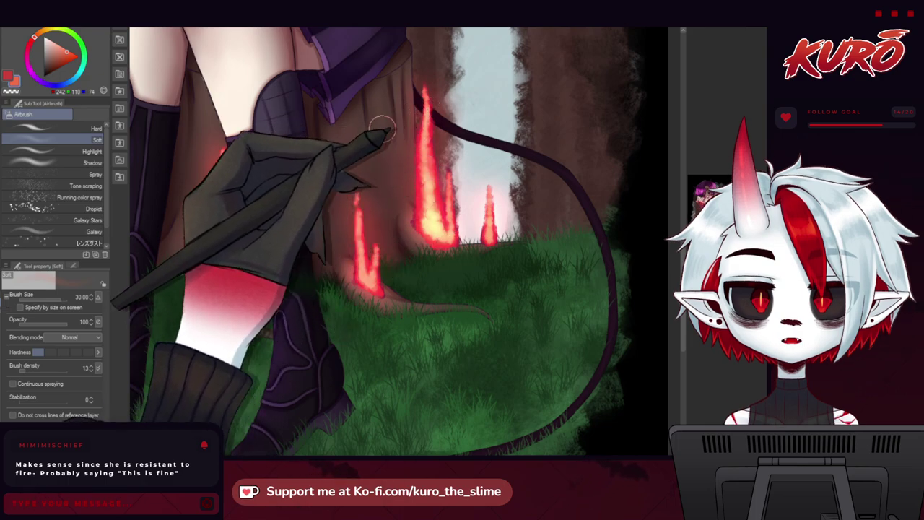
# Step: Airbrush the same orange cores into the front root flame, the flame between the boots and the flame behind the left boot at size 17
pyautogui.press('[')
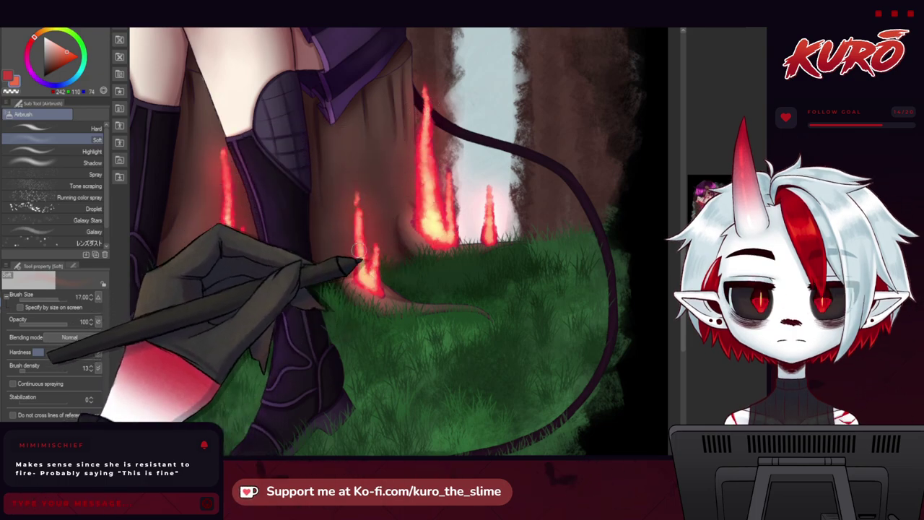
pyautogui.moveTo(223, 278)
pyautogui.mouseDown()
pyautogui.moveTo(227, 195)
pyautogui.moveTo(224, 279)
pyautogui.mouseUp()
pyautogui.moveTo(168, 246); pyautogui.dragTo(357, 257)
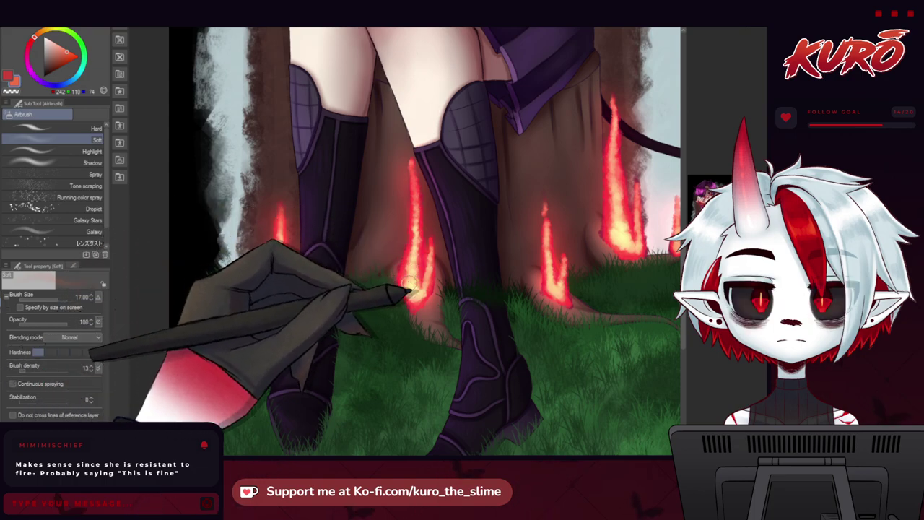
pyautogui.moveTo(390, 165); pyautogui.dragTo(330, 173)
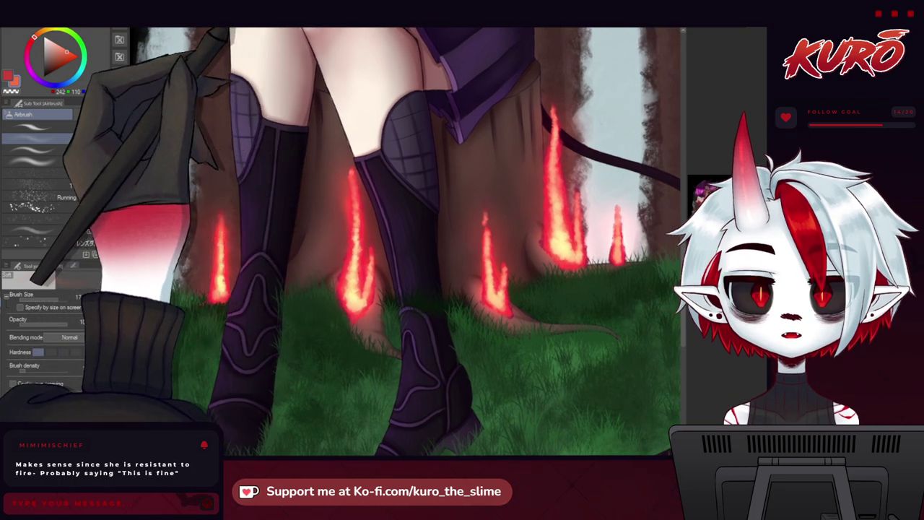
pyautogui.moveTo(410, 168); pyautogui.dragTo(306, 172)
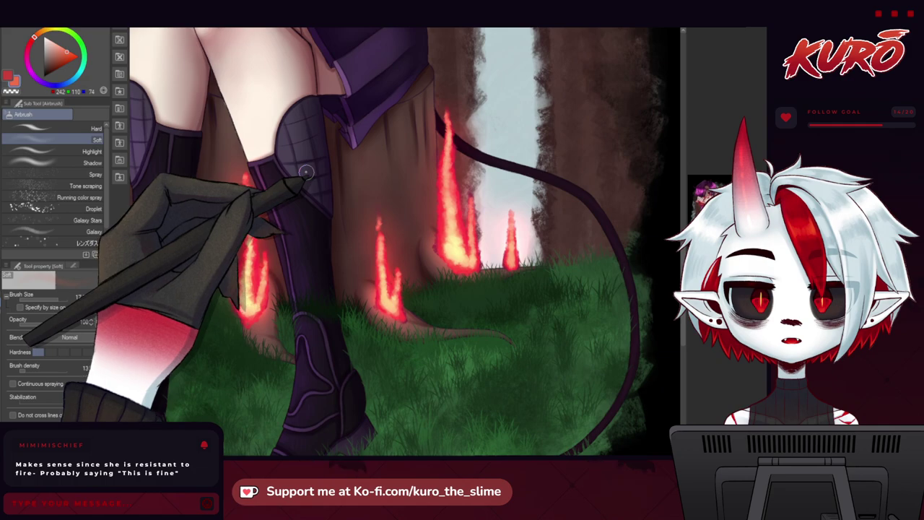
# Step: Airbrush a red (202, 64, 59) glow around the flames on the stump and roots at size 40, undoing the last two strokes
pyautogui.scroll(-1, 386, 244)
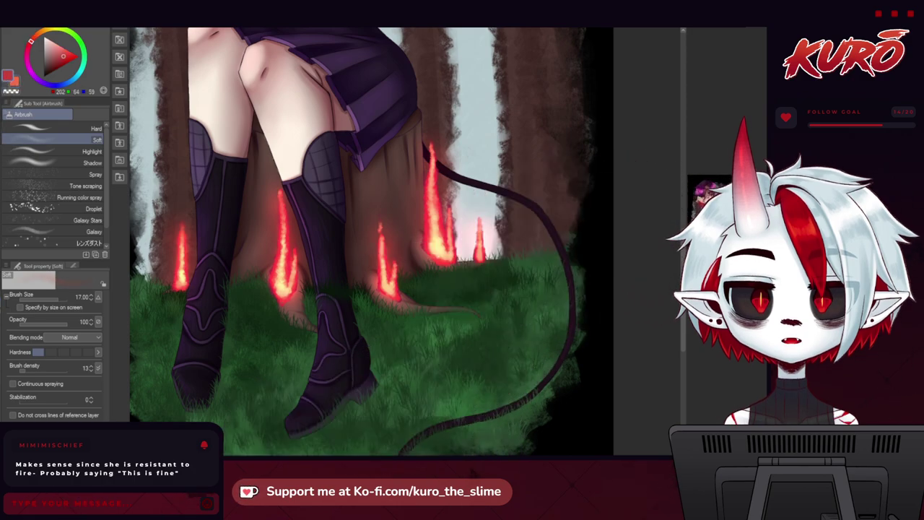
pyautogui.scroll(1, 424, 219)
pyautogui.press(']')
pyautogui.press(']')
pyautogui.press(']')
pyautogui.press(']')
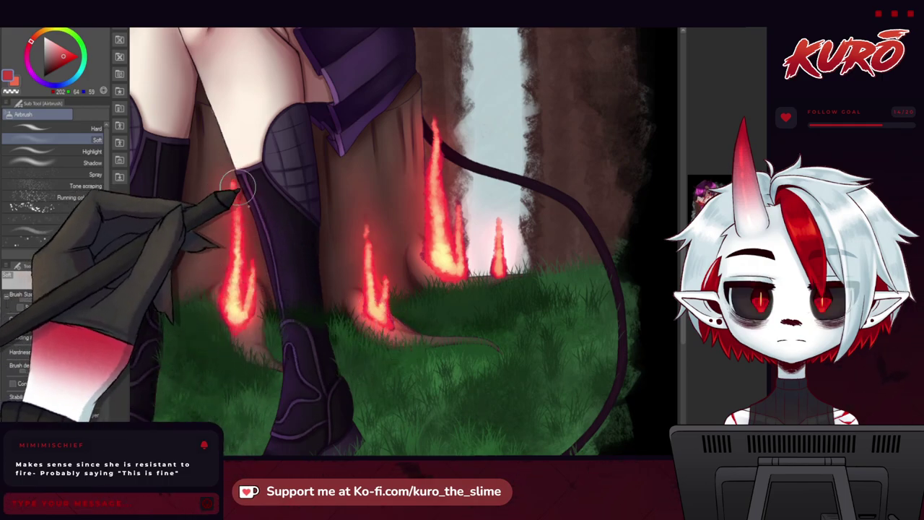
pyautogui.moveTo(144, 291)
pyautogui.mouseDown()
pyautogui.moveTo(400, 297)
pyautogui.moveTo(320, 265)
pyautogui.moveTo(176, 244)
pyautogui.mouseUp()
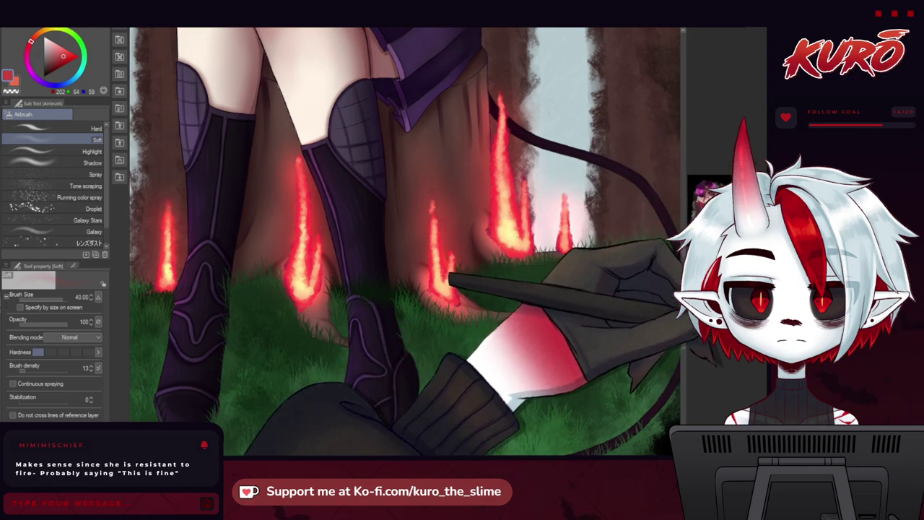
pyautogui.hotkey('ctrl', 'z')
pyautogui.hotkey('ctrl', 'z')
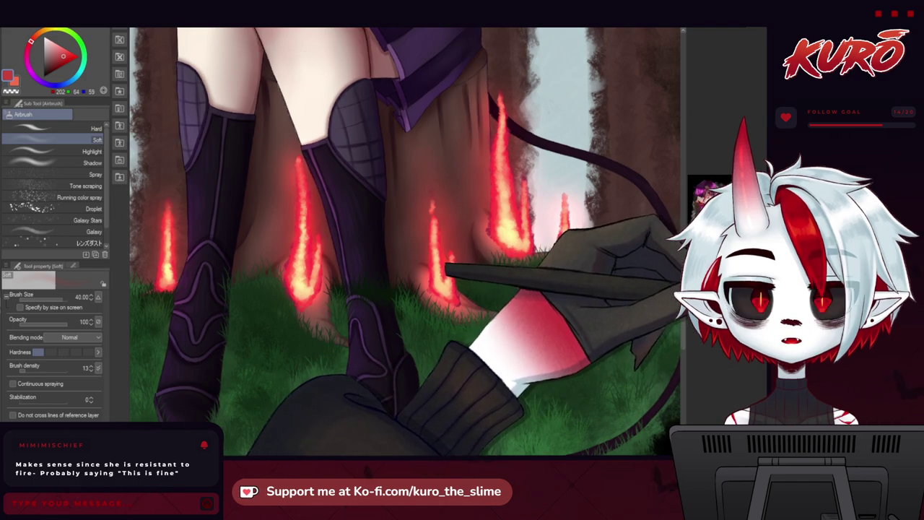
# Step: Examine the whole illustration and the face, using the transform frame to check which area the current layer covers
pyautogui.scroll(-2, 415, 410)
pyautogui.scroll(-1, 412, 416)
pyautogui.scroll(2, 355, 85)
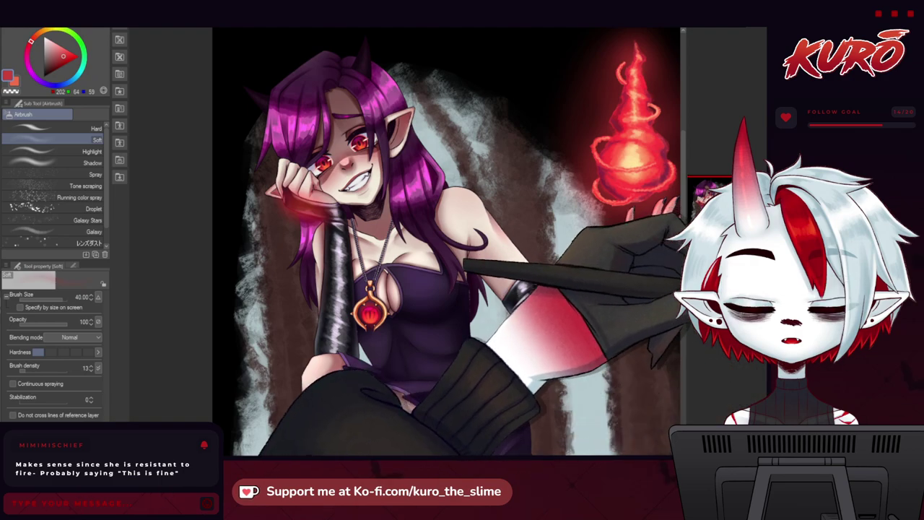
pyautogui.scroll(-4, 359, 114)
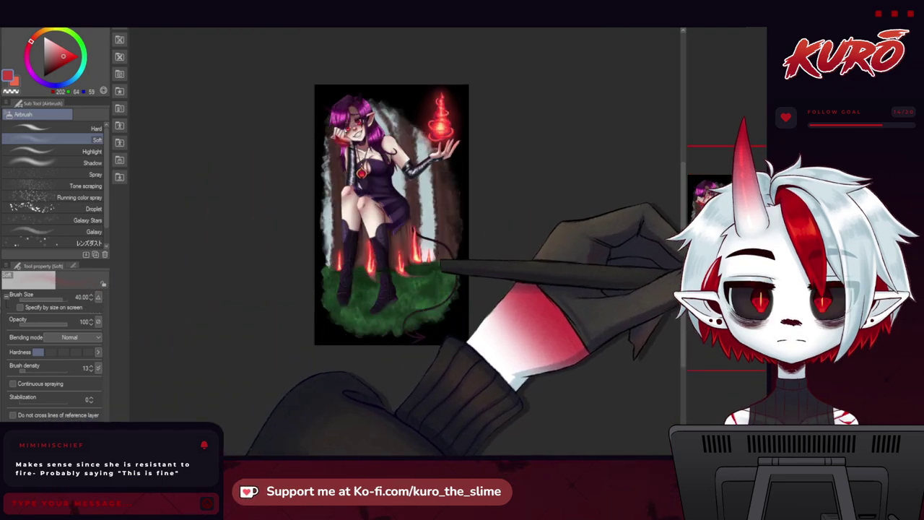
pyautogui.hotkey('ctrl', 't')
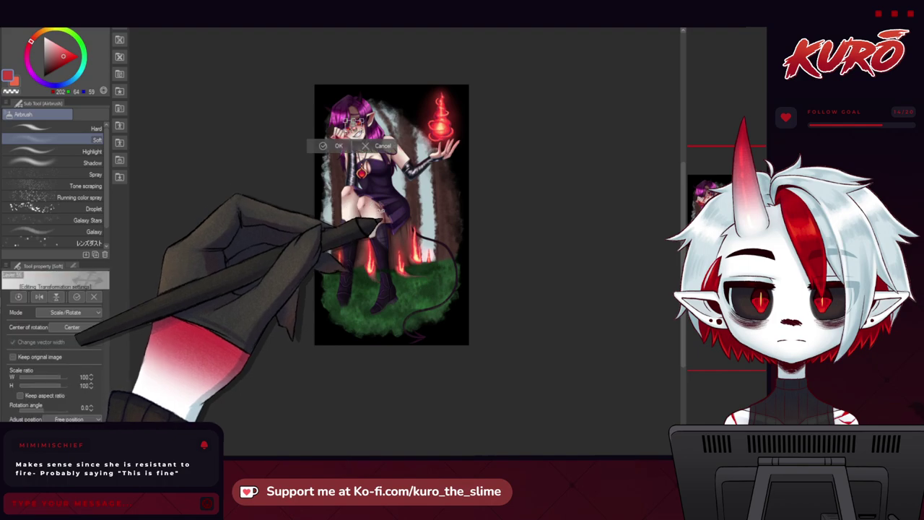
pyautogui.press('Return')
pyautogui.scroll(5, 362, 145)
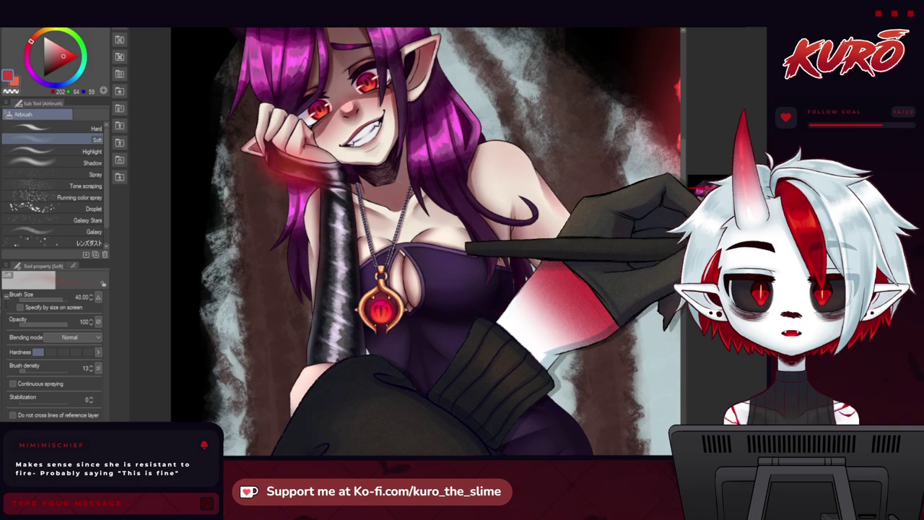
pyautogui.scroll(3, 433, 238)
pyautogui.hotkey('ctrl', 't')
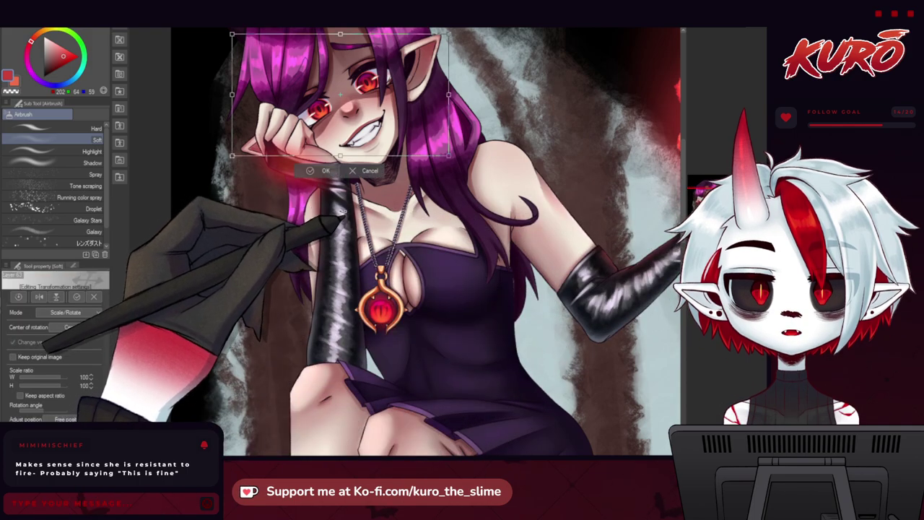
pyautogui.scroll(2, 433, 239)
pyautogui.scroll(2, 434, 238)
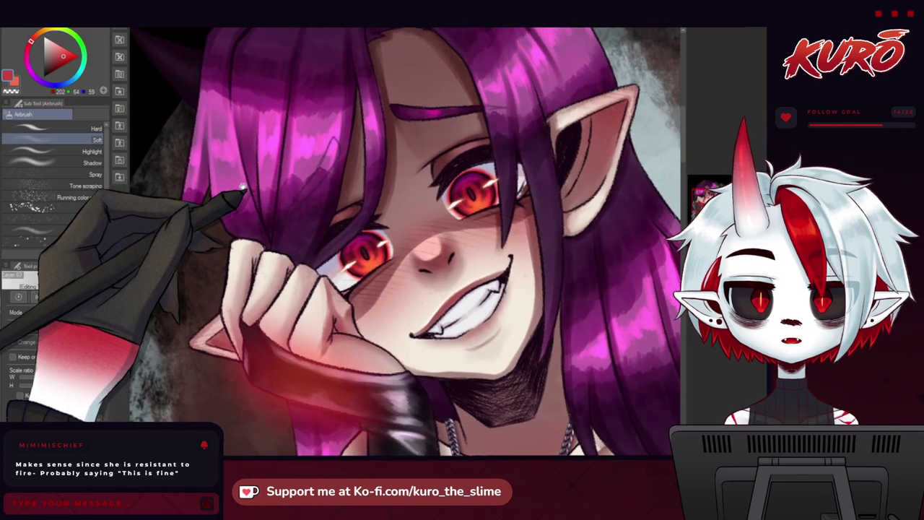
pyautogui.click(437, 373)
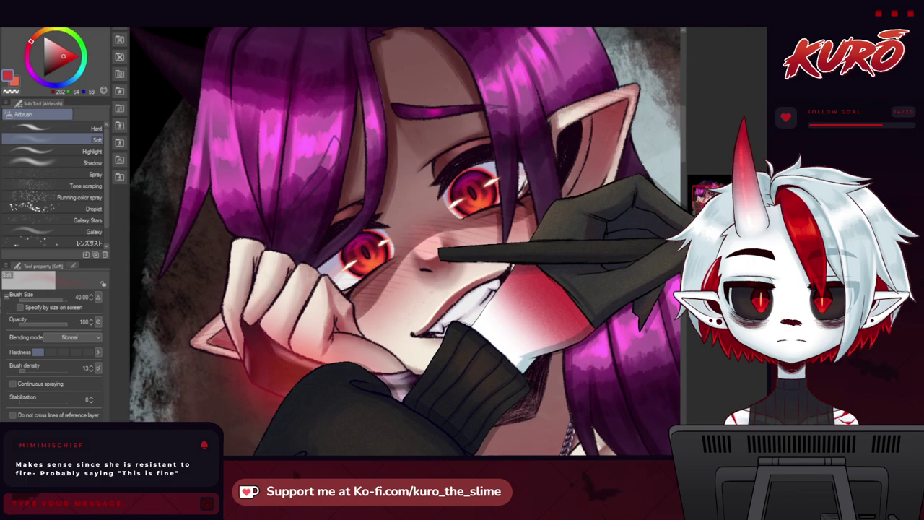
pyautogui.scroll(-2, 354, 97)
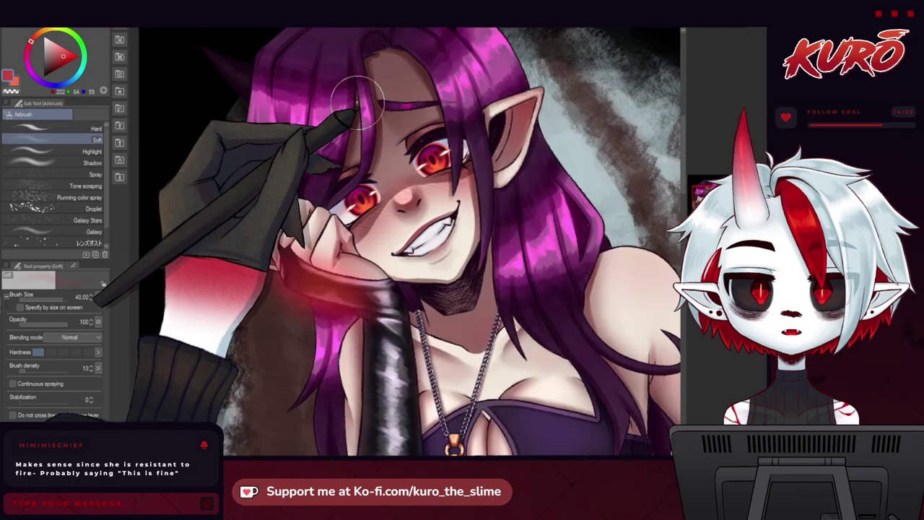
# Step: Set the airbrush size to 25 and examine the dress, the flames around the stump and both boots up close
pyautogui.moveTo(400, 293); pyautogui.dragTo(380, 242)
pyautogui.moveTo(414, 316); pyautogui.dragTo(359, 241)
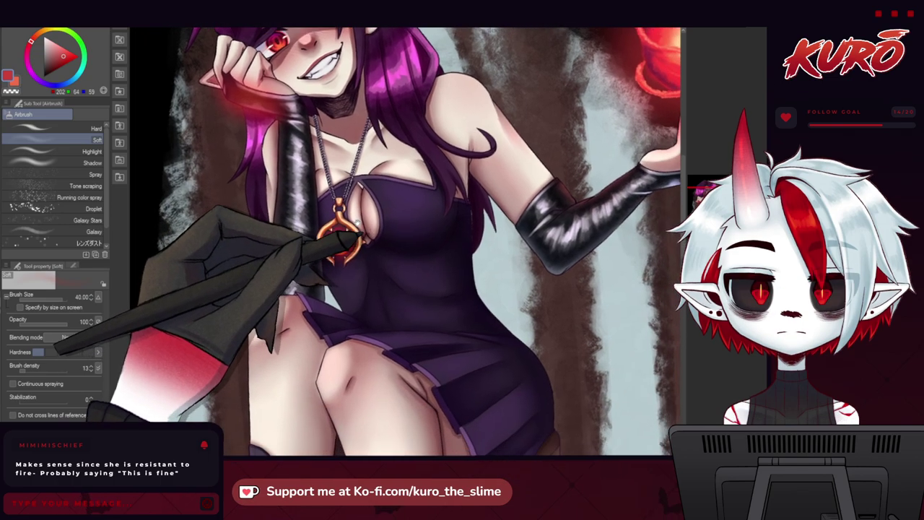
pyautogui.moveTo(396, 284); pyautogui.dragTo(338, 195)
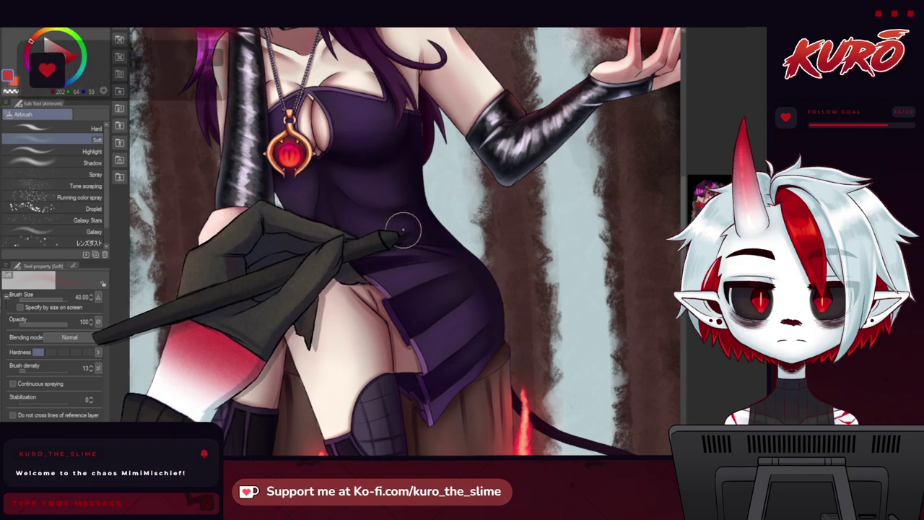
pyautogui.moveTo(426, 238); pyautogui.dragTo(296, 226)
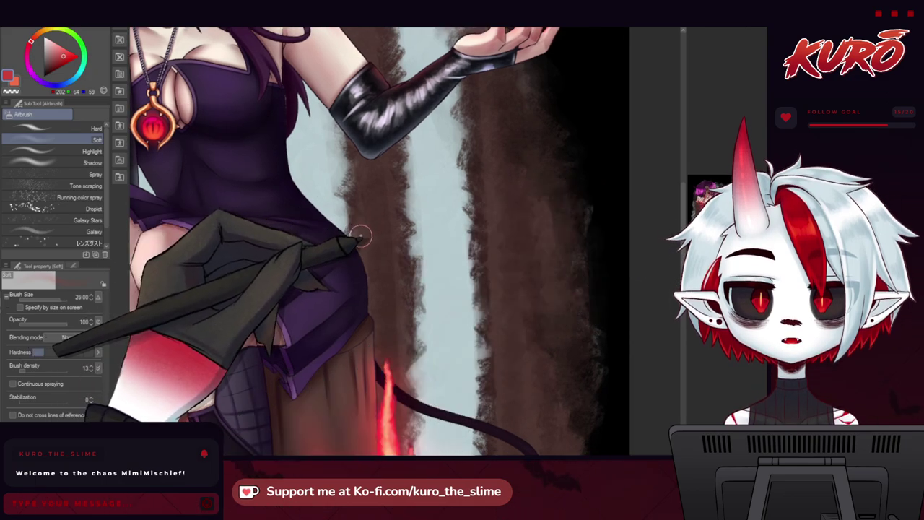
pyautogui.moveTo(314, 237); pyautogui.dragTo(308, 148)
pyautogui.scroll(1, 379, 151)
pyautogui.scroll(1, 384, 155)
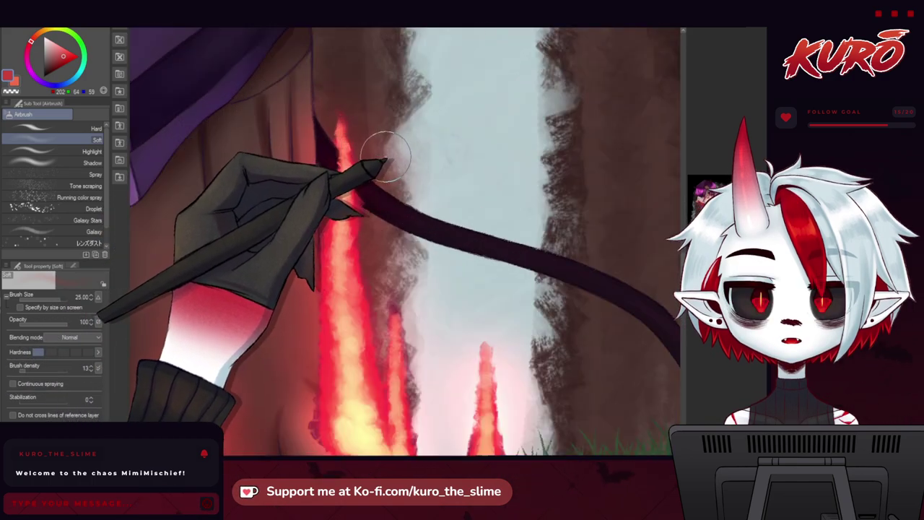
pyautogui.scroll(-1, 383, 154)
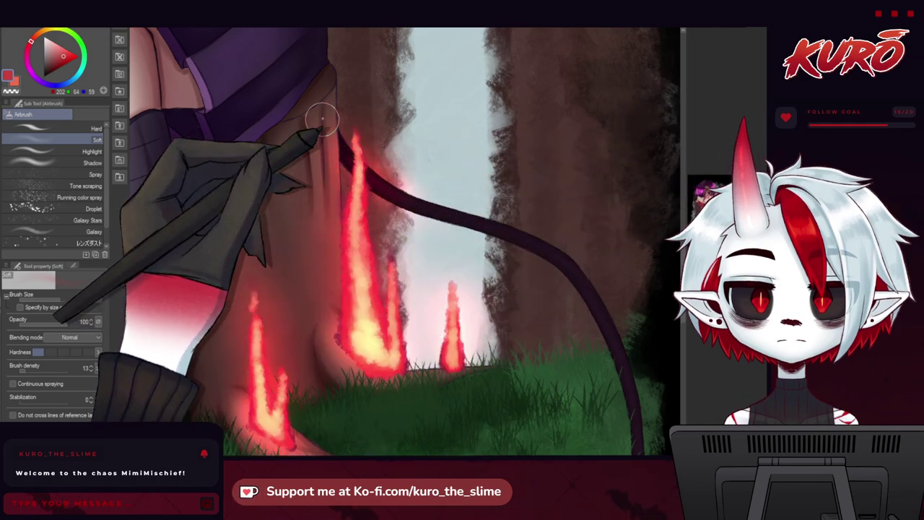
pyautogui.moveTo(215, 177); pyautogui.dragTo(490, 269)
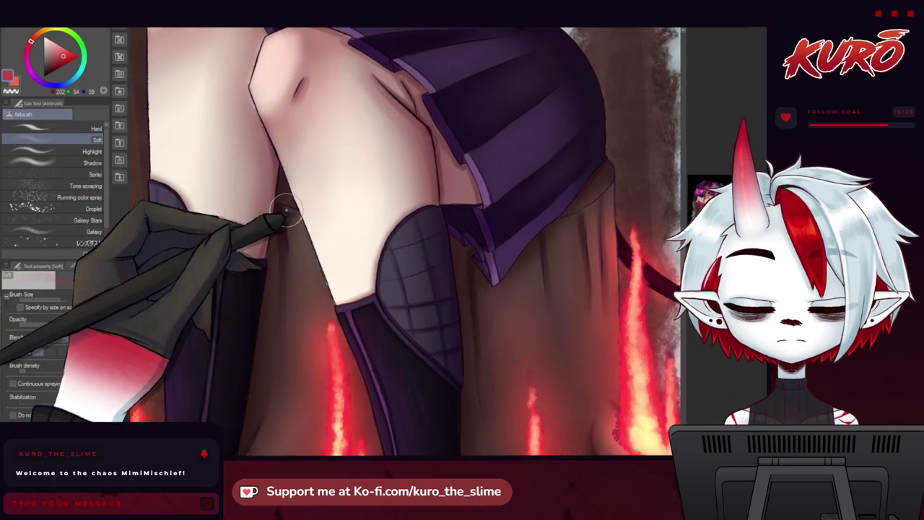
pyautogui.moveTo(327, 330); pyautogui.dragTo(304, 195)
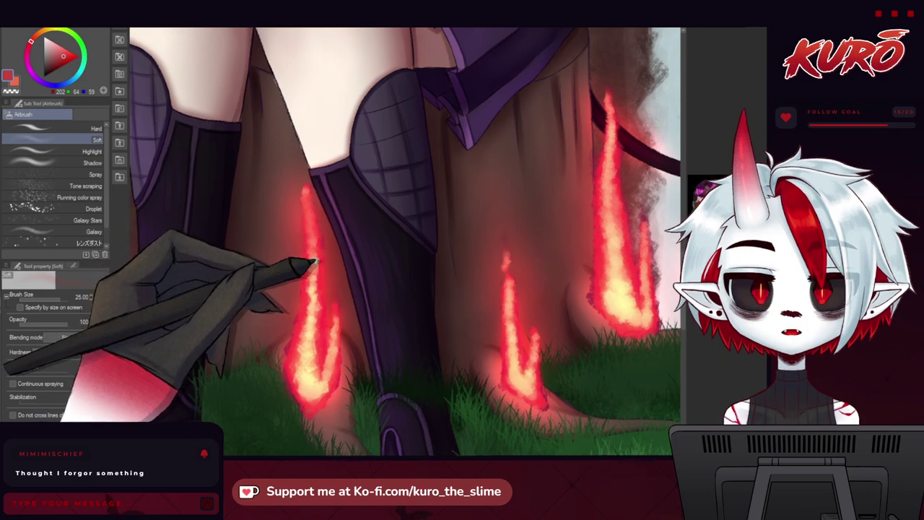
pyautogui.moveTo(349, 257); pyautogui.dragTo(330, 208)
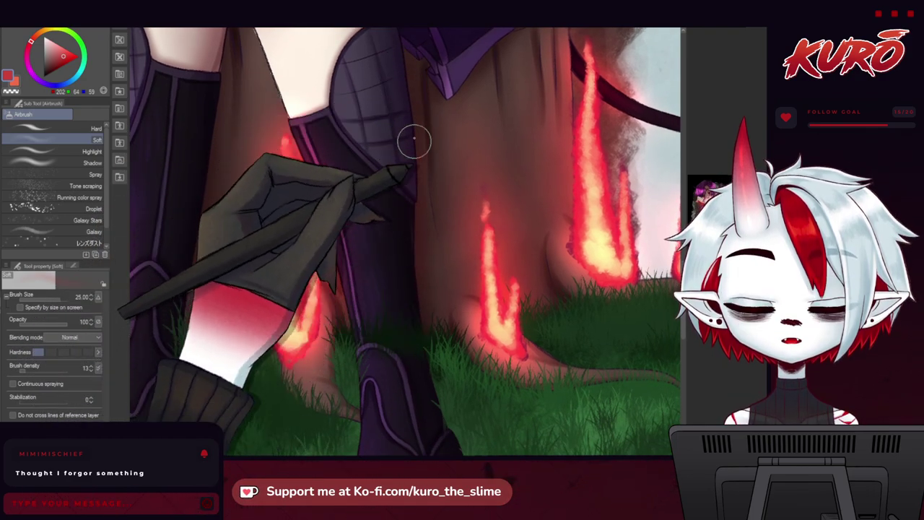
pyautogui.moveTo(166, 165); pyautogui.dragTo(436, 236)
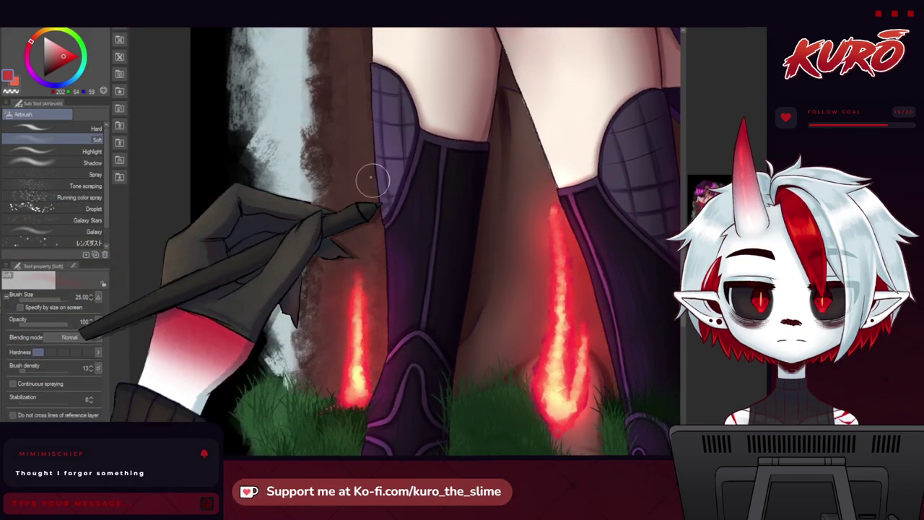
pyautogui.scroll(-3, 376, 192)
pyautogui.moveTo(407, 123); pyautogui.dragTo(221, 343)
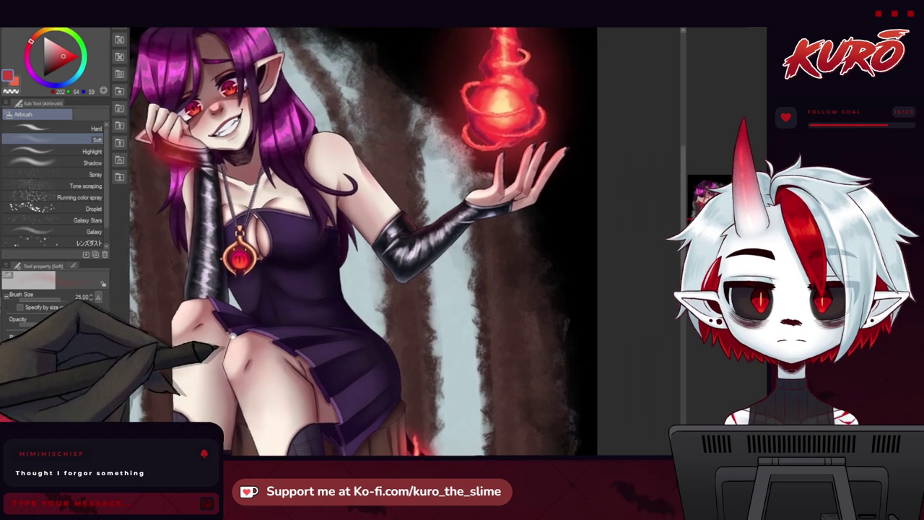
# Step: Airbrush red (202, 64, 59) light at size 25 along the fingers of the raised hand below the floating flame
pyautogui.scroll(3, 521, 132)
pyautogui.moveTo(551, 146); pyautogui.dragTo(535, 187)
pyautogui.moveTo(581, 144); pyautogui.dragTo(556, 214)
pyautogui.moveTo(484, 170)
pyautogui.mouseDown()
pyautogui.moveTo(468, 234)
pyautogui.moveTo(415, 253)
pyautogui.moveTo(508, 217)
pyautogui.moveTo(511, 186)
pyautogui.moveTo(487, 239)
pyautogui.mouseUp()
# Step: Check the red light on the girl, skirt, stump and grass, from close-up to the whole illustration
pyautogui.moveTo(154, 171); pyautogui.dragTo(361, 241)
pyautogui.scroll(-2, 366, 245)
pyautogui.moveTo(164, 200); pyautogui.dragTo(187, 193)
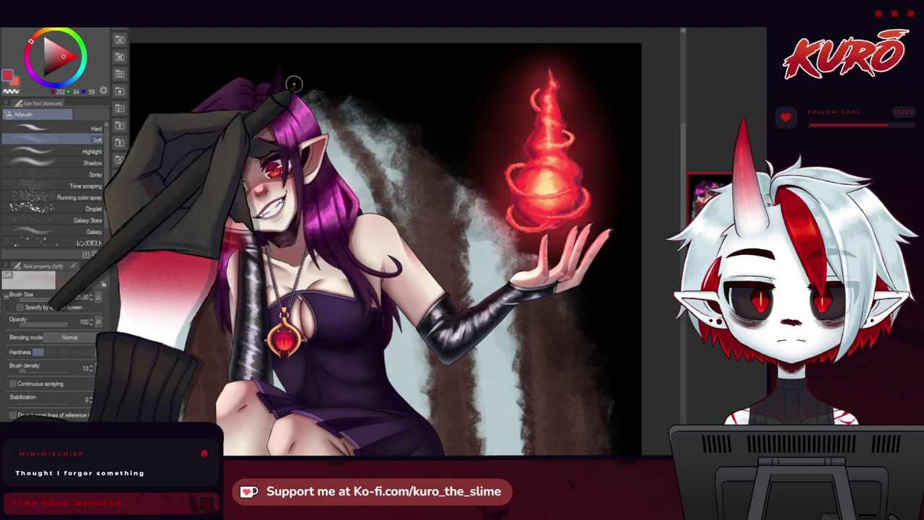
pyautogui.moveTo(333, 240); pyautogui.dragTo(306, 168)
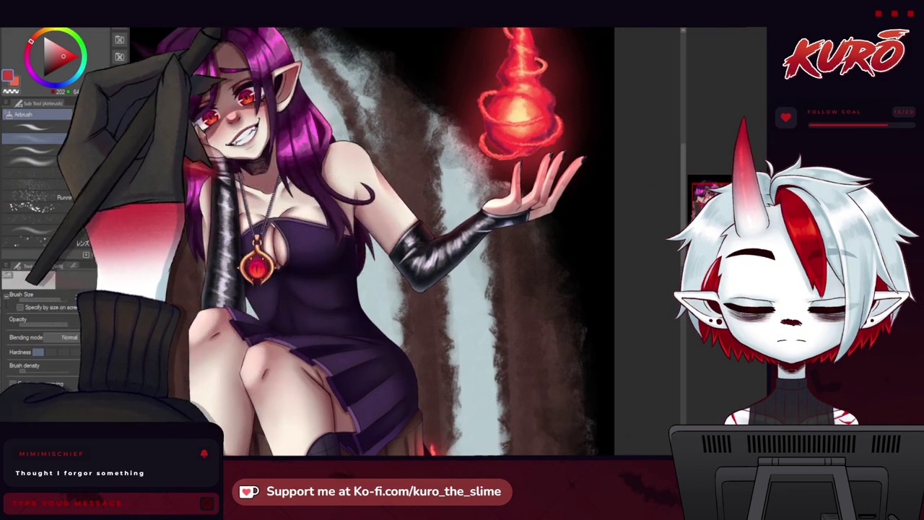
pyautogui.moveTo(327, 273); pyautogui.dragTo(274, 92)
pyautogui.moveTo(258, 216); pyautogui.dragTo(298, 118)
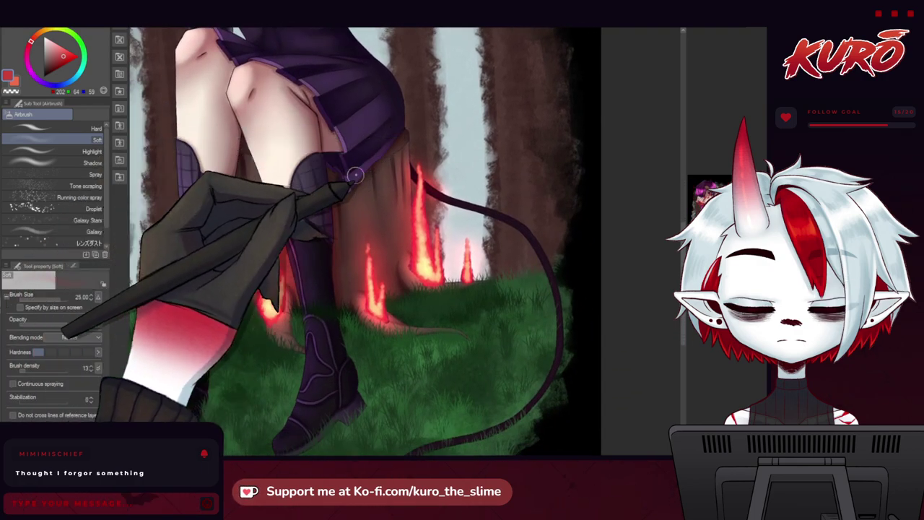
pyautogui.scroll(3, 347, 187)
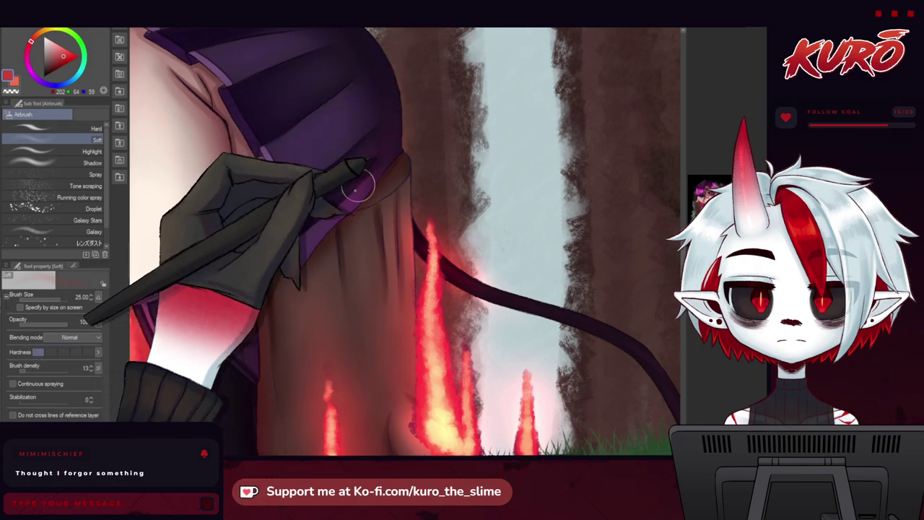
pyautogui.moveTo(340, 260); pyautogui.dragTo(292, 197)
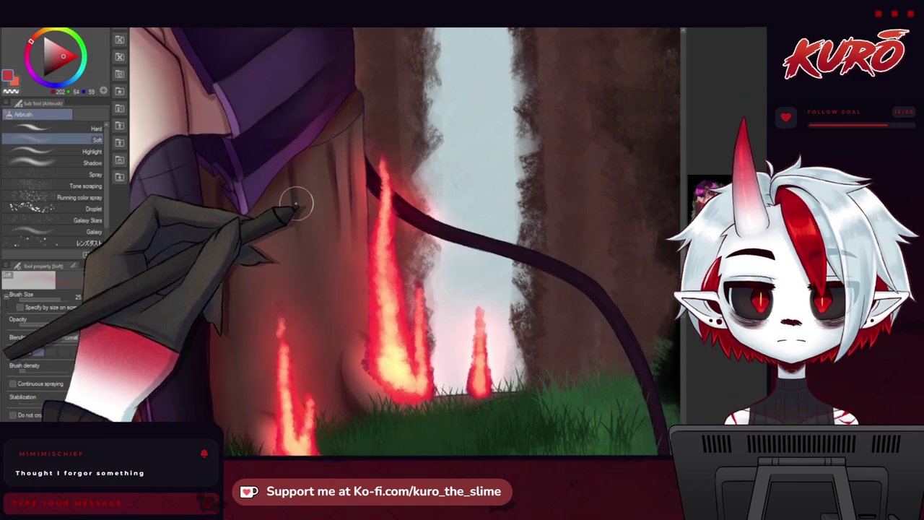
pyautogui.scroll(-4, 275, 211)
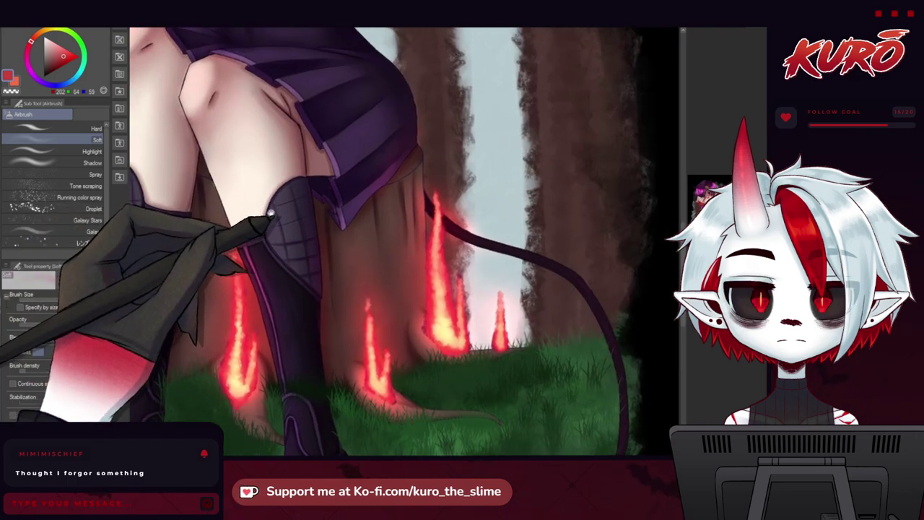
pyautogui.scroll(-3, 269, 213)
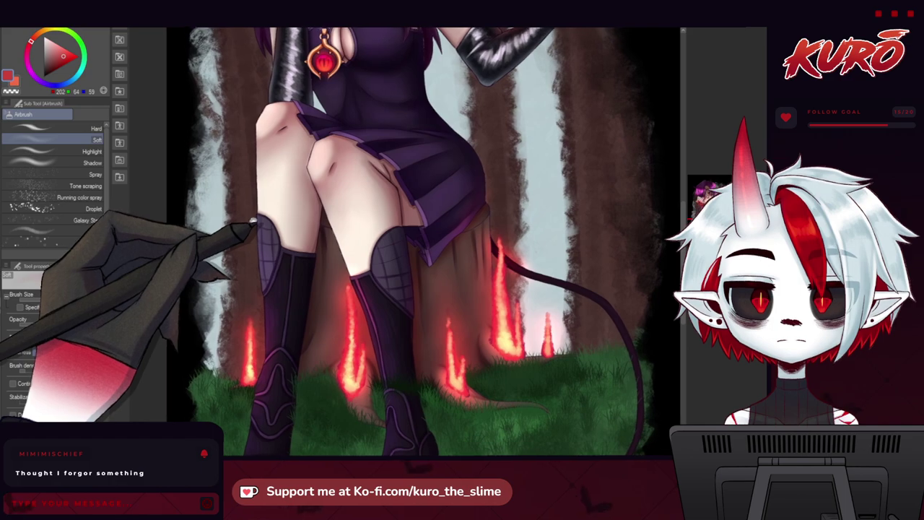
pyautogui.moveTo(254, 221); pyautogui.dragTo(180, 109)
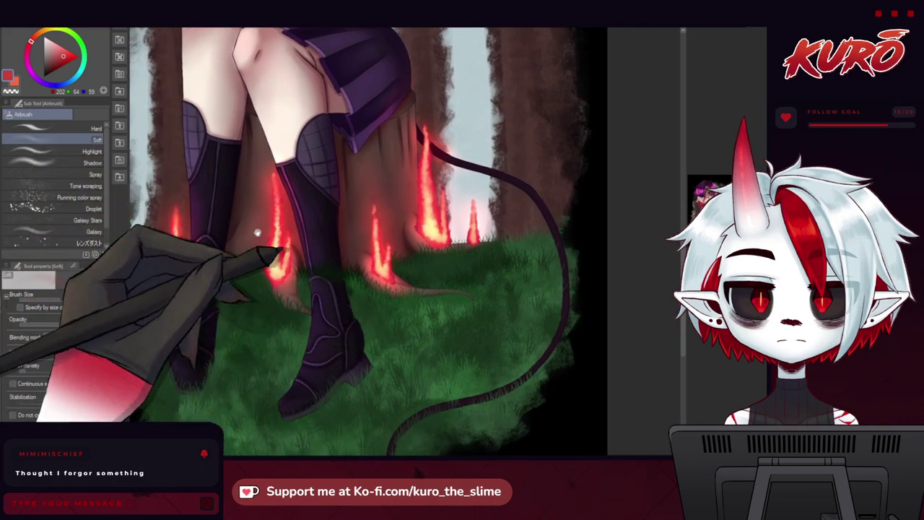
pyautogui.scroll(-5, 267, 240)
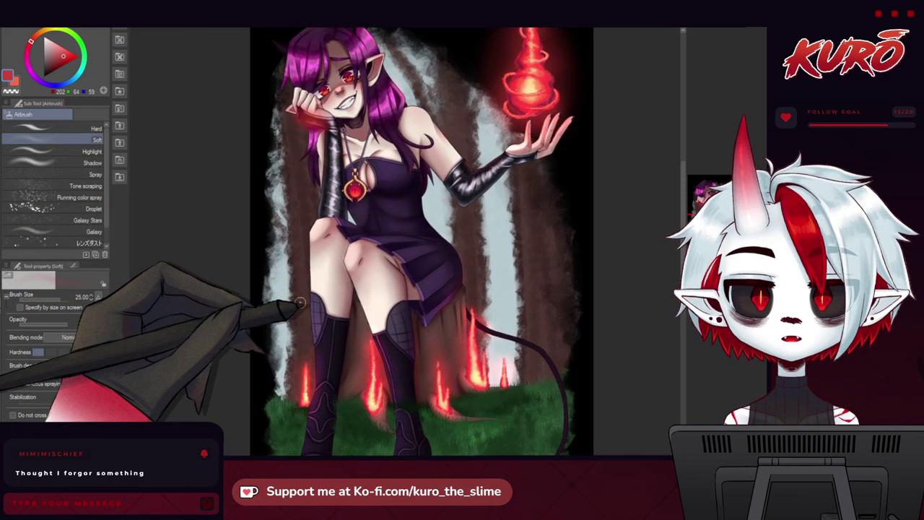
pyautogui.scroll(-2, 206, 153)
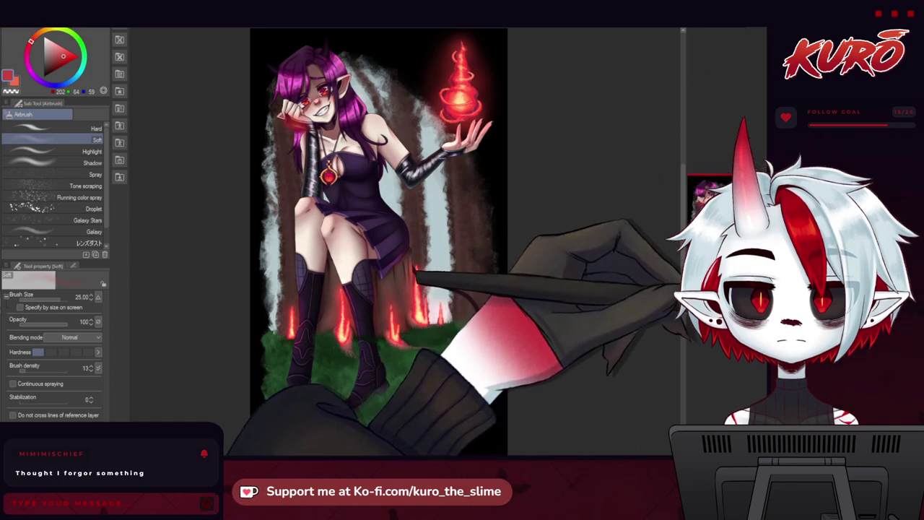
pyautogui.hotkey('ctrl', 'z')
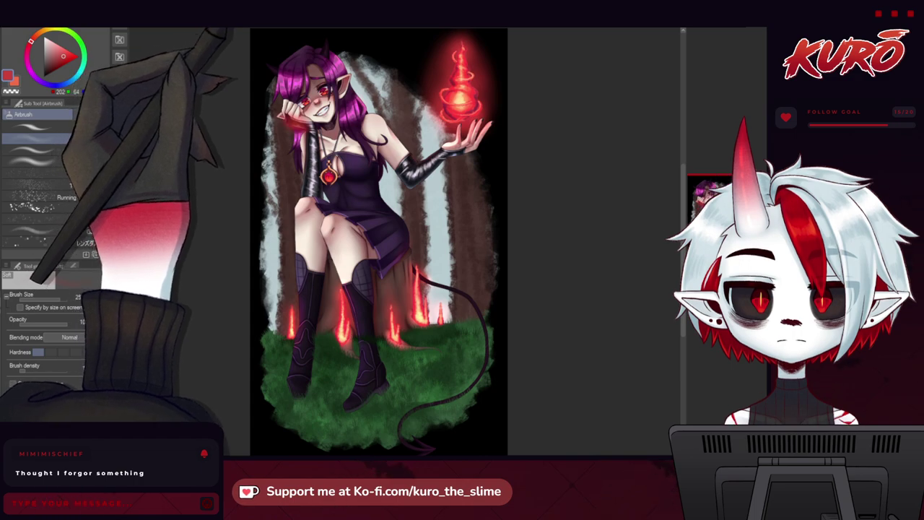
pyautogui.press('Delete')
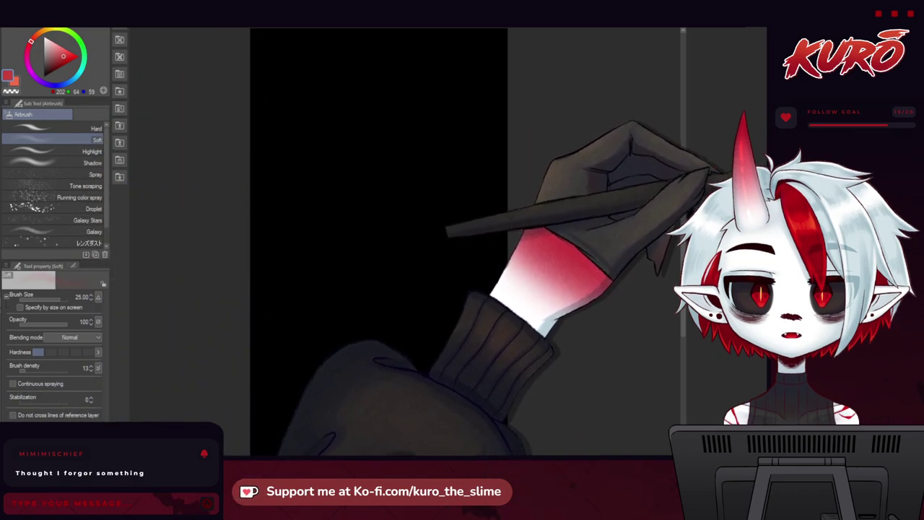
pyautogui.hotkey('ctrl', 'z')
pyautogui.hotkey('ctrl', 'y')
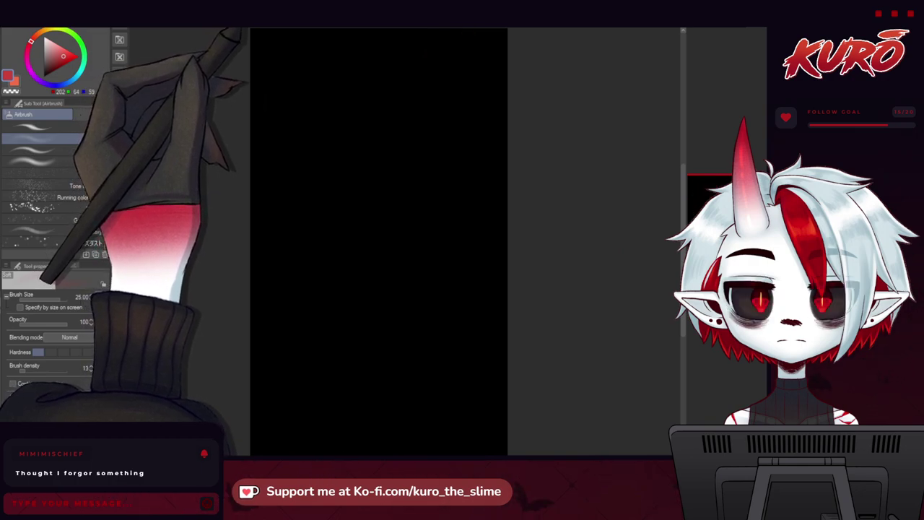
pyautogui.hotkey('ctrl', 'z')
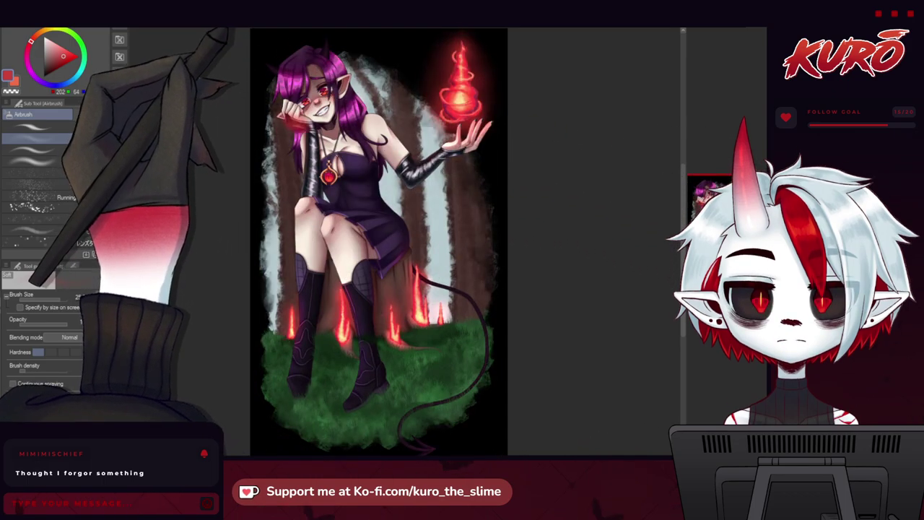
# Step: Examine the illustration's colours and glow from the face and pendant down to the legs and stump flames
pyautogui.click(697, 394)
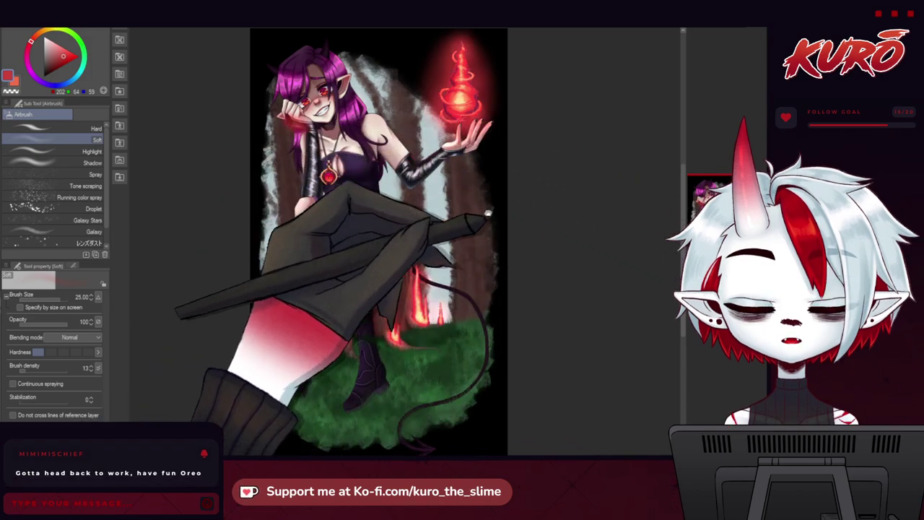
pyautogui.moveTo(489, 214); pyautogui.dragTo(501, 223)
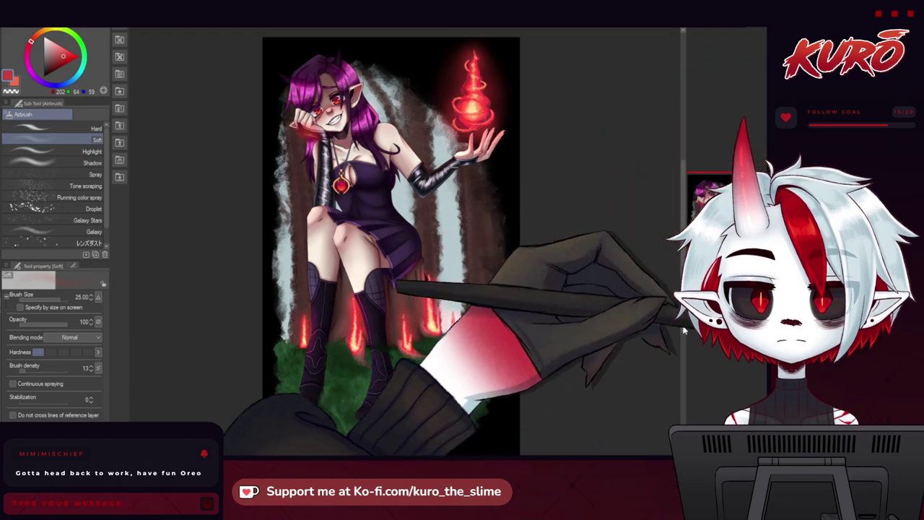
pyautogui.scroll(3, 333, 102)
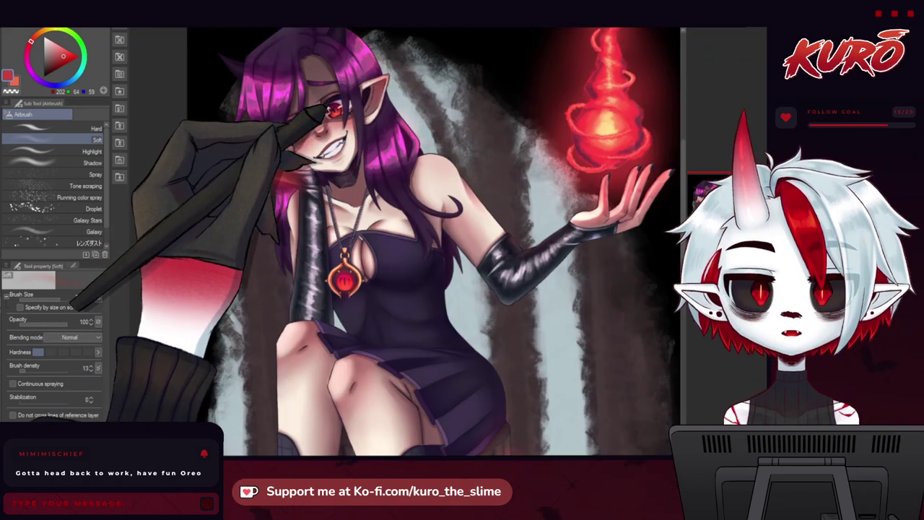
pyautogui.moveTo(227, 224); pyautogui.dragTo(278, 146)
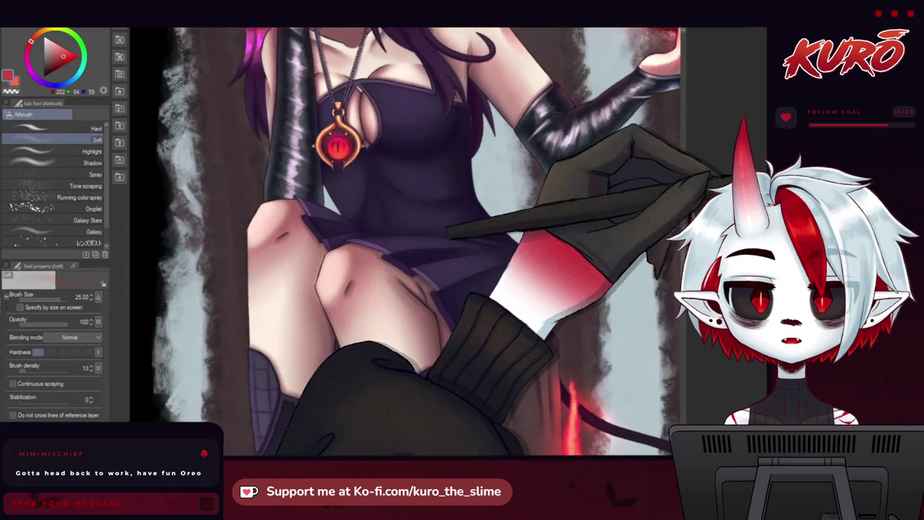
pyautogui.moveTo(279, 146); pyautogui.dragTo(262, 350)
pyautogui.moveTo(492, 275); pyautogui.dragTo(324, 154)
pyautogui.scroll(-1, 323, 150)
pyautogui.scroll(-5, 347, 238)
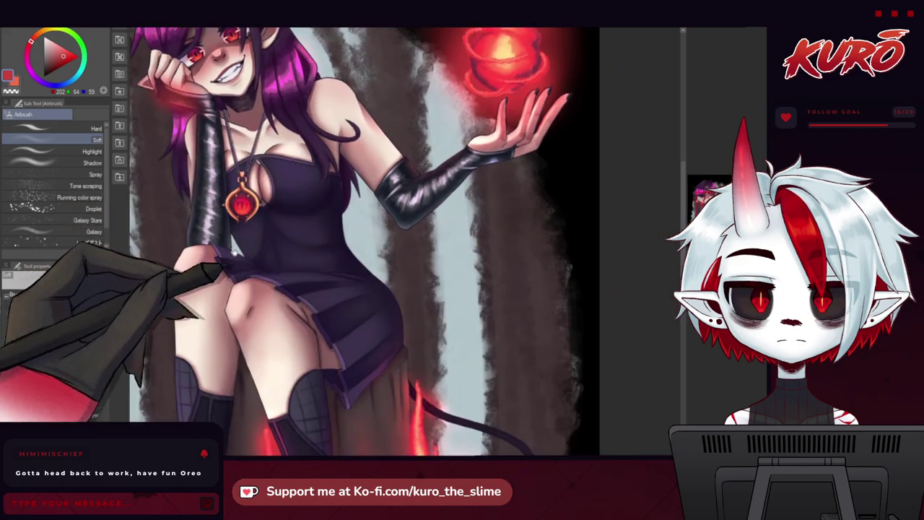
pyautogui.scroll(4, 370, 307)
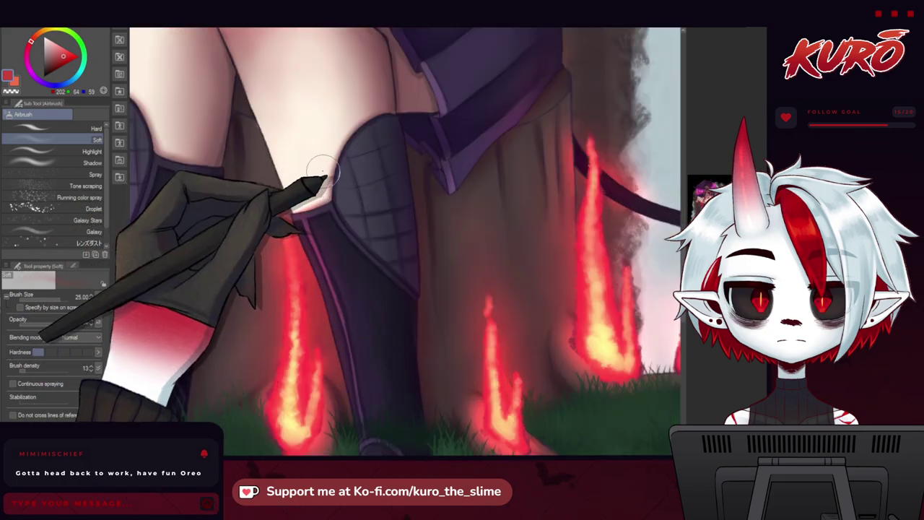
pyautogui.scroll(-4, 370, 307)
pyautogui.moveTo(289, 79); pyautogui.dragTo(310, 404)
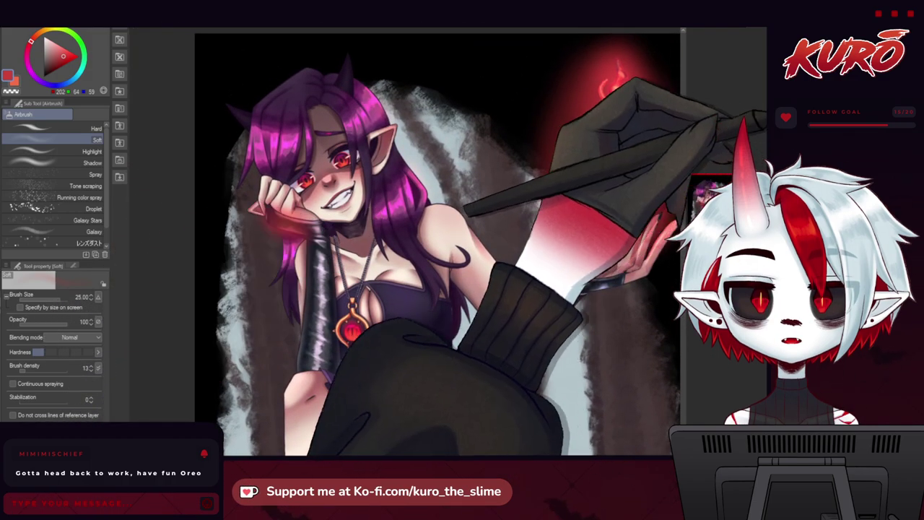
# Step: Compare the illustration with and without the last colour and contrast change by undoing and redoing it
pyautogui.hotkey('ctrl', 'z')
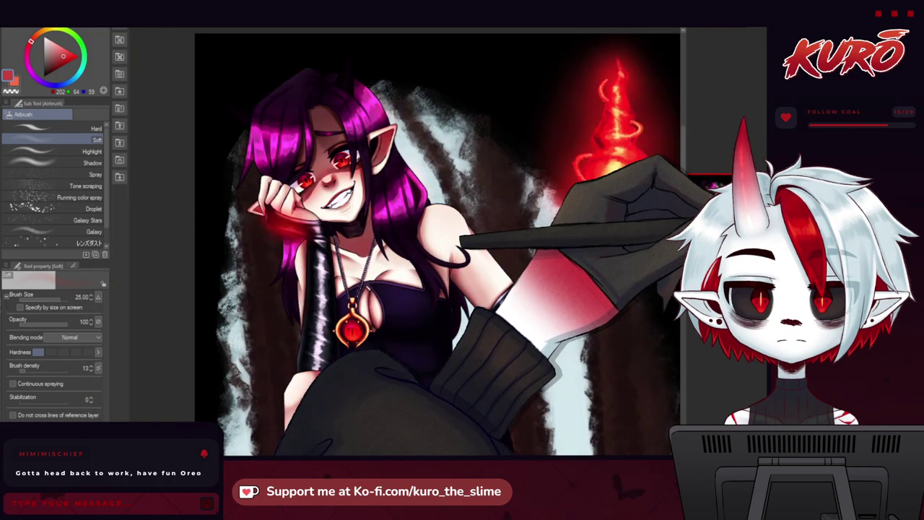
pyautogui.hotkey('ctrl', 'y')
pyautogui.hotkey('ctrl', 'z')
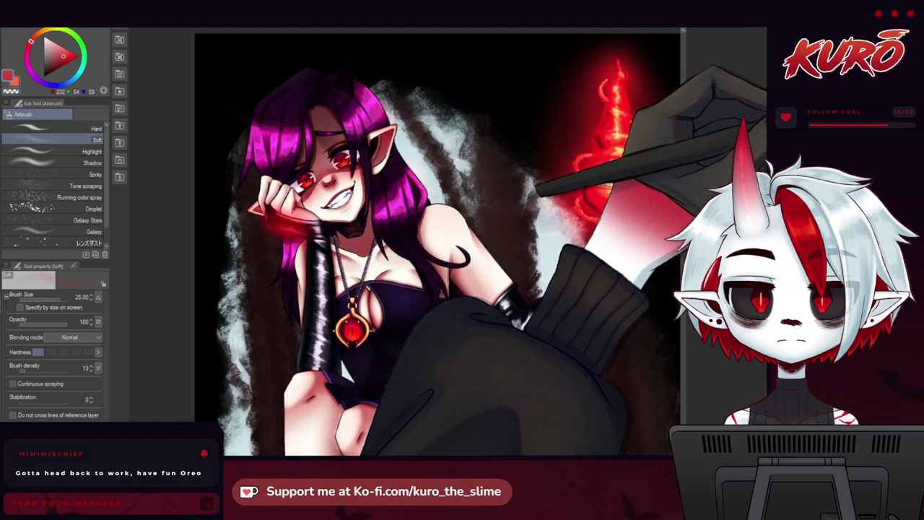
pyautogui.hotkey('ctrl', 'y')
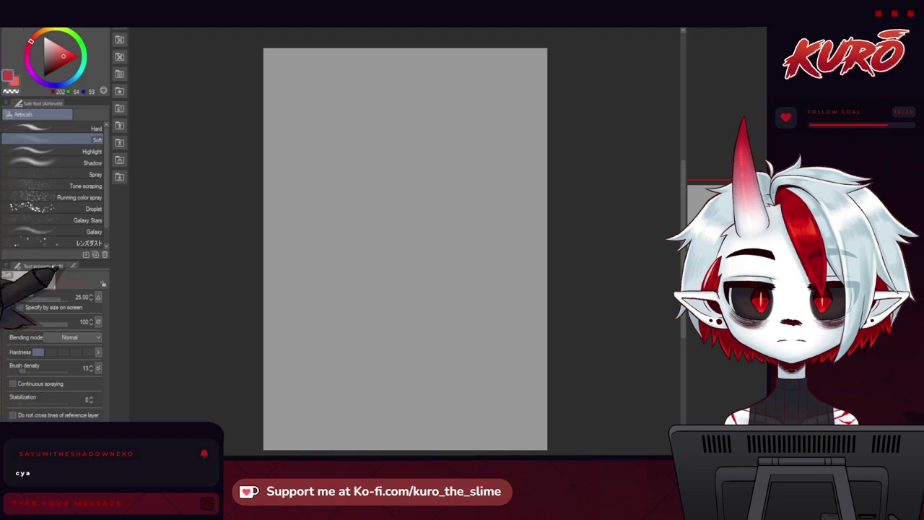
# Step: Enlarge the blank grey canvas and bring its right edge inward to give it a portrait format
pyautogui.hotkey('ctrl', 't')
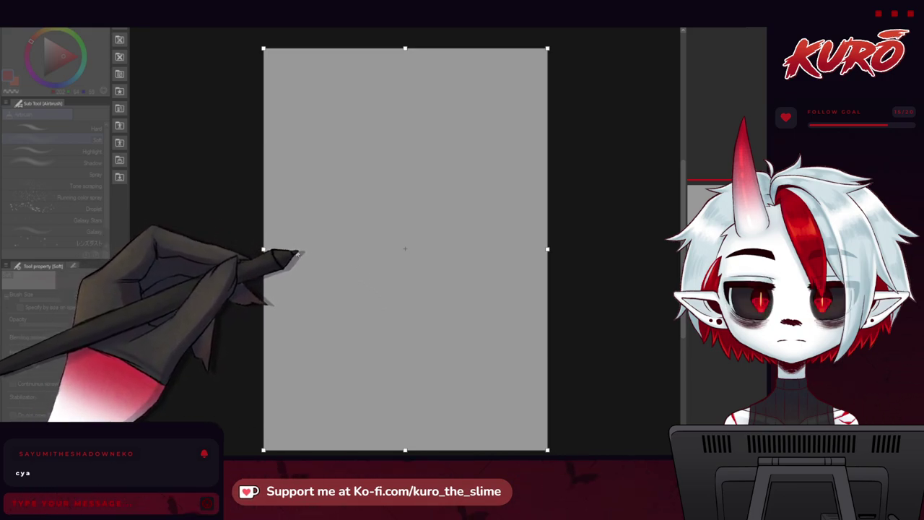
pyautogui.write('0')
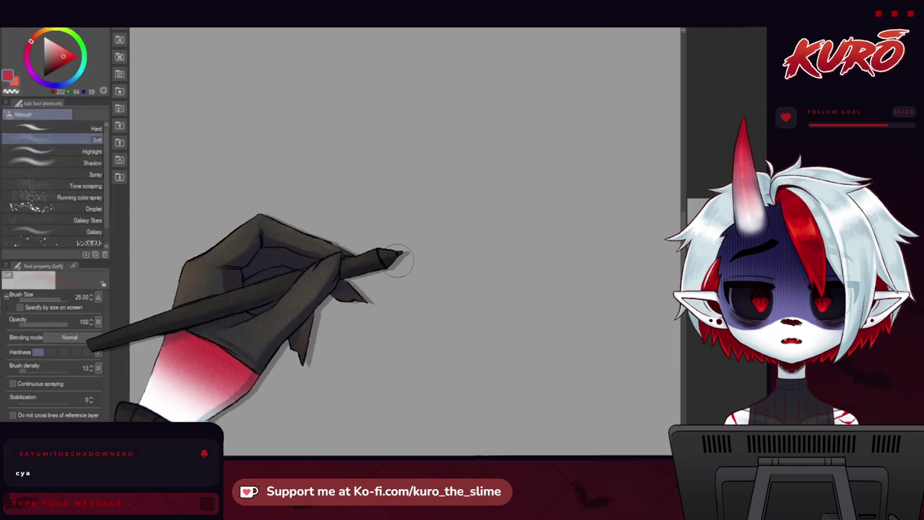
pyautogui.scroll(-5, 351, 264)
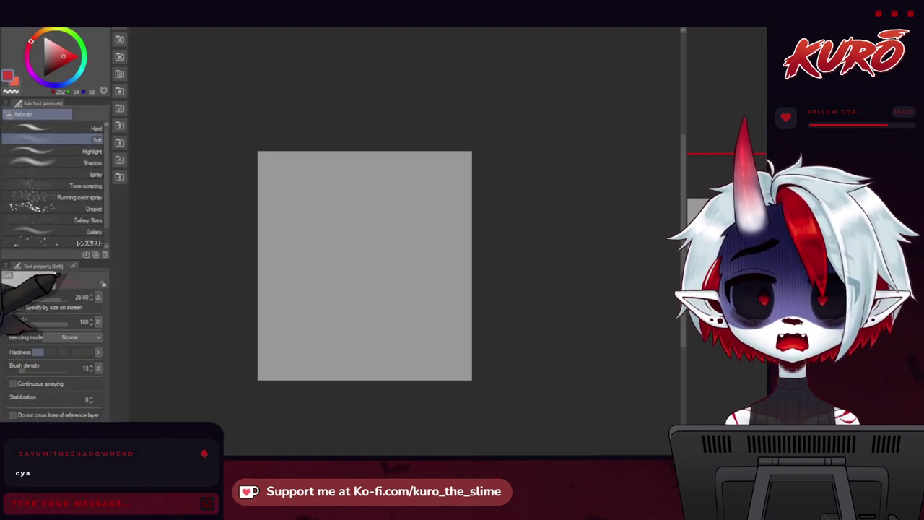
pyautogui.click(160, 289)
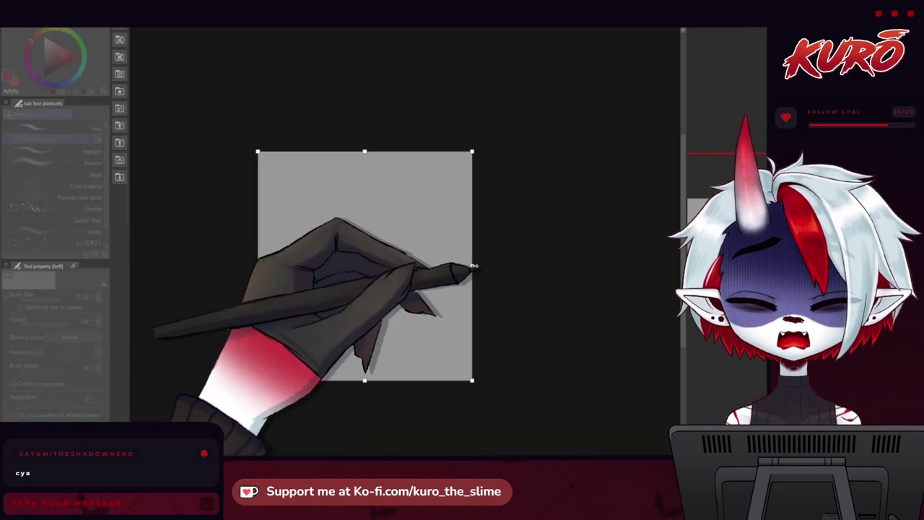
pyautogui.moveTo(472, 265); pyautogui.dragTo(428, 267)
pyautogui.press('Return')
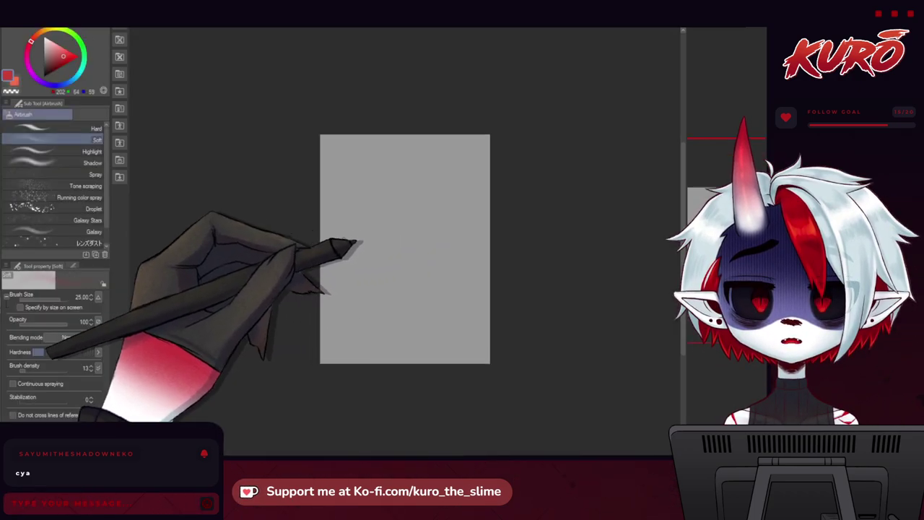
pyautogui.moveTo(322, 244); pyautogui.dragTo(259, 262)
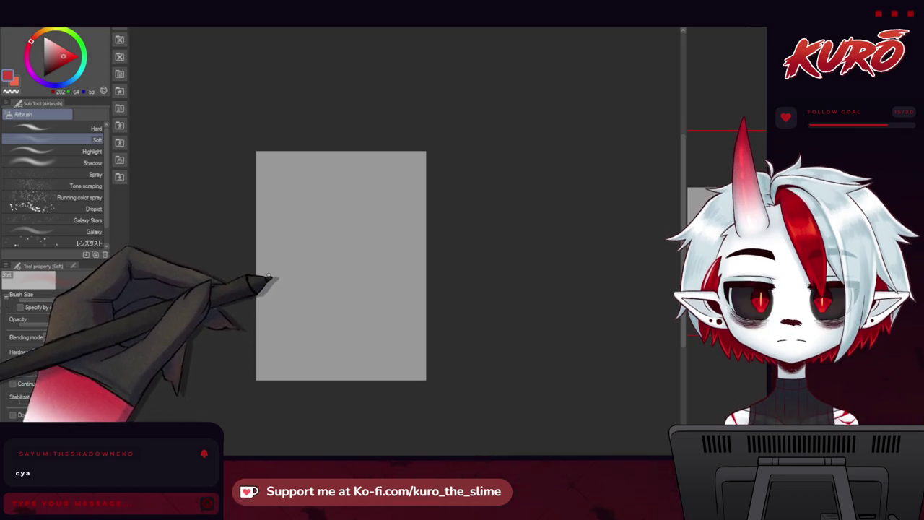
pyautogui.moveTo(341, 266); pyautogui.dragTo(366, 241)
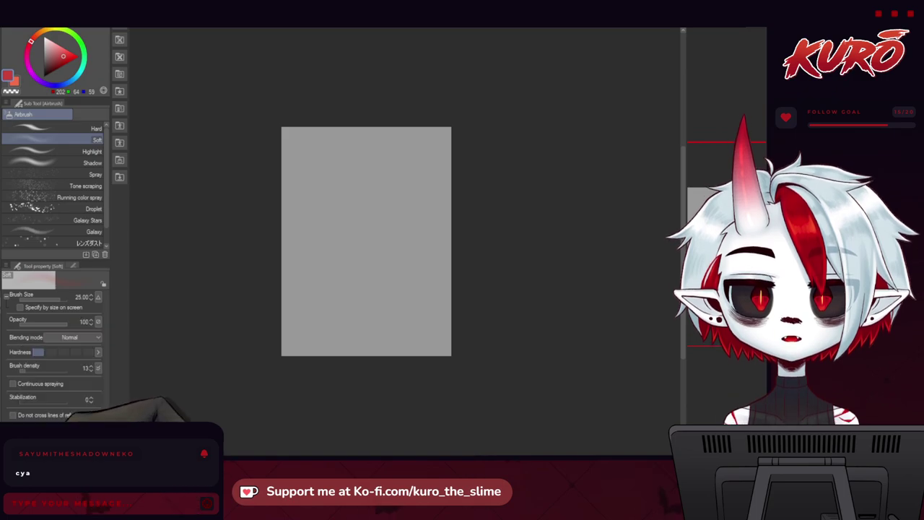
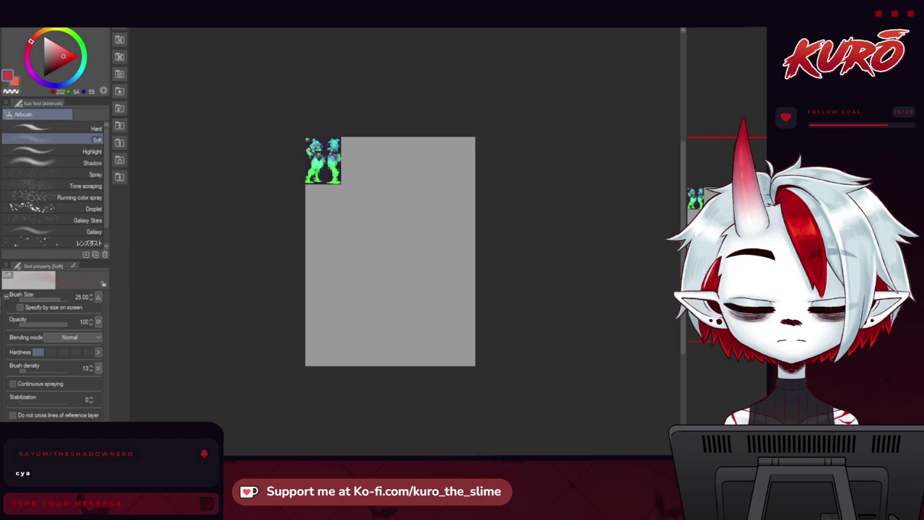
# Step: Set the drawing colour to muted green (64, 130, 55) and switch to the fgnfnfg 1 brush at size 8
pyautogui.moveTo(651, 271); pyautogui.dragTo(679, 274)
pyautogui.moveTo(460, 252); pyautogui.dragTo(654, 224)
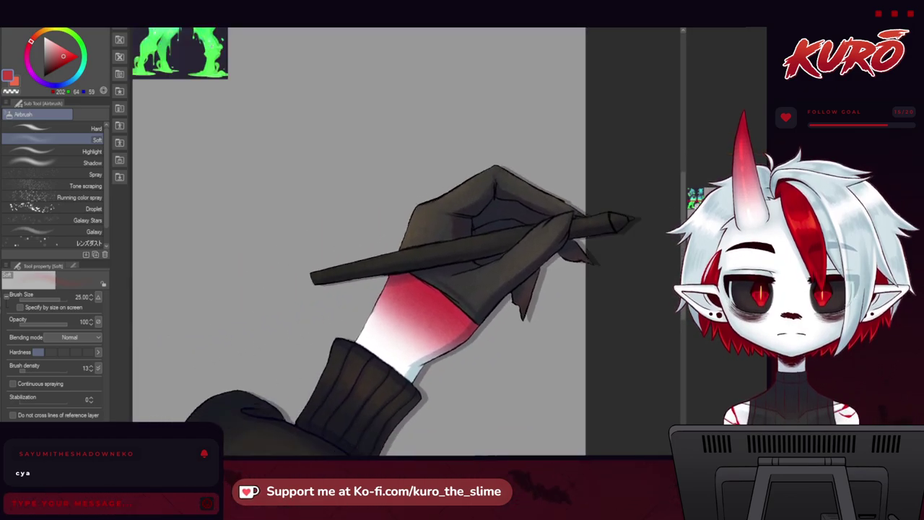
pyautogui.moveTo(586, 180); pyautogui.dragTo(530, 187)
pyautogui.click(43, 77)
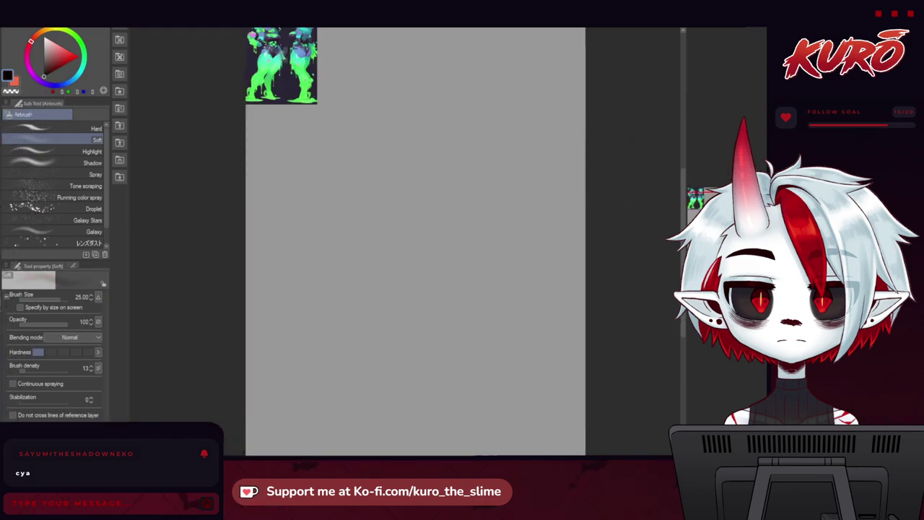
pyautogui.click(62, 60)
pyautogui.moveTo(66, 31); pyautogui.dragTo(79, 41)
pyautogui.click(54, 62)
pyautogui.press('b')
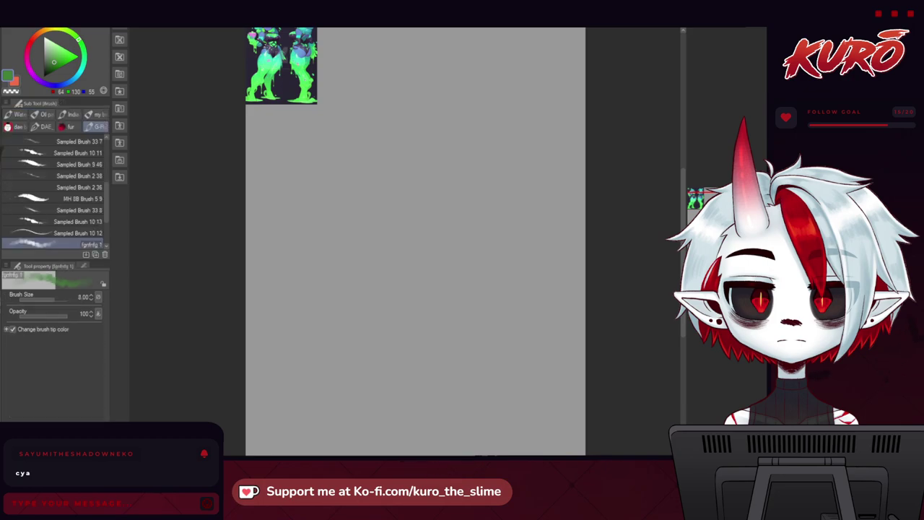
pyautogui.moveTo(399, 234); pyautogui.dragTo(363, 266)
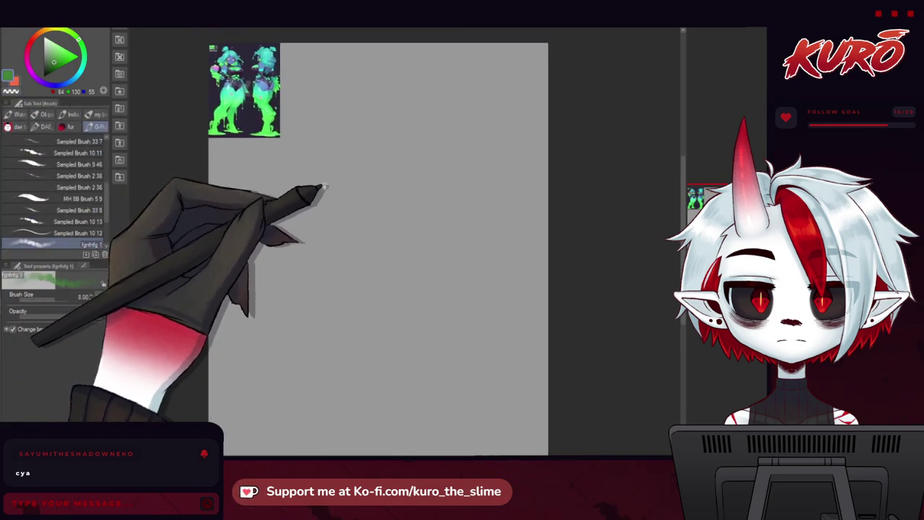
pyautogui.moveTo(325, 187); pyautogui.dragTo(328, 203)
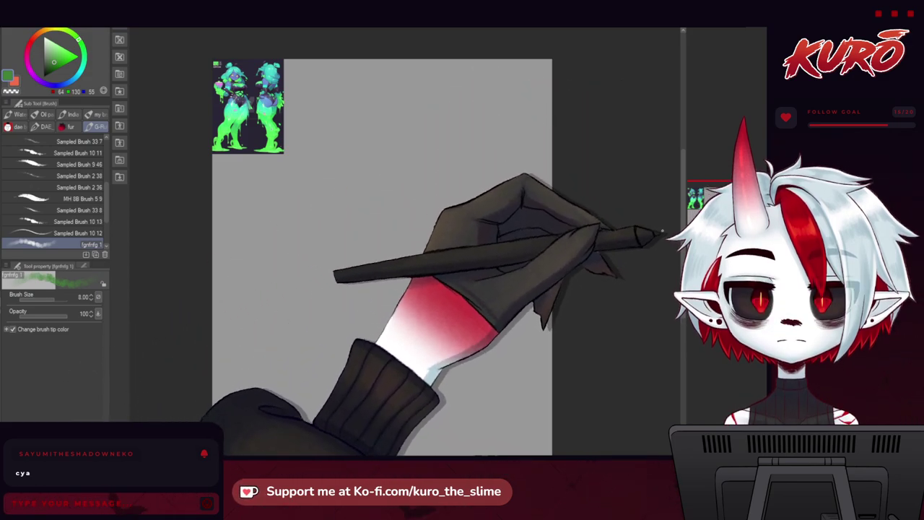
# Step: Sketch a loose green circle for the head with a vertical centre line beside the reference image
pyautogui.moveTo(679, 233)
pyautogui.mouseDown()
pyautogui.moveTo(706, 237)
pyautogui.moveTo(698, 238)
pyautogui.mouseUp()
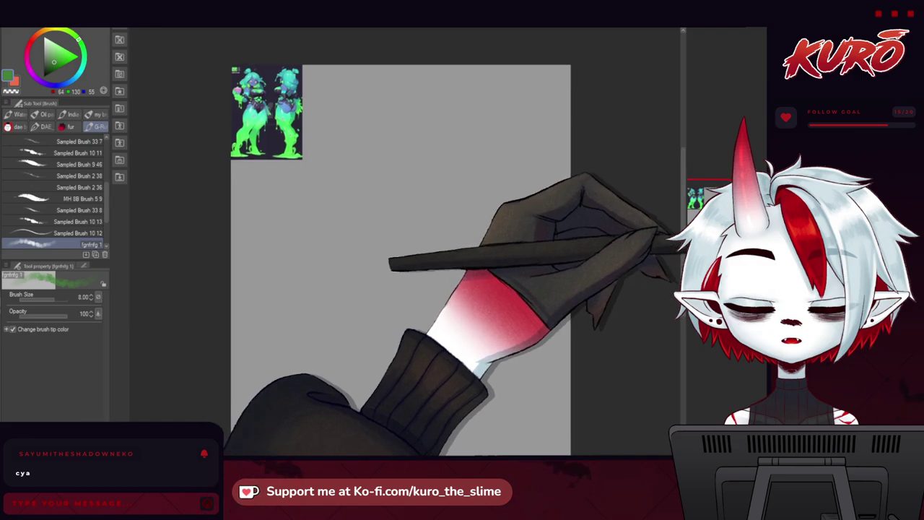
pyautogui.moveTo(421, 187)
pyautogui.mouseDown()
pyautogui.moveTo(436, 231)
pyautogui.moveTo(424, 246)
pyautogui.moveTo(379, 240)
pyautogui.moveTo(415, 174)
pyautogui.moveTo(406, 145)
pyautogui.moveTo(407, 237)
pyautogui.mouseUp()
pyautogui.moveTo(411, 152); pyautogui.dragTo(413, 231)
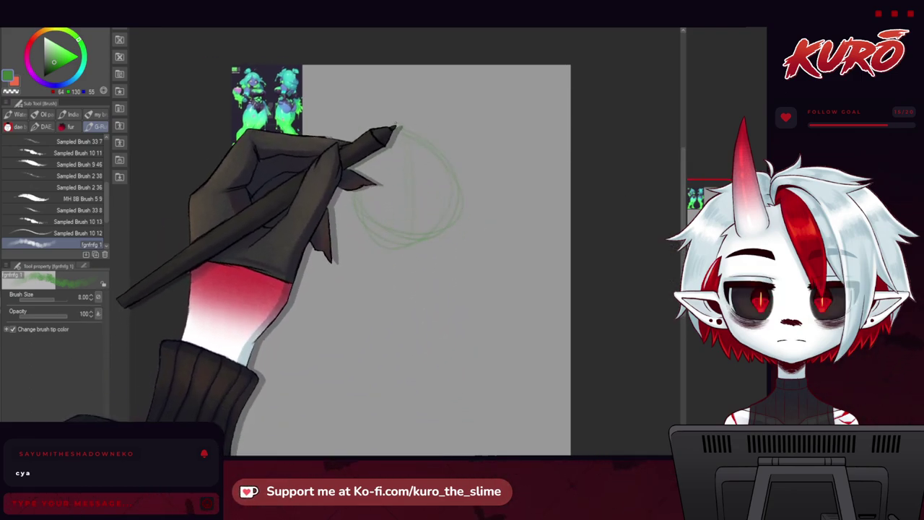
pyautogui.moveTo(367, 204); pyautogui.dragTo(359, 165)
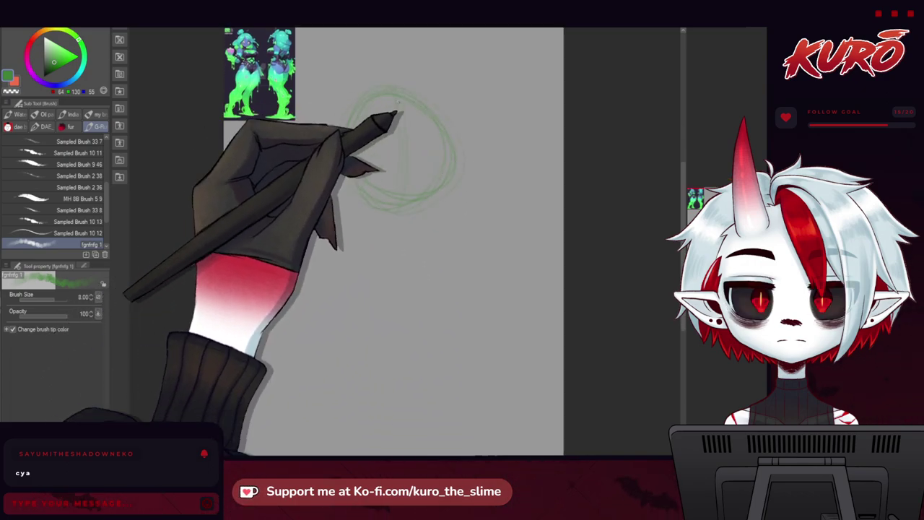
pyautogui.moveTo(340, 215); pyautogui.dragTo(352, 172)
pyautogui.moveTo(392, 183); pyautogui.dragTo(383, 255)
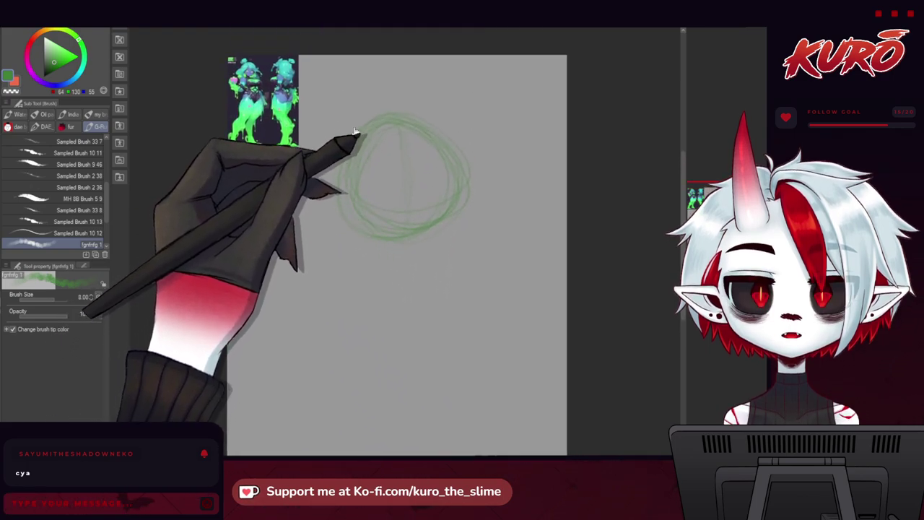
# Step: Scale the head sketch down to 83% in width and height
pyautogui.hotkey('ctrl', 't')
pyautogui.moveTo(339, 112); pyautogui.dragTo(361, 135)
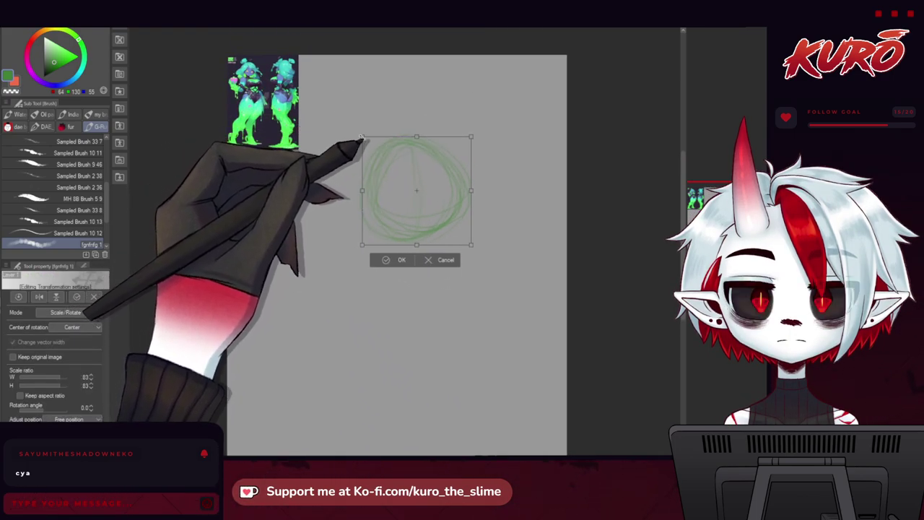
pyautogui.press('Return')
# Step: Rough in the neck, shoulder line, spine, torso sides and angled hip shape below the head
pyautogui.moveTo(353, 218)
pyautogui.mouseDown()
pyautogui.moveTo(348, 192)
pyautogui.moveTo(392, 172)
pyautogui.moveTo(379, 270)
pyautogui.mouseUp()
pyautogui.moveTo(388, 154)
pyautogui.mouseDown()
pyautogui.moveTo(394, 235)
pyautogui.moveTo(384, 265)
pyautogui.mouseUp()
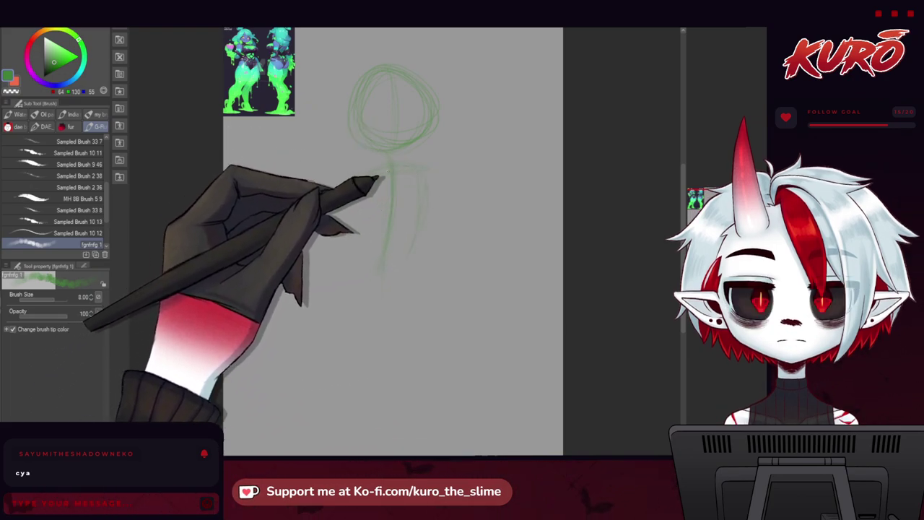
pyautogui.moveTo(351, 180)
pyautogui.mouseDown()
pyautogui.moveTo(430, 179)
pyautogui.moveTo(370, 186)
pyautogui.moveTo(423, 176)
pyautogui.moveTo(419, 265)
pyautogui.mouseUp()
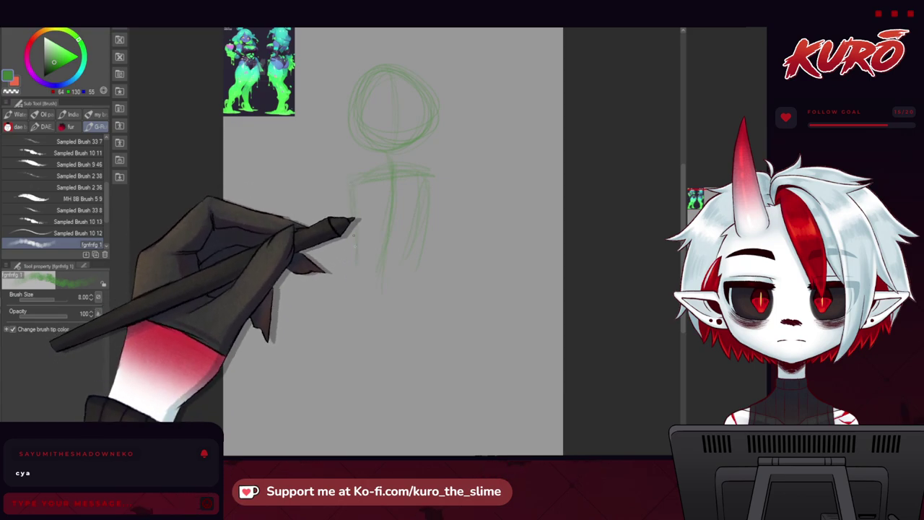
pyautogui.moveTo(352, 270); pyautogui.dragTo(348, 296)
pyautogui.moveTo(434, 271); pyautogui.dragTo(395, 309)
pyautogui.moveTo(335, 226)
pyautogui.mouseDown()
pyautogui.moveTo(328, 162)
pyautogui.moveTo(394, 236)
pyautogui.moveTo(369, 241)
pyautogui.mouseUp()
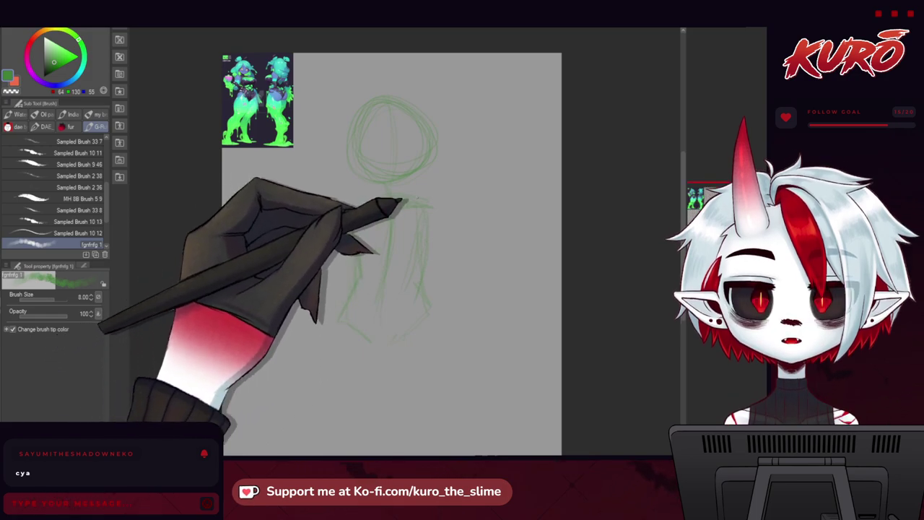
pyautogui.moveTo(427, 208); pyautogui.dragTo(422, 285)
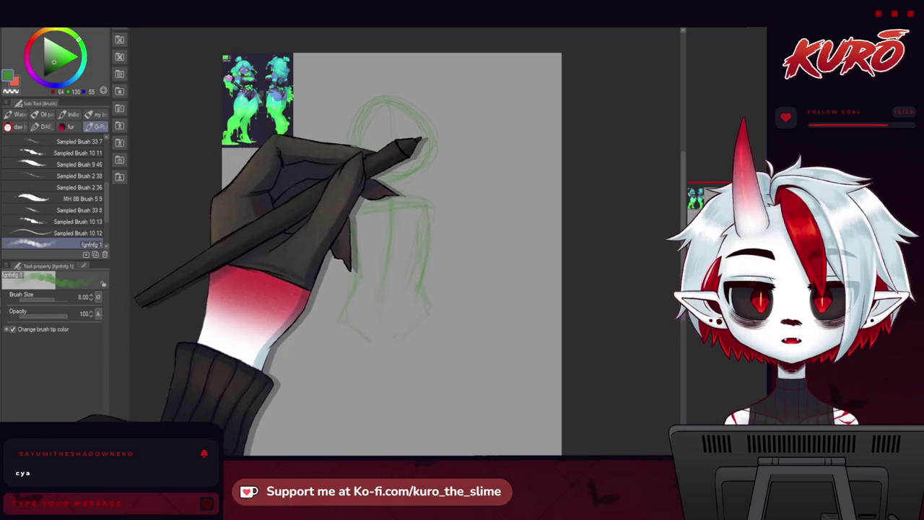
pyautogui.moveTo(398, 109)
pyautogui.mouseDown()
pyautogui.moveTo(393, 194)
pyautogui.moveTo(399, 128)
pyautogui.moveTo(438, 159)
pyautogui.moveTo(367, 175)
pyautogui.mouseUp()
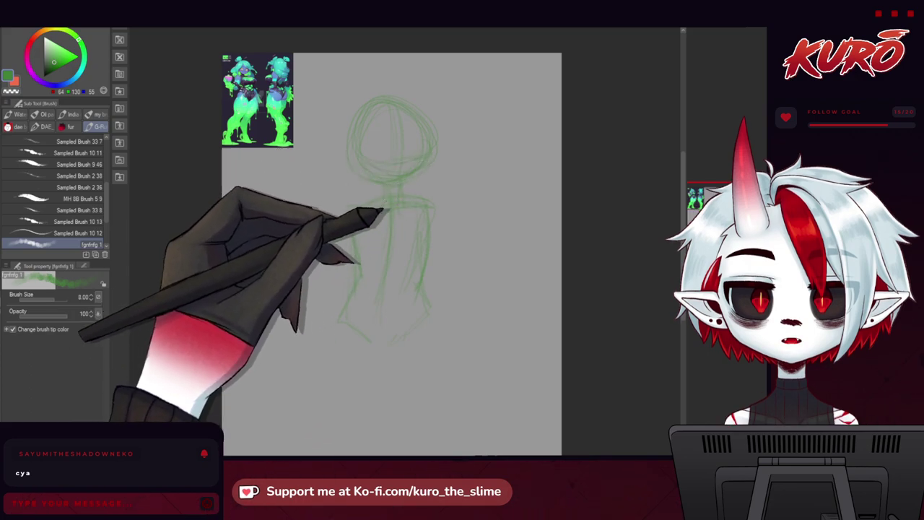
# Step: Lasso the torso and hips below the neck, adjust them slightly with a transform, and clear the selection
pyautogui.press('m')
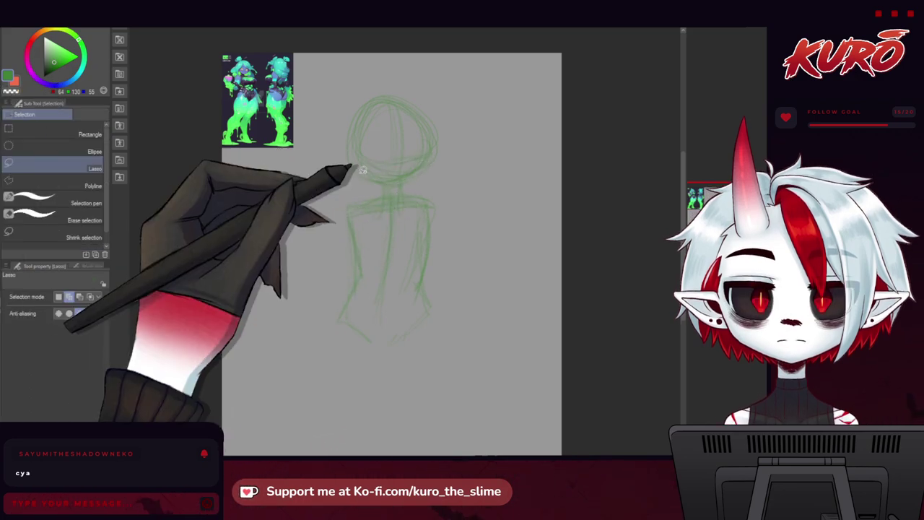
pyautogui.moveTo(419, 182)
pyautogui.mouseDown()
pyautogui.moveTo(305, 223)
pyautogui.moveTo(370, 208)
pyautogui.mouseUp()
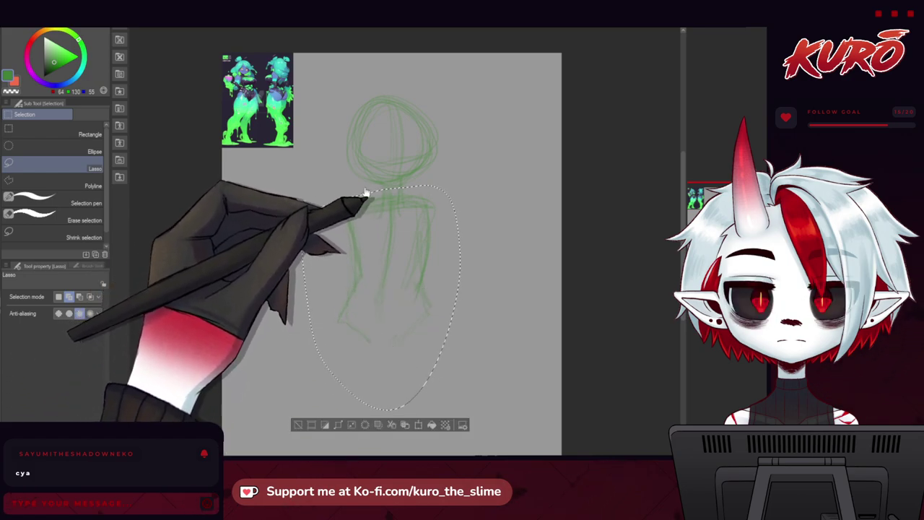
pyautogui.hotkey('ctrl', 't')
pyautogui.click(367, 422)
pyautogui.click(303, 228)
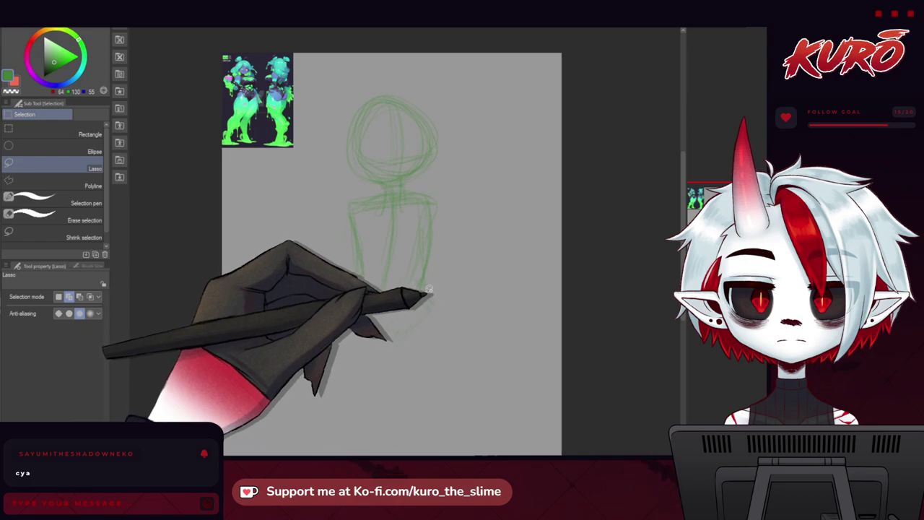
# Step: Retrace the torso sides and pointed hip shape, adding a curved waistline and a firmer spine line
pyautogui.press('b')
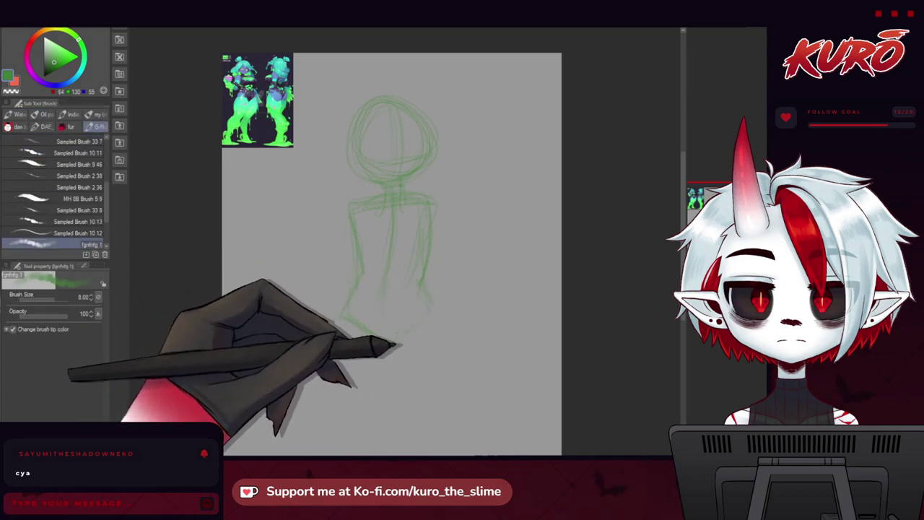
pyautogui.moveTo(406, 345); pyautogui.dragTo(439, 310)
pyautogui.moveTo(364, 273); pyautogui.dragTo(359, 310)
pyautogui.moveTo(429, 215)
pyautogui.mouseDown()
pyautogui.moveTo(422, 266)
pyautogui.moveTo(428, 207)
pyautogui.moveTo(424, 283)
pyautogui.mouseUp()
pyautogui.moveTo(431, 202); pyautogui.dragTo(423, 280)
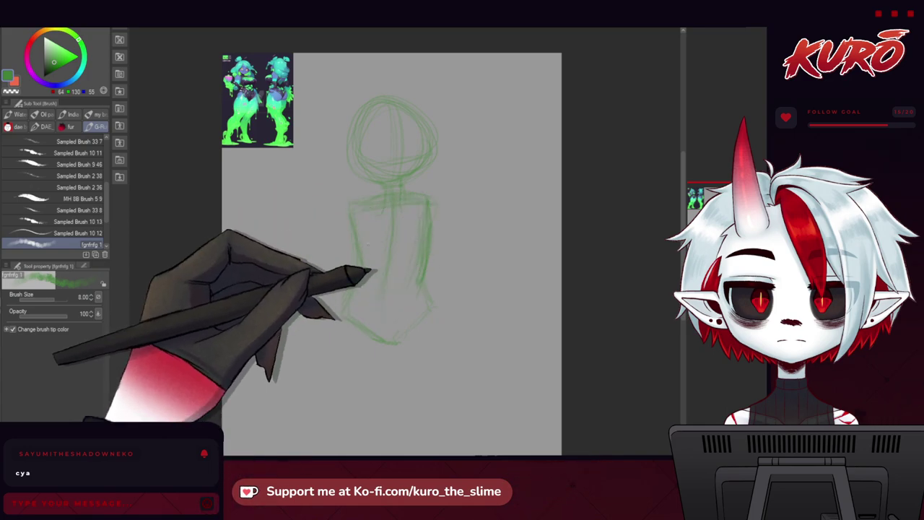
pyautogui.moveTo(359, 248); pyautogui.dragTo(363, 282)
pyautogui.moveTo(418, 278); pyautogui.dragTo(435, 303)
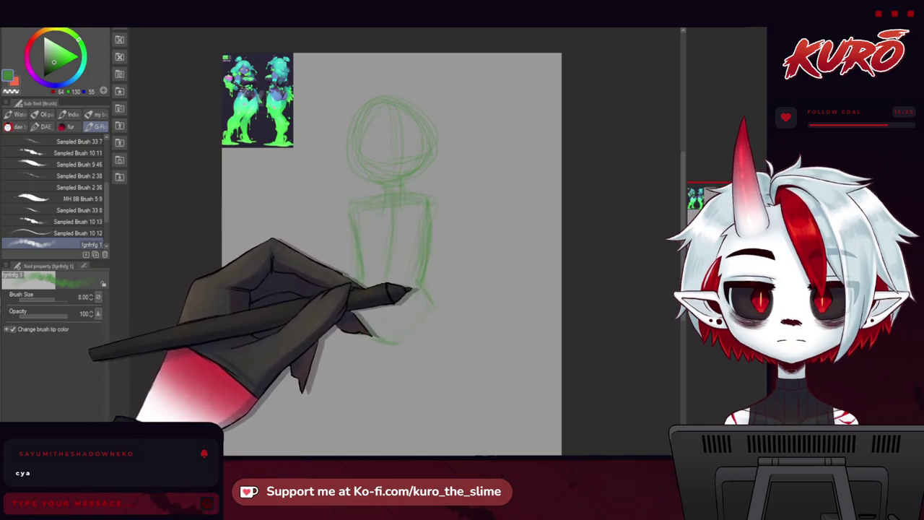
pyautogui.moveTo(362, 279); pyautogui.dragTo(420, 281)
pyautogui.moveTo(399, 217); pyautogui.dragTo(395, 324)
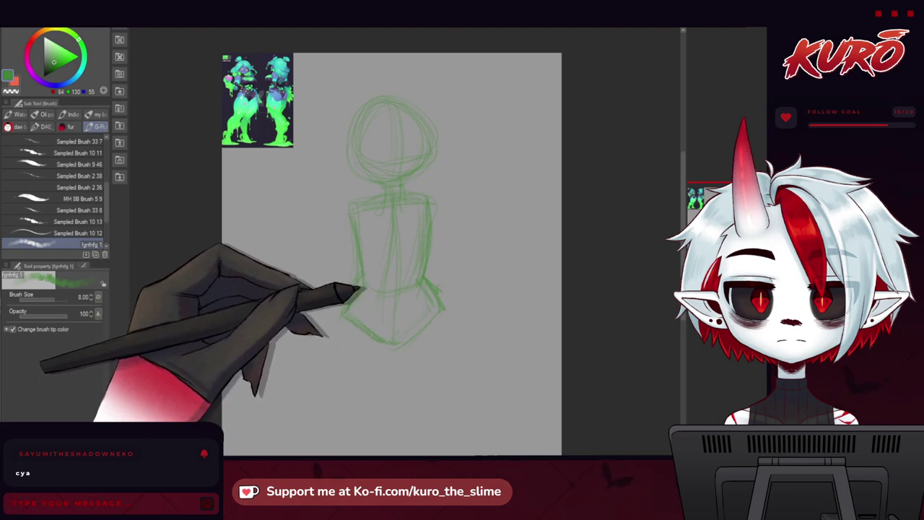
# Step: Darken the torso outline and sketch a line across the bottom of the ribcage
pyautogui.moveTo(341, 258); pyautogui.dragTo(296, 205)
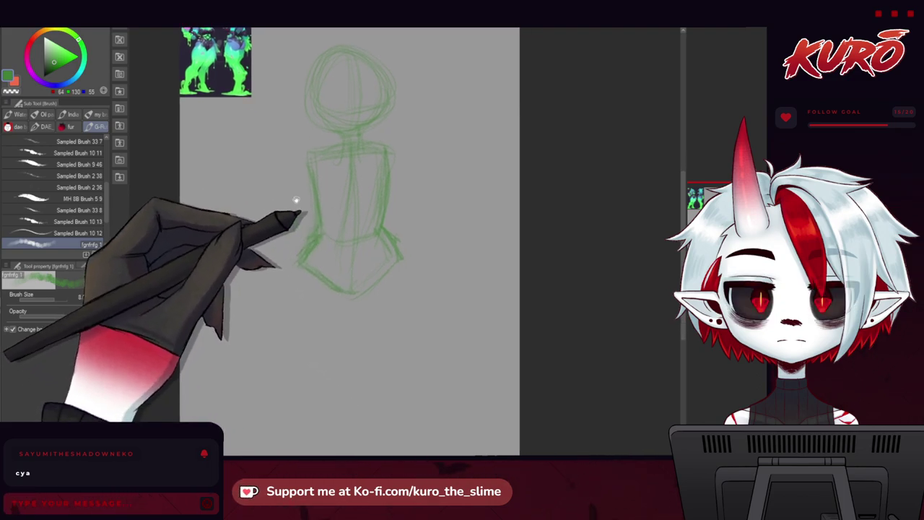
pyautogui.moveTo(306, 306); pyautogui.dragTo(320, 287)
pyautogui.moveTo(291, 171); pyautogui.dragTo(308, 183)
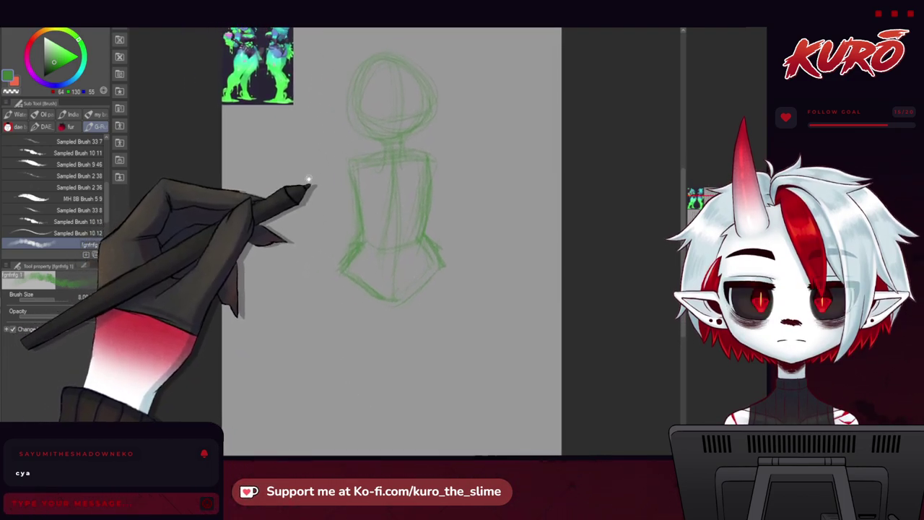
pyautogui.moveTo(350, 317); pyautogui.dragTo(342, 258)
pyautogui.moveTo(311, 189); pyautogui.dragTo(334, 267)
pyautogui.moveTo(318, 164); pyautogui.dragTo(324, 194)
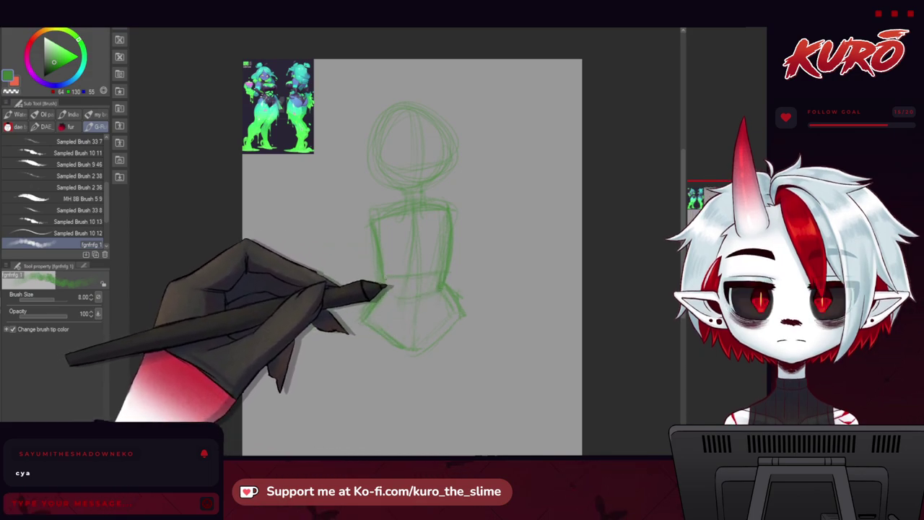
# Step: Sketch a faint outer thigh line running down from the hip farther from the reference image
pyautogui.moveTo(359, 227); pyautogui.dragTo(361, 194)
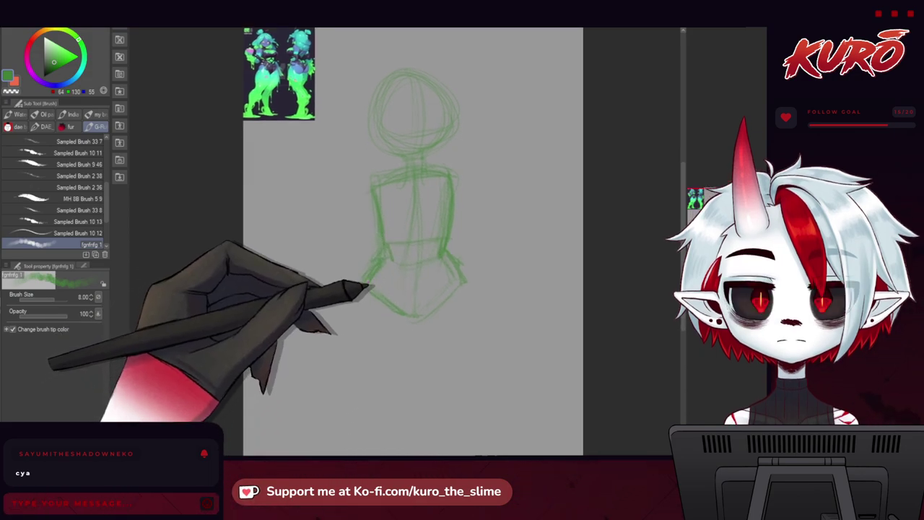
pyautogui.moveTo(467, 288); pyautogui.dragTo(474, 342)
pyautogui.moveTo(344, 308); pyautogui.dragTo(350, 286)
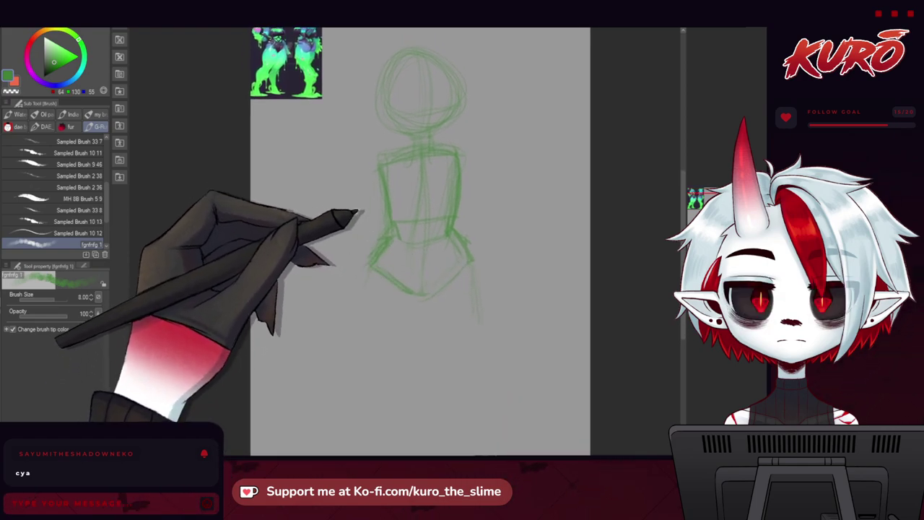
# Step: Scale the whole body sketch down to leave more room on the canvas for the legs
pyautogui.moveTo(354, 209); pyautogui.dragTo(363, 253)
pyautogui.hotkey('ctrl', 't')
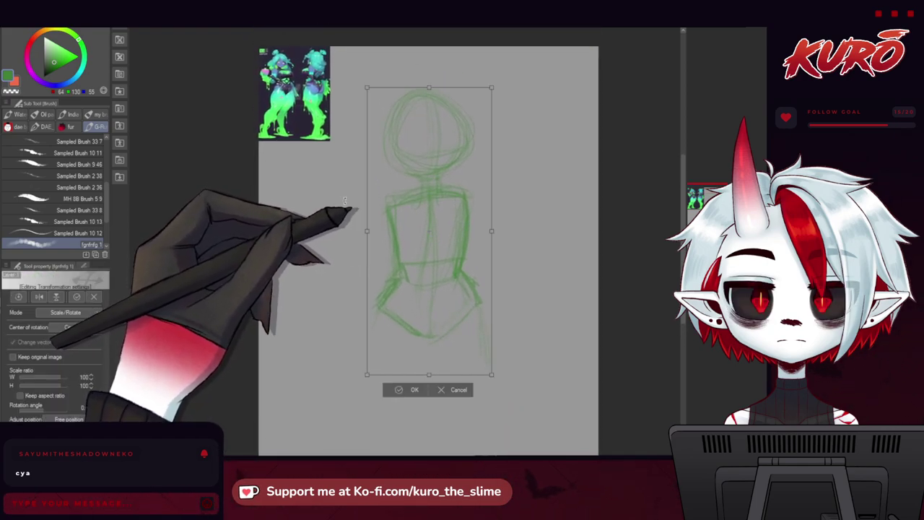
pyautogui.moveTo(425, 299)
pyautogui.mouseDown()
pyautogui.moveTo(439, 346)
pyautogui.moveTo(433, 291)
pyautogui.mouseUp()
pyautogui.click(422, 334)
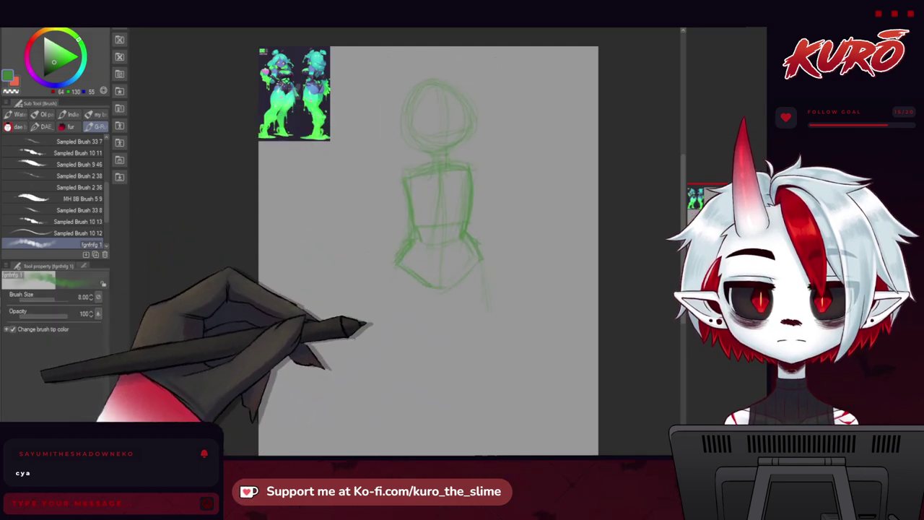
# Step: Sketch faint guide lines for both legs below the hips and a first arm line from the shoulder
pyautogui.moveTo(365, 327); pyautogui.dragTo(368, 210)
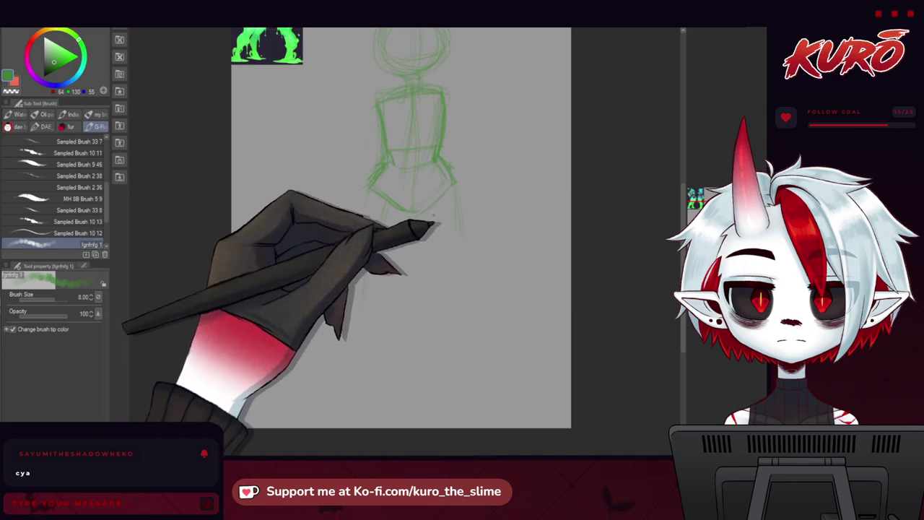
pyautogui.moveTo(451, 302); pyautogui.dragTo(453, 335)
pyautogui.moveTo(348, 142); pyautogui.dragTo(338, 233)
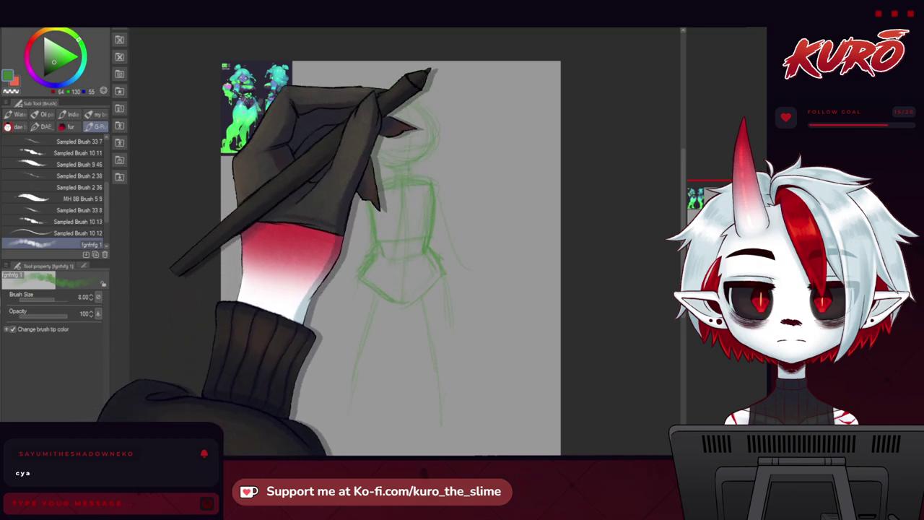
pyautogui.doubleClick(447, 9)
pyautogui.moveTo(419, 17); pyautogui.dragTo(415, 2)
pyautogui.moveTo(290, 226); pyautogui.dragTo(308, 218)
pyautogui.moveTo(357, 202); pyautogui.dragTo(372, 209)
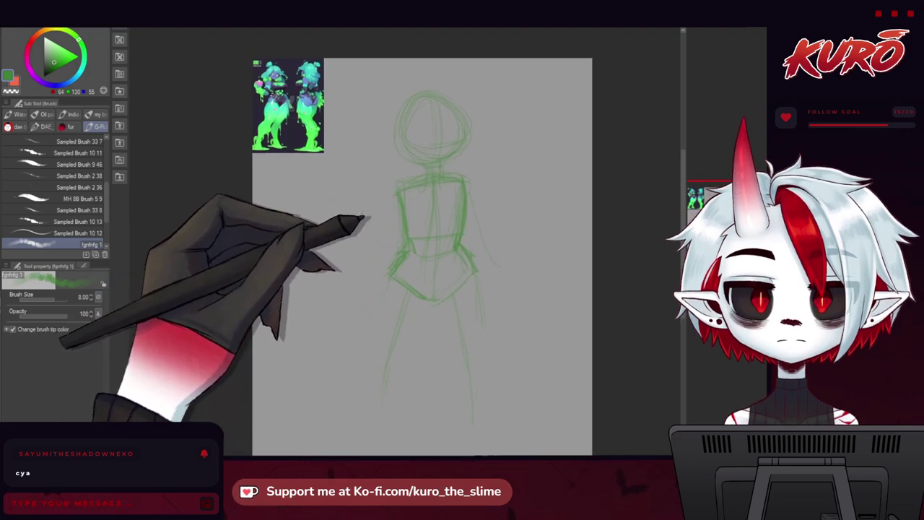
# Step: Sketch the upper arms and extend the outstretched arm into a large drooping curved hand shape
pyautogui.moveTo(397, 197); pyautogui.dragTo(377, 233)
pyautogui.moveTo(468, 194); pyautogui.dragTo(536, 259)
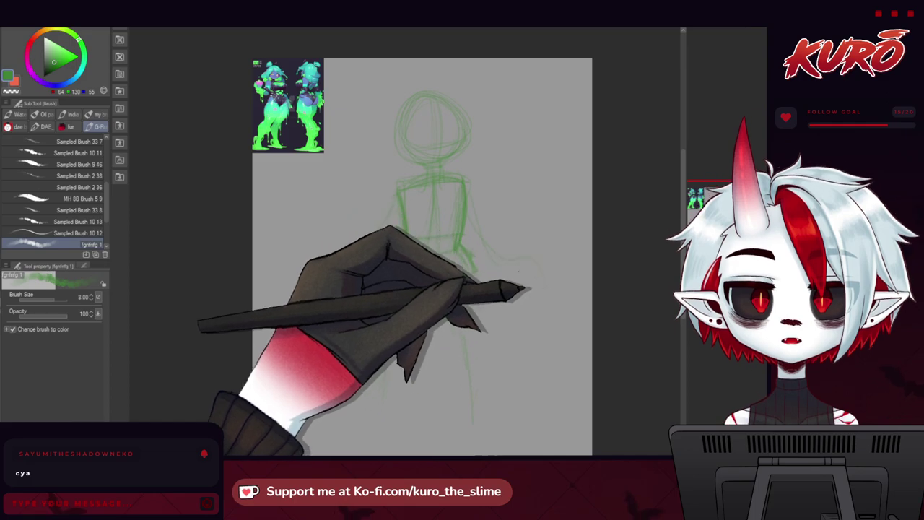
pyautogui.moveTo(468, 193)
pyautogui.mouseDown()
pyautogui.moveTo(549, 270)
pyautogui.moveTo(529, 332)
pyautogui.mouseUp()
pyautogui.moveTo(538, 260); pyautogui.dragTo(532, 365)
pyautogui.moveTo(524, 325); pyautogui.dragTo(551, 331)
pyautogui.moveTo(468, 257); pyautogui.dragTo(434, 242)
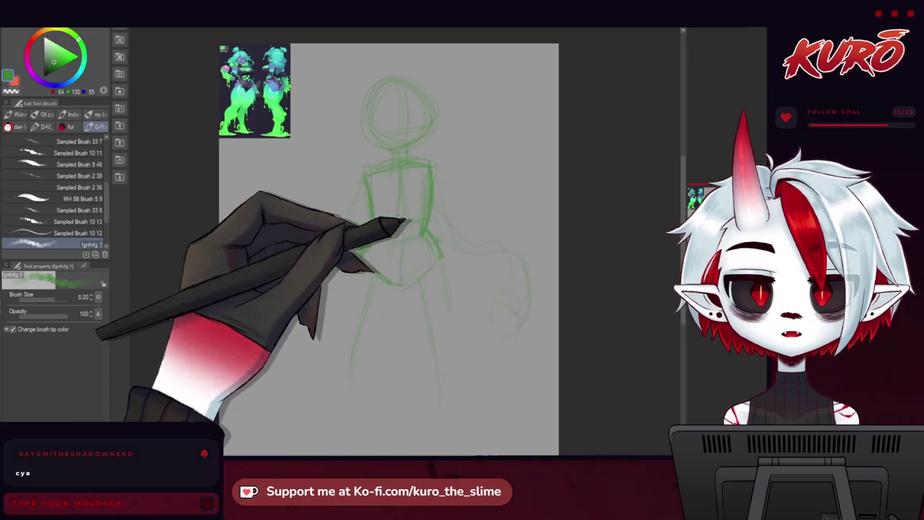
# Step: Flip the canvas view horizontally to check the figure's proportions
pyautogui.moveTo(335, 185); pyautogui.dragTo(322, 194)
pyautogui.moveTo(274, 211)
pyautogui.mouseDown()
pyautogui.moveTo(278, 188)
pyautogui.moveTo(304, 163)
pyautogui.mouseUp()
pyautogui.press('h')
# Step: Lasso the waist, hips and legs and move them down, away from the upper torso
pyautogui.click(6, 82)
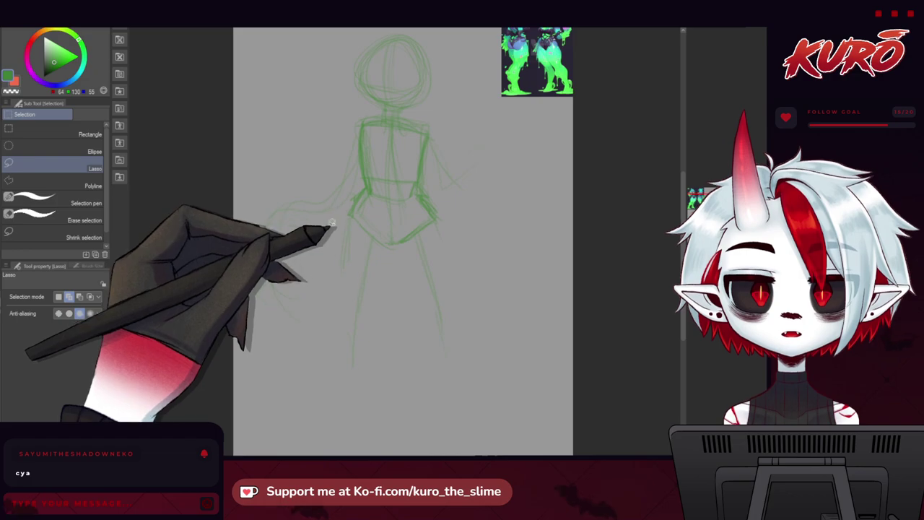
pyautogui.moveTo(365, 174)
pyautogui.mouseDown()
pyautogui.moveTo(496, 347)
pyautogui.moveTo(329, 318)
pyautogui.moveTo(336, 266)
pyautogui.mouseUp()
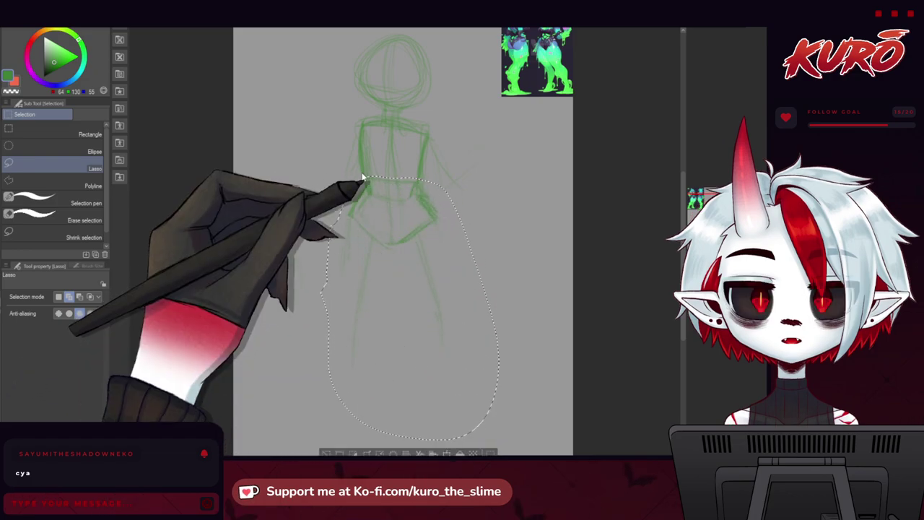
pyautogui.hotkey('ctrl', 't')
pyautogui.moveTo(389, 283)
pyautogui.mouseDown()
pyautogui.moveTo(389, 328)
pyautogui.moveTo(392, 317)
pyautogui.mouseUp()
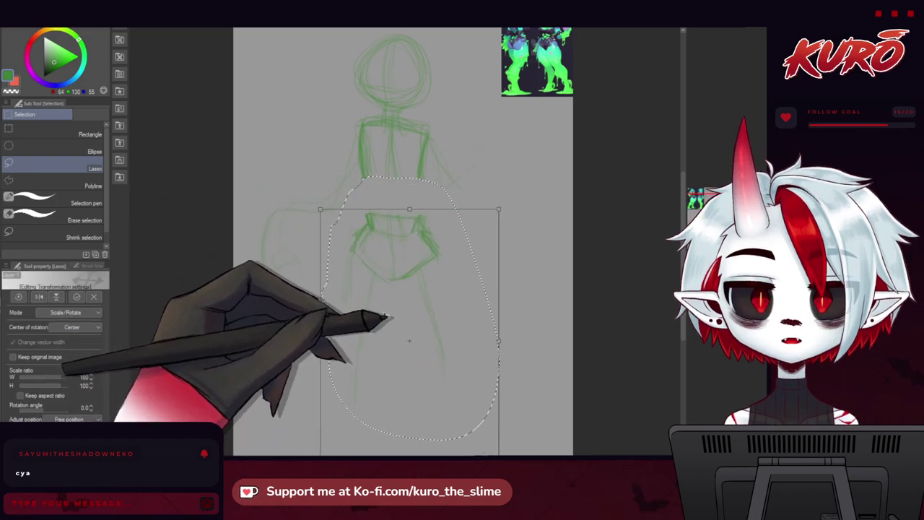
pyautogui.press('Return')
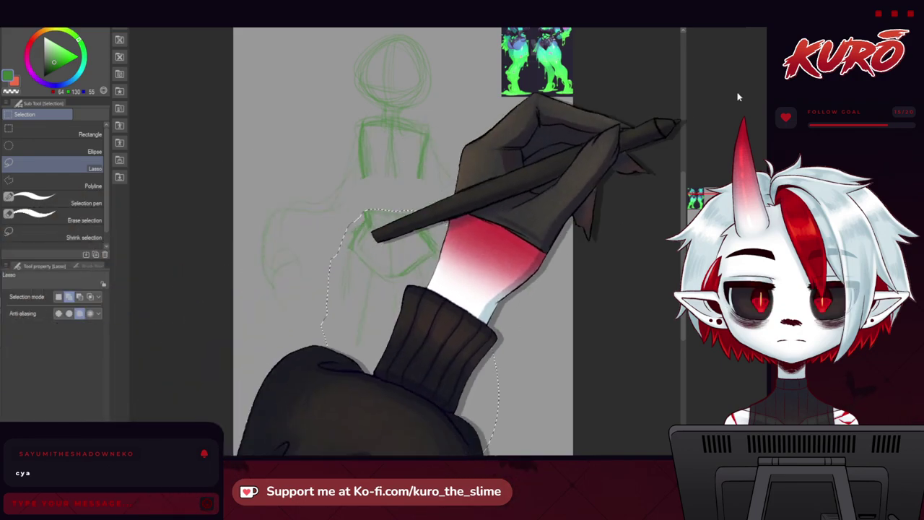
# Step: Restore the full-size program window and switch back to the sketching brush
pyautogui.click(918, 6)
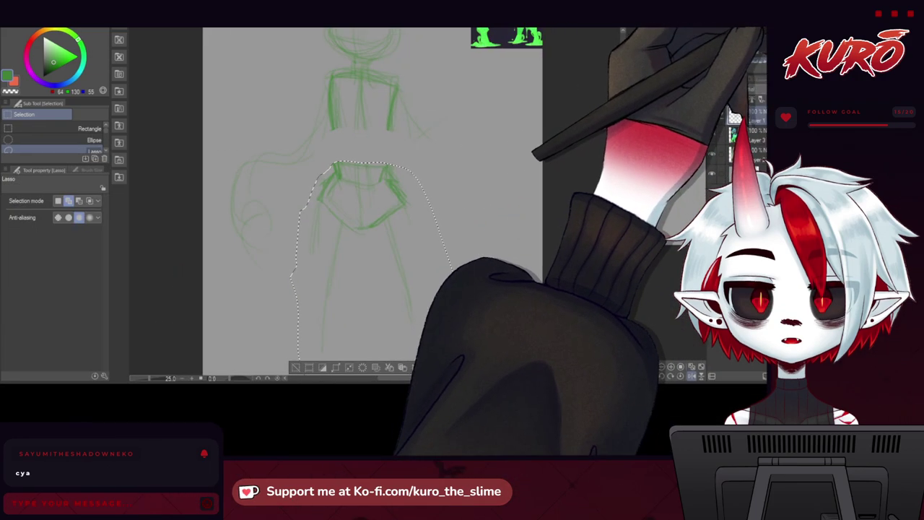
pyautogui.click(811, 2)
pyautogui.click(1, 153)
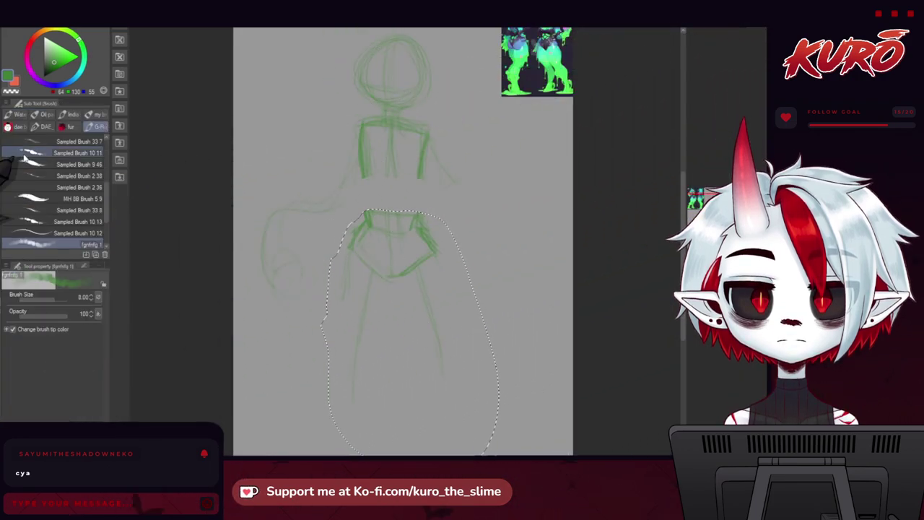
# Step: Clear the selection and sketch the torso sides, ribcage curve and centre line to connect the chest to the waist
pyautogui.hotkey('ctrl', 'd')
pyautogui.moveTo(421, 156); pyautogui.dragTo(406, 196)
pyautogui.moveTo(363, 157); pyautogui.dragTo(388, 197)
pyautogui.moveTo(391, 130)
pyautogui.mouseDown()
pyautogui.moveTo(397, 177)
pyautogui.moveTo(417, 211)
pyautogui.mouseUp()
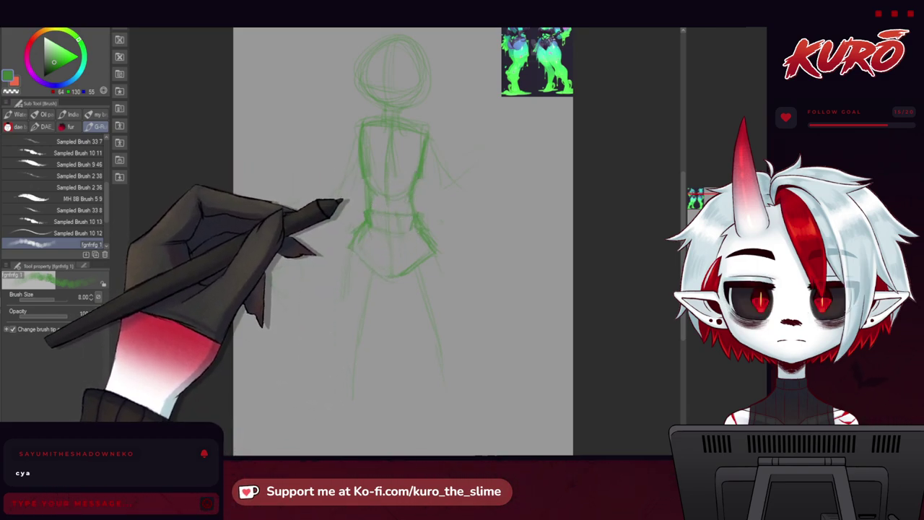
# Step: Flip the canvas view horizontally, then redraw the head outline, shoulder and upper arm, and the torso's centre line
pyautogui.press('h')
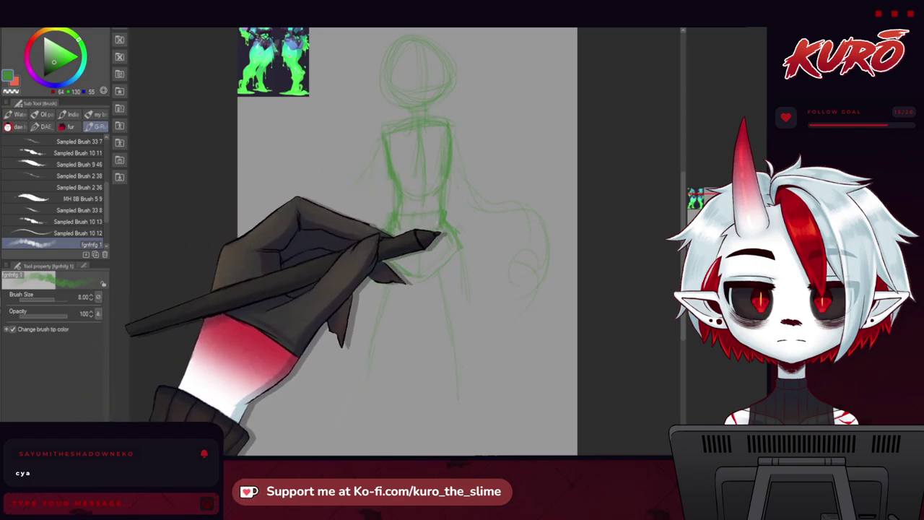
pyautogui.moveTo(395, 71)
pyautogui.mouseDown()
pyautogui.moveTo(441, 63)
pyautogui.moveTo(383, 78)
pyautogui.mouseUp()
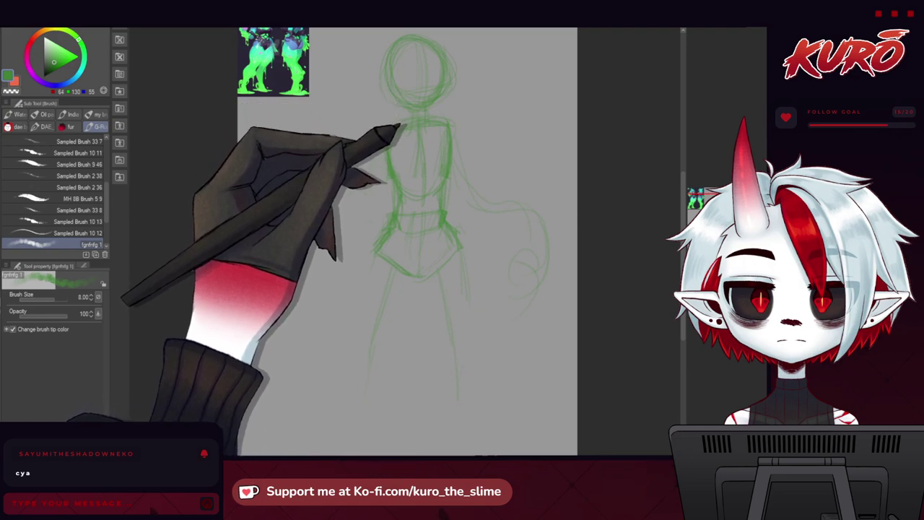
pyautogui.moveTo(381, 140); pyautogui.dragTo(357, 184)
pyautogui.moveTo(325, 276)
pyautogui.mouseDown()
pyautogui.moveTo(324, 264)
pyautogui.moveTo(322, 287)
pyautogui.mouseUp()
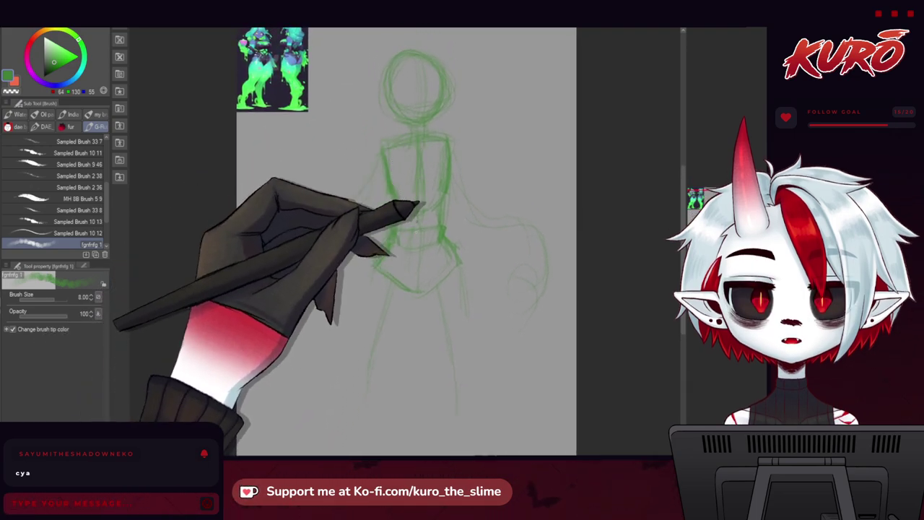
pyautogui.moveTo(421, 184); pyautogui.dragTo(421, 284)
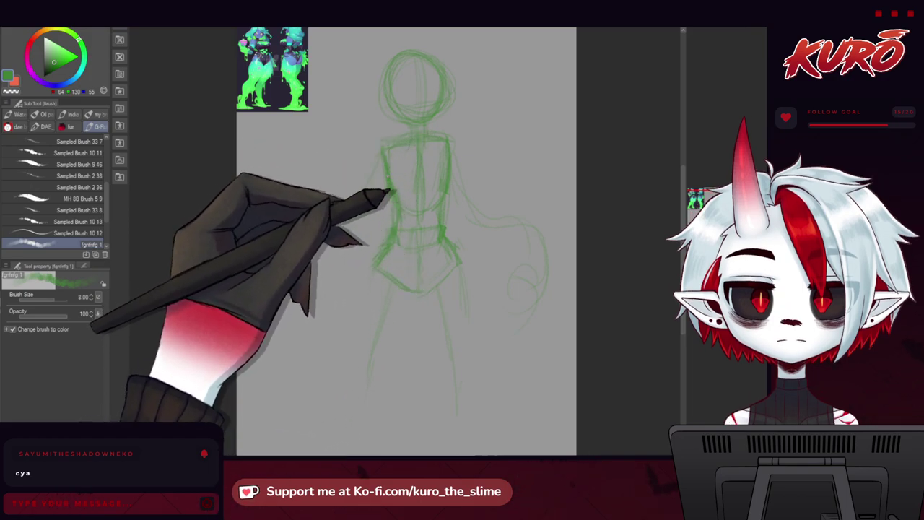
# Step: Reinforce the contours of the torso, waist and hips and restate the short upper arm
pyautogui.moveTo(446, 145); pyautogui.dragTo(442, 208)
pyautogui.moveTo(385, 149); pyautogui.dragTo(396, 205)
pyautogui.moveTo(378, 242)
pyautogui.mouseDown()
pyautogui.moveTo(386, 213)
pyautogui.moveTo(432, 194)
pyautogui.moveTo(439, 220)
pyautogui.moveTo(439, 193)
pyautogui.moveTo(387, 207)
pyautogui.moveTo(390, 230)
pyautogui.mouseUp()
pyautogui.moveTo(443, 216); pyautogui.dragTo(453, 239)
pyautogui.moveTo(393, 228); pyautogui.dragTo(370, 254)
pyautogui.moveTo(355, 154)
pyautogui.mouseDown()
pyautogui.moveTo(371, 183)
pyautogui.moveTo(323, 168)
pyautogui.moveTo(328, 204)
pyautogui.mouseUp()
pyautogui.moveTo(359, 256); pyautogui.dragTo(350, 254)
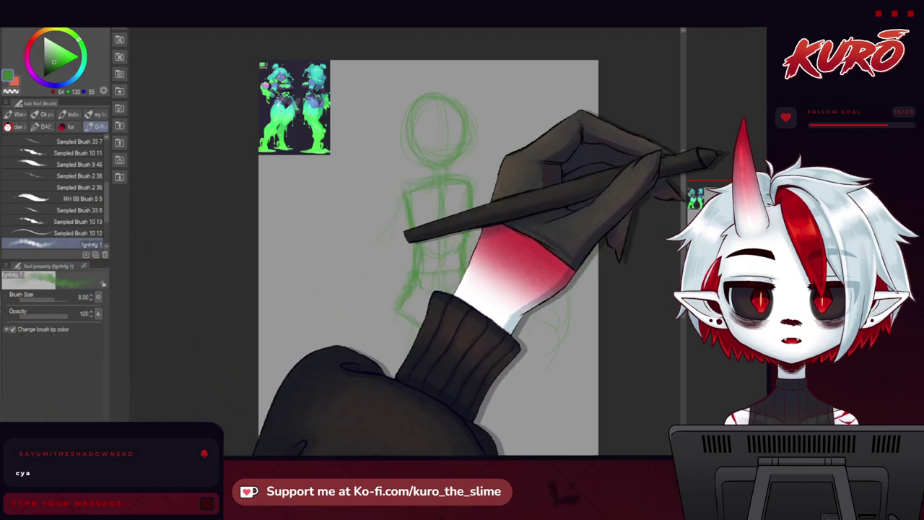
# Step: Paste the two-pose photo reference, enlarge it and place it below the character sheet along the canvas edge
pyautogui.hotkey('ctrl', 'v')
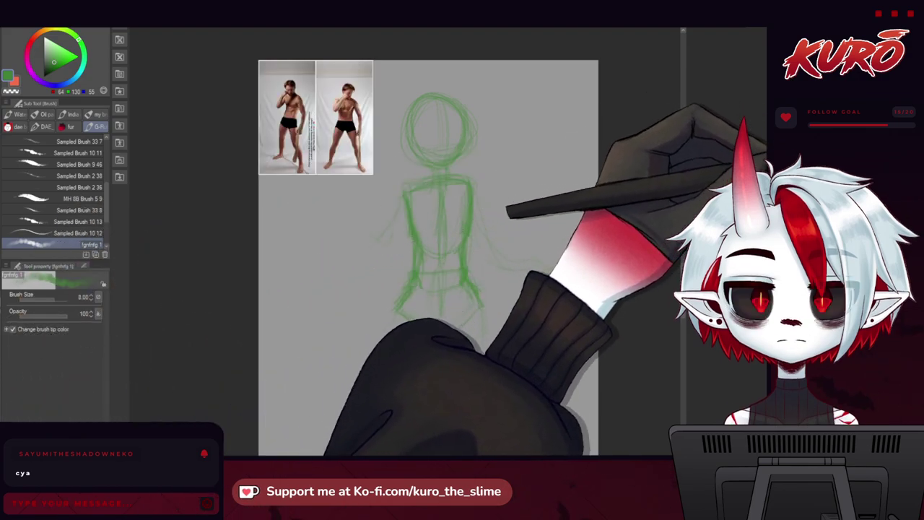
pyautogui.hotkey('ctrl', 't')
pyautogui.moveTo(287, 140); pyautogui.dragTo(280, 201)
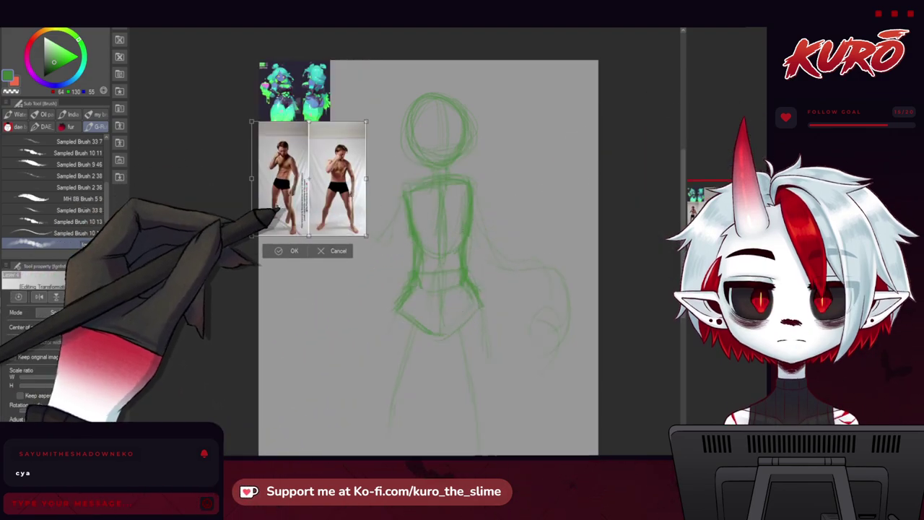
pyautogui.moveTo(366, 236); pyautogui.dragTo(343, 212)
pyautogui.moveTo(285, 202); pyautogui.dragTo(287, 236)
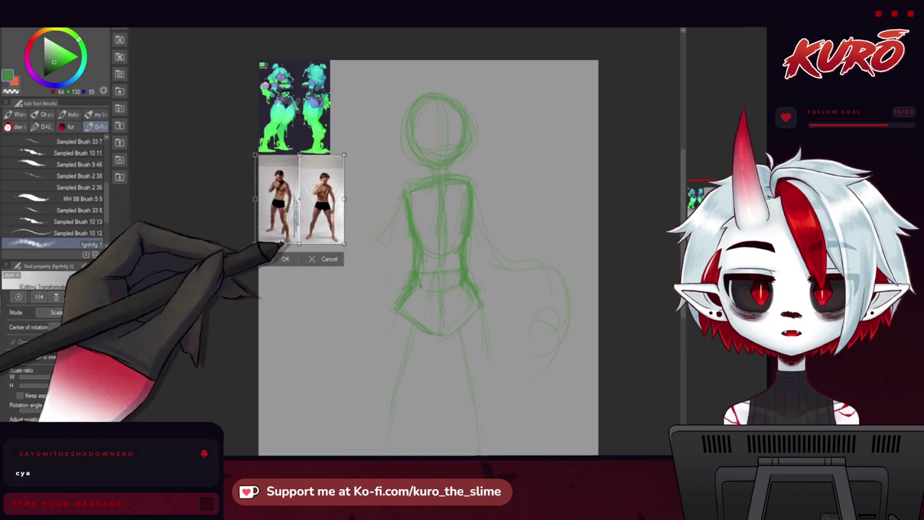
pyautogui.moveTo(345, 244); pyautogui.dragTo(402, 301)
pyautogui.moveTo(332, 278); pyautogui.dragTo(315, 261)
pyautogui.press('Return')
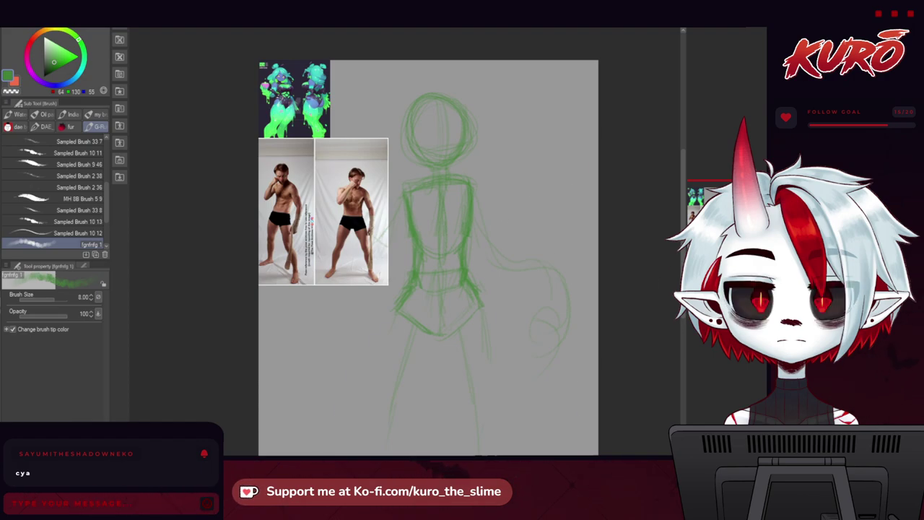
# Step: Clear the whole green figure sketch, keeping the character sheet and the pose photos
pyautogui.moveTo(282, 175); pyautogui.dragTo(283, 148)
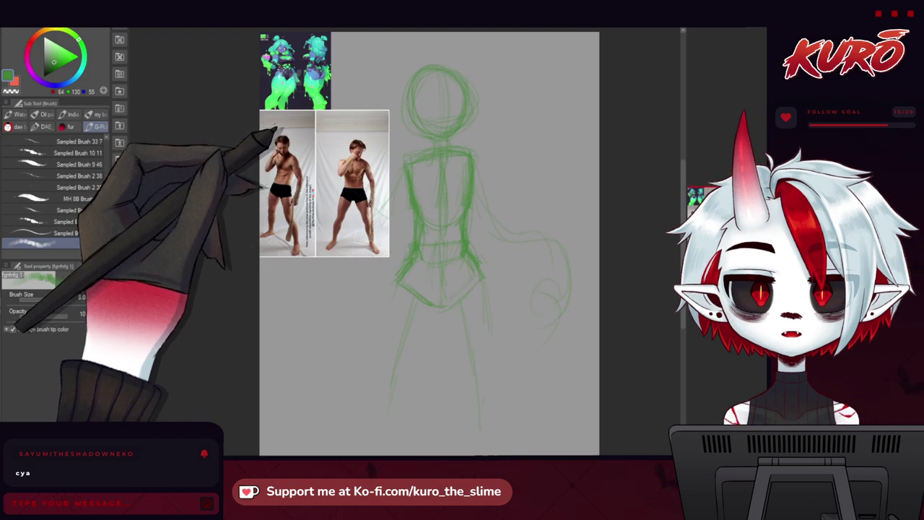
pyautogui.moveTo(281, 192); pyautogui.dragTo(274, 184)
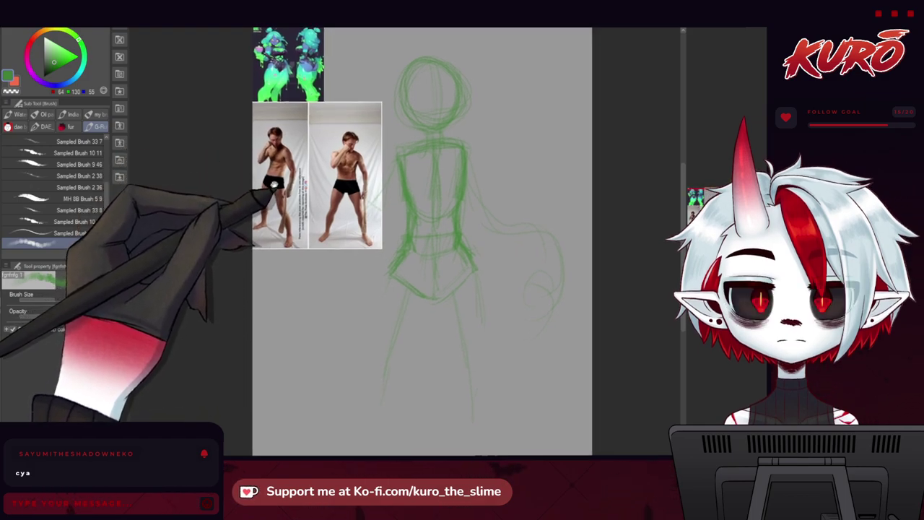
pyautogui.moveTo(480, 205); pyautogui.dragTo(445, 191)
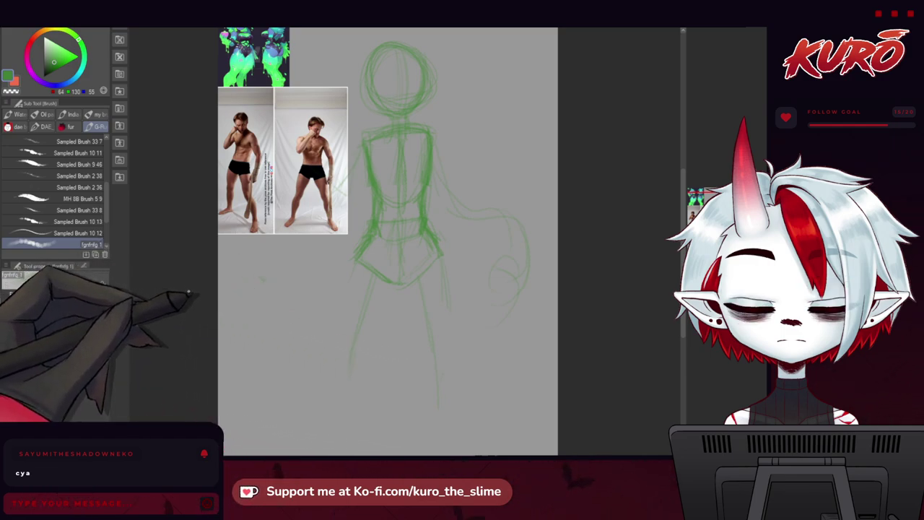
pyautogui.moveTo(186, 275); pyautogui.dragTo(208, 287)
pyautogui.moveTo(266, 229); pyautogui.dragTo(268, 250)
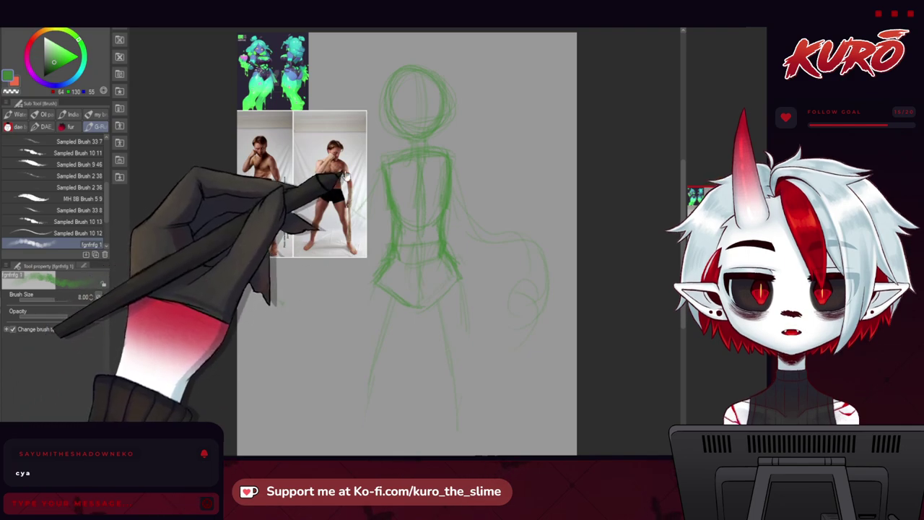
pyautogui.press('Delete')
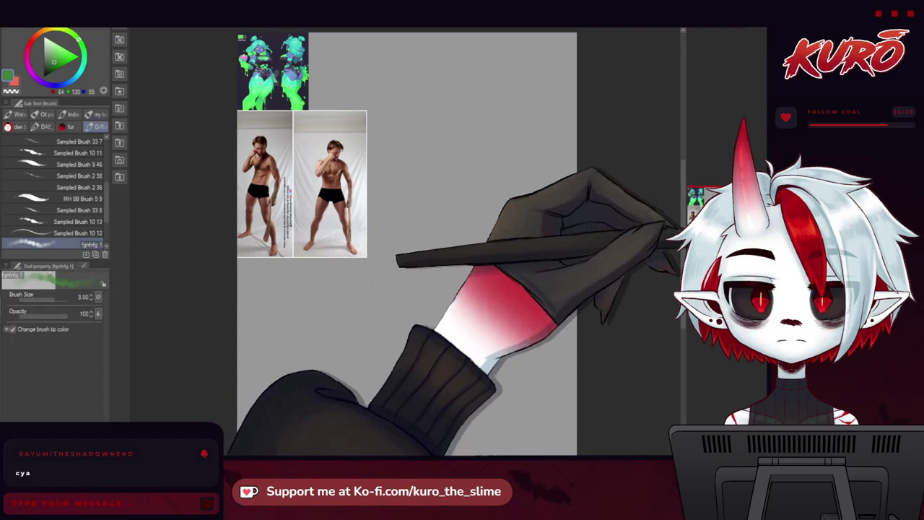
# Step: Examine the two standing poses in the reference photos up close
pyautogui.moveTo(700, 257); pyautogui.dragTo(705, 249)
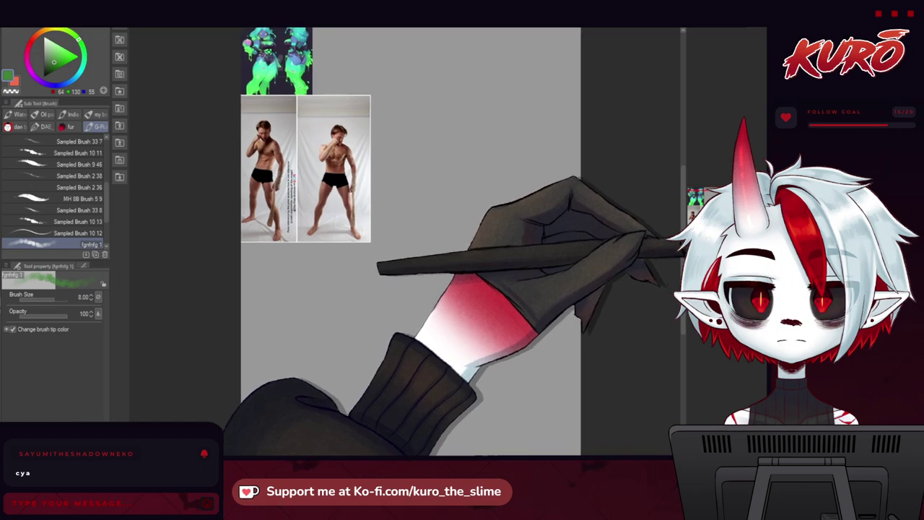
pyautogui.scroll(1, 376, 123)
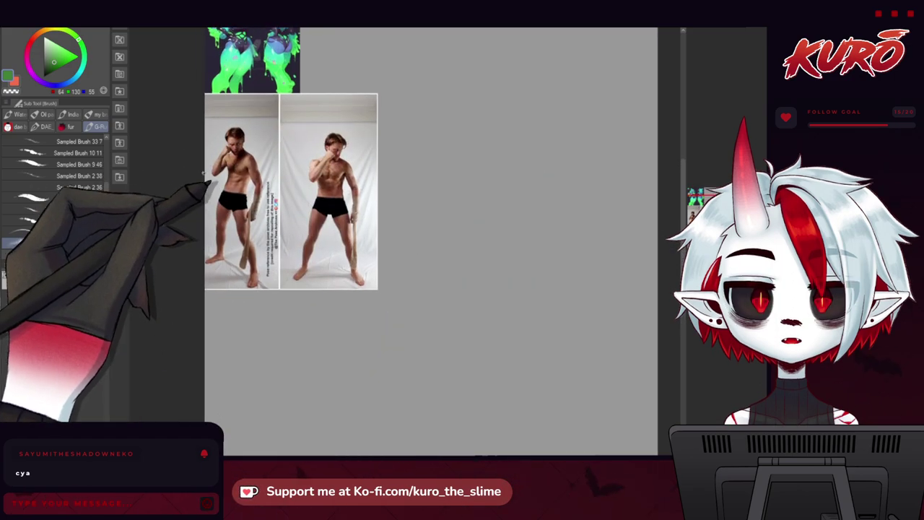
pyautogui.hotkey('ctrl', '+')
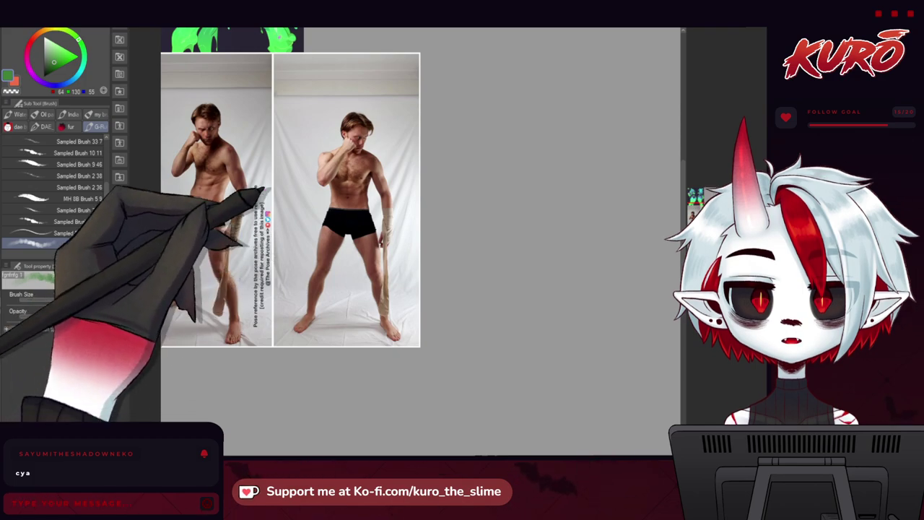
pyautogui.click(447, 21)
pyautogui.click(444, 22)
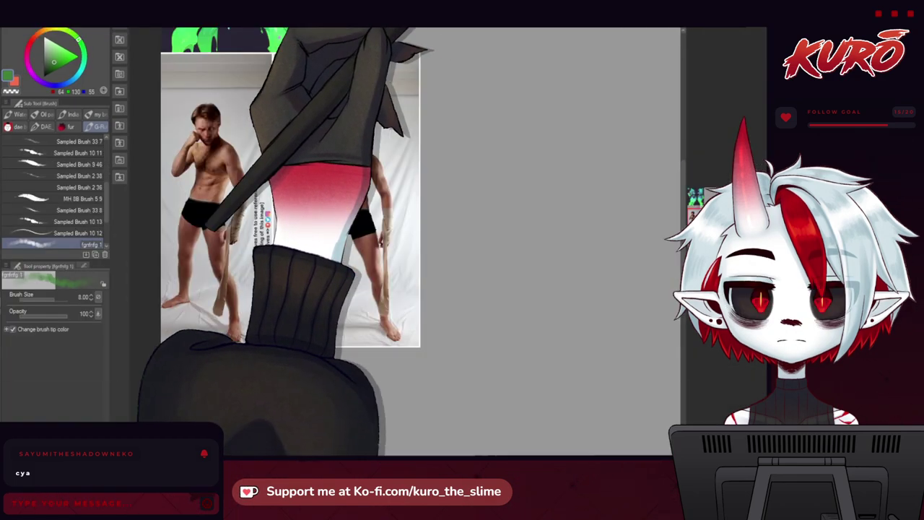
pyautogui.moveTo(254, 233); pyautogui.dragTo(261, 214)
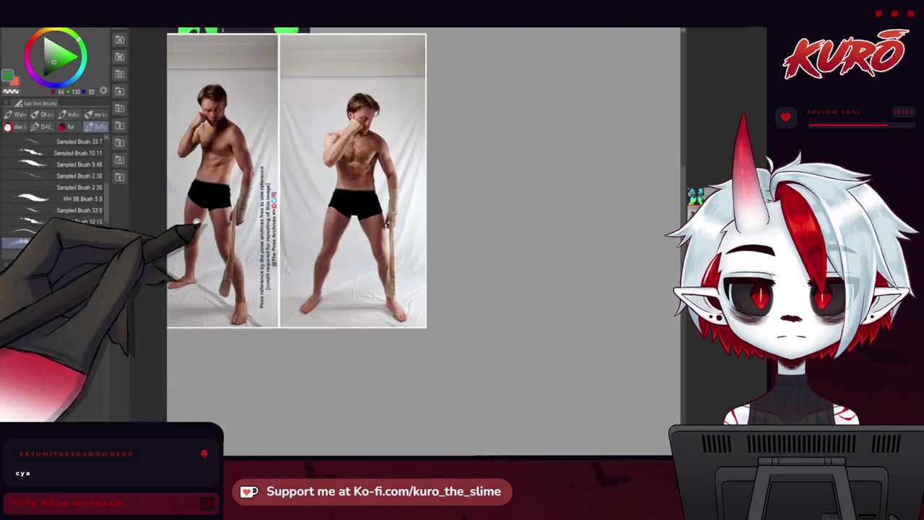
pyautogui.moveTo(201, 229); pyautogui.dragTo(213, 246)
pyautogui.moveTo(447, 297); pyautogui.dragTo(414, 293)
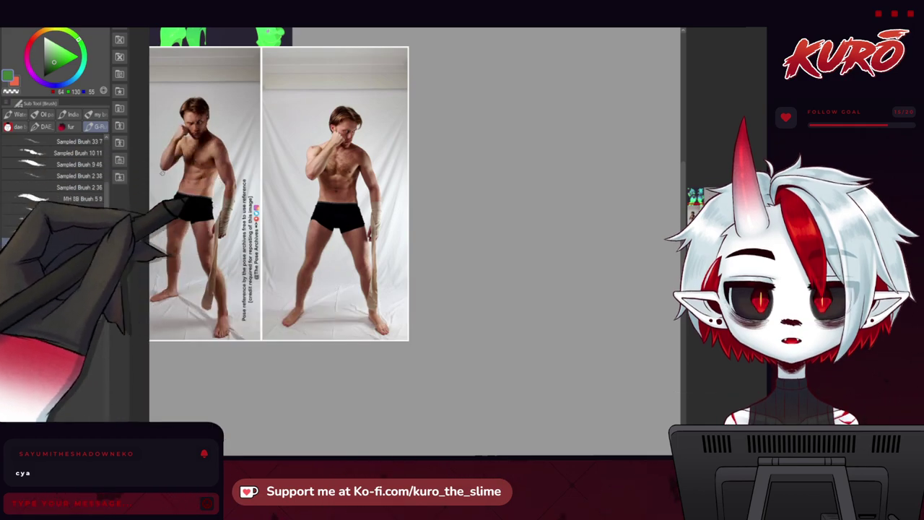
pyautogui.moveTo(168, 196); pyautogui.dragTo(232, 228)
# Step: Lasso the front-facing pose photo, delete it from the pasted reference and clear the selection
pyautogui.press('w')
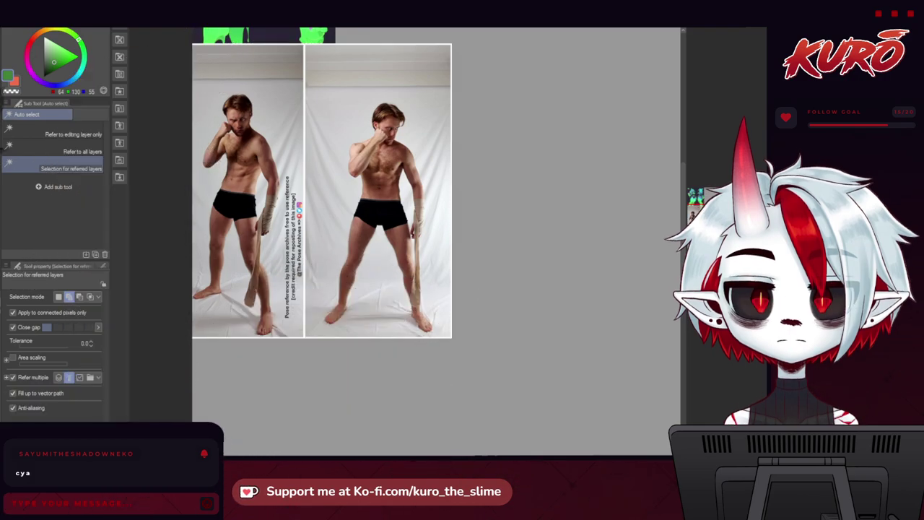
pyautogui.press('m')
pyautogui.moveTo(303, 50)
pyautogui.mouseDown()
pyautogui.moveTo(305, 272)
pyautogui.moveTo(469, 33)
pyautogui.moveTo(311, 72)
pyautogui.mouseUp()
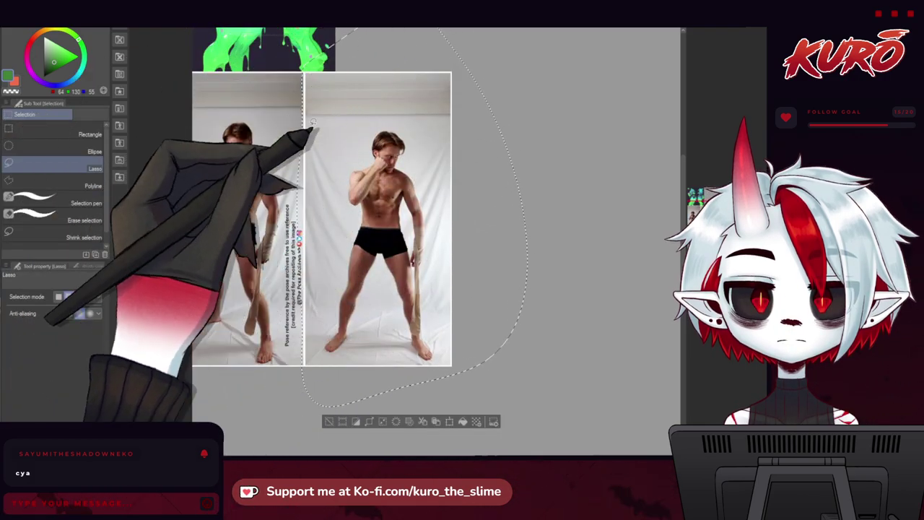
pyautogui.press('Delete')
pyautogui.hotkey('ctrl', 'd')
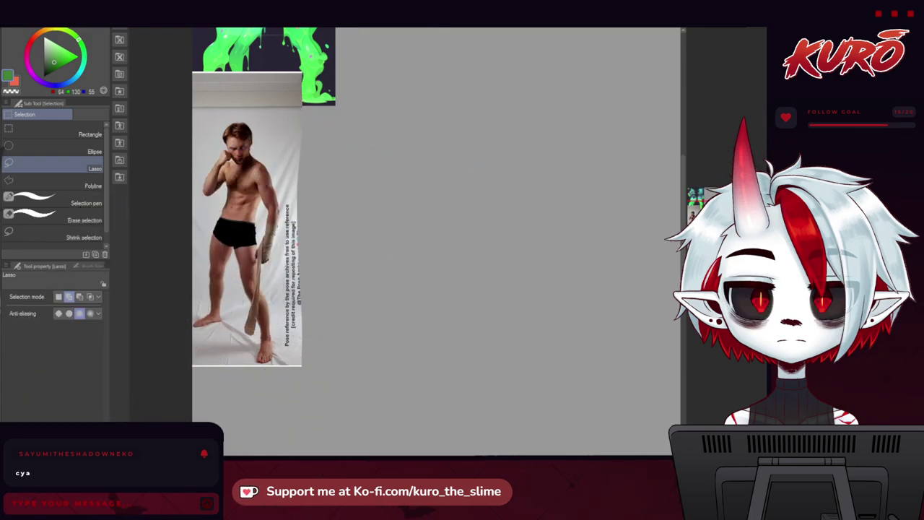
# Step: Sketch a small head circle on the empty canvas and move the remaining pose photo to the opposite side of it
pyautogui.press('b')
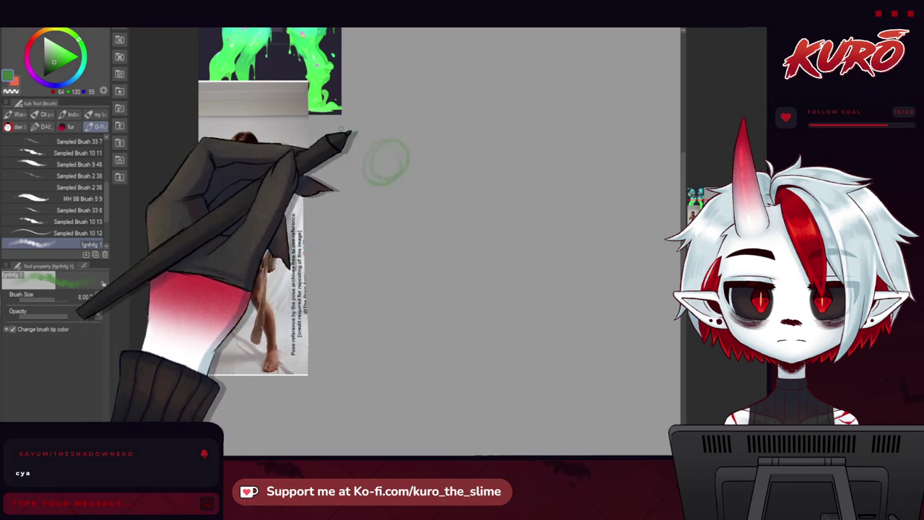
pyautogui.hotkey('ctrl', 't')
pyautogui.moveTo(241, 252); pyautogui.dragTo(590, 244)
pyautogui.moveTo(438, 235); pyautogui.dragTo(316, 231)
pyautogui.moveTo(451, 286); pyautogui.dragTo(540, 291)
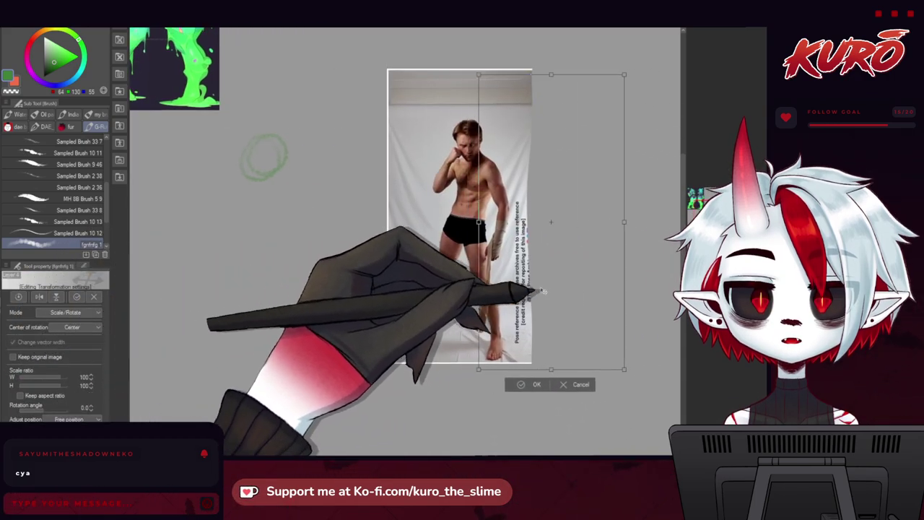
pyautogui.press('Return')
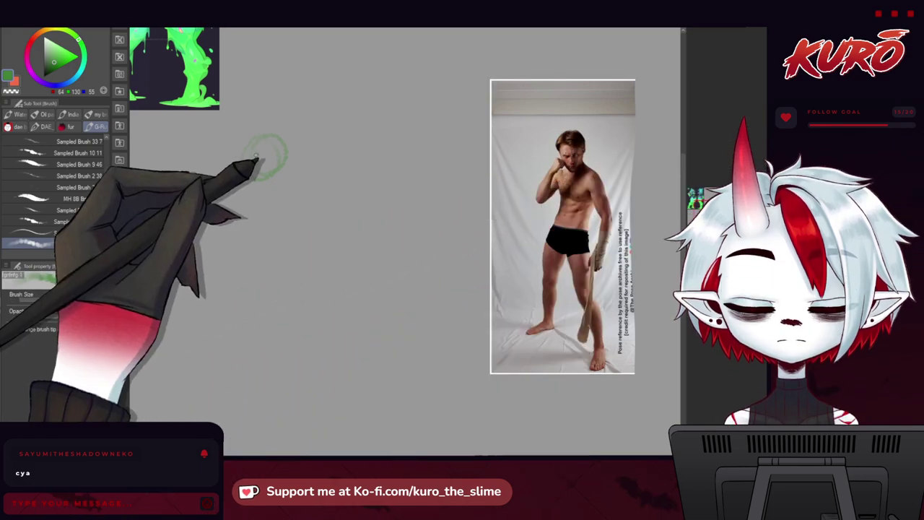
# Step: Move the head circle closer to the pose photo, level with the model's head
pyautogui.hotkey('ctrl', 't')
pyautogui.moveTo(260, 171); pyautogui.dragTo(380, 175)
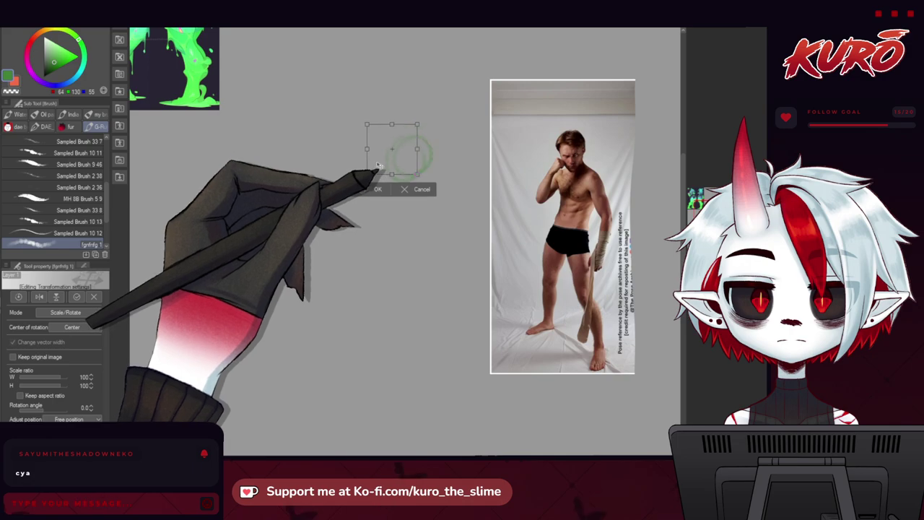
pyautogui.click(372, 190)
pyautogui.moveTo(382, 213); pyautogui.dragTo(373, 216)
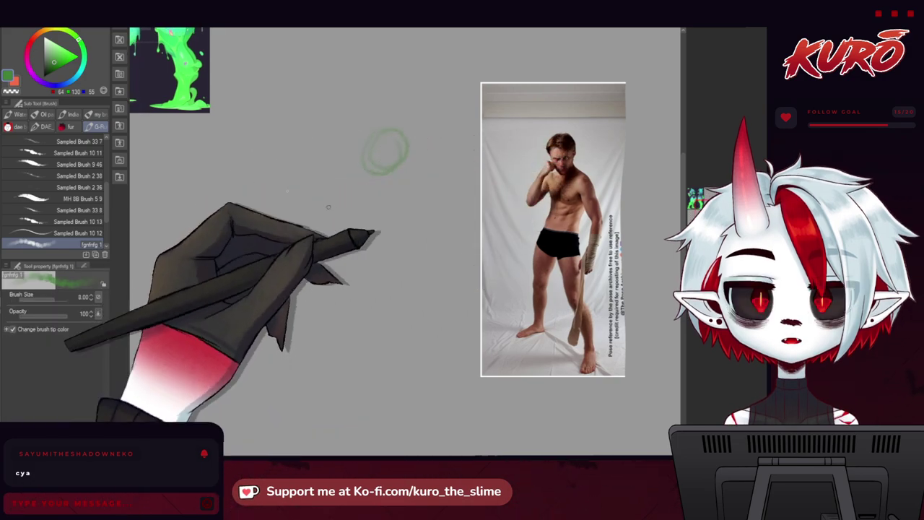
# Step: Trace the spine, arm and leg lines over the pose photo, then lasso them and move them under the head circle
pyautogui.moveTo(564, 150); pyautogui.dragTo(552, 256)
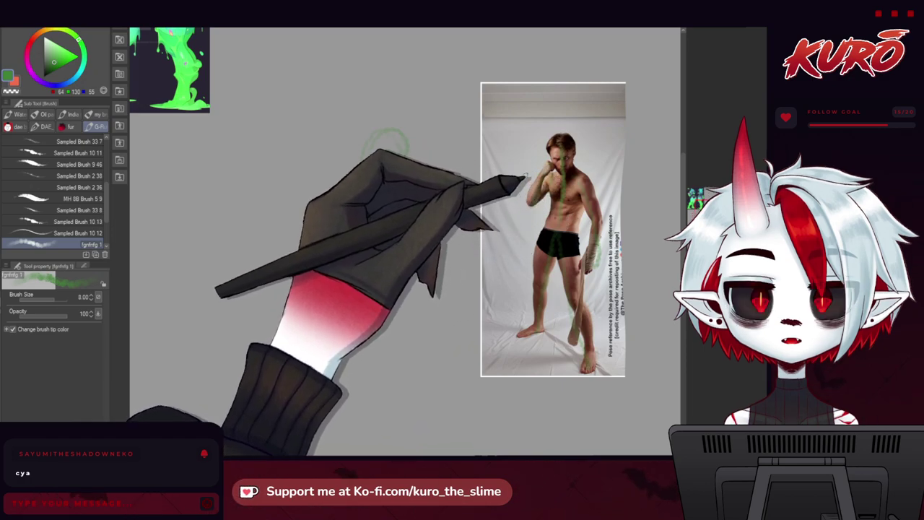
pyautogui.press('m')
pyautogui.moveTo(463, 246); pyautogui.dragTo(546, 106)
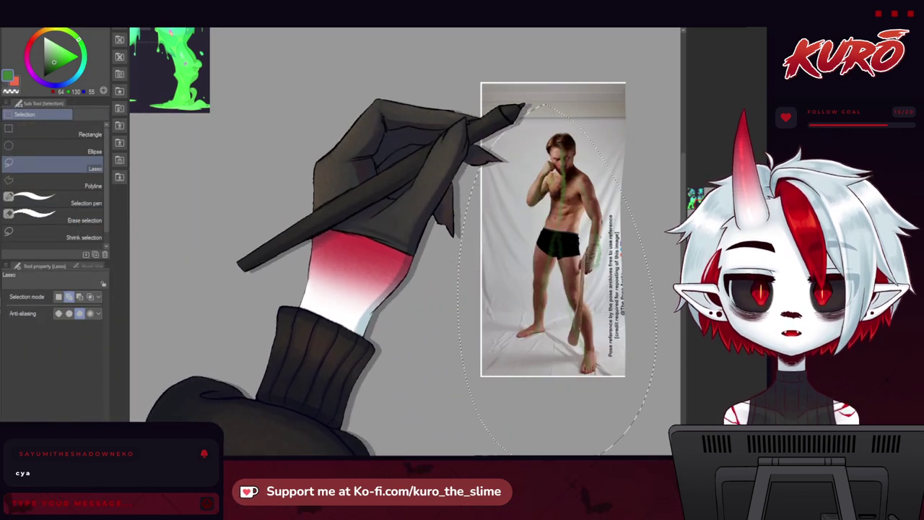
pyautogui.hotkey('ctrl', 't')
pyautogui.moveTo(533, 220); pyautogui.dragTo(333, 261)
pyautogui.moveTo(325, 299); pyautogui.dragTo(308, 262)
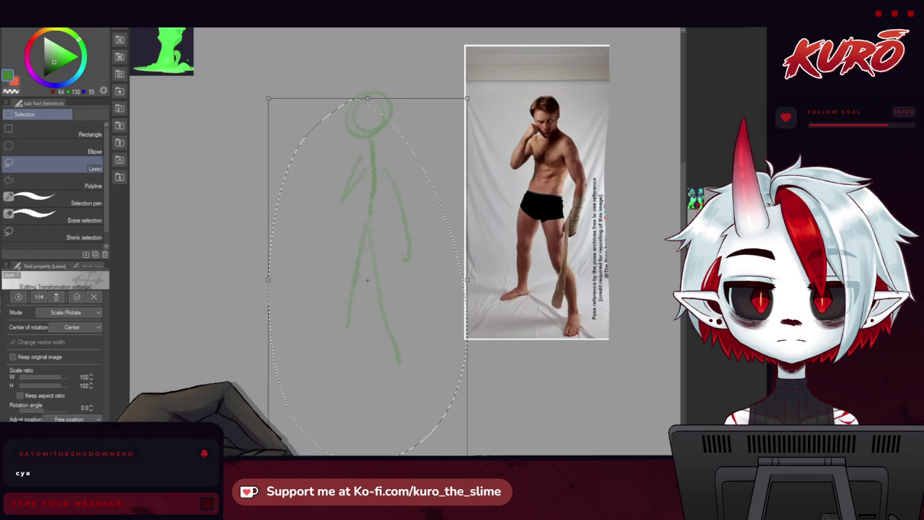
pyautogui.press('Return')
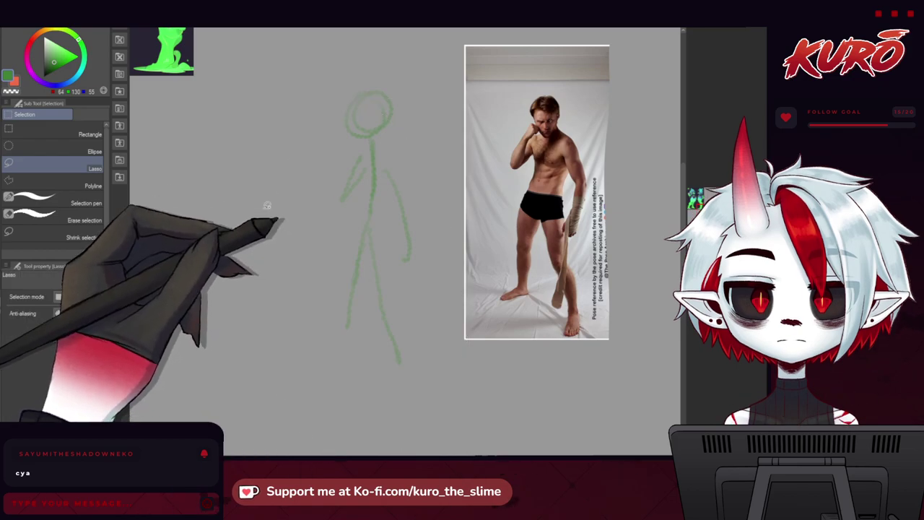
# Step: Sketch the torso outline from shoulders to hips around the spine line and add a circle for each shoulder joint
pyautogui.press('b')
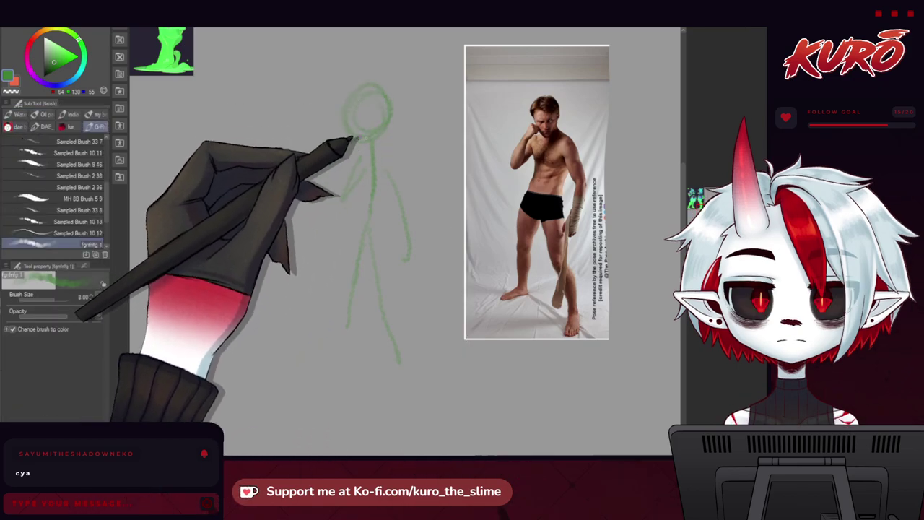
pyautogui.scroll(2, 351, 139)
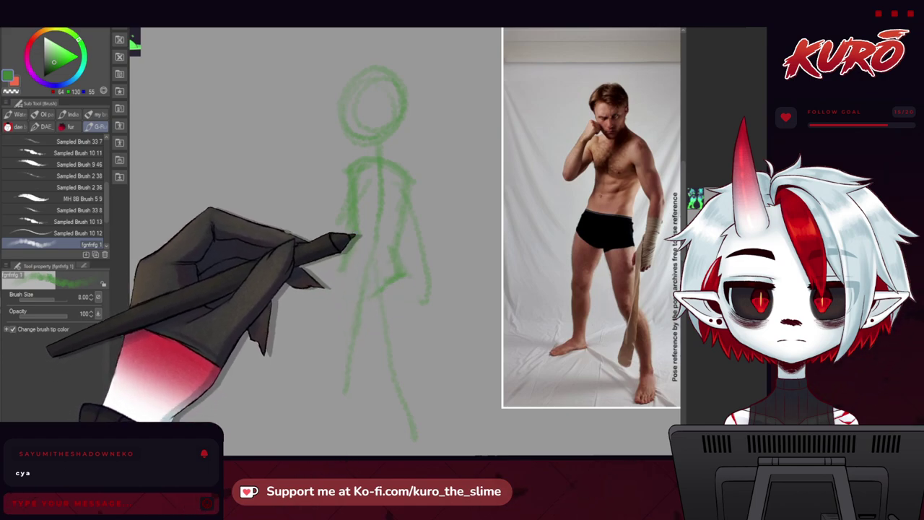
pyautogui.moveTo(363, 194); pyautogui.dragTo(353, 173)
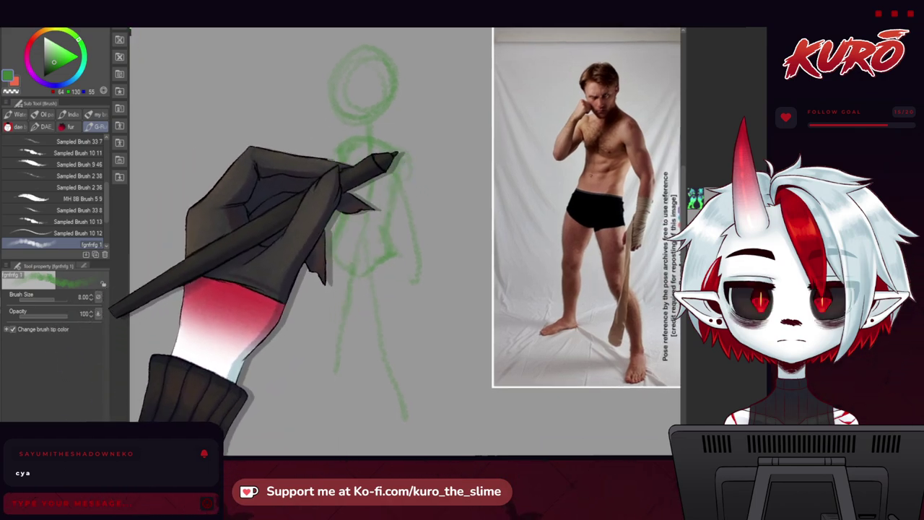
pyautogui.moveTo(296, 123); pyautogui.dragTo(304, 162)
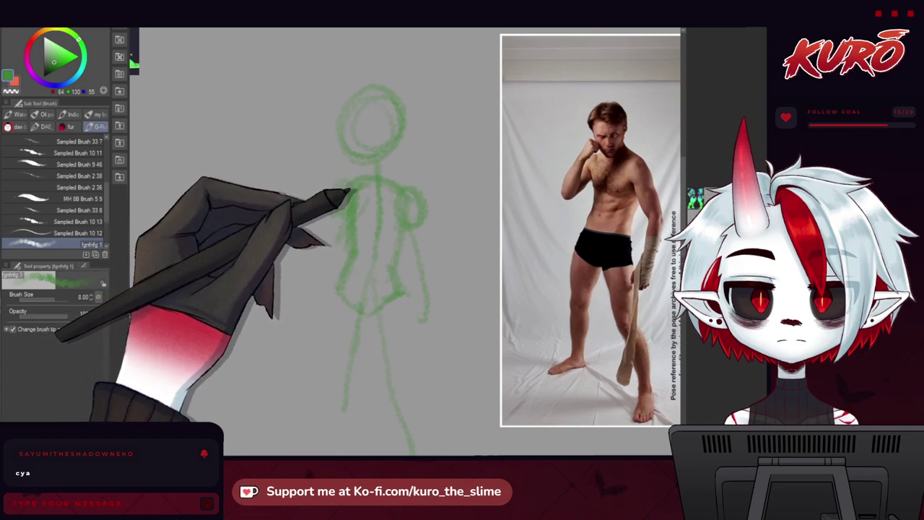
pyautogui.scroll(-3, 332, 239)
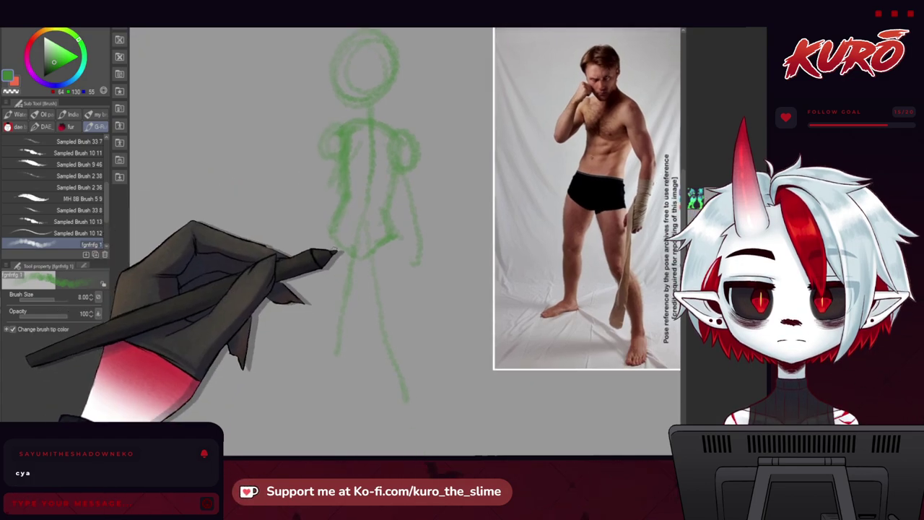
pyautogui.scroll(-2, 332, 238)
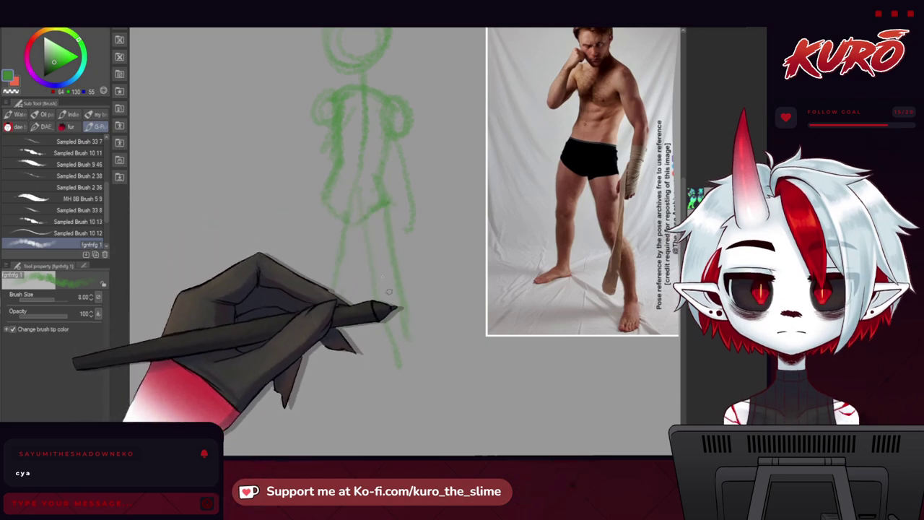
# Step: Outline the leg nearest the pose photo down to its foot and add a slanted ground line between the feet
pyautogui.moveTo(394, 253)
pyautogui.mouseDown()
pyautogui.moveTo(421, 342)
pyautogui.moveTo(388, 317)
pyautogui.moveTo(405, 398)
pyautogui.moveTo(403, 379)
pyautogui.moveTo(392, 424)
pyautogui.mouseUp()
pyautogui.moveTo(417, 374)
pyautogui.mouseDown()
pyautogui.moveTo(418, 393)
pyautogui.moveTo(392, 431)
pyautogui.mouseUp()
pyautogui.moveTo(316, 257); pyautogui.dragTo(356, 281)
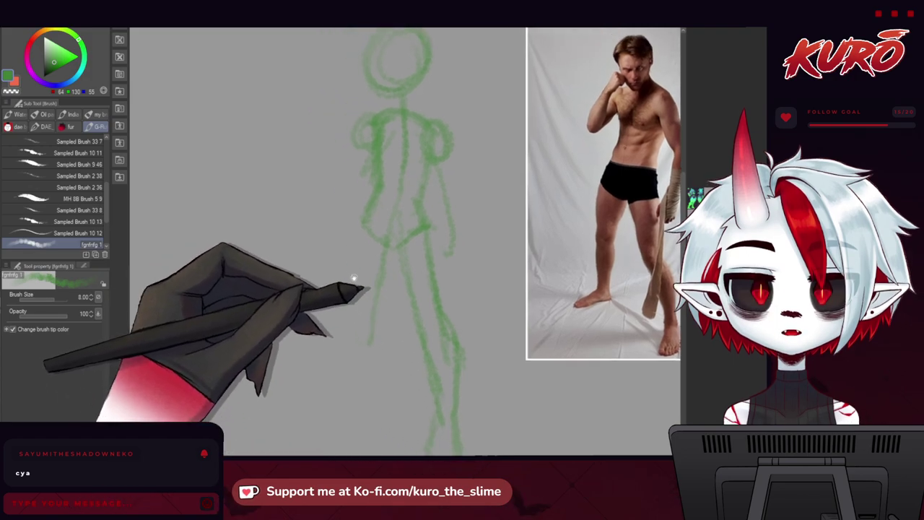
pyautogui.moveTo(359, 216)
pyautogui.mouseDown()
pyautogui.moveTo(343, 363)
pyautogui.moveTo(375, 322)
pyautogui.mouseUp()
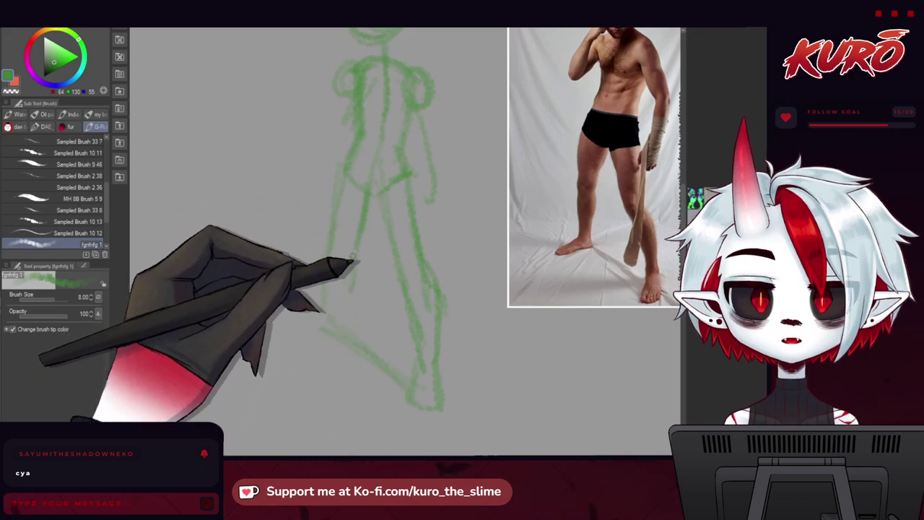
# Step: Outline the other leg from hip to ankle with its outward-pointing foot, and check the figure in a mirrored view
pyautogui.moveTo(409, 178); pyautogui.dragTo(431, 278)
pyautogui.moveTo(377, 193)
pyautogui.mouseDown()
pyautogui.moveTo(390, 238)
pyautogui.moveTo(367, 273)
pyautogui.moveTo(367, 205)
pyautogui.moveTo(338, 330)
pyautogui.moveTo(354, 267)
pyautogui.moveTo(353, 301)
pyautogui.moveTo(338, 325)
pyautogui.mouseUp()
pyautogui.moveTo(330, 266)
pyautogui.mouseDown()
pyautogui.moveTo(317, 331)
pyautogui.moveTo(294, 342)
pyautogui.mouseUp()
pyautogui.moveTo(337, 328)
pyautogui.mouseDown()
pyautogui.moveTo(328, 352)
pyautogui.moveTo(291, 350)
pyautogui.mouseUp()
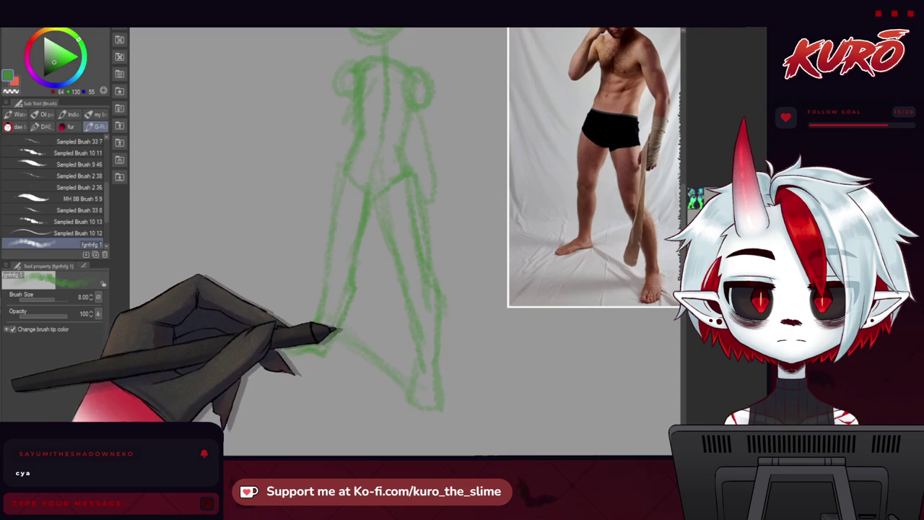
pyautogui.moveTo(326, 271)
pyautogui.mouseDown()
pyautogui.moveTo(322, 296)
pyautogui.moveTo(334, 296)
pyautogui.mouseUp()
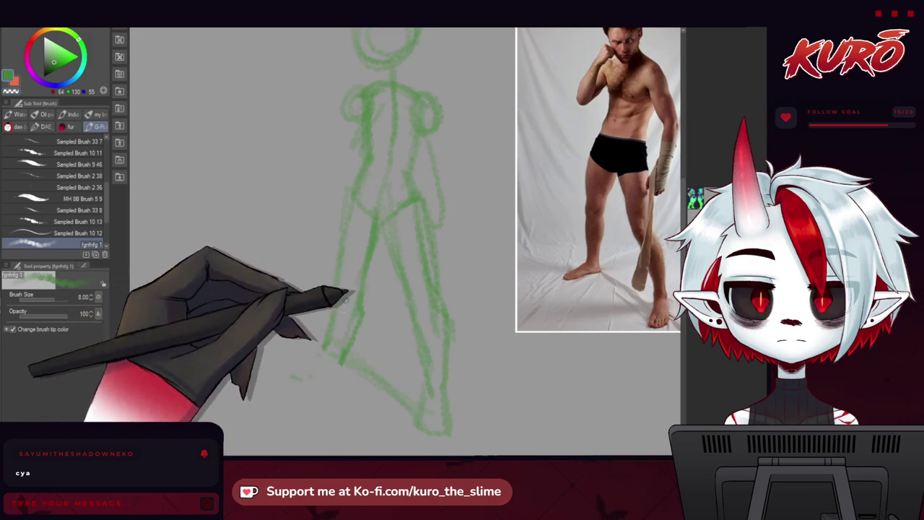
pyautogui.moveTo(336, 315)
pyautogui.mouseDown()
pyautogui.moveTo(333, 353)
pyautogui.moveTo(298, 374)
pyautogui.moveTo(327, 379)
pyautogui.mouseUp()
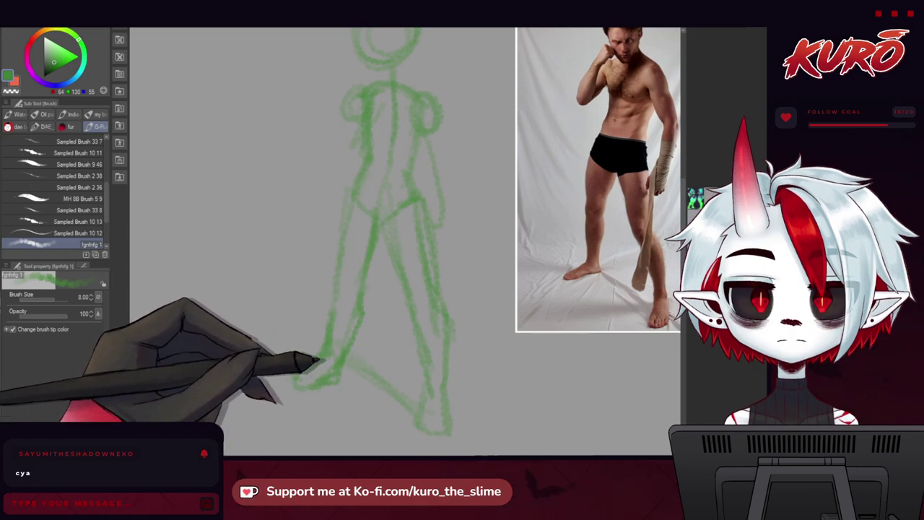
pyautogui.moveTo(314, 269); pyautogui.dragTo(286, 277)
pyautogui.press('h')
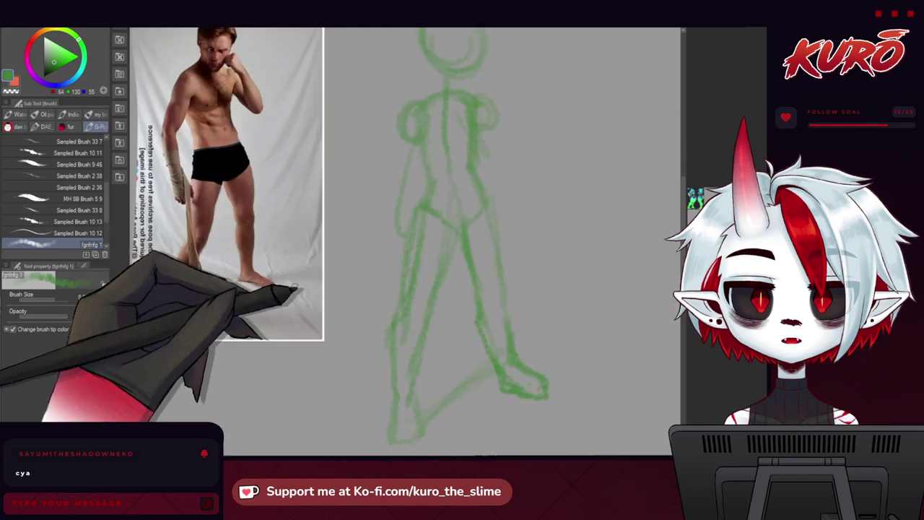
pyautogui.press('h')
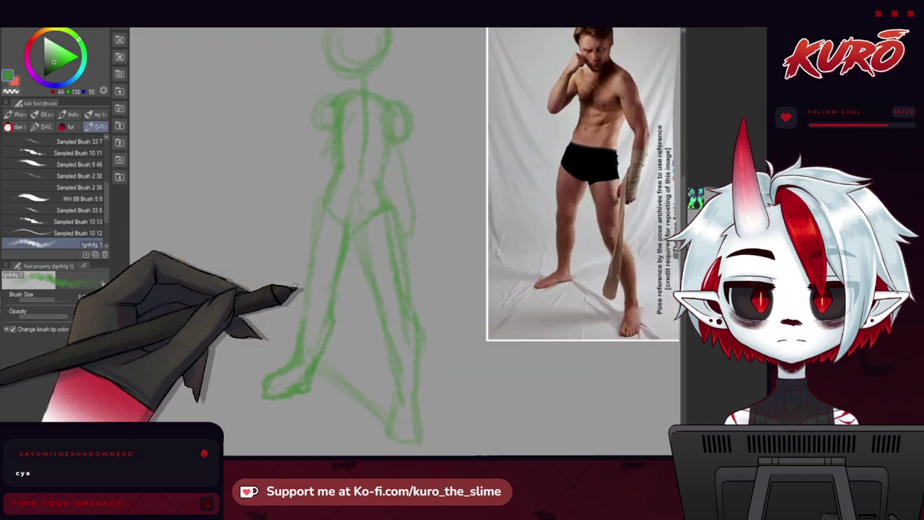
# Step: Outline the lowered arm from the shoulder and extend its hand into a long curved slime-like tail
pyautogui.moveTo(264, 176); pyautogui.dragTo(287, 229)
pyautogui.moveTo(310, 158); pyautogui.dragTo(297, 166)
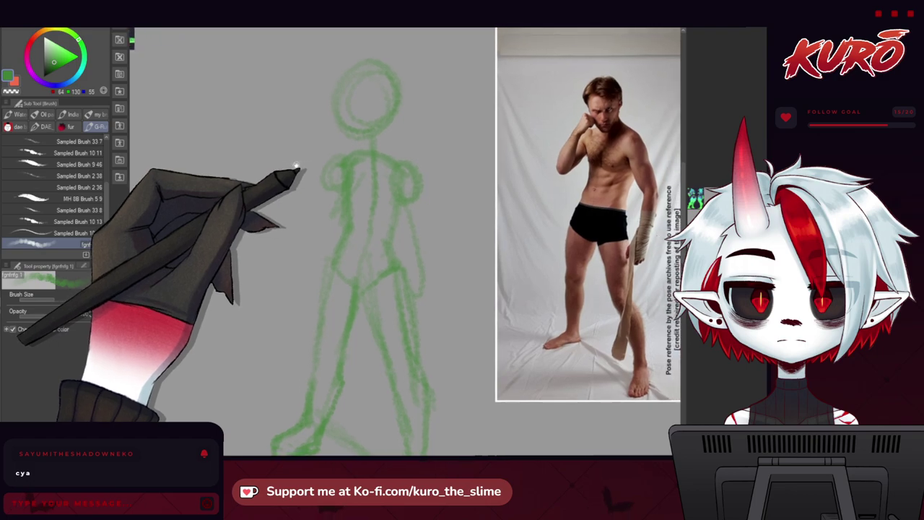
pyautogui.moveTo(281, 252); pyautogui.dragTo(291, 231)
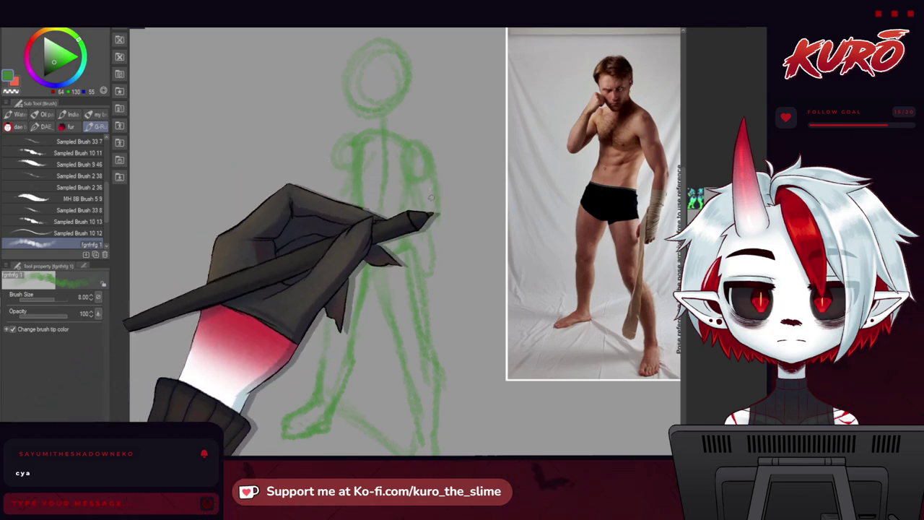
pyautogui.moveTo(471, 329); pyautogui.dragTo(432, 218)
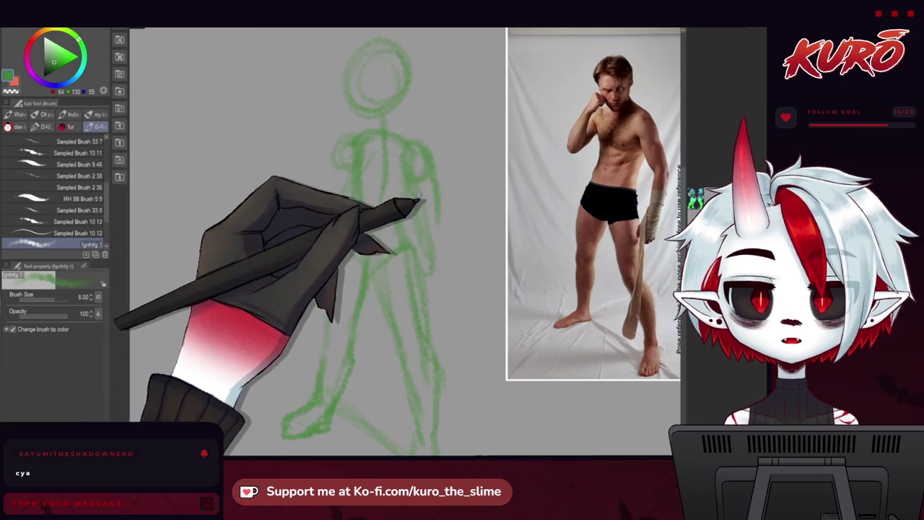
pyautogui.moveTo(460, 266)
pyautogui.mouseDown()
pyautogui.moveTo(469, 317)
pyautogui.moveTo(485, 281)
pyautogui.moveTo(473, 354)
pyautogui.mouseUp()
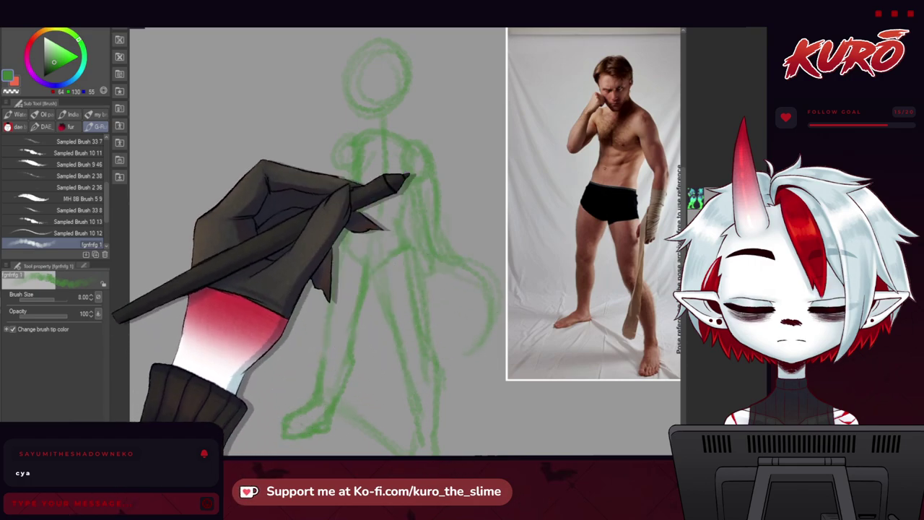
pyautogui.moveTo(276, 182)
pyautogui.mouseDown()
pyautogui.moveTo(265, 182)
pyautogui.moveTo(277, 193)
pyautogui.mouseUp()
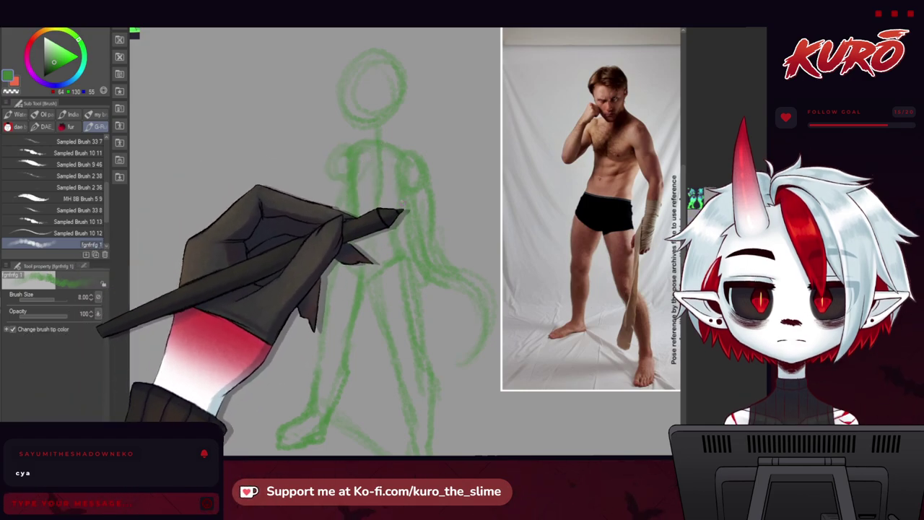
# Step: Thicken the head circle and make first marks for the raised arm beside the shoulder farthest from the photo
pyautogui.moveTo(318, 182); pyautogui.dragTo(332, 210)
pyautogui.moveTo(340, 166); pyautogui.dragTo(345, 186)
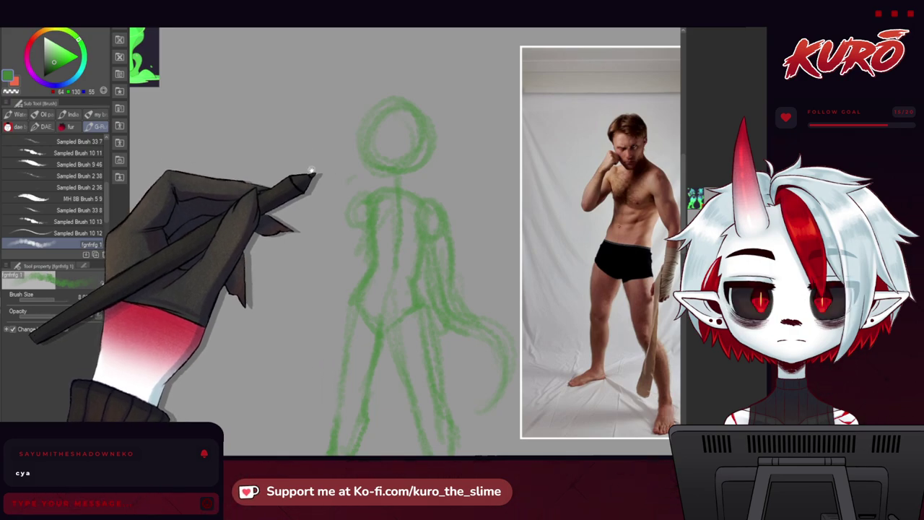
pyautogui.moveTo(313, 171); pyautogui.dragTo(311, 147)
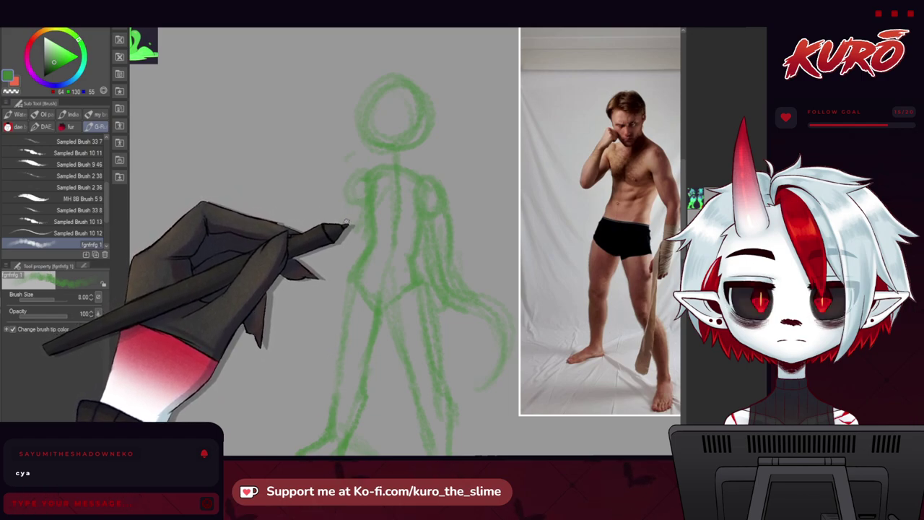
pyautogui.moveTo(323, 186)
pyautogui.mouseDown()
pyautogui.moveTo(330, 192)
pyautogui.moveTo(320, 187)
pyautogui.mouseUp()
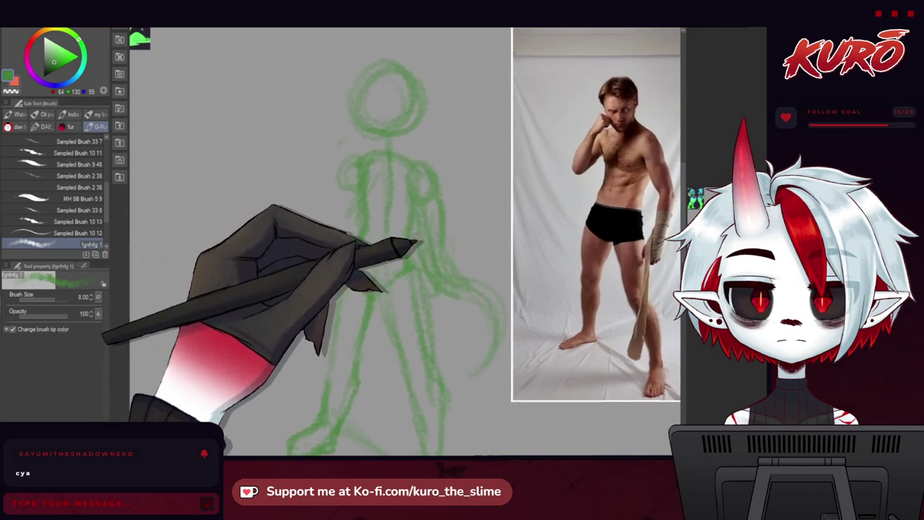
# Step: Rework the thigh and shin of the leg nearest the photo and give it a downward-pointing foot
pyautogui.moveTo(326, 186); pyautogui.dragTo(320, 153)
pyautogui.moveTo(317, 252); pyautogui.dragTo(313, 211)
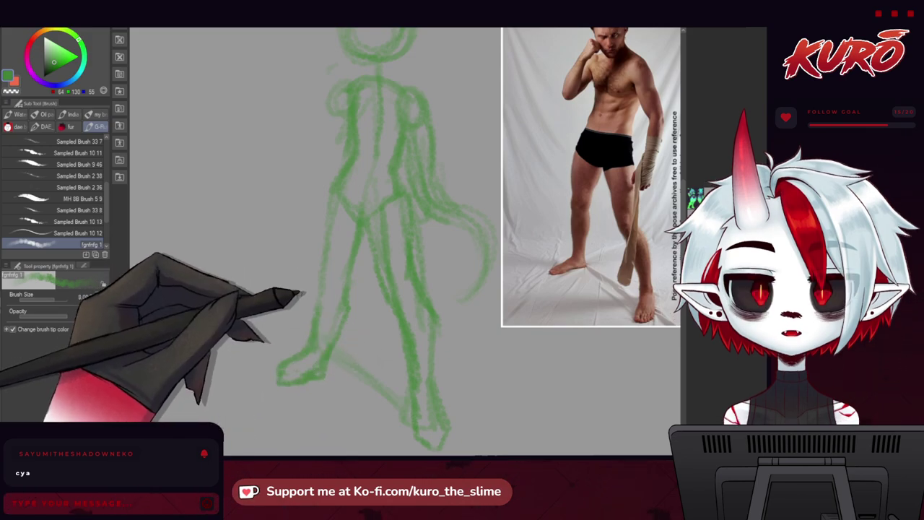
pyautogui.moveTo(316, 303)
pyautogui.mouseDown()
pyautogui.moveTo(350, 369)
pyautogui.moveTo(346, 398)
pyautogui.mouseUp()
# Step: Undo the last raised-arm stroke and redraw the bent arm with its fist beside the head
pyautogui.moveTo(292, 252); pyautogui.dragTo(274, 261)
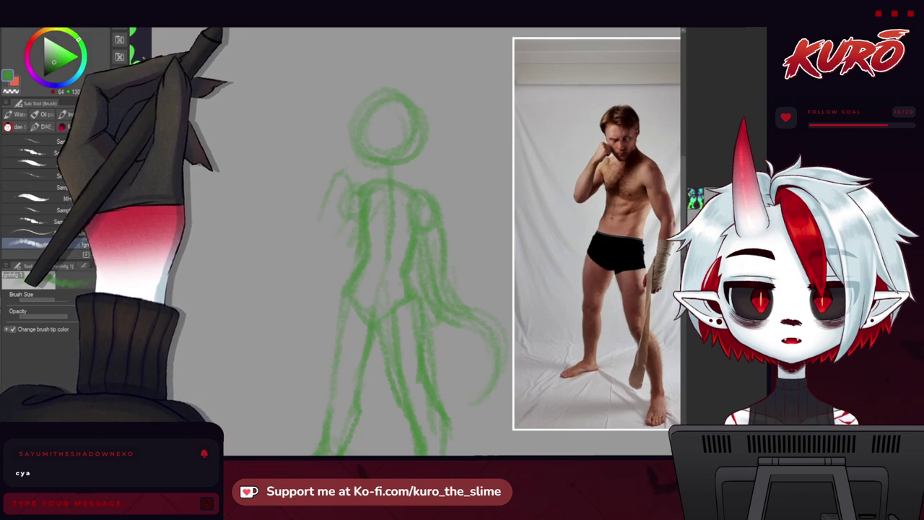
pyautogui.hotkey('ctrl', 'z')
pyautogui.moveTo(349, 220); pyautogui.dragTo(327, 201)
pyautogui.moveTo(304, 231); pyautogui.dragTo(299, 228)
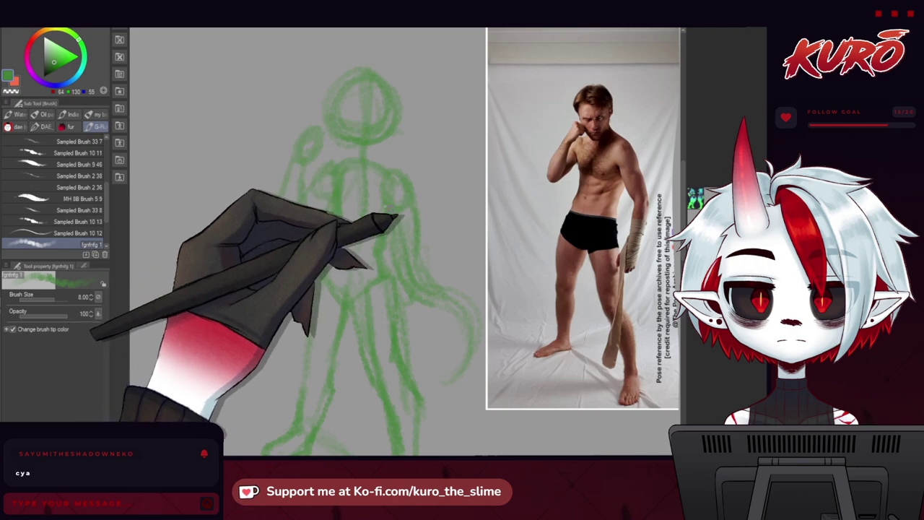
# Step: Lasso the lowered arm with its curved end, rotate it about -5.6 degrees against the shoulder and clear the selection
pyautogui.press('m')
pyautogui.moveTo(393, 214)
pyautogui.mouseDown()
pyautogui.moveTo(435, 330)
pyautogui.moveTo(392, 295)
pyautogui.moveTo(390, 238)
pyautogui.mouseUp()
pyautogui.hotkey('ctrl', 't')
pyautogui.moveTo(333, 205); pyautogui.dragTo(311, 240)
pyautogui.moveTo(399, 302); pyautogui.dragTo(404, 271)
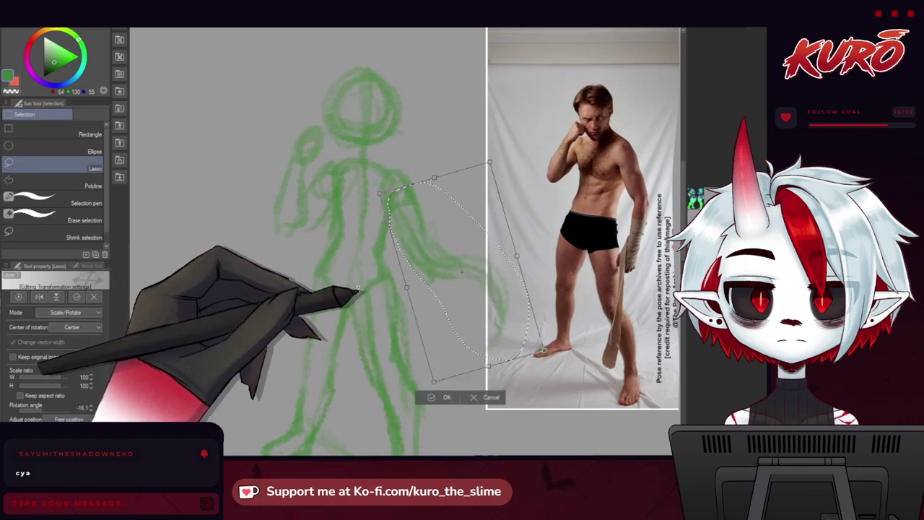
pyautogui.moveTo(315, 273); pyautogui.dragTo(316, 246)
pyautogui.moveTo(432, 310)
pyautogui.mouseDown()
pyautogui.moveTo(413, 321)
pyautogui.moveTo(425, 332)
pyautogui.mouseUp()
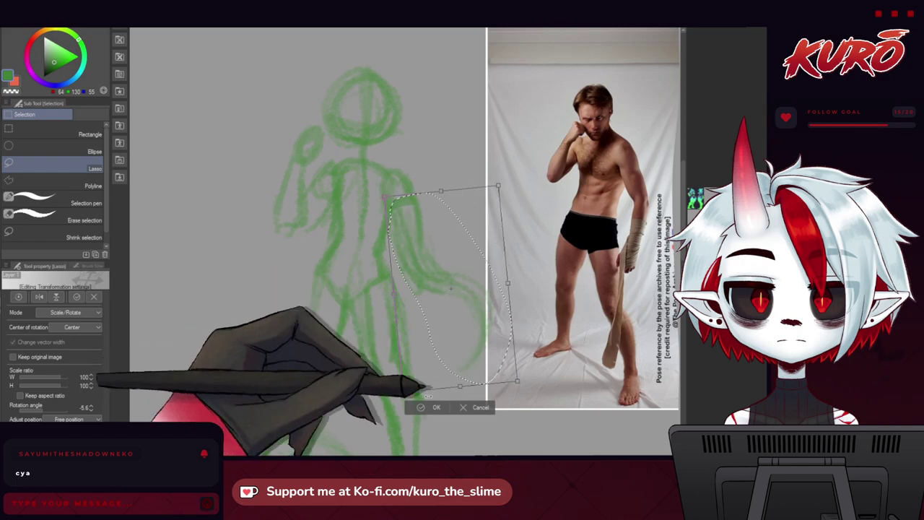
pyautogui.click(432, 408)
pyautogui.click(411, 355)
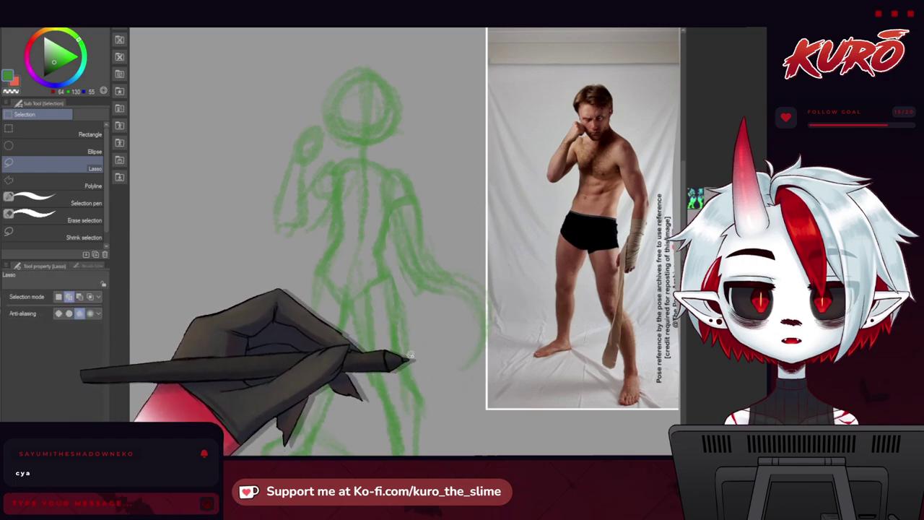
# Step: Lasso the lowered arm's forearm and curved end, rotate them outward from the elbow and clear the selection
pyautogui.moveTo(415, 297)
pyautogui.mouseDown()
pyautogui.moveTo(444, 248)
pyautogui.moveTo(424, 309)
pyautogui.mouseUp()
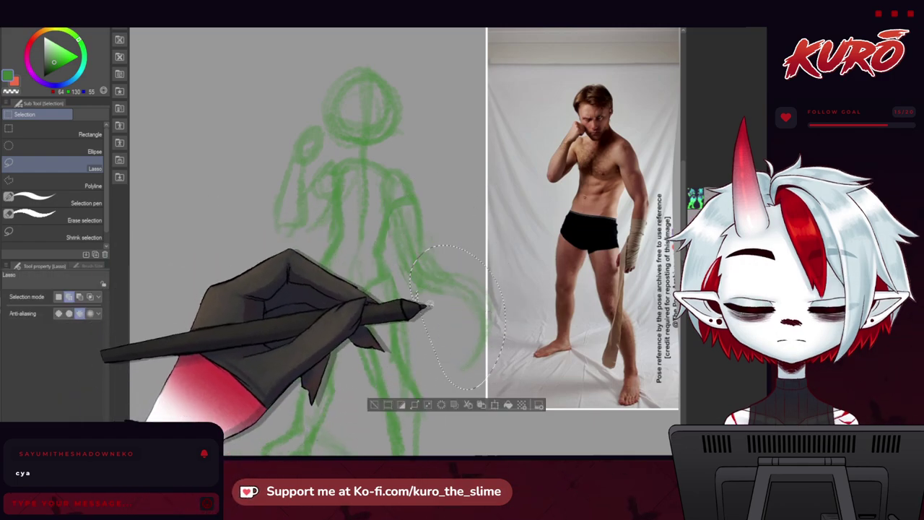
pyautogui.hotkey('ctrl', 't')
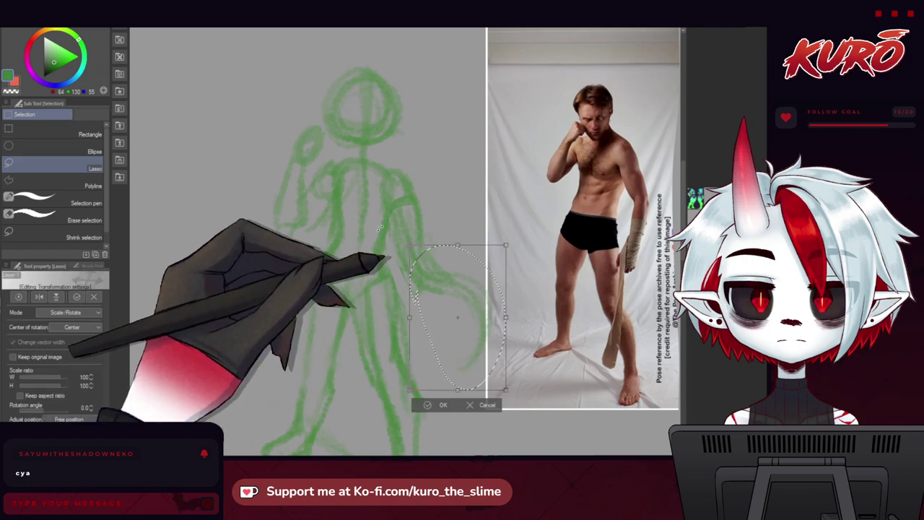
pyautogui.moveTo(389, 270); pyautogui.dragTo(427, 383)
pyautogui.moveTo(409, 353)
pyautogui.mouseDown()
pyautogui.moveTo(427, 274)
pyautogui.moveTo(409, 261)
pyautogui.moveTo(426, 274)
pyautogui.moveTo(432, 305)
pyautogui.mouseUp()
pyautogui.click(461, 346)
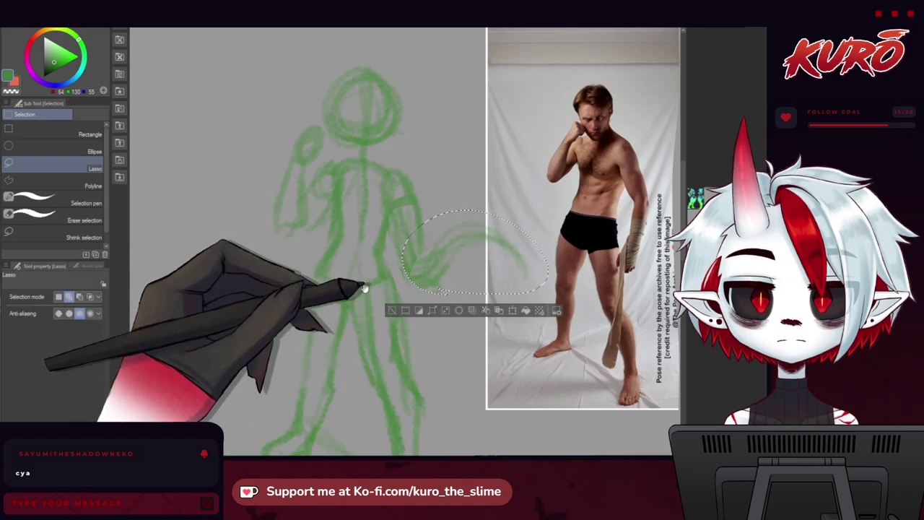
pyautogui.hotkey('ctrl', 'd')
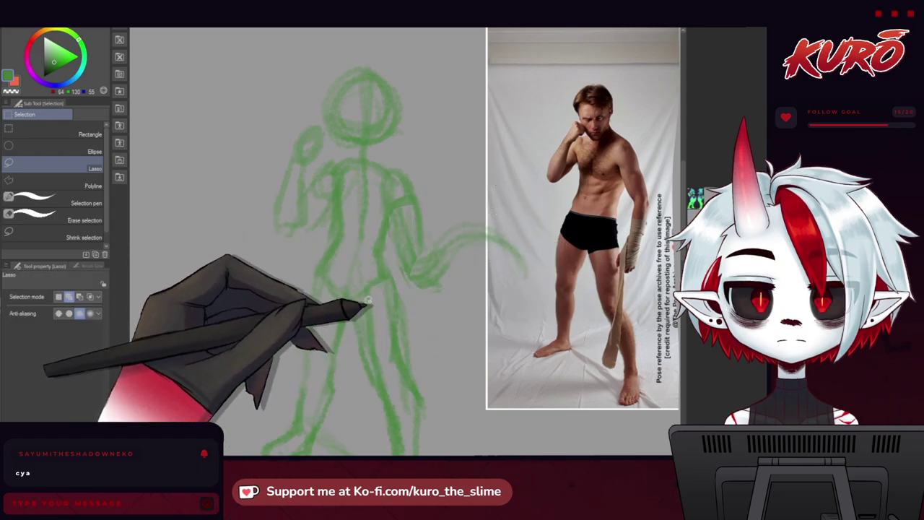
# Step: Examine the pose's balance by comparing the canvas in mirrored and normal view
pyautogui.press('h')
pyautogui.press('h')
pyautogui.press('h')
pyautogui.press('h')
pyautogui.press('h')
pyautogui.press('h')
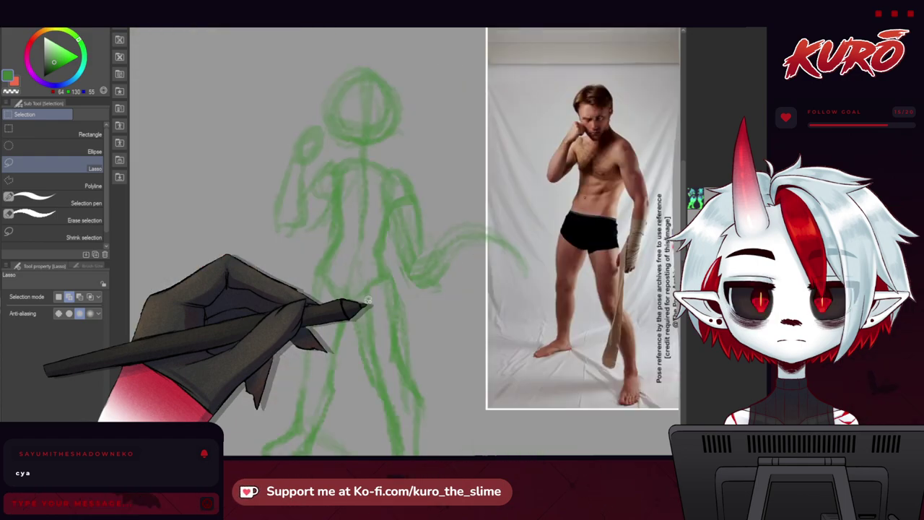
pyautogui.press('h')
pyautogui.press('h')
# Step: Enlarge the whole green pose sketch to fill most of the canvas height and position it beside the pose photo
pyautogui.scroll(-5, 361, 304)
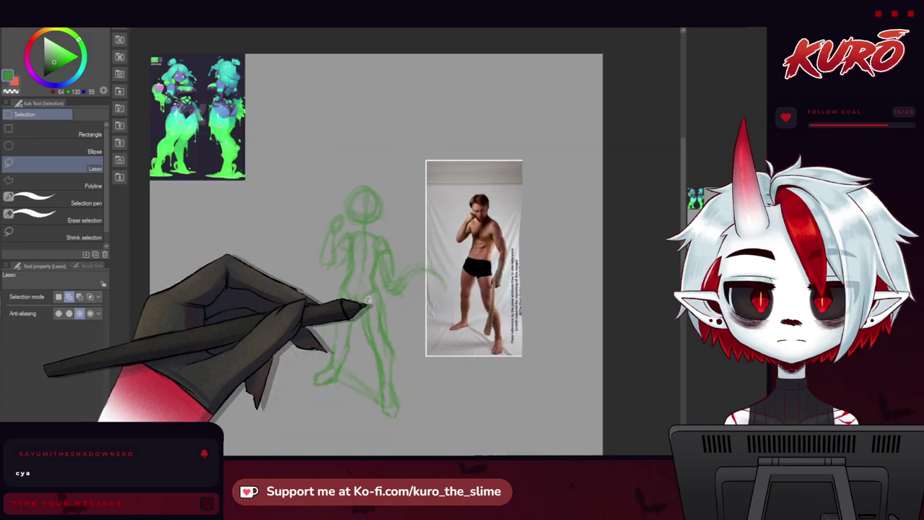
pyautogui.moveTo(309, 248); pyautogui.dragTo(312, 242)
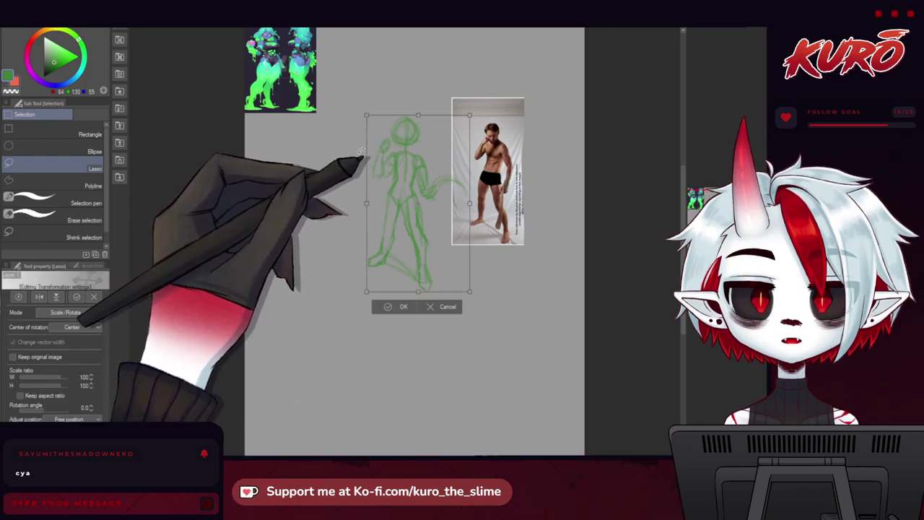
pyautogui.moveTo(366, 291); pyautogui.dragTo(273, 453)
pyautogui.moveTo(342, 334); pyautogui.dragTo(385, 333)
pyautogui.moveTo(325, 181); pyautogui.dragTo(286, 145)
pyautogui.moveTo(353, 221); pyautogui.dragTo(369, 206)
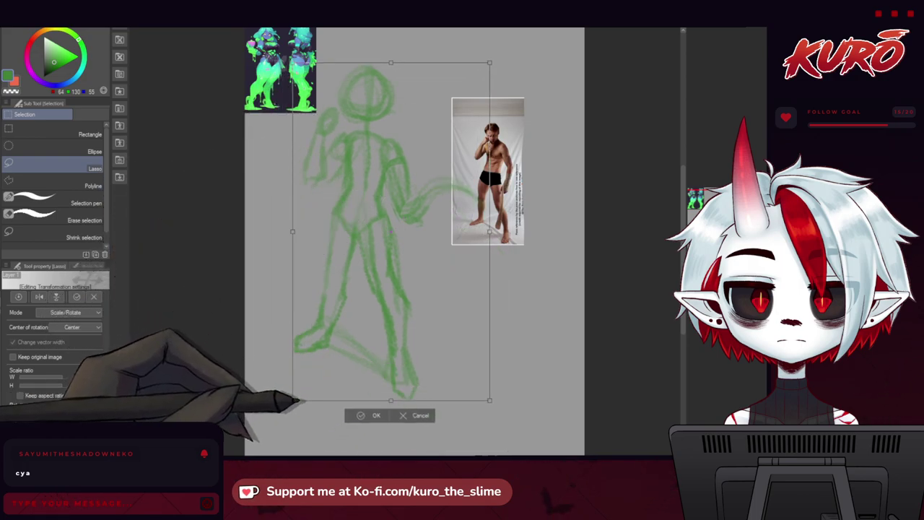
pyautogui.moveTo(292, 400); pyautogui.dragTo(265, 448)
pyautogui.moveTo(307, 352)
pyautogui.mouseDown()
pyautogui.moveTo(338, 353)
pyautogui.moveTo(330, 352)
pyautogui.mouseUp()
pyautogui.press('Return')
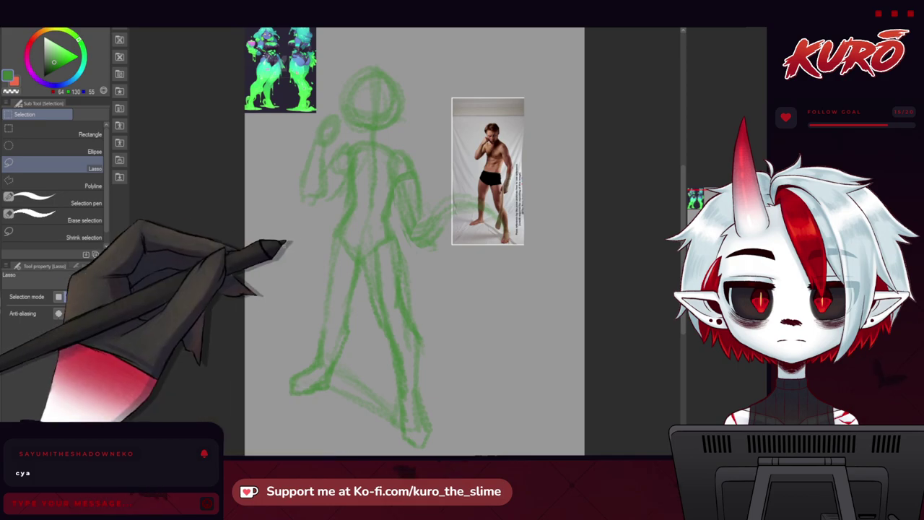
# Step: Turn the rough pose sketch into a faint blue underlay and switch to the sketching brush
pyautogui.moveTo(289, 278); pyautogui.dragTo(301, 269)
pyautogui.scroll(1, 409, 76)
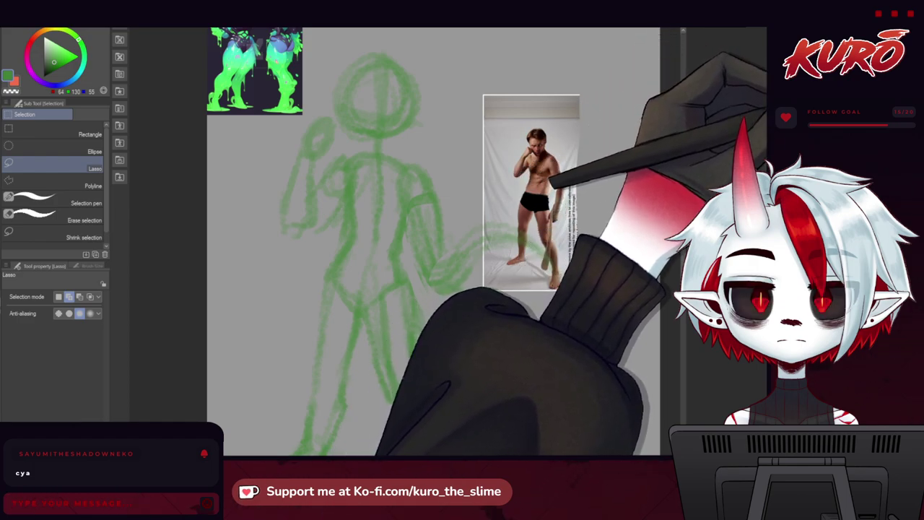
pyautogui.hotkey('ctrl', 'b')
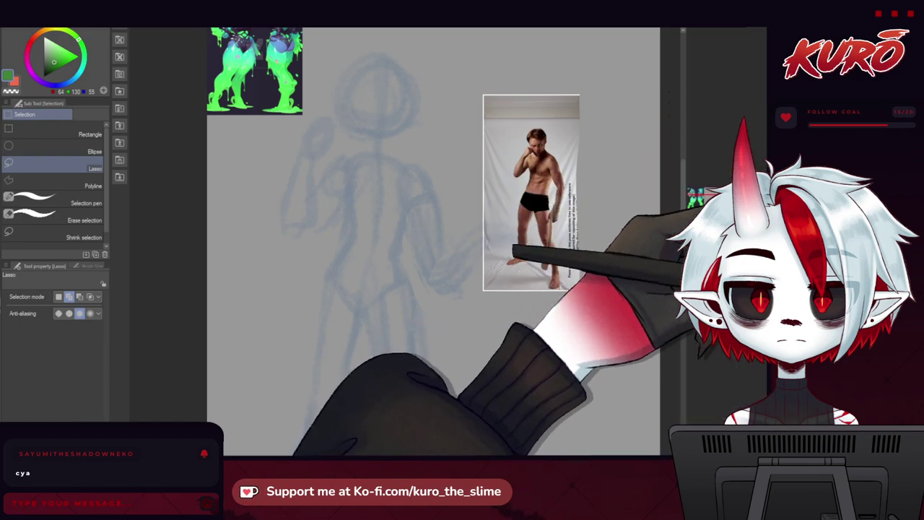
pyautogui.moveTo(302, 161)
pyautogui.mouseDown()
pyautogui.moveTo(351, 188)
pyautogui.moveTo(334, 178)
pyautogui.mouseUp()
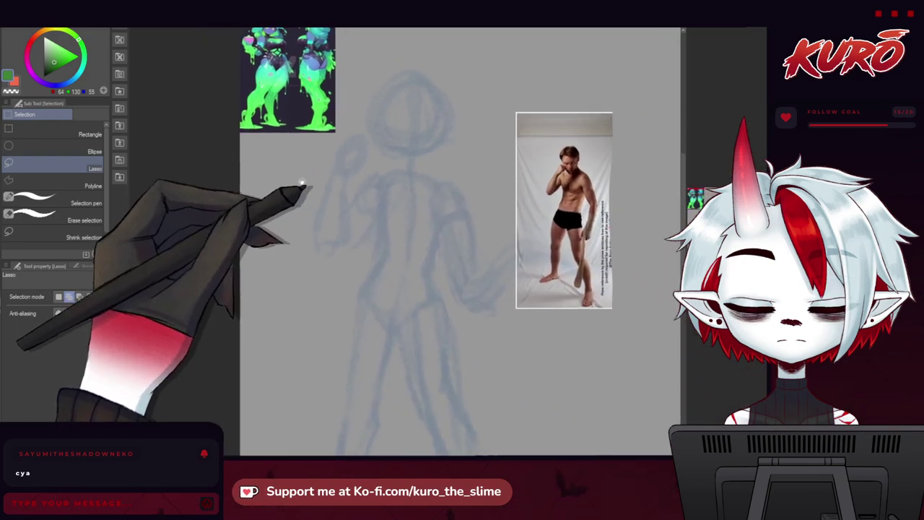
pyautogui.press('b')
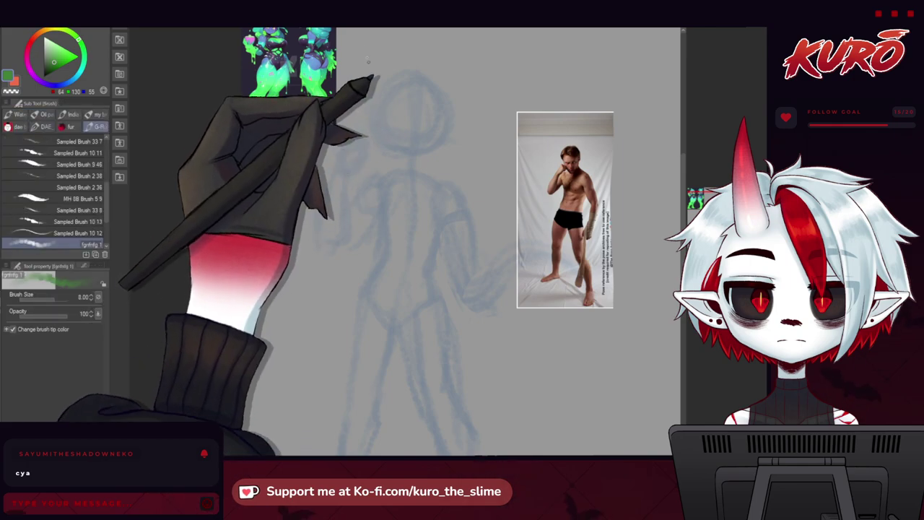
# Step: Draw the head circle over the blue underlay, darken the green to RGB 27, 65, 22 and retrace the circle
pyautogui.moveTo(386, 122)
pyautogui.mouseDown()
pyautogui.moveTo(379, 138)
pyautogui.moveTo(356, 143)
pyautogui.mouseUp()
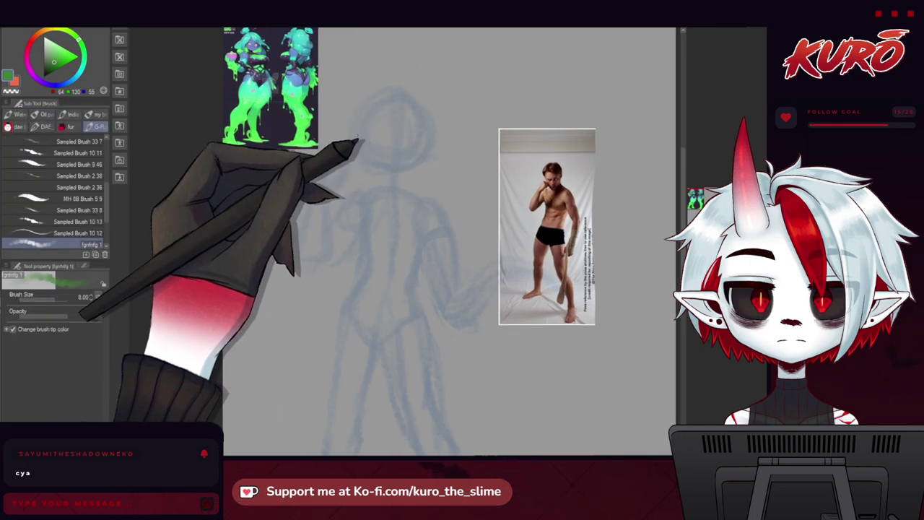
pyautogui.scroll(1, 388, 91)
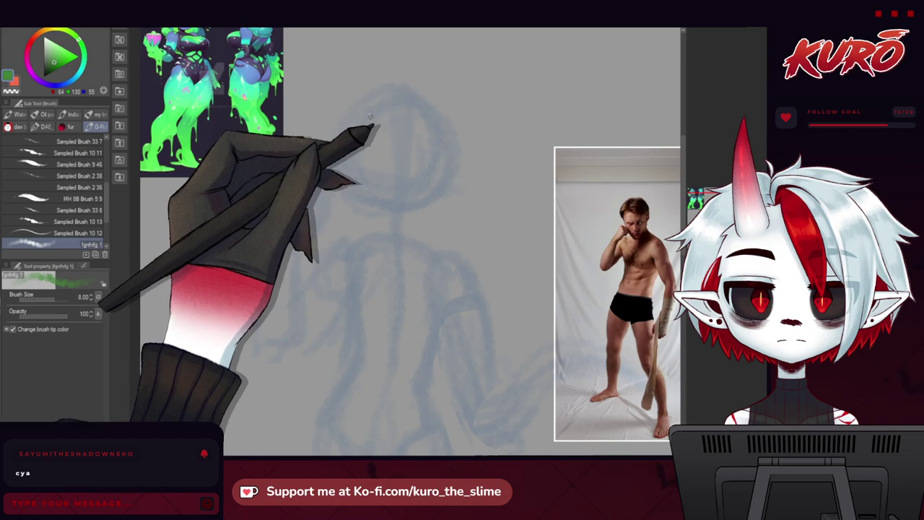
pyautogui.moveTo(390, 92)
pyautogui.mouseDown()
pyautogui.moveTo(382, 199)
pyautogui.moveTo(361, 128)
pyautogui.moveTo(429, 99)
pyautogui.moveTo(447, 183)
pyautogui.moveTo(372, 188)
pyautogui.moveTo(434, 114)
pyautogui.mouseUp()
pyautogui.click(49, 70)
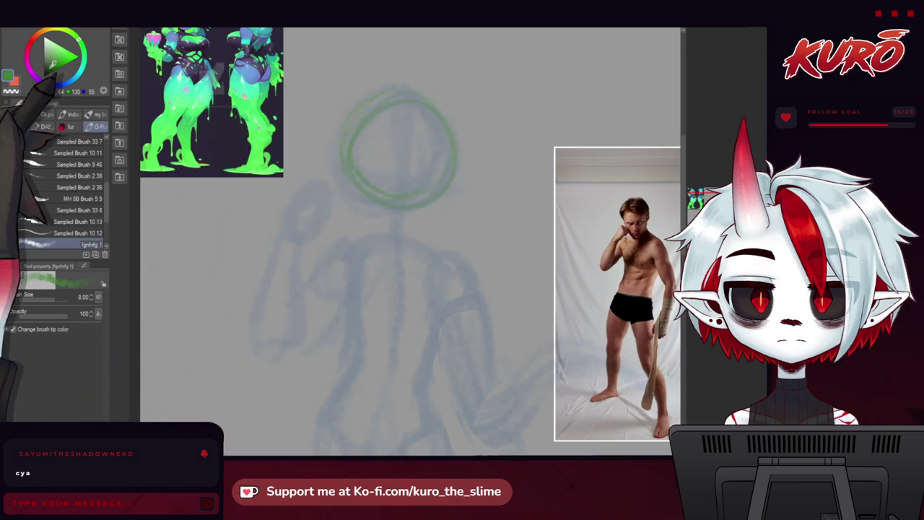
pyautogui.moveTo(361, 124)
pyautogui.mouseDown()
pyautogui.moveTo(431, 207)
pyautogui.moveTo(345, 153)
pyautogui.moveTo(398, 106)
pyautogui.moveTo(451, 135)
pyautogui.moveTo(417, 199)
pyautogui.moveTo(365, 123)
pyautogui.moveTo(330, 110)
pyautogui.mouseUp()
pyautogui.moveTo(333, 143)
pyautogui.mouseDown()
pyautogui.moveTo(346, 140)
pyautogui.moveTo(345, 66)
pyautogui.mouseUp()
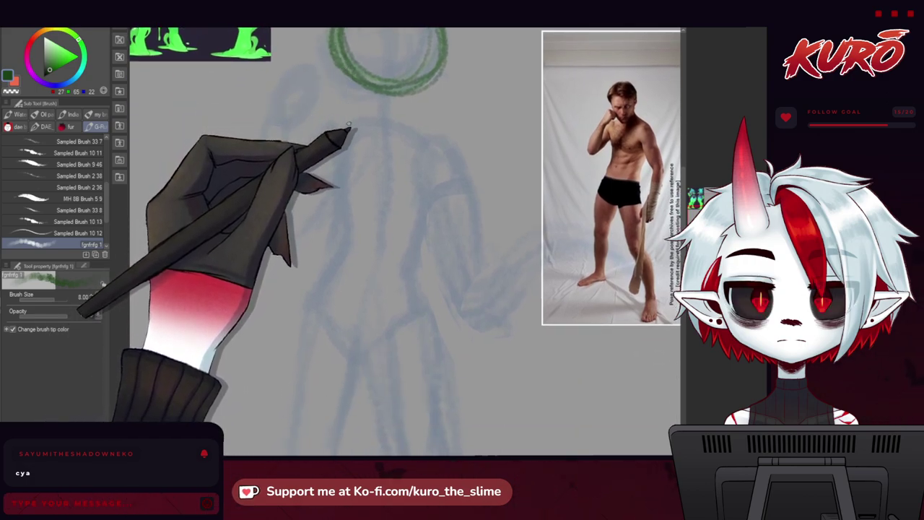
# Step: Add the face's vertical centre line and horizontal eye line, and shape the cheeks and jaw down to a pointed chin
pyautogui.moveTo(354, 60); pyautogui.dragTo(349, 160)
pyautogui.moveTo(375, 72)
pyautogui.mouseDown()
pyautogui.moveTo(381, 212)
pyautogui.moveTo(355, 217)
pyautogui.moveTo(361, 227)
pyautogui.mouseUp()
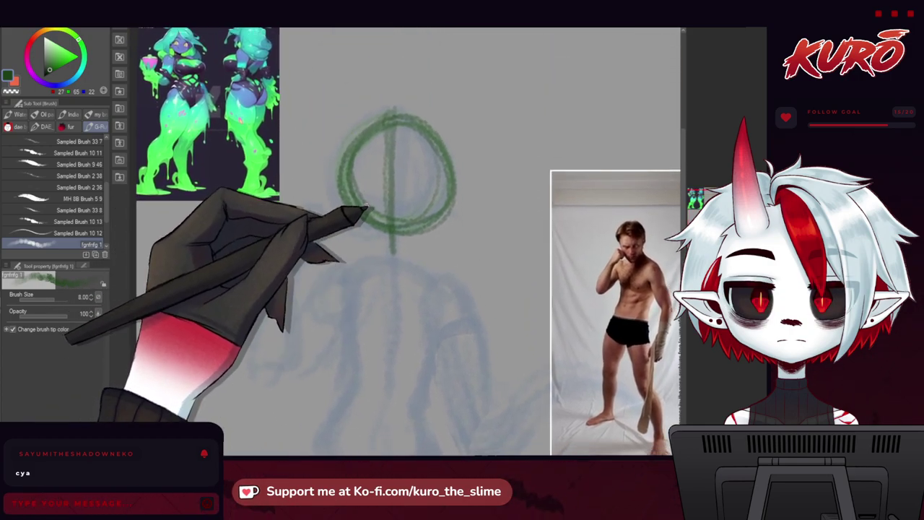
pyautogui.moveTo(340, 191); pyautogui.dragTo(416, 208)
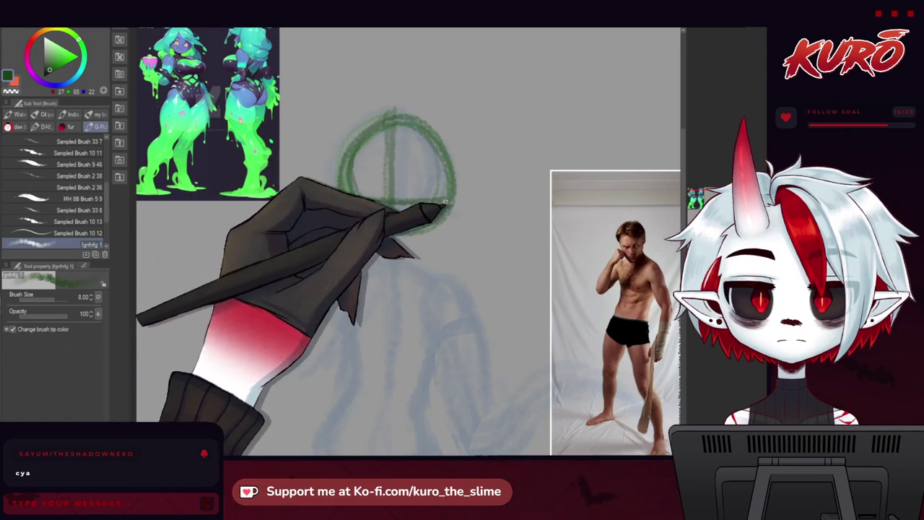
pyautogui.moveTo(352, 197); pyautogui.dragTo(350, 185)
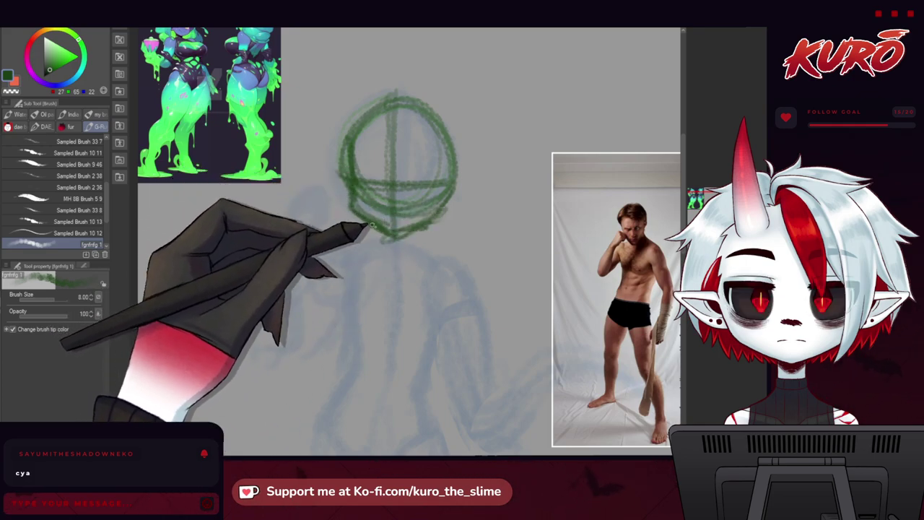
pyautogui.moveTo(346, 129); pyautogui.dragTo(342, 166)
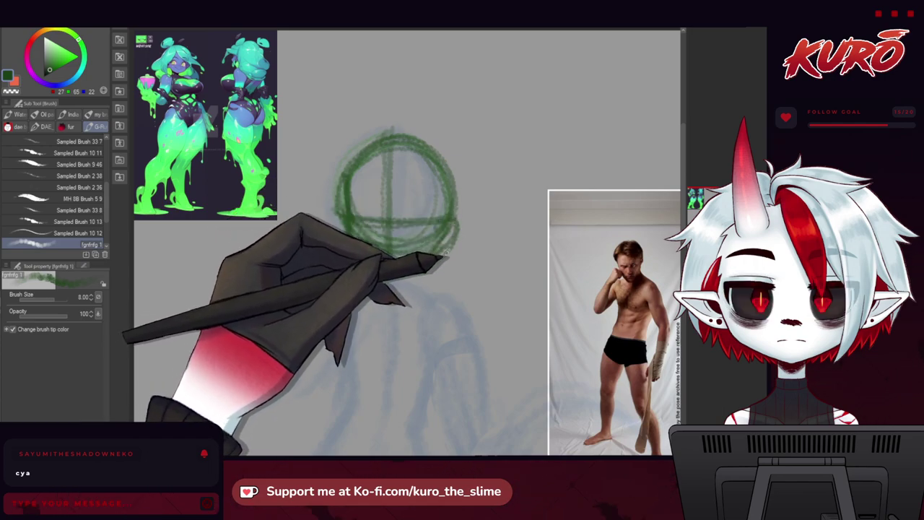
pyautogui.scroll(-1, 325, 209)
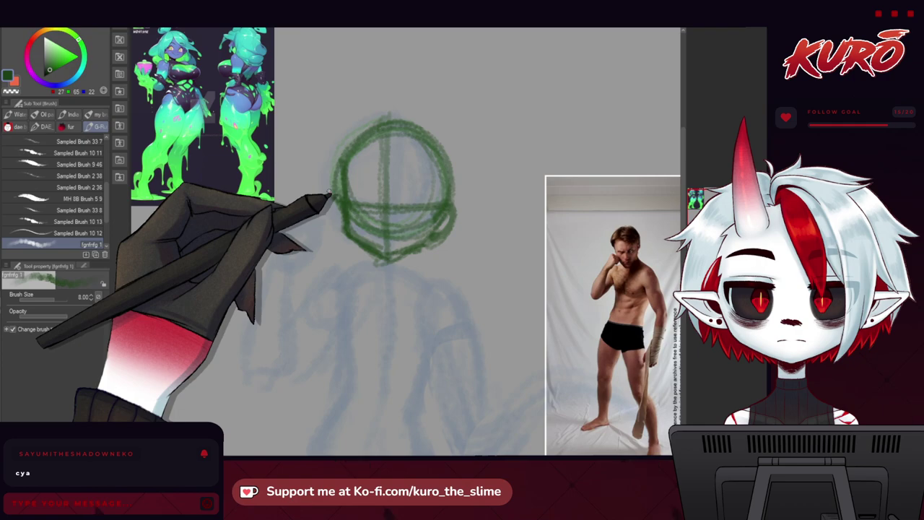
# Step: Stretch the head sketch vertically into a taller shape and redraw the face's vertical centre line
pyautogui.hotkey('ctrl', 't')
pyautogui.moveTo(393, 267)
pyautogui.mouseDown()
pyautogui.moveTo(392, 310)
pyautogui.moveTo(361, 248)
pyautogui.moveTo(372, 238)
pyautogui.mouseUp()
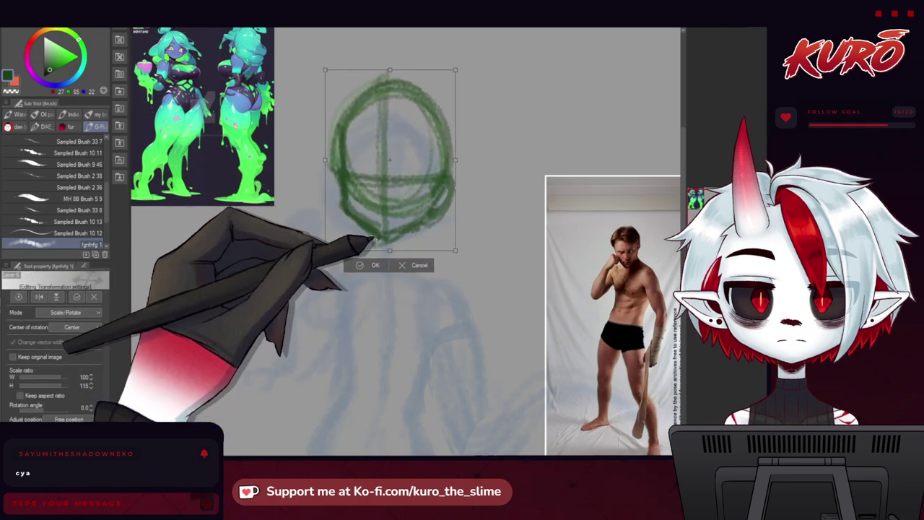
pyautogui.click(365, 264)
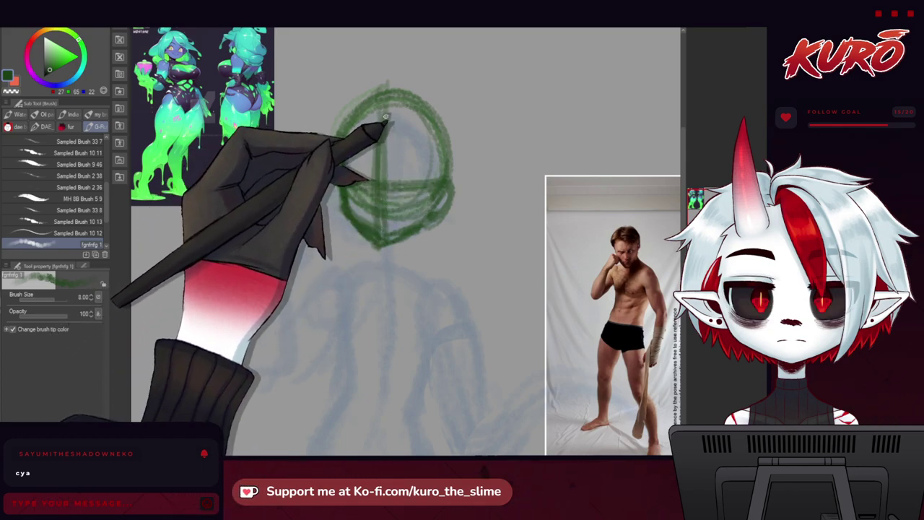
pyautogui.moveTo(327, 172); pyautogui.dragTo(323, 153)
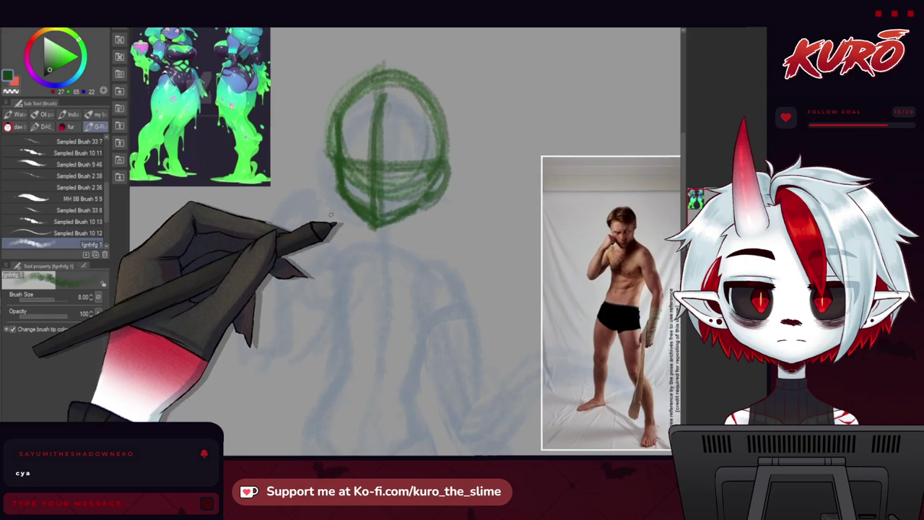
pyautogui.moveTo(289, 223); pyautogui.dragTo(302, 215)
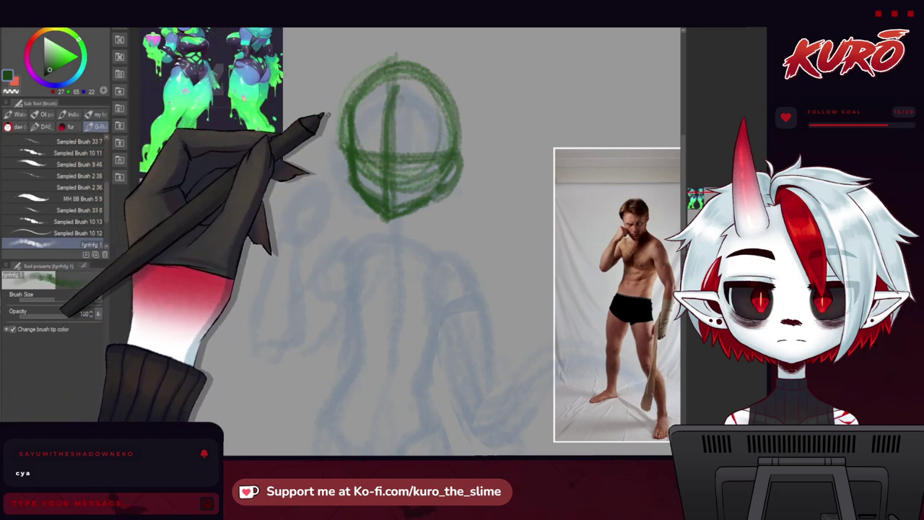
pyautogui.moveTo(339, 127); pyautogui.dragTo(327, 99)
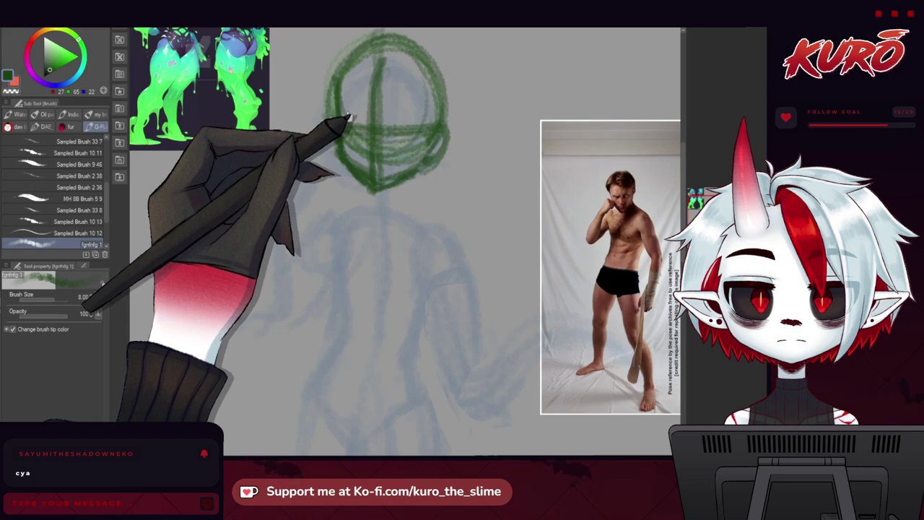
# Step: Move the head sketch slightly down toward the shoulders and draw the neck with its sloping shoulder lines
pyautogui.hotkey('ctrl', 't')
pyautogui.moveTo(359, 163); pyautogui.dragTo(356, 179)
pyautogui.click(354, 227)
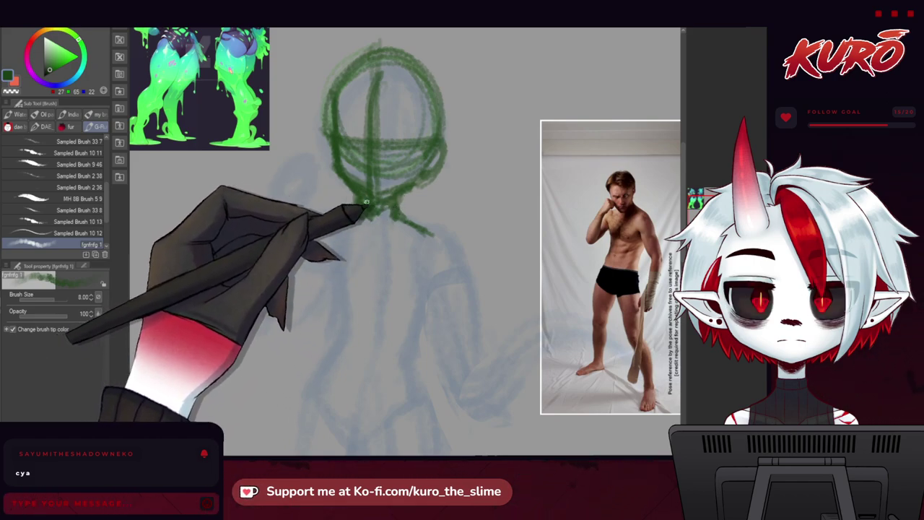
pyautogui.moveTo(367, 202); pyautogui.dragTo(360, 191)
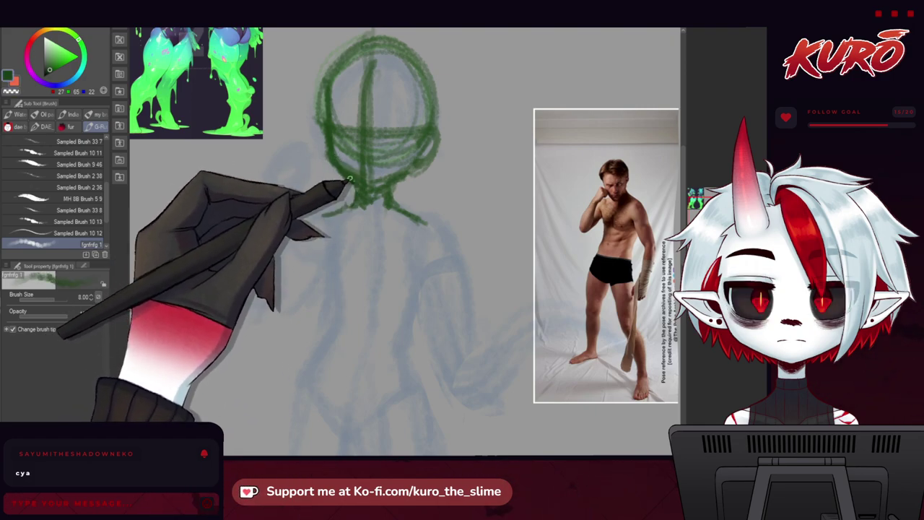
pyautogui.moveTo(361, 199)
pyautogui.mouseDown()
pyautogui.moveTo(336, 214)
pyautogui.moveTo(318, 205)
pyautogui.mouseUp()
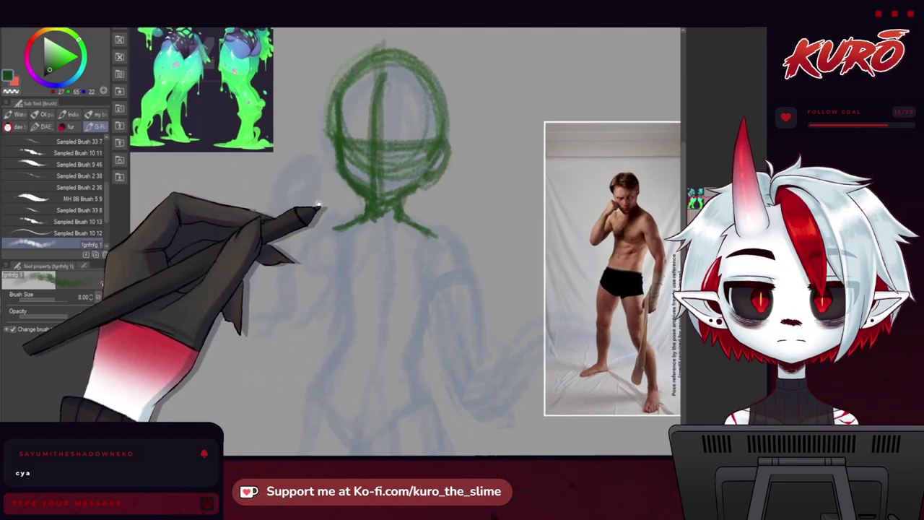
# Step: Draw the torso's curved centre line and both side contours from the shoulders down toward the waist
pyautogui.scroll(-2, 317, 206)
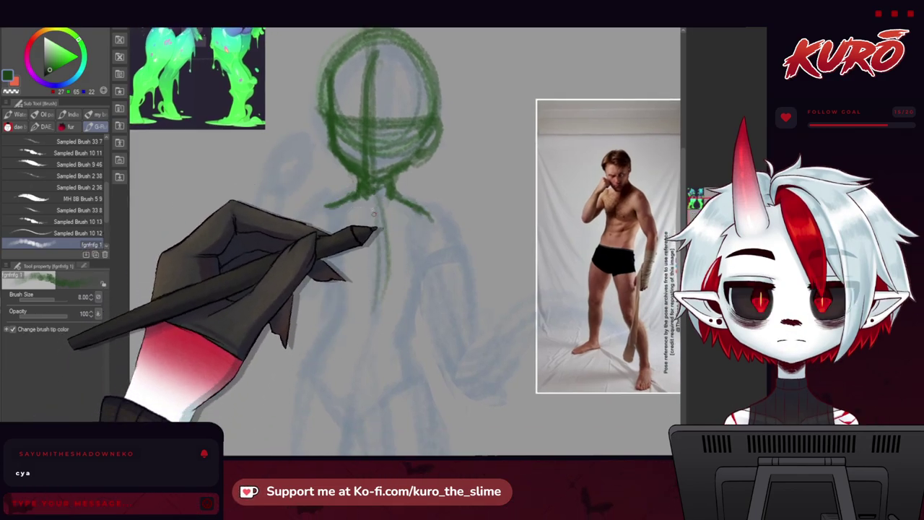
pyautogui.moveTo(328, 211); pyautogui.dragTo(341, 271)
pyautogui.moveTo(424, 208); pyautogui.dragTo(416, 312)
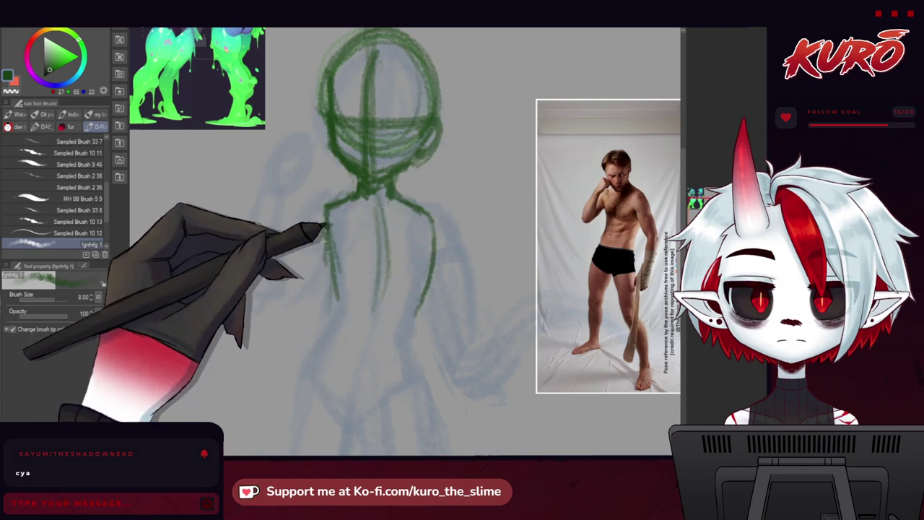
pyautogui.scroll(-3, 357, 230)
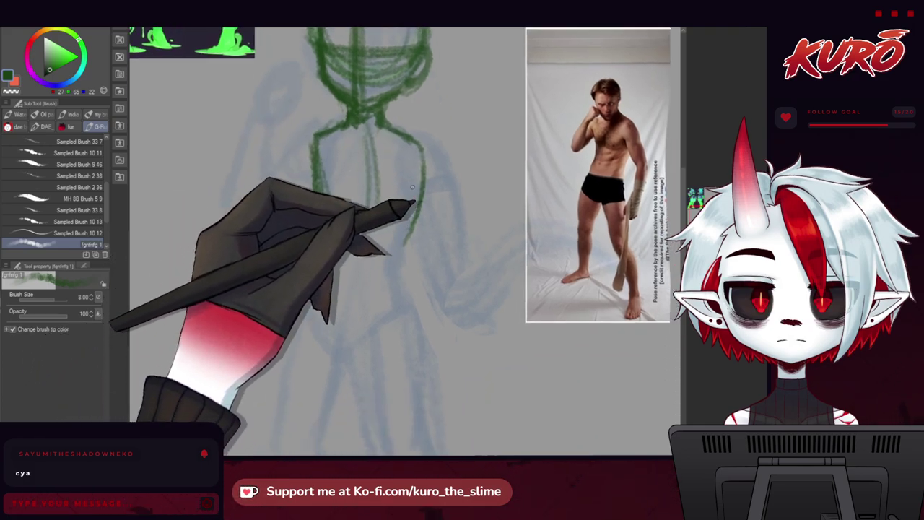
pyautogui.moveTo(322, 178); pyautogui.dragTo(329, 205)
# Step: Sketch the waist and flaring hip lines using a mirrored view, replace the overlong hip stroke and erase the stray hip line
pyautogui.press('h')
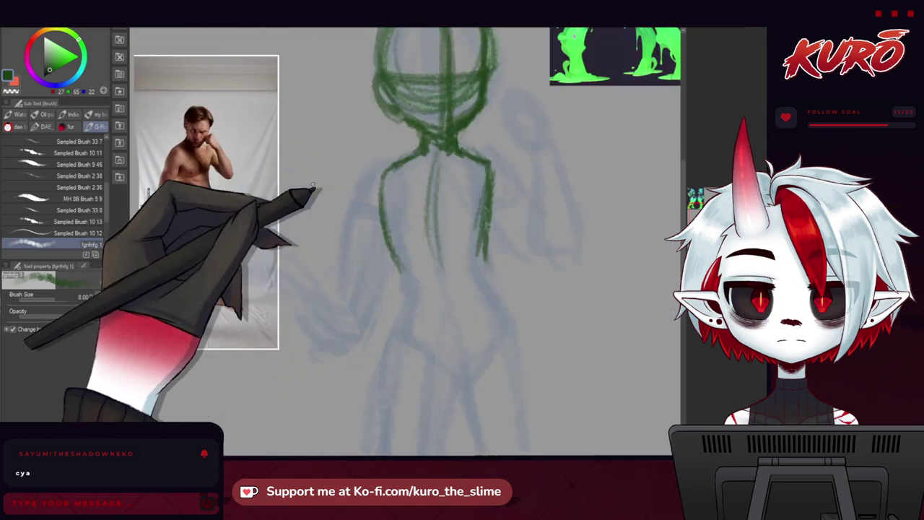
pyautogui.moveTo(486, 193)
pyautogui.mouseDown()
pyautogui.moveTo(484, 255)
pyautogui.moveTo(535, 317)
pyautogui.mouseUp()
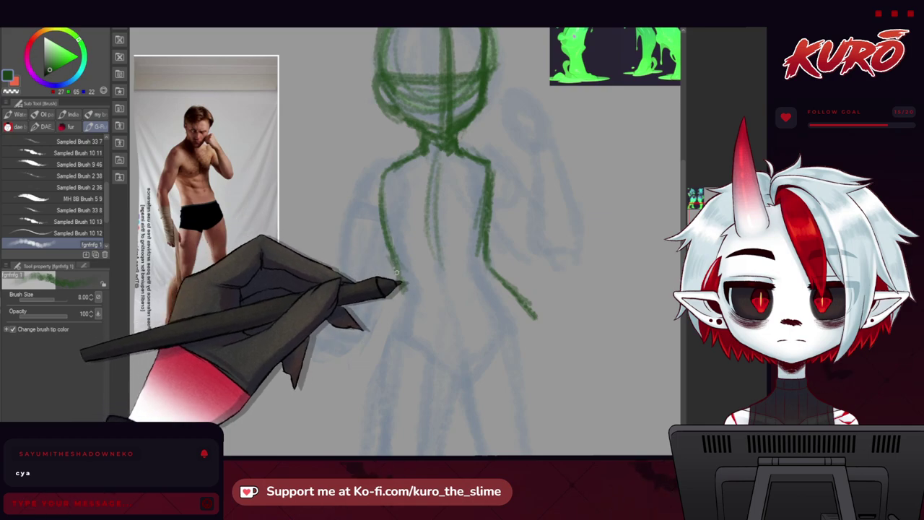
pyautogui.hotkey('ctrl', 'z')
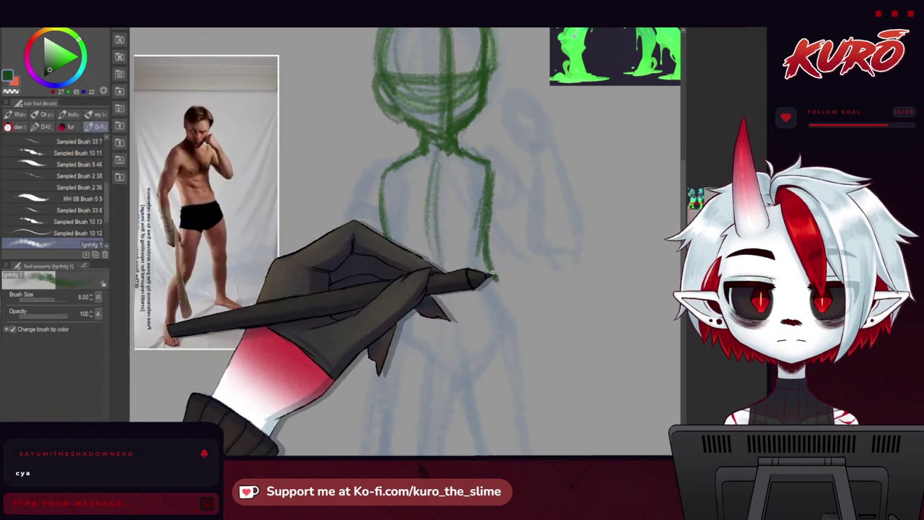
pyautogui.moveTo(410, 302); pyautogui.dragTo(394, 354)
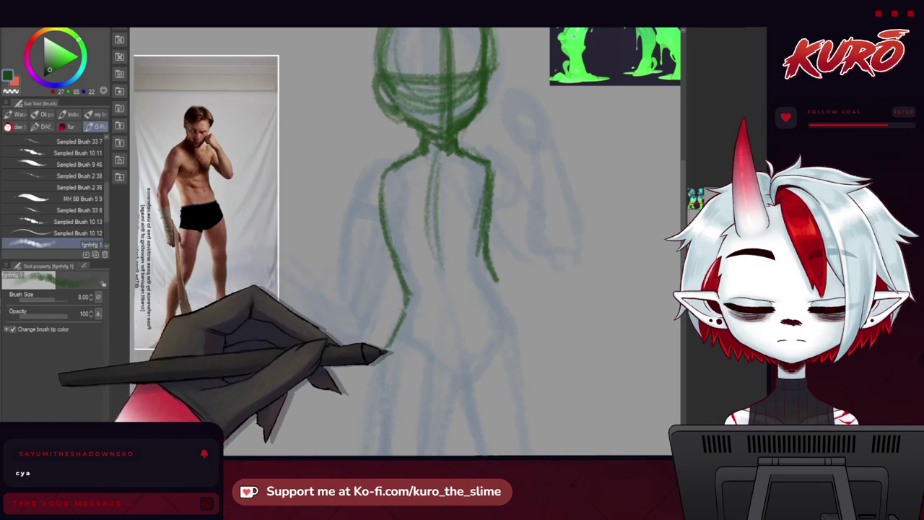
pyautogui.moveTo(495, 278); pyautogui.dragTo(526, 326)
pyautogui.press('h')
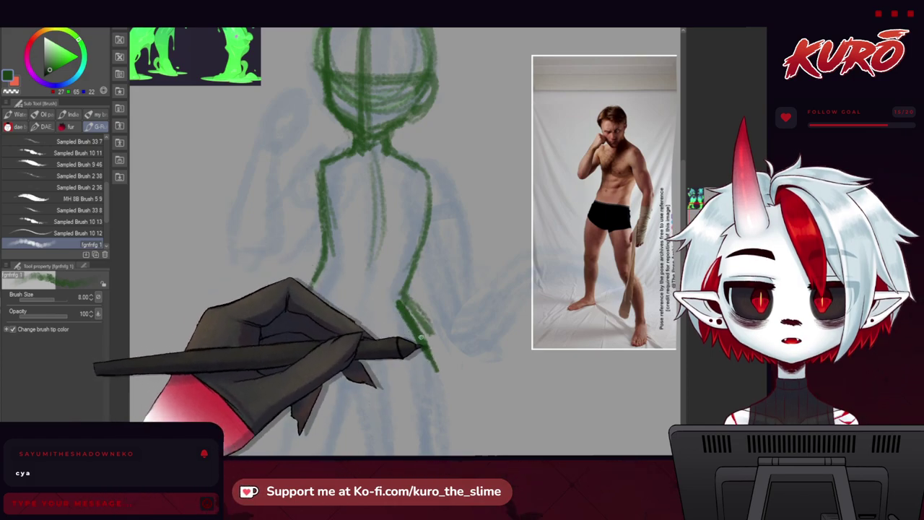
pyautogui.press('c')
pyautogui.moveTo(438, 378); pyautogui.dragTo(414, 321)
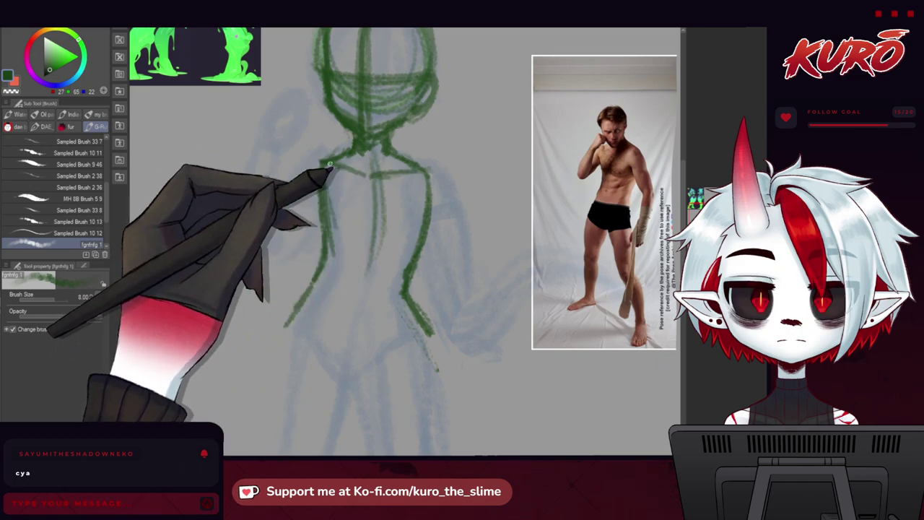
# Step: Draw round shoulder joints at both ends of the shoulder line
pyautogui.moveTo(428, 171); pyautogui.dragTo(418, 206)
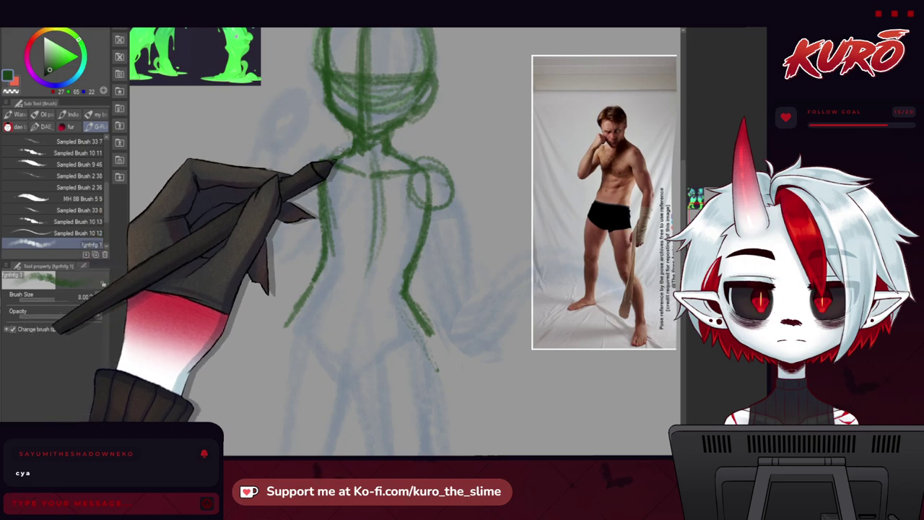
pyautogui.moveTo(299, 173); pyautogui.dragTo(318, 188)
pyautogui.moveTo(307, 291)
pyautogui.mouseDown()
pyautogui.moveTo(300, 249)
pyautogui.moveTo(280, 284)
pyautogui.mouseUp()
pyautogui.moveTo(325, 157); pyautogui.dragTo(320, 217)
pyautogui.moveTo(292, 150); pyautogui.dragTo(305, 198)
# Step: Sketch the curved pelvis contours running from both hips down toward the crotch
pyautogui.scroll(-2, 304, 198)
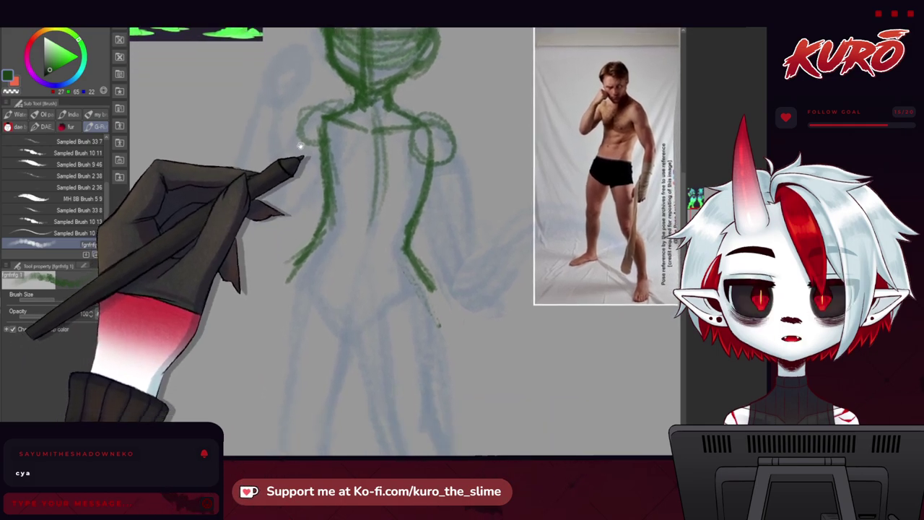
pyautogui.moveTo(431, 286); pyautogui.dragTo(395, 320)
pyautogui.moveTo(289, 273); pyautogui.dragTo(327, 324)
pyautogui.moveTo(427, 283); pyautogui.dragTo(362, 334)
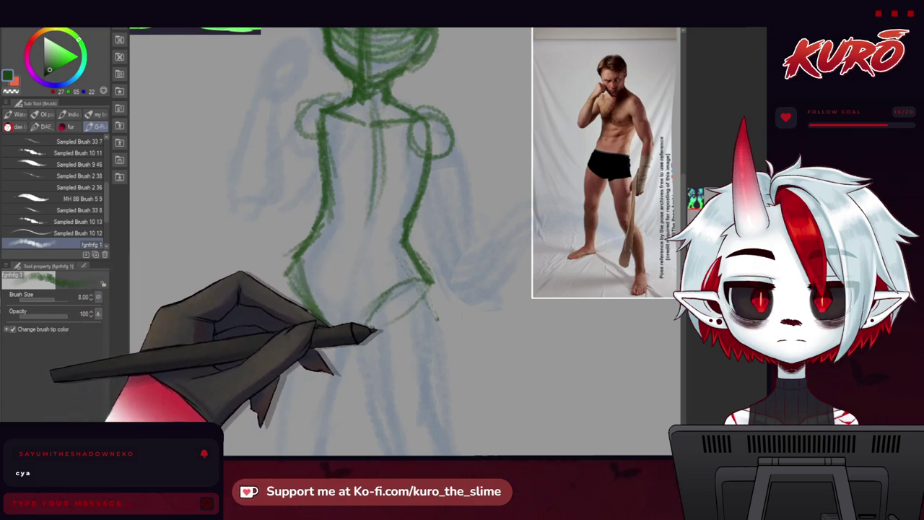
pyautogui.moveTo(306, 263); pyautogui.dragTo(312, 296)
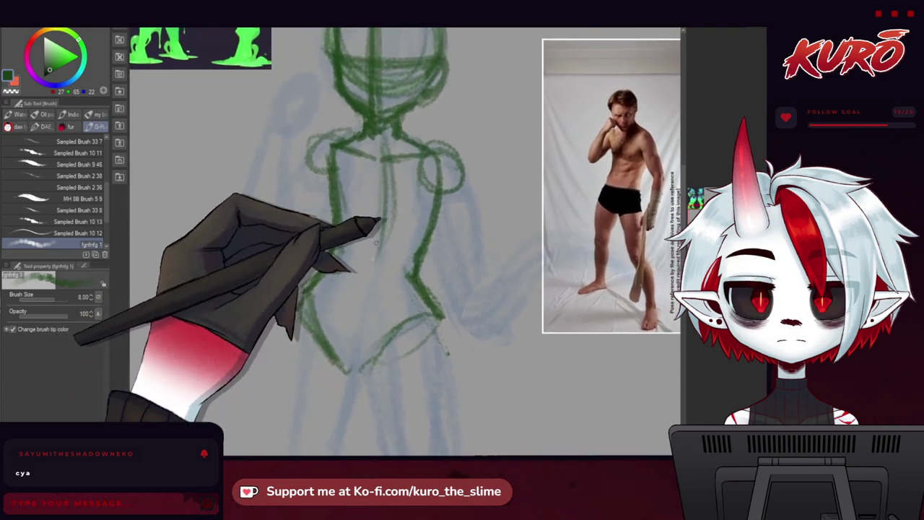
# Step: Extend the torso's curved centre line down to the crotch and join the pelvis contours to it in a mirrored view
pyautogui.moveTo(389, 144); pyautogui.dragTo(352, 347)
pyautogui.press('h')
pyautogui.moveTo(442, 223); pyautogui.dragTo(460, 353)
pyautogui.moveTo(381, 316); pyautogui.dragTo(466, 367)
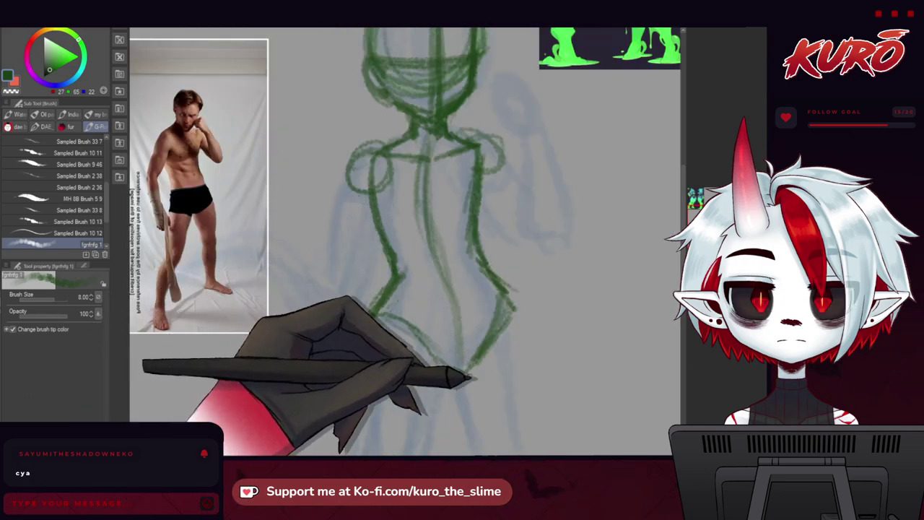
# Step: Sketch the upper thigh contours below both hips and add a curved guide line across the chest
pyautogui.moveTo(360, 329)
pyautogui.mouseDown()
pyautogui.moveTo(356, 254)
pyautogui.moveTo(342, 327)
pyautogui.mouseUp()
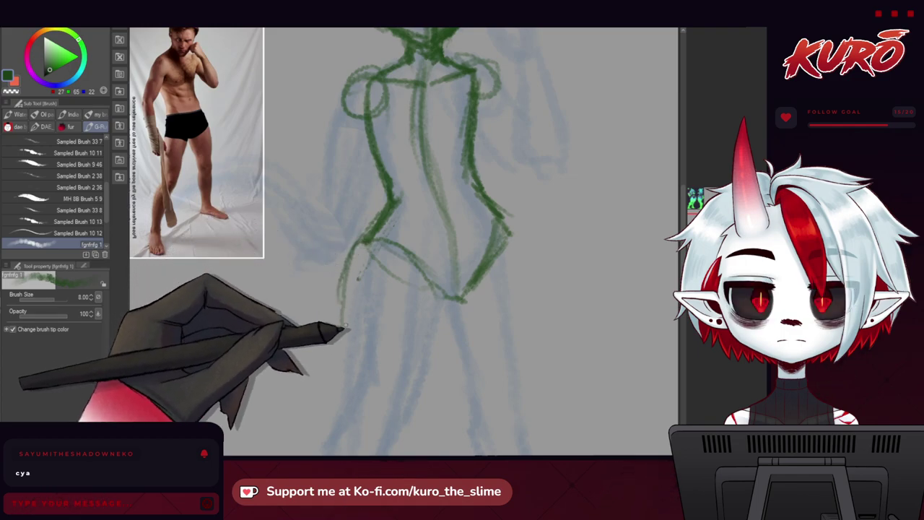
pyautogui.moveTo(510, 233); pyautogui.dragTo(539, 326)
pyautogui.moveTo(515, 249); pyautogui.dragTo(530, 330)
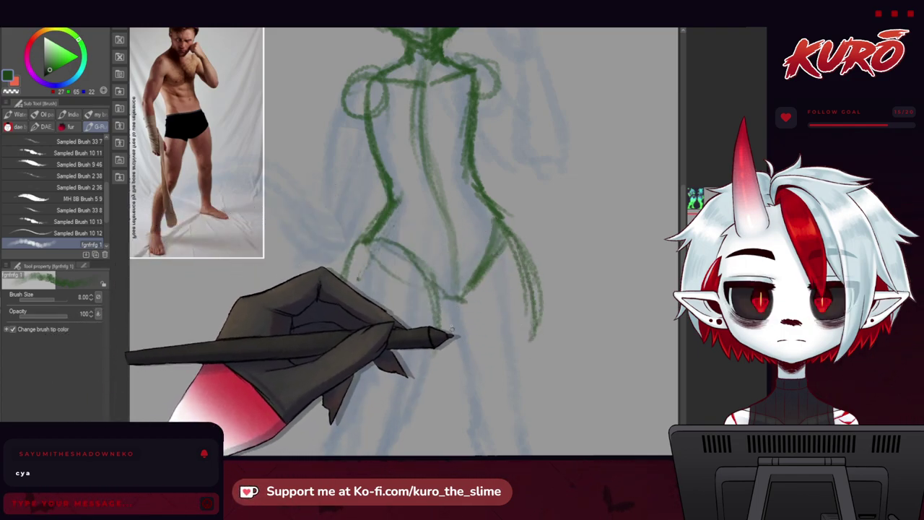
pyautogui.press('h')
pyautogui.moveTo(381, 283); pyautogui.dragTo(361, 306)
pyautogui.moveTo(289, 137); pyautogui.dragTo(308, 226)
pyautogui.moveTo(350, 154); pyautogui.dragTo(342, 163)
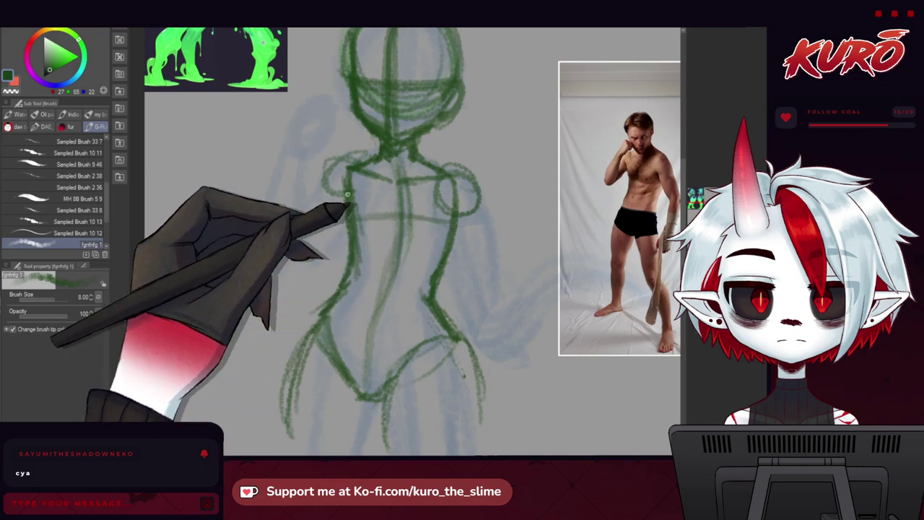
# Step: Outline the lowered arm from the shoulder joint as a long tentacle curving down past the hip and outward
pyautogui.moveTo(457, 167); pyautogui.dragTo(364, 145)
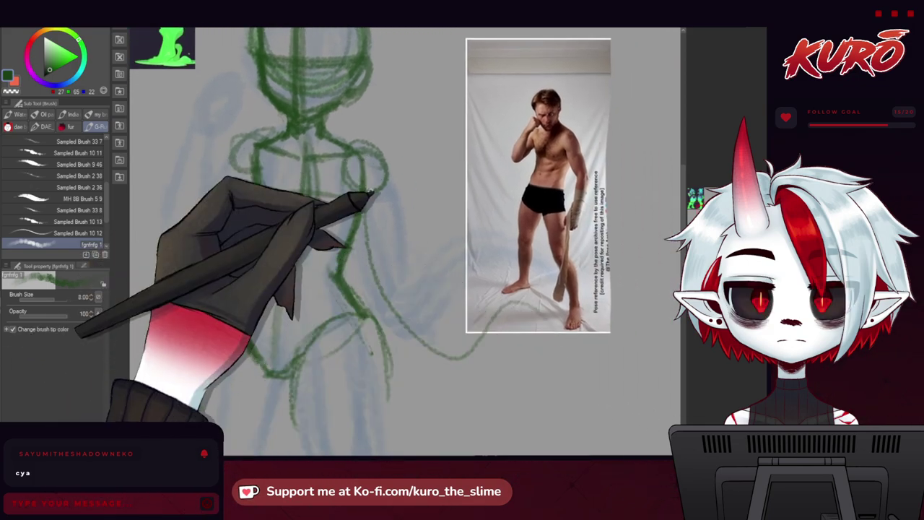
pyautogui.moveTo(351, 160); pyautogui.dragTo(359, 242)
pyautogui.moveTo(350, 159)
pyautogui.mouseDown()
pyautogui.moveTo(359, 242)
pyautogui.moveTo(391, 252)
pyautogui.mouseUp()
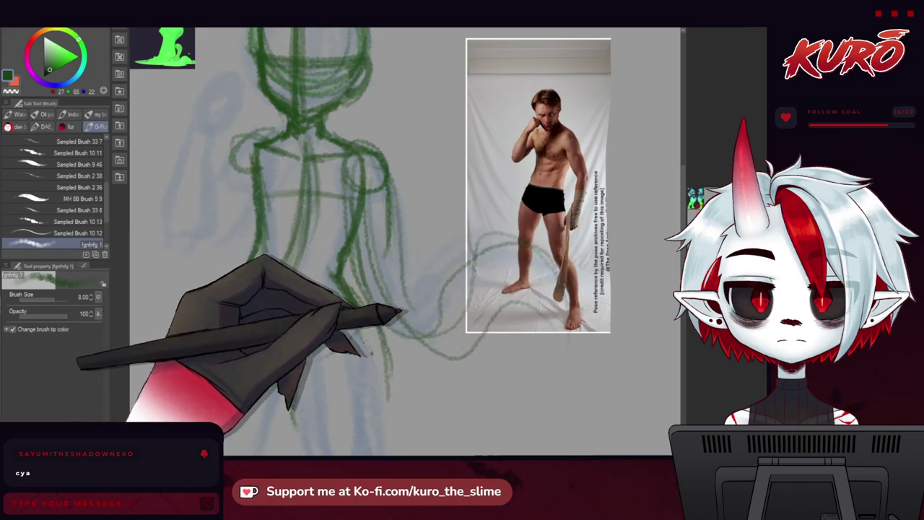
# Step: Lasso and remove the tentacle arm's overlong lower curve, and redraw its lower edge closer to the arm
pyautogui.press('m')
pyautogui.moveTo(406, 343)
pyautogui.mouseDown()
pyautogui.moveTo(574, 411)
pyautogui.moveTo(406, 344)
pyautogui.mouseUp()
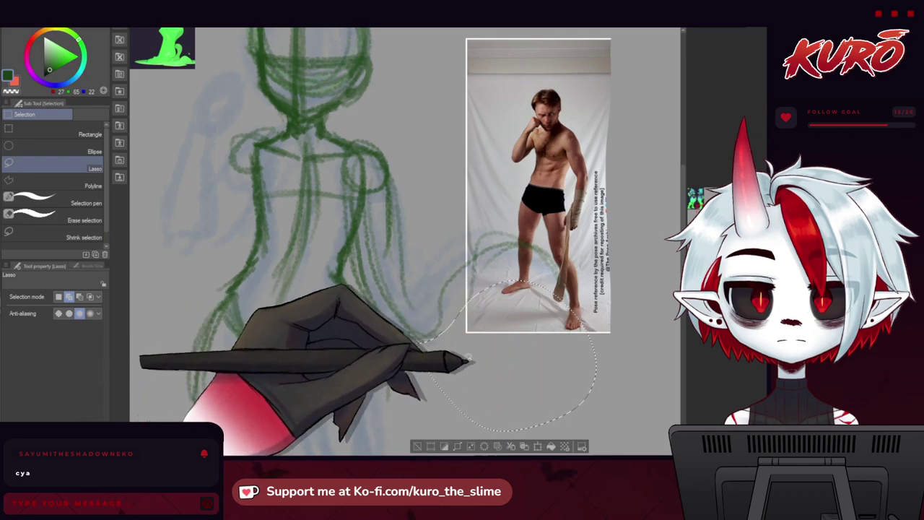
pyautogui.hotkey('ctrl', 'd')
pyautogui.press('b')
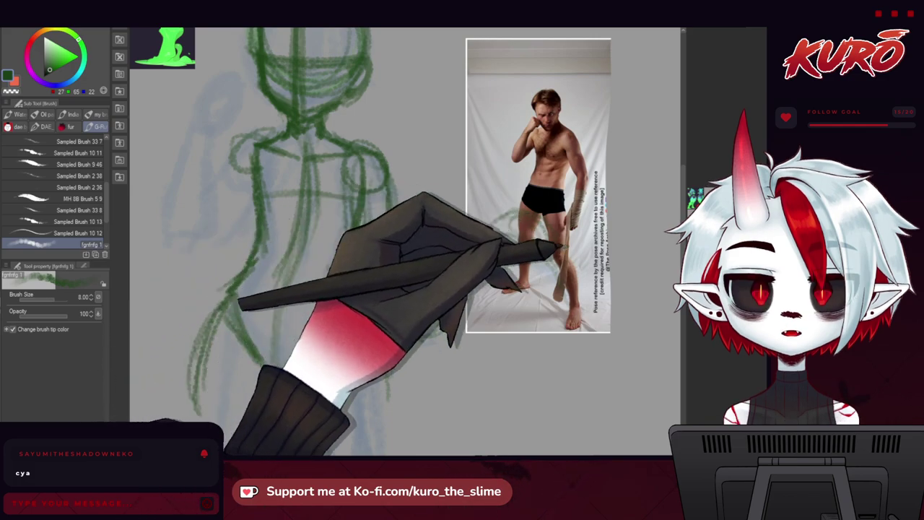
pyautogui.moveTo(369, 285)
pyautogui.mouseDown()
pyautogui.moveTo(403, 299)
pyautogui.moveTo(385, 284)
pyautogui.mouseUp()
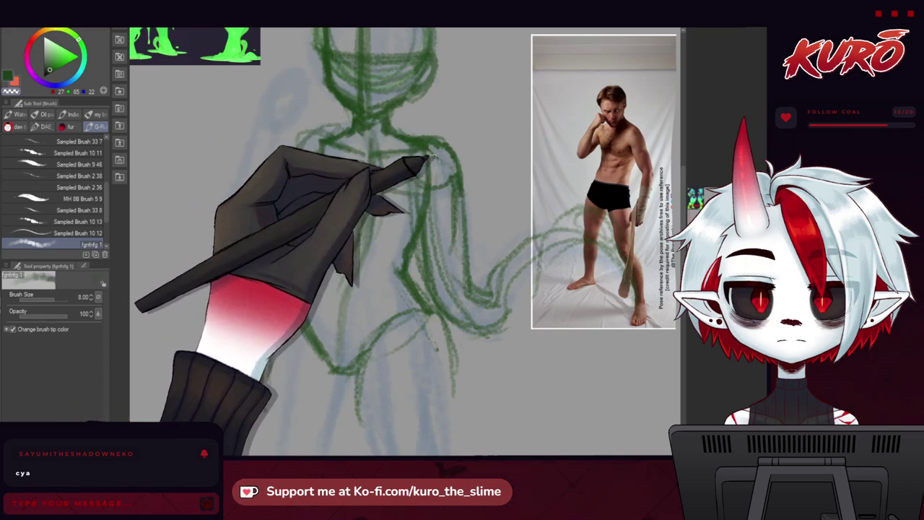
# Step: Draw the ribcage and bust contours between the shoulders and waist, checking the torso in a mirrored view
pyautogui.moveTo(285, 174); pyautogui.dragTo(295, 185)
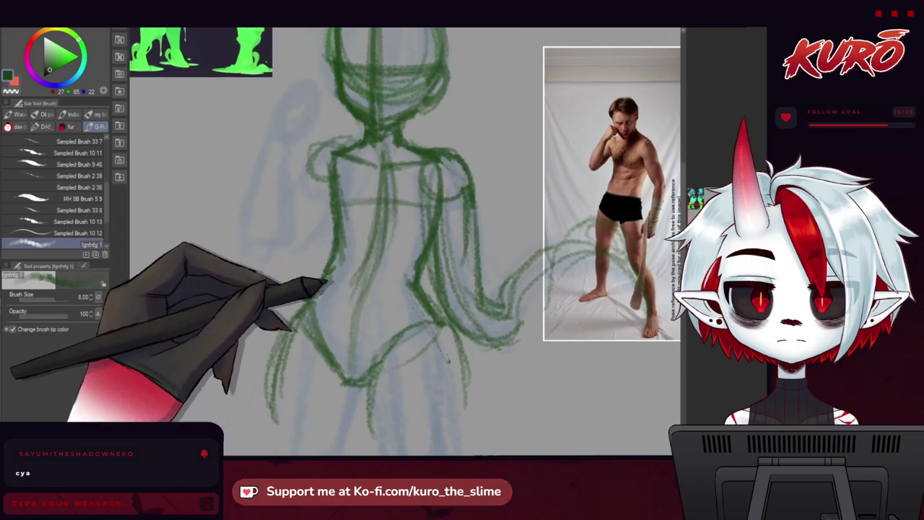
pyautogui.moveTo(302, 242); pyautogui.dragTo(296, 182)
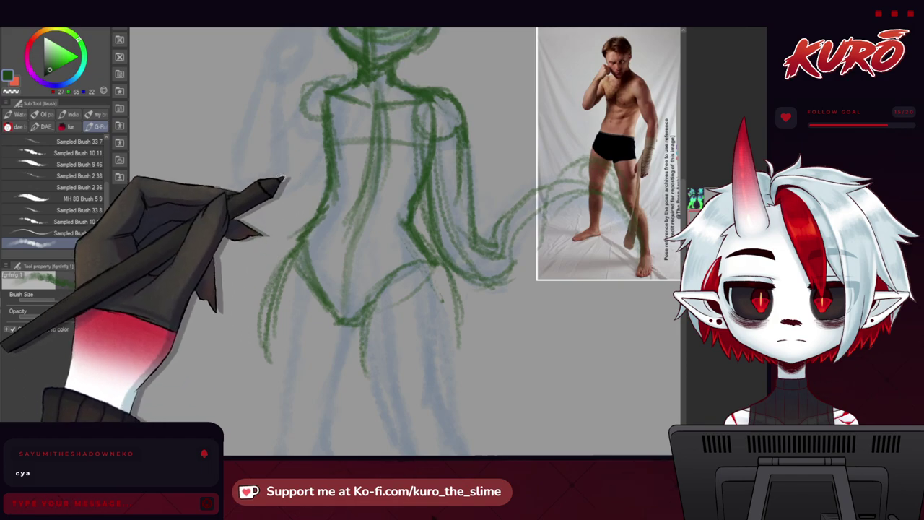
pyautogui.scroll(1, 295, 182)
pyautogui.scroll(1, 322, 119)
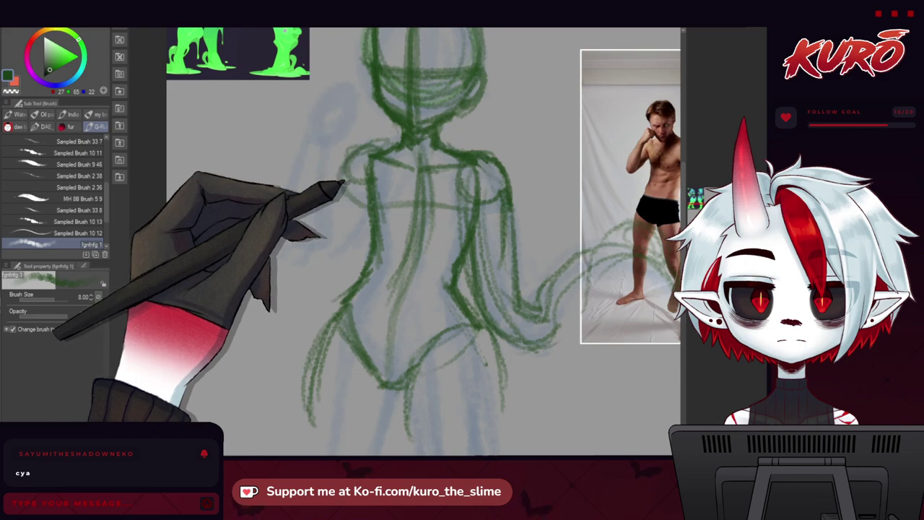
pyautogui.moveTo(318, 235); pyautogui.dragTo(308, 207)
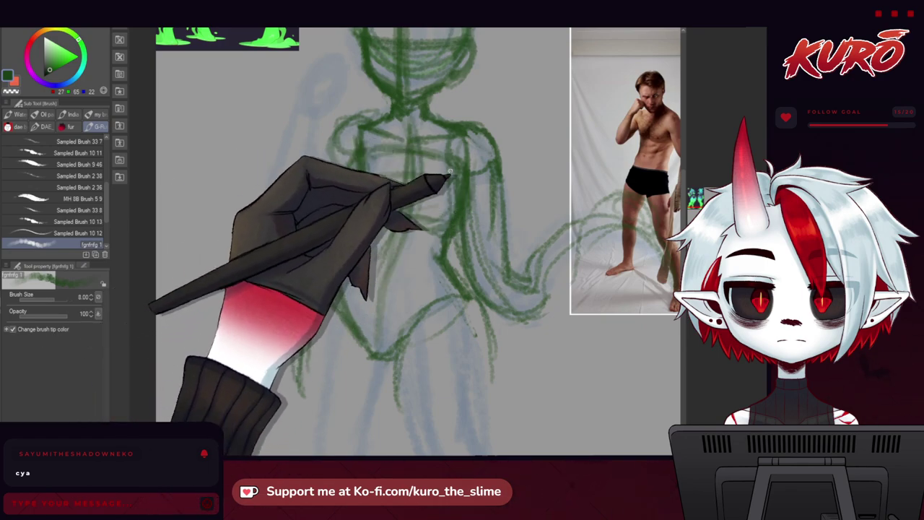
pyautogui.click(127, 18)
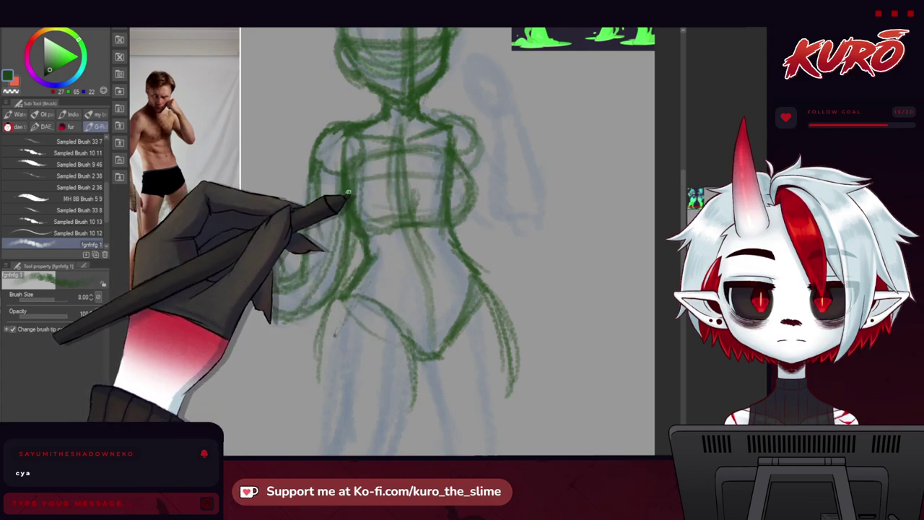
pyautogui.press('h')
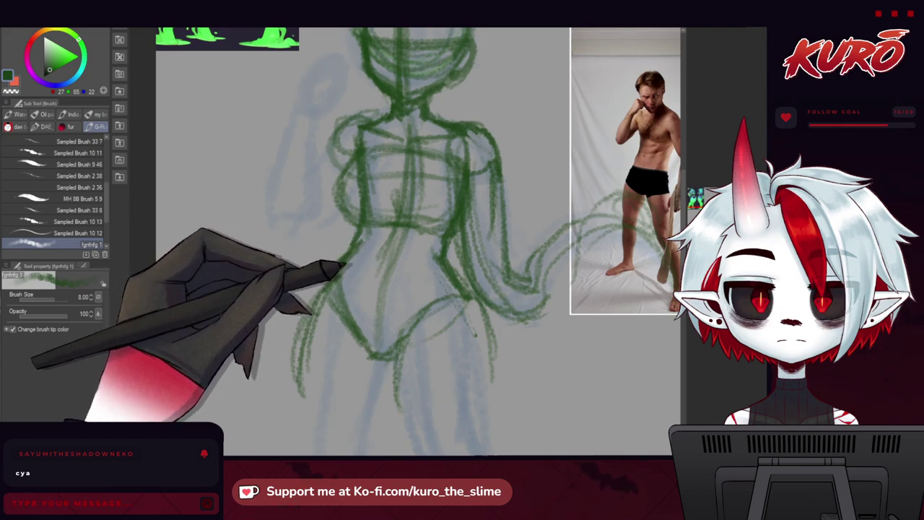
# Step: Draw the front leg's inner and outer thigh contours down to the knee and mark the kneecap
pyautogui.moveTo(330, 223); pyautogui.dragTo(312, 214)
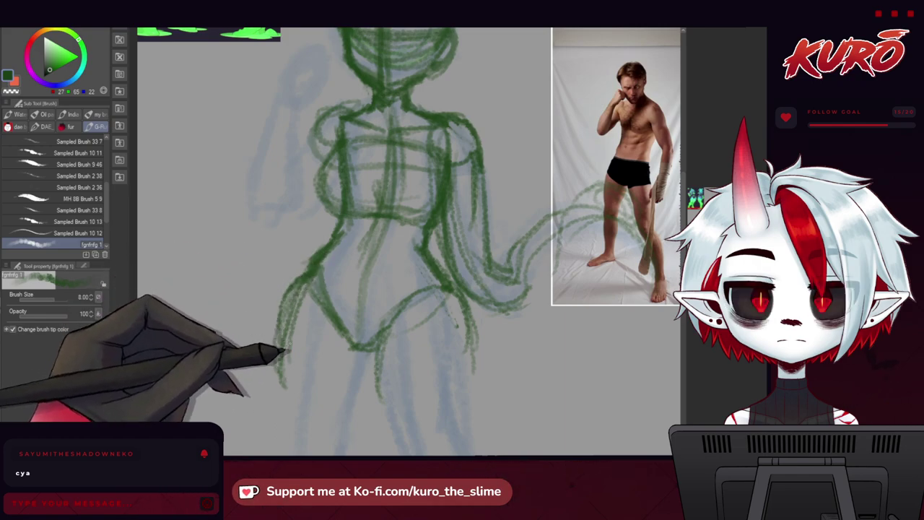
pyautogui.moveTo(300, 322)
pyautogui.mouseDown()
pyautogui.moveTo(304, 340)
pyautogui.moveTo(293, 200)
pyautogui.mouseUp()
pyautogui.scroll(1, 313, 287)
pyautogui.moveTo(323, 338); pyautogui.dragTo(310, 239)
pyautogui.moveTo(352, 152); pyautogui.dragTo(367, 245)
pyautogui.moveTo(441, 129)
pyautogui.mouseDown()
pyautogui.moveTo(455, 192)
pyautogui.moveTo(446, 275)
pyautogui.mouseUp()
pyautogui.moveTo(359, 184); pyautogui.dragTo(377, 266)
pyautogui.moveTo(455, 251); pyautogui.dragTo(466, 292)
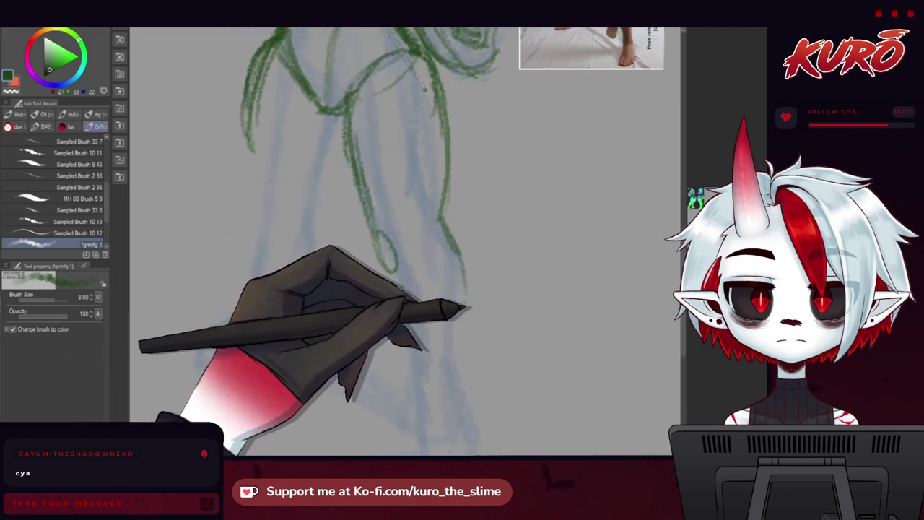
# Step: Draw the front leg's calf and shin contours from the knee down toward the ankle
pyautogui.moveTo(397, 264); pyautogui.dragTo(393, 274)
pyautogui.moveTo(442, 220)
pyautogui.mouseDown()
pyautogui.moveTo(467, 272)
pyautogui.moveTo(453, 390)
pyautogui.mouseUp()
pyautogui.moveTo(419, 347); pyautogui.dragTo(421, 418)
pyautogui.moveTo(322, 241); pyautogui.dragTo(330, 269)
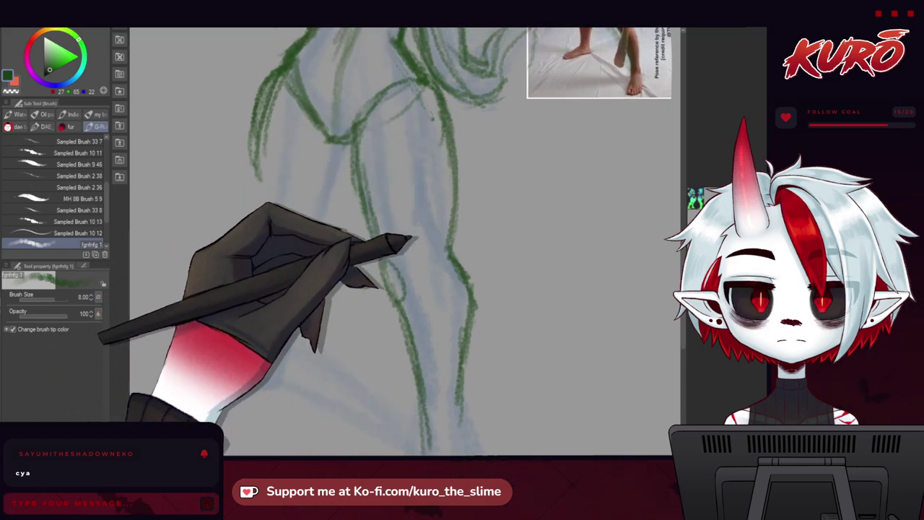
# Step: Draw the rear leg's inner and outer thigh contours from the pelvis down to the knee
pyautogui.moveTo(333, 193); pyautogui.dragTo(383, 217)
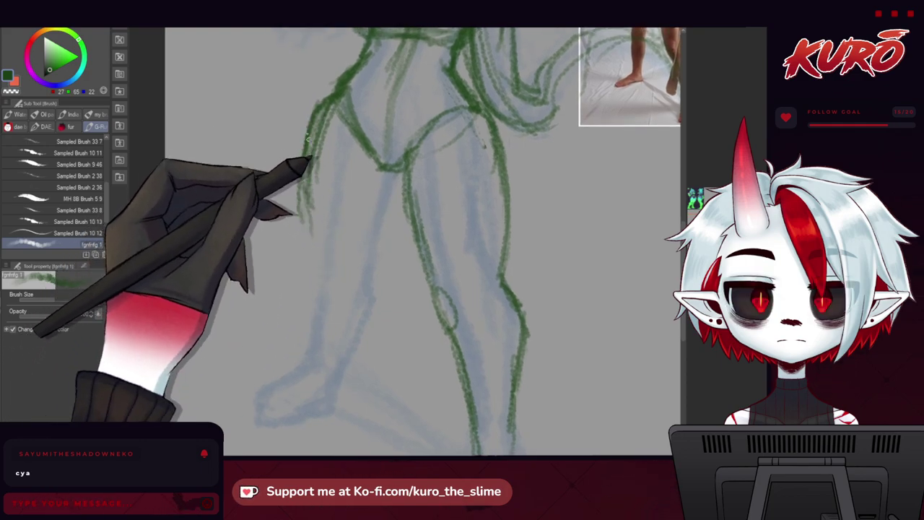
pyautogui.moveTo(384, 174); pyautogui.dragTo(389, 254)
pyautogui.moveTo(397, 174); pyautogui.dragTo(385, 273)
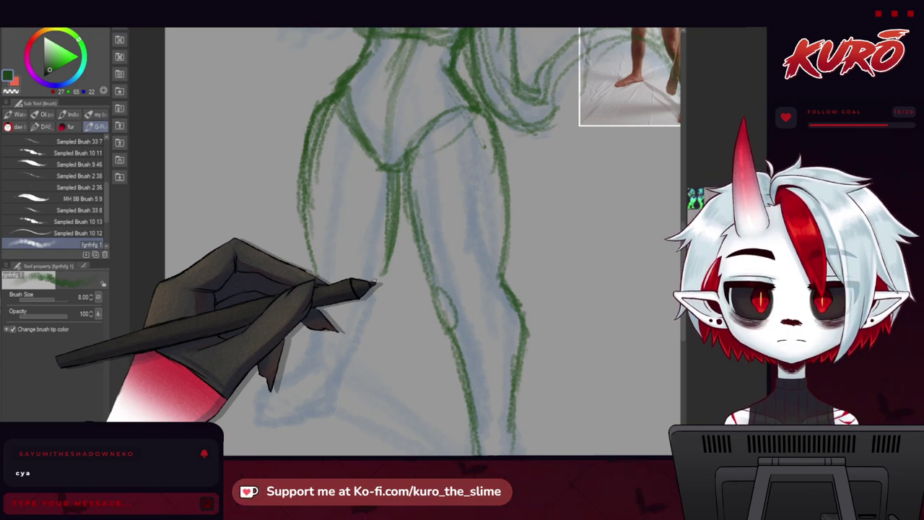
pyautogui.moveTo(309, 263)
pyautogui.mouseDown()
pyautogui.moveTo(310, 237)
pyautogui.moveTo(317, 277)
pyautogui.moveTo(301, 223)
pyautogui.mouseUp()
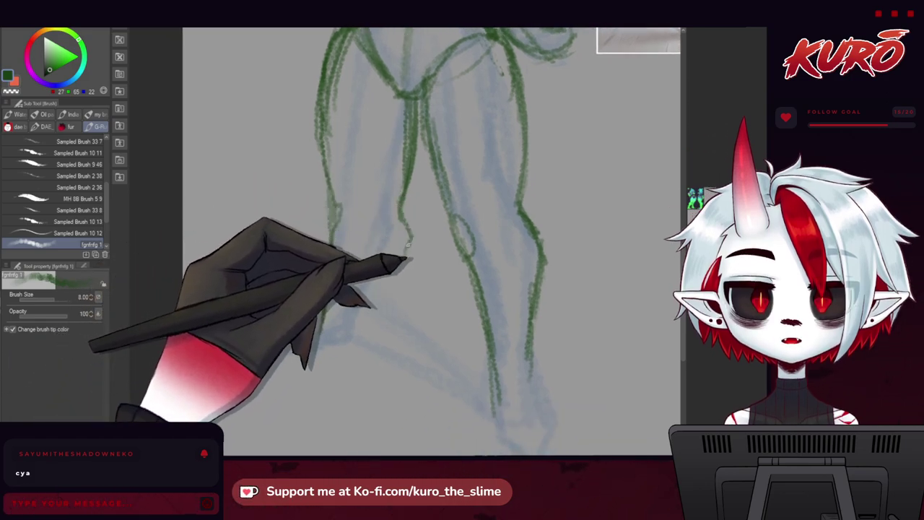
# Step: Sketch the rear leg's knee and lower leg contours and close both legs with rounded ankle lines
pyautogui.moveTo(406, 248); pyautogui.dragTo(363, 352)
pyautogui.moveTo(333, 225); pyautogui.dragTo(329, 351)
pyautogui.moveTo(352, 271)
pyautogui.mouseDown()
pyautogui.moveTo(347, 362)
pyautogui.moveTo(373, 231)
pyautogui.mouseUp()
pyautogui.moveTo(328, 337); pyautogui.dragTo(312, 347)
pyautogui.moveTo(553, 328)
pyautogui.mouseDown()
pyautogui.moveTo(554, 361)
pyautogui.moveTo(538, 388)
pyautogui.moveTo(552, 359)
pyautogui.mouseUp()
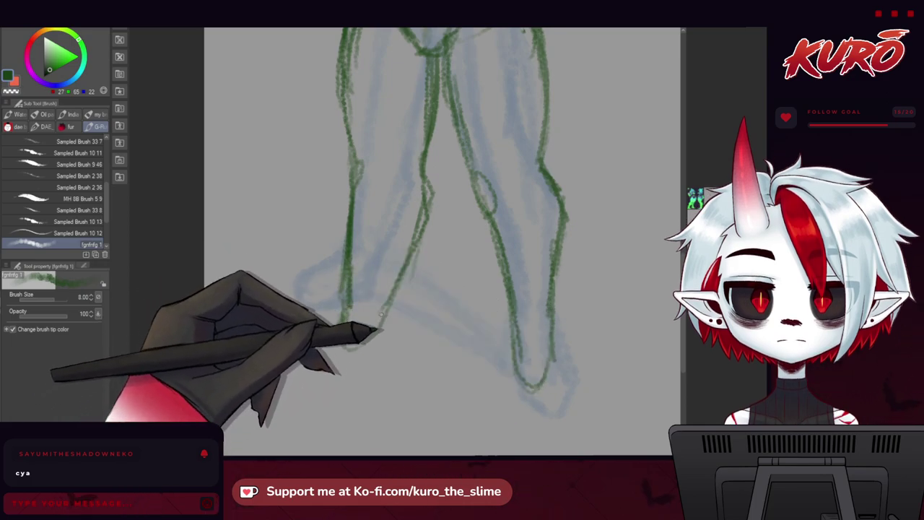
pyautogui.moveTo(340, 338); pyautogui.dragTo(341, 323)
# Step: Sketch the front foot as a tapered, pointed block shape below the ankle with a small heel line
pyautogui.moveTo(551, 363); pyautogui.dragTo(566, 416)
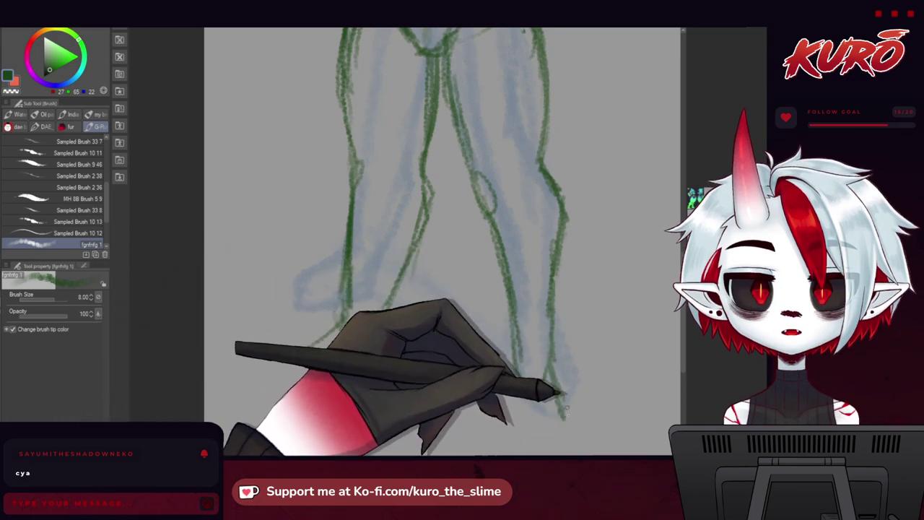
pyautogui.moveTo(527, 443); pyautogui.dragTo(494, 367)
pyautogui.moveTo(489, 294); pyautogui.dragTo(476, 356)
pyautogui.moveTo(520, 284)
pyautogui.mouseDown()
pyautogui.moveTo(486, 282)
pyautogui.moveTo(516, 314)
pyautogui.moveTo(526, 359)
pyautogui.moveTo(501, 385)
pyautogui.mouseUp()
pyautogui.moveTo(526, 339); pyautogui.dragTo(495, 388)
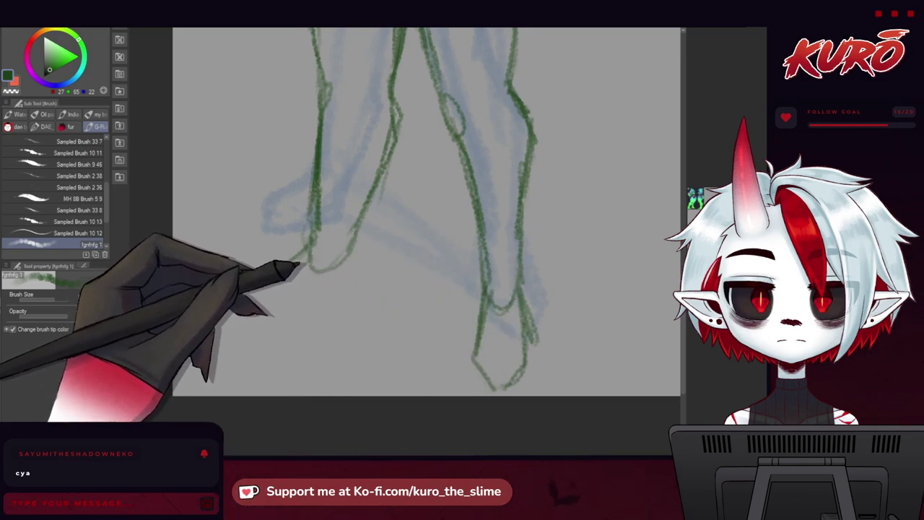
# Step: Sketch the rear foot as an angled wedge turned outward below the ankle
pyautogui.moveTo(351, 242); pyautogui.dragTo(318, 311)
pyautogui.moveTo(311, 250); pyautogui.dragTo(278, 288)
pyautogui.moveTo(349, 244)
pyautogui.mouseDown()
pyautogui.moveTo(330, 298)
pyautogui.moveTo(246, 319)
pyautogui.mouseUp()
pyautogui.moveTo(284, 224); pyautogui.dragTo(278, 254)
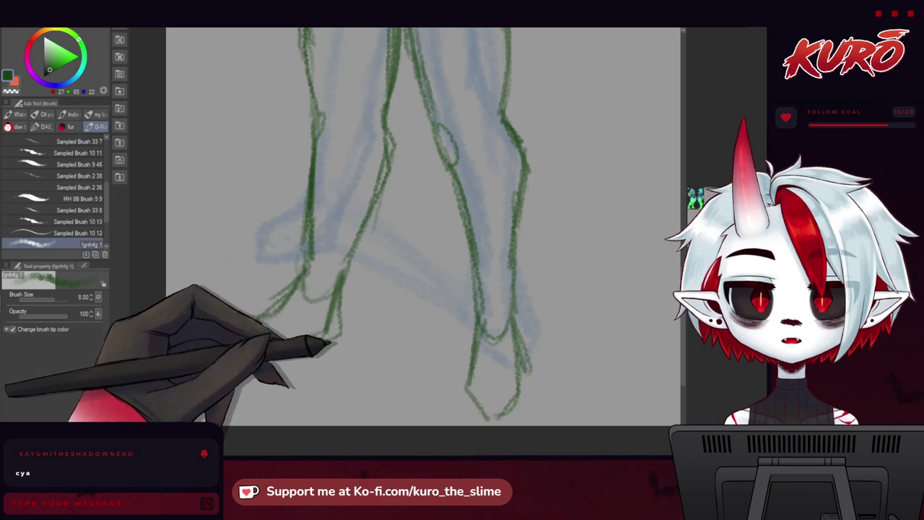
# Step: Refine the rear leg's inner contour around the knee and erase the stray knee lines
pyautogui.scroll(5, 303, 336)
pyautogui.scroll(-2, 303, 289)
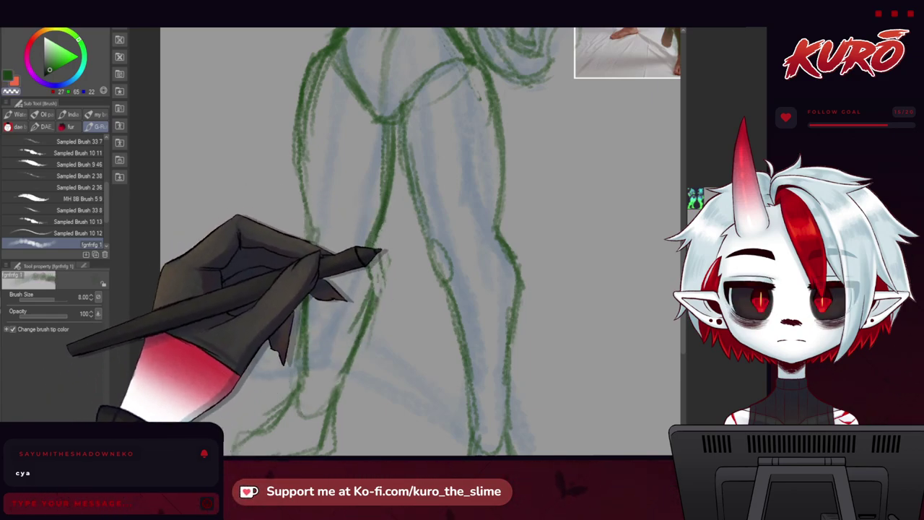
pyautogui.moveTo(354, 202)
pyautogui.mouseDown()
pyautogui.moveTo(355, 237)
pyautogui.moveTo(325, 175)
pyautogui.mouseUp()
pyautogui.moveTo(347, 262)
pyautogui.mouseDown()
pyautogui.moveTo(340, 224)
pyautogui.moveTo(332, 310)
pyautogui.mouseUp()
# Step: Sketch the raised arm's boxy fist outline and its forearm tapering to a pointed elbow over the blue rough
pyautogui.moveTo(326, 140)
pyautogui.mouseDown()
pyautogui.moveTo(346, 241)
pyautogui.moveTo(340, 345)
pyautogui.mouseUp()
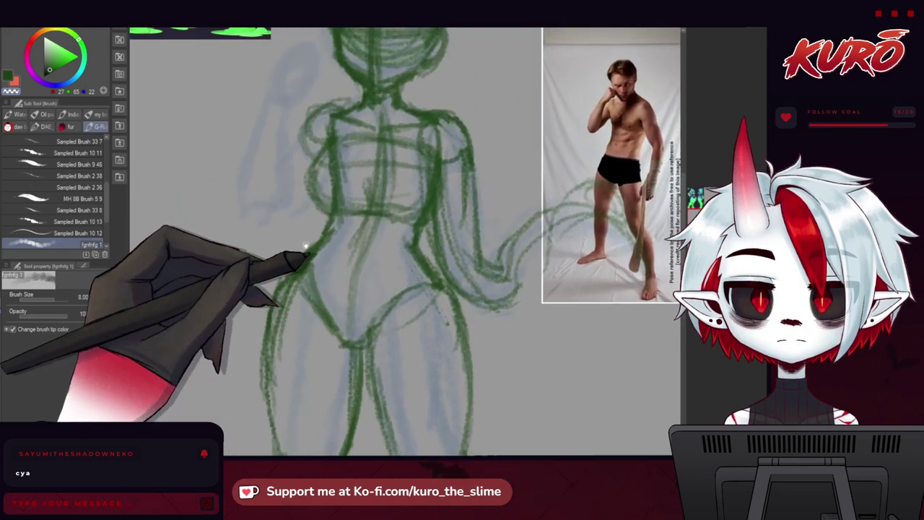
pyautogui.moveTo(297, 234); pyautogui.dragTo(300, 268)
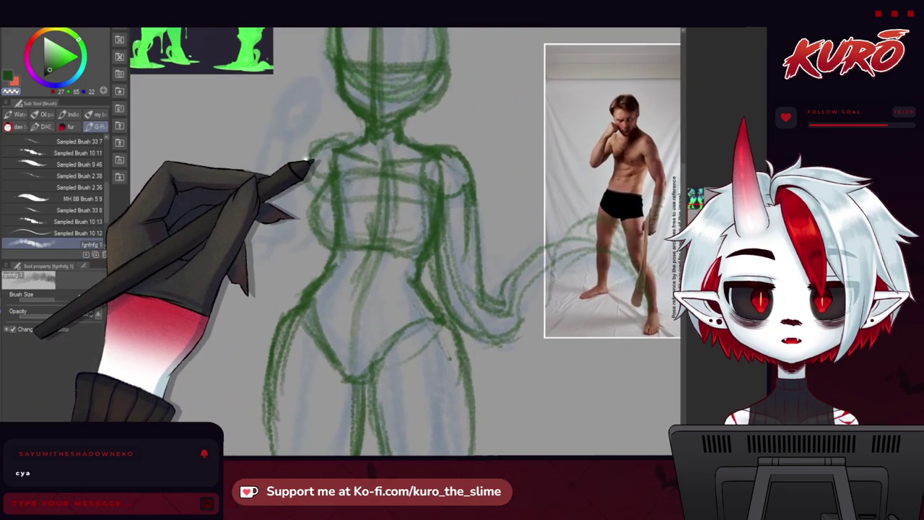
pyautogui.scroll(3, 312, 151)
pyautogui.moveTo(312, 216)
pyautogui.mouseDown()
pyautogui.moveTo(329, 239)
pyautogui.moveTo(212, 194)
pyautogui.moveTo(271, 178)
pyautogui.moveTo(299, 151)
pyautogui.moveTo(273, 174)
pyautogui.mouseUp()
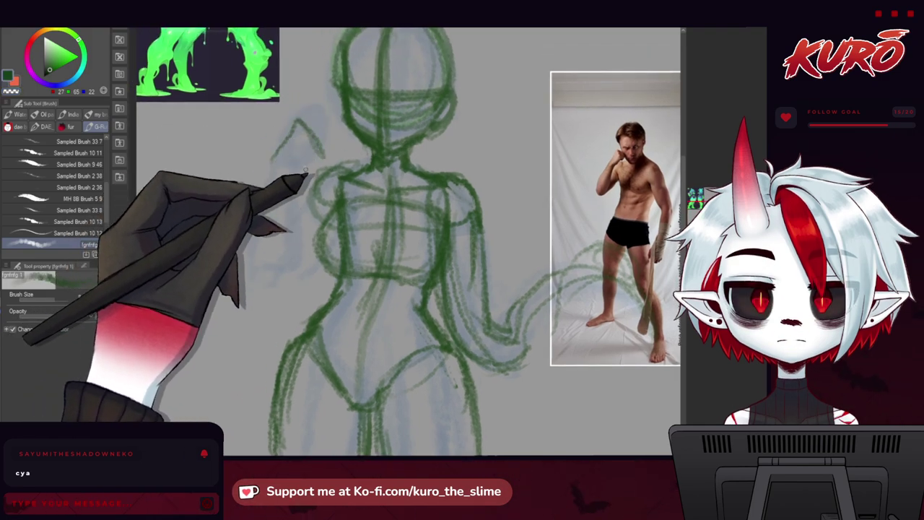
pyautogui.scroll(-3, 305, 174)
pyautogui.scroll(4, 296, 172)
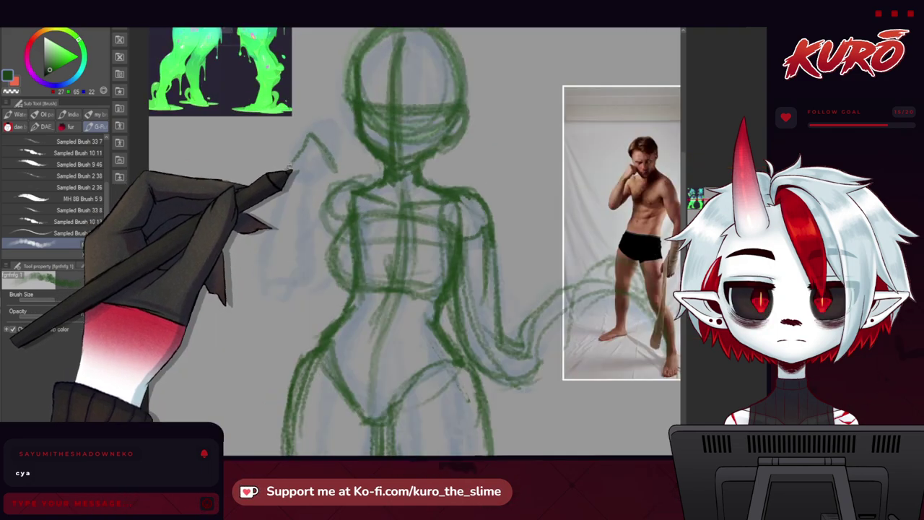
pyautogui.moveTo(334, 169); pyautogui.dragTo(311, 192)
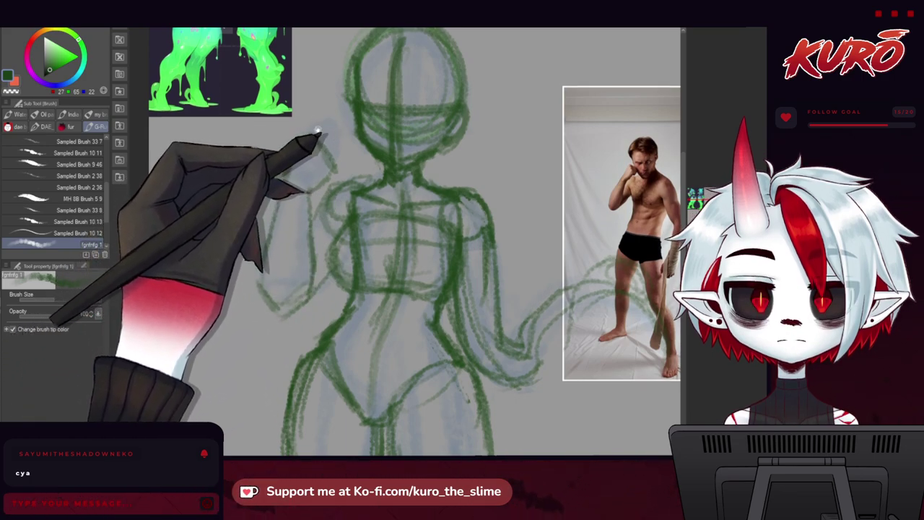
# Step: Refine the raised fist with folded-finger and thumb lines and reinforce the wrist and forearm contours
pyautogui.scroll(1, 318, 131)
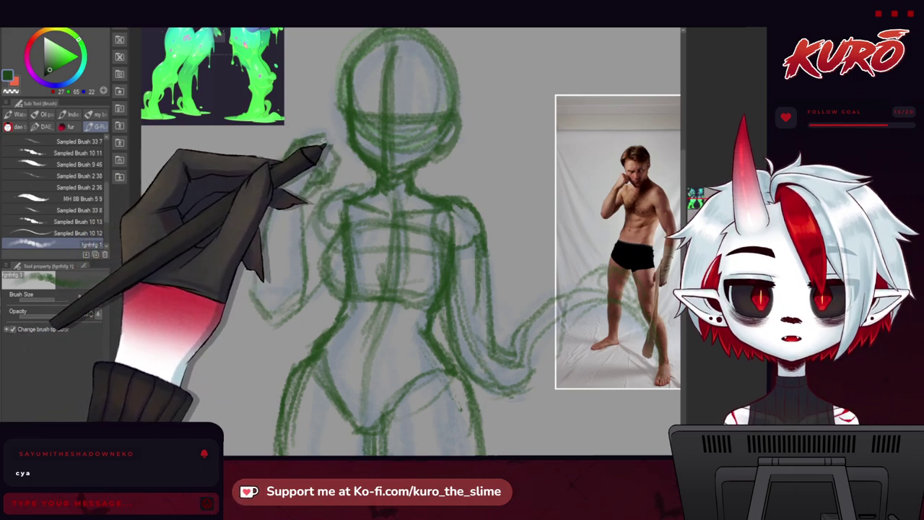
pyautogui.moveTo(310, 169); pyautogui.dragTo(273, 167)
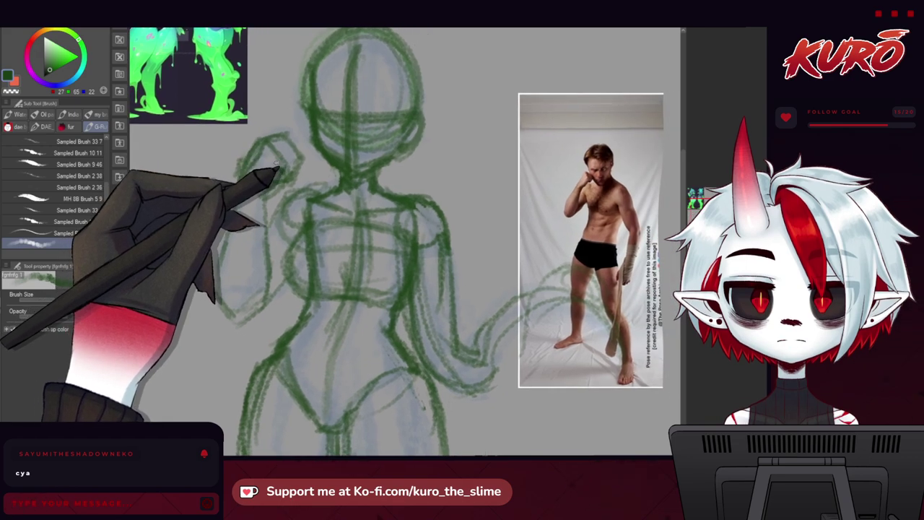
pyautogui.moveTo(286, 129); pyautogui.dragTo(298, 143)
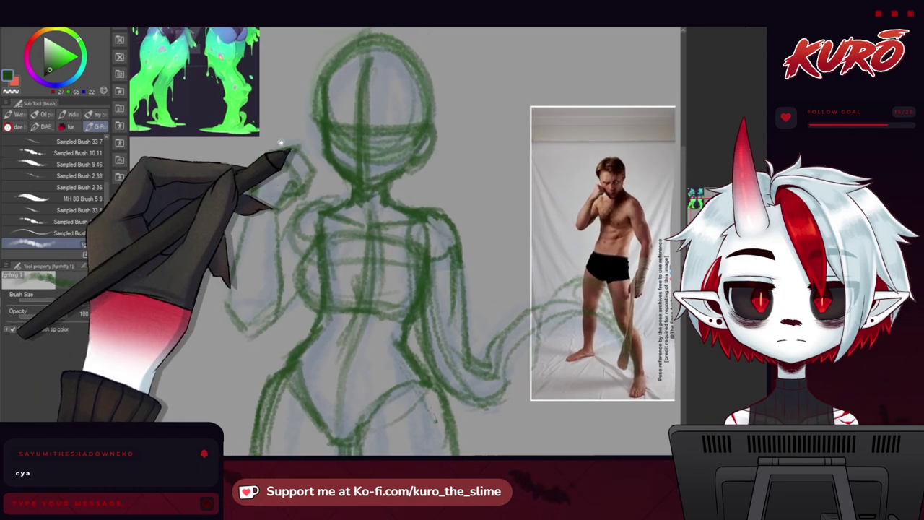
pyautogui.moveTo(233, 205)
pyautogui.mouseDown()
pyautogui.moveTo(243, 224)
pyautogui.moveTo(249, 214)
pyautogui.mouseUp()
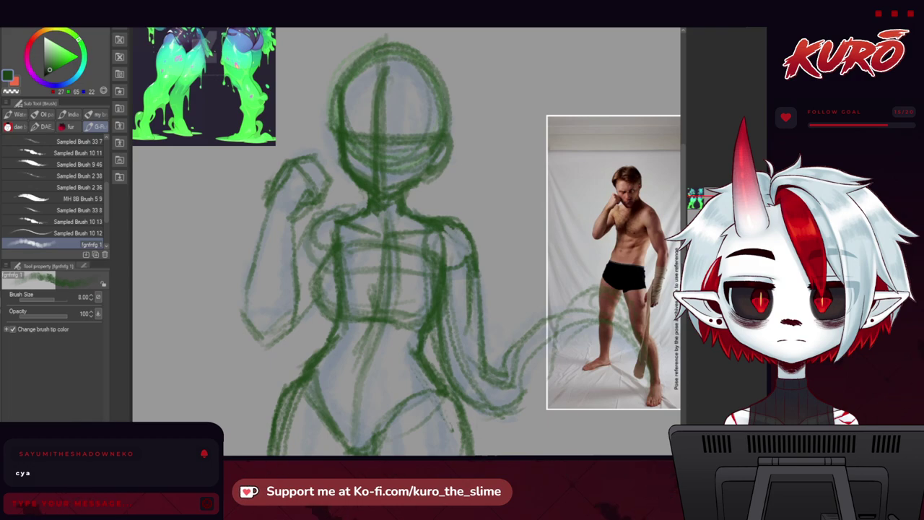
pyautogui.moveTo(720, 216); pyautogui.dragTo(724, 218)
pyautogui.moveTo(264, 314); pyautogui.dragTo(262, 285)
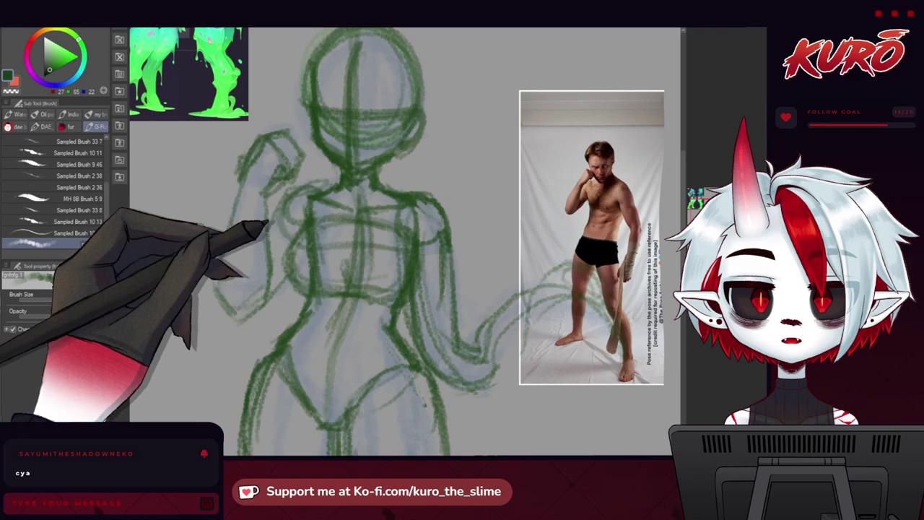
# Step: Move the pose photo toward the canvas's upper outer corner, clear of the lowered arm's curling tendril
pyautogui.moveTo(268, 176); pyautogui.dragTo(227, 207)
pyautogui.moveTo(171, 281); pyautogui.dragTo(178, 247)
pyautogui.scroll(-1, 223, 199)
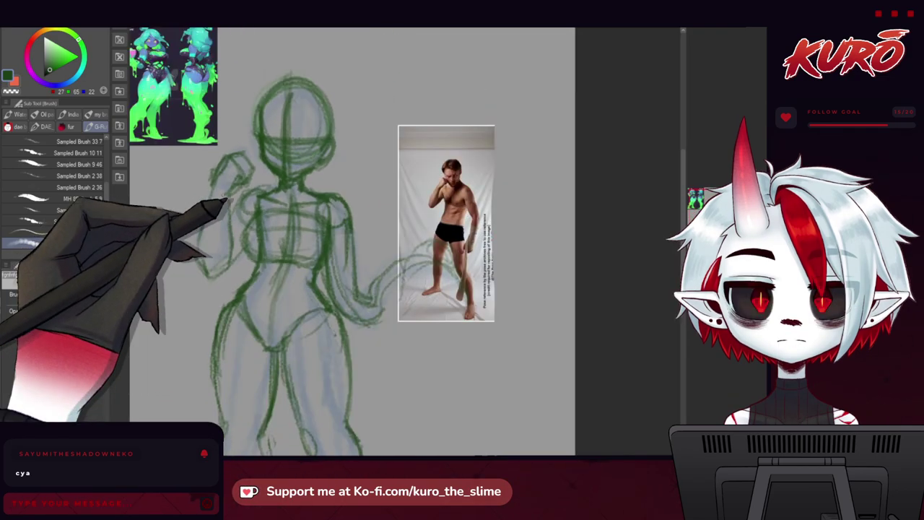
pyautogui.hotkey('ctrl', 't')
pyautogui.moveTo(433, 244); pyautogui.dragTo(500, 149)
pyautogui.click(480, 242)
pyautogui.moveTo(445, 208); pyautogui.dragTo(509, 133)
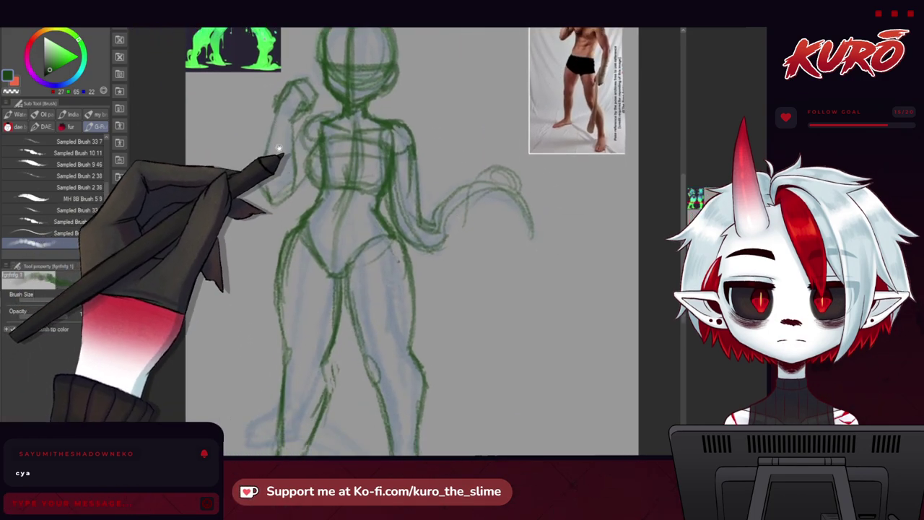
# Step: Hatch the front and side planes of the chest and darken the centre line down the abdomen
pyautogui.moveTo(281, 148); pyautogui.dragTo(292, 182)
pyautogui.hotkey('ctrl', '+')
pyautogui.moveTo(255, 147); pyautogui.dragTo(280, 207)
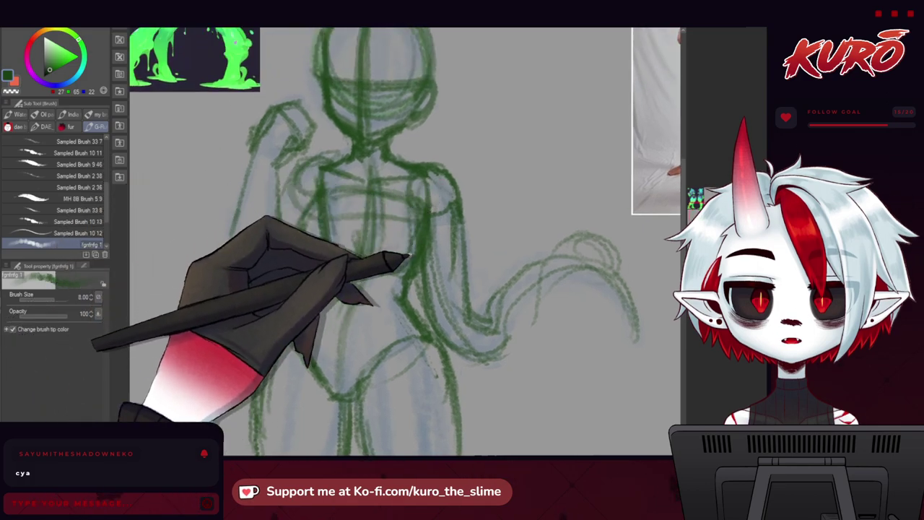
pyautogui.moveTo(423, 218)
pyautogui.mouseDown()
pyautogui.moveTo(392, 264)
pyautogui.moveTo(320, 310)
pyautogui.moveTo(297, 230)
pyautogui.mouseUp()
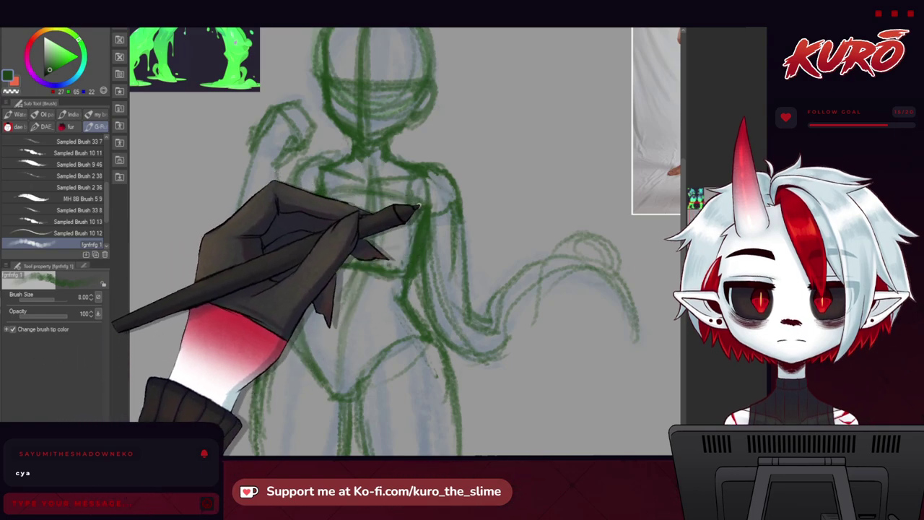
pyautogui.moveTo(382, 210); pyautogui.dragTo(369, 221)
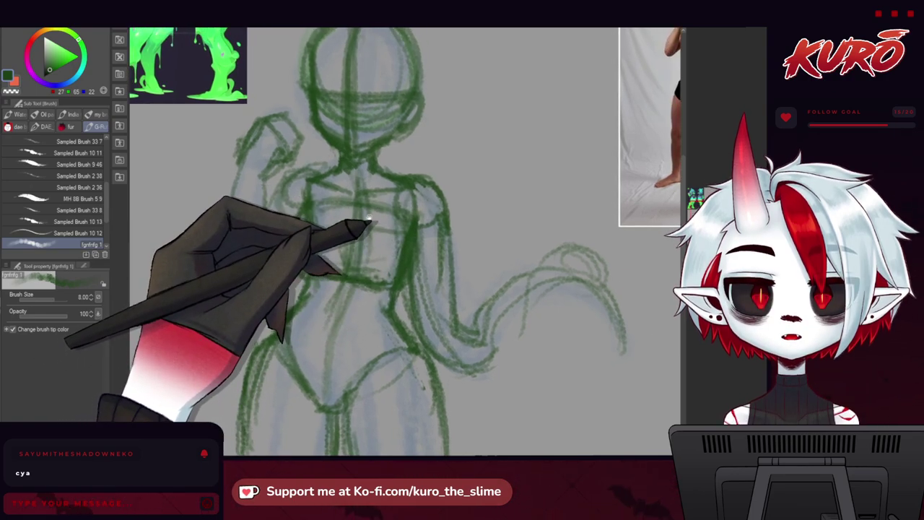
pyautogui.moveTo(295, 192); pyautogui.dragTo(299, 190)
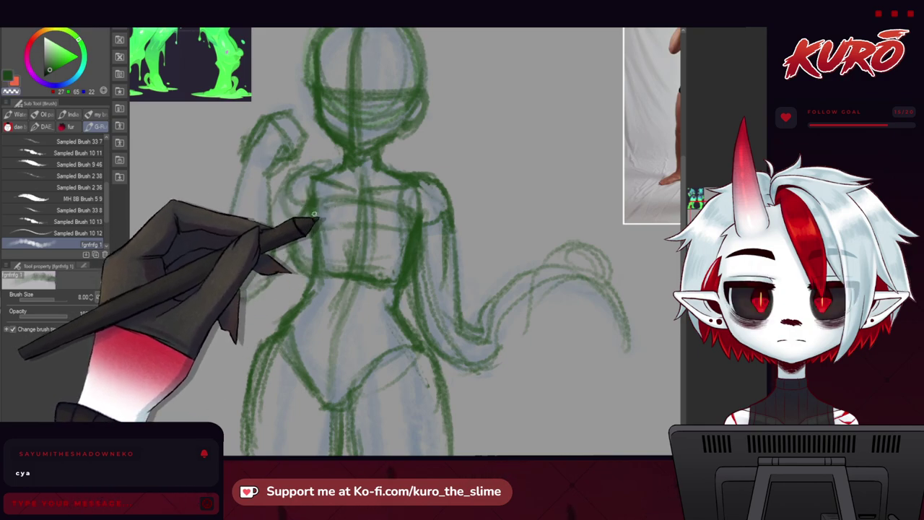
pyautogui.moveTo(340, 240)
pyautogui.mouseDown()
pyautogui.moveTo(389, 234)
pyautogui.moveTo(375, 212)
pyautogui.moveTo(342, 209)
pyautogui.moveTo(371, 207)
pyautogui.moveTo(333, 201)
pyautogui.moveTo(388, 214)
pyautogui.mouseUp()
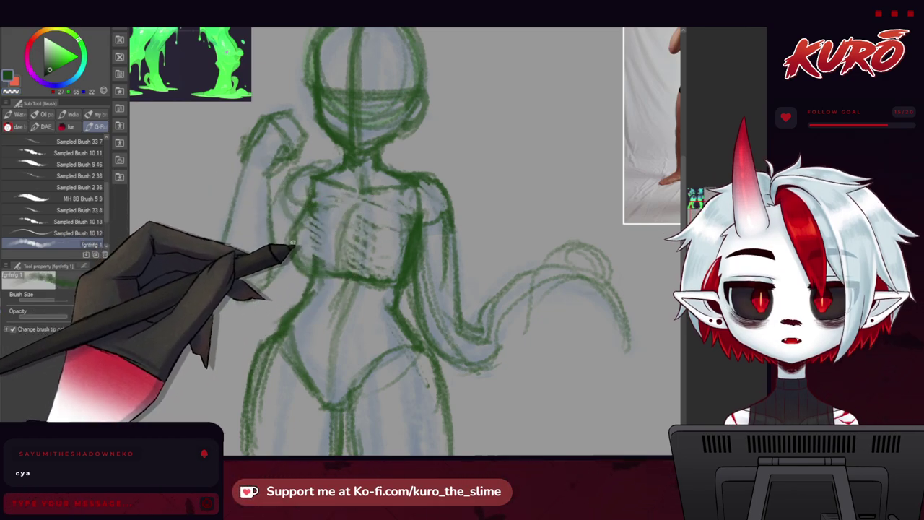
pyautogui.moveTo(328, 325); pyautogui.dragTo(324, 285)
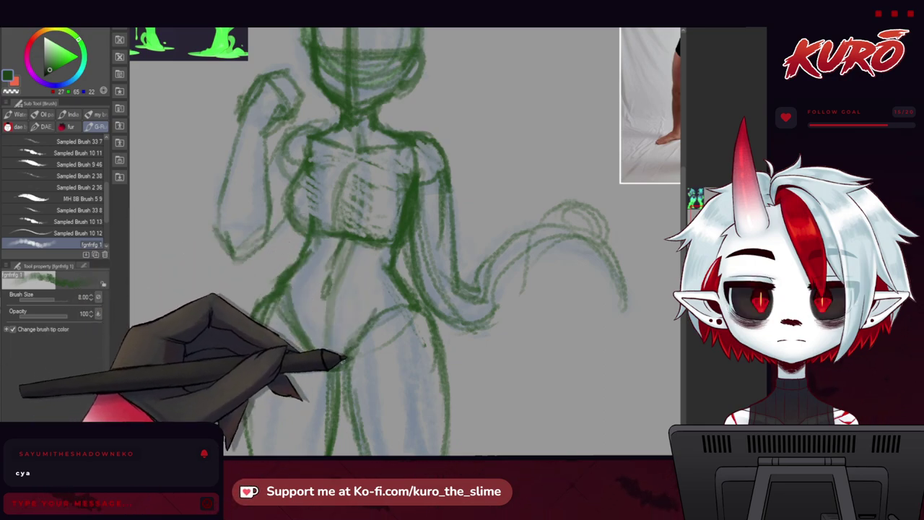
# Step: Flip the canvas view horizontally and check the whole figure's pose and proportions
pyautogui.moveTo(259, 217); pyautogui.dragTo(281, 255)
pyautogui.scroll(-2, 255, 209)
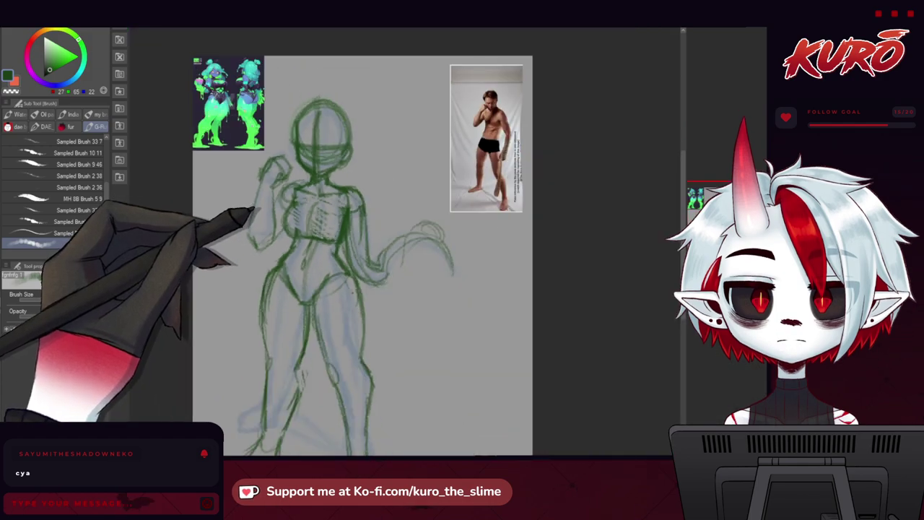
pyautogui.press('h')
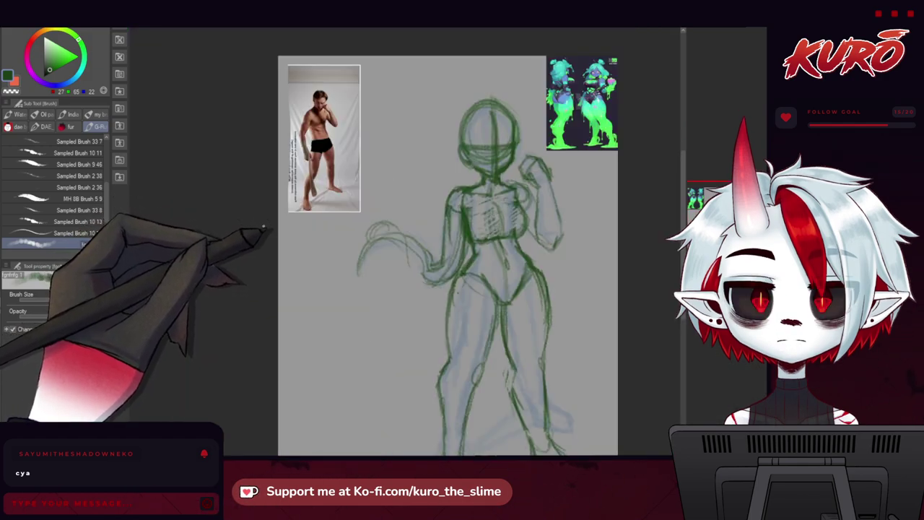
pyautogui.scroll(-2, 267, 231)
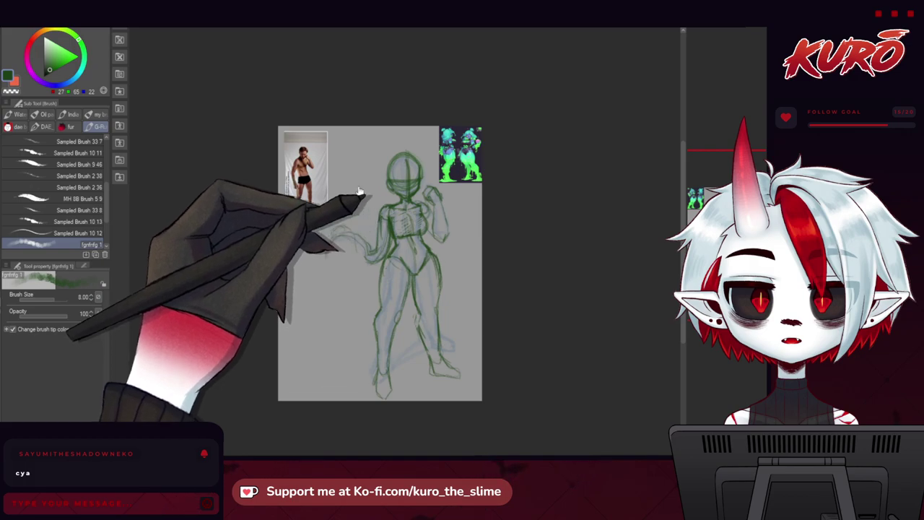
pyautogui.hotkey('ctrl', 't')
pyautogui.moveTo(364, 289)
pyautogui.mouseDown()
pyautogui.moveTo(340, 273)
pyautogui.moveTo(354, 288)
pyautogui.mouseUp()
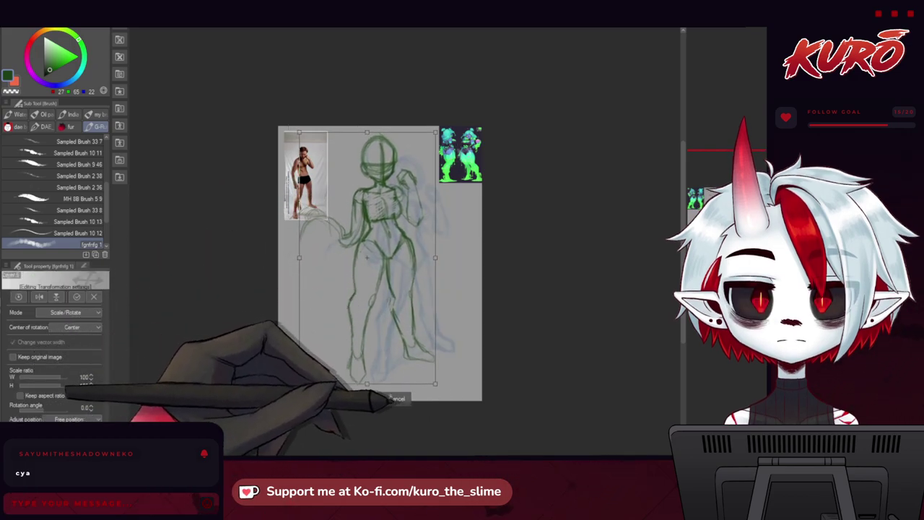
pyautogui.click(393, 403)
# Step: Select the blue rough layer together with the green sketch and move both up toward the page's centre
pyautogui.keyDown('ctrl'); pyautogui.click(744, 209); pyautogui.keyUp('ctrl')
pyautogui.hotkey('ctrl', 't')
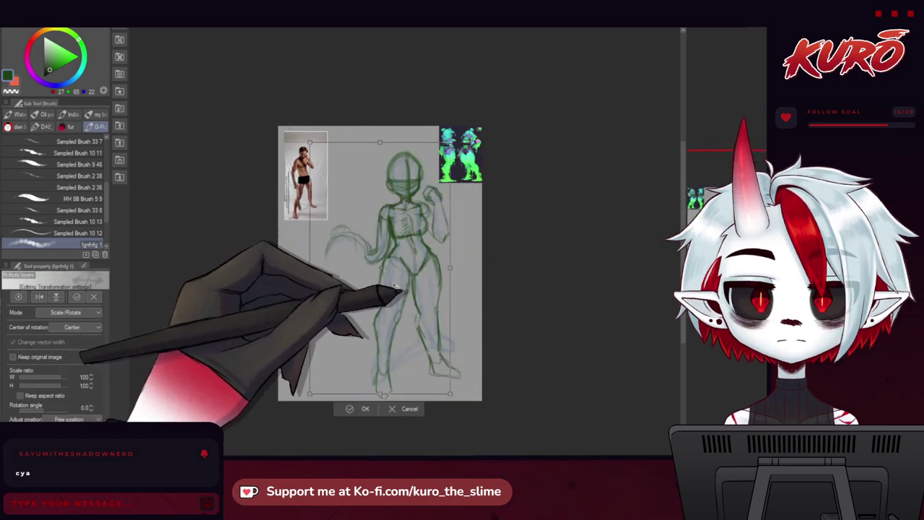
pyautogui.moveTo(399, 288); pyautogui.dragTo(383, 273)
pyautogui.click(354, 398)
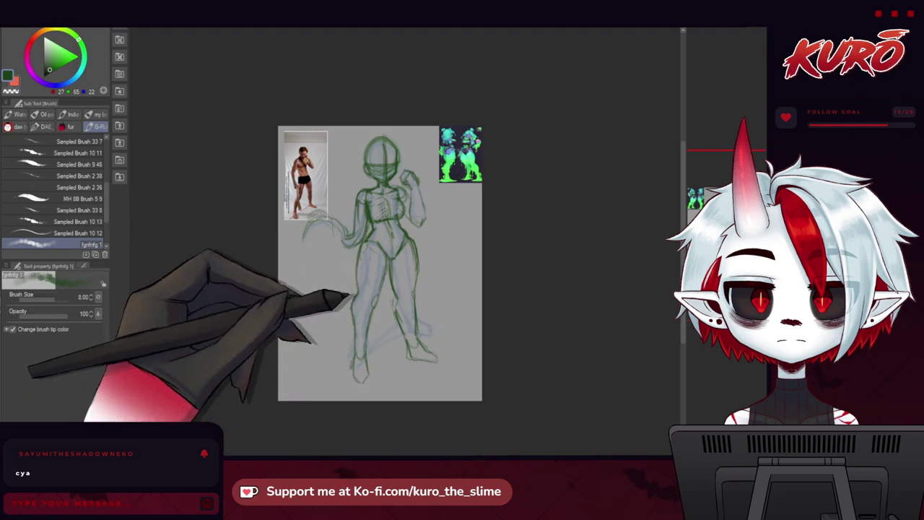
# Step: Lasso the front foot and stretch it downward to make it longer below the ankle
pyautogui.scroll(3, 385, 346)
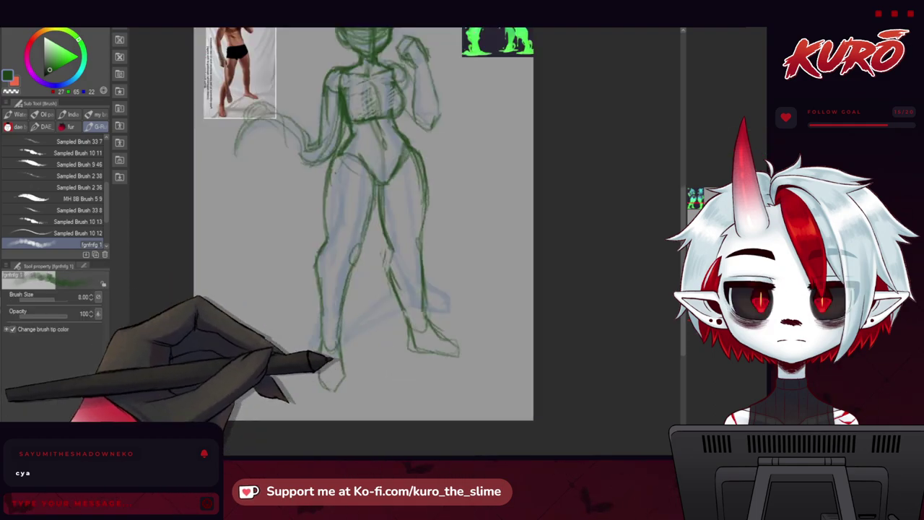
pyautogui.press('m')
pyautogui.moveTo(314, 336)
pyautogui.mouseDown()
pyautogui.moveTo(338, 352)
pyautogui.moveTo(312, 335)
pyautogui.mouseUp()
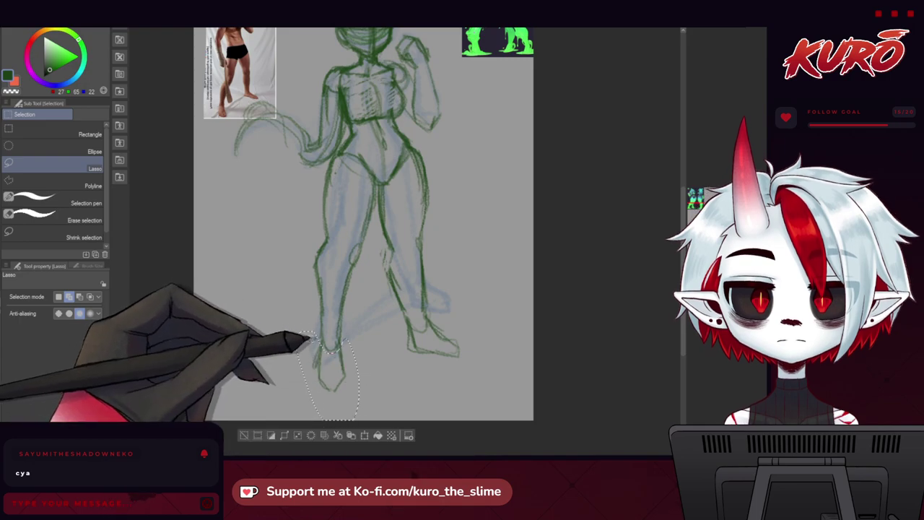
pyautogui.hotkey('ctrl', 't')
pyautogui.moveTo(325, 448); pyautogui.dragTo(326, 443)
pyautogui.press('Return')
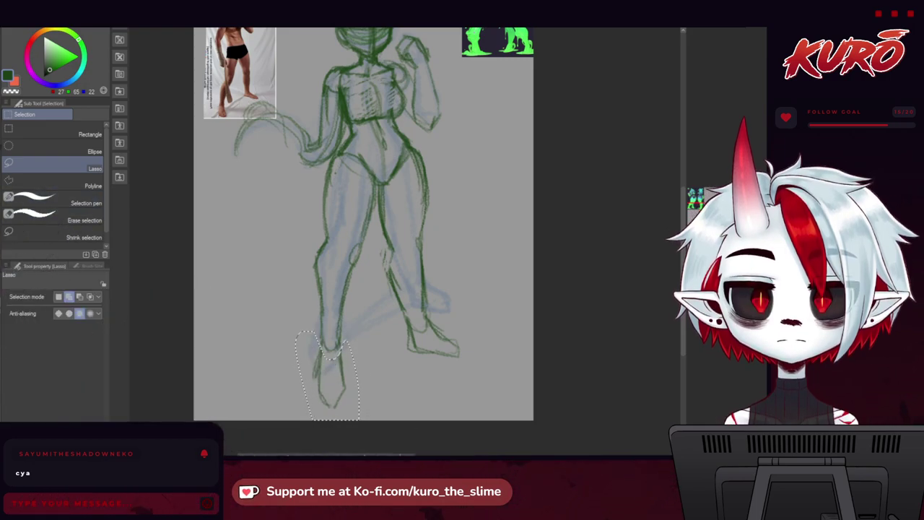
# Step: Draw a small three-toed foot mark and a loose handwritten note in the page corner below the rear foot
pyautogui.press('b')
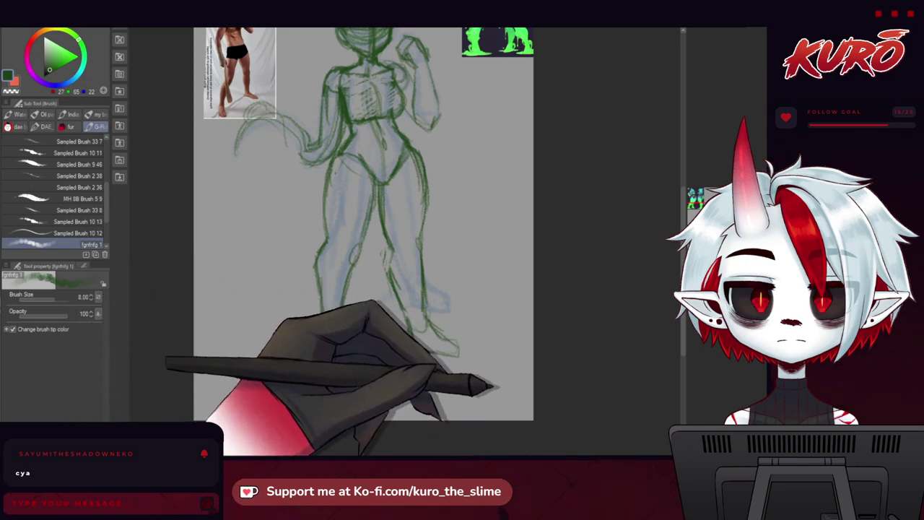
pyautogui.moveTo(476, 363)
pyautogui.mouseDown()
pyautogui.moveTo(473, 405)
pyautogui.moveTo(465, 394)
pyautogui.moveTo(464, 406)
pyautogui.moveTo(476, 411)
pyautogui.moveTo(497, 375)
pyautogui.moveTo(527, 387)
pyautogui.mouseUp()
pyautogui.moveTo(322, 296); pyautogui.dragTo(338, 319)
pyautogui.moveTo(308, 252); pyautogui.dragTo(324, 283)
pyautogui.moveTo(488, 417)
pyautogui.mouseDown()
pyautogui.moveTo(511, 436)
pyautogui.moveTo(492, 428)
pyautogui.mouseUp()
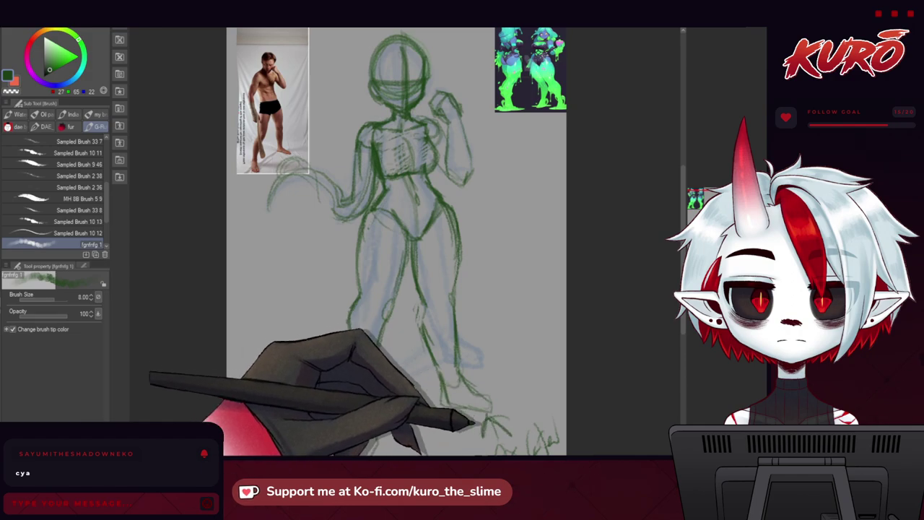
# Step: Extend the lowered arm's tendril with a curled, hook-shaped tip at its end
pyautogui.moveTo(307, 270); pyautogui.dragTo(299, 262)
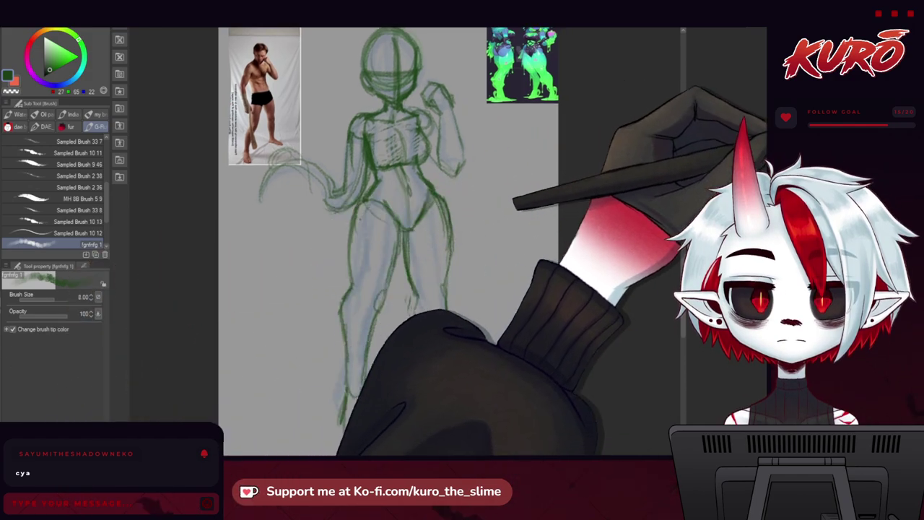
pyautogui.moveTo(304, 217); pyautogui.dragTo(313, 240)
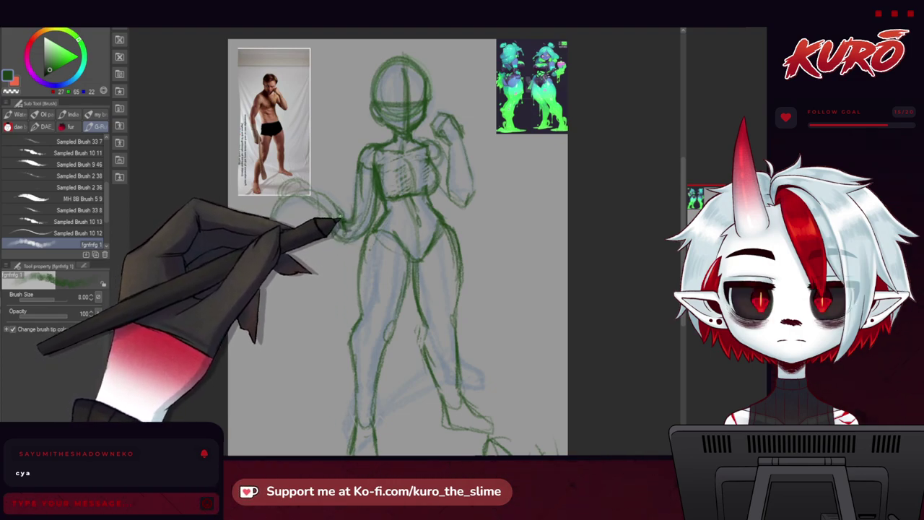
pyautogui.moveTo(281, 243); pyautogui.dragTo(271, 239)
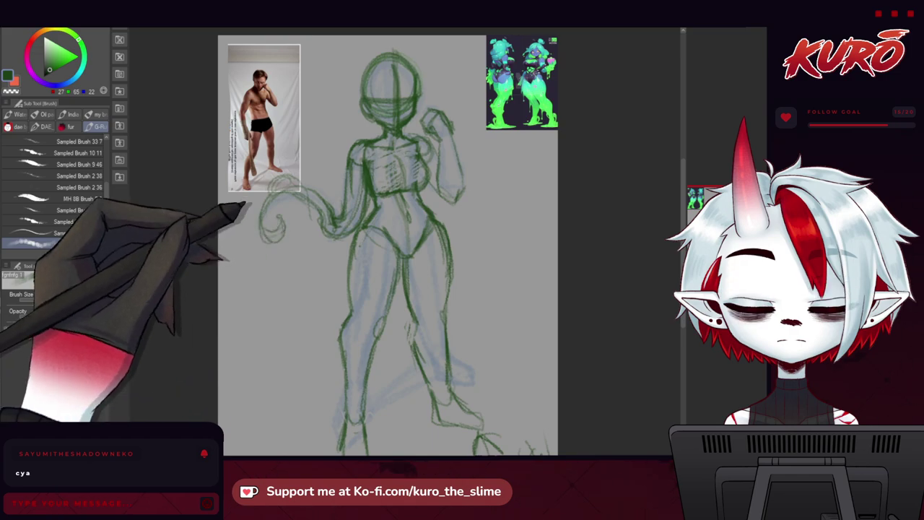
# Step: Compare the full sketch in mirrored and normal orientation to check the figure's balance
pyautogui.press('h')
pyautogui.moveTo(305, 308); pyautogui.dragTo(288, 294)
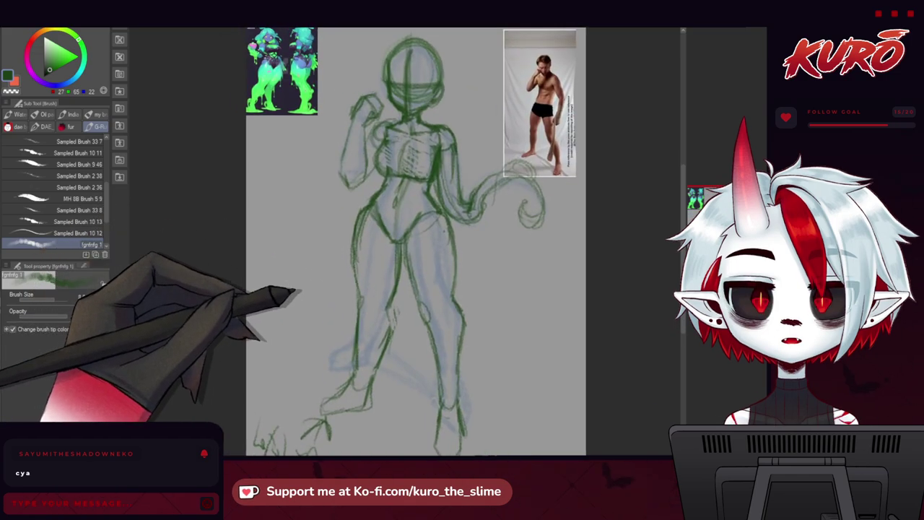
pyautogui.press('h')
pyautogui.scroll(-3, 290, 295)
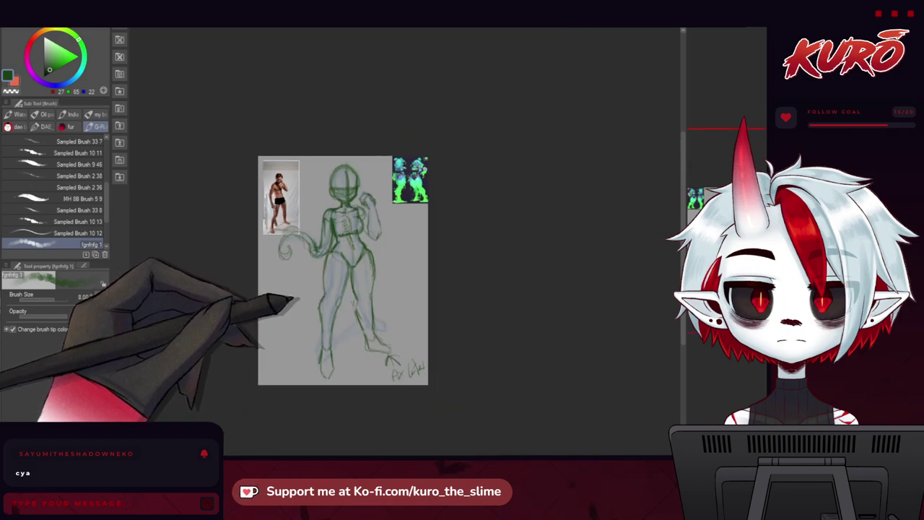
pyautogui.scroll(3, 308, 284)
pyautogui.press('h')
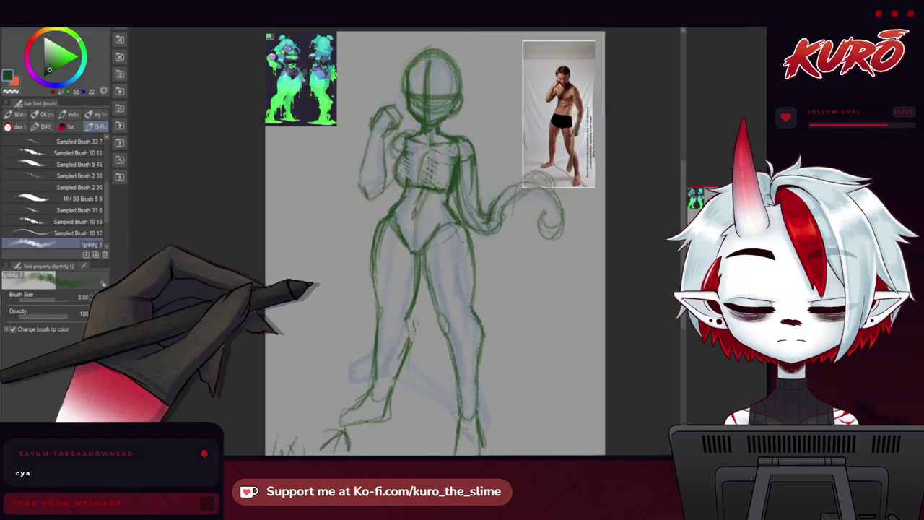
# Step: Replace the two-figure green slime reference with the green ponytailed woman picture and enlarge it in the page's upper corner
pyautogui.scroll(3, 383, 228)
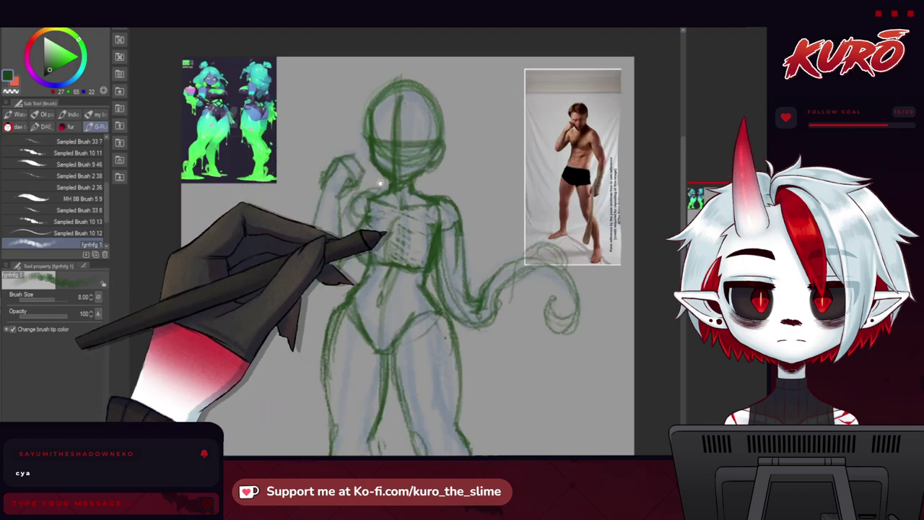
pyautogui.moveTo(390, 221); pyautogui.dragTo(388, 232)
pyautogui.click(770, 220)
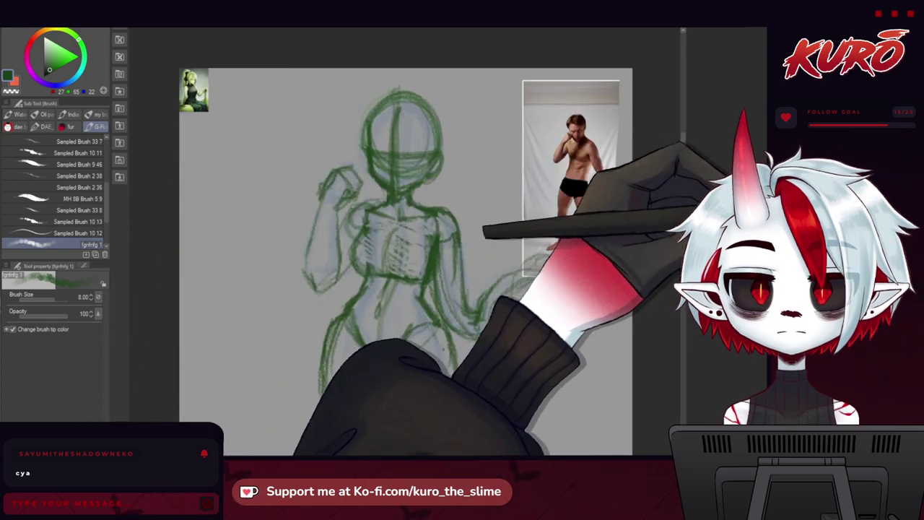
pyautogui.hotkey('ctrl', 't')
pyautogui.moveTo(208, 110); pyautogui.dragTo(265, 195)
pyautogui.click(226, 211)
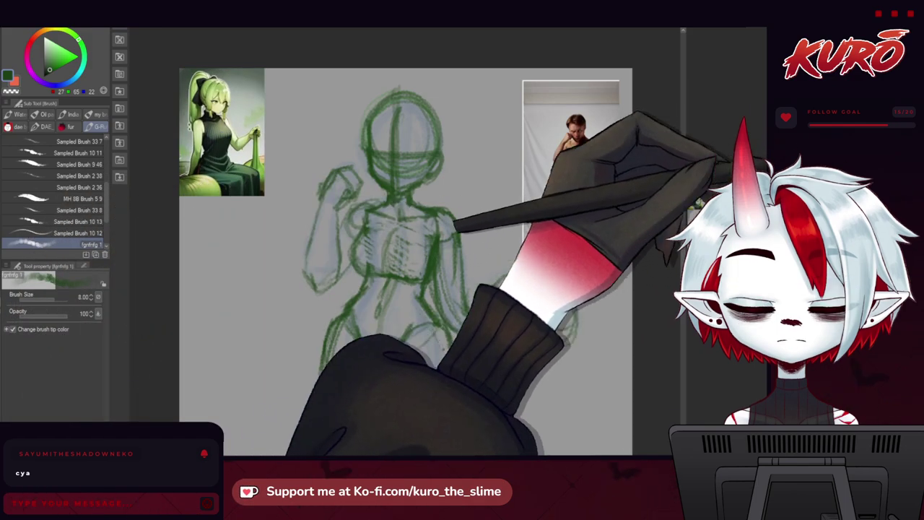
pyautogui.hotkey('ctrl', '-')
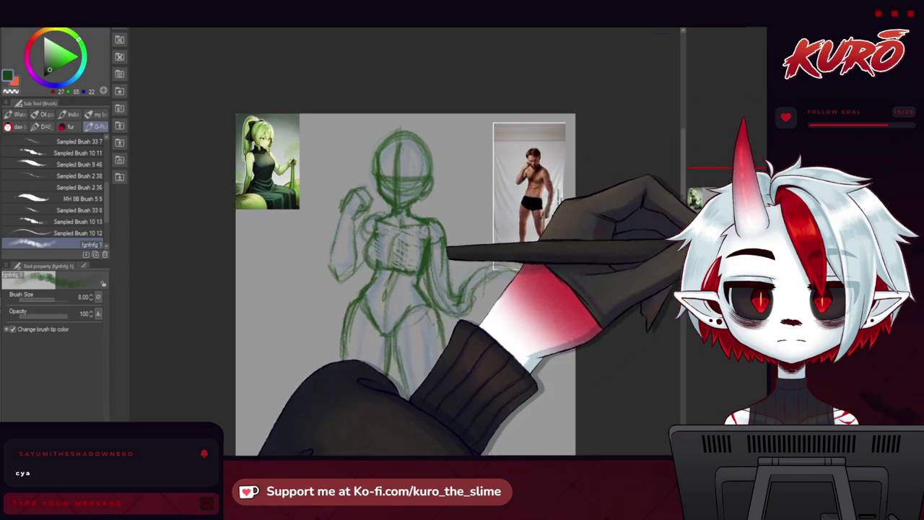
# Step: Turn the green body sketch into a pale blue underdrawing and set the brush size to 7
pyautogui.press('Delete')
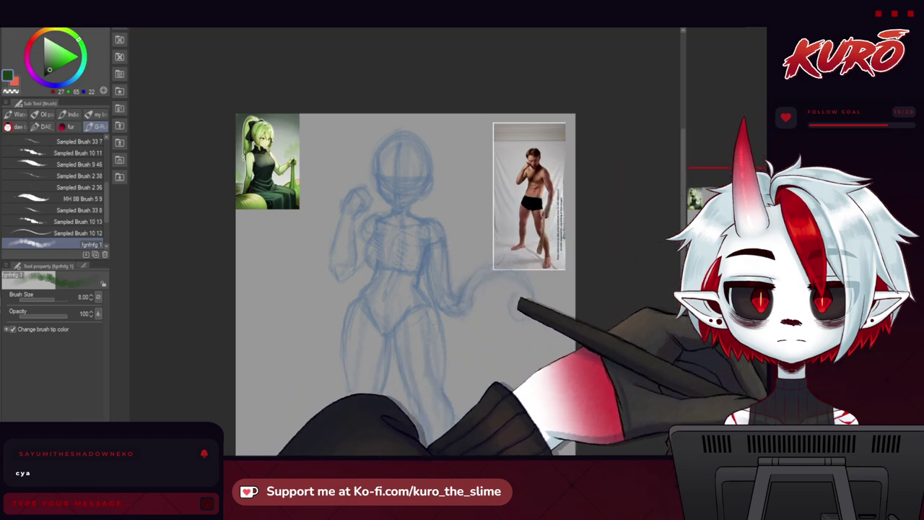
pyautogui.scroll(3, 391, 198)
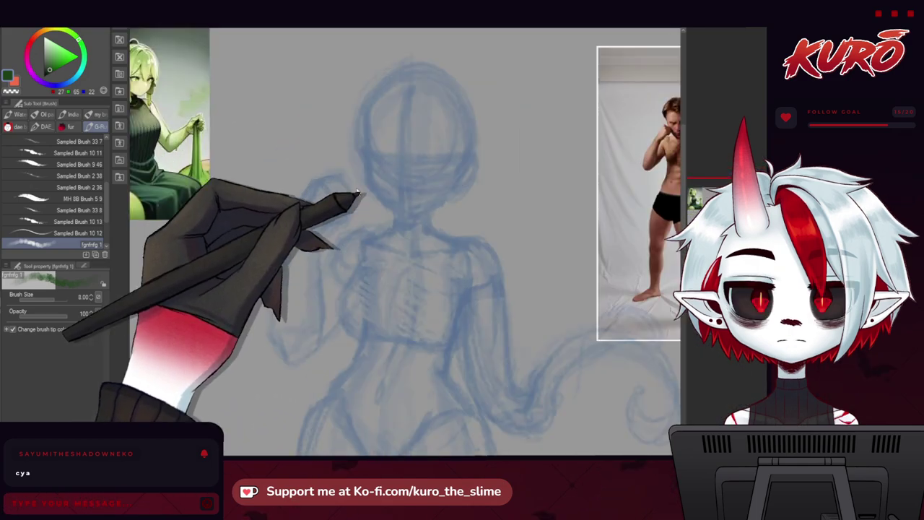
pyautogui.moveTo(278, 215); pyautogui.dragTo(386, 266)
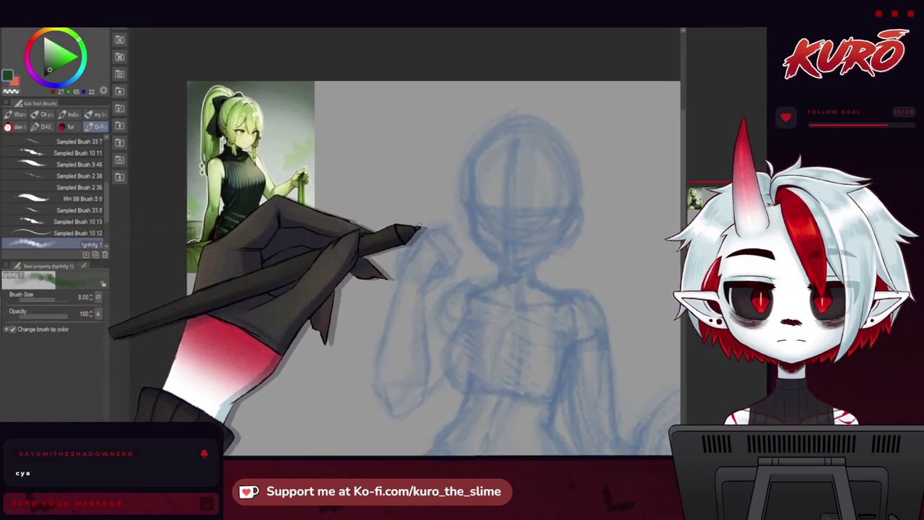
pyautogui.moveTo(529, 160); pyautogui.dragTo(474, 163)
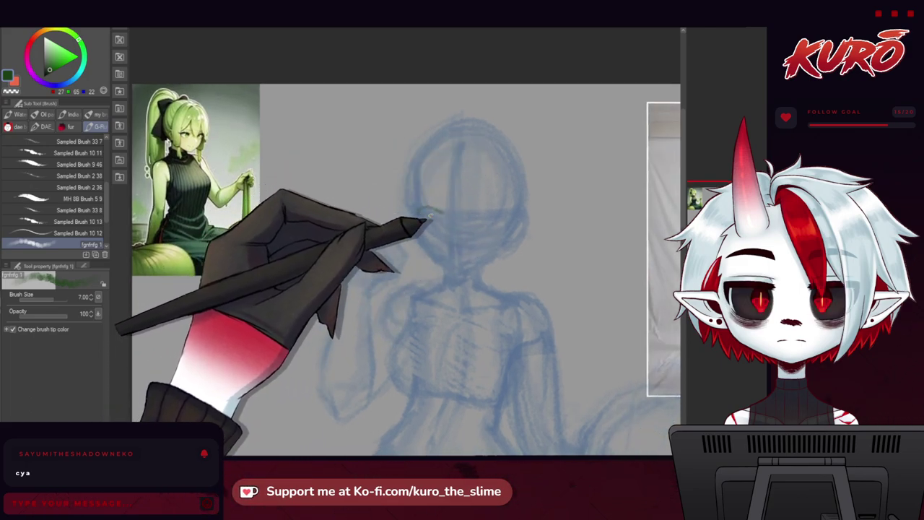
# Step: Sketch the face in green over the blue head with upper lash lines, a small nose mark, slanted eyebrows and irises
pyautogui.moveTo(477, 214); pyautogui.dragTo(501, 213)
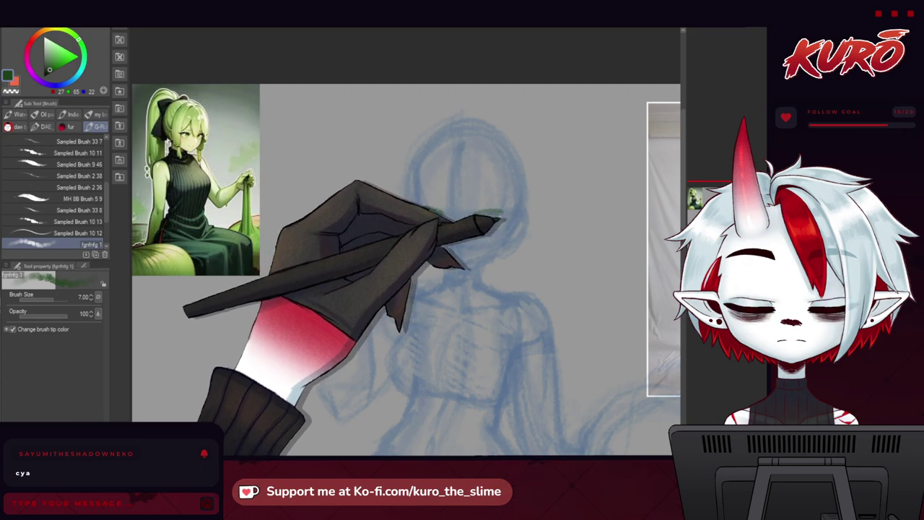
pyautogui.moveTo(429, 214)
pyautogui.mouseDown()
pyautogui.moveTo(442, 214)
pyautogui.moveTo(450, 242)
pyautogui.mouseUp()
pyautogui.hotkey('ctrl', 'z')
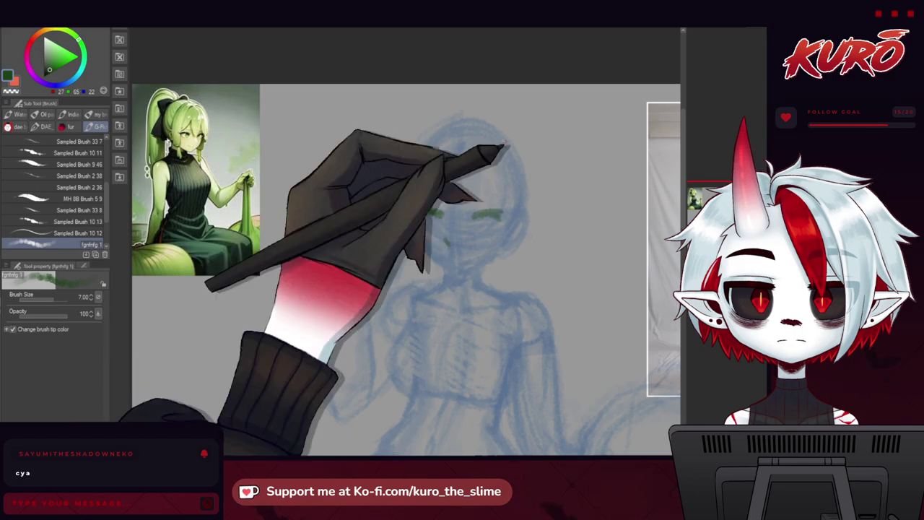
pyautogui.moveTo(474, 189); pyautogui.dragTo(500, 186)
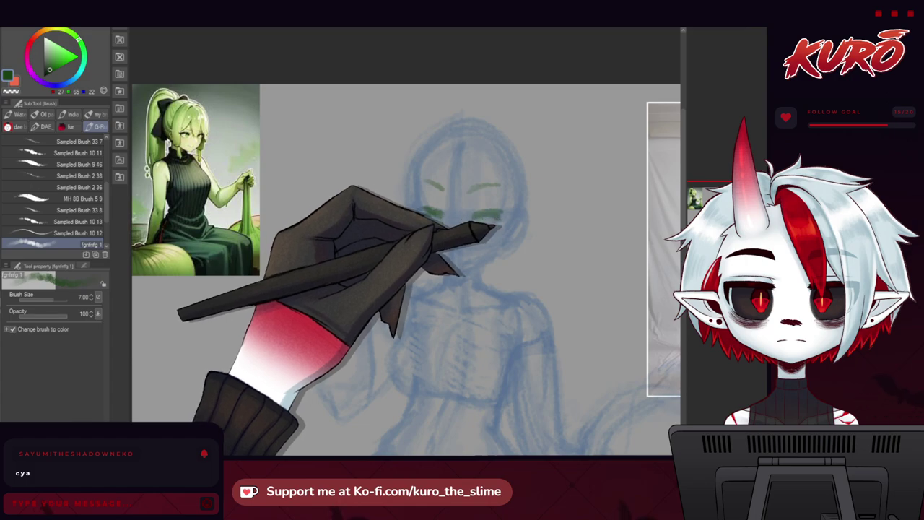
pyautogui.moveTo(442, 239)
pyautogui.mouseDown()
pyautogui.moveTo(325, 149)
pyautogui.moveTo(323, 135)
pyautogui.mouseUp()
pyautogui.moveTo(378, 129); pyautogui.dragTo(371, 136)
pyautogui.moveTo(289, 98)
pyautogui.mouseDown()
pyautogui.moveTo(380, 184)
pyautogui.moveTo(433, 204)
pyautogui.mouseUp()
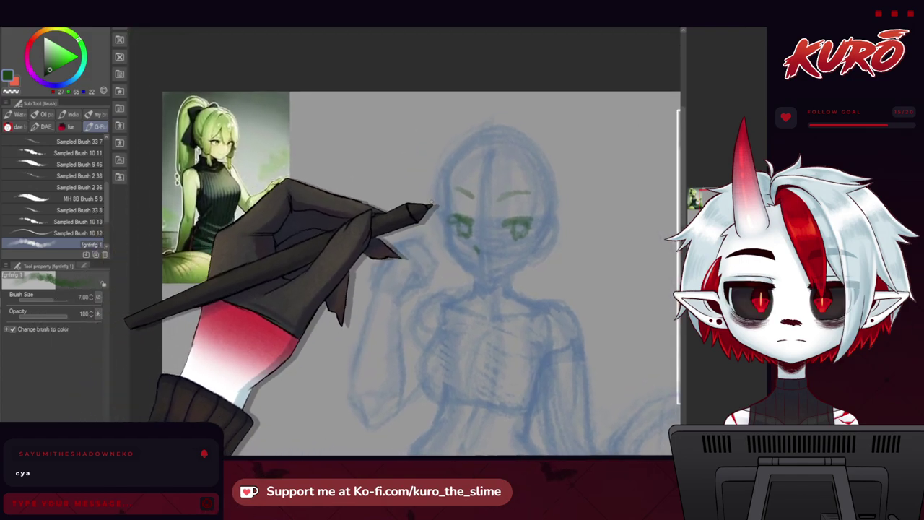
# Step: Add a small smiling mouth and draw pointed bangs falling between and beside the eyes, following the ponytailed woman reference
pyautogui.scroll(3, 183, 161)
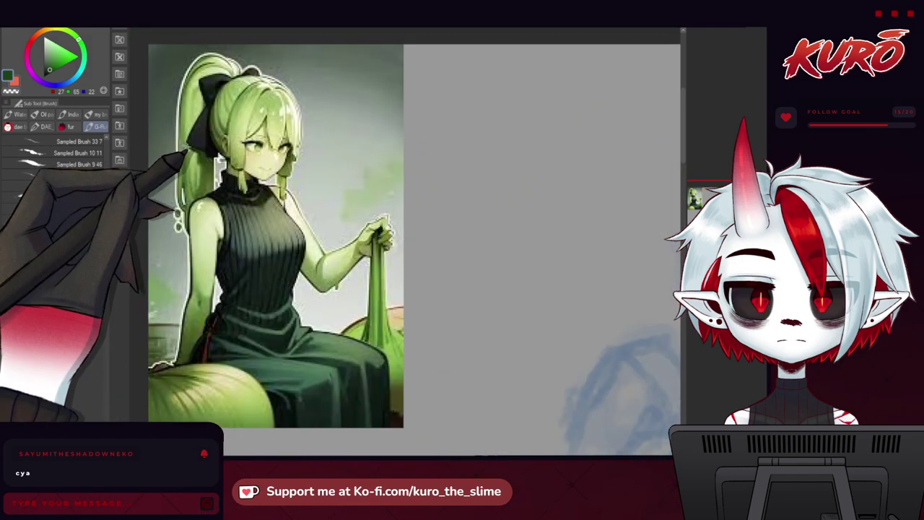
pyautogui.scroll(-3, 194, 161)
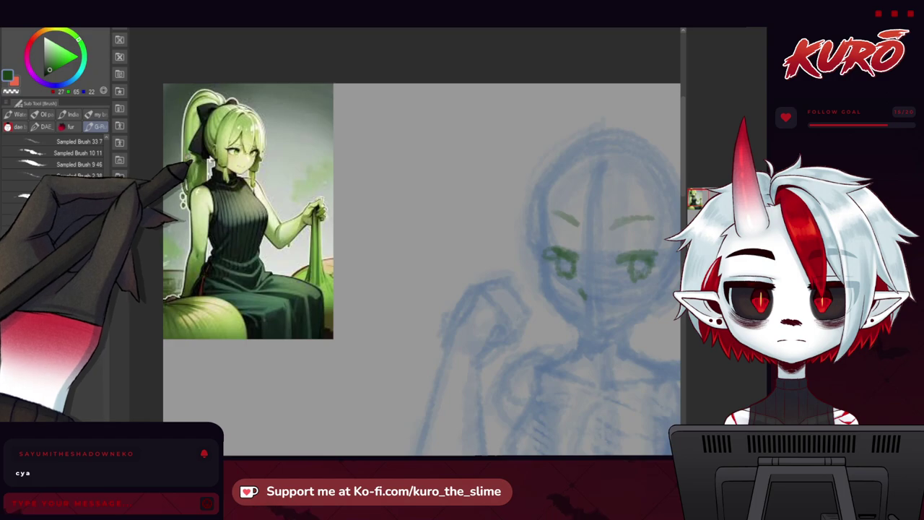
pyautogui.moveTo(483, 159); pyautogui.dragTo(431, 149)
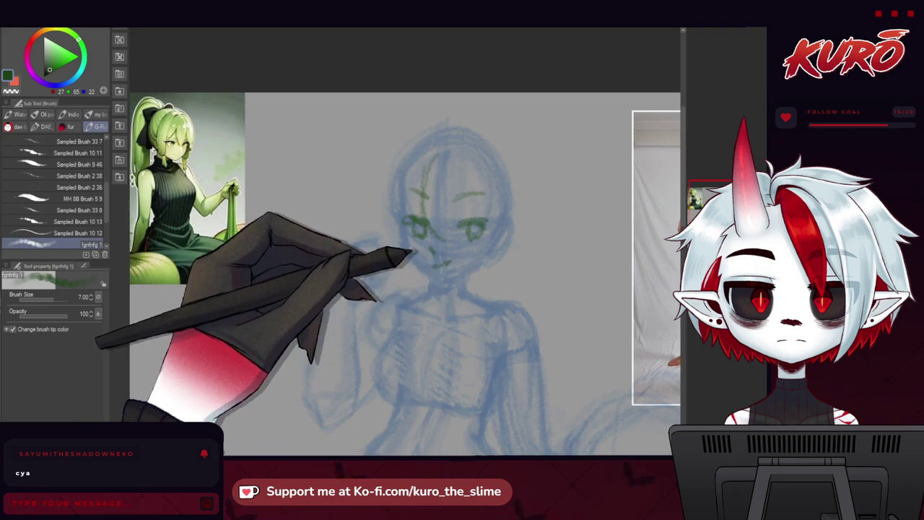
pyautogui.moveTo(419, 220); pyautogui.dragTo(403, 219)
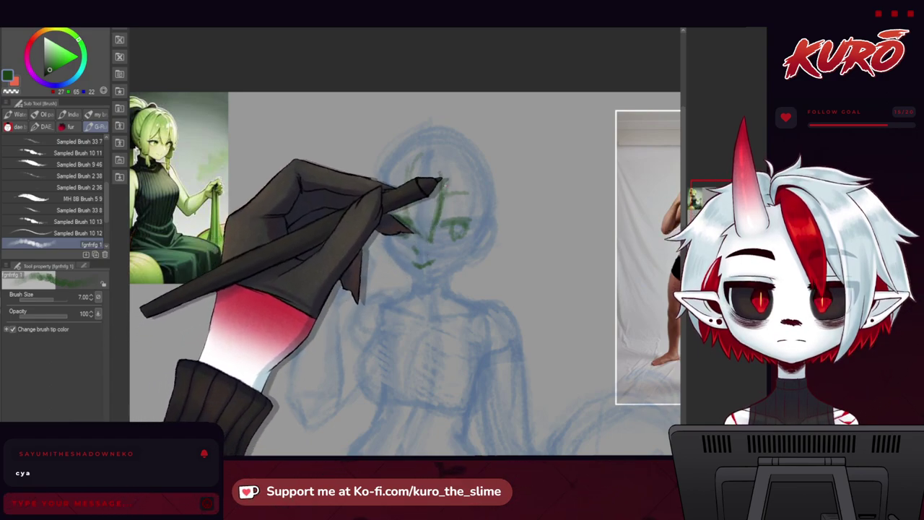
pyautogui.moveTo(449, 195); pyautogui.dragTo(464, 211)
pyautogui.moveTo(385, 208); pyautogui.dragTo(418, 207)
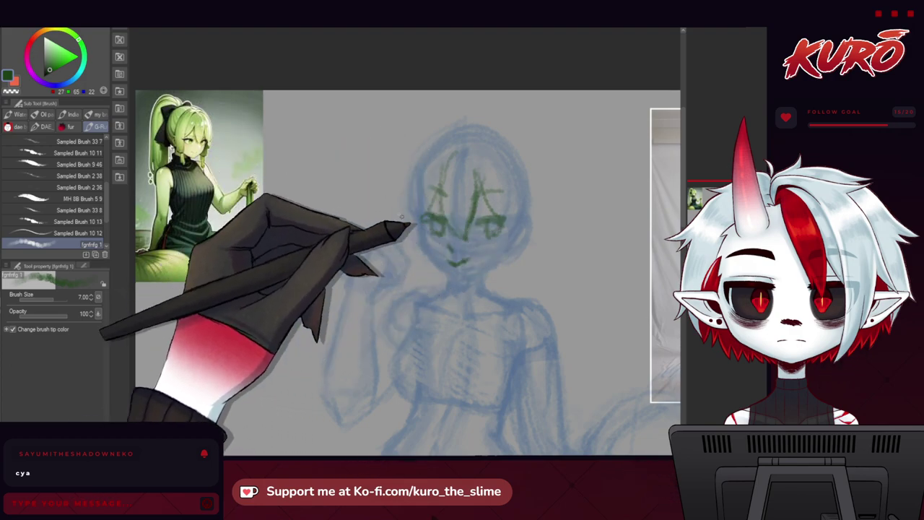
# Step: Outline the hair with a parting at the crown, inward-curving locks on both sides of the face and a rounded outer contour
pyautogui.moveTo(411, 150); pyautogui.dragTo(391, 207)
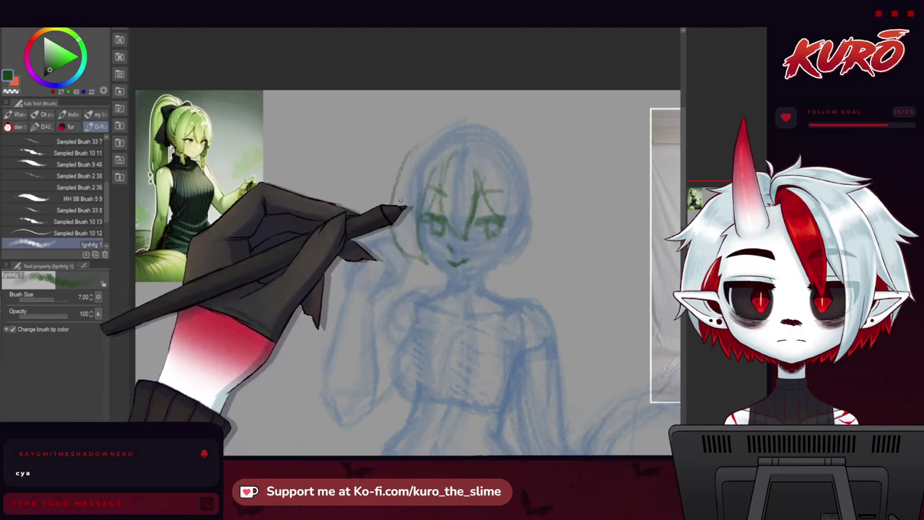
pyautogui.hotkey('ctrl', 'z')
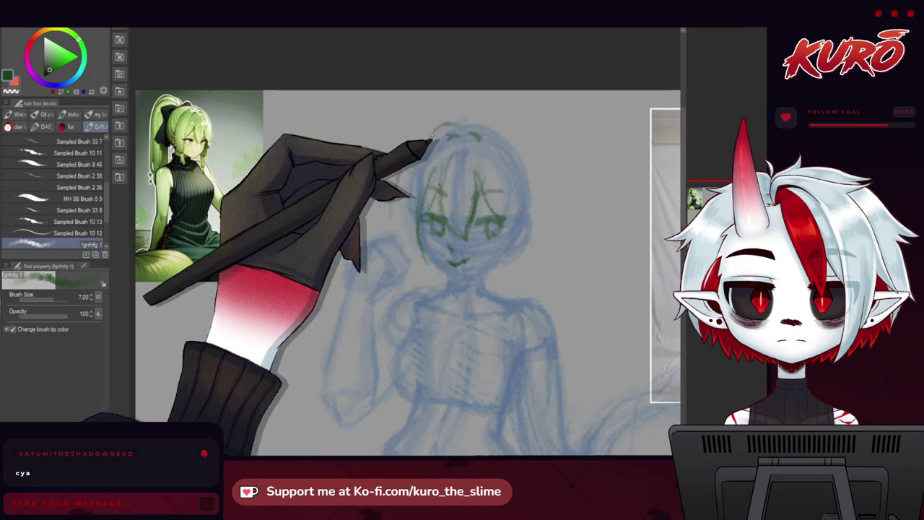
pyautogui.moveTo(473, 112); pyautogui.dragTo(449, 122)
pyautogui.moveTo(473, 222)
pyautogui.mouseDown()
pyautogui.moveTo(499, 209)
pyautogui.moveTo(491, 186)
pyautogui.mouseUp()
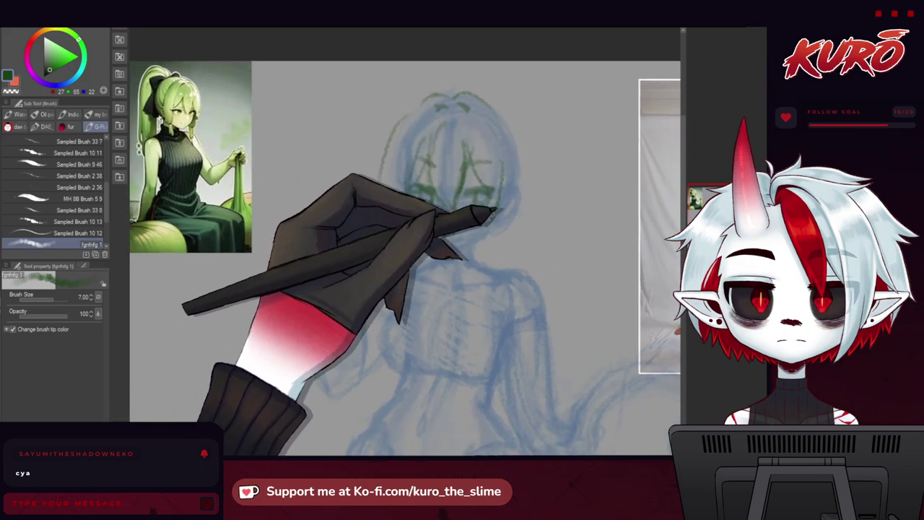
pyautogui.moveTo(530, 186)
pyautogui.mouseDown()
pyautogui.moveTo(518, 219)
pyautogui.moveTo(529, 204)
pyautogui.mouseUp()
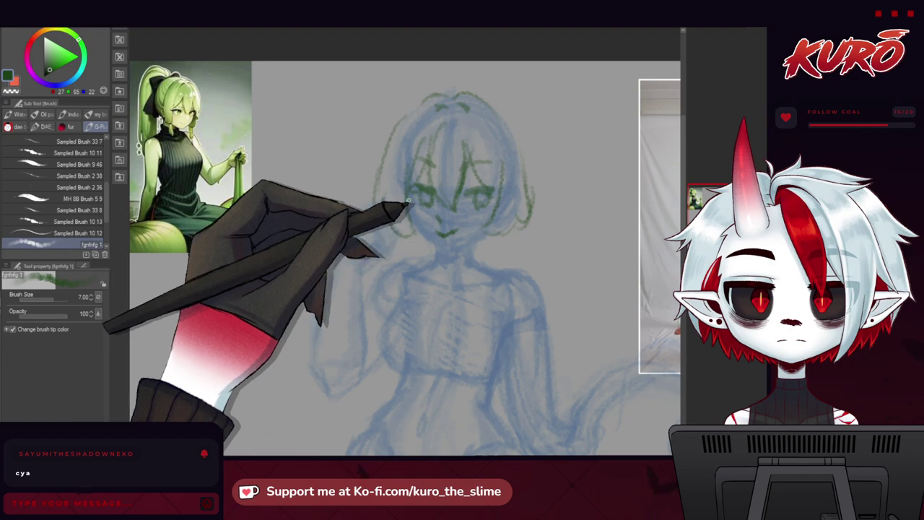
pyautogui.moveTo(379, 225); pyautogui.dragTo(386, 235)
pyautogui.moveTo(441, 100); pyautogui.dragTo(432, 107)
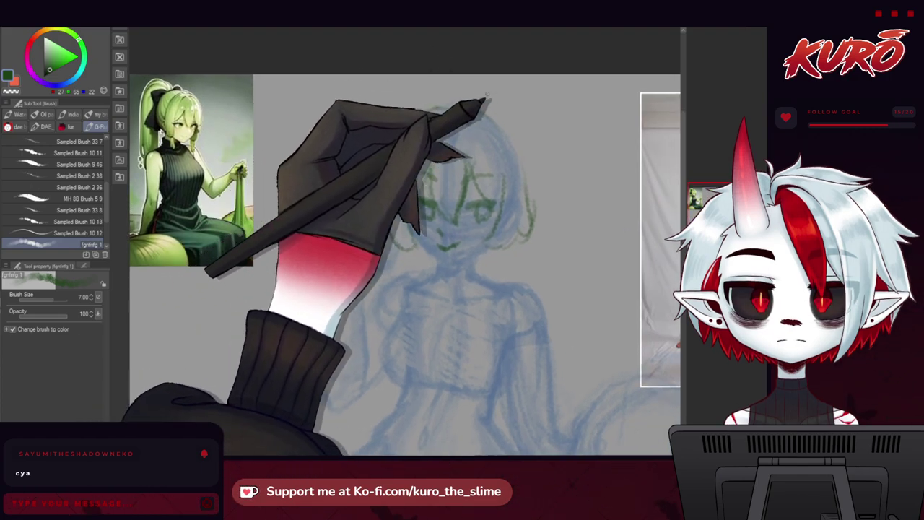
pyautogui.moveTo(493, 106); pyautogui.dragTo(536, 195)
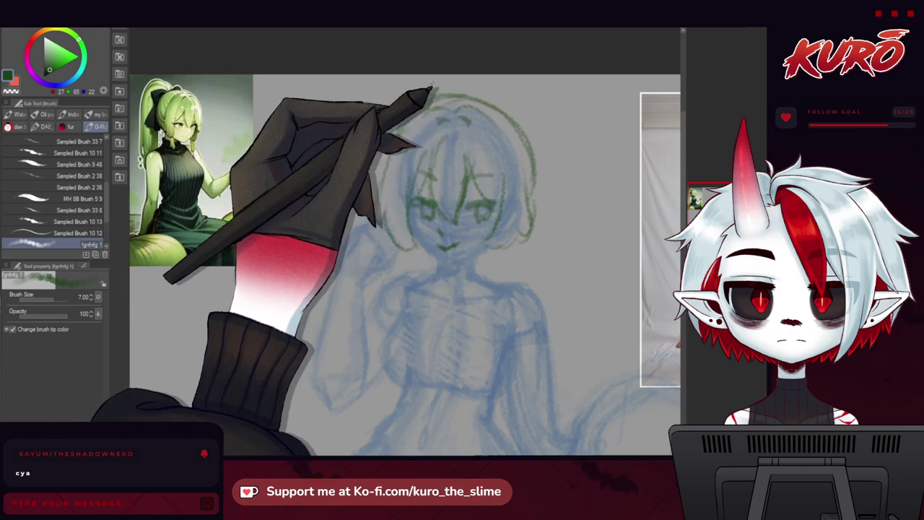
# Step: Check the head in mirrored view, then transform the whole sketch to sit slightly lower on the page
pyautogui.press('h')
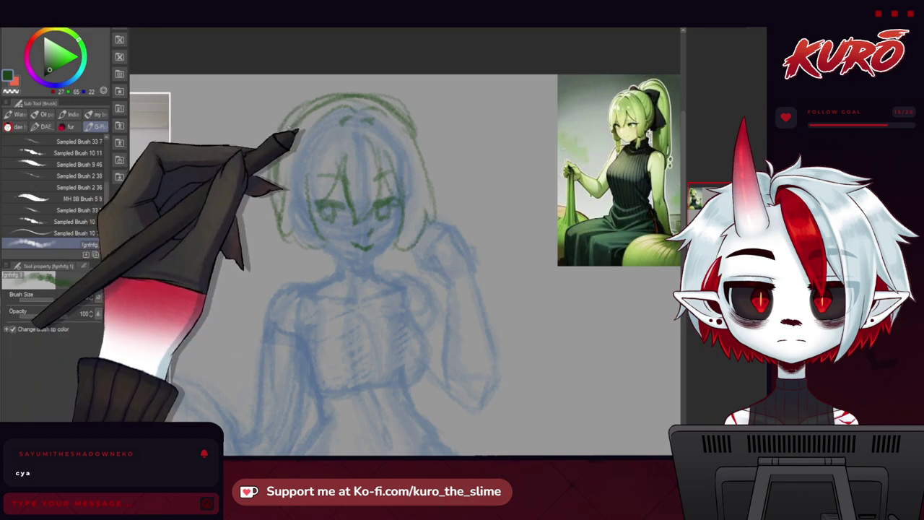
pyautogui.press('h')
pyautogui.scroll(-4, 290, 122)
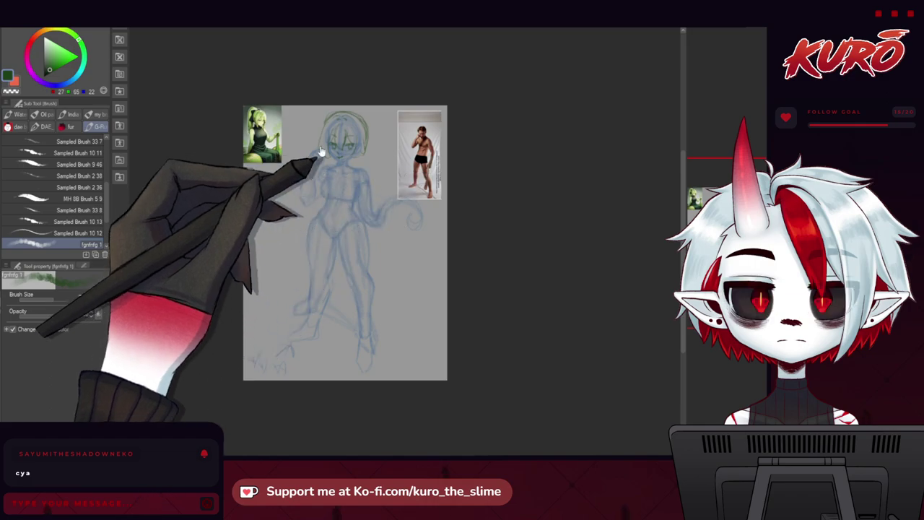
pyautogui.hotkey('ctrl', 't')
pyautogui.moveTo(326, 214); pyautogui.dragTo(319, 242)
pyautogui.moveTo(315, 280); pyautogui.dragTo(311, 272)
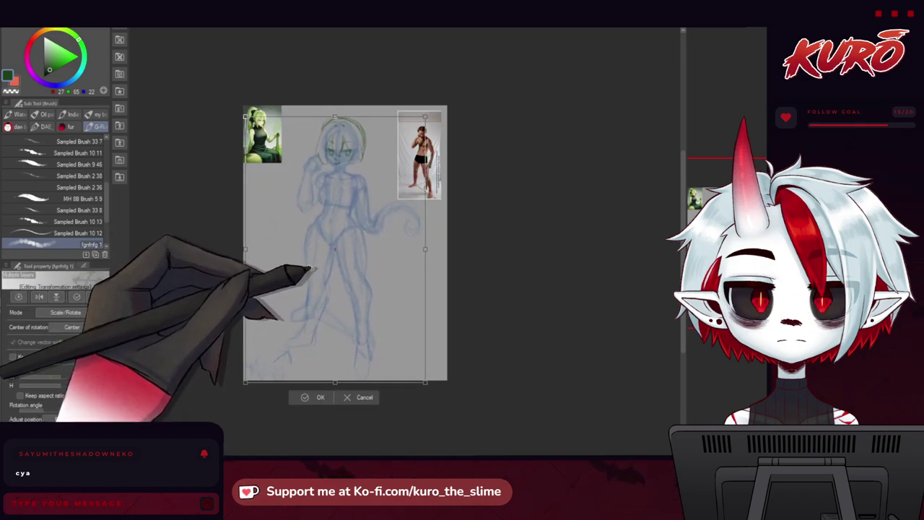
pyautogui.click(319, 398)
# Step: Extend the canvas upward to add empty space above the character's head
pyautogui.scroll(3, 348, 110)
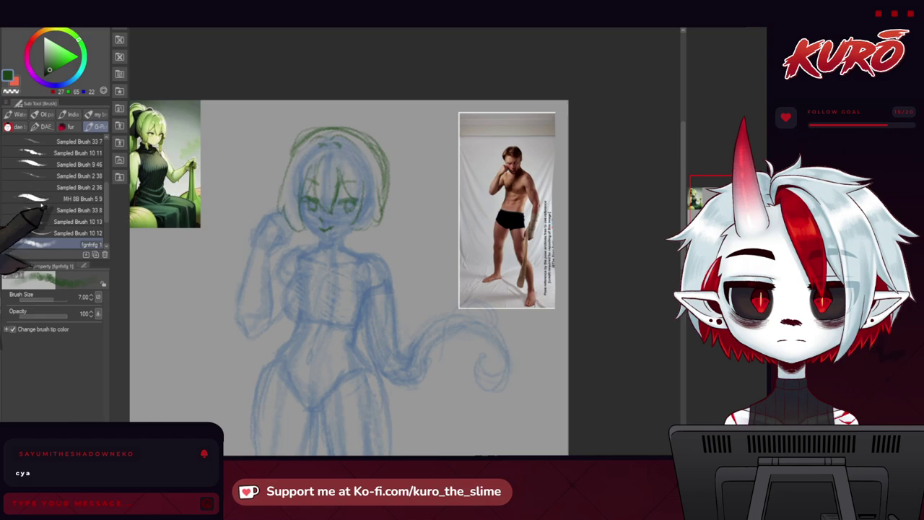
pyautogui.click(61, 271)
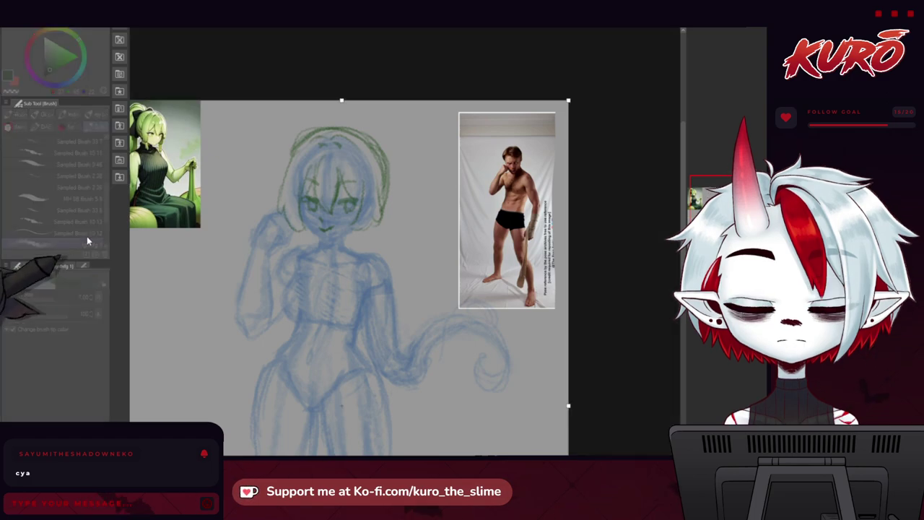
pyautogui.moveTo(341, 100); pyautogui.dragTo(341, 76)
pyautogui.click(398, 237)
# Step: Sketch the rounded top of the ponytail arching up from the crown and curving toward the side of the head
pyautogui.moveTo(237, 326); pyautogui.dragTo(329, 206)
pyautogui.moveTo(391, 85); pyautogui.dragTo(374, 218)
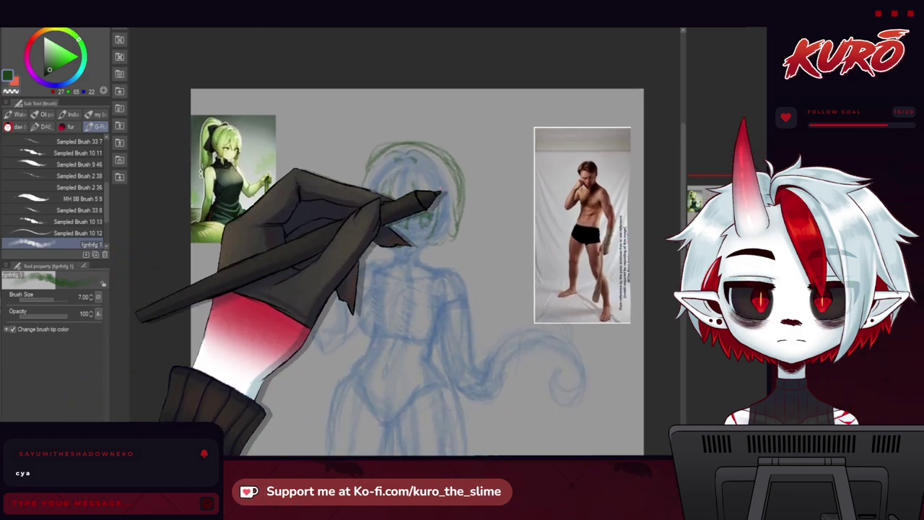
pyautogui.scroll(2, 434, 191)
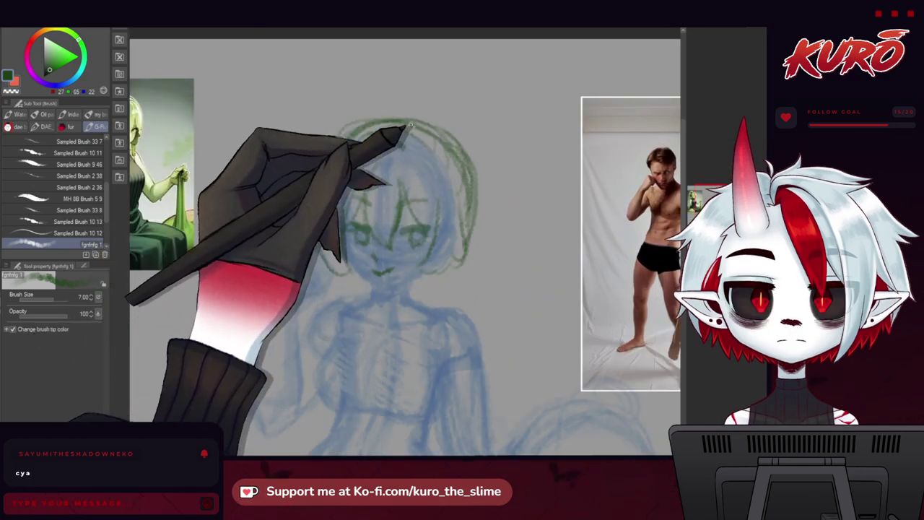
pyautogui.scroll(1, 405, 166)
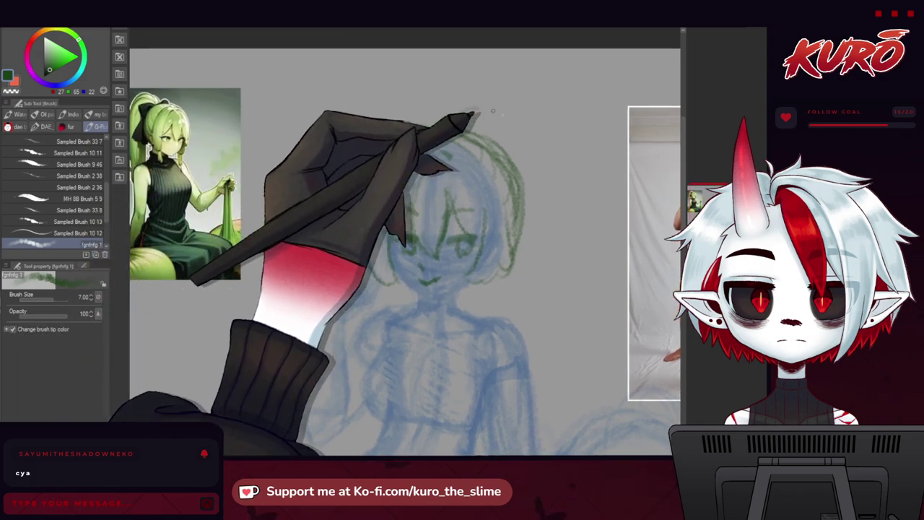
pyautogui.scroll(-2, 463, 101)
pyautogui.moveTo(477, 119); pyautogui.dragTo(470, 136)
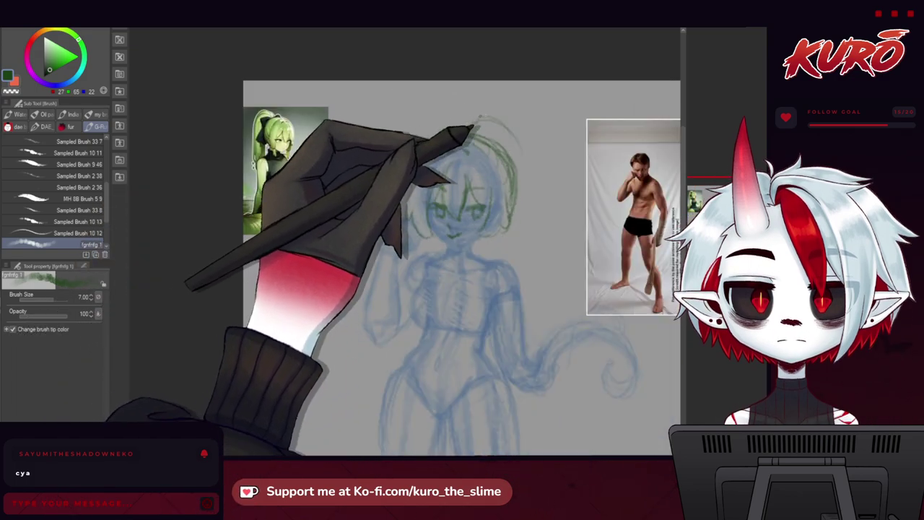
# Step: Draw the ponytail's long strands falling beside the body, with one tip beside the shoulder and another at hip height
pyautogui.moveTo(515, 264); pyautogui.dragTo(471, 178)
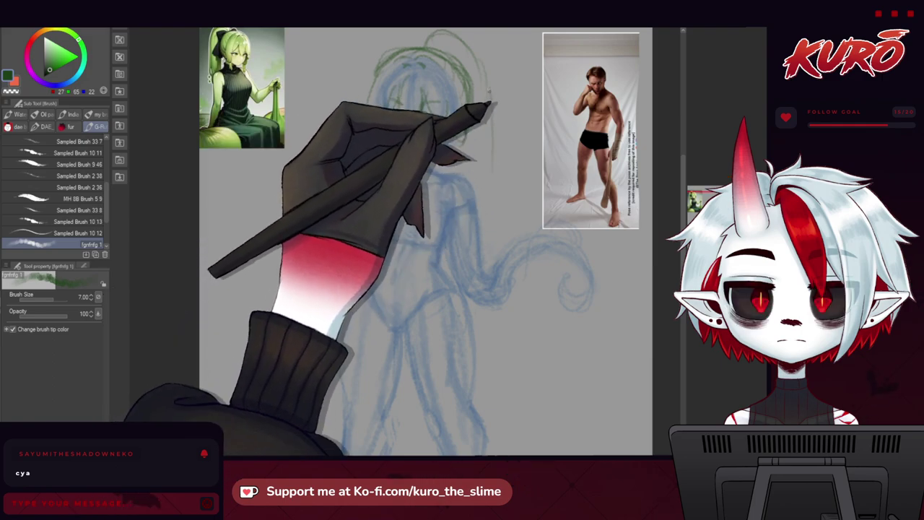
pyautogui.moveTo(495, 158); pyautogui.dragTo(510, 186)
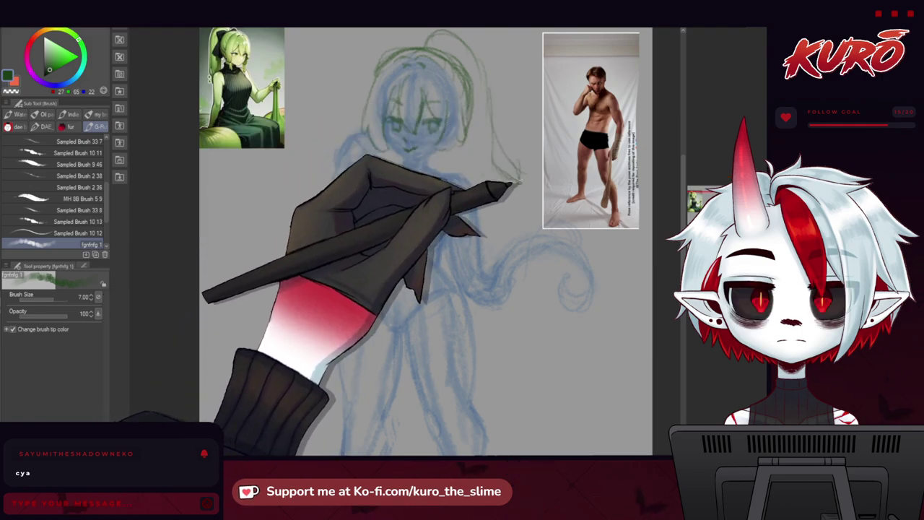
pyautogui.moveTo(494, 155); pyautogui.dragTo(504, 200)
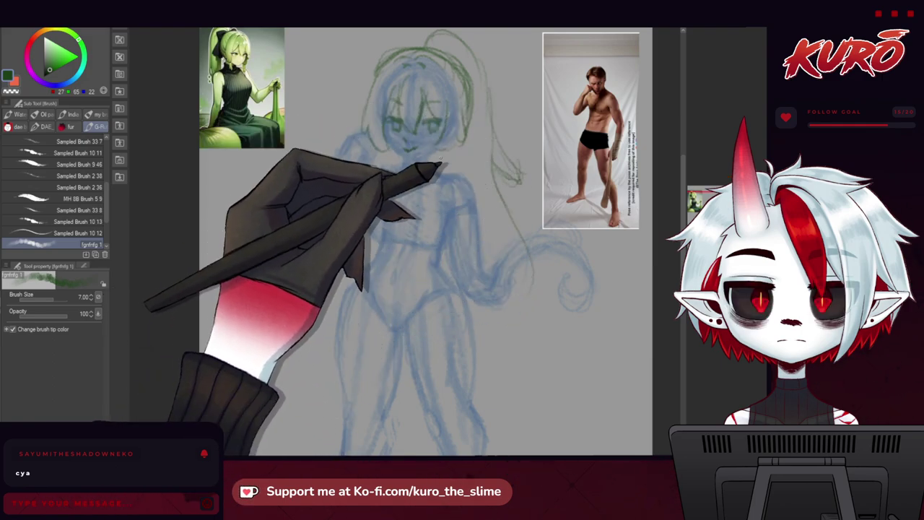
pyautogui.moveTo(533, 268)
pyautogui.mouseDown()
pyautogui.moveTo(521, 279)
pyautogui.moveTo(530, 275)
pyautogui.mouseUp()
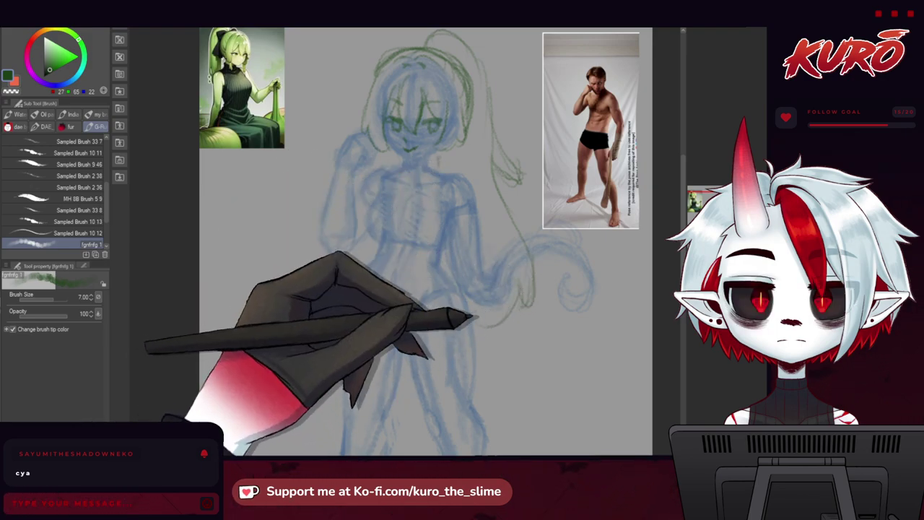
pyautogui.moveTo(355, 243)
pyautogui.mouseDown()
pyautogui.moveTo(386, 258)
pyautogui.moveTo(371, 252)
pyautogui.moveTo(360, 223)
pyautogui.mouseUp()
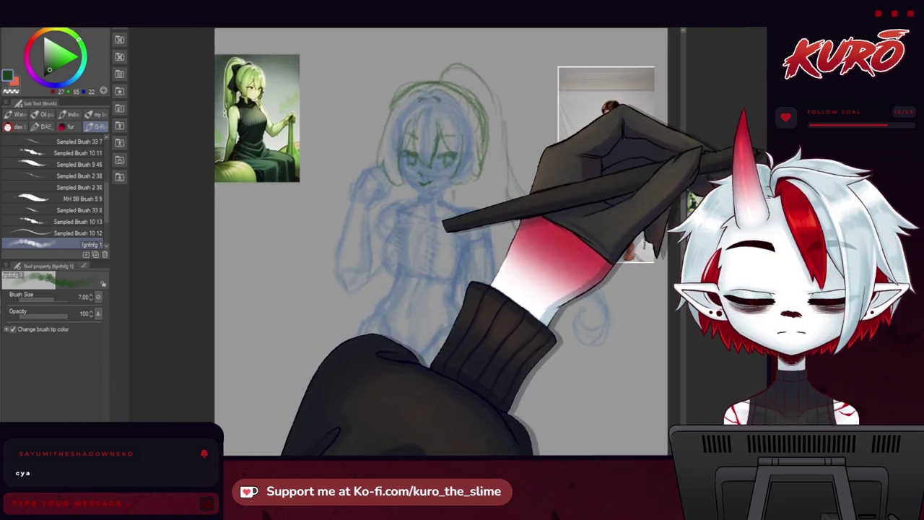
# Step: Draw a looped bow with a center knot and hanging ribbon at the base of the ponytail, following the ponytailed woman reference
pyautogui.scroll(1, 418, 63)
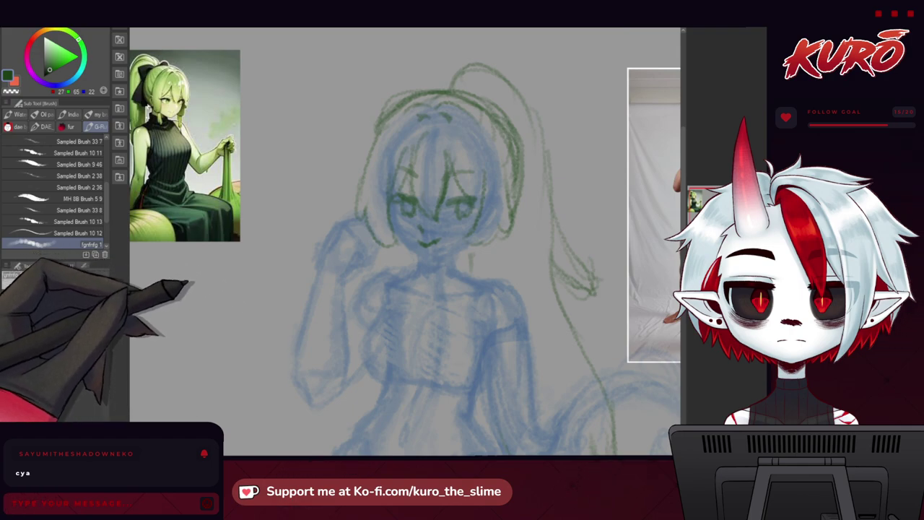
pyautogui.moveTo(484, 142); pyautogui.dragTo(493, 200)
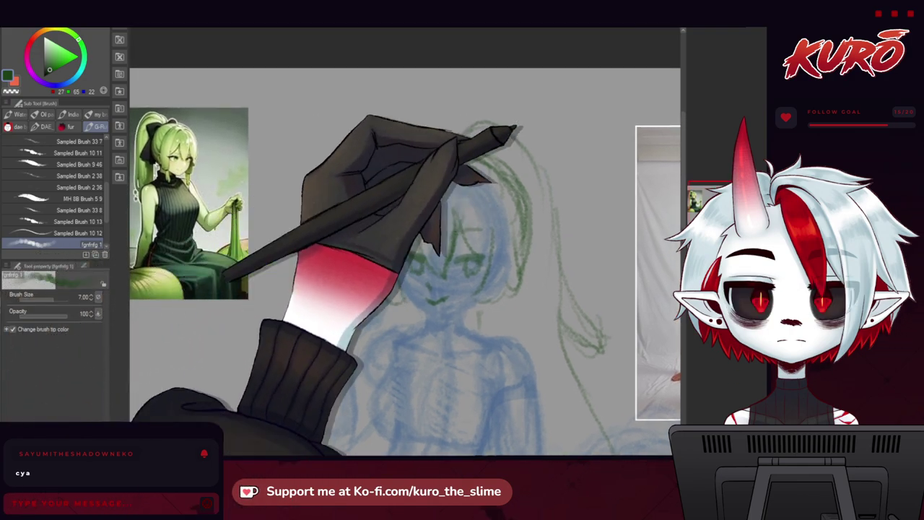
pyautogui.moveTo(460, 142)
pyautogui.mouseDown()
pyautogui.moveTo(434, 136)
pyautogui.moveTo(411, 148)
pyautogui.mouseUp()
pyautogui.moveTo(547, 236)
pyautogui.mouseDown()
pyautogui.moveTo(552, 252)
pyautogui.moveTo(527, 278)
pyautogui.mouseUp()
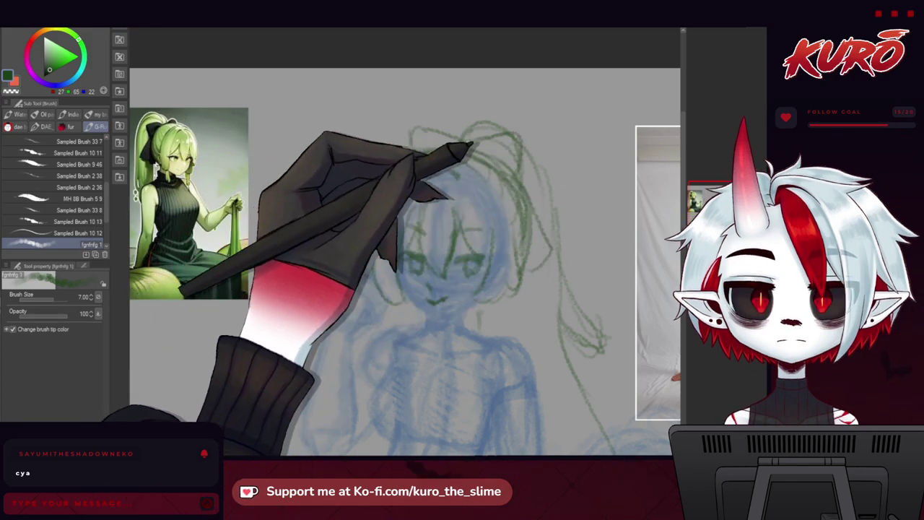
pyautogui.moveTo(471, 147); pyautogui.dragTo(448, 152)
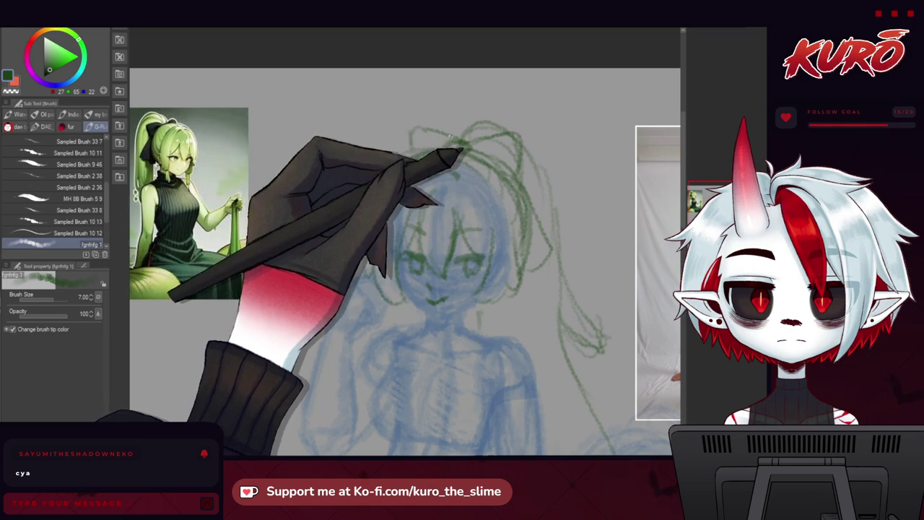
# Step: Hide the ponytailed woman reference and show the blue-and-green slime character sheet in its place
pyautogui.moveTo(390, 326)
pyautogui.mouseDown()
pyautogui.moveTo(377, 192)
pyautogui.moveTo(386, 237)
pyautogui.moveTo(378, 199)
pyautogui.moveTo(398, 219)
pyautogui.mouseUp()
pyautogui.click(764, 215)
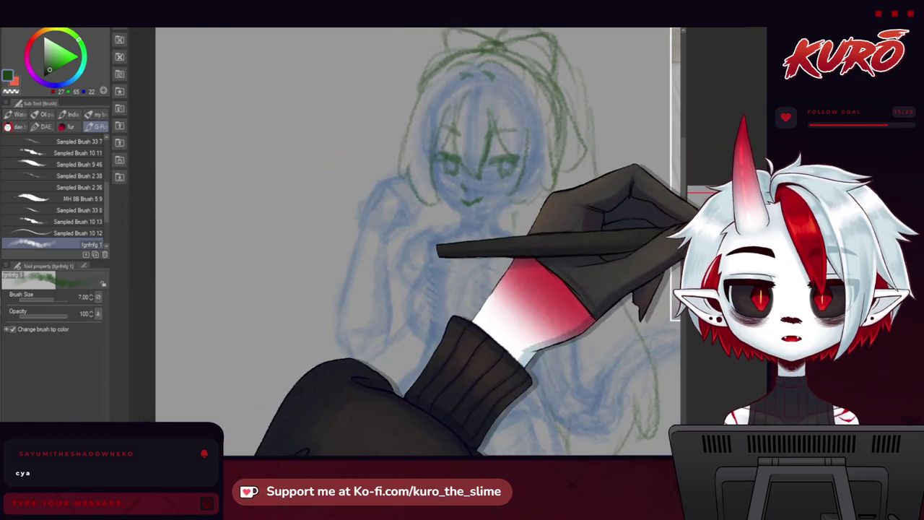
pyautogui.click(764, 211)
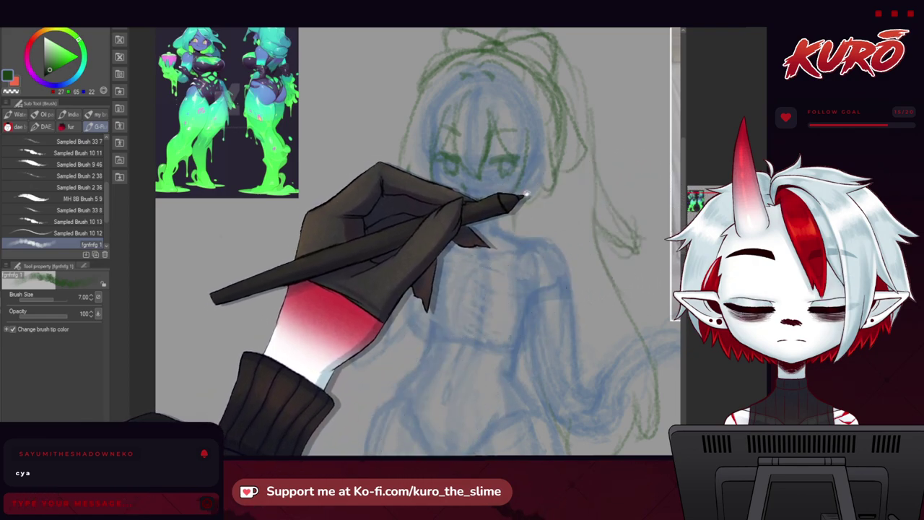
# Step: Draw the neck, the bust with a halter-style top, the waist sides and a short navel line
pyautogui.moveTo(528, 179); pyautogui.dragTo(496, 187)
pyautogui.moveTo(414, 271); pyautogui.dragTo(428, 272)
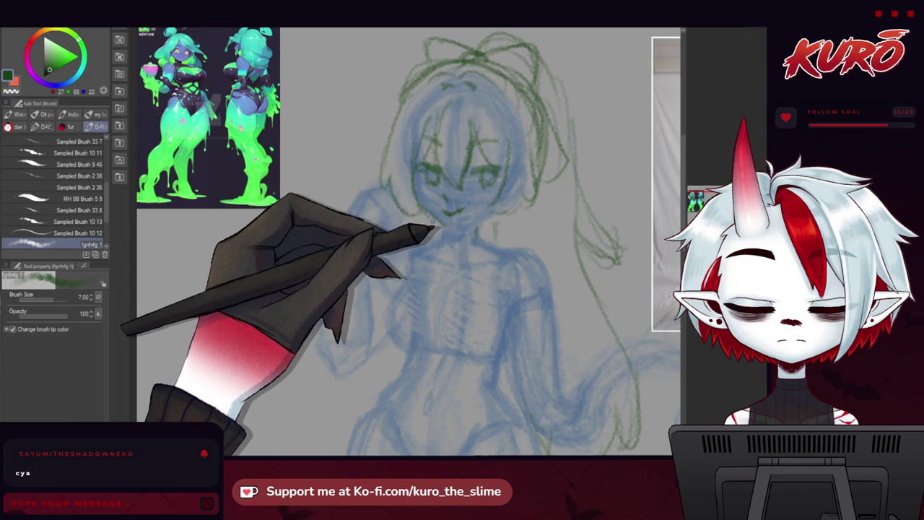
pyautogui.moveTo(443, 236); pyautogui.dragTo(434, 226)
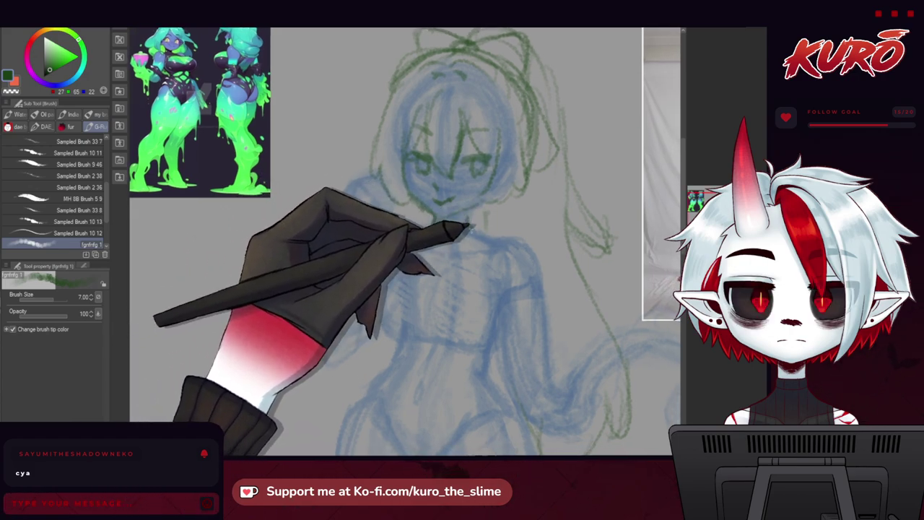
pyautogui.moveTo(372, 272)
pyautogui.mouseDown()
pyautogui.moveTo(366, 244)
pyautogui.moveTo(377, 239)
pyautogui.moveTo(375, 246)
pyautogui.mouseUp()
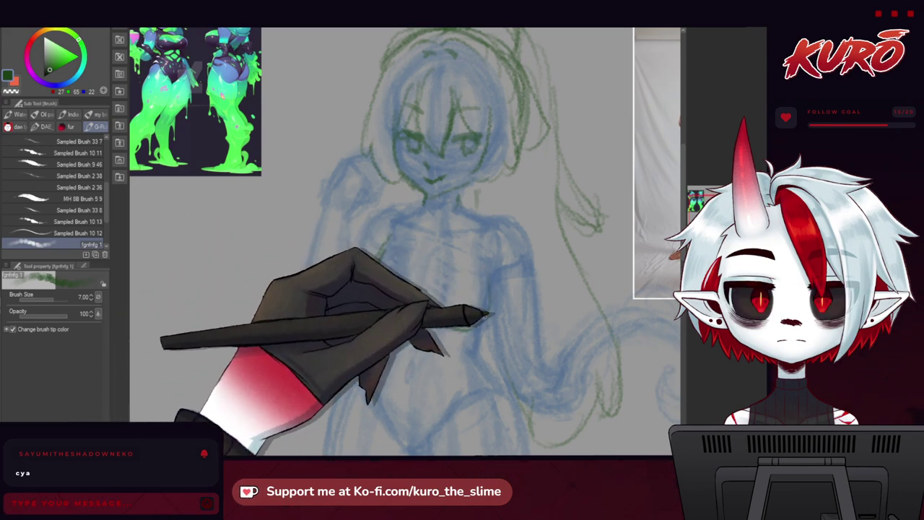
pyautogui.scroll(1, 418, 326)
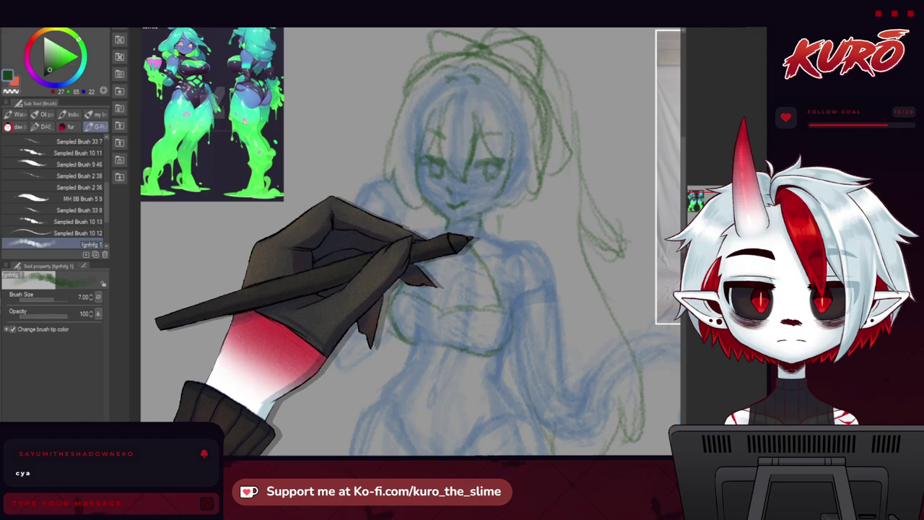
pyautogui.moveTo(496, 292); pyautogui.dragTo(477, 267)
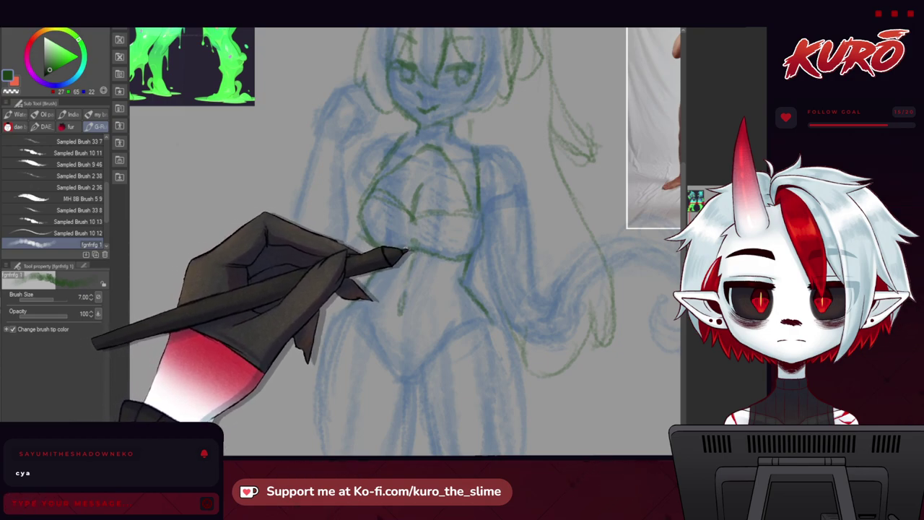
# Step: Outline the hips and the V-shaped lower edge of the torso over the blue underdrawing
pyautogui.moveTo(346, 285); pyautogui.dragTo(366, 213)
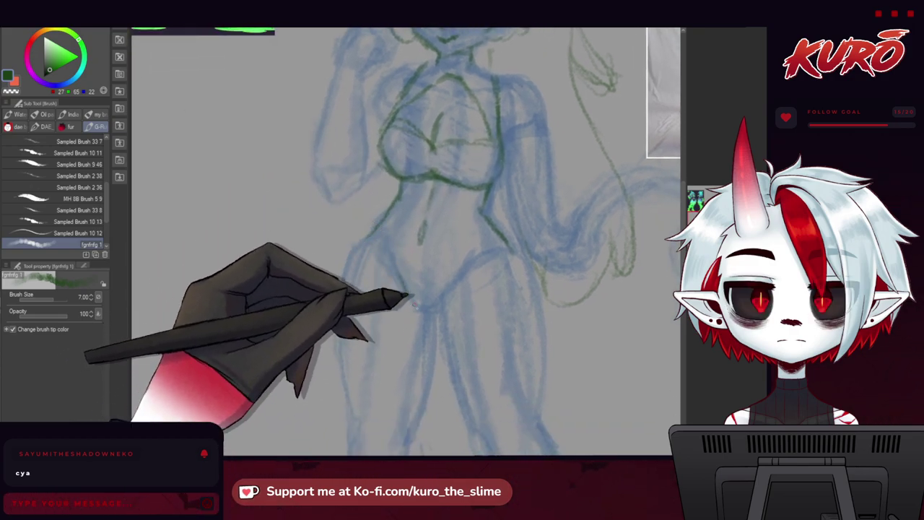
pyautogui.moveTo(339, 274); pyautogui.dragTo(360, 328)
pyautogui.scroll(-1, 359, 330)
pyautogui.scroll(-4, 371, 309)
pyautogui.scroll(-3, 344, 170)
pyautogui.scroll(3, 406, 303)
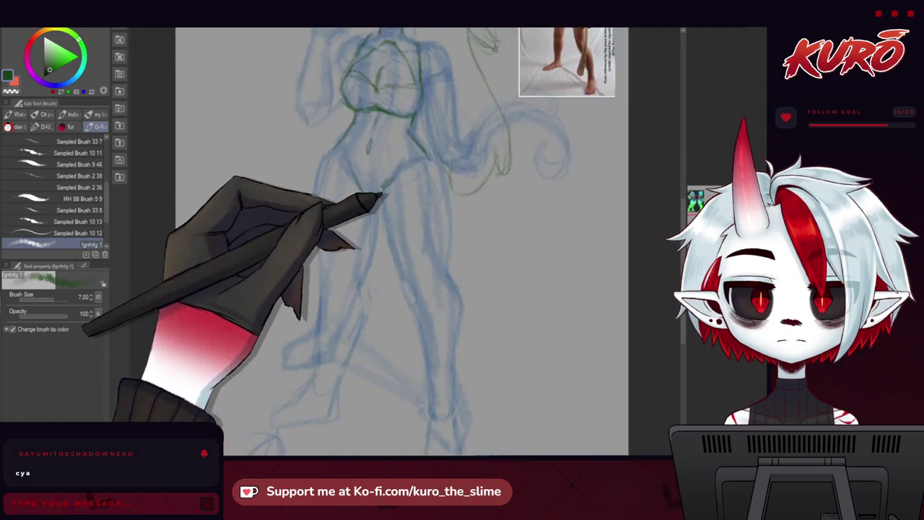
# Step: Trace the inner and outer contours of both legs down to the ankles, marking the bends at the knees
pyautogui.moveTo(395, 260); pyautogui.dragTo(432, 392)
pyautogui.moveTo(419, 320); pyautogui.dragTo(433, 393)
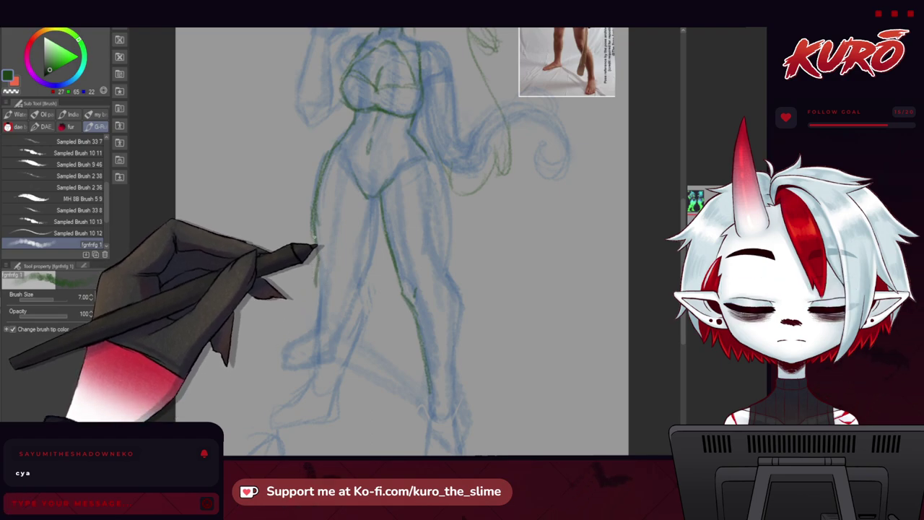
pyautogui.moveTo(320, 295); pyautogui.dragTo(316, 285)
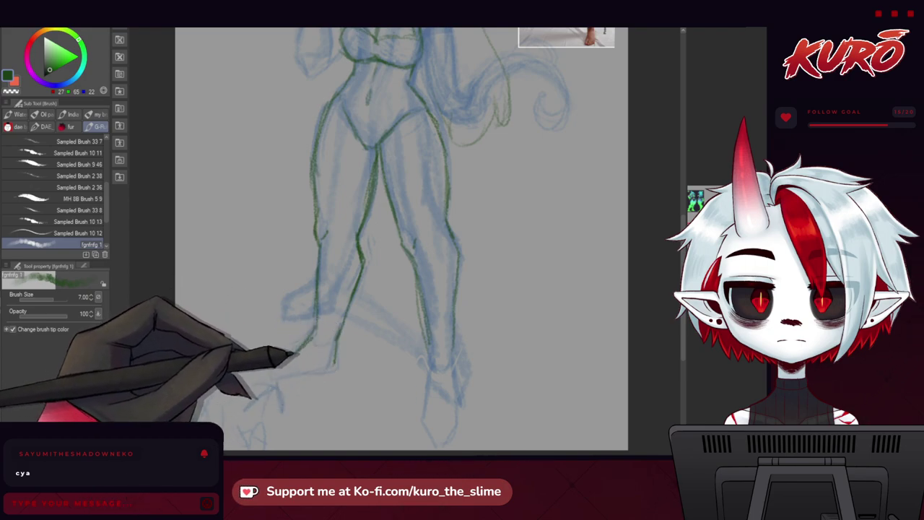
# Step: Outline both feet below the ankles, one pointing sideways and the other facing forward
pyautogui.moveTo(291, 206)
pyautogui.mouseDown()
pyautogui.moveTo(307, 350)
pyautogui.moveTo(330, 277)
pyautogui.moveTo(310, 355)
pyautogui.moveTo(324, 278)
pyautogui.mouseUp()
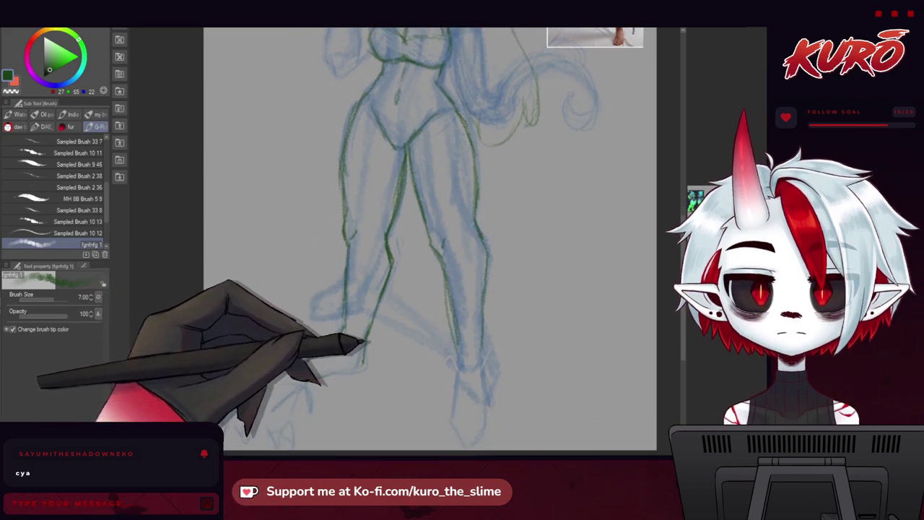
pyautogui.moveTo(437, 368); pyautogui.dragTo(416, 318)
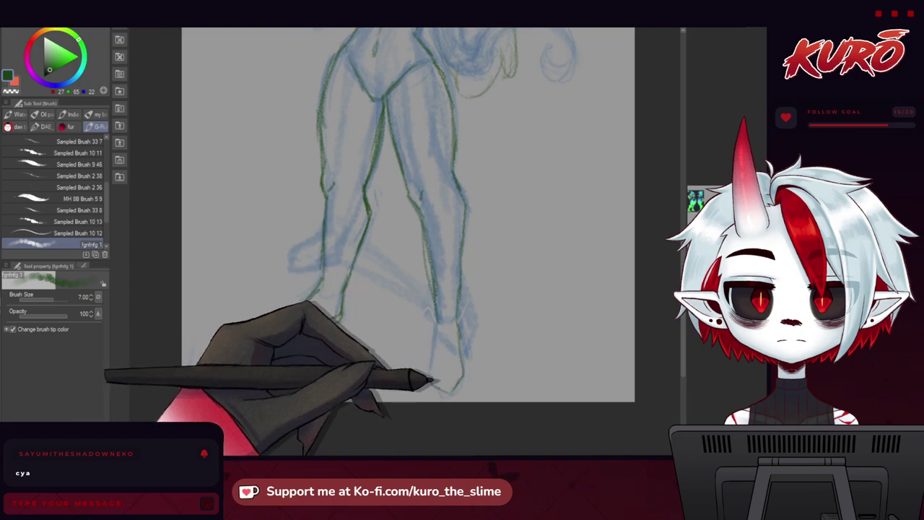
pyautogui.moveTo(342, 243); pyautogui.dragTo(391, 438)
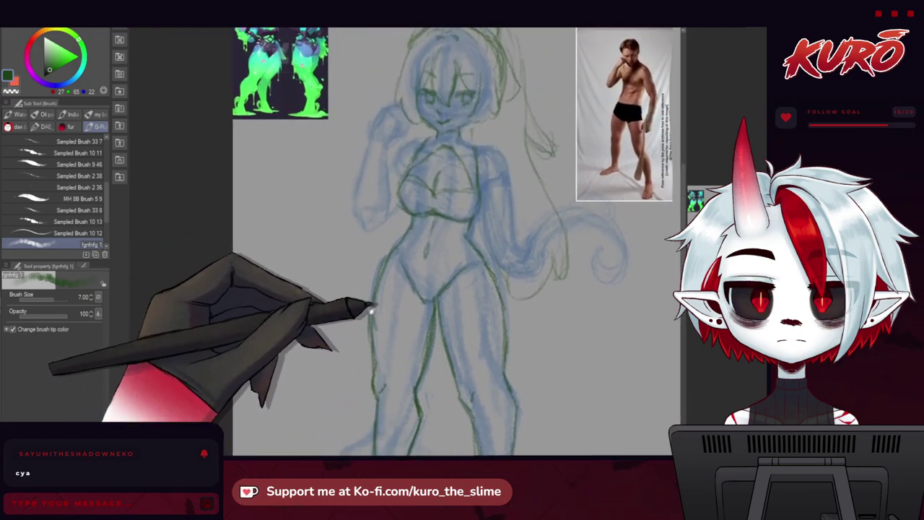
# Step: Draw the shoulders with armpit creases, then outline the lowered arm flowing into a curling tentacle
pyautogui.moveTo(374, 311); pyautogui.dragTo(354, 366)
pyautogui.moveTo(451, 206); pyautogui.dragTo(438, 210)
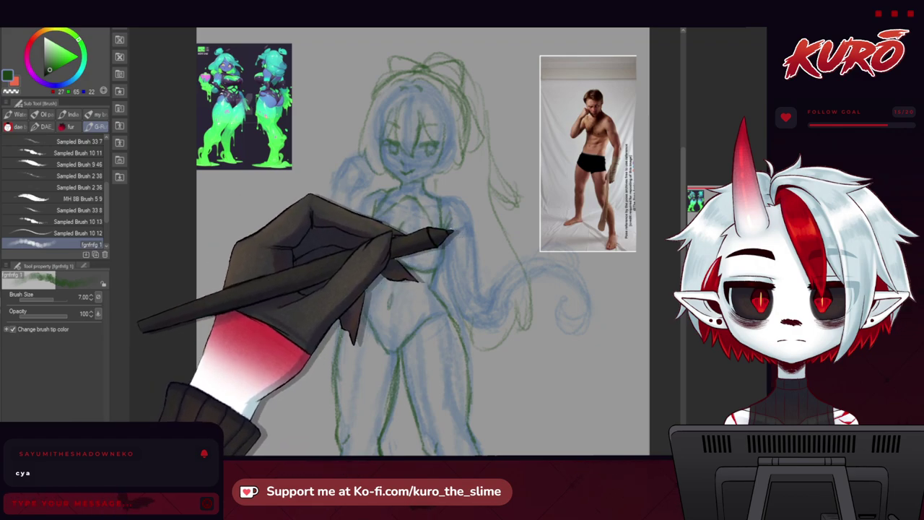
pyautogui.moveTo(371, 219); pyautogui.dragTo(333, 207)
pyautogui.moveTo(364, 161)
pyautogui.mouseDown()
pyautogui.moveTo(347, 186)
pyautogui.moveTo(419, 186)
pyautogui.moveTo(436, 222)
pyautogui.mouseUp()
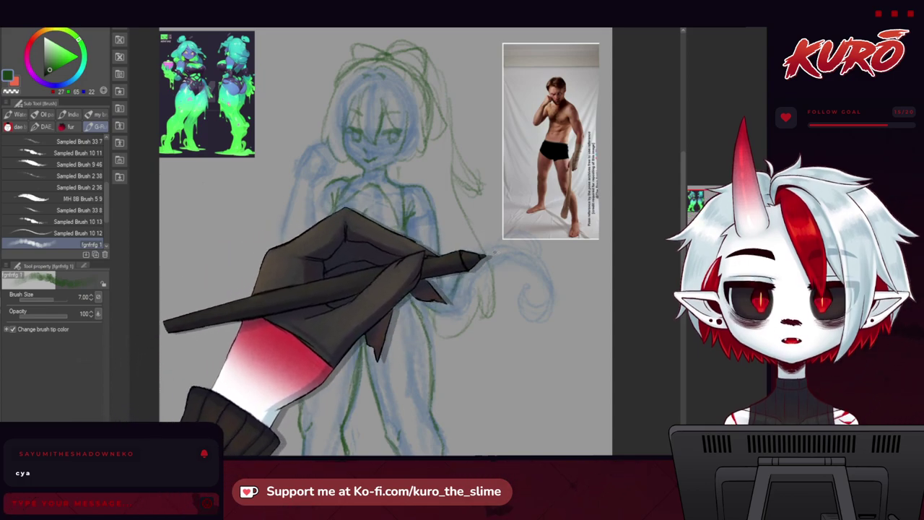
pyautogui.moveTo(517, 258)
pyautogui.mouseDown()
pyautogui.moveTo(551, 301)
pyautogui.moveTo(534, 322)
pyautogui.moveTo(520, 288)
pyautogui.mouseUp()
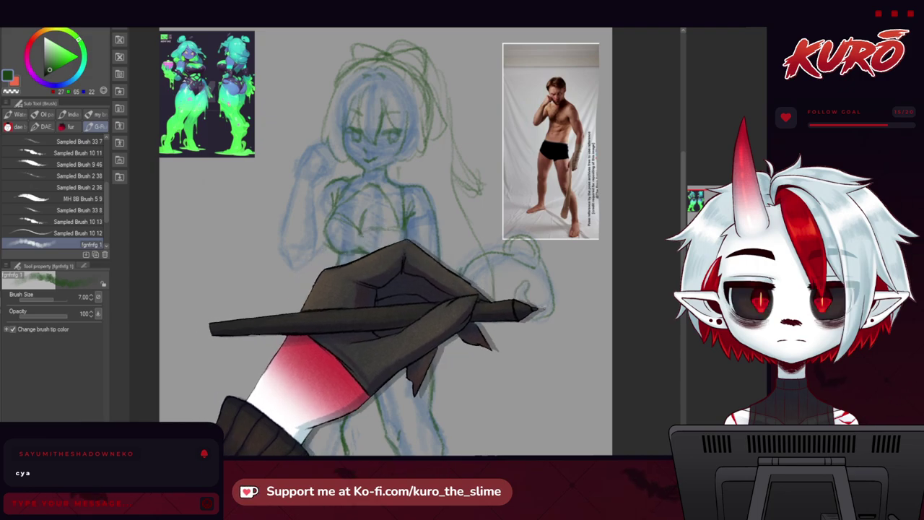
# Step: Undo the last tentacle strokes and redraw its outer curve with a spiral tip and a closed underside
pyautogui.hotkey('ctrl', 'z')
pyautogui.hotkey('ctrl', 'z')
pyautogui.hotkey('ctrl', 'z')
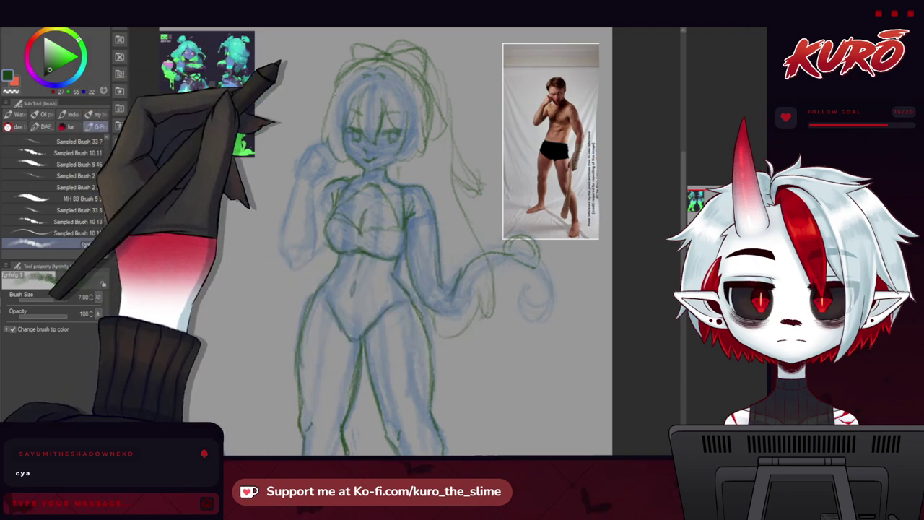
pyautogui.scroll(1, 550, 296)
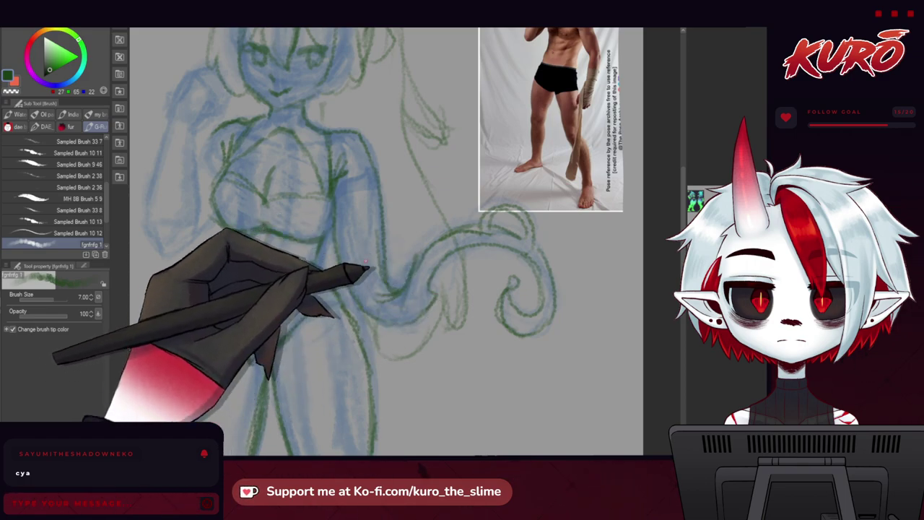
pyautogui.scroll(-1, 366, 261)
# Step: Draw the raised fist beside the face and outline its bent forearm and elbow, following the fighting-stance reference
pyautogui.moveTo(209, 109); pyautogui.dragTo(279, 147)
pyautogui.scroll(1, 279, 147)
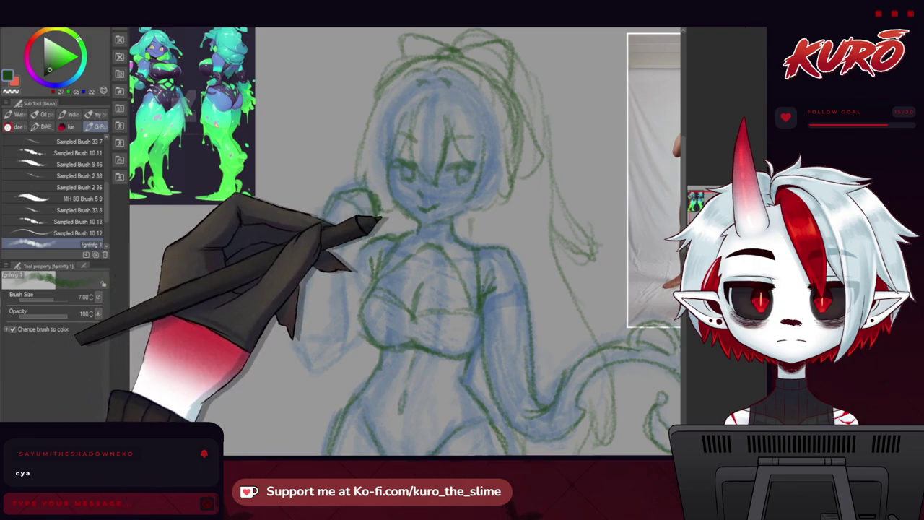
pyautogui.moveTo(312, 220); pyautogui.dragTo(323, 162)
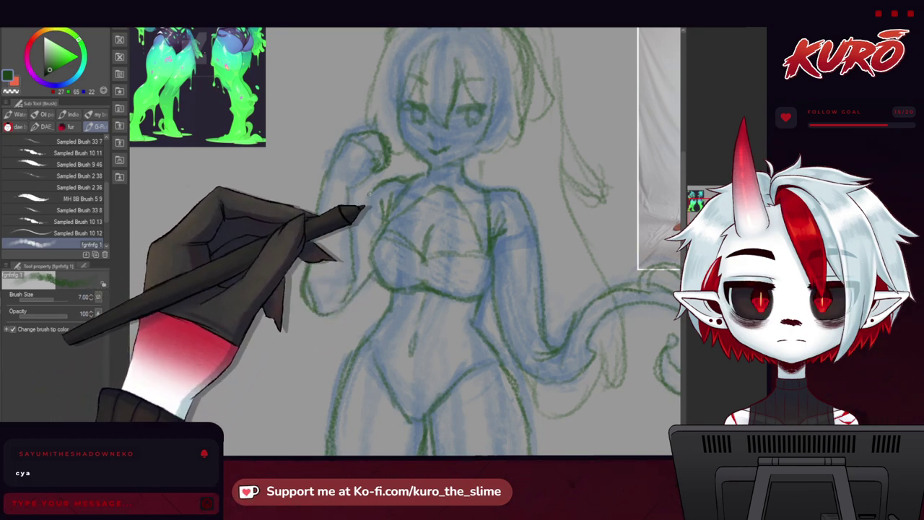
pyautogui.scroll(-2, 347, 203)
pyautogui.moveTo(308, 226); pyautogui.dragTo(303, 153)
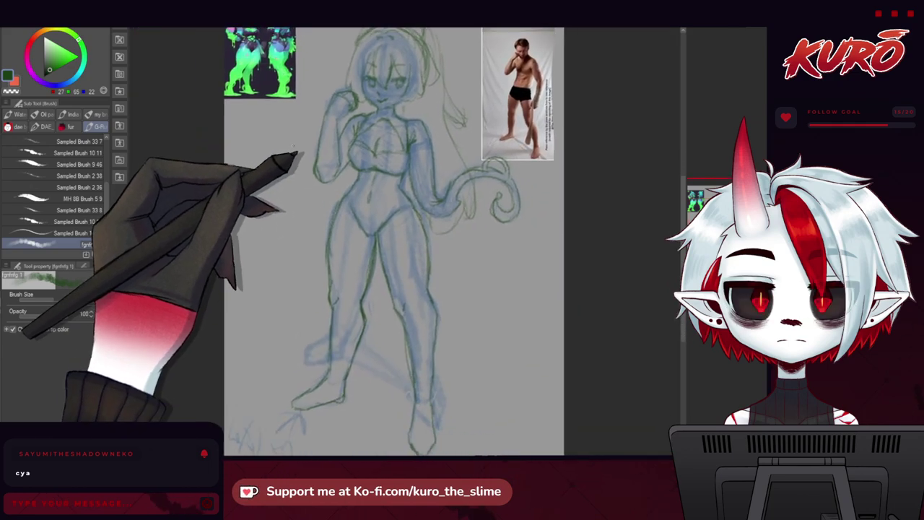
pyautogui.scroll(3, 394, 242)
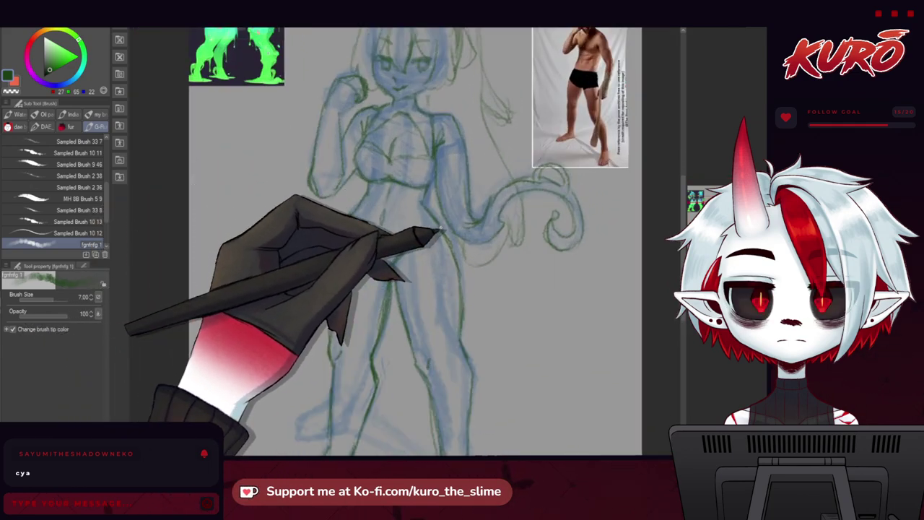
pyautogui.moveTo(375, 218); pyautogui.dragTo(372, 230)
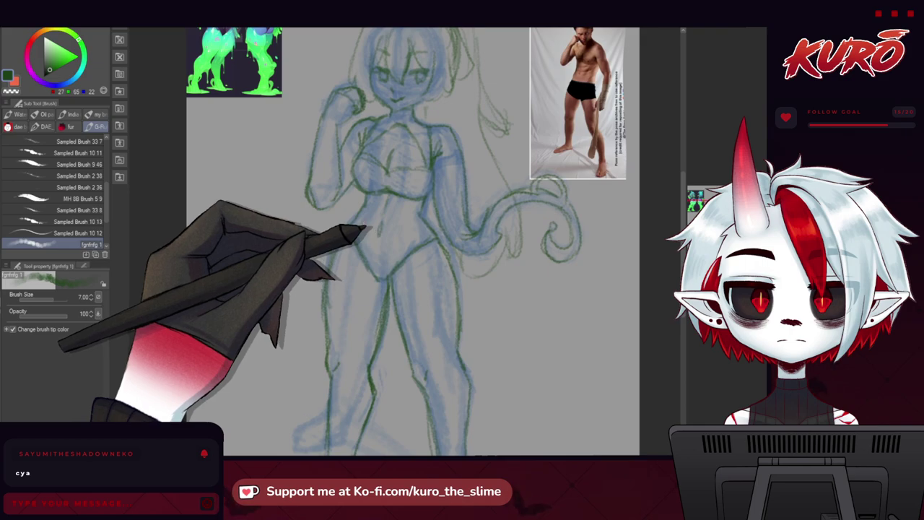
pyautogui.scroll(2, 364, 228)
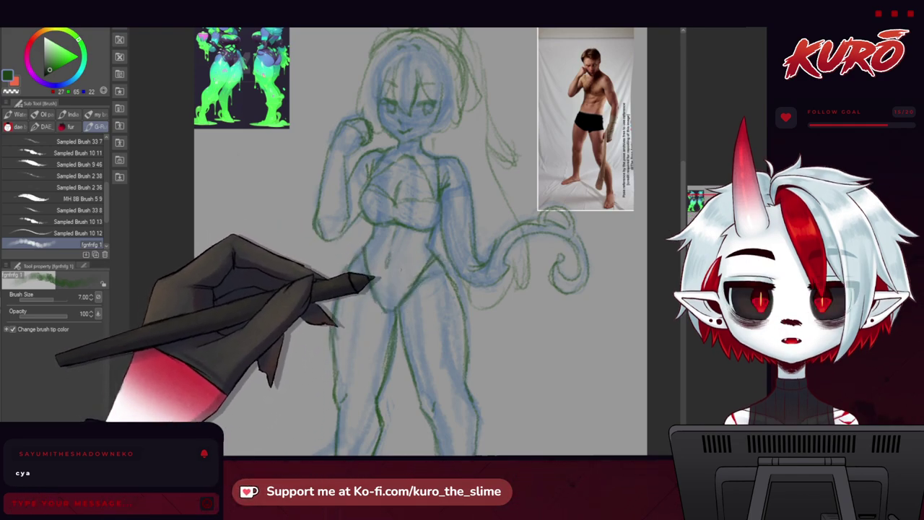
pyautogui.moveTo(334, 216)
pyautogui.mouseDown()
pyautogui.moveTo(343, 227)
pyautogui.moveTo(338, 213)
pyautogui.mouseUp()
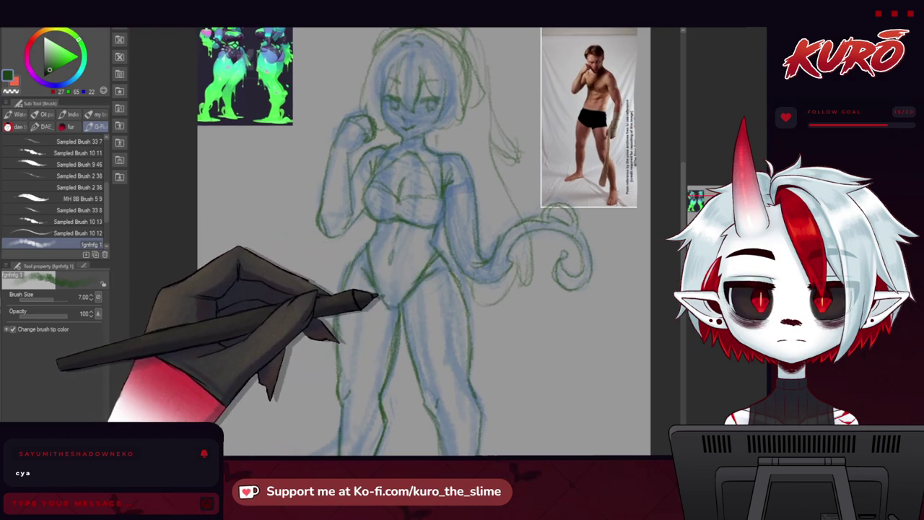
pyautogui.moveTo(342, 213); pyautogui.dragTo(351, 238)
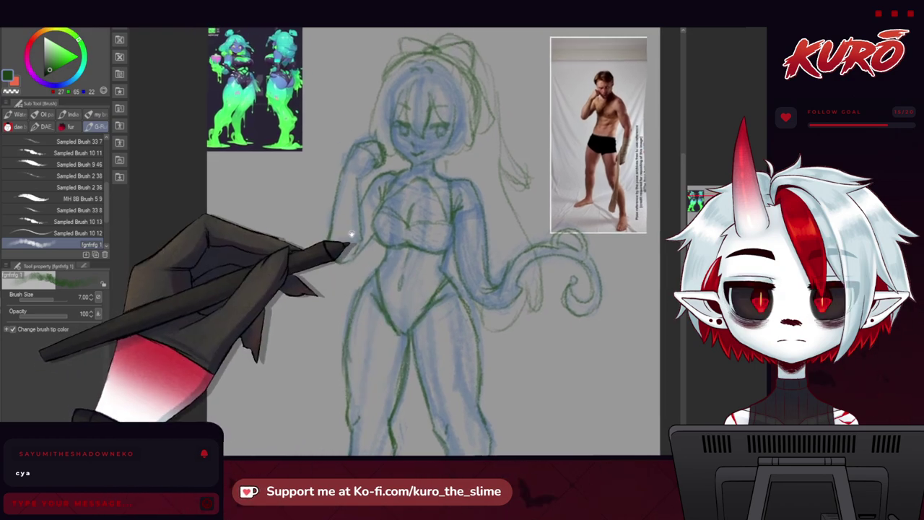
pyautogui.moveTo(370, 321)
pyautogui.mouseDown()
pyautogui.moveTo(397, 357)
pyautogui.moveTo(367, 302)
pyautogui.mouseUp()
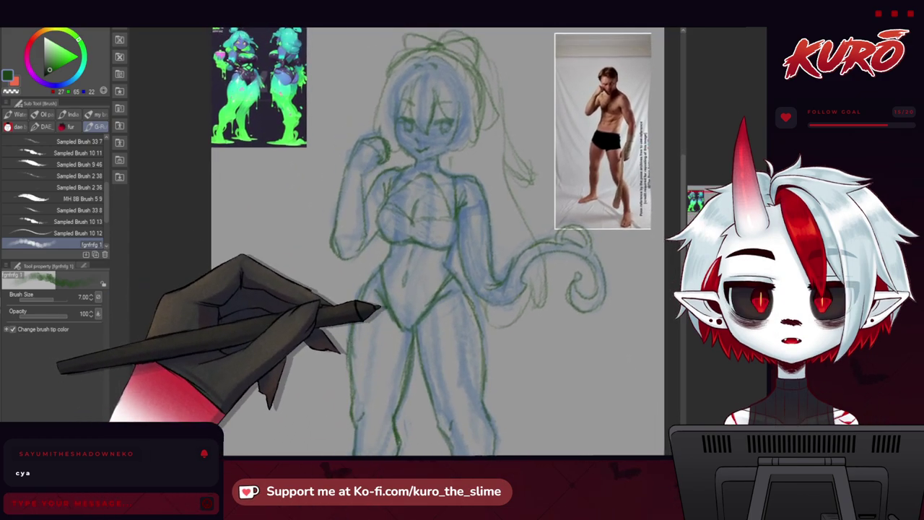
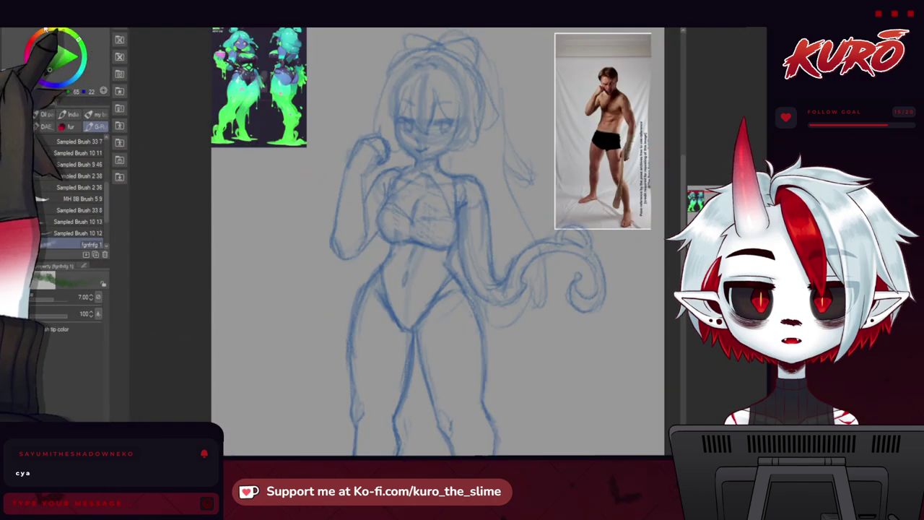
# Step: Pick a purple swatch and darken it to RGB 77, 36, 107 as the drawing colour
pyautogui.click(17, 30)
pyautogui.moveTo(107, 61); pyautogui.dragTo(110, 73)
pyautogui.scroll(3, 108, 69)
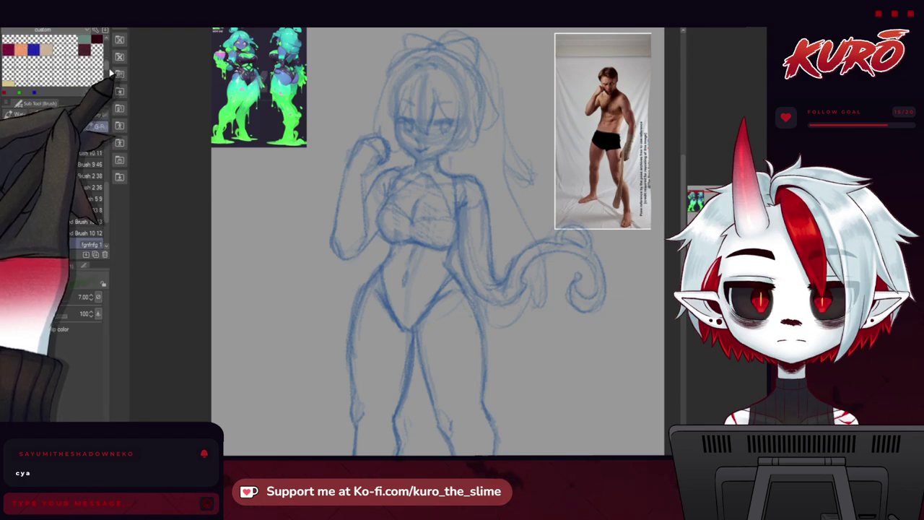
pyautogui.click(21, 61)
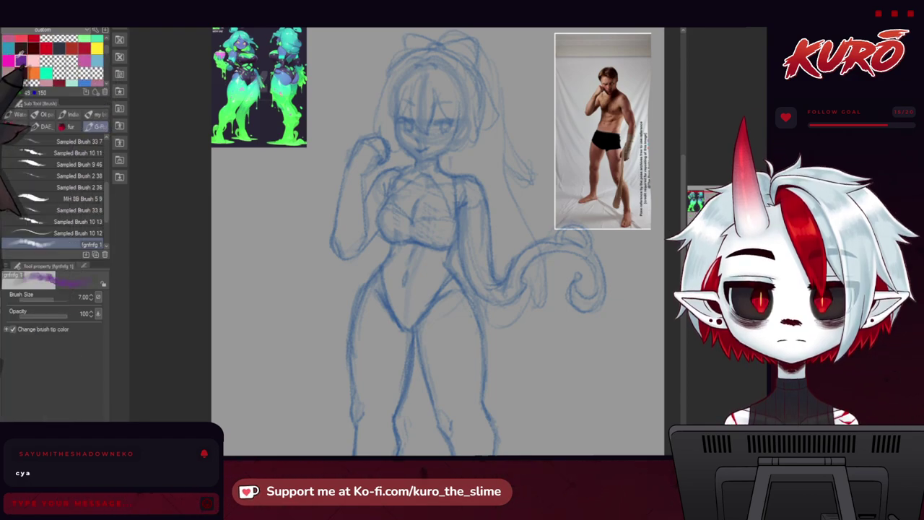
pyautogui.click(6, 30)
pyautogui.click(52, 64)
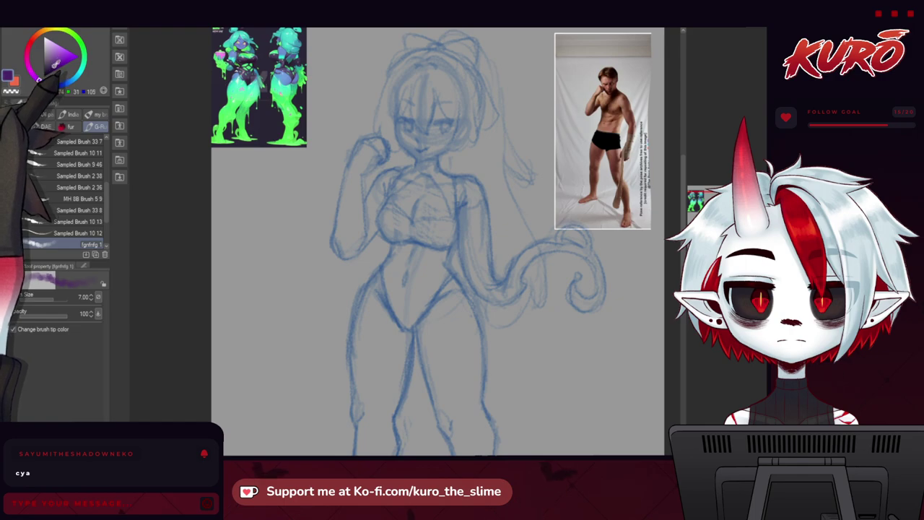
pyautogui.click(54, 66)
# Step: Block in the face, neck and upper chest in flat purple using the shark brush at sizes 40 and 25
pyautogui.moveTo(348, 201); pyautogui.dragTo(353, 240)
pyautogui.scroll(3, 463, 72)
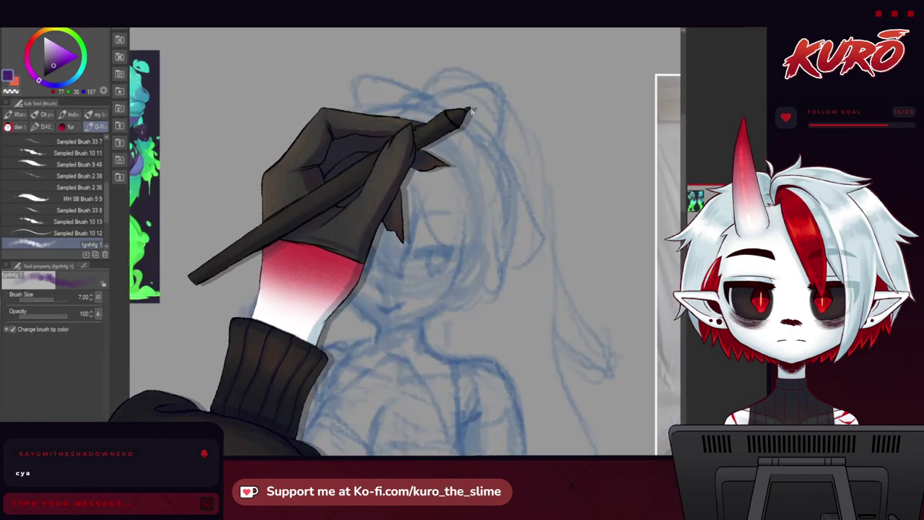
pyautogui.scroll(-1, 423, 73)
pyautogui.click(96, 114)
pyautogui.click(83, 153)
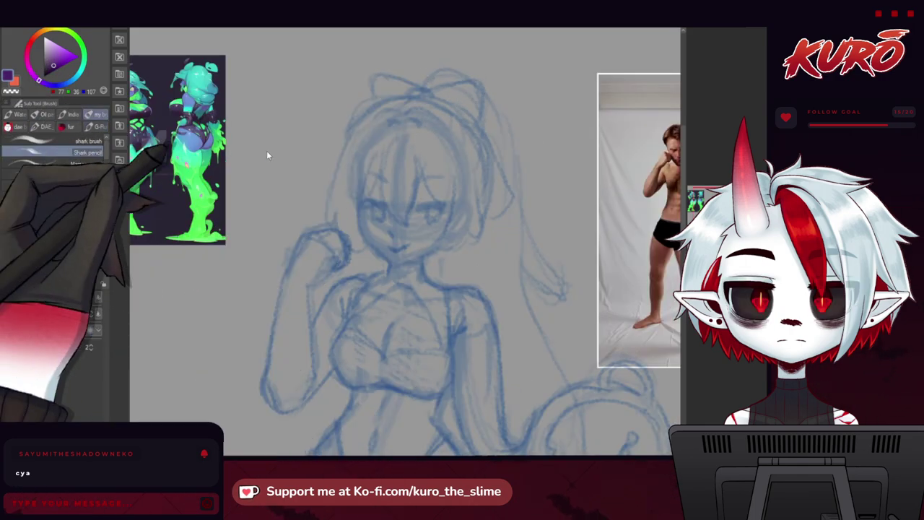
pyautogui.click(71, 142)
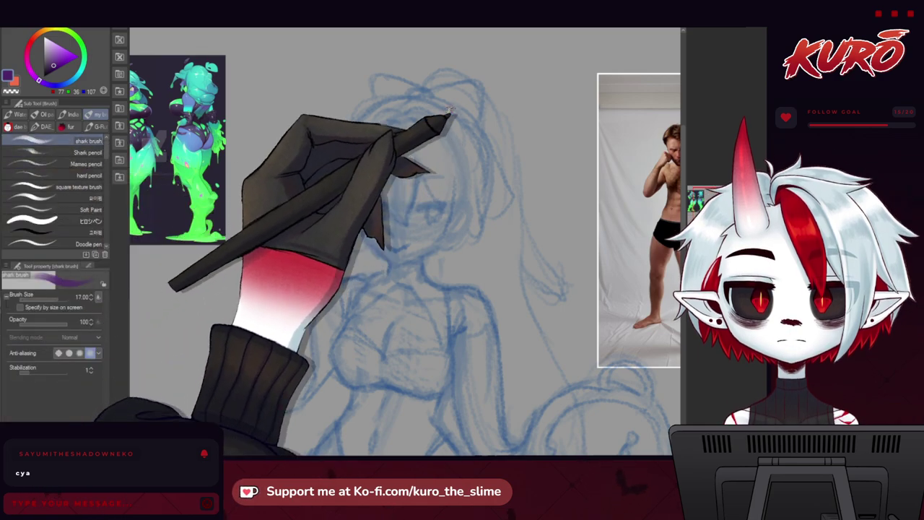
pyautogui.press(']')
pyautogui.press(']')
pyautogui.press(']')
pyautogui.press(']')
pyautogui.moveTo(419, 171)
pyautogui.mouseDown()
pyautogui.moveTo(415, 224)
pyautogui.moveTo(406, 269)
pyautogui.mouseUp()
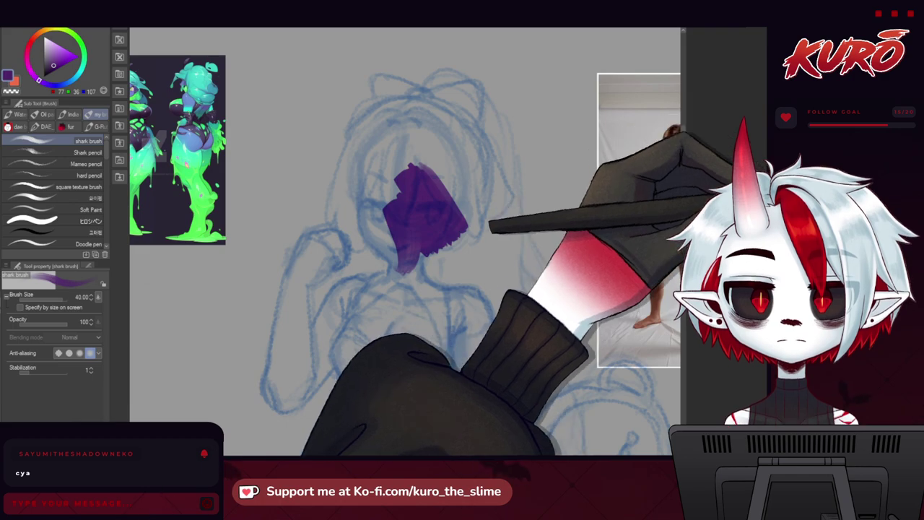
pyautogui.press('[')
pyautogui.press('[')
pyautogui.moveTo(359, 203)
pyautogui.mouseDown()
pyautogui.moveTo(405, 265)
pyautogui.moveTo(377, 245)
pyautogui.moveTo(366, 181)
pyautogui.moveTo(384, 222)
pyautogui.moveTo(373, 154)
pyautogui.moveTo(396, 246)
pyautogui.mouseUp()
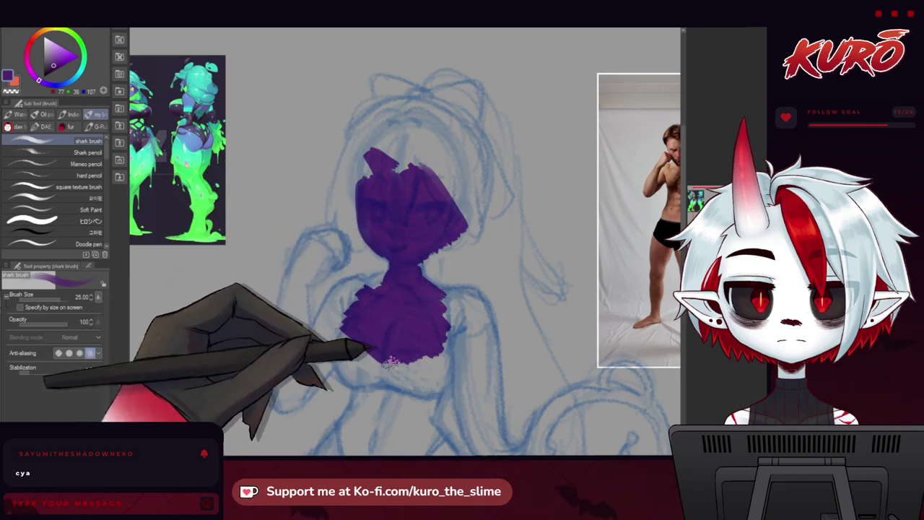
# Step: Fill the lowered arm in purple from the shoulder through its bend to the start of the tentacle
pyautogui.moveTo(475, 303)
pyautogui.mouseDown()
pyautogui.moveTo(491, 403)
pyautogui.moveTo(455, 326)
pyautogui.moveTo(463, 397)
pyautogui.mouseUp()
pyautogui.moveTo(452, 379)
pyautogui.mouseDown()
pyautogui.moveTo(423, 296)
pyautogui.moveTo(387, 253)
pyautogui.mouseUp()
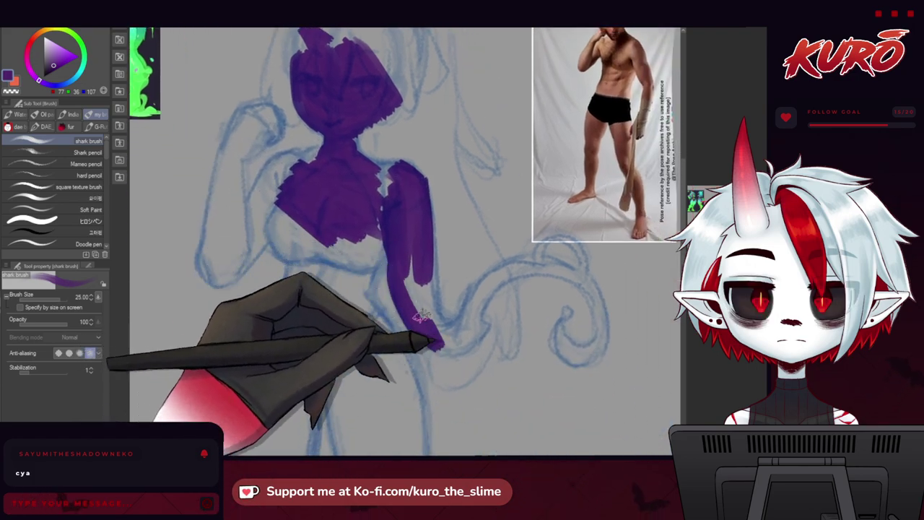
pyautogui.moveTo(441, 323); pyautogui.dragTo(453, 338)
pyautogui.moveTo(510, 267)
pyautogui.mouseDown()
pyautogui.moveTo(470, 315)
pyautogui.moveTo(470, 305)
pyautogui.moveTo(510, 273)
pyautogui.moveTo(469, 322)
pyautogui.moveTo(476, 326)
pyautogui.moveTo(466, 344)
pyautogui.moveTo(421, 324)
pyautogui.moveTo(455, 334)
pyautogui.mouseUp()
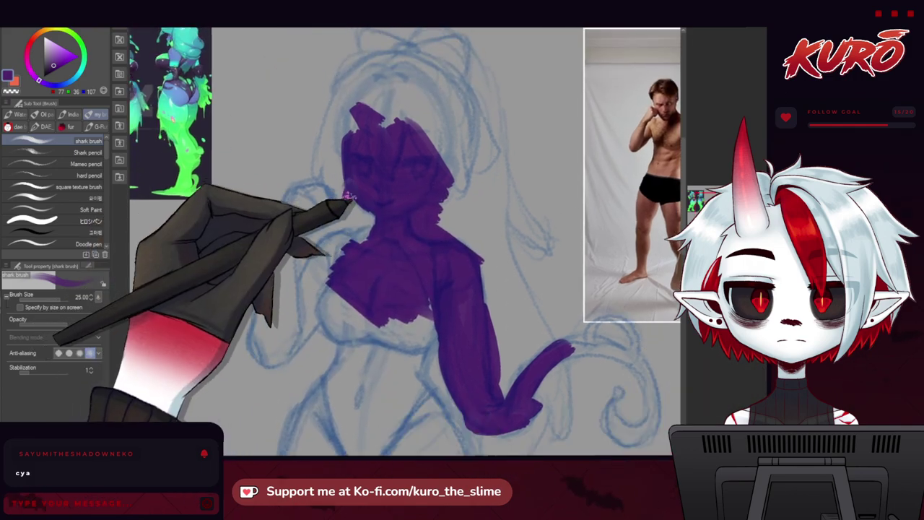
# Step: Paint the side hair lock and trace the bow and long ponytail edges in purple at brush size 17
pyautogui.moveTo(331, 157); pyautogui.dragTo(329, 170)
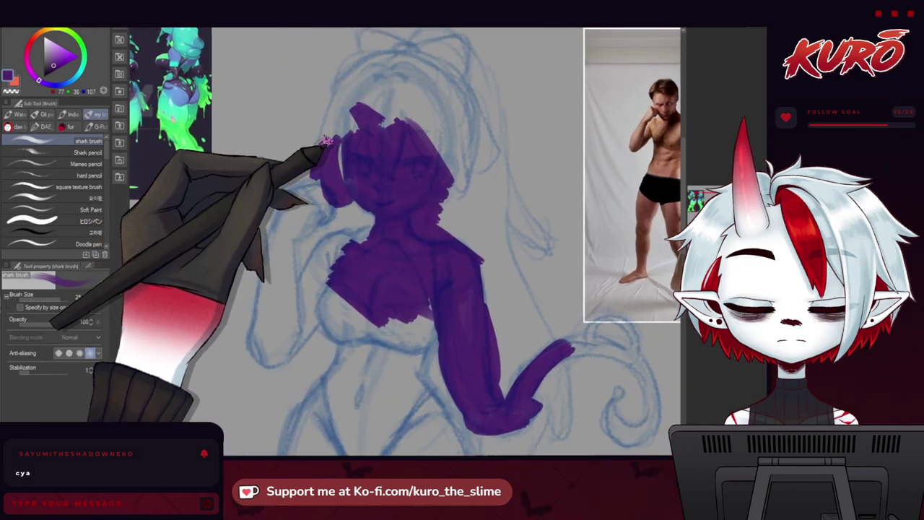
pyautogui.moveTo(329, 134)
pyautogui.mouseDown()
pyautogui.moveTo(354, 68)
pyautogui.moveTo(363, 78)
pyautogui.moveTo(333, 171)
pyautogui.mouseUp()
pyautogui.moveTo(356, 128); pyautogui.dragTo(342, 163)
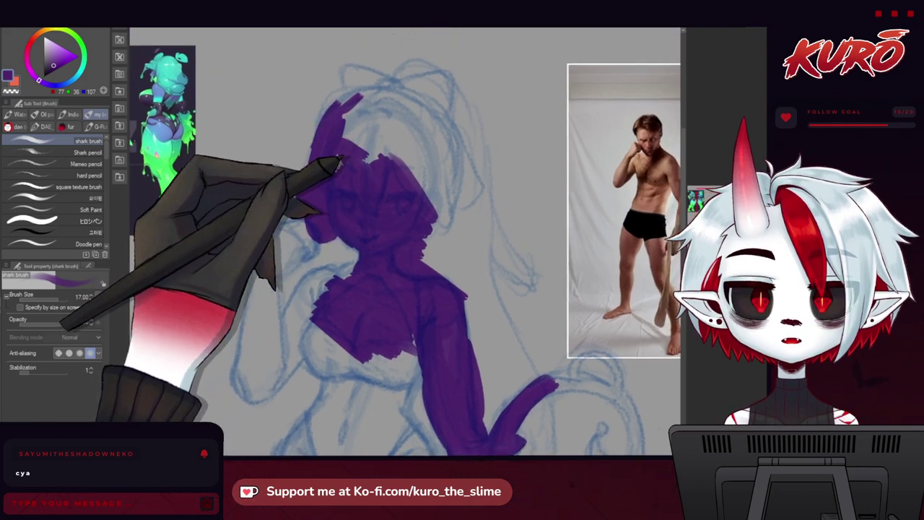
pyautogui.moveTo(341, 93)
pyautogui.mouseDown()
pyautogui.moveTo(361, 71)
pyautogui.moveTo(395, 82)
pyautogui.moveTo(432, 69)
pyautogui.moveTo(451, 94)
pyautogui.moveTo(458, 89)
pyautogui.moveTo(488, 166)
pyautogui.moveTo(490, 214)
pyautogui.moveTo(530, 287)
pyautogui.mouseUp()
pyautogui.moveTo(484, 245)
pyautogui.mouseDown()
pyautogui.moveTo(508, 273)
pyautogui.moveTo(490, 220)
pyautogui.moveTo(514, 283)
pyautogui.moveTo(466, 193)
pyautogui.moveTo(506, 314)
pyautogui.mouseUp()
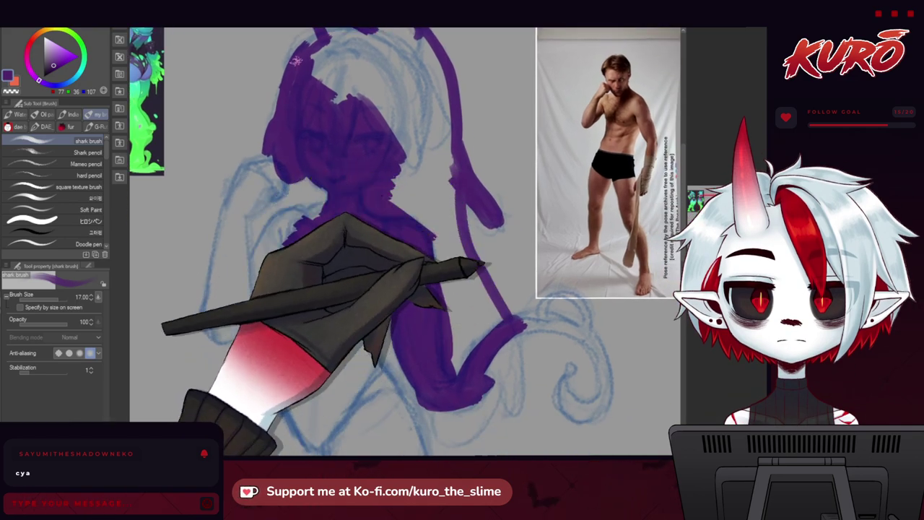
pyautogui.moveTo(297, 63); pyautogui.dragTo(310, 117)
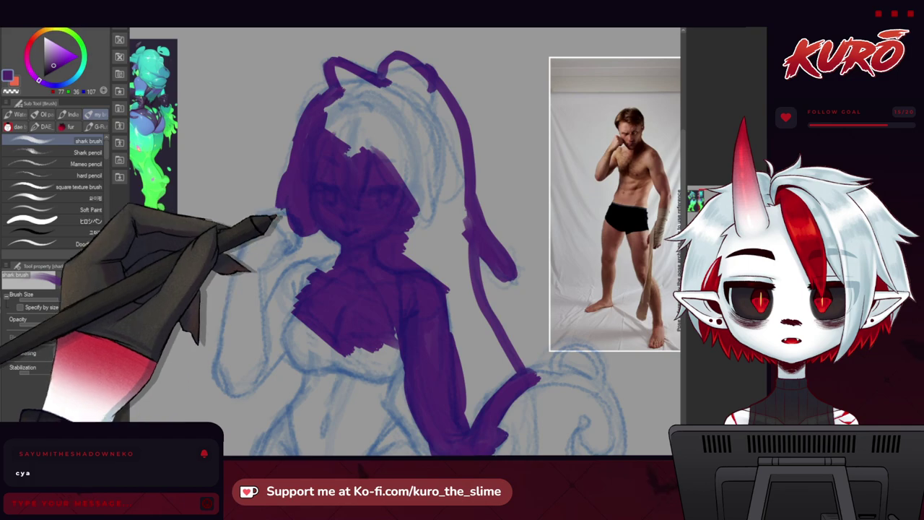
# Step: Paint the curl at the raised fist and fill the bow, hair and ponytail solid purple at brush size 30
pyautogui.moveTo(260, 218); pyautogui.dragTo(289, 246)
pyautogui.moveTo(353, 133)
pyautogui.mouseDown()
pyautogui.moveTo(328, 112)
pyautogui.moveTo(355, 90)
pyautogui.moveTo(333, 66)
pyautogui.moveTo(352, 72)
pyautogui.moveTo(362, 100)
pyautogui.mouseUp()
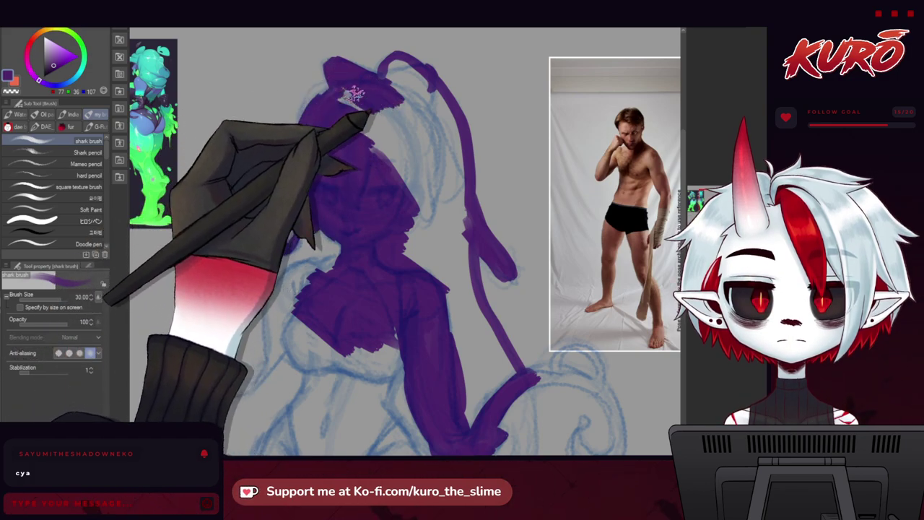
pyautogui.moveTo(390, 128)
pyautogui.mouseDown()
pyautogui.moveTo(324, 116)
pyautogui.moveTo(343, 66)
pyautogui.moveTo(329, 94)
pyautogui.moveTo(337, 63)
pyautogui.moveTo(391, 108)
pyautogui.moveTo(336, 55)
pyautogui.moveTo(329, 107)
pyautogui.moveTo(353, 79)
pyautogui.moveTo(393, 119)
pyautogui.moveTo(408, 318)
pyautogui.moveTo(400, 284)
pyautogui.moveTo(453, 375)
pyautogui.moveTo(446, 408)
pyautogui.moveTo(429, 414)
pyautogui.moveTo(382, 363)
pyautogui.moveTo(362, 266)
pyautogui.moveTo(406, 285)
pyautogui.moveTo(349, 183)
pyautogui.moveTo(303, 135)
pyautogui.mouseUp()
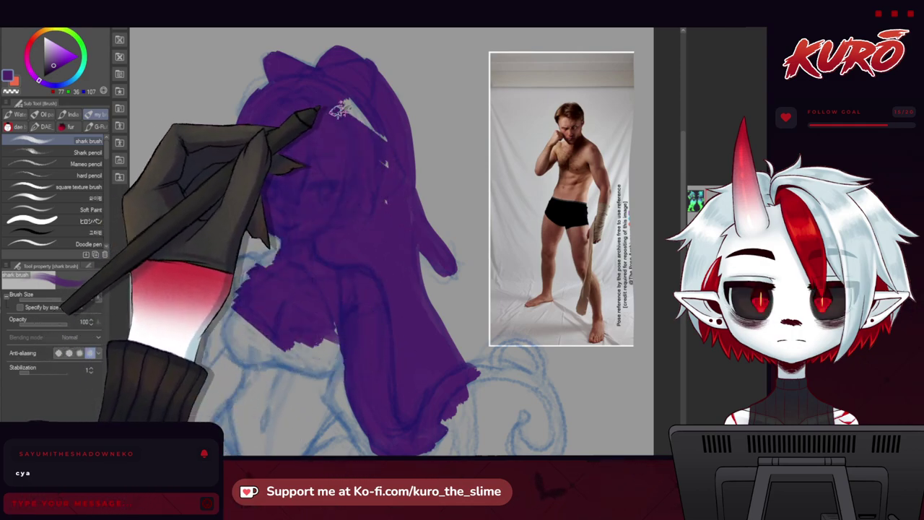
pyautogui.moveTo(328, 105); pyautogui.dragTo(355, 113)
# Step: Fill the bust, start both sides of the waist, and extend the purple ponytail mass below the tentacle's base
pyautogui.moveTo(319, 294); pyautogui.dragTo(305, 124)
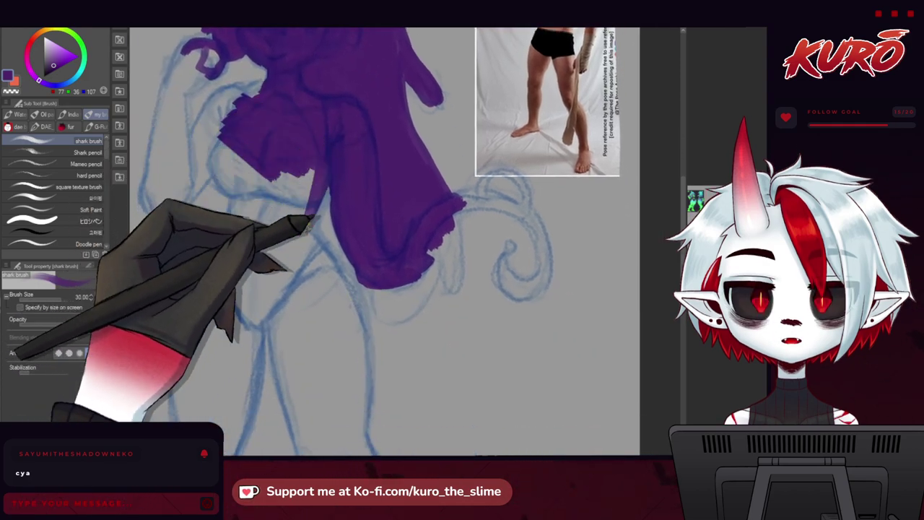
pyautogui.moveTo(330, 155)
pyautogui.mouseDown()
pyautogui.moveTo(326, 188)
pyautogui.moveTo(333, 172)
pyautogui.moveTo(299, 182)
pyautogui.moveTo(331, 189)
pyautogui.moveTo(291, 190)
pyautogui.moveTo(343, 174)
pyautogui.moveTo(284, 152)
pyautogui.moveTo(310, 184)
pyautogui.moveTo(263, 174)
pyautogui.moveTo(228, 135)
pyautogui.moveTo(225, 175)
pyautogui.moveTo(221, 150)
pyautogui.moveTo(263, 191)
pyautogui.moveTo(250, 156)
pyautogui.moveTo(256, 180)
pyautogui.moveTo(234, 205)
pyautogui.mouseUp()
pyautogui.moveTo(395, 276)
pyautogui.mouseDown()
pyautogui.moveTo(372, 243)
pyautogui.moveTo(373, 212)
pyautogui.moveTo(432, 250)
pyautogui.moveTo(452, 210)
pyautogui.moveTo(453, 283)
pyautogui.moveTo(444, 204)
pyautogui.mouseUp()
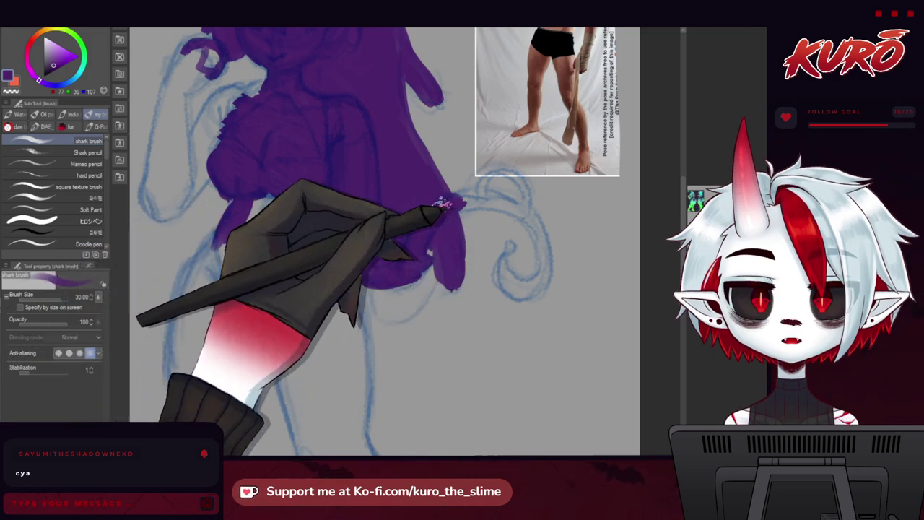
pyautogui.moveTo(408, 305)
pyautogui.mouseDown()
pyautogui.moveTo(380, 273)
pyautogui.moveTo(392, 310)
pyautogui.moveTo(432, 271)
pyautogui.moveTo(397, 309)
pyautogui.moveTo(400, 281)
pyautogui.mouseUp()
pyautogui.moveTo(437, 210); pyautogui.dragTo(406, 234)
# Step: Paint the tentacle's arc, spiral tip and small upper loop in purple at brush size 15, mirroring the canvas temporarily
pyautogui.press('h')
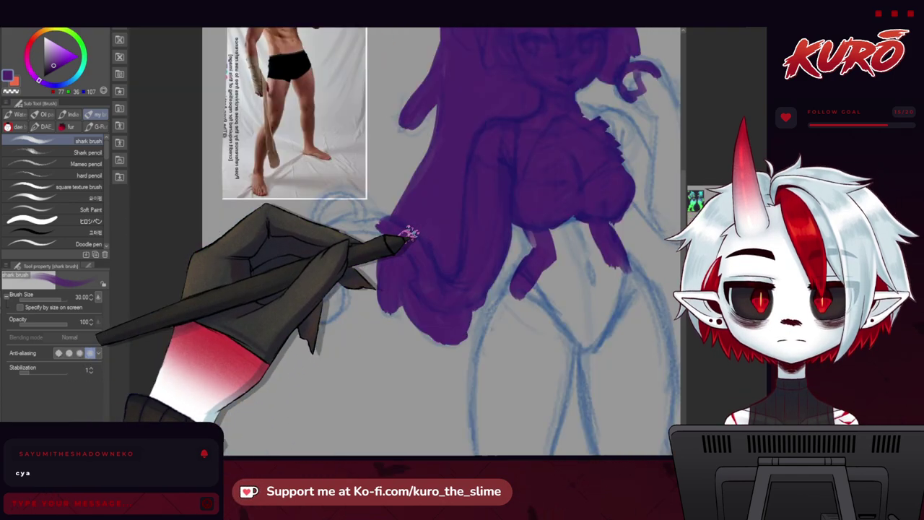
pyautogui.press('[')
pyautogui.press('[')
pyautogui.press('[')
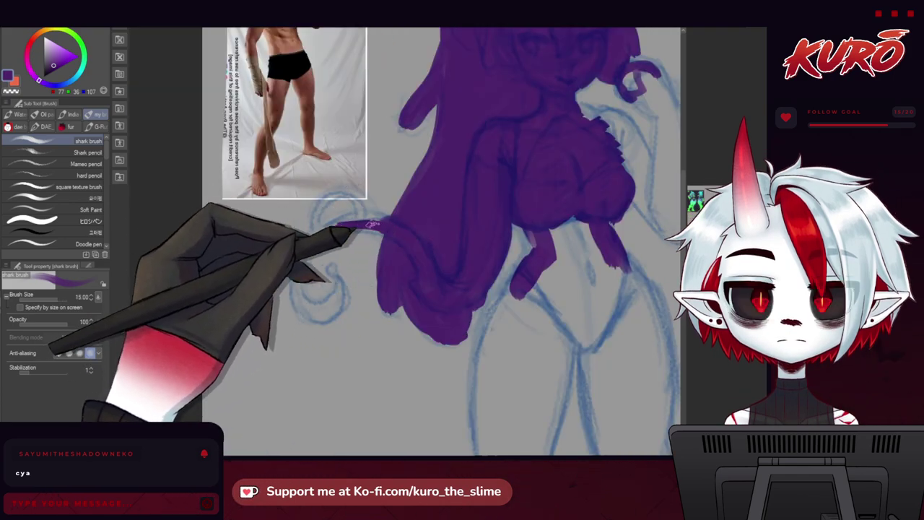
pyautogui.moveTo(363, 224); pyautogui.dragTo(341, 229)
pyautogui.press('h')
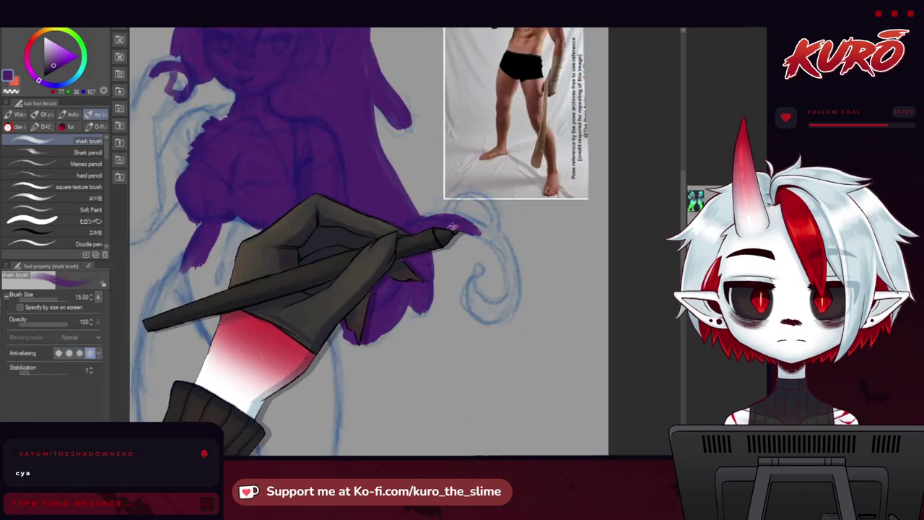
pyautogui.moveTo(496, 310)
pyautogui.mouseDown()
pyautogui.moveTo(470, 285)
pyautogui.moveTo(472, 309)
pyautogui.moveTo(473, 293)
pyautogui.moveTo(506, 302)
pyautogui.moveTo(481, 304)
pyautogui.moveTo(484, 317)
pyautogui.moveTo(457, 231)
pyautogui.moveTo(468, 295)
pyautogui.moveTo(483, 310)
pyautogui.moveTo(467, 278)
pyautogui.moveTo(479, 270)
pyautogui.moveTo(475, 305)
pyautogui.mouseUp()
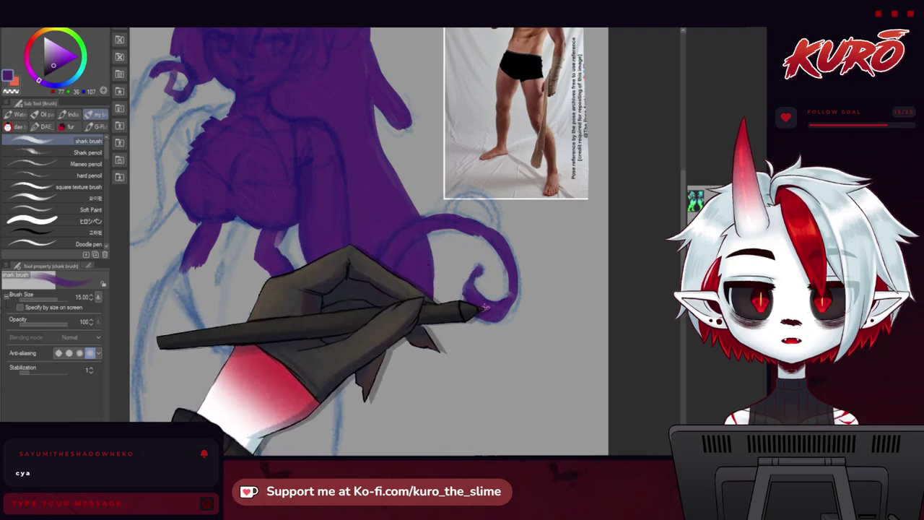
pyautogui.moveTo(490, 232); pyautogui.dragTo(493, 216)
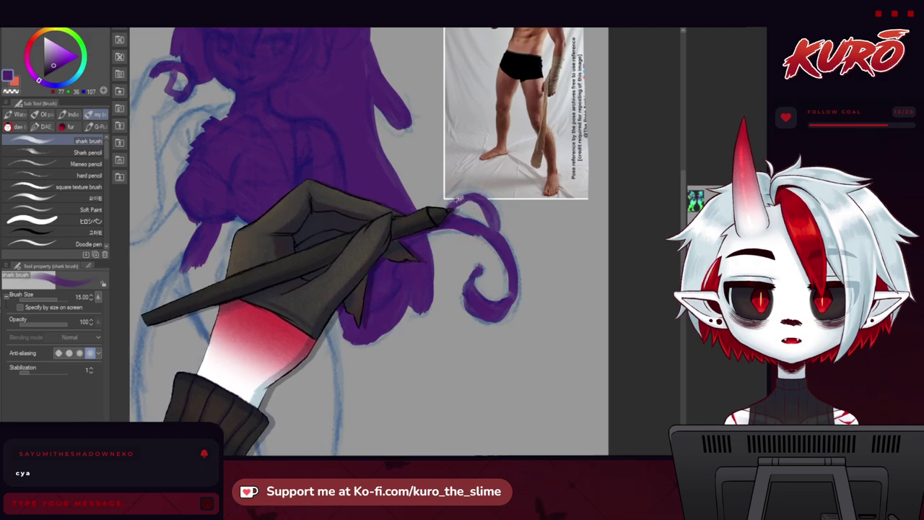
# Step: Trace the inner and outer contours of the legs in purple from the hips down toward the feet
pyautogui.moveTo(252, 313)
pyautogui.mouseDown()
pyautogui.moveTo(331, 230)
pyautogui.moveTo(349, 226)
pyautogui.mouseUp()
pyautogui.moveTo(375, 165)
pyautogui.mouseDown()
pyautogui.moveTo(426, 262)
pyautogui.moveTo(424, 368)
pyautogui.mouseUp()
pyautogui.moveTo(330, 262); pyautogui.dragTo(366, 383)
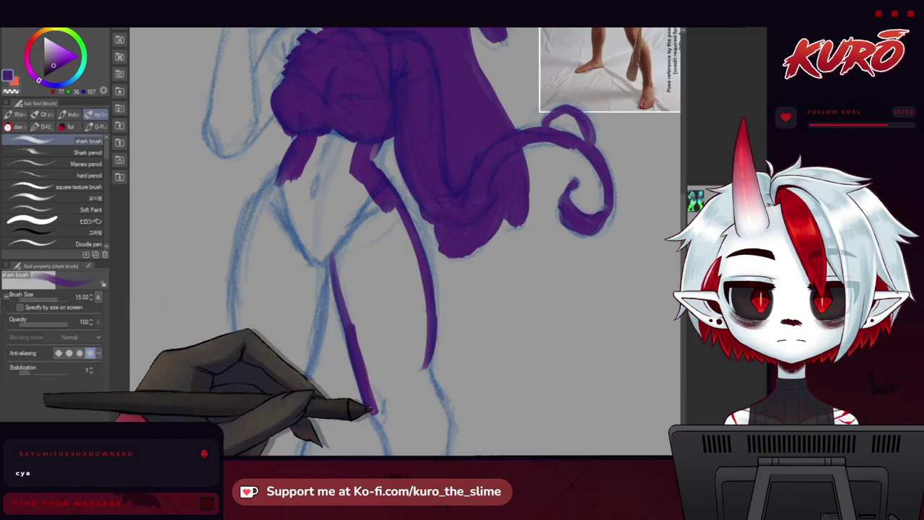
pyautogui.moveTo(398, 449); pyautogui.dragTo(355, 283)
pyautogui.moveTo(332, 244); pyautogui.dragTo(364, 391)
pyautogui.moveTo(382, 179)
pyautogui.mouseDown()
pyautogui.moveTo(382, 245)
pyautogui.moveTo(399, 307)
pyautogui.mouseUp()
pyautogui.moveTo(376, 264)
pyautogui.mouseDown()
pyautogui.moveTo(379, 364)
pyautogui.moveTo(349, 335)
pyautogui.moveTo(339, 370)
pyautogui.moveTo(343, 383)
pyautogui.moveTo(363, 401)
pyautogui.mouseUp()
pyautogui.moveTo(380, 356); pyautogui.dragTo(368, 398)
pyautogui.moveTo(188, 86); pyautogui.dragTo(337, 291)
# Step: Fill the sideways-pointing foot and extend the outer edge of its leg down to the ankle at brush size 20
pyautogui.press(']')
pyautogui.moveTo(378, 86)
pyautogui.mouseDown()
pyautogui.moveTo(345, 130)
pyautogui.moveTo(337, 242)
pyautogui.moveTo(381, 170)
pyautogui.mouseUp()
pyautogui.moveTo(373, 109)
pyautogui.mouseDown()
pyautogui.moveTo(391, 294)
pyautogui.moveTo(369, 286)
pyautogui.moveTo(356, 229)
pyautogui.moveTo(382, 266)
pyautogui.moveTo(350, 345)
pyautogui.mouseUp()
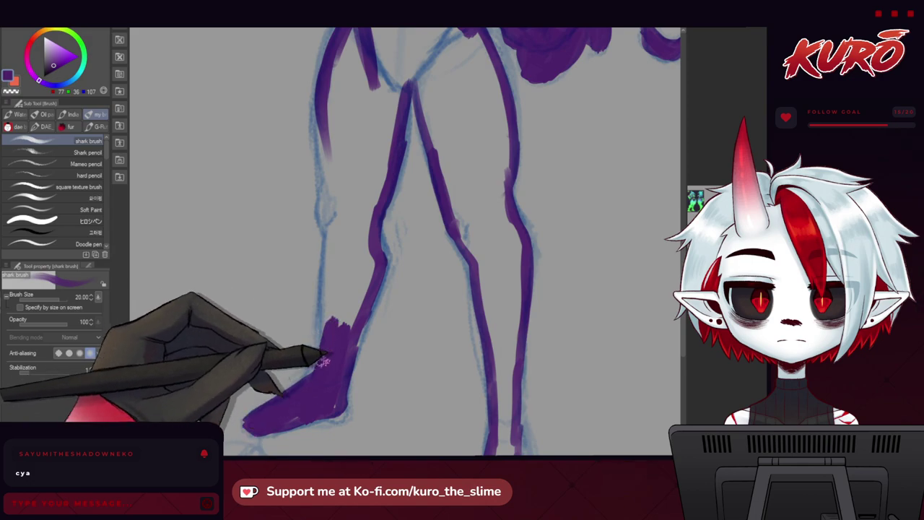
pyautogui.moveTo(330, 179); pyautogui.dragTo(332, 230)
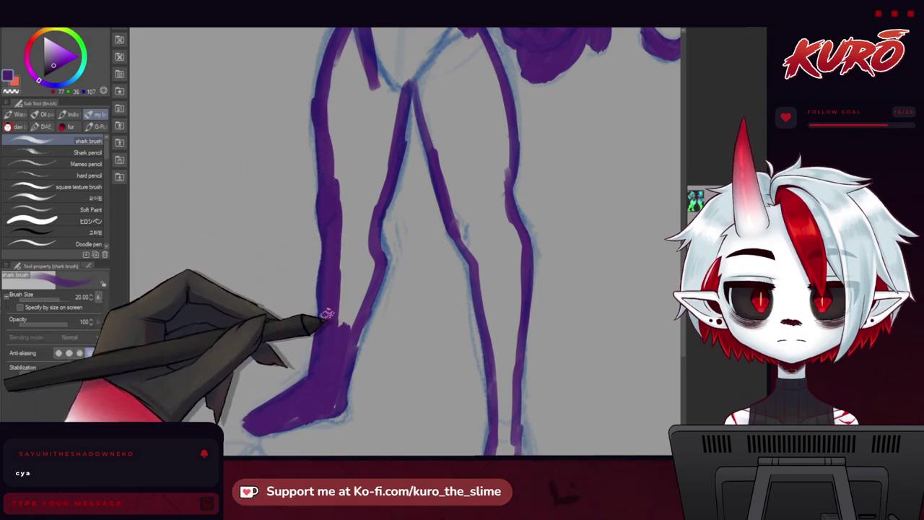
# Step: Fill the leg with the sideways-pointing foot in purple from calf to hip, and extend the fill across the pelvis
pyautogui.moveTo(341, 351)
pyautogui.mouseDown()
pyautogui.moveTo(367, 265)
pyautogui.moveTo(375, 285)
pyautogui.moveTo(367, 217)
pyautogui.mouseUp()
pyautogui.moveTo(390, 103)
pyautogui.mouseDown()
pyautogui.moveTo(351, 194)
pyautogui.moveTo(330, 68)
pyautogui.moveTo(325, 176)
pyautogui.moveTo(354, 186)
pyautogui.moveTo(388, 69)
pyautogui.moveTo(369, 240)
pyautogui.mouseUp()
pyautogui.moveTo(413, 171)
pyautogui.mouseDown()
pyautogui.moveTo(414, 197)
pyautogui.moveTo(368, 160)
pyautogui.moveTo(378, 243)
pyautogui.moveTo(328, 214)
pyautogui.moveTo(338, 342)
pyautogui.moveTo(341, 333)
pyautogui.moveTo(355, 361)
pyautogui.moveTo(362, 348)
pyautogui.moveTo(340, 257)
pyautogui.moveTo(344, 195)
pyautogui.moveTo(300, 182)
pyautogui.mouseUp()
pyautogui.moveTo(309, 150); pyautogui.dragTo(338, 242)
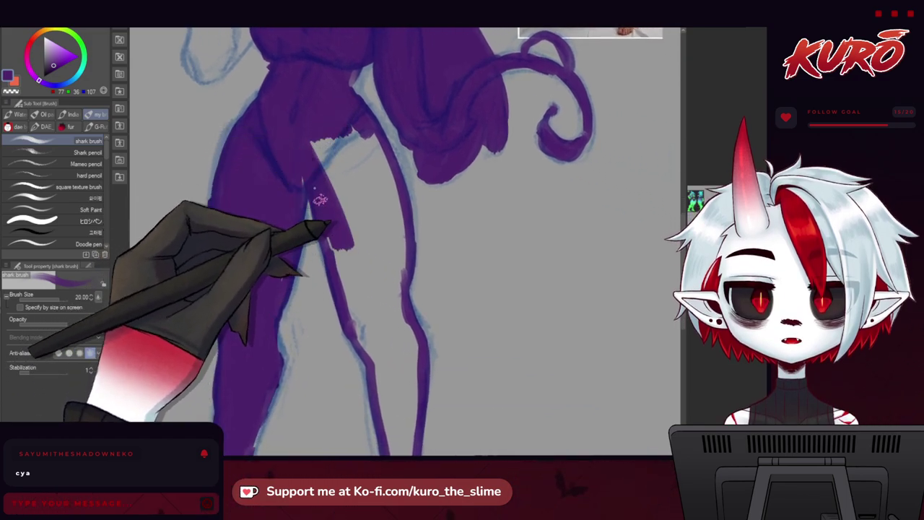
pyautogui.moveTo(368, 169)
pyautogui.mouseDown()
pyautogui.moveTo(394, 193)
pyautogui.moveTo(384, 202)
pyautogui.mouseUp()
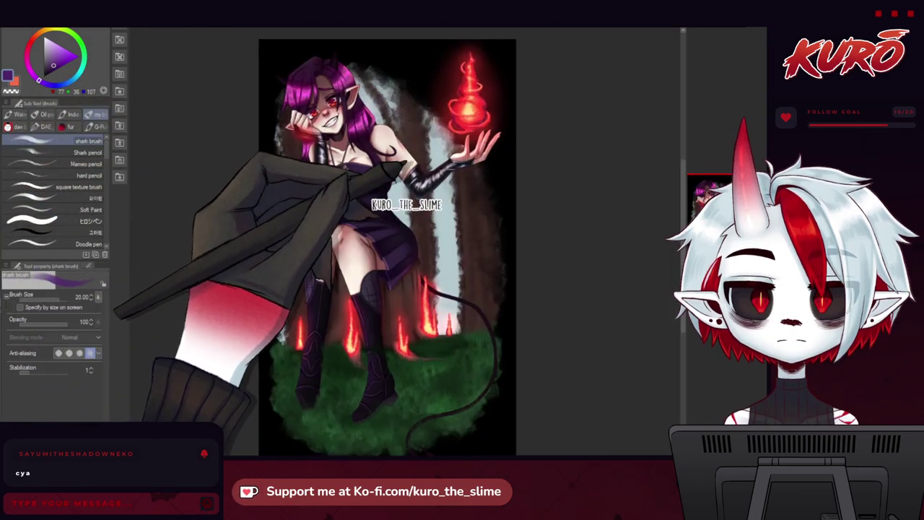
# Step: Fill the other leg in purple from the upper thigh through the knee and calf down to the foot
pyautogui.scroll(5, 423, 176)
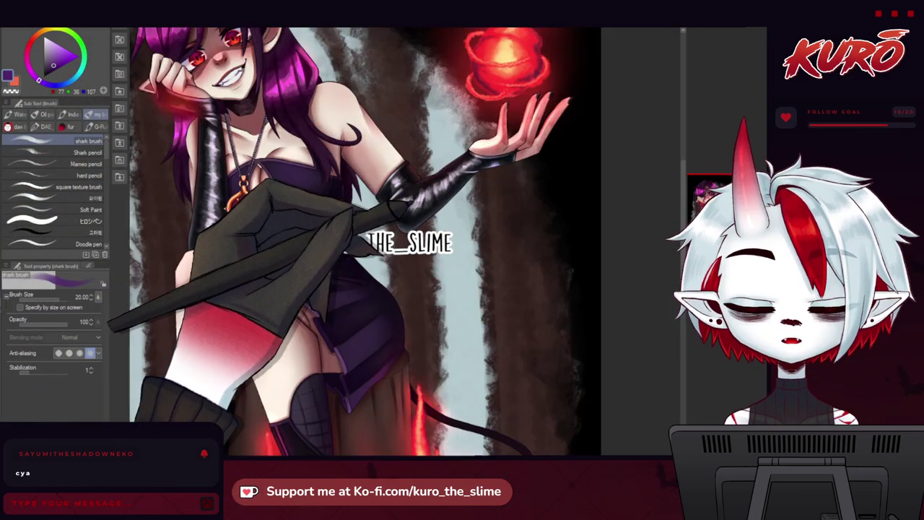
pyautogui.scroll(-5, 402, 163)
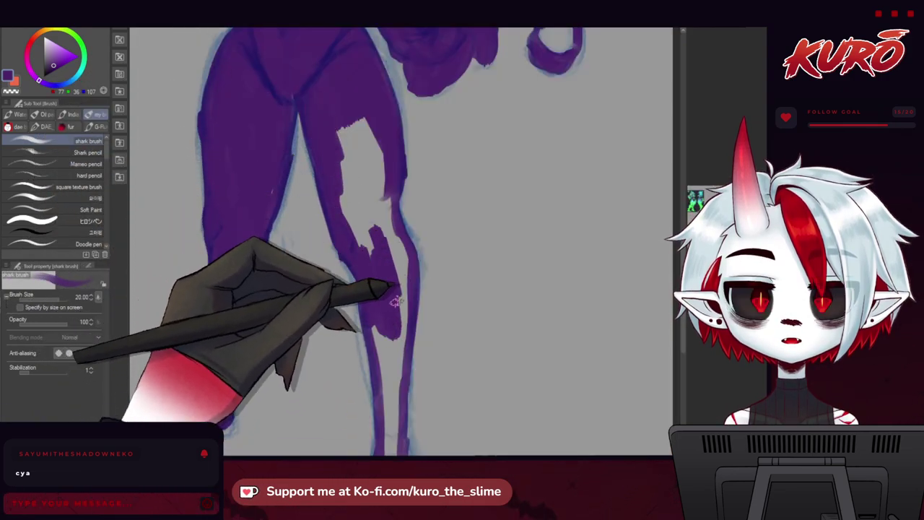
pyautogui.moveTo(370, 210)
pyautogui.mouseDown()
pyautogui.moveTo(372, 114)
pyautogui.moveTo(377, 127)
pyautogui.moveTo(359, 105)
pyautogui.mouseUp()
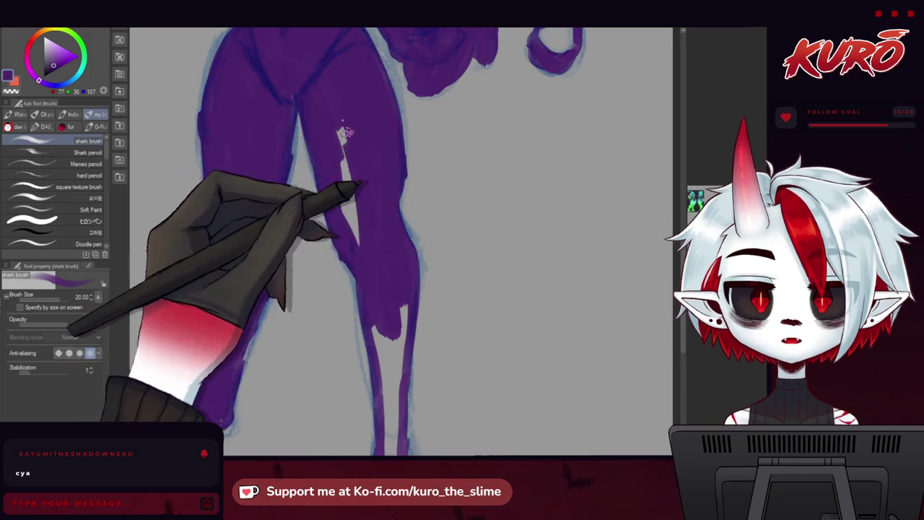
pyautogui.moveTo(361, 294); pyautogui.dragTo(390, 434)
pyautogui.moveTo(353, 158); pyautogui.dragTo(314, 144)
pyautogui.moveTo(347, 310); pyautogui.dragTo(307, 109)
pyautogui.moveTo(320, 252)
pyautogui.mouseDown()
pyautogui.moveTo(326, 157)
pyautogui.moveTo(340, 216)
pyautogui.moveTo(340, 181)
pyautogui.moveTo(361, 173)
pyautogui.mouseUp()
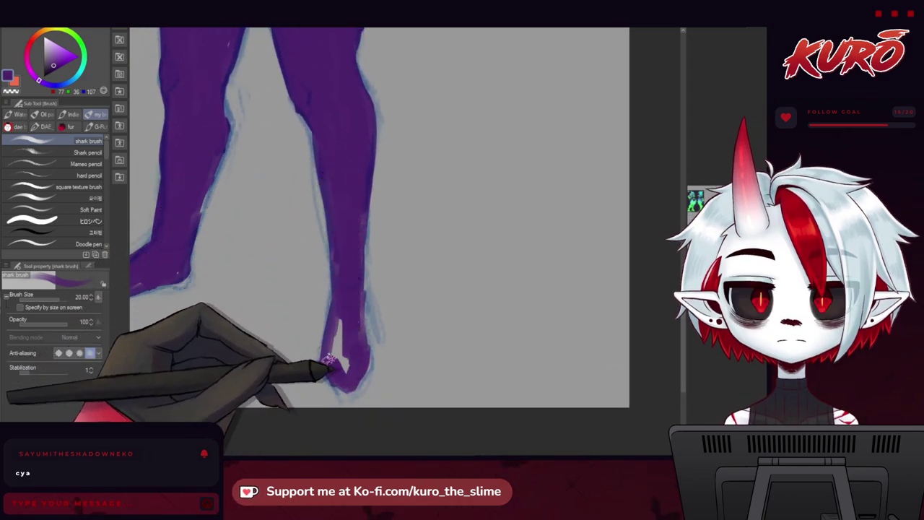
# Step: Close the last gap in the front-facing foot and fill the raised arm in purple from fist to shoulder
pyautogui.moveTo(332, 163); pyautogui.dragTo(376, 434)
pyautogui.moveTo(339, 137); pyautogui.dragTo(431, 452)
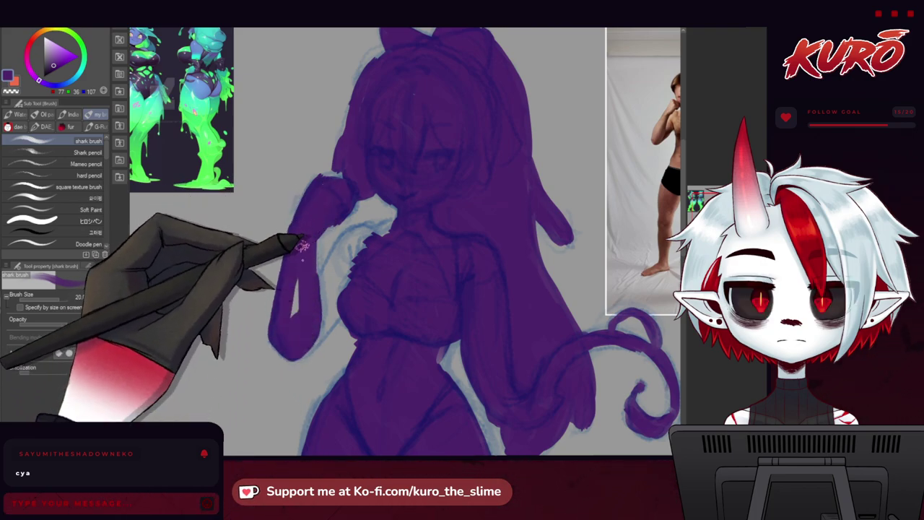
pyautogui.press('h')
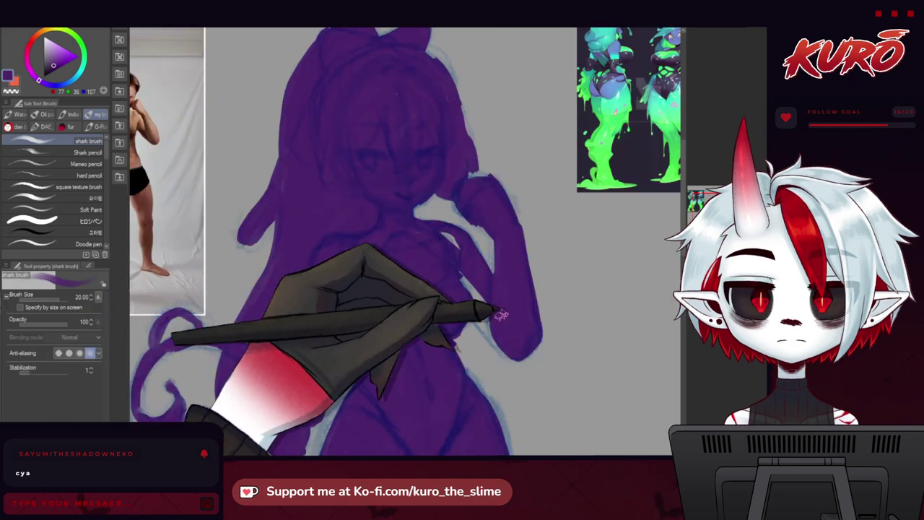
# Step: Examine the full purple silhouette in mirrored and normal orientation beside the pose and character references
pyautogui.scroll(-3, 462, 252)
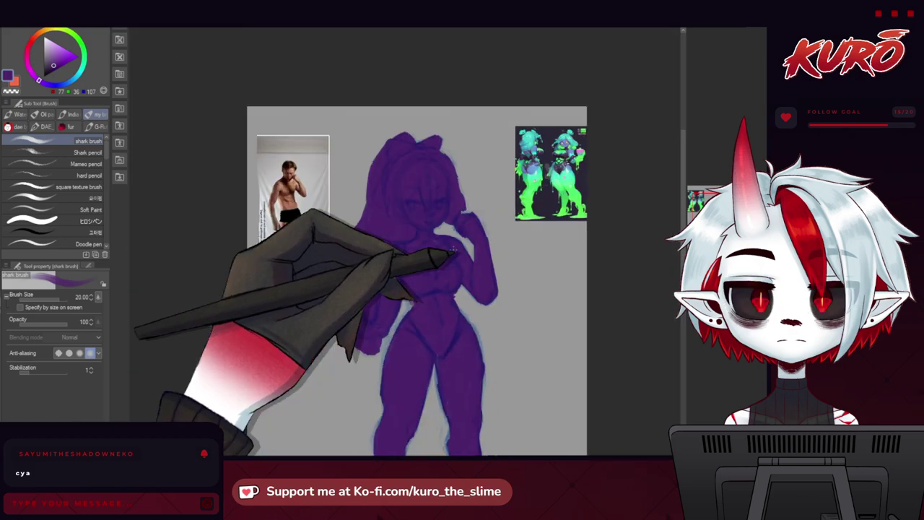
pyautogui.press('h')
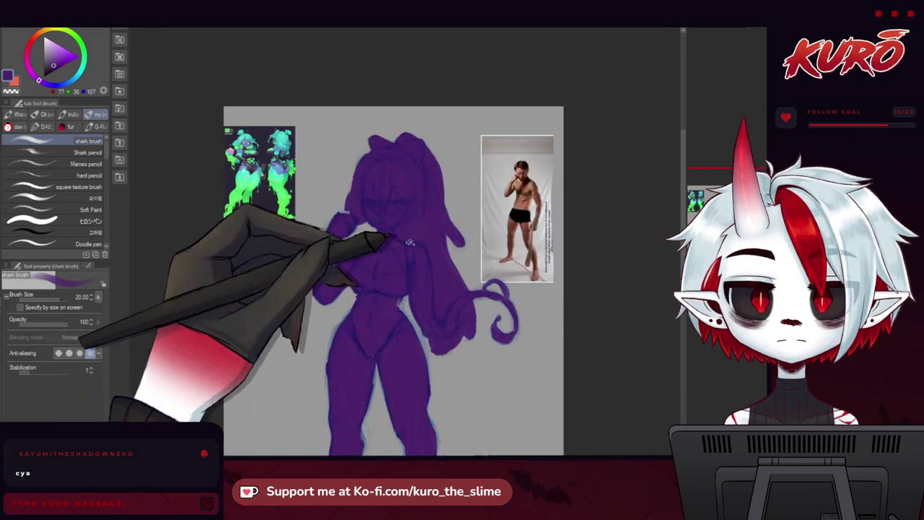
pyautogui.scroll(2, 330, 285)
pyautogui.scroll(-2, 330, 286)
pyautogui.moveTo(282, 334); pyautogui.dragTo(285, 252)
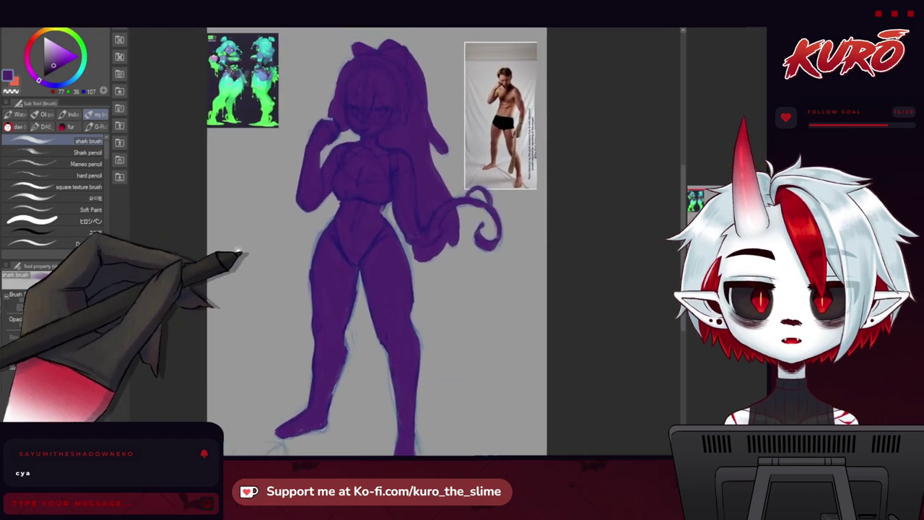
pyautogui.moveTo(244, 312); pyautogui.dragTo(246, 295)
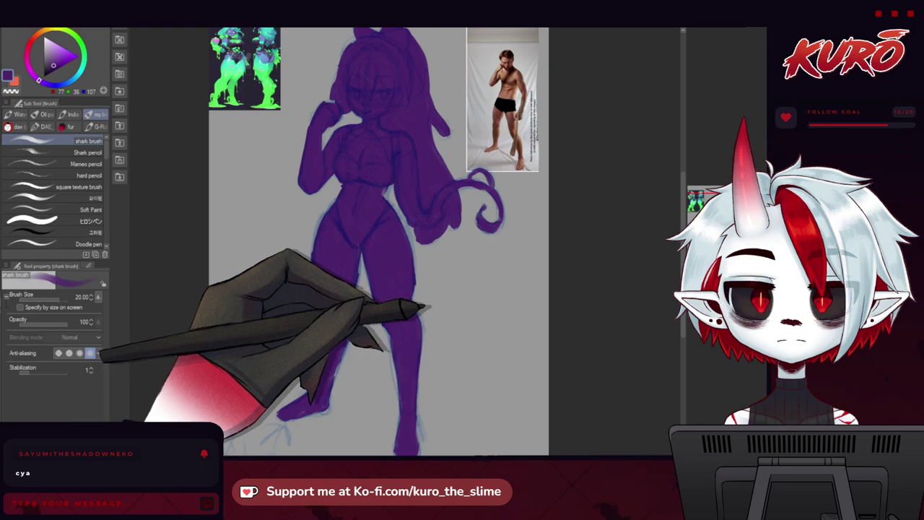
pyautogui.moveTo(380, 7); pyautogui.dragTo(382, 1)
pyautogui.moveTo(245, 169); pyautogui.dragTo(256, 174)
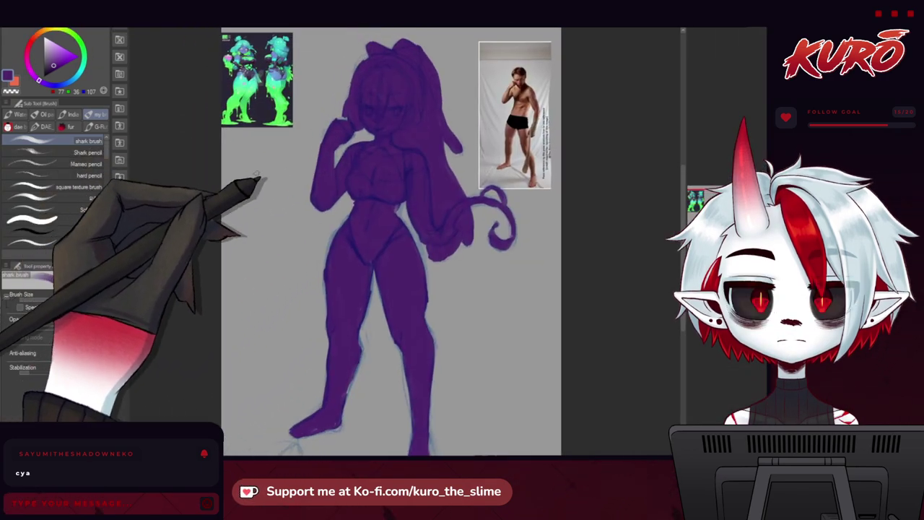
# Step: Shade both legs with a light teal gradient from the feet to the upper thighs, using the Soft airbrush at size 100
pyautogui.moveTo(48, 83)
pyautogui.mouseDown()
pyautogui.moveTo(79, 74)
pyautogui.moveTo(61, 53)
pyautogui.mouseUp()
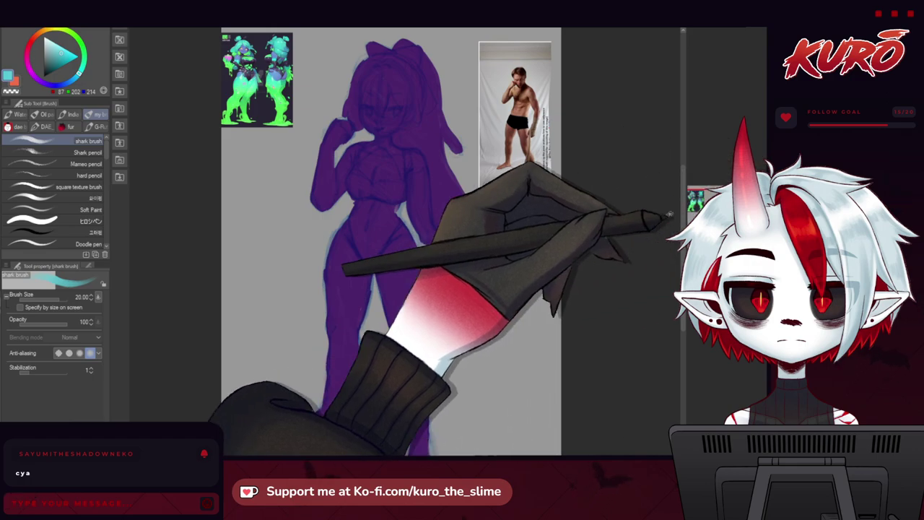
pyautogui.click(2, 161)
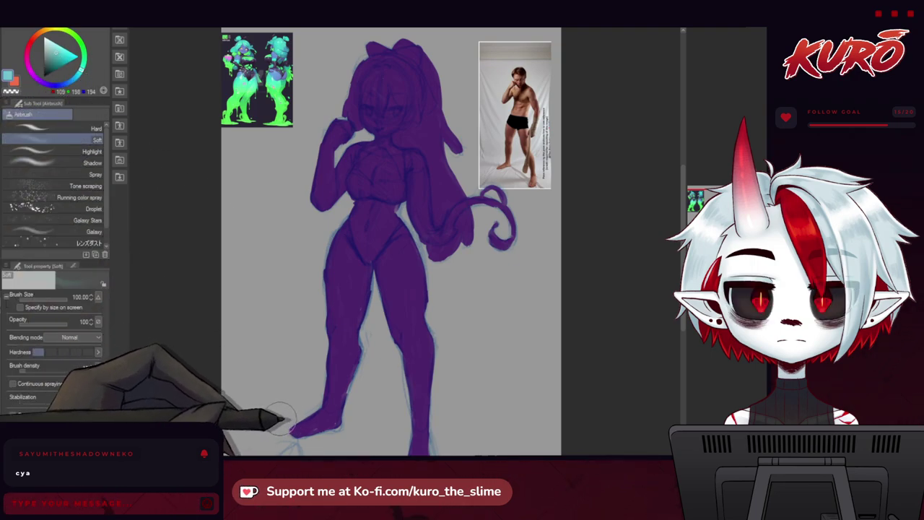
pyautogui.moveTo(349, 443)
pyautogui.mouseDown()
pyautogui.moveTo(317, 371)
pyautogui.moveTo(319, 402)
pyautogui.moveTo(341, 422)
pyautogui.moveTo(360, 369)
pyautogui.moveTo(347, 305)
pyautogui.moveTo(327, 384)
pyautogui.moveTo(340, 376)
pyautogui.moveTo(356, 299)
pyautogui.moveTo(355, 371)
pyautogui.moveTo(346, 328)
pyautogui.mouseUp()
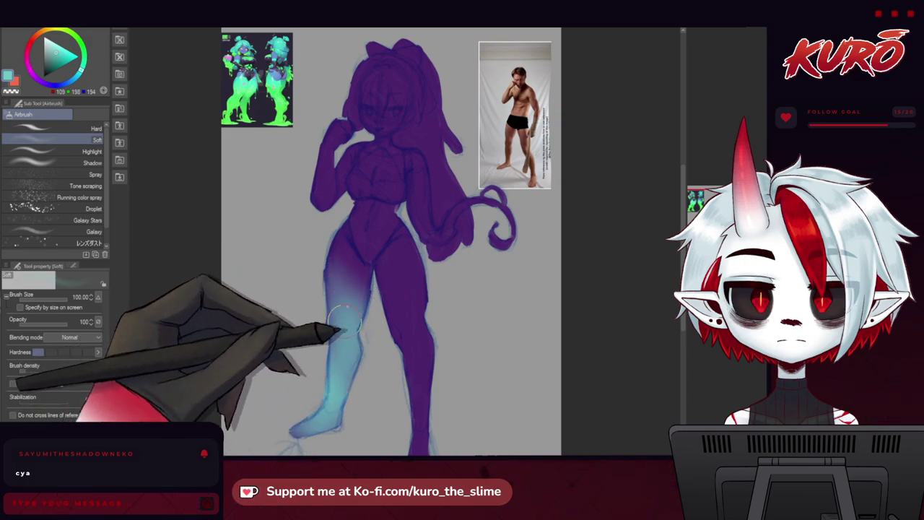
pyautogui.moveTo(339, 364); pyautogui.dragTo(327, 259)
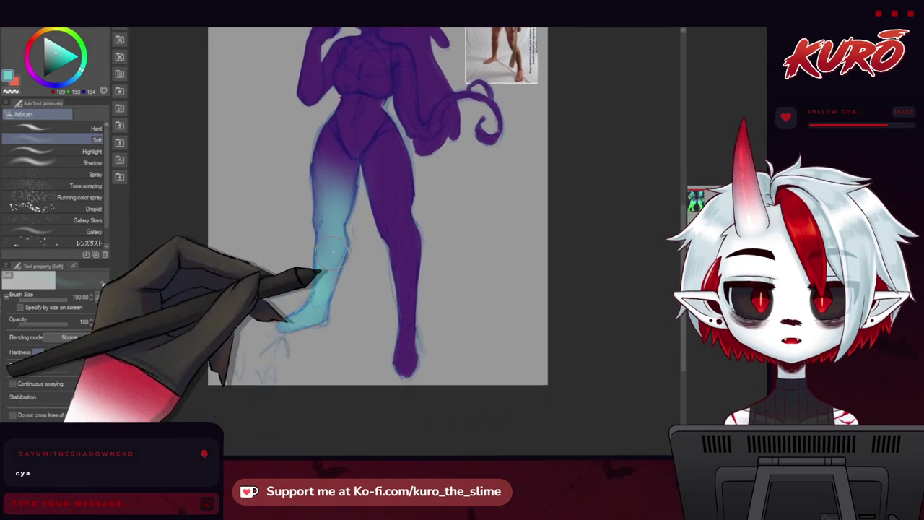
pyautogui.moveTo(409, 391)
pyautogui.mouseDown()
pyautogui.moveTo(383, 304)
pyautogui.moveTo(361, 274)
pyautogui.moveTo(383, 217)
pyautogui.moveTo(414, 177)
pyautogui.moveTo(401, 249)
pyautogui.moveTo(380, 246)
pyautogui.moveTo(370, 203)
pyautogui.moveTo(394, 154)
pyautogui.mouseUp()
pyautogui.moveTo(374, 115); pyautogui.dragTo(365, 237)
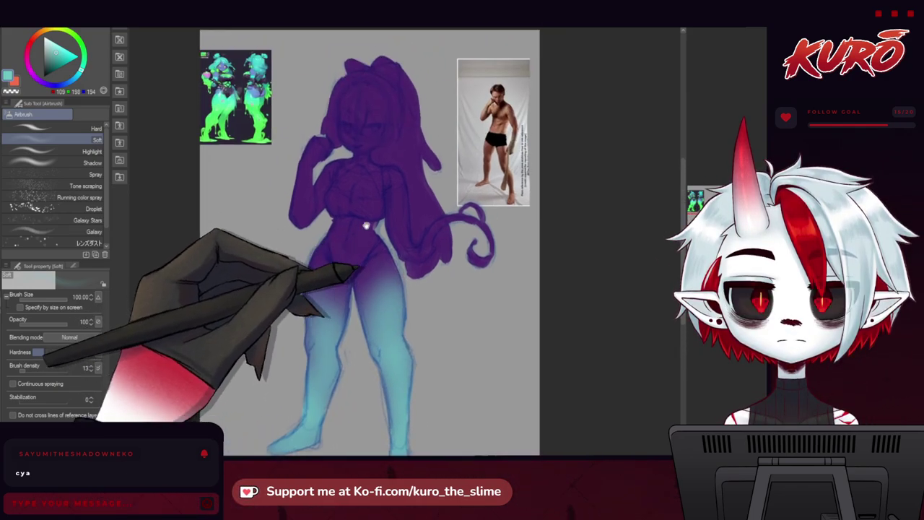
# Step: Airbrush the same light teal over the raised forearm, the lowered arm and the curling tentacle, fading into purple
pyautogui.moveTo(304, 137)
pyautogui.mouseDown()
pyautogui.moveTo(326, 164)
pyautogui.moveTo(305, 128)
pyautogui.moveTo(316, 133)
pyautogui.moveTo(322, 183)
pyautogui.moveTo(302, 173)
pyautogui.moveTo(297, 137)
pyautogui.moveTo(305, 205)
pyautogui.moveTo(293, 193)
pyautogui.moveTo(312, 229)
pyautogui.moveTo(325, 175)
pyautogui.mouseUp()
pyautogui.moveTo(499, 258)
pyautogui.mouseDown()
pyautogui.moveTo(482, 230)
pyautogui.moveTo(493, 266)
pyautogui.moveTo(473, 230)
pyautogui.moveTo(485, 270)
pyautogui.moveTo(485, 235)
pyautogui.moveTo(445, 221)
pyautogui.mouseUp()
pyautogui.moveTo(411, 253)
pyautogui.mouseDown()
pyautogui.moveTo(383, 211)
pyautogui.moveTo(407, 224)
pyautogui.mouseUp()
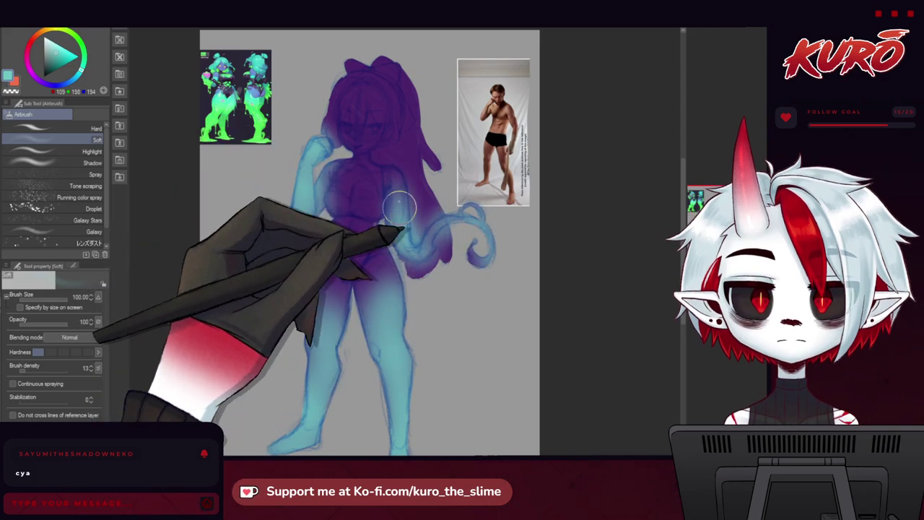
pyautogui.moveTo(205, 243)
pyautogui.mouseDown()
pyautogui.moveTo(261, 275)
pyautogui.moveTo(239, 234)
pyautogui.mouseUp()
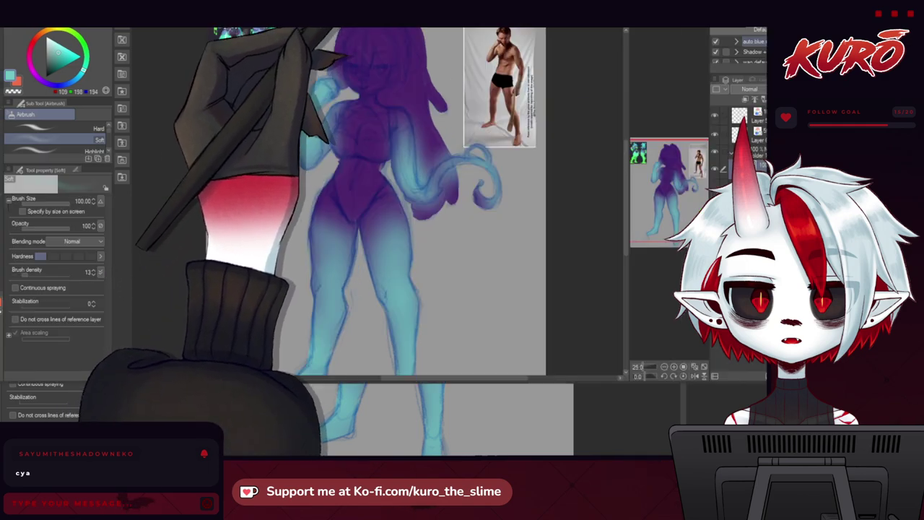
# Step: Choose a dark green and block in both upper eyelids with the shark brush at size 12
pyautogui.scroll(2, 423, 81)
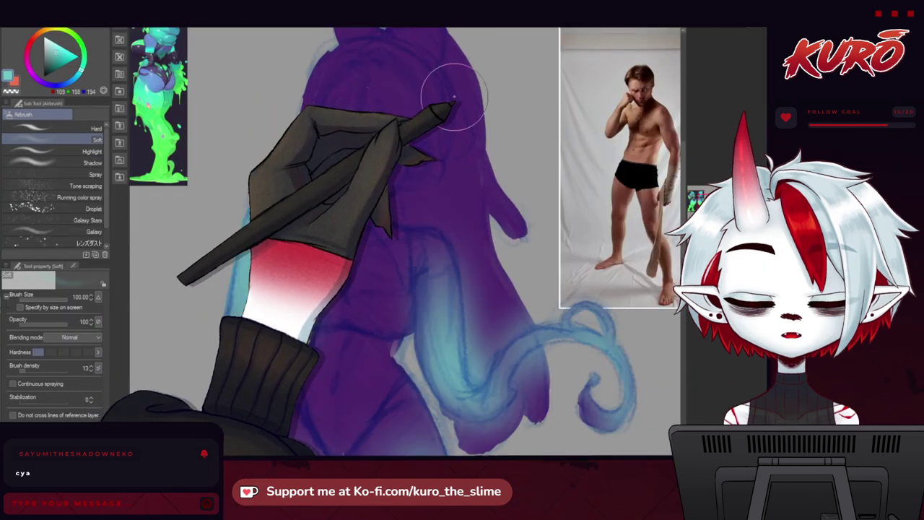
pyautogui.moveTo(435, 197); pyautogui.dragTo(452, 229)
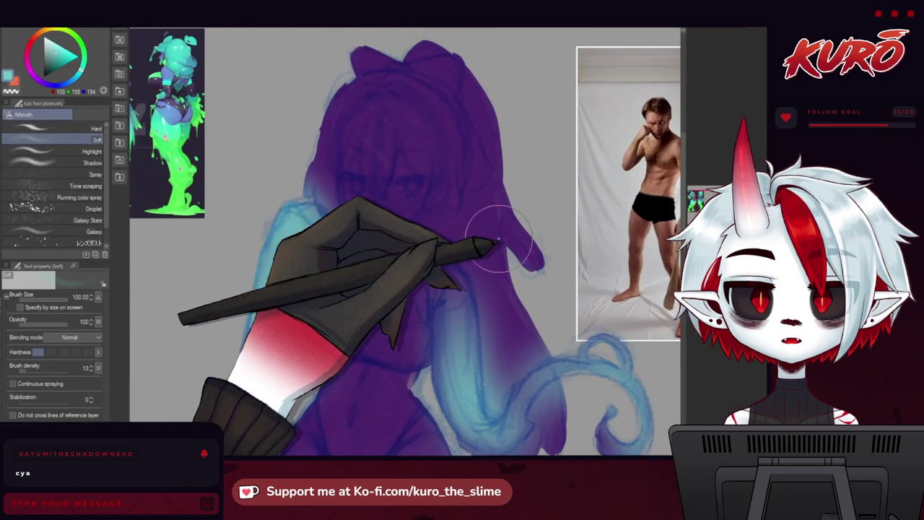
pyautogui.moveTo(82, 69); pyautogui.dragTo(79, 41)
pyautogui.click(52, 64)
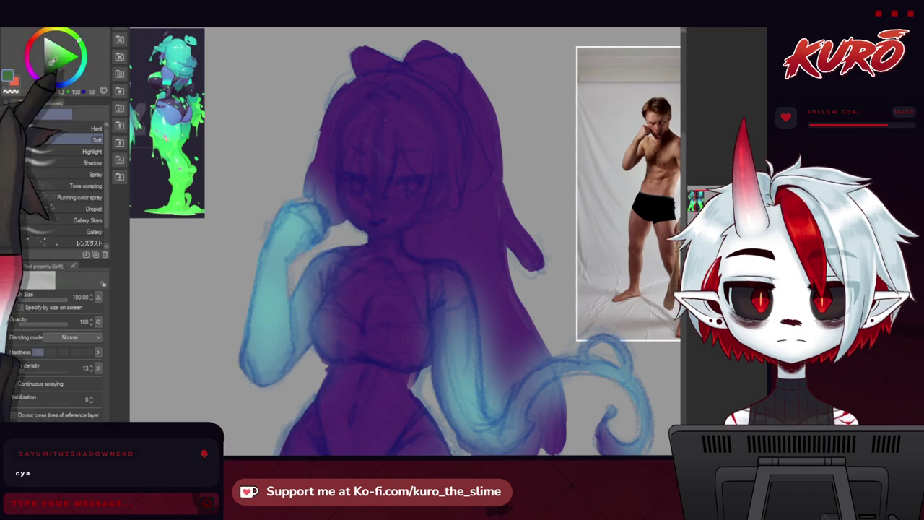
pyautogui.moveTo(51, 69); pyautogui.dragTo(50, 65)
pyautogui.scroll(1, 418, 173)
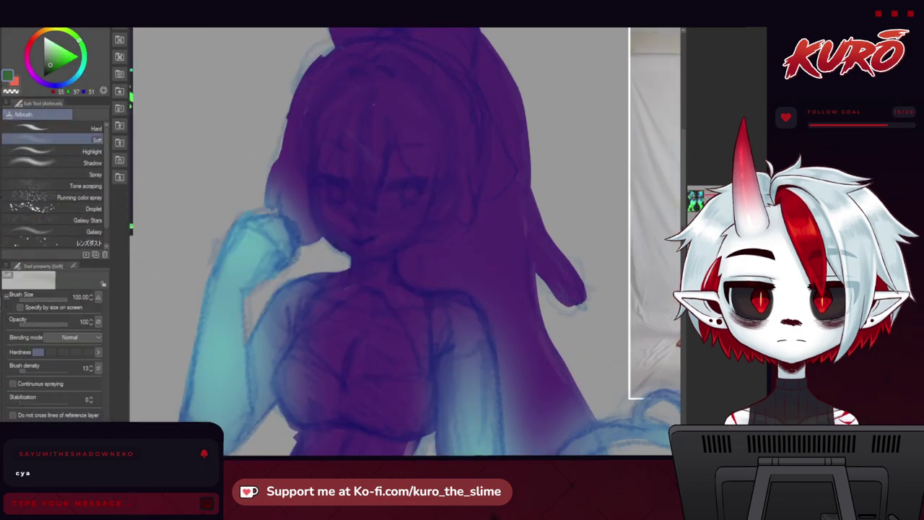
pyautogui.press('b')
pyautogui.scroll(1, 397, 188)
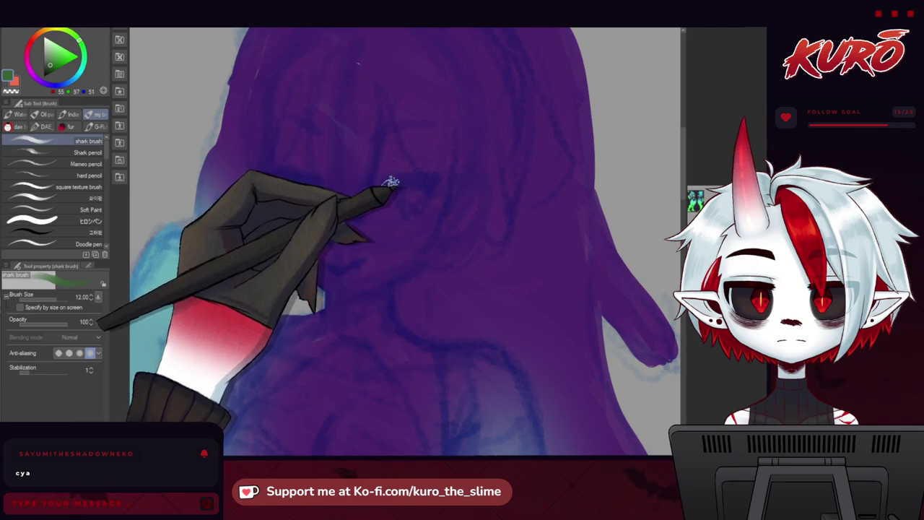
pyautogui.moveTo(381, 181); pyautogui.dragTo(430, 182)
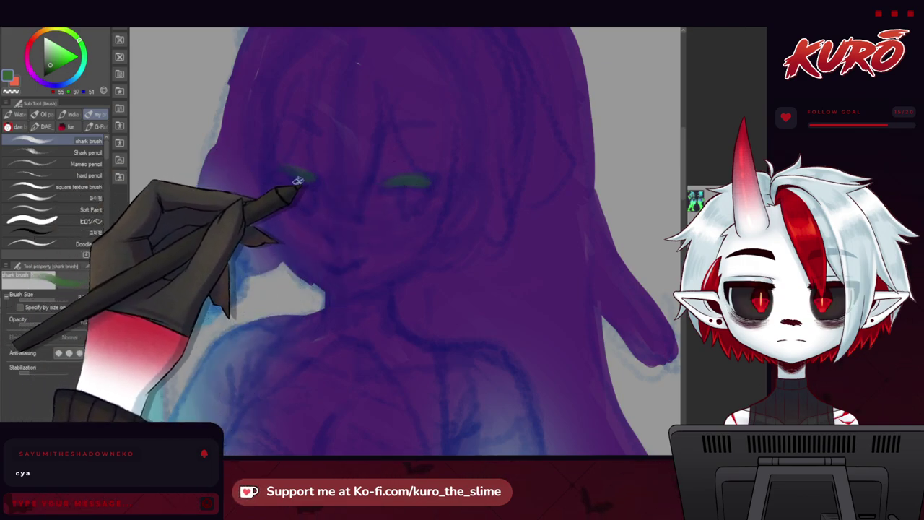
pyautogui.moveTo(302, 198); pyautogui.dragTo(306, 191)
# Step: Paint the green irises and sharpen the upper lash lines of both eyes at brush size 8
pyautogui.moveTo(409, 180)
pyautogui.mouseDown()
pyautogui.moveTo(419, 188)
pyautogui.moveTo(406, 203)
pyautogui.moveTo(421, 205)
pyautogui.mouseUp()
pyautogui.moveTo(377, 185); pyautogui.dragTo(436, 177)
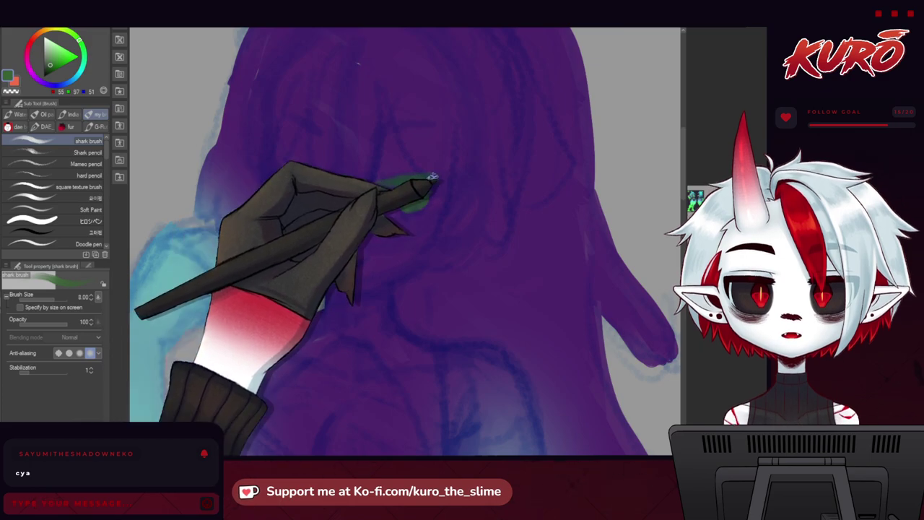
pyautogui.moveTo(289, 176)
pyautogui.mouseDown()
pyautogui.moveTo(282, 173)
pyautogui.moveTo(313, 179)
pyautogui.mouseUp()
pyautogui.scroll(-4, 250, 159)
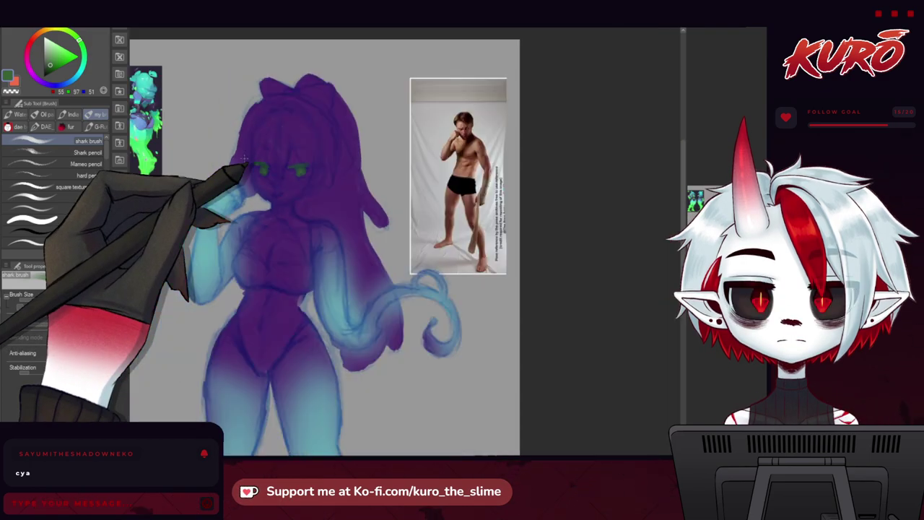
pyautogui.moveTo(170, 289); pyautogui.dragTo(267, 201)
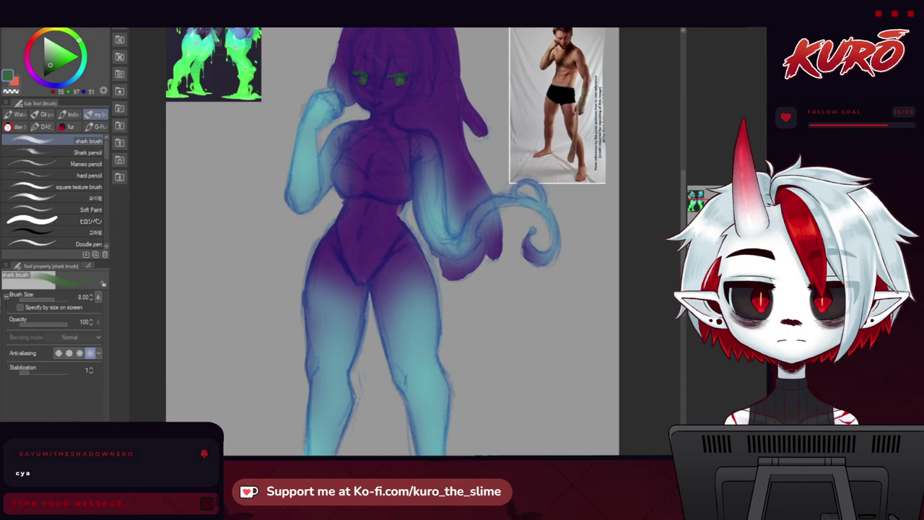
pyautogui.moveTo(366, 276)
pyautogui.mouseDown()
pyautogui.moveTo(375, 271)
pyautogui.moveTo(392, 304)
pyautogui.mouseUp()
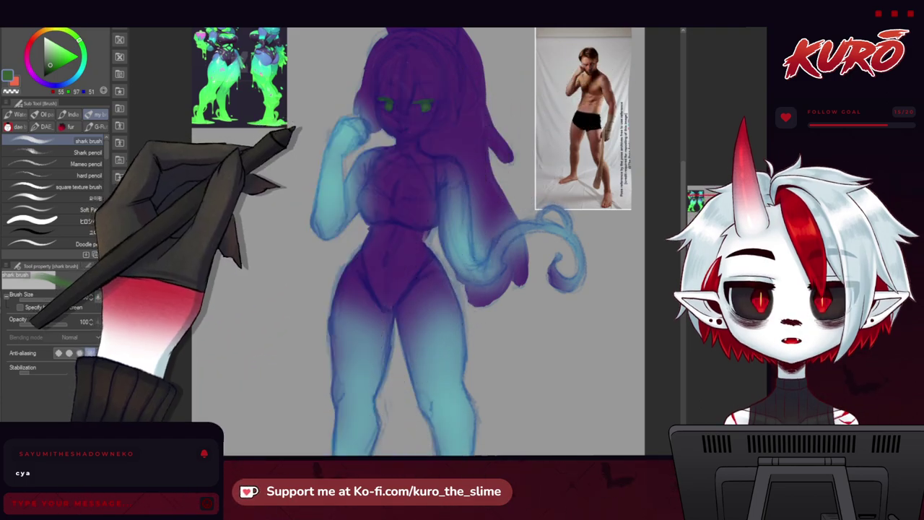
pyautogui.moveTo(353, 301); pyautogui.dragTo(329, 225)
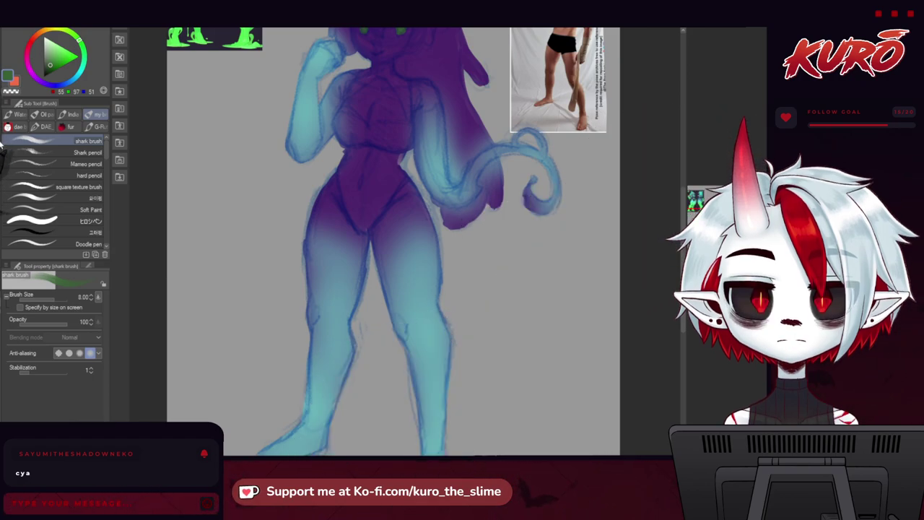
# Step: Switch to the textured fgnfnfg 1 brush at size 7 and sample a darker green from the canvas
pyautogui.click(95, 126)
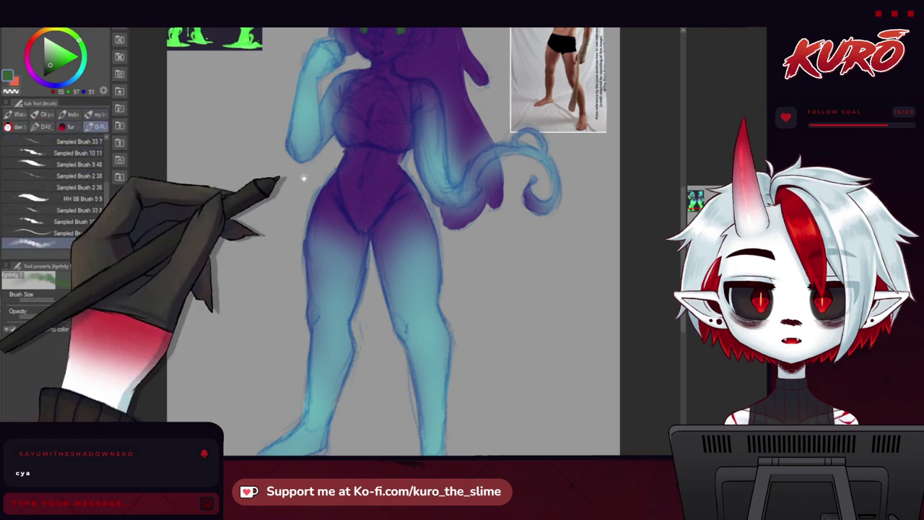
pyautogui.moveTo(291, 177); pyautogui.dragTo(252, 257)
pyautogui.press('i')
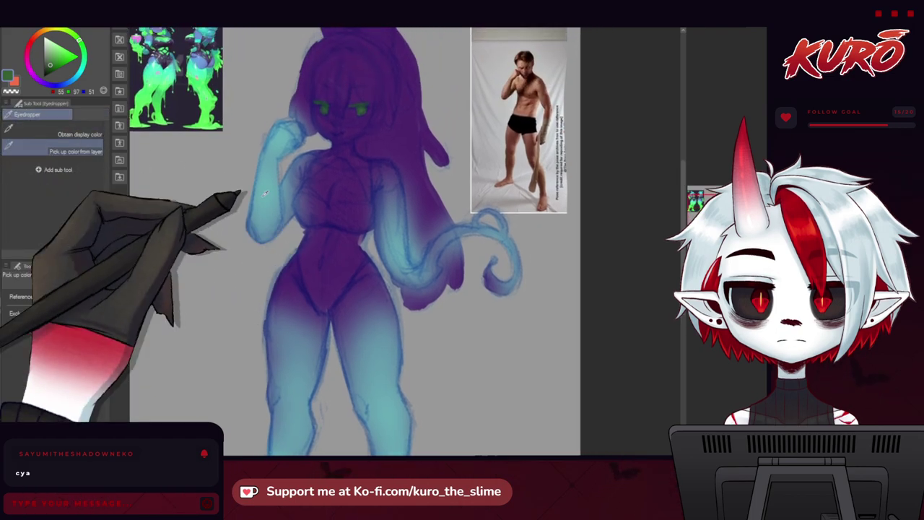
pyautogui.click(2, 161)
pyautogui.scroll(3, 376, 150)
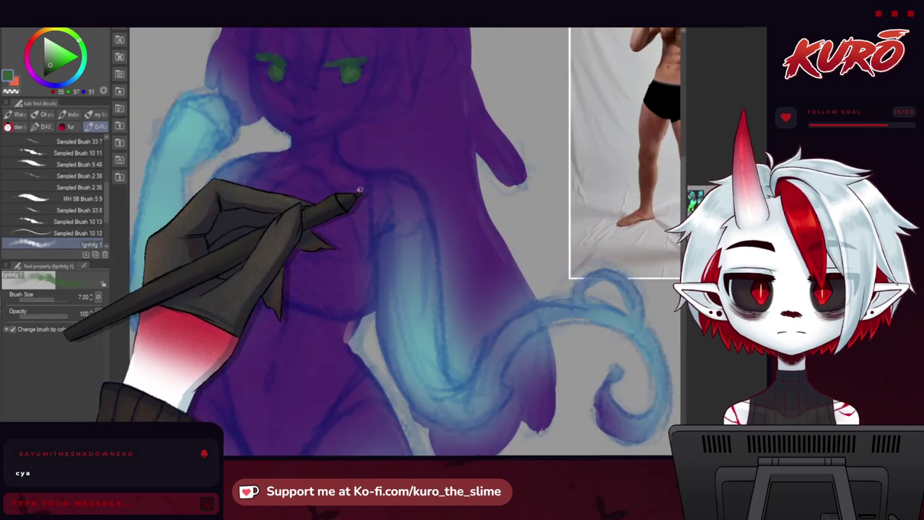
pyautogui.keyDown('alt'); pyautogui.click(347, 165); pyautogui.keyUp('alt')
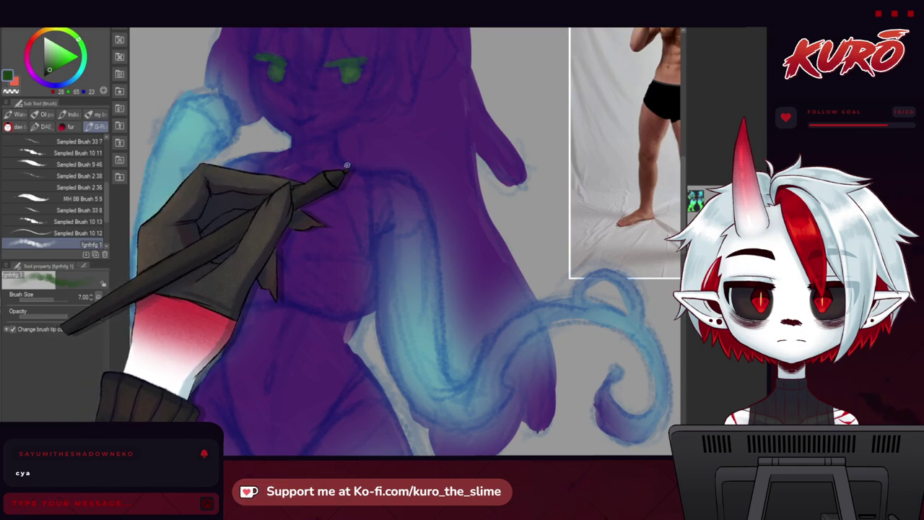
# Step: Sketch a long rounded slime drip below the long hair's lower tip and a thinner strand curving down toward the thigh
pyautogui.scroll(3, 347, 166)
pyautogui.scroll(-3, 347, 167)
pyautogui.moveTo(420, 313); pyautogui.dragTo(311, 125)
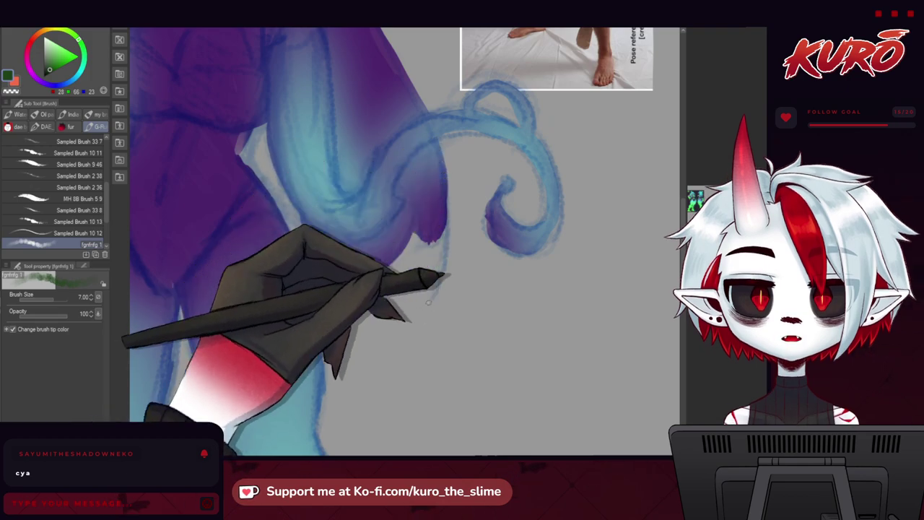
pyautogui.scroll(-2, 421, 199)
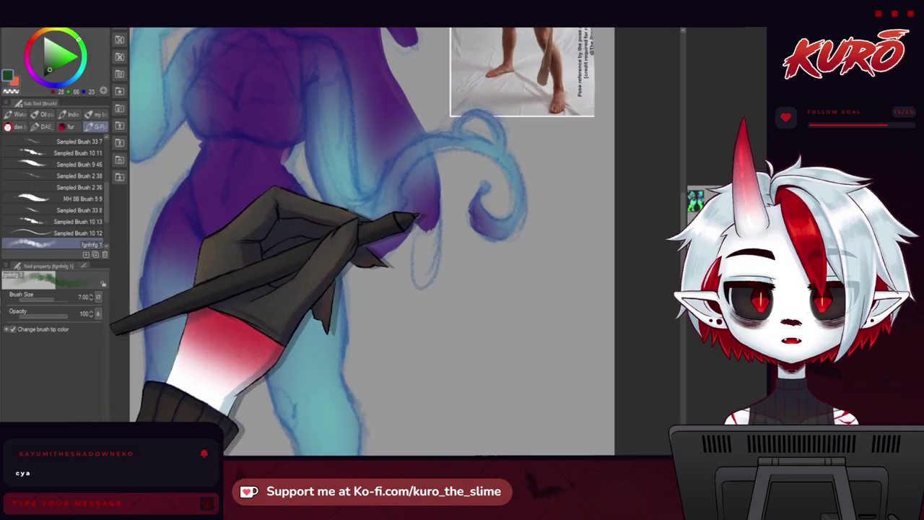
pyautogui.moveTo(422, 242); pyautogui.dragTo(359, 311)
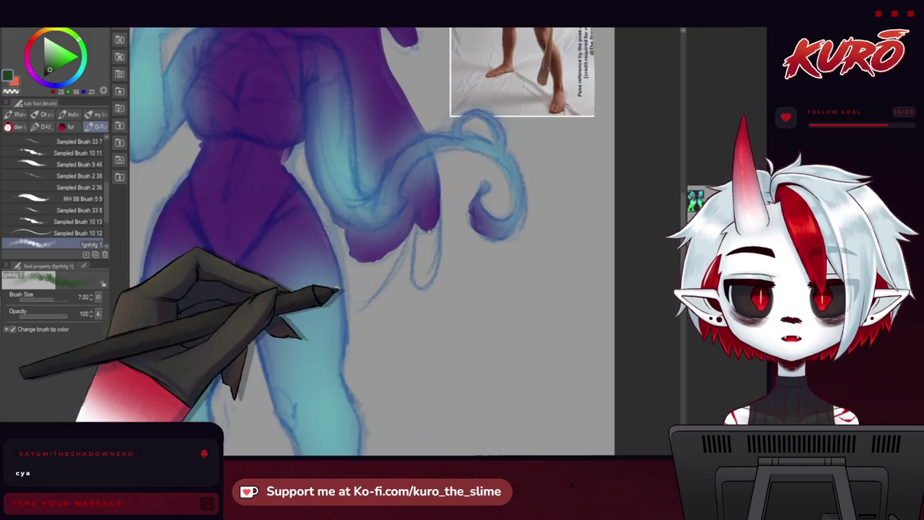
pyautogui.moveTo(310, 215); pyautogui.dragTo(329, 219)
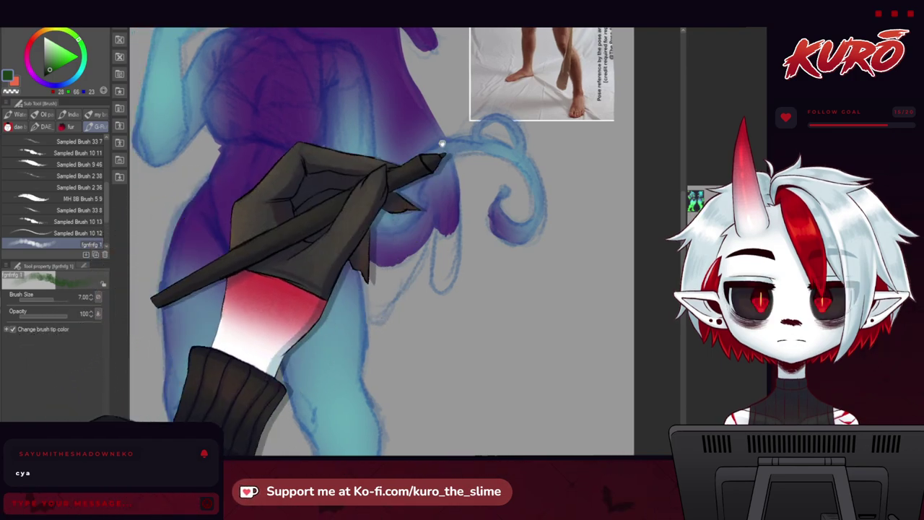
pyautogui.moveTo(433, 154); pyautogui.dragTo(423, 165)
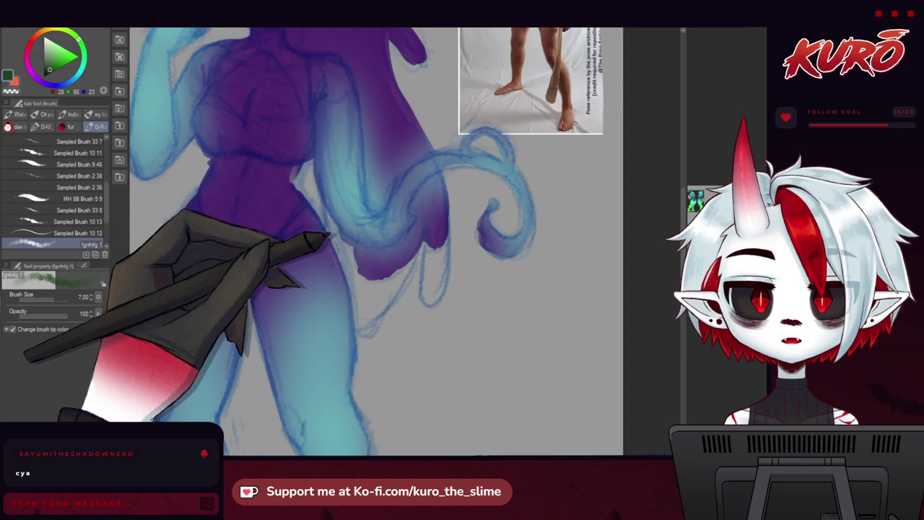
pyautogui.moveTo(330, 237); pyautogui.dragTo(349, 234)
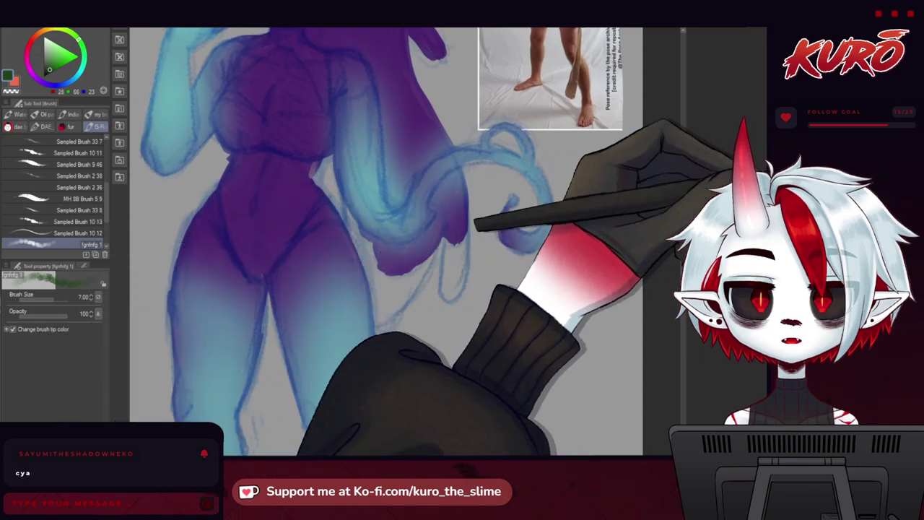
# Step: Paint the hair ends below the tentacle arm in purple sampled from the hair, using the shark brush enlarged to 30
pyautogui.keyDown('alt'); pyautogui.click(399, 123); pyautogui.keyUp('alt')
pyautogui.click(95, 116)
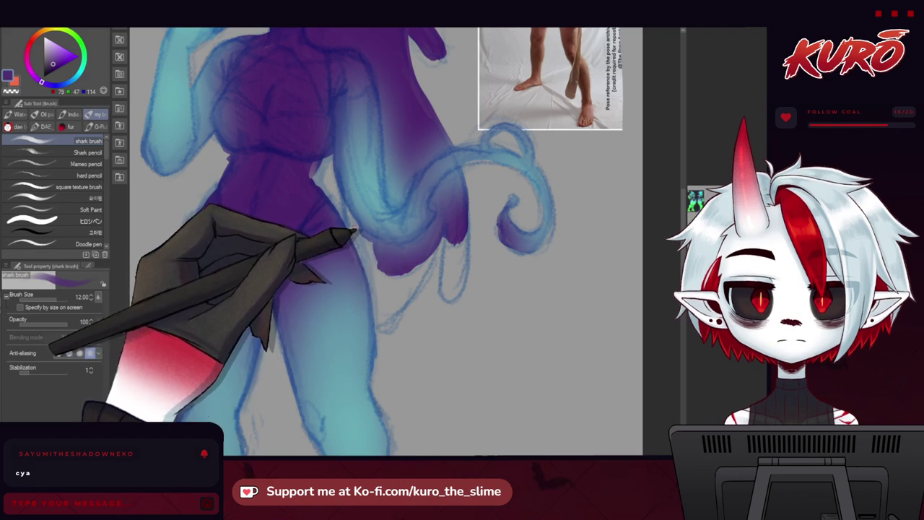
pyautogui.press(']')
pyautogui.press(']')
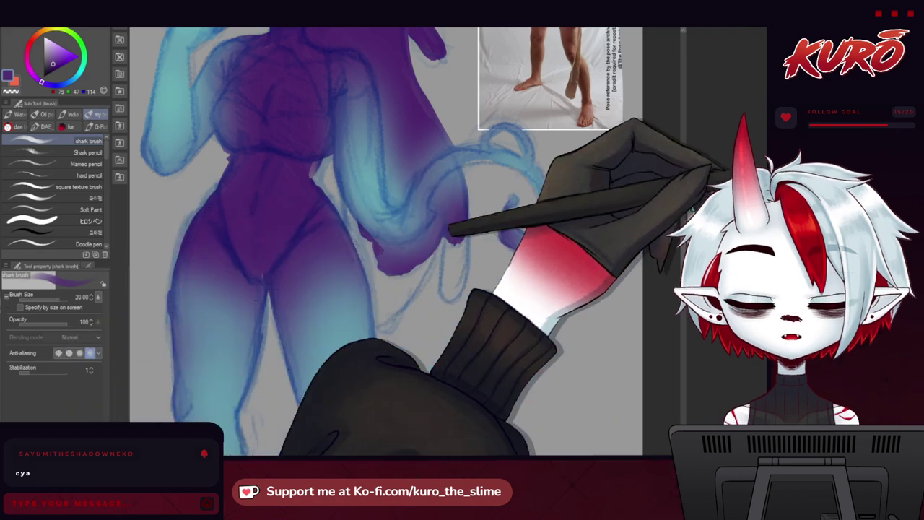
pyautogui.moveTo(353, 216); pyautogui.dragTo(364, 239)
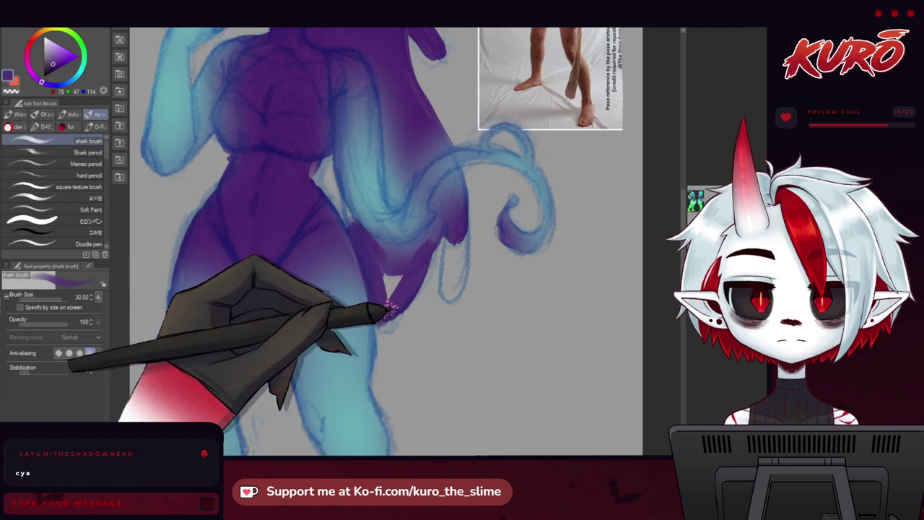
# Step: Lasso the sketched hair tips beside the thigh, move them lower, and draw outlines joining them to the hair with the fgnfnfg brush
pyautogui.scroll(-3, 385, 271)
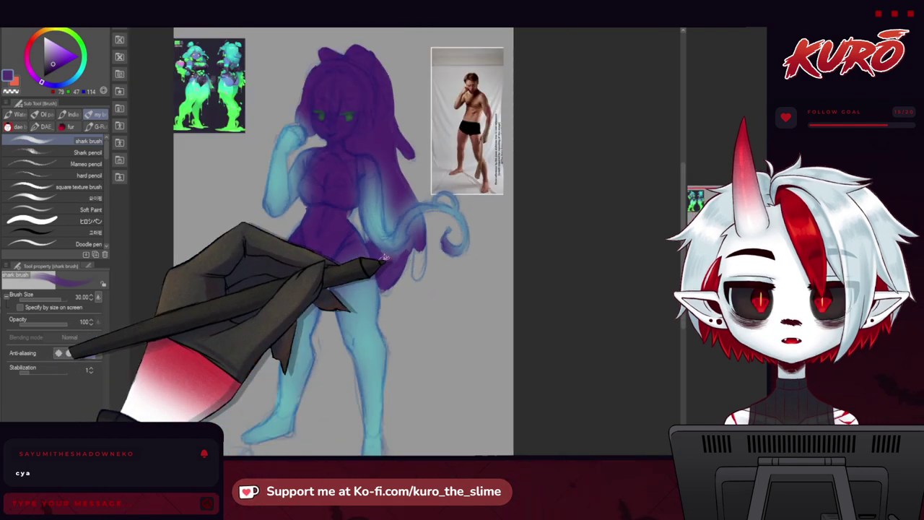
pyautogui.scroll(1, 386, 256)
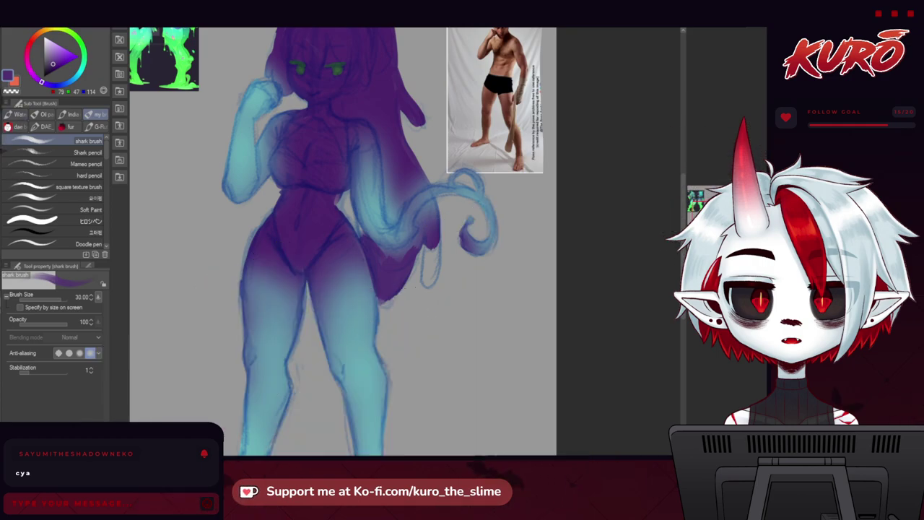
pyautogui.press('m')
pyautogui.moveTo(453, 288)
pyautogui.mouseDown()
pyautogui.moveTo(443, 216)
pyautogui.moveTo(374, 260)
pyautogui.mouseUp()
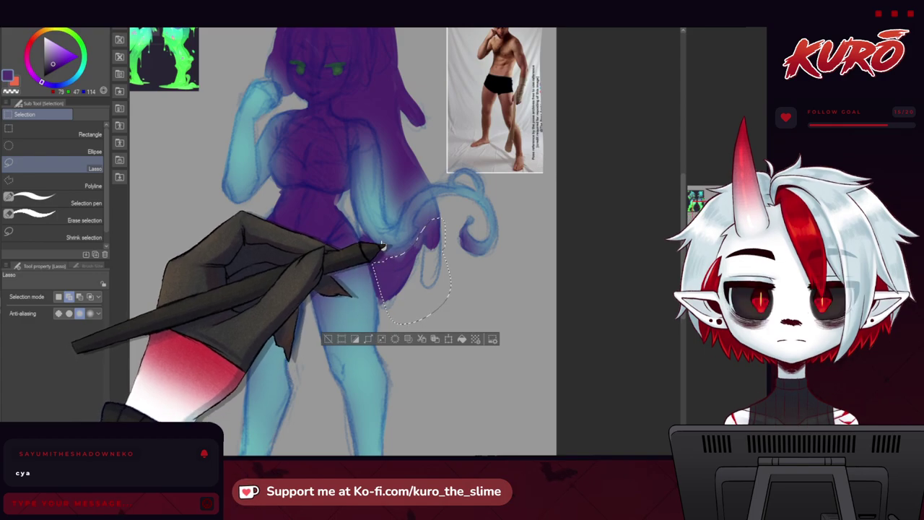
pyautogui.hotkey('ctrl', 't')
pyautogui.moveTo(382, 305)
pyautogui.mouseDown()
pyautogui.moveTo(390, 370)
pyautogui.moveTo(404, 374)
pyautogui.mouseUp()
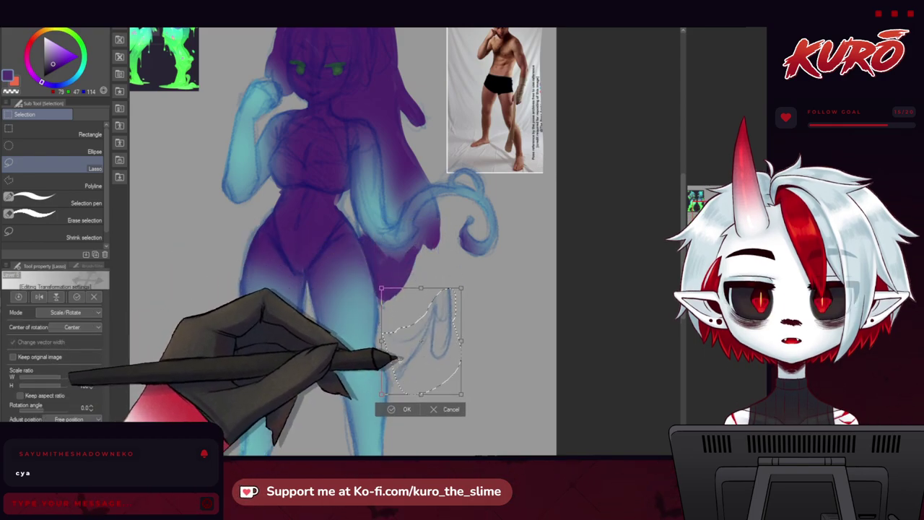
pyautogui.click(392, 409)
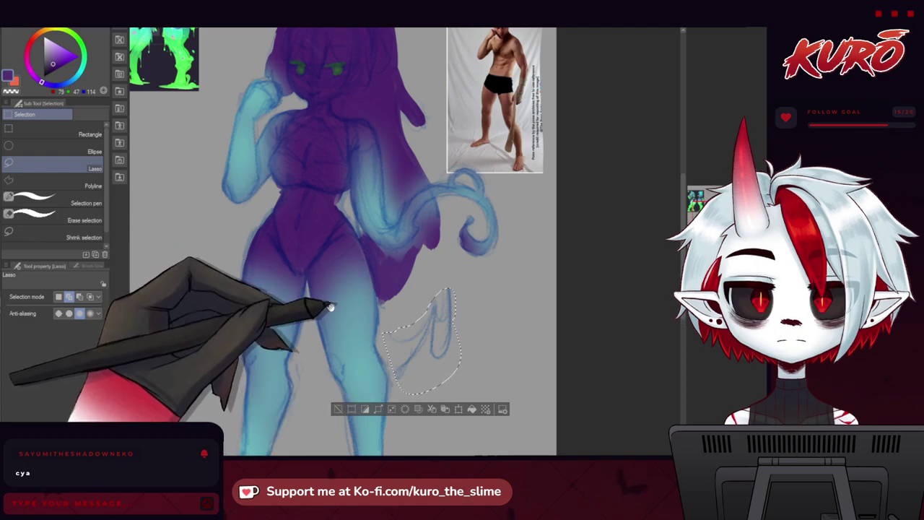
pyautogui.press('b')
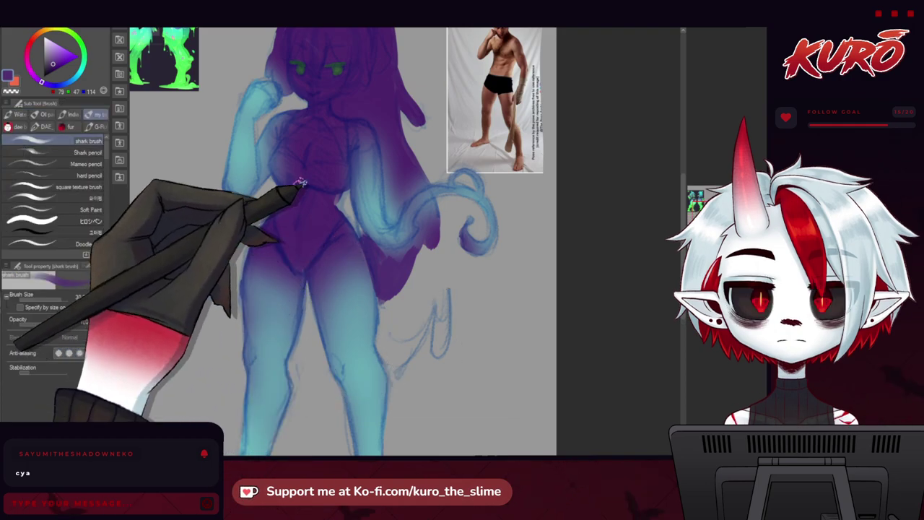
pyautogui.click(99, 126)
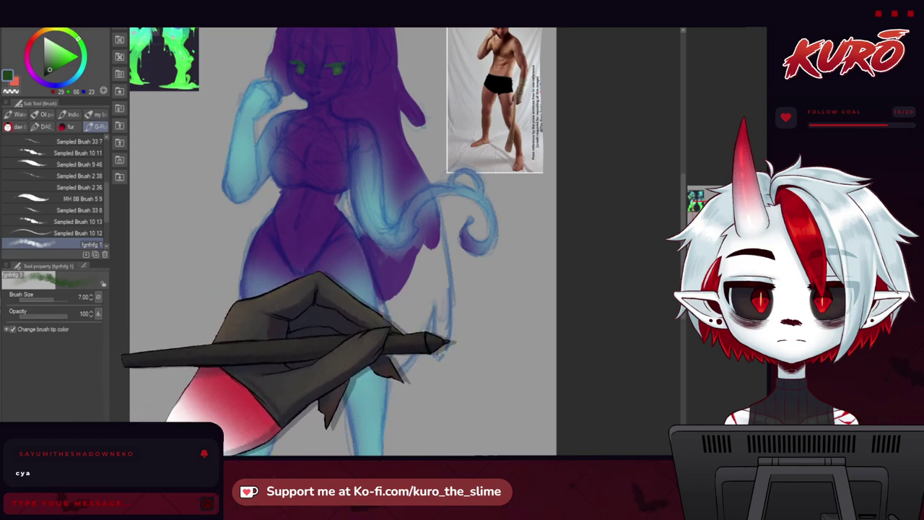
# Step: Fill the lengthened lower hair with purple sampled from the figure, using the shark brush at sizes 17 to 25
pyautogui.keyDown('alt'); pyautogui.click(379, 112); pyautogui.keyUp('alt')
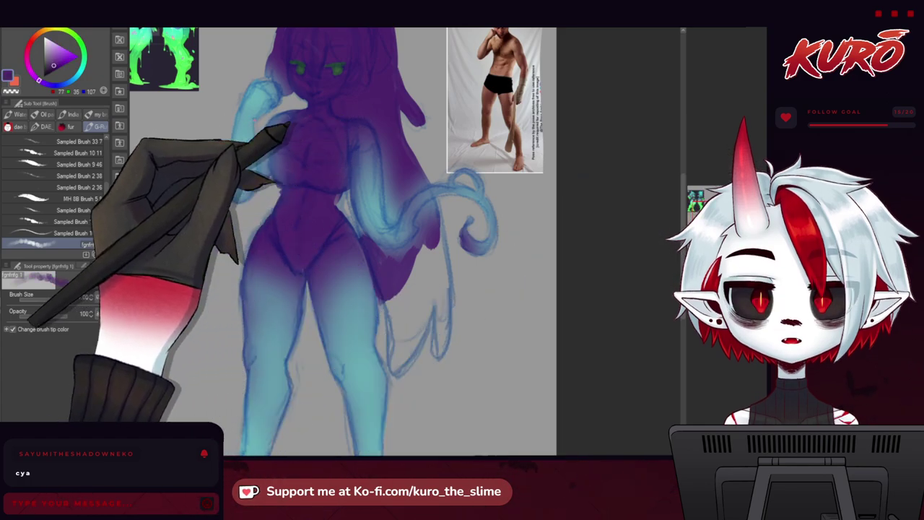
pyautogui.click(91, 119)
pyautogui.scroll(1, 385, 256)
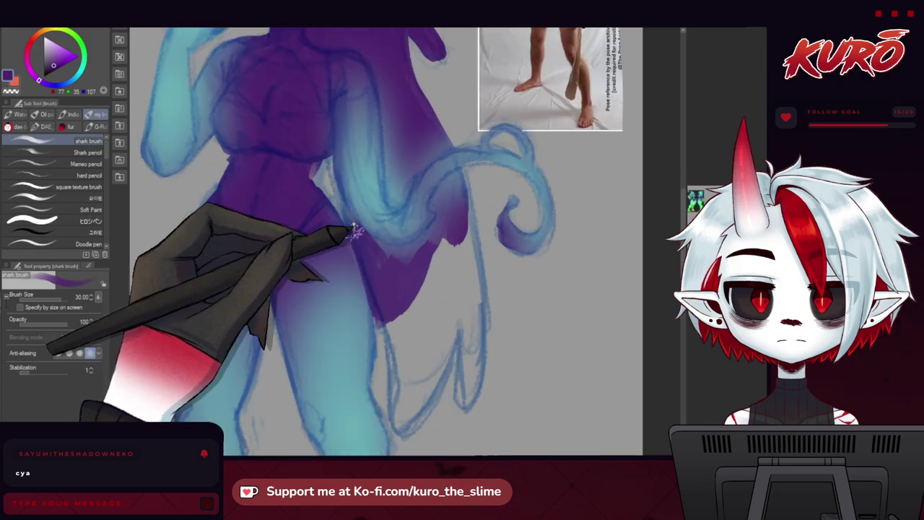
pyautogui.press('[')
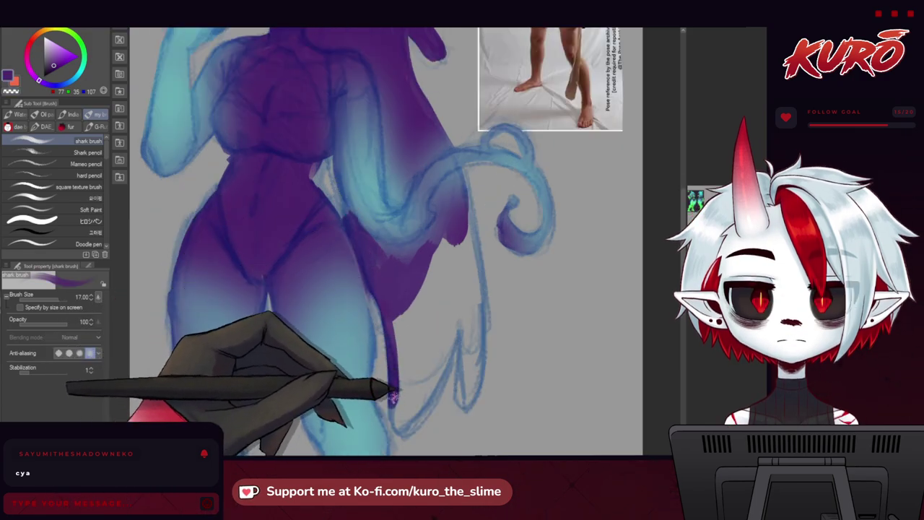
pyautogui.moveTo(466, 189); pyautogui.dragTo(475, 309)
pyautogui.moveTo(472, 210)
pyautogui.mouseDown()
pyautogui.moveTo(482, 305)
pyautogui.moveTo(463, 338)
pyautogui.moveTo(469, 405)
pyautogui.moveTo(464, 364)
pyautogui.mouseUp()
pyautogui.press(']')
pyautogui.press(']')
pyautogui.moveTo(461, 247)
pyautogui.mouseDown()
pyautogui.moveTo(449, 333)
pyautogui.moveTo(442, 267)
pyautogui.mouseUp()
pyautogui.moveTo(415, 407)
pyautogui.mouseDown()
pyautogui.moveTo(454, 338)
pyautogui.moveTo(442, 312)
pyautogui.moveTo(418, 298)
pyautogui.mouseUp()
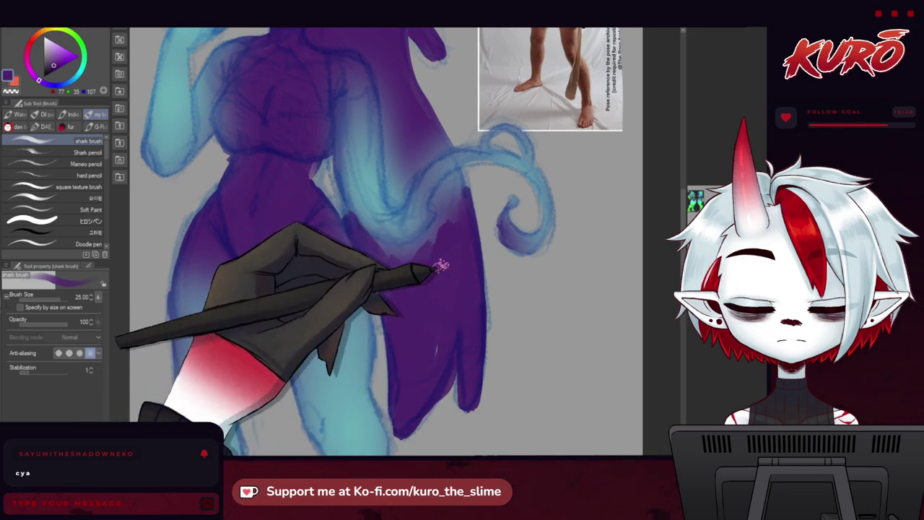
# Step: Try painting the hair strands on both sides of the face dark red (RGB 107, 35, 40) with the shark brush
pyautogui.scroll(-3, 416, 299)
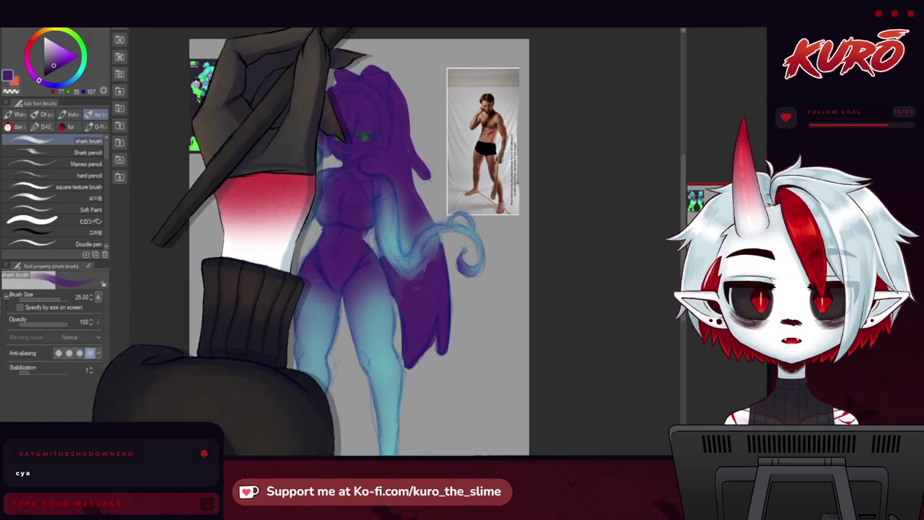
pyautogui.doubleClick(368, 21)
pyautogui.moveTo(369, 21); pyautogui.dragTo(365, 8)
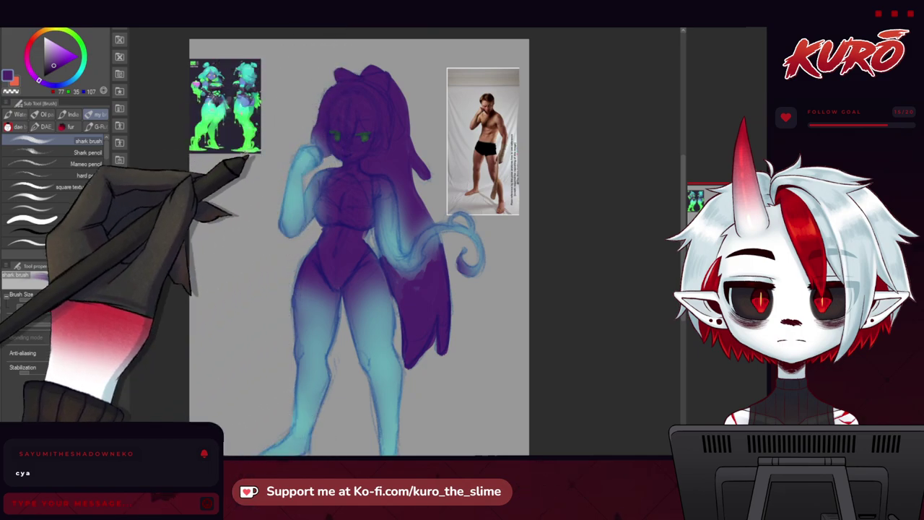
pyautogui.moveTo(31, 67); pyautogui.dragTo(29, 44)
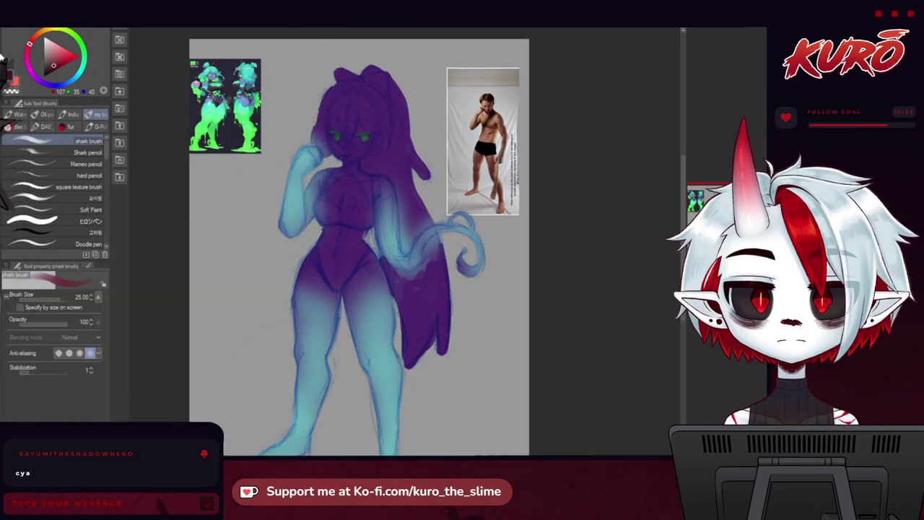
pyautogui.scroll(1, 368, 131)
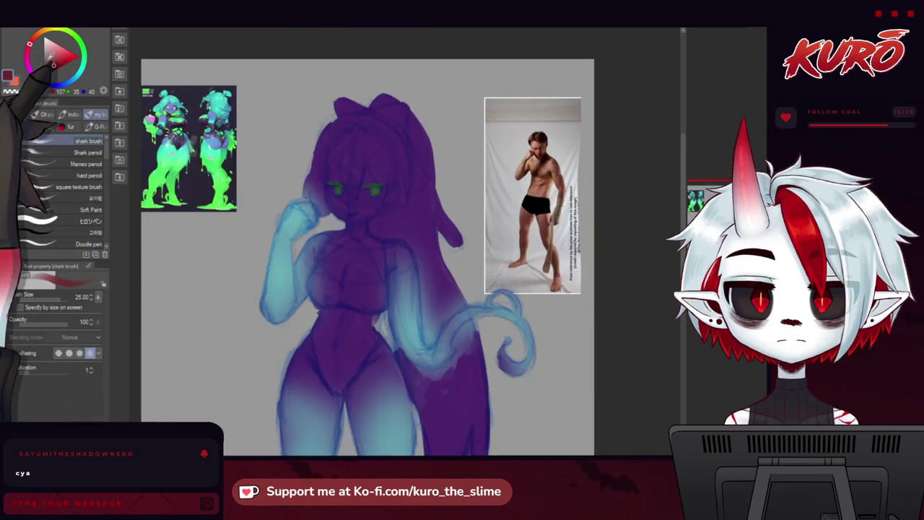
pyautogui.scroll(1, 368, 131)
pyautogui.scroll(1, 347, 101)
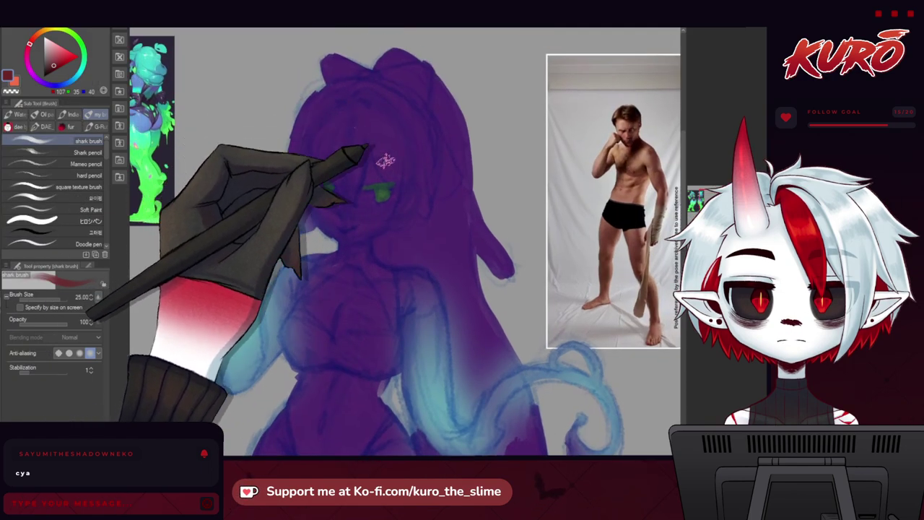
pyautogui.scroll(1, 402, 95)
pyautogui.moveTo(383, 98)
pyautogui.mouseDown()
pyautogui.moveTo(425, 212)
pyautogui.moveTo(401, 255)
pyautogui.mouseUp()
pyautogui.moveTo(413, 177)
pyautogui.mouseDown()
pyautogui.moveTo(388, 259)
pyautogui.moveTo(430, 211)
pyautogui.moveTo(427, 250)
pyautogui.moveTo(436, 237)
pyautogui.moveTo(444, 171)
pyautogui.moveTo(443, 205)
pyautogui.moveTo(457, 218)
pyautogui.moveTo(470, 210)
pyautogui.moveTo(442, 142)
pyautogui.moveTo(444, 212)
pyautogui.moveTo(419, 130)
pyautogui.mouseUp()
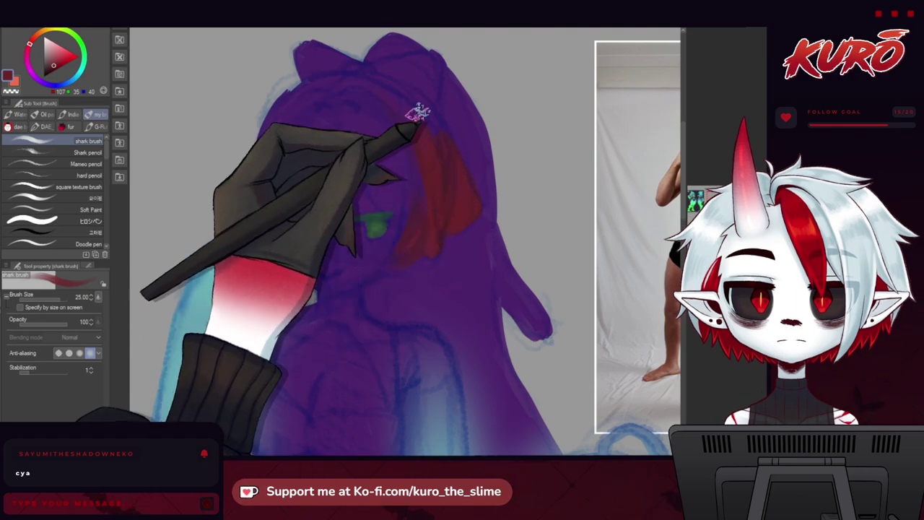
pyautogui.moveTo(254, 226)
pyautogui.mouseDown()
pyautogui.moveTo(281, 258)
pyautogui.moveTo(244, 217)
pyautogui.moveTo(241, 224)
pyautogui.moveTo(263, 226)
pyautogui.moveTo(263, 194)
pyautogui.moveTo(304, 160)
pyautogui.mouseUp()
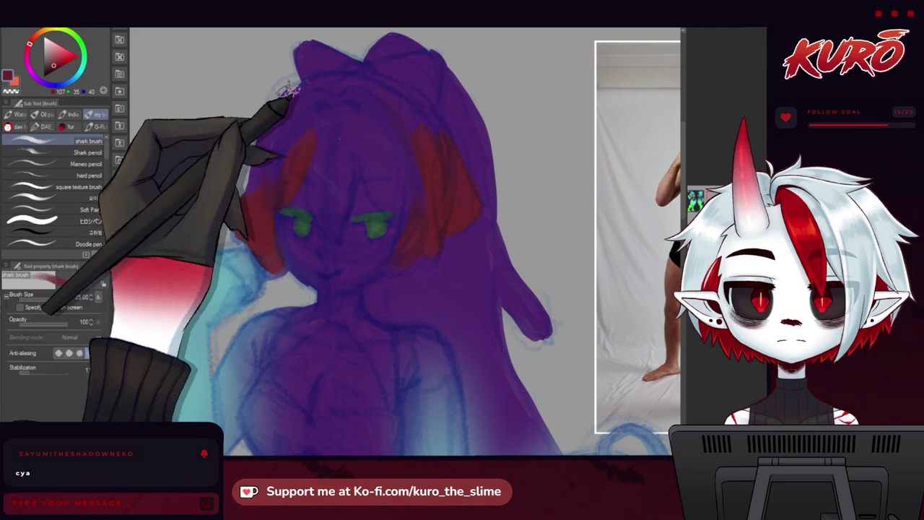
# Step: Undo the dark red strokes on the hair and set the brush colour back to purple
pyautogui.hotkey('ctrl', 'z')
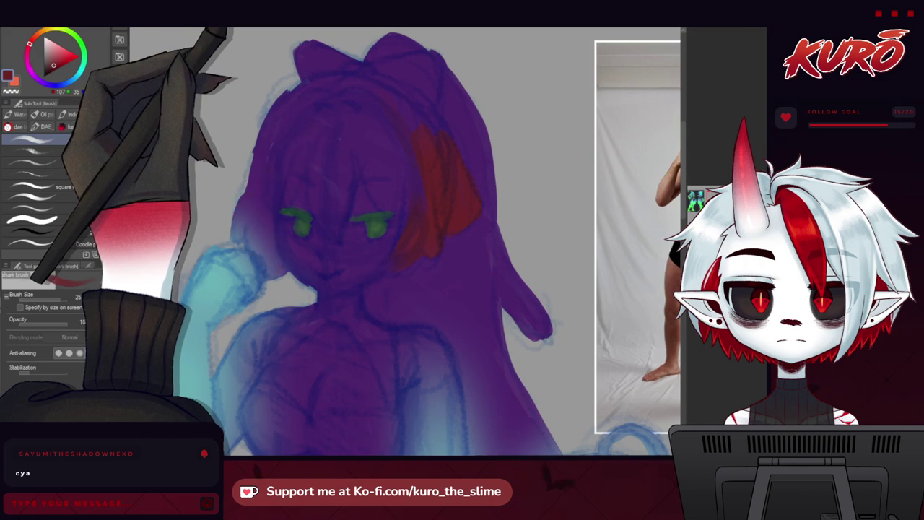
pyautogui.hotkey('ctrl', 'z')
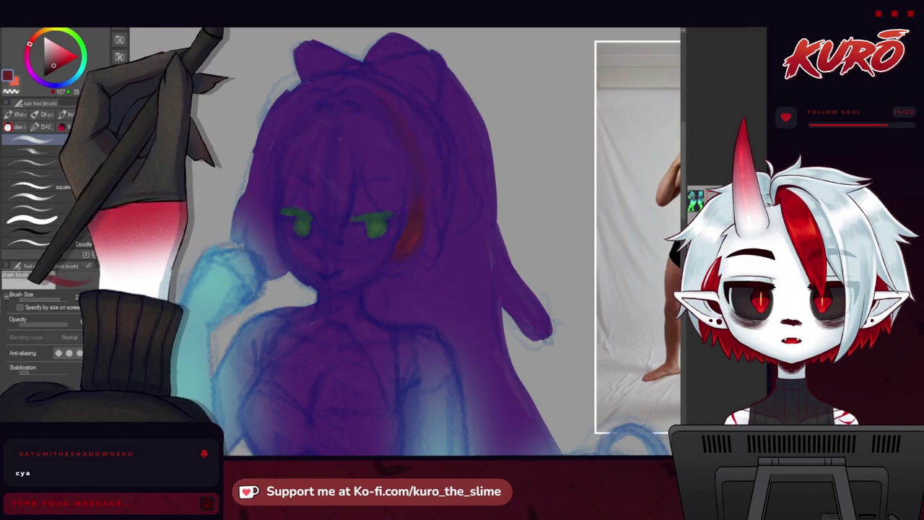
pyautogui.hotkey('ctrl', 'z')
pyautogui.click(39, 80)
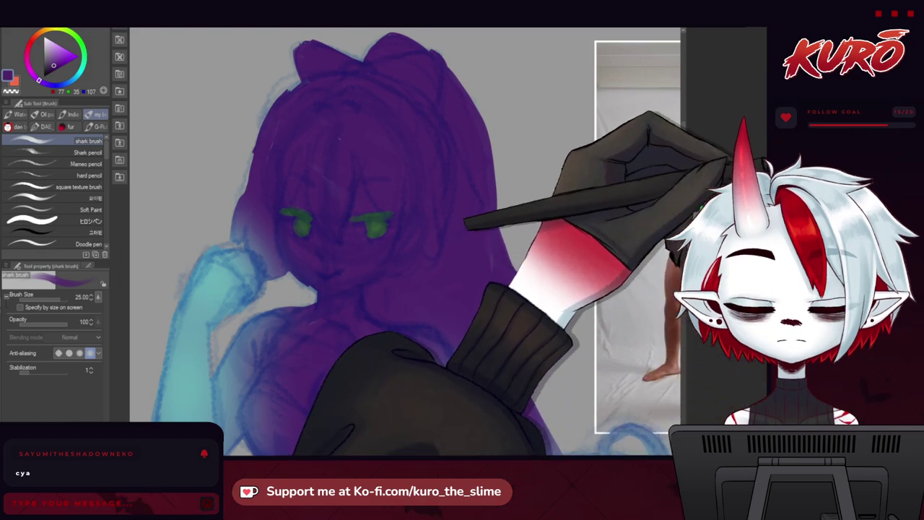
# Step: Set the brush colour to wine red (RGB 107, 35, 66) and paint the side hair next to the raised fist and the adjoining fringe
pyautogui.click(29, 49)
pyautogui.moveTo(29, 47); pyautogui.dragTo(30, 43)
pyautogui.click(27, 51)
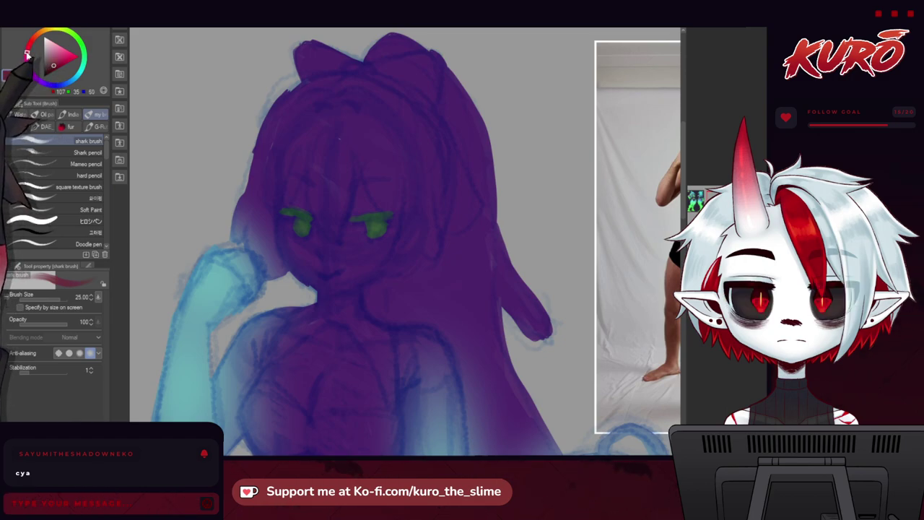
pyautogui.moveTo(16, 52)
pyautogui.mouseDown()
pyautogui.moveTo(5, 58)
pyautogui.moveTo(26, 57)
pyautogui.mouseUp()
pyautogui.click(26, 57)
pyautogui.moveTo(248, 222); pyautogui.dragTo(245, 213)
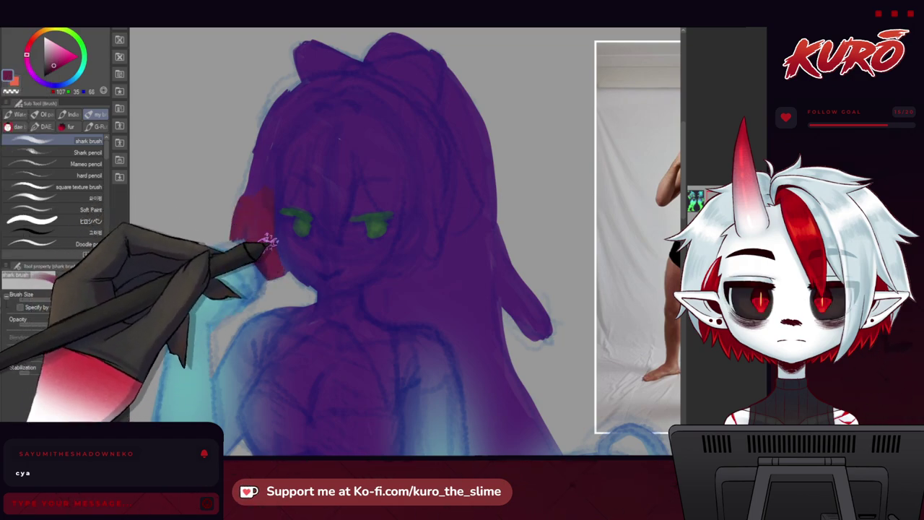
pyautogui.moveTo(255, 188); pyautogui.dragTo(291, 98)
pyautogui.moveTo(307, 147)
pyautogui.mouseDown()
pyautogui.moveTo(281, 197)
pyautogui.moveTo(299, 135)
pyautogui.moveTo(294, 124)
pyautogui.moveTo(283, 170)
pyautogui.moveTo(264, 172)
pyautogui.moveTo(311, 149)
pyautogui.mouseUp()
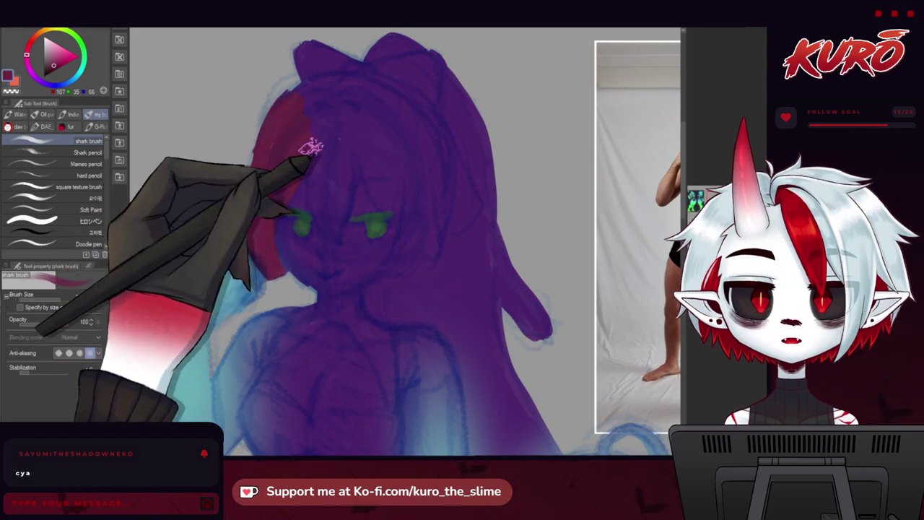
pyautogui.moveTo(321, 201)
pyautogui.mouseDown()
pyautogui.moveTo(336, 235)
pyautogui.moveTo(346, 181)
pyautogui.moveTo(326, 208)
pyautogui.moveTo(322, 166)
pyautogui.mouseUp()
# Step: Reduce the brush size to 15 and paint wine red along the top of the head and down the far side of the face
pyautogui.press('[')
pyautogui.press('[')
pyautogui.press('[')
pyautogui.moveTo(306, 95)
pyautogui.mouseDown()
pyautogui.moveTo(352, 67)
pyautogui.moveTo(297, 101)
pyautogui.moveTo(321, 75)
pyautogui.moveTo(328, 107)
pyautogui.moveTo(294, 118)
pyautogui.moveTo(292, 94)
pyautogui.moveTo(296, 138)
pyautogui.moveTo(321, 153)
pyautogui.moveTo(266, 105)
pyautogui.moveTo(302, 100)
pyautogui.moveTo(366, 124)
pyautogui.moveTo(316, 89)
pyautogui.moveTo(319, 102)
pyautogui.moveTo(371, 122)
pyautogui.moveTo(392, 171)
pyautogui.mouseUp()
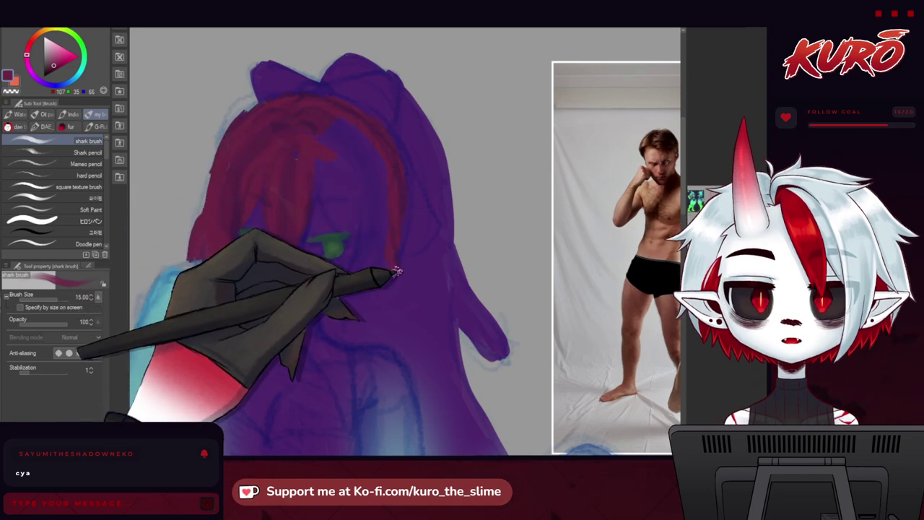
# Step: Enlarge the brush to 20 and fill the remaining crown, fringe and hair beside the neck with wine red
pyautogui.press(']')
pyautogui.press(']')
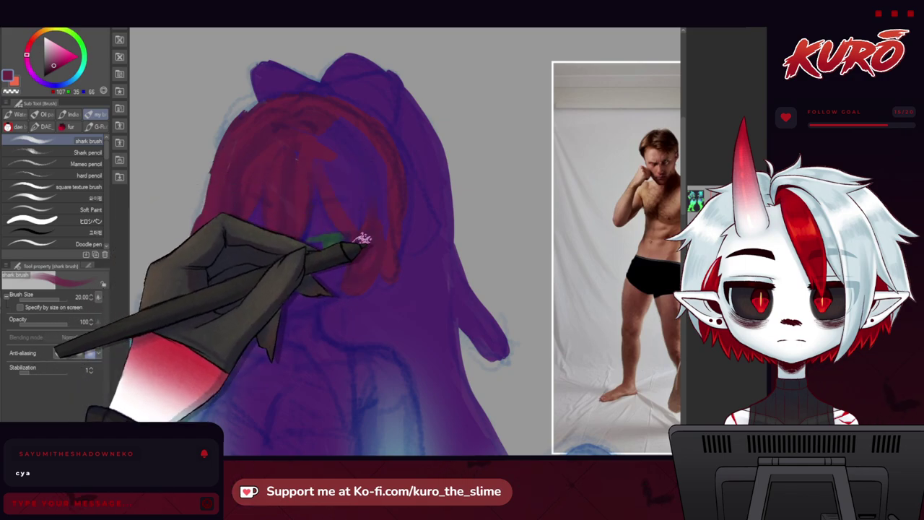
pyautogui.moveTo(333, 131); pyautogui.dragTo(383, 157)
pyautogui.moveTo(377, 70)
pyautogui.mouseDown()
pyautogui.moveTo(357, 62)
pyautogui.moveTo(323, 75)
pyautogui.mouseUp()
pyautogui.moveTo(231, 174); pyautogui.dragTo(204, 104)
pyautogui.moveTo(312, 249)
pyautogui.mouseDown()
pyautogui.moveTo(345, 216)
pyautogui.moveTo(330, 228)
pyautogui.moveTo(330, 260)
pyautogui.mouseUp()
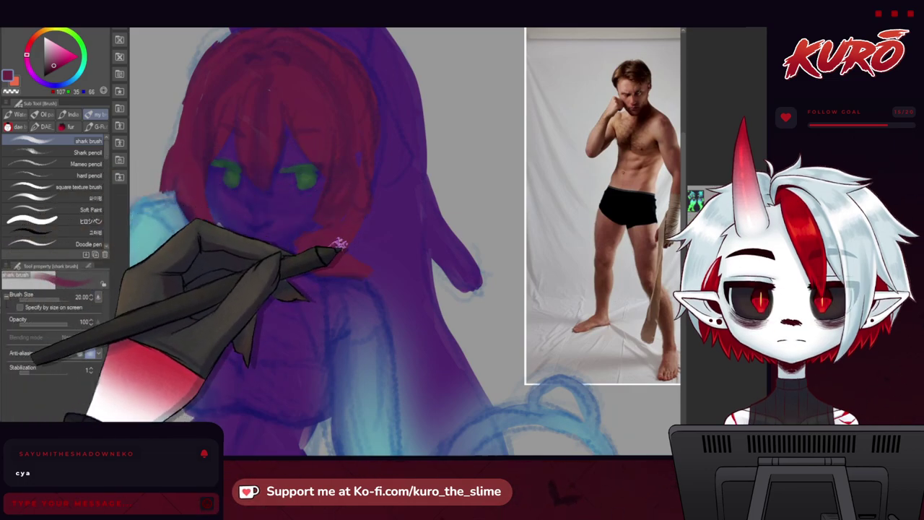
# Step: Paint the ponytail and the long hair behind the shoulder and arm wine red, continuing below the tail with the brush at 30
pyautogui.scroll(3, 393, 149)
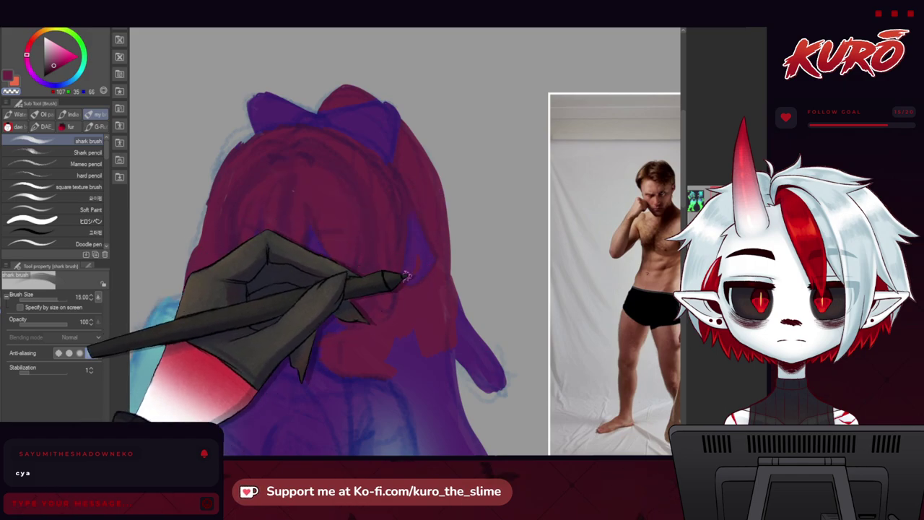
pyautogui.moveTo(445, 300); pyautogui.dragTo(384, 186)
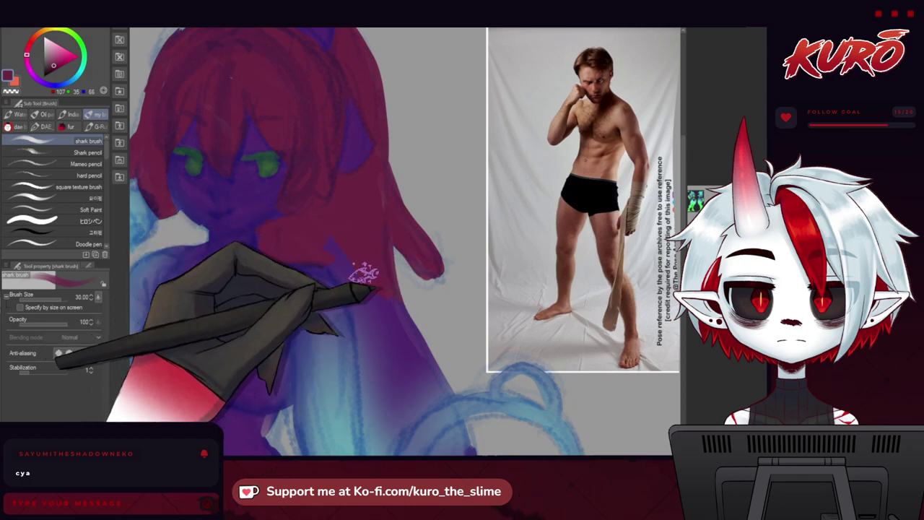
pyautogui.moveTo(375, 360)
pyautogui.mouseDown()
pyautogui.moveTo(376, 390)
pyautogui.moveTo(365, 272)
pyautogui.mouseUp()
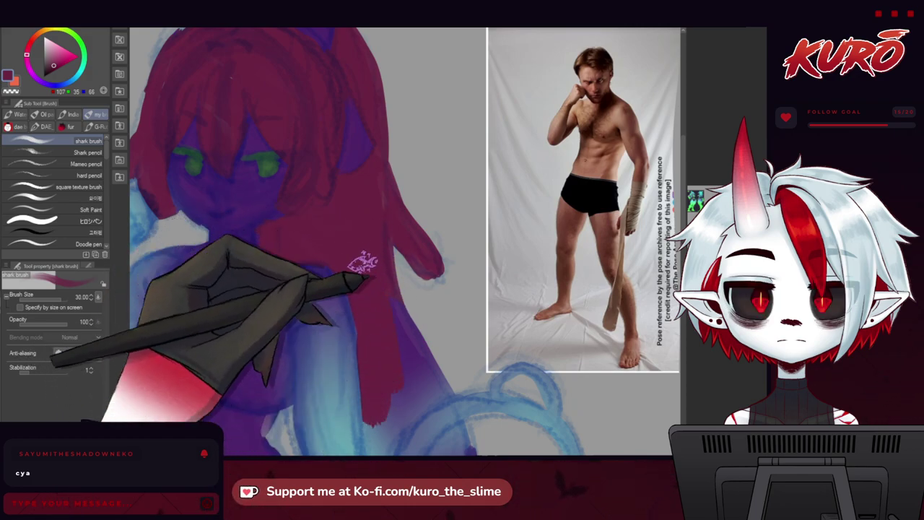
pyautogui.scroll(-3, 368, 307)
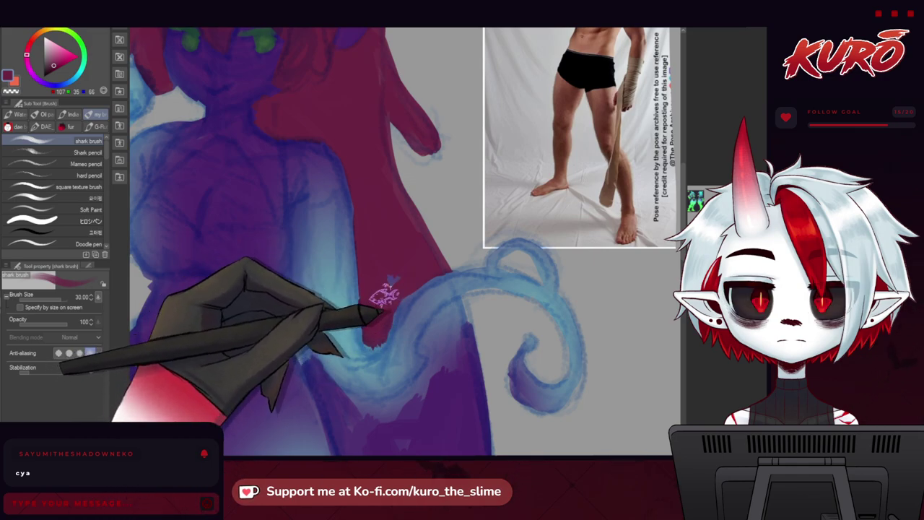
pyautogui.scroll(-3, 381, 282)
pyautogui.moveTo(397, 196)
pyautogui.mouseDown()
pyautogui.moveTo(449, 217)
pyautogui.moveTo(459, 203)
pyautogui.moveTo(446, 211)
pyautogui.moveTo(401, 309)
pyautogui.moveTo(466, 230)
pyautogui.mouseUp()
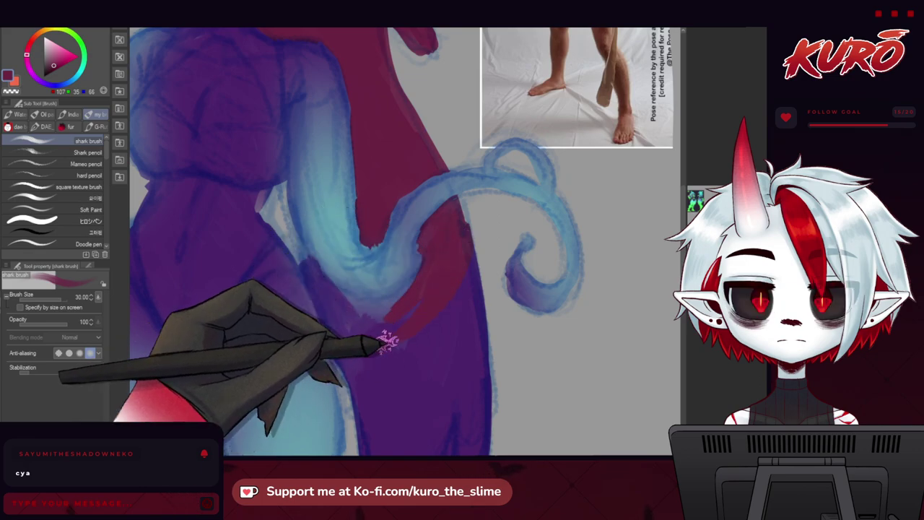
# Step: Paint the gap beside the hip wine red at brush size 20, and fill the lower hair down to its tips at size 40
pyautogui.press('[')
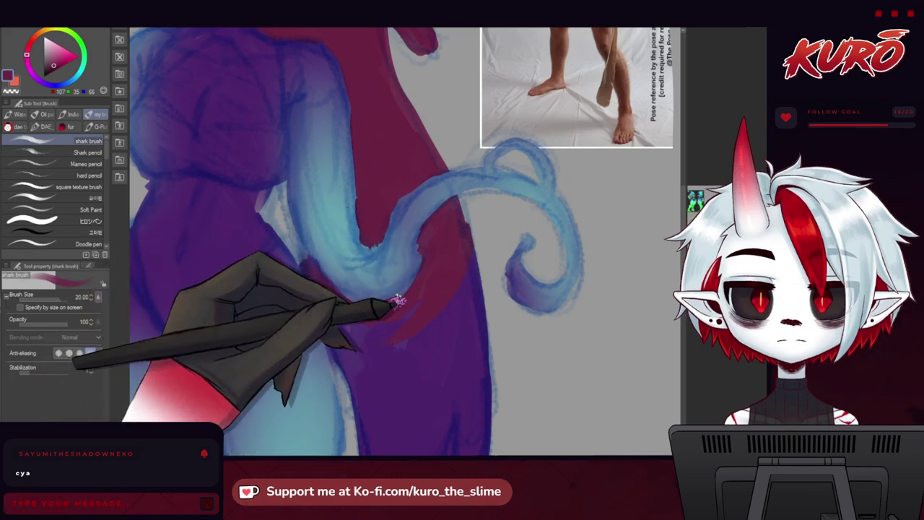
pyautogui.moveTo(346, 362); pyautogui.dragTo(314, 246)
pyautogui.press(']')
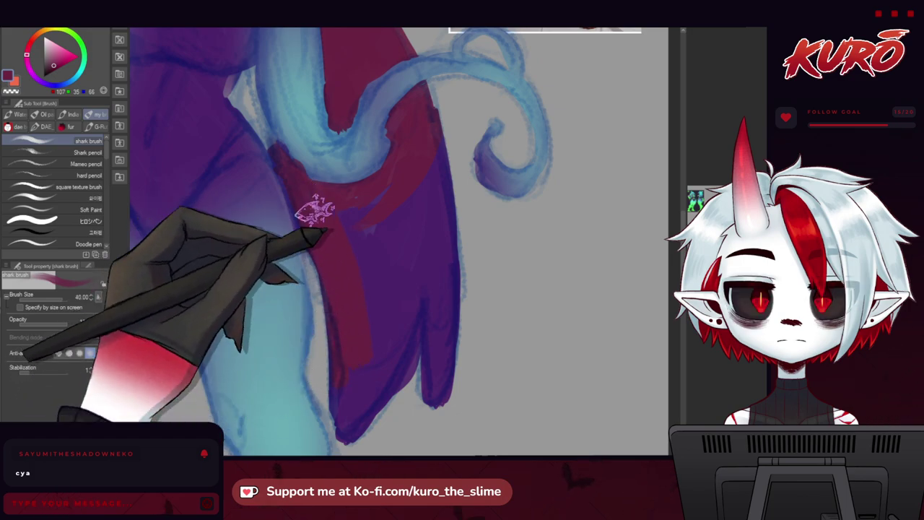
pyautogui.moveTo(374, 196)
pyautogui.mouseDown()
pyautogui.moveTo(437, 165)
pyautogui.moveTo(440, 361)
pyautogui.moveTo(444, 224)
pyautogui.moveTo(404, 404)
pyautogui.moveTo(381, 426)
pyautogui.mouseUp()
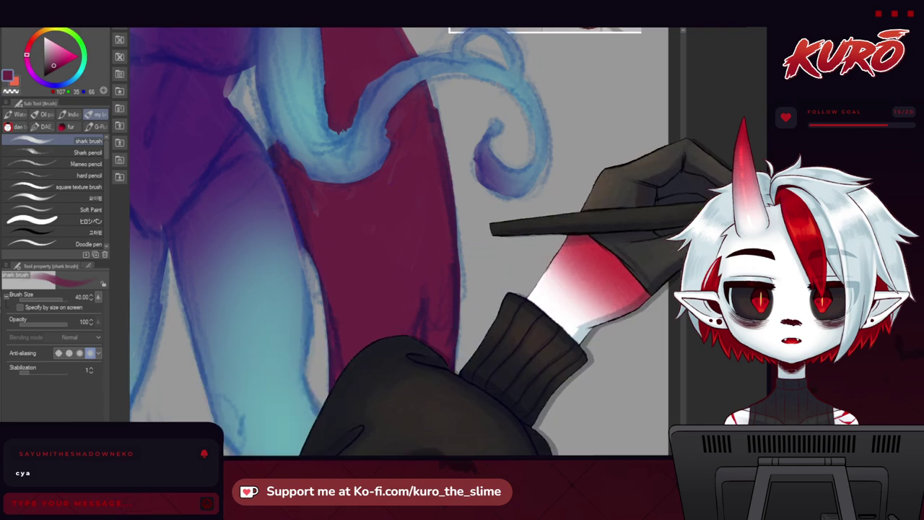
# Step: Sample the light blue of the leg (RGB 104, 172, 180) and repaint the curled tip of the tail with it
pyautogui.keyDown('alt'); pyautogui.click(290, 433); pyautogui.keyUp('alt')
pyautogui.moveTo(486, 165)
pyautogui.mouseDown()
pyautogui.moveTo(510, 208)
pyautogui.moveTo(540, 189)
pyautogui.moveTo(537, 114)
pyautogui.moveTo(479, 139)
pyautogui.mouseUp()
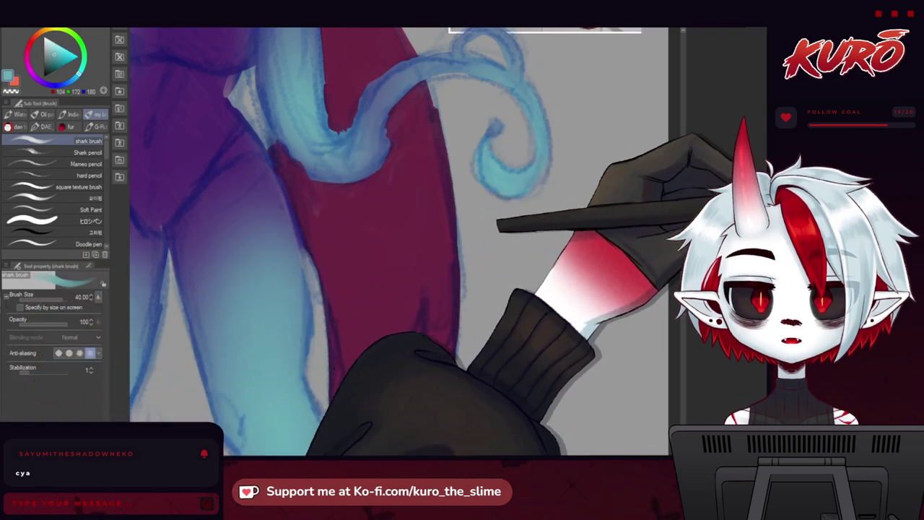
pyautogui.hotkey('ctrl', '-')
pyautogui.hotkey('ctrl', '-')
pyautogui.hotkey('ctrl', '-')
pyautogui.moveTo(263, 210); pyautogui.dragTo(283, 237)
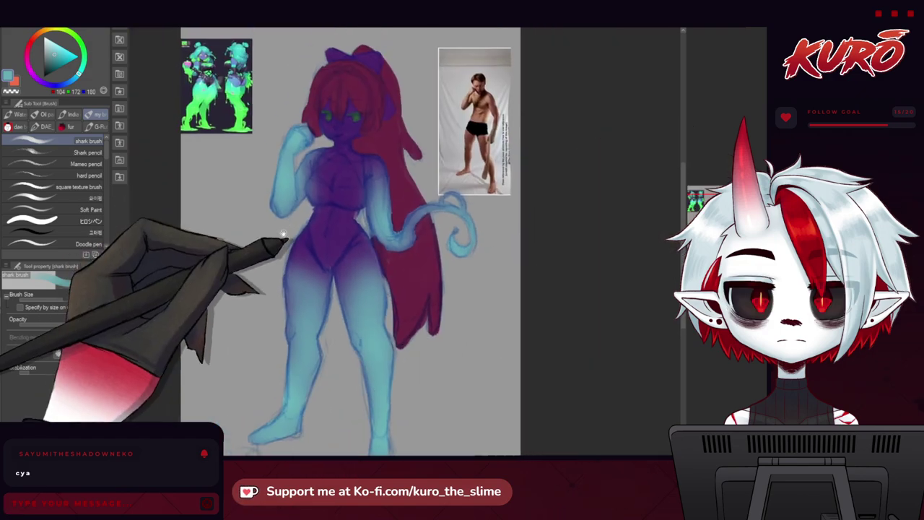
pyautogui.moveTo(268, 145); pyautogui.dragTo(268, 153)
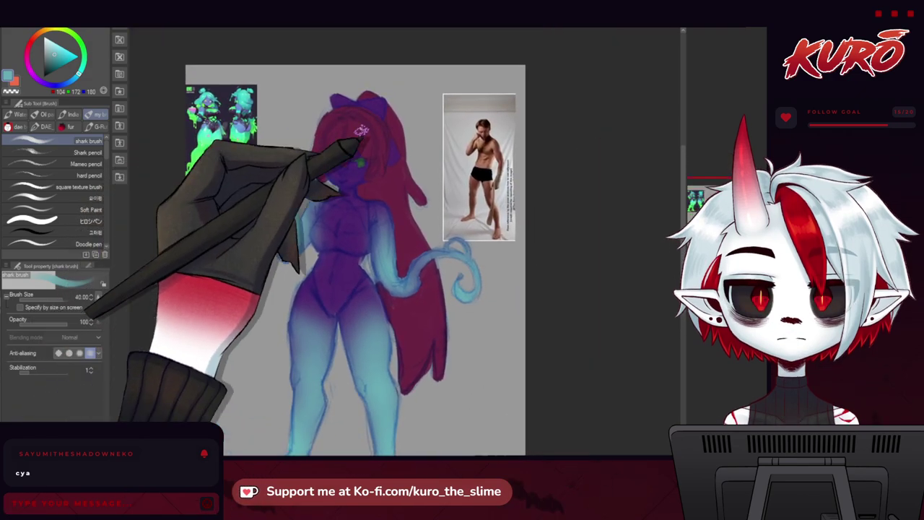
pyautogui.hotkey('ctrl', '+')
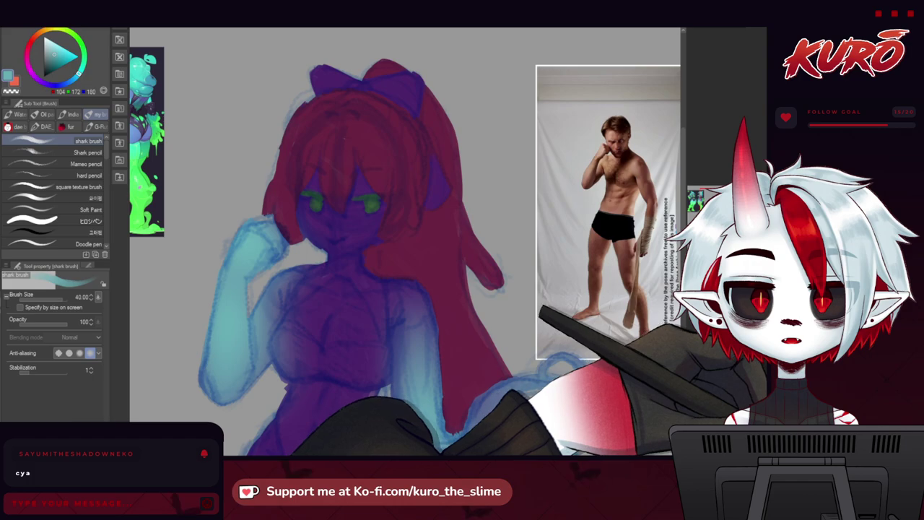
# Step: Sample the dark suit colour from the slime reference image and shift its hue to a muted purple (RGB 100, 80, 113)
pyautogui.click(53, 85)
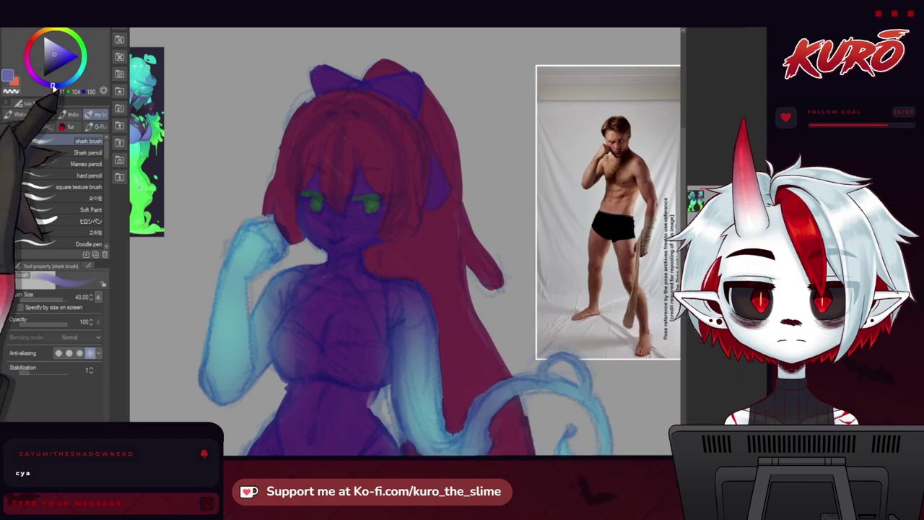
pyautogui.moveTo(264, 134); pyautogui.dragTo(435, 240)
pyautogui.scroll(3, 235, 220)
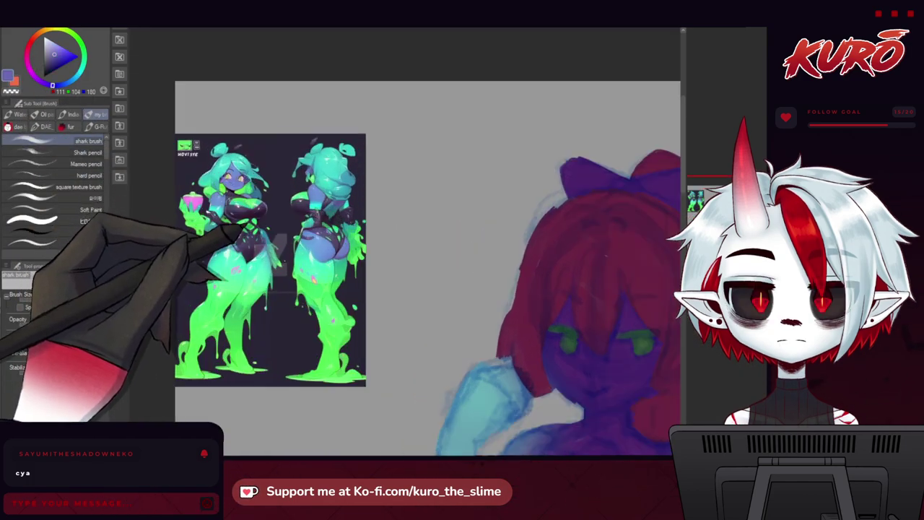
pyautogui.scroll(-1, 219, 199)
pyautogui.scroll(1, 183, 177)
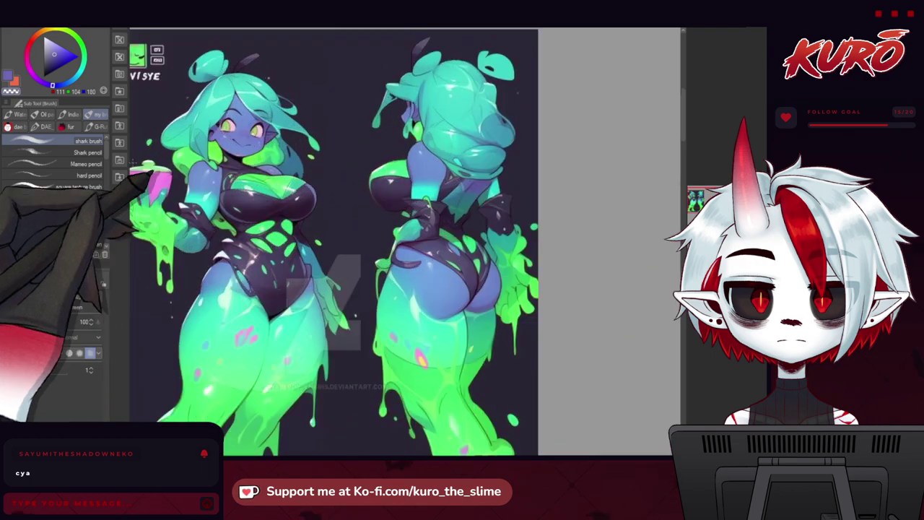
pyautogui.keyDown('alt'); pyautogui.click(247, 206); pyautogui.keyUp('alt')
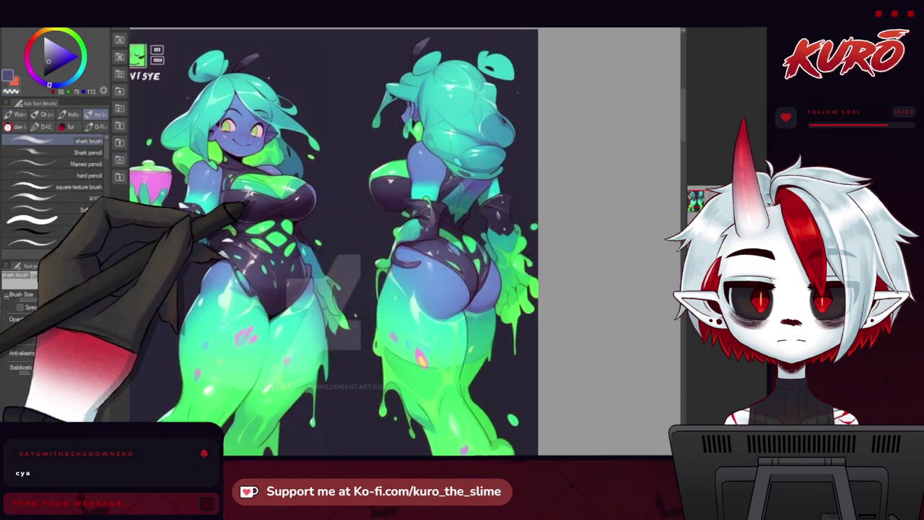
pyautogui.scroll(-5, 238, 208)
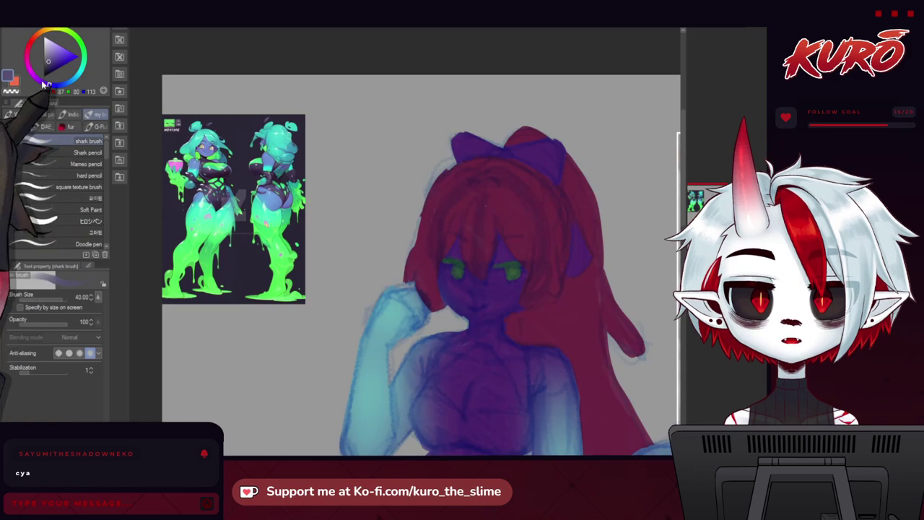
pyautogui.click(40, 81)
pyautogui.moveTo(38, 85); pyautogui.dragTo(39, 86)
# Step: Reduce the brush size to 20 and fill the bodysuit's collar, straps, bust and torso with the muted purple, leaving the chest opening uncovered
pyautogui.moveTo(455, 250); pyautogui.dragTo(384, 183)
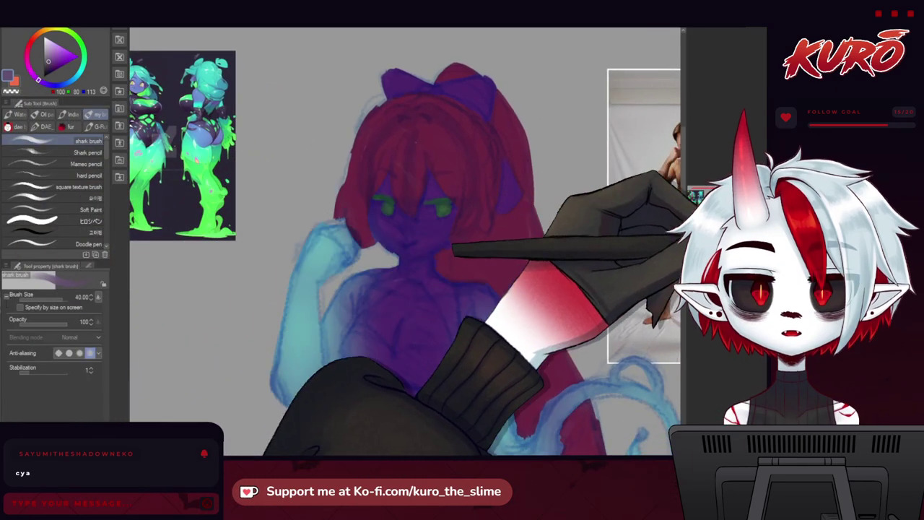
pyautogui.moveTo(344, 310); pyautogui.dragTo(331, 210)
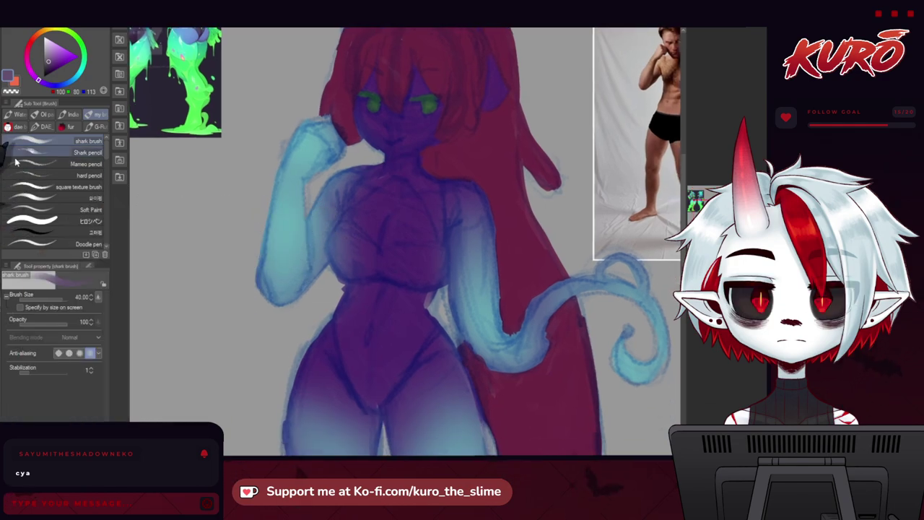
pyautogui.scroll(1, 415, 169)
pyautogui.press('[')
pyautogui.press('[')
pyautogui.moveTo(421, 168)
pyautogui.mouseDown()
pyautogui.moveTo(441, 199)
pyautogui.moveTo(463, 238)
pyautogui.mouseUp()
pyautogui.moveTo(439, 185); pyautogui.dragTo(466, 245)
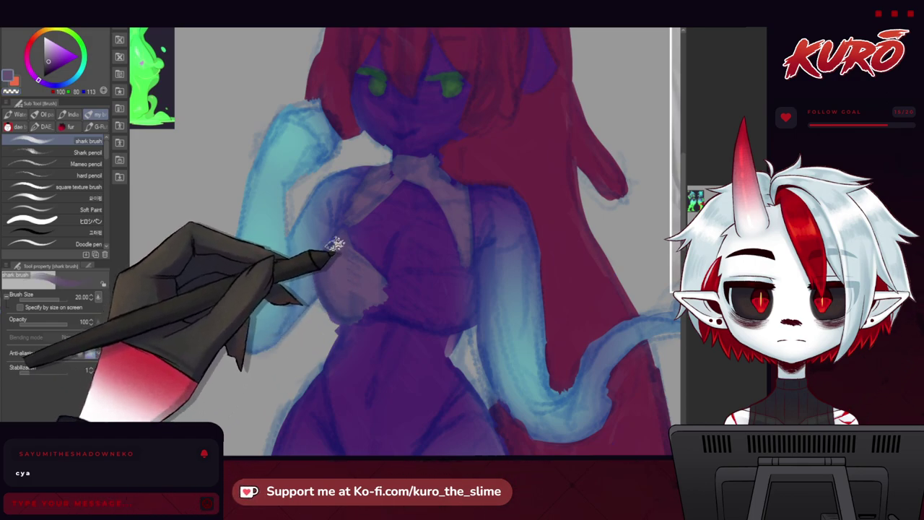
pyautogui.moveTo(396, 280)
pyautogui.mouseDown()
pyautogui.moveTo(471, 281)
pyautogui.moveTo(456, 320)
pyautogui.moveTo(368, 298)
pyautogui.moveTo(372, 307)
pyautogui.moveTo(351, 310)
pyautogui.moveTo(409, 304)
pyautogui.moveTo(408, 288)
pyautogui.moveTo(442, 286)
pyautogui.moveTo(463, 293)
pyautogui.moveTo(337, 323)
pyautogui.moveTo(295, 218)
pyautogui.mouseUp()
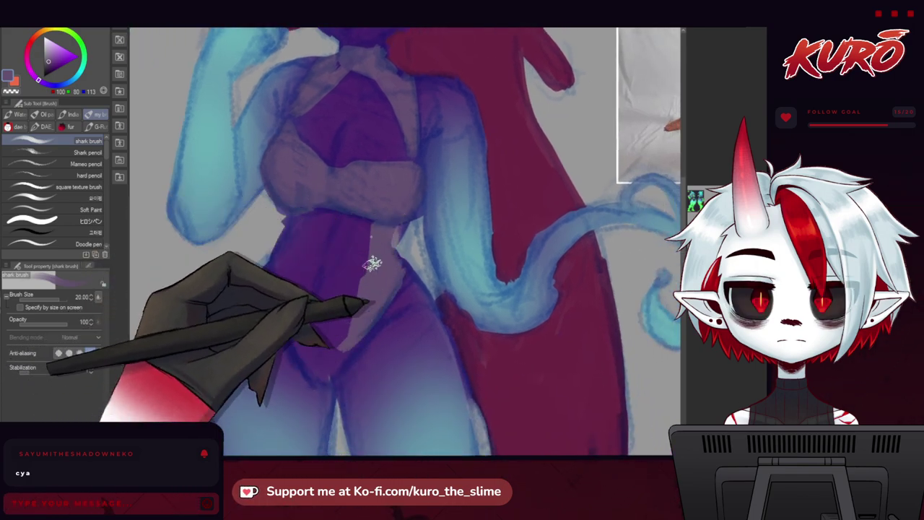
pyautogui.moveTo(307, 291); pyautogui.dragTo(300, 339)
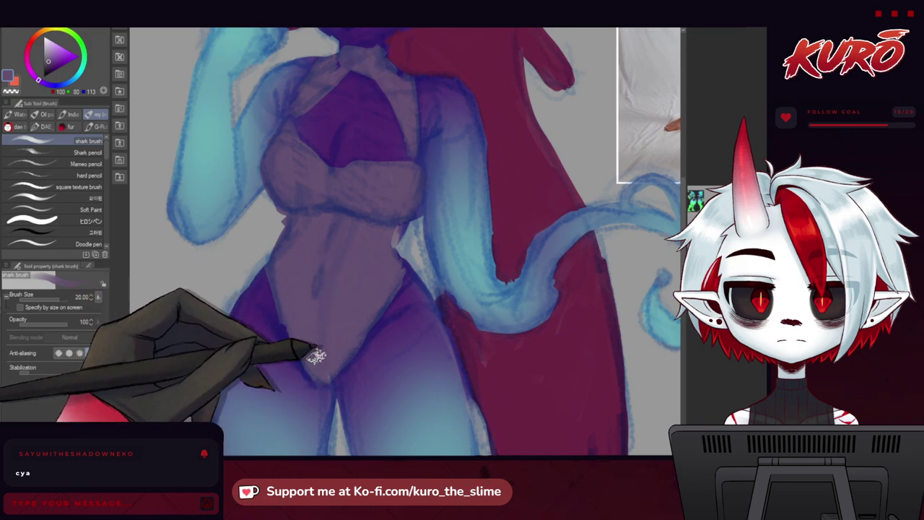
# Step: Sample a darker purple (RGB 79, 63, 93) from the reference suit, recolour the bodysuit with it and tidy its edges at brush size 15
pyautogui.moveTo(217, 109); pyautogui.dragTo(437, 401)
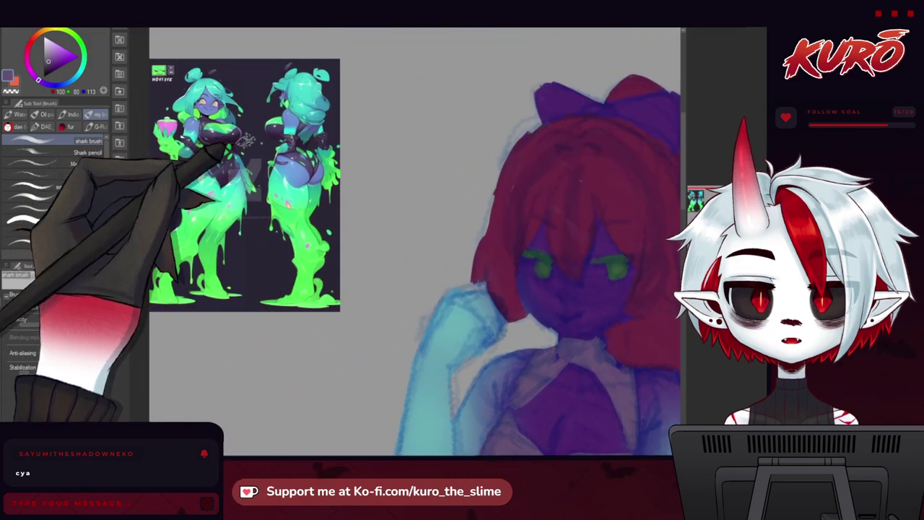
pyautogui.scroll(1, 263, 144)
pyautogui.keyDown('alt'); pyautogui.click(208, 135); pyautogui.keyUp('alt')
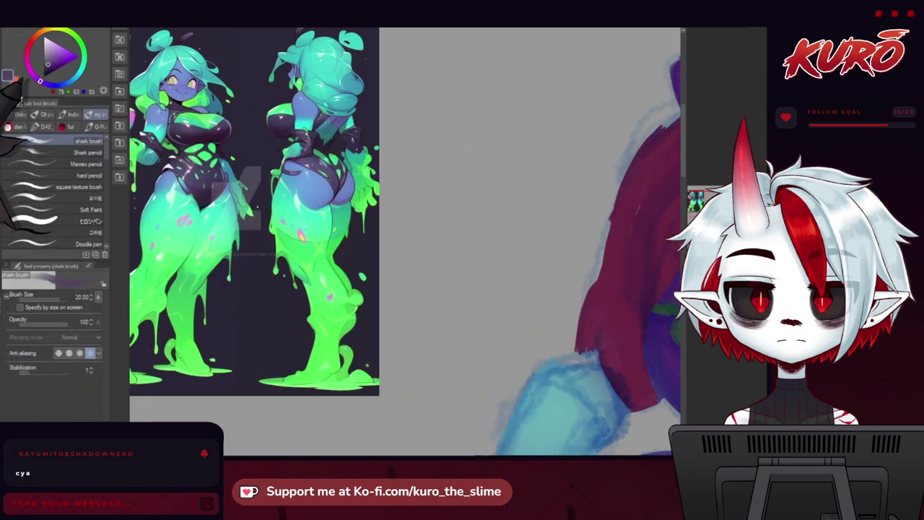
pyautogui.scroll(-3, 289, 103)
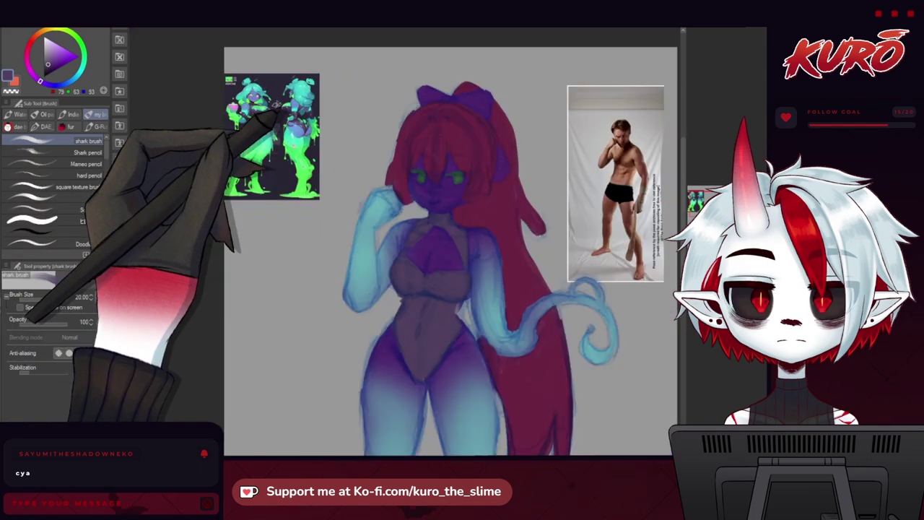
pyautogui.scroll(3, 339, 195)
pyautogui.press('[')
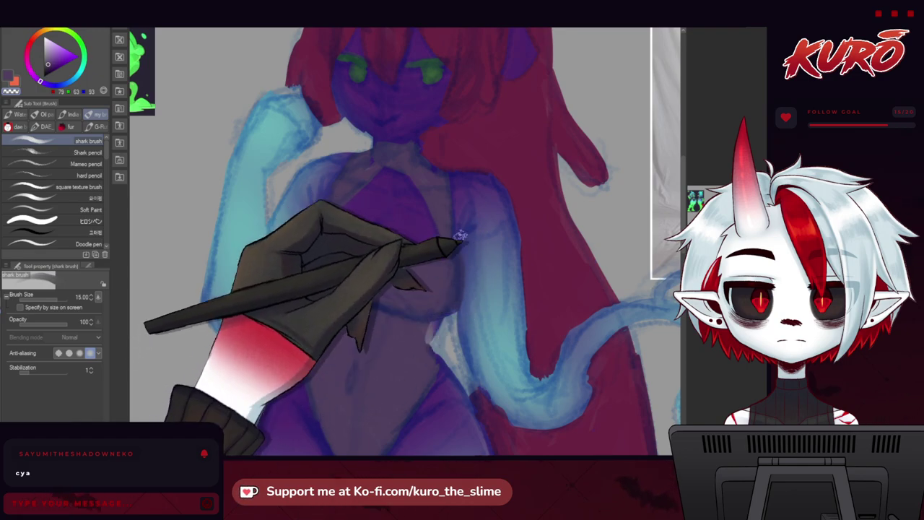
pyautogui.scroll(-1, 394, 153)
pyautogui.scroll(1, 392, 155)
pyautogui.scroll(-3, 390, 195)
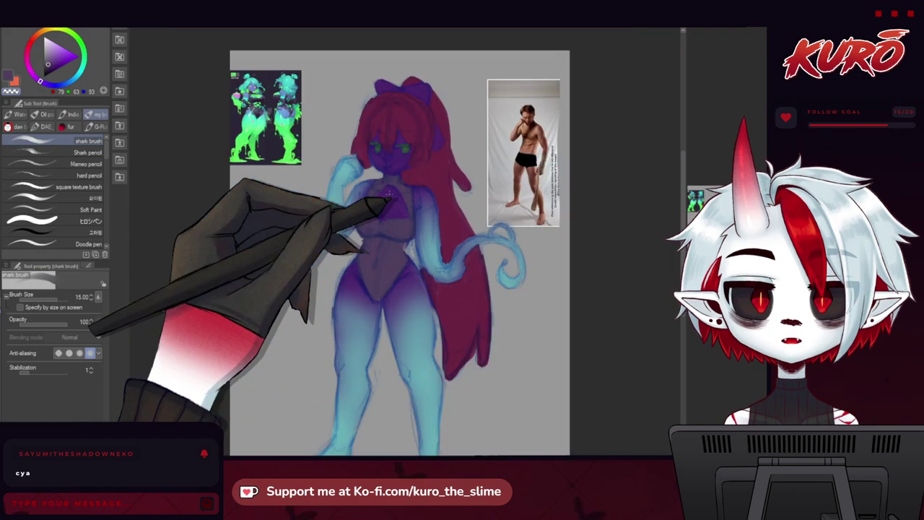
# Step: Shift the hue of the wine red hair towards magenta and check the colours on the whole figure
pyautogui.moveTo(320, 249)
pyautogui.mouseDown()
pyautogui.moveTo(301, 207)
pyautogui.moveTo(294, 218)
pyautogui.mouseUp()
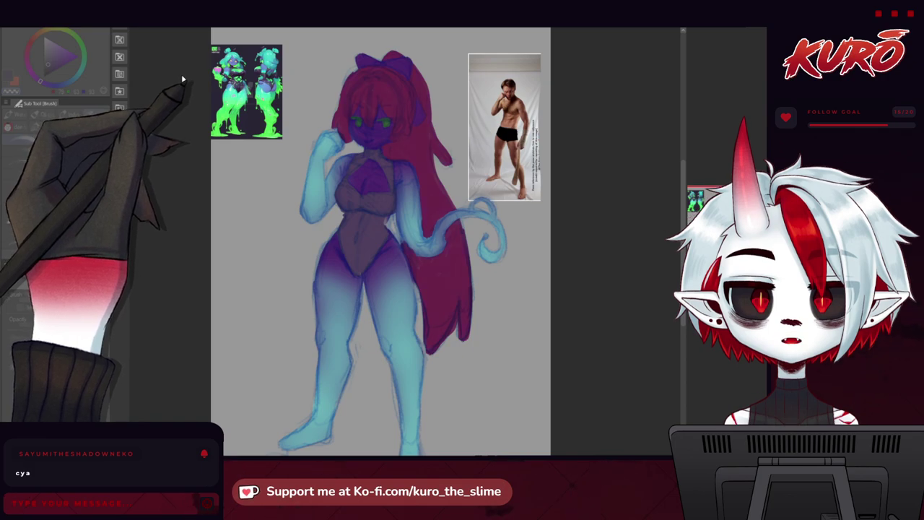
pyautogui.moveTo(175, 74)
pyautogui.mouseDown()
pyautogui.moveTo(161, 75)
pyautogui.moveTo(171, 76)
pyautogui.mouseUp()
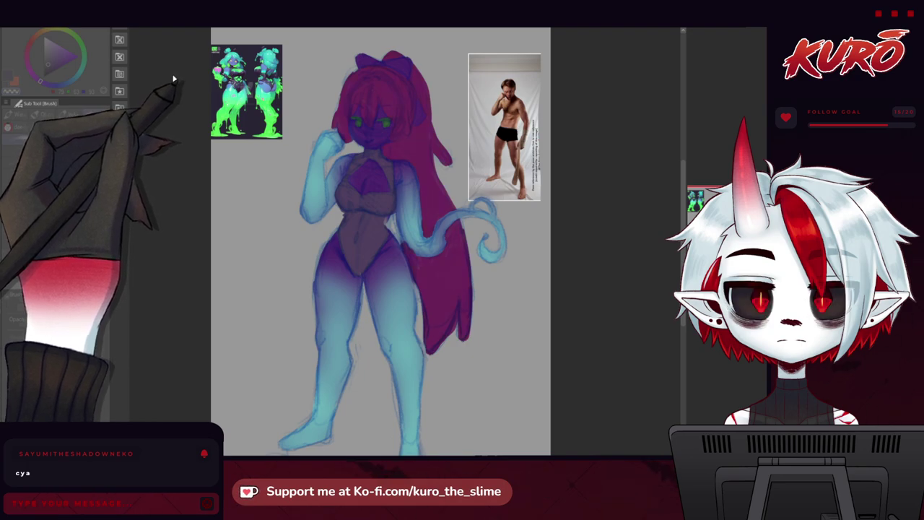
pyautogui.scroll(-6, 289, 63)
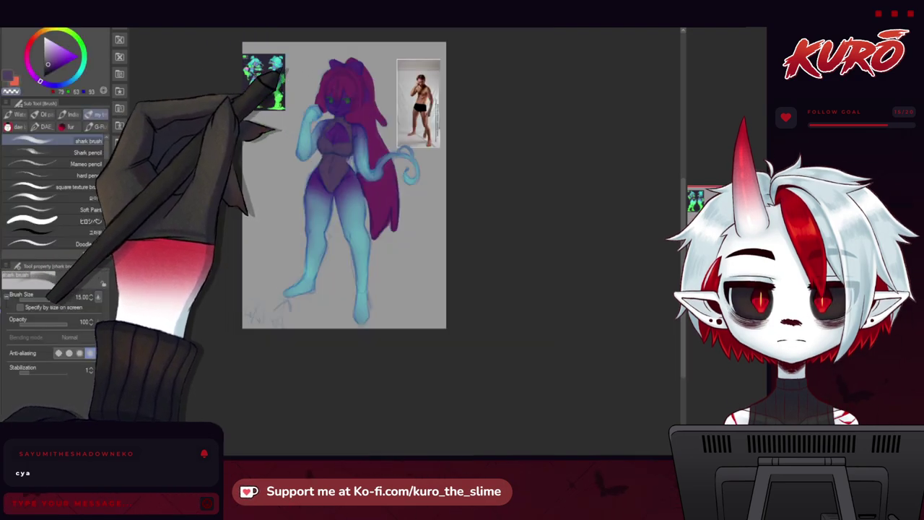
pyautogui.moveTo(271, 63); pyautogui.dragTo(294, 103)
pyautogui.scroll(3, 298, 103)
pyautogui.scroll(1, 295, 102)
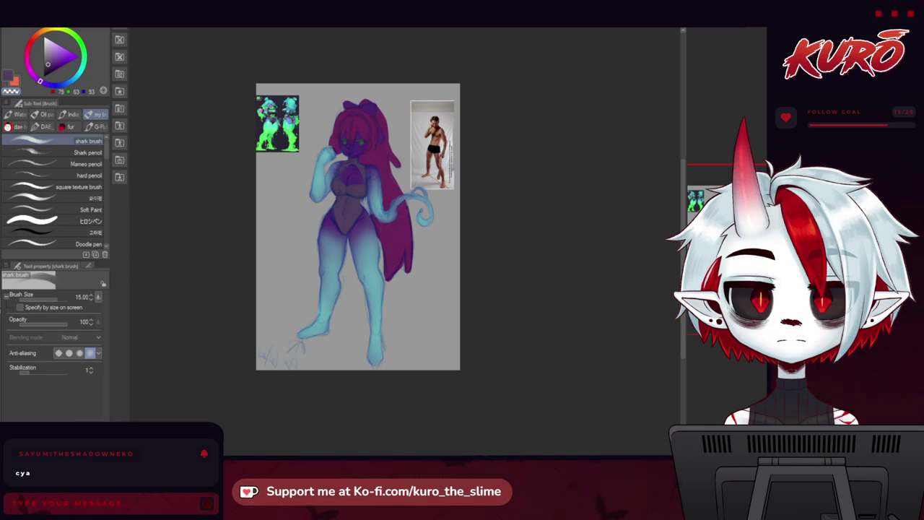
pyautogui.moveTo(428, 248); pyautogui.dragTo(443, 272)
pyautogui.scroll(4, 348, 208)
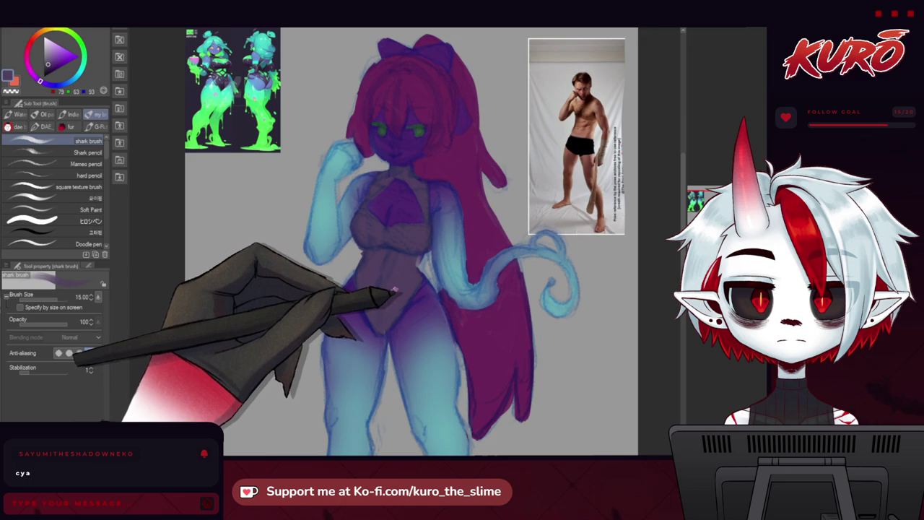
# Step: Paint the hair bow and its side loop in the bodysuit's dark greyish purple, and switch the hair back to purple
pyautogui.moveTo(403, 163); pyautogui.dragTo(394, 251)
pyautogui.moveTo(371, 130)
pyautogui.mouseDown()
pyautogui.moveTo(401, 140)
pyautogui.moveTo(366, 134)
pyautogui.mouseUp()
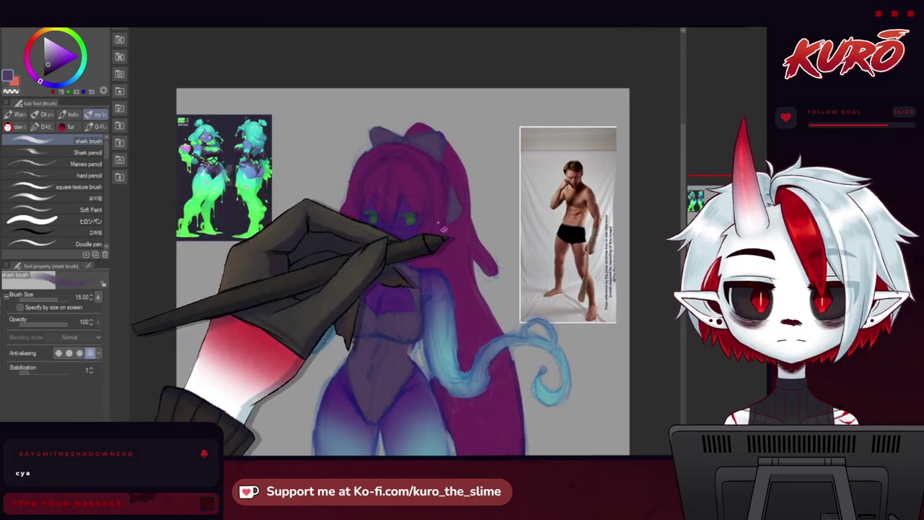
pyautogui.moveTo(260, 306); pyautogui.dragTo(252, 214)
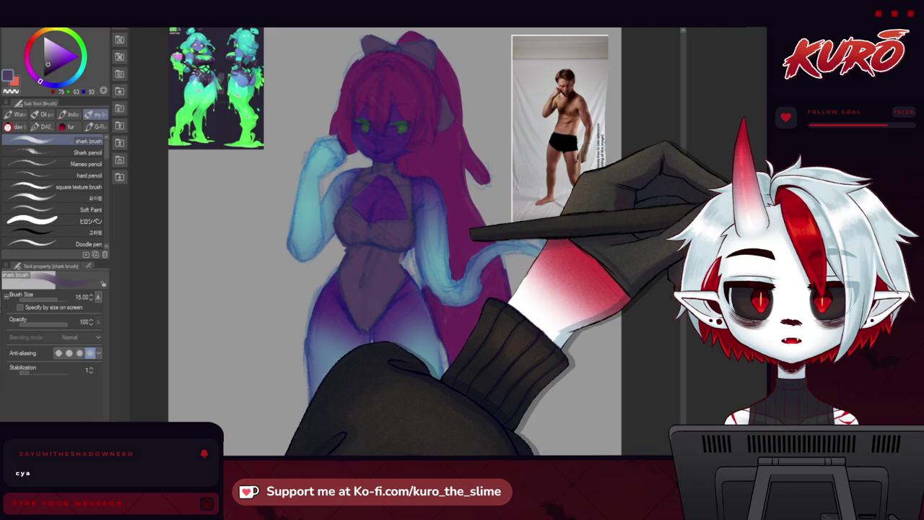
pyautogui.hotkey('ctrl', 'z')
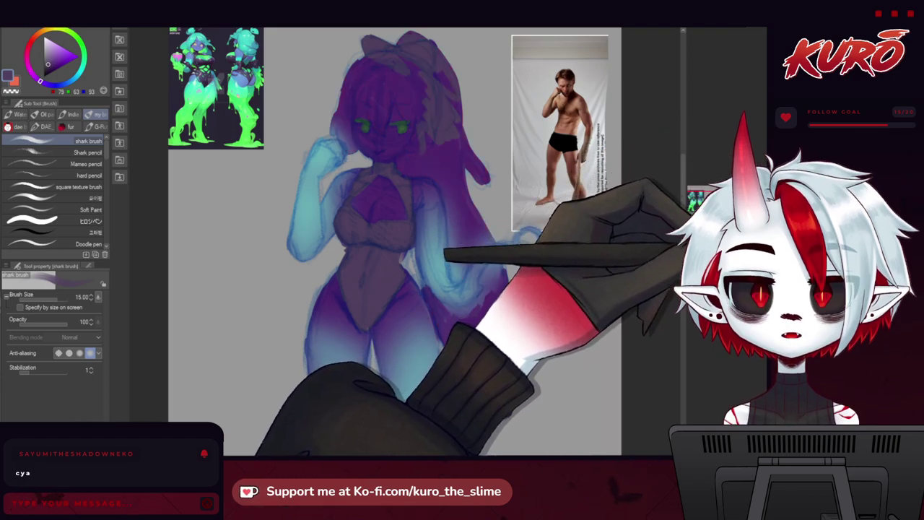
# Step: Compare the magenta and purple versions of the hair by redoing and undoing the hue shift
pyautogui.hotkey('ctrl', 'y')
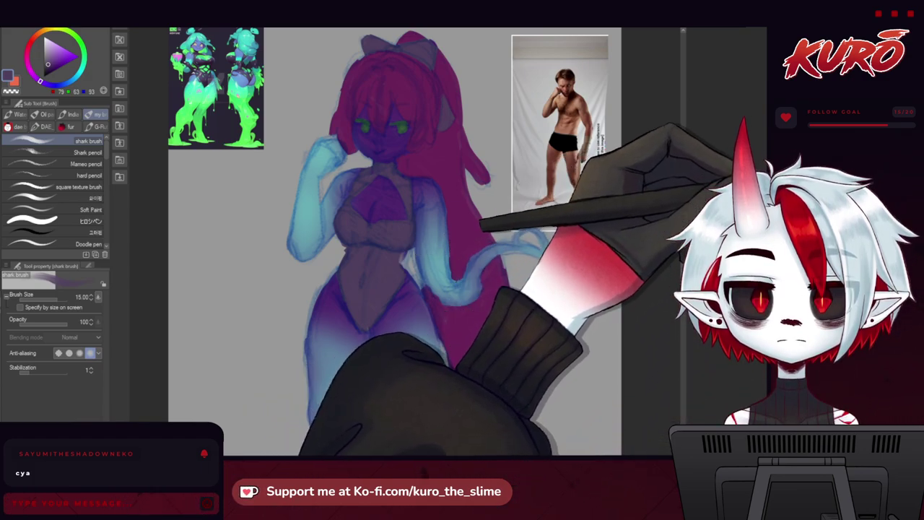
pyautogui.hotkey('ctrl', 'z')
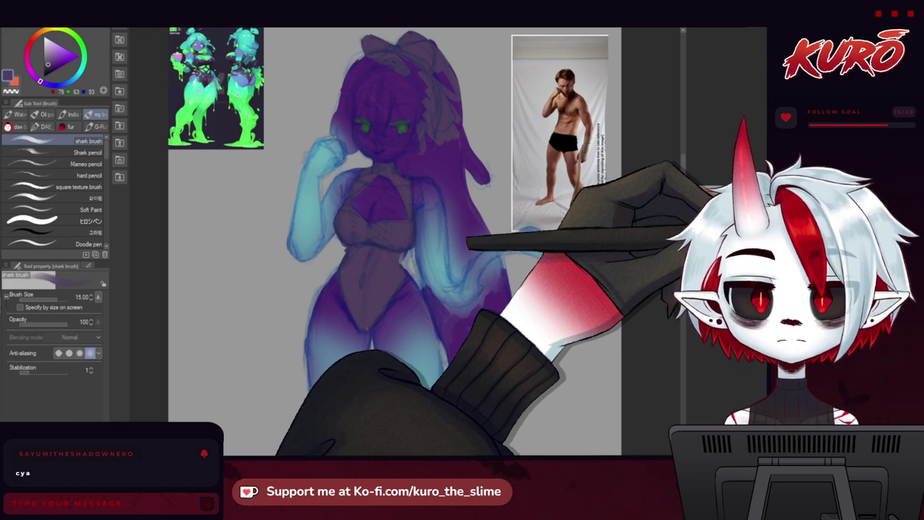
pyautogui.moveTo(392, 268); pyautogui.dragTo(430, 256)
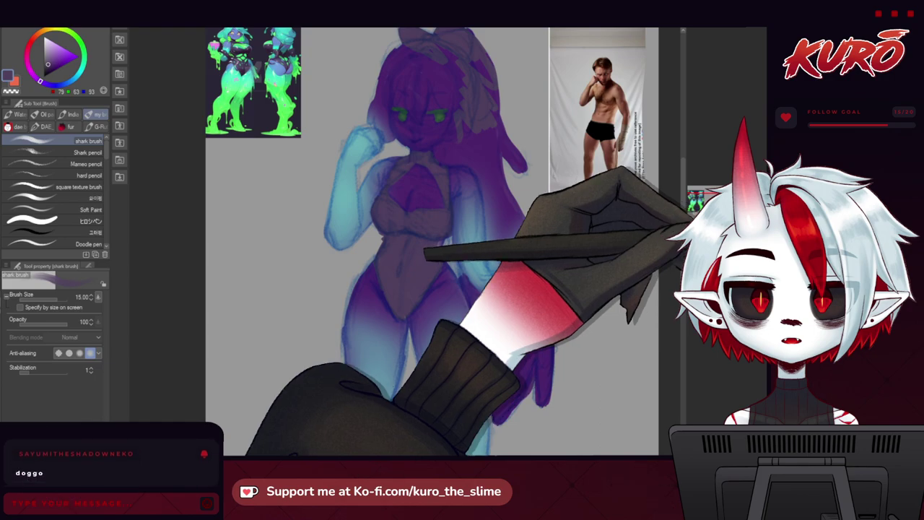
pyautogui.moveTo(495, 179); pyautogui.dragTo(464, 207)
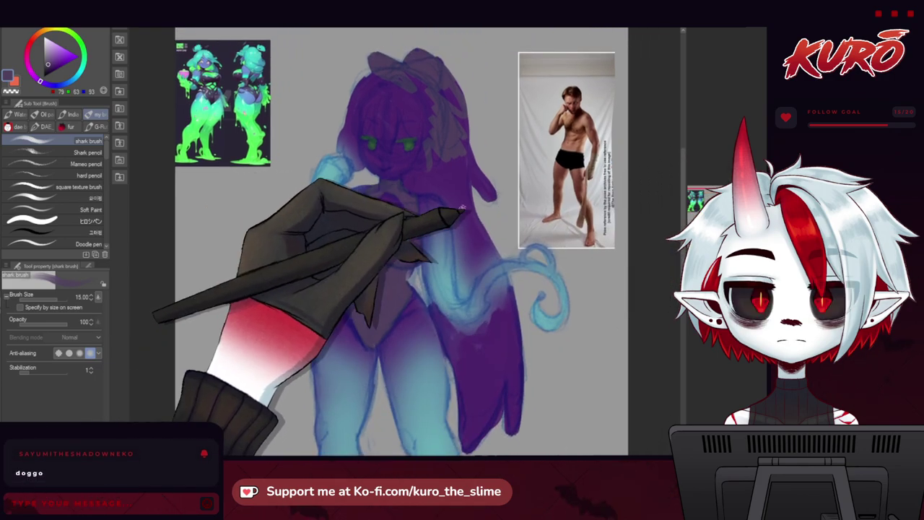
# Step: Sample the purple (RGB 77, 35, 107), select the hair layer's shape and recolour it a flat wine magenta
pyautogui.keyDown('alt'); pyautogui.click(449, 180); pyautogui.keyUp('alt')
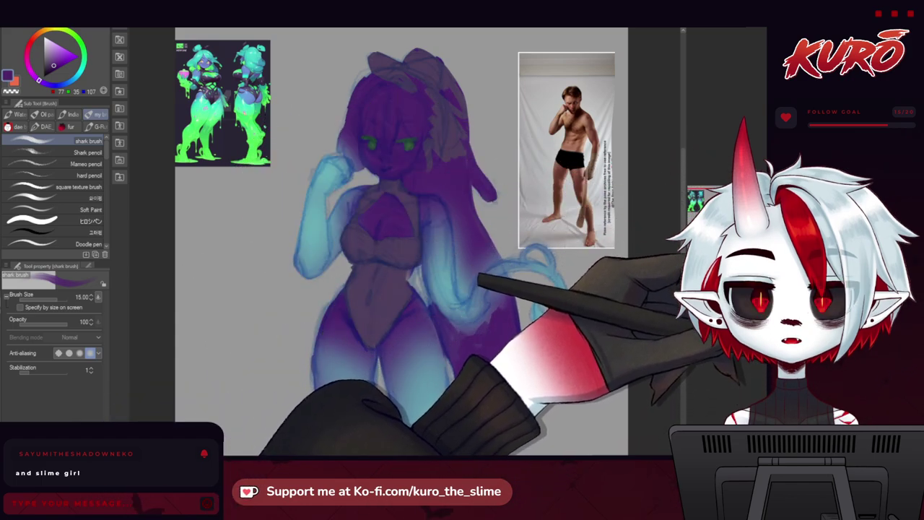
pyautogui.keyDown('ctrl'); pyautogui.click(732, 352); pyautogui.keyUp('ctrl')
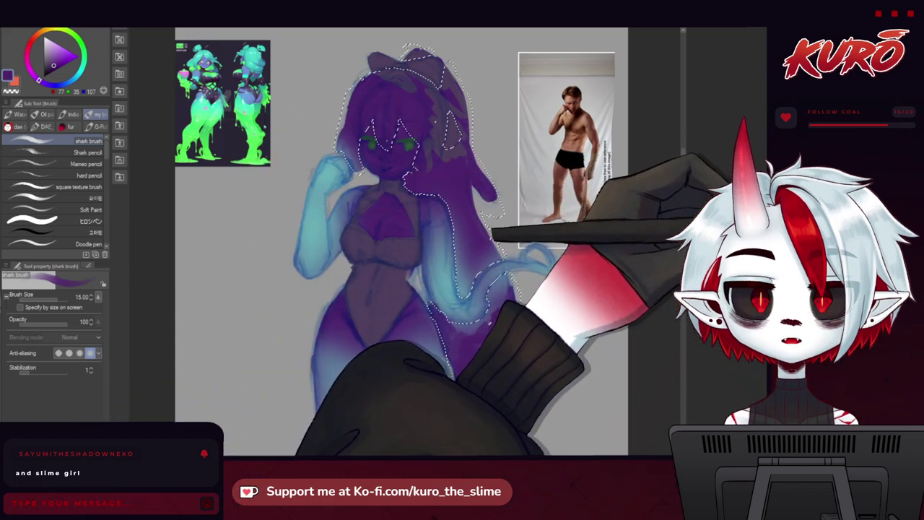
pyautogui.press('g')
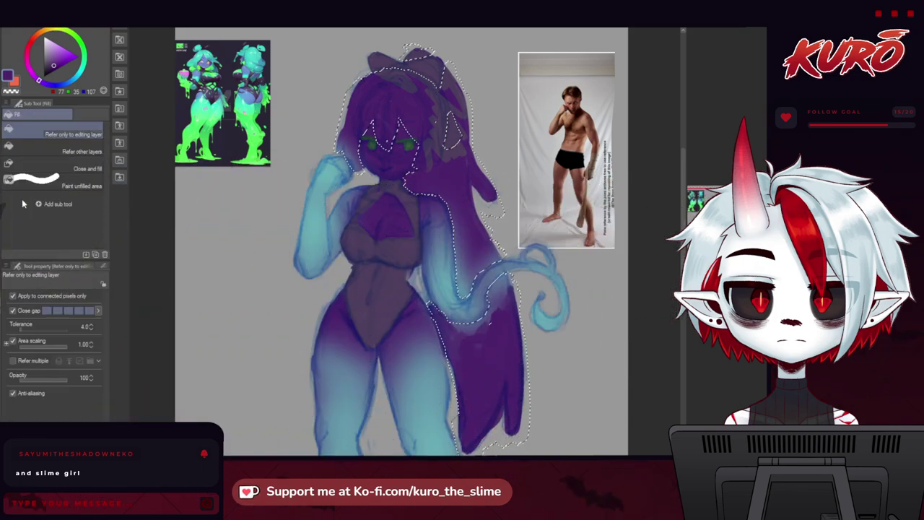
pyautogui.click(381, 122)
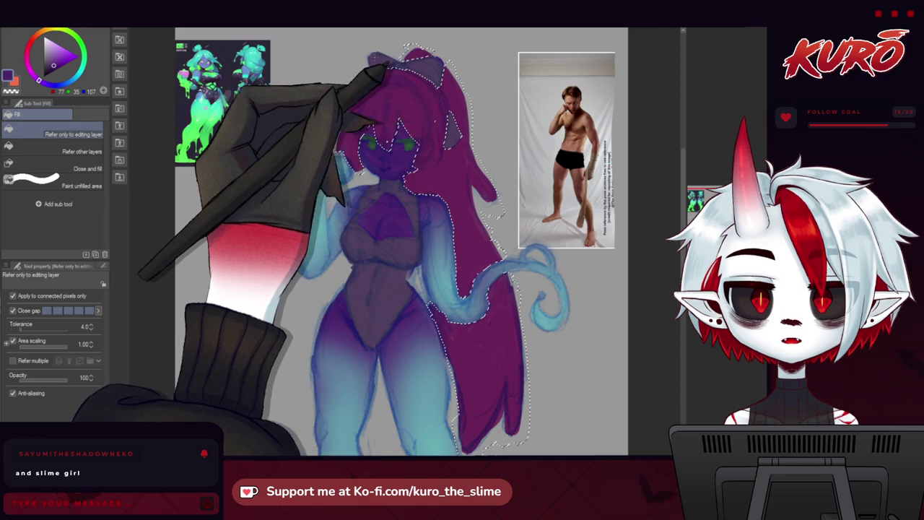
pyautogui.hotkey('ctrl', 'd')
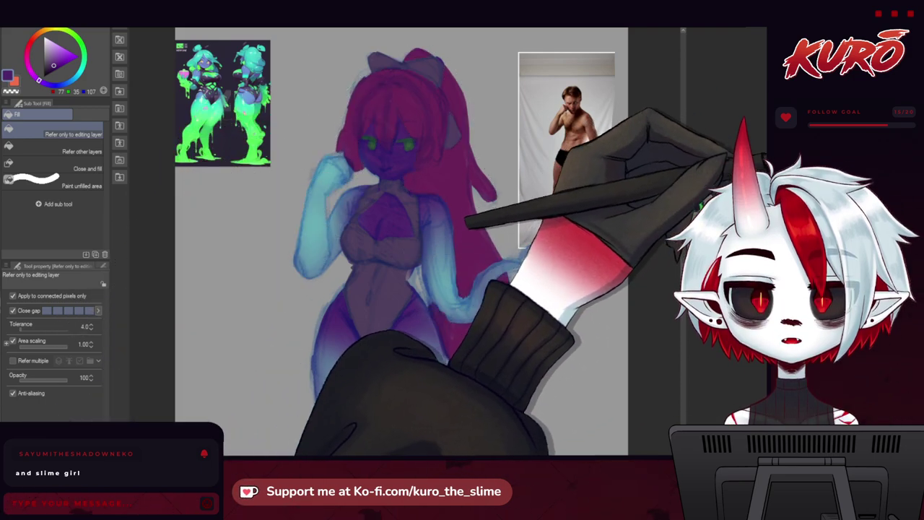
# Step: Try a darker and a brighter purple look for the hair layer, and settle on the wine magenta
pyautogui.click(463, 242)
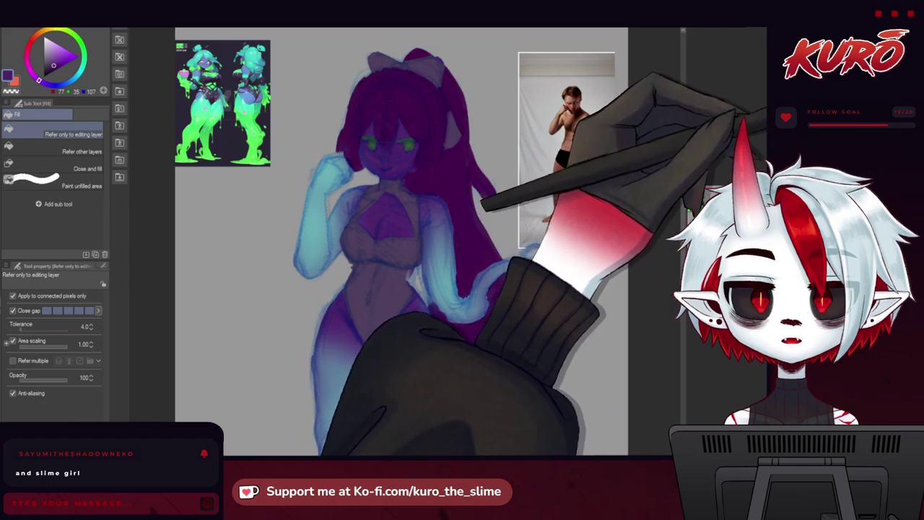
pyautogui.click(464, 217)
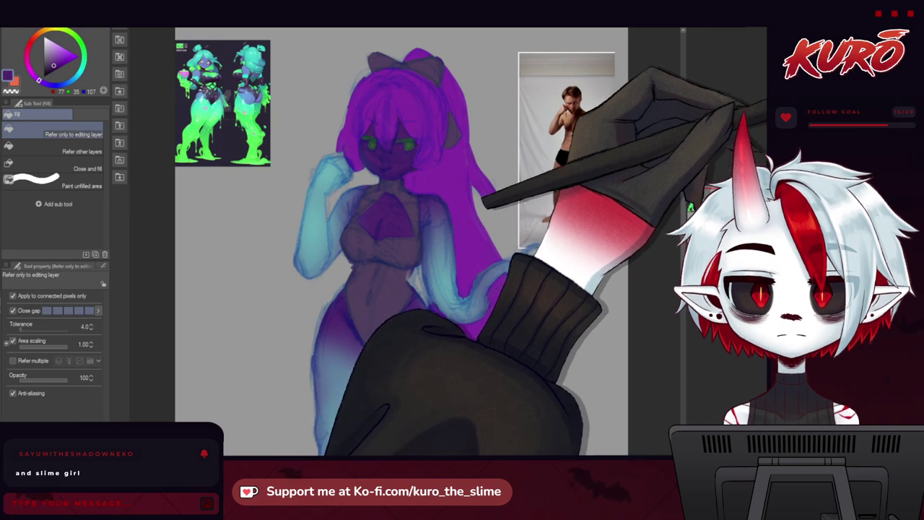
pyautogui.click(466, 274)
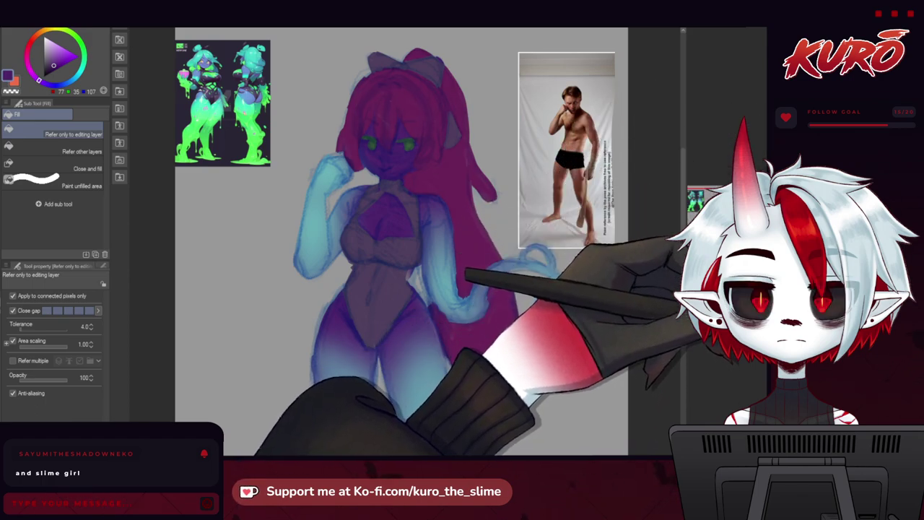
# Step: Examine the colours of the whole figure from afar and close up, comparing them with the reference character
pyautogui.moveTo(289, 268); pyautogui.dragTo(271, 226)
pyautogui.scroll(-4, 290, 240)
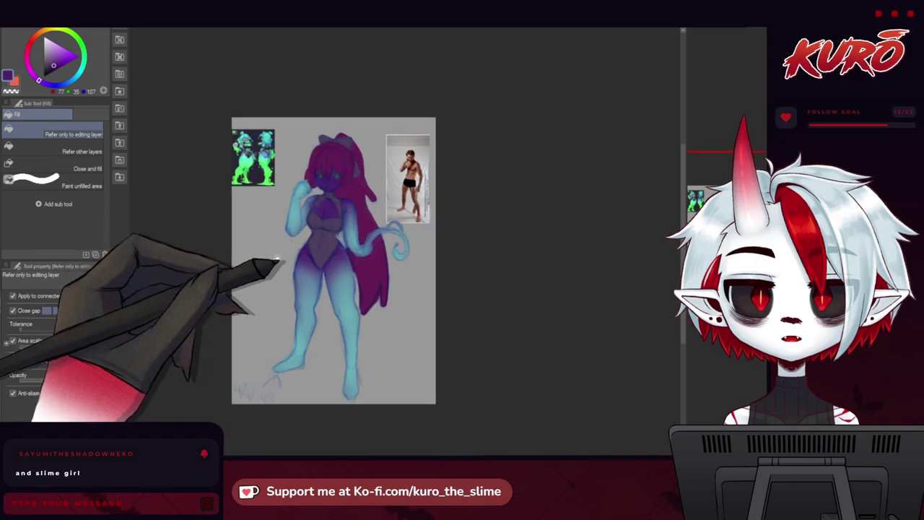
pyautogui.scroll(3, 345, 202)
pyautogui.scroll(1, 345, 202)
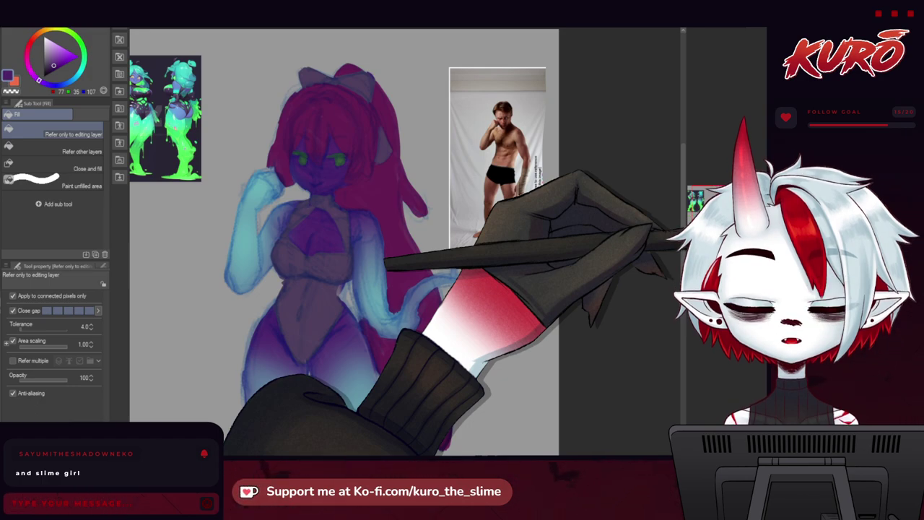
pyautogui.moveTo(728, 225); pyautogui.dragTo(725, 227)
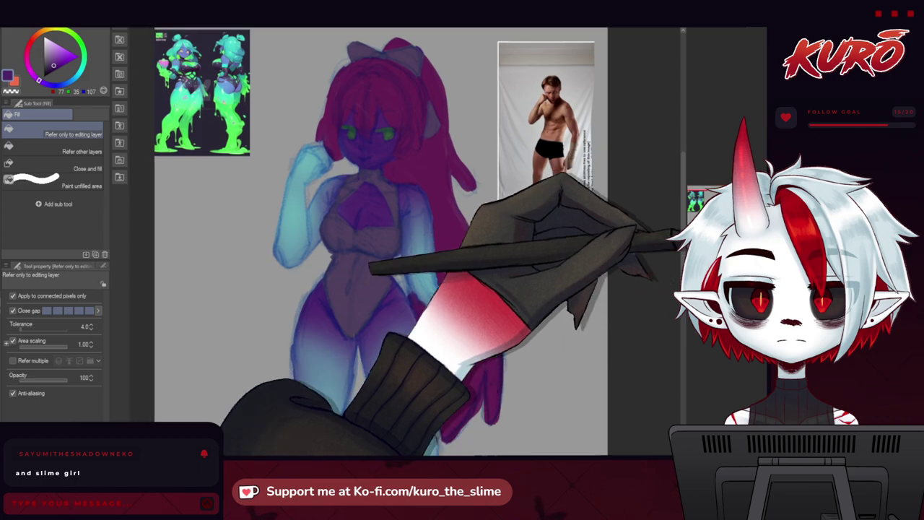
pyautogui.moveTo(327, 151); pyautogui.dragTo(338, 155)
pyautogui.moveTo(333, 218); pyautogui.dragTo(313, 211)
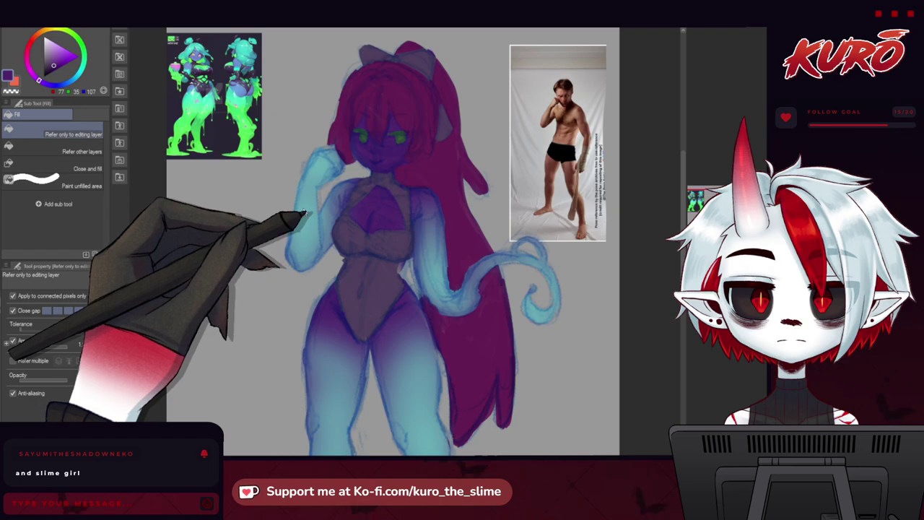
pyautogui.scroll(-2, 309, 233)
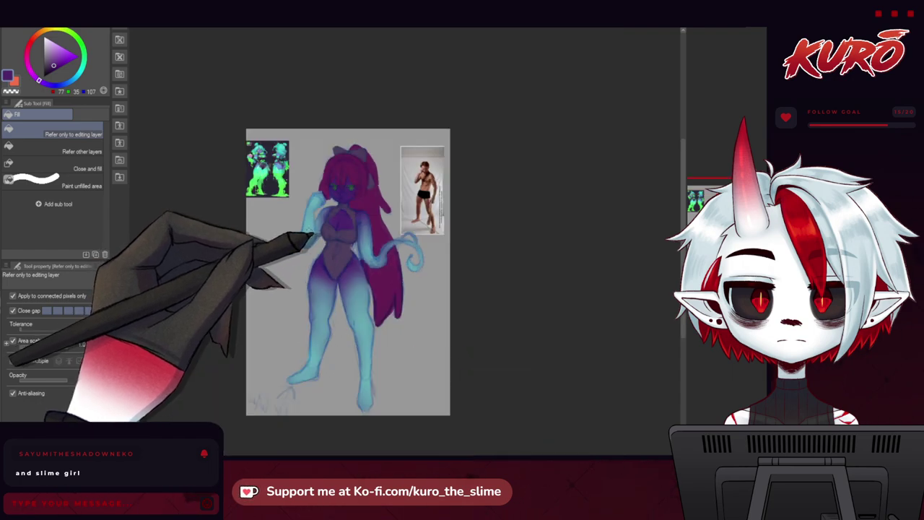
pyautogui.scroll(1, 306, 247)
pyautogui.scroll(-3, 304, 238)
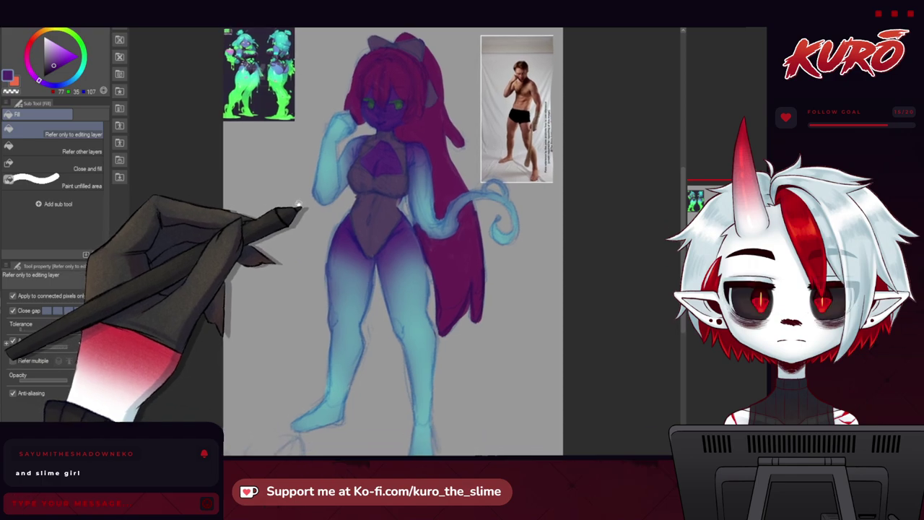
pyautogui.scroll(3, 303, 221)
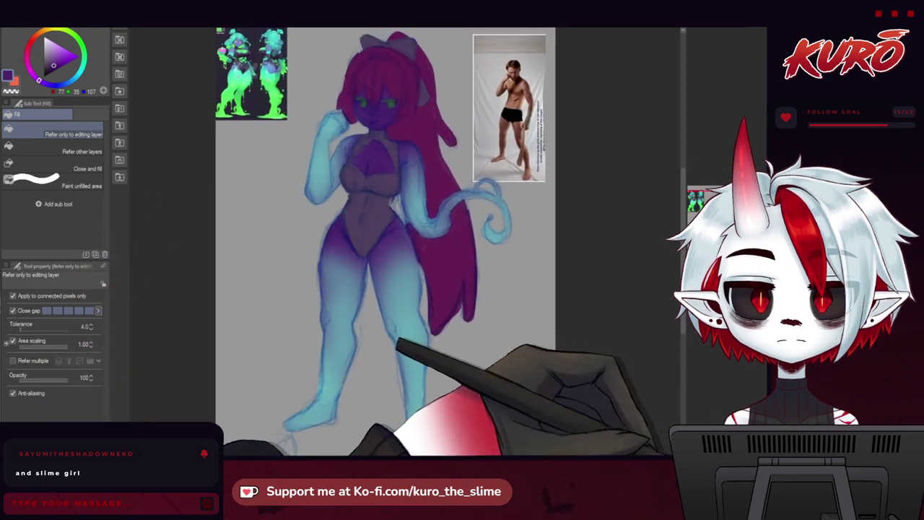
pyautogui.press('-')
pyautogui.press('^')
pyautogui.hotkey('ctrl', '-')
pyautogui.hotkey('ctrl', '+')
pyautogui.hotkey('ctrl', '-')
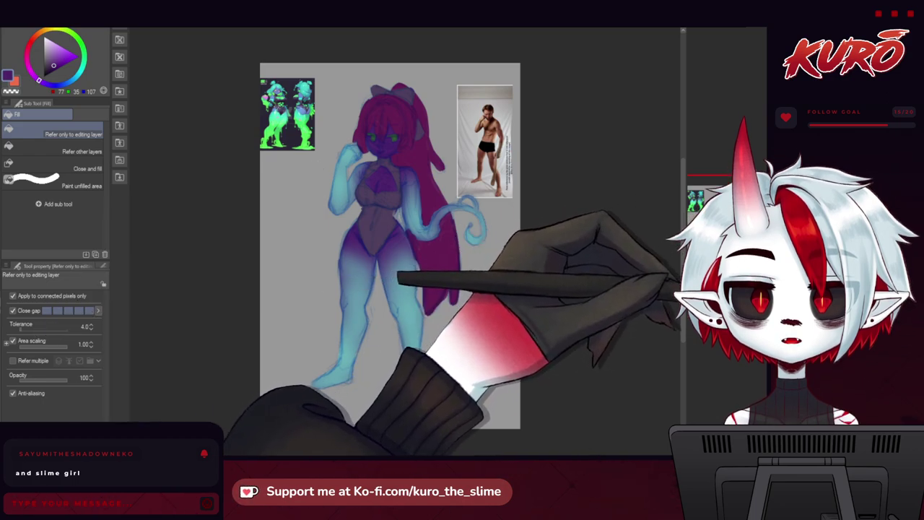
pyautogui.moveTo(729, 241); pyautogui.dragTo(726, 239)
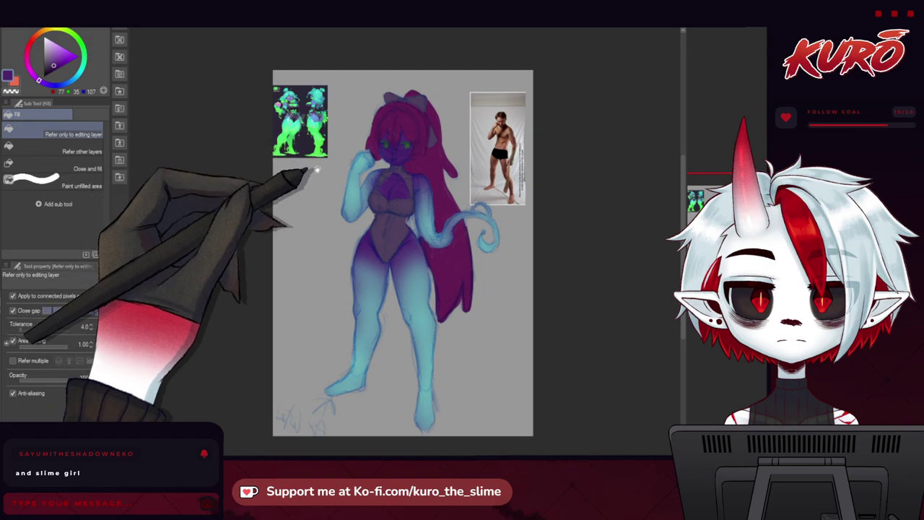
# Step: Find the saved watermark text among the materials and place it on the canvas over the figure's hips
pyautogui.click(120, 177)
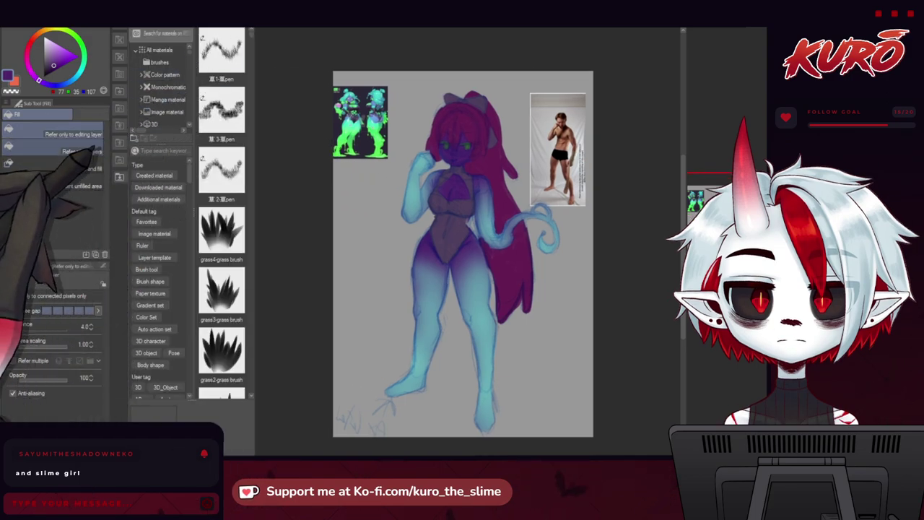
pyautogui.moveTo(253, 37)
pyautogui.mouseDown()
pyautogui.moveTo(255, 64)
pyautogui.moveTo(253, 50)
pyautogui.mouseUp()
pyautogui.moveTo(222, 143); pyautogui.dragTo(509, 181)
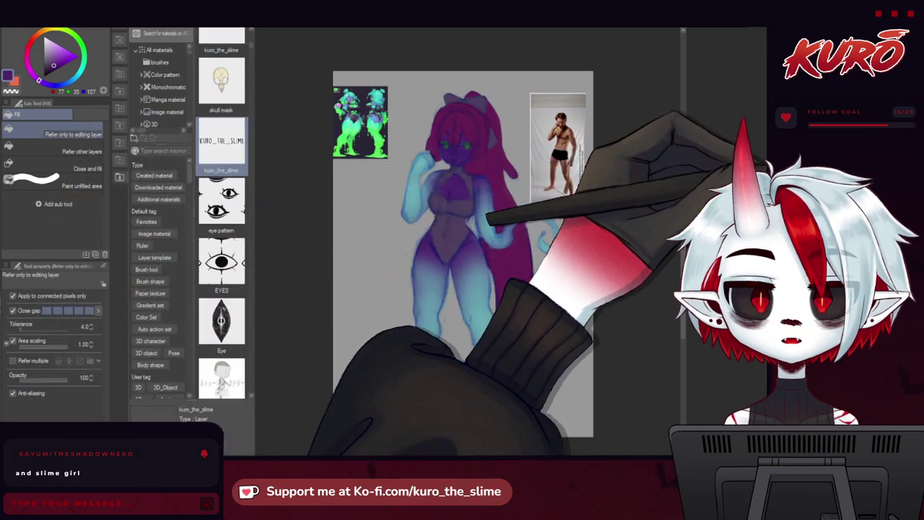
pyautogui.click(119, 177)
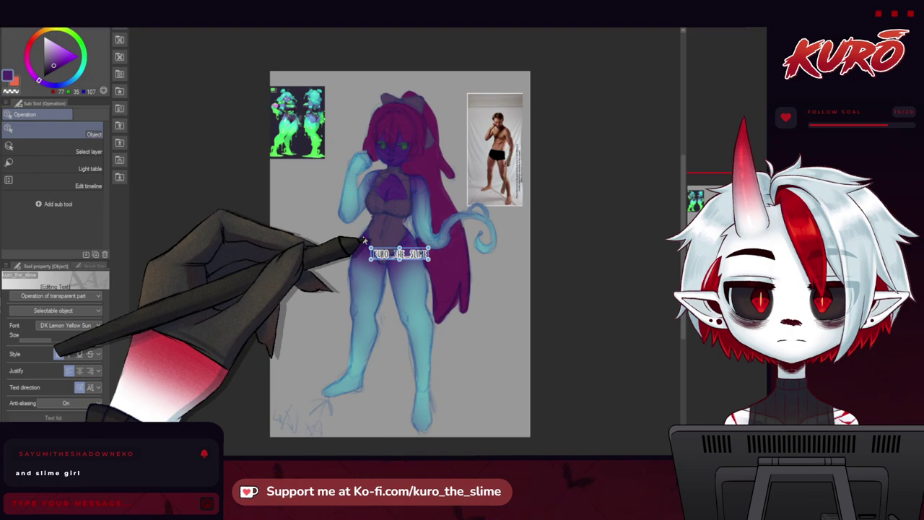
# Step: Move the watermark text slightly up and to the right over the hip and hair, and apply the transformation
pyautogui.hotkey('ctrl', 't')
pyautogui.moveTo(377, 258); pyautogui.dragTo(393, 250)
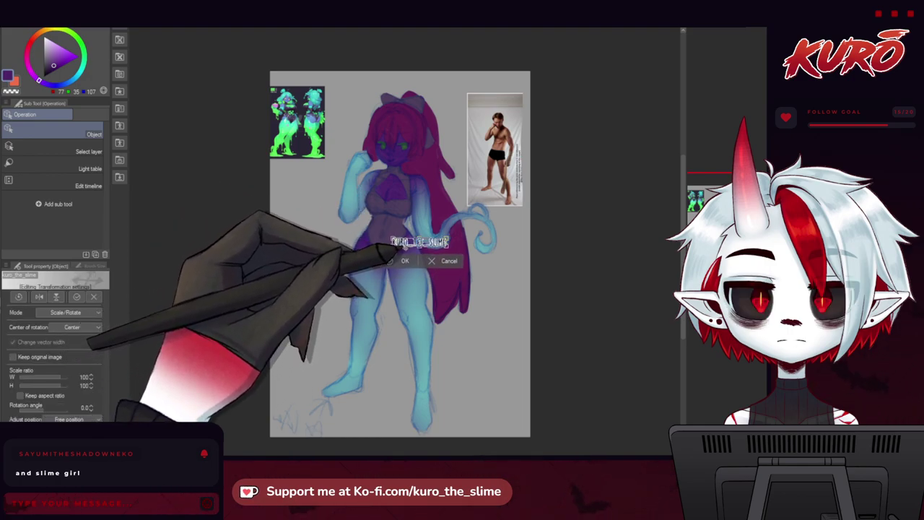
pyautogui.click(405, 261)
pyautogui.click(501, 229)
pyautogui.click(433, 240)
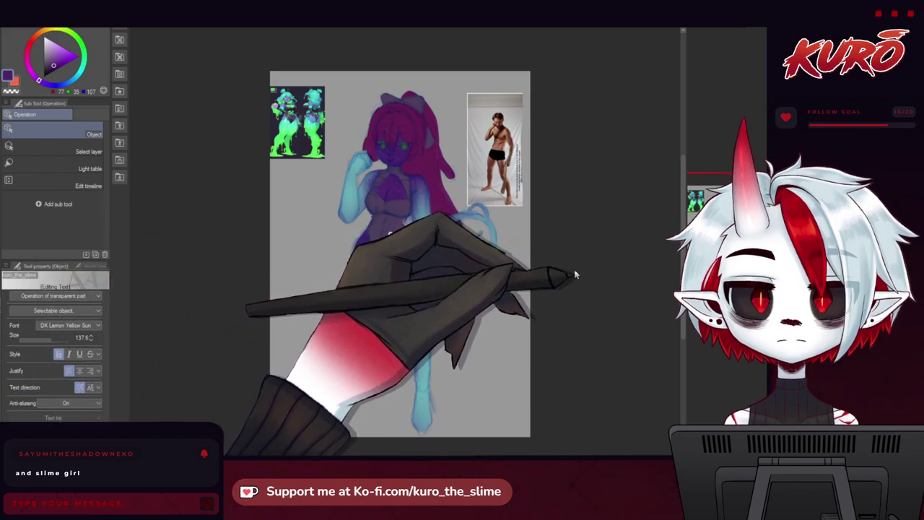
pyautogui.click(464, 199)
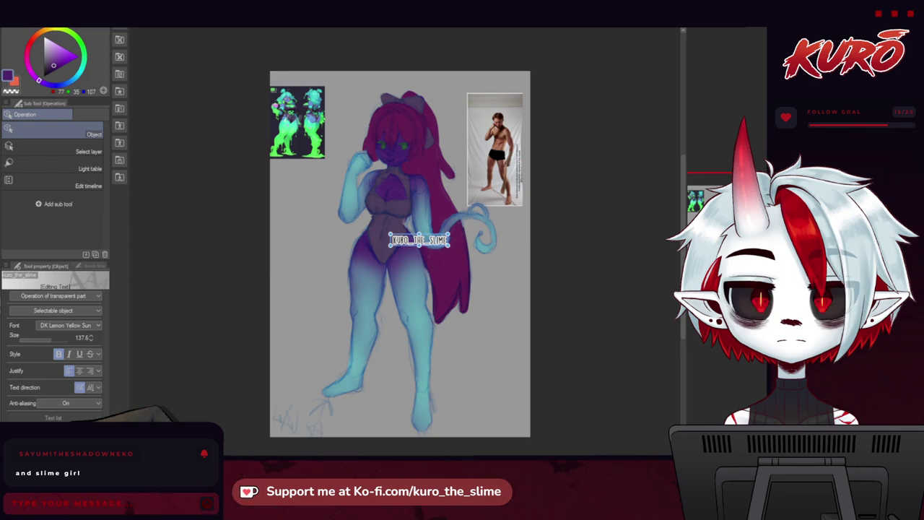
# Step: Delete the watermark text from the canvas
pyautogui.click(728, 248)
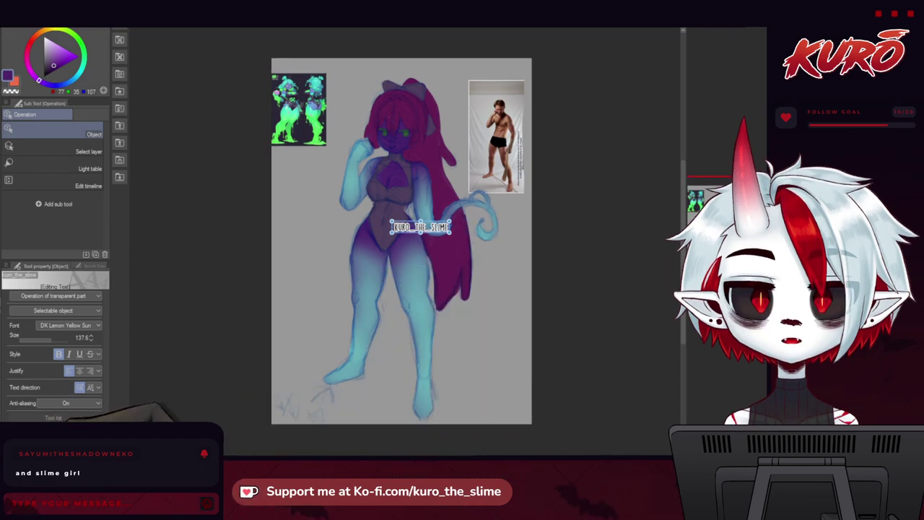
pyautogui.click(725, 246)
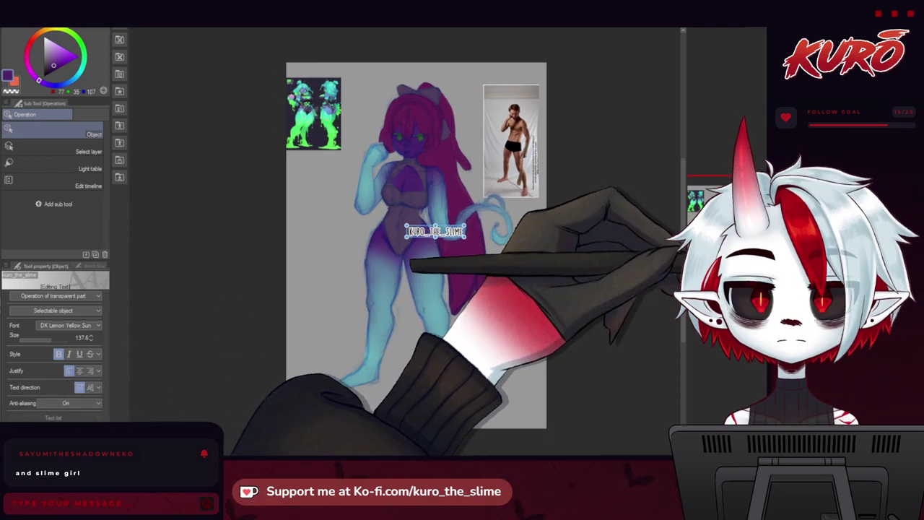
pyautogui.hotkey('ctrl', '+')
pyautogui.hotkey('ctrl', '+')
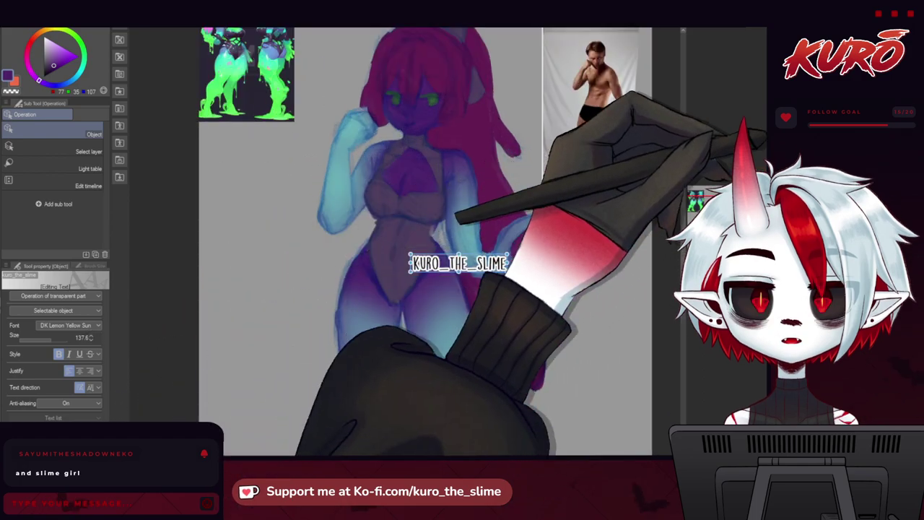
pyautogui.press('Delete')
# Step: Sample the dark green sketch line colour with the fgnfnfg 1 brush and redraw the bust's outer contour at brush size 7
pyautogui.moveTo(592, 265); pyautogui.dragTo(572, 267)
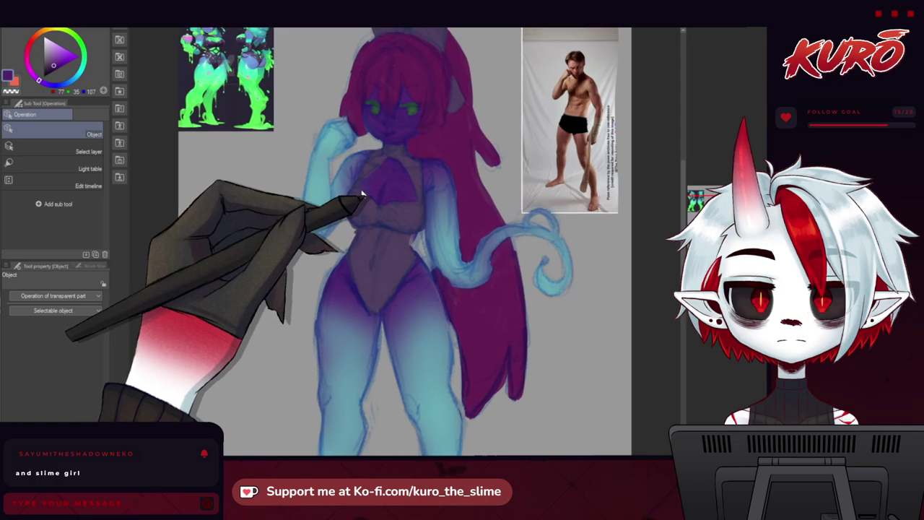
pyautogui.scroll(3, 380, 201)
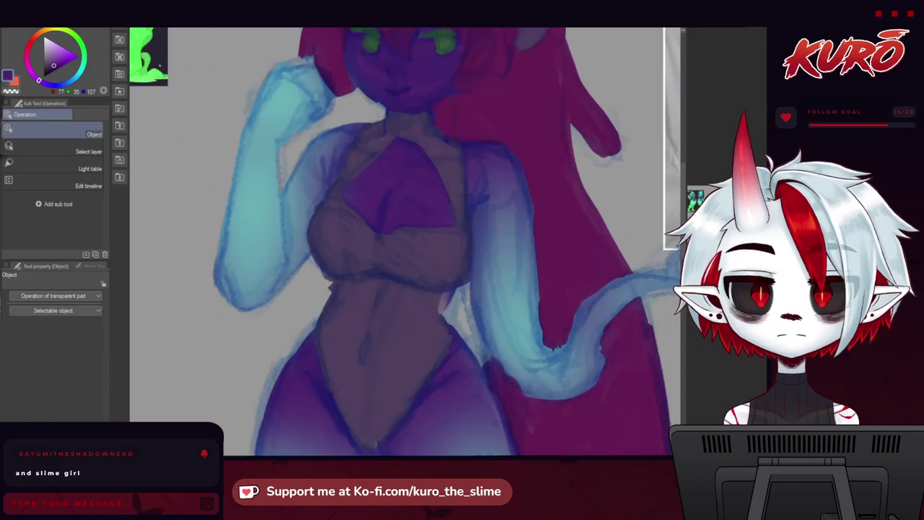
pyautogui.press('m')
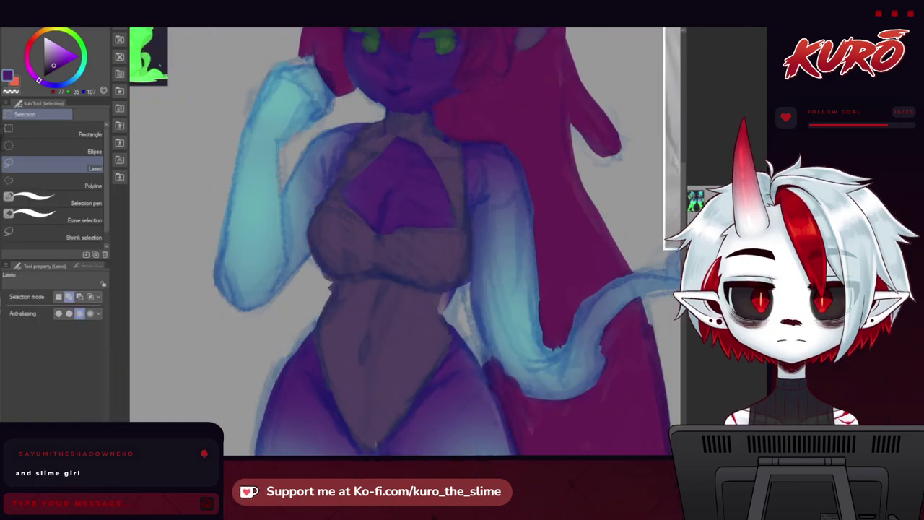
pyautogui.press('b')
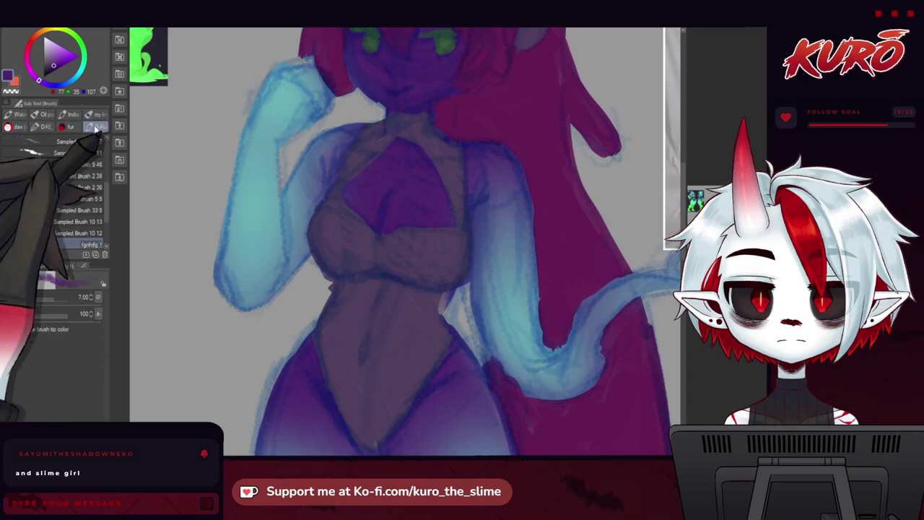
pyautogui.keyDown('alt'); pyautogui.click(317, 270); pyautogui.keyUp('alt')
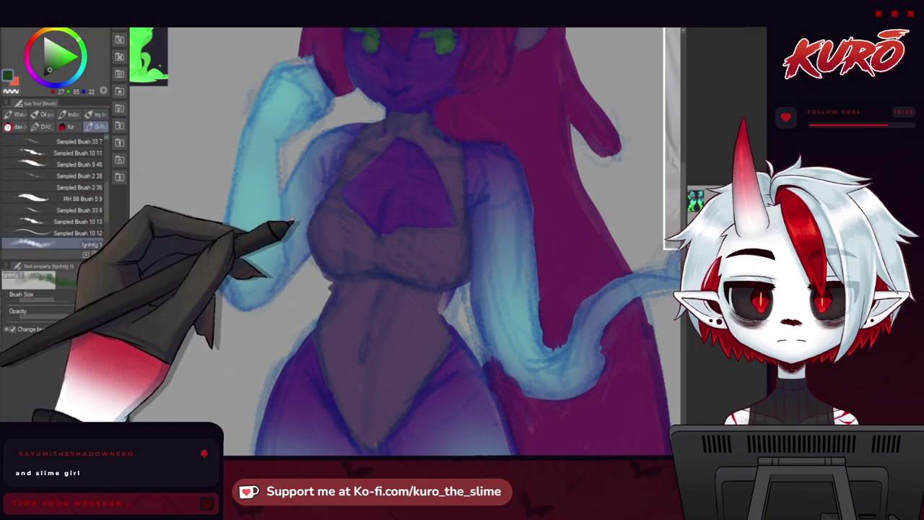
pyautogui.press('h')
pyautogui.scroll(-2, 316, 146)
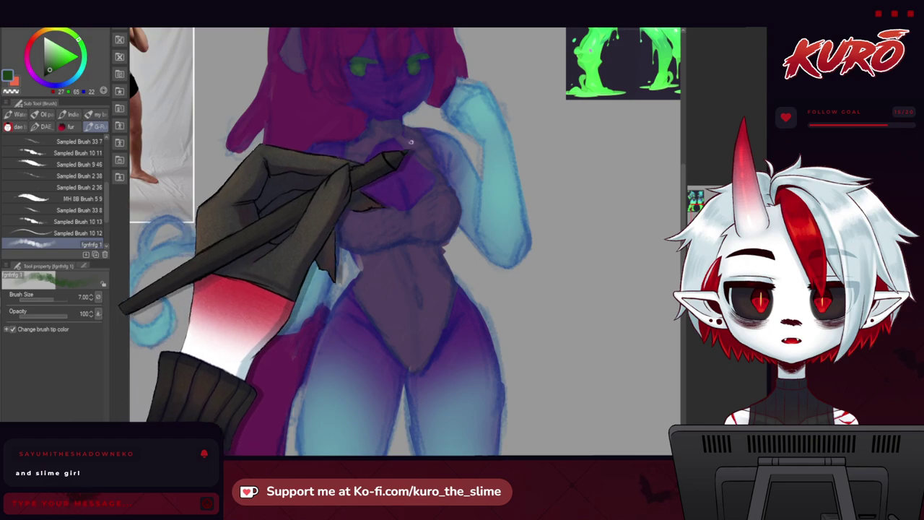
pyautogui.scroll(1, 460, 190)
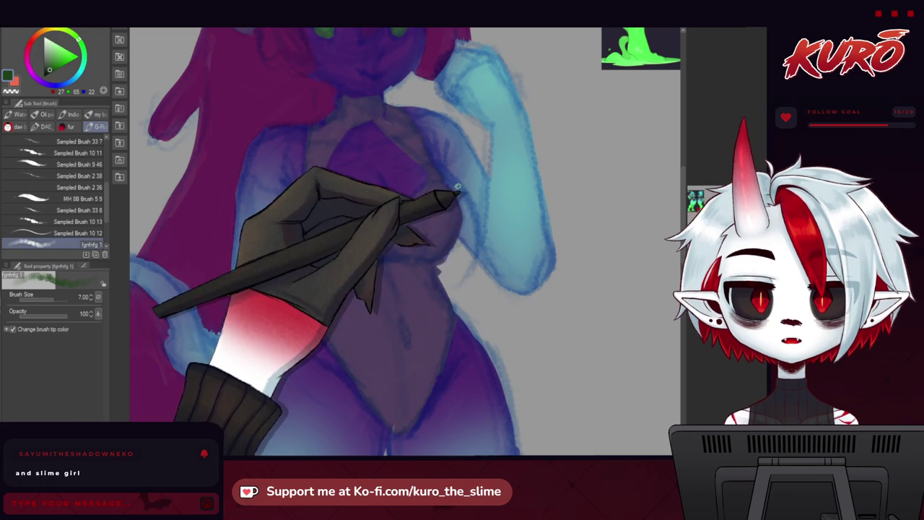
# Step: Erase stray chest sketch lines with transparent colour at brush size 12, and redraw the neckline crease and underbust line at size 8
pyautogui.press('h')
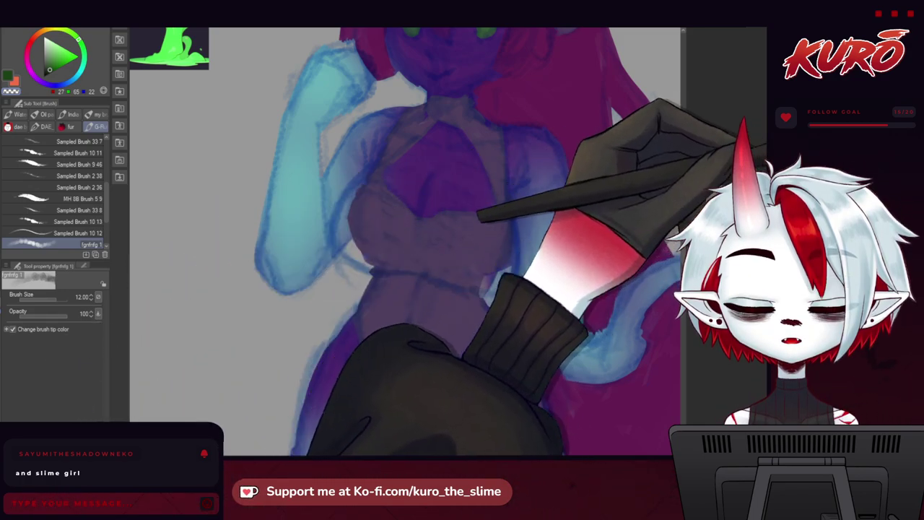
pyautogui.press('c')
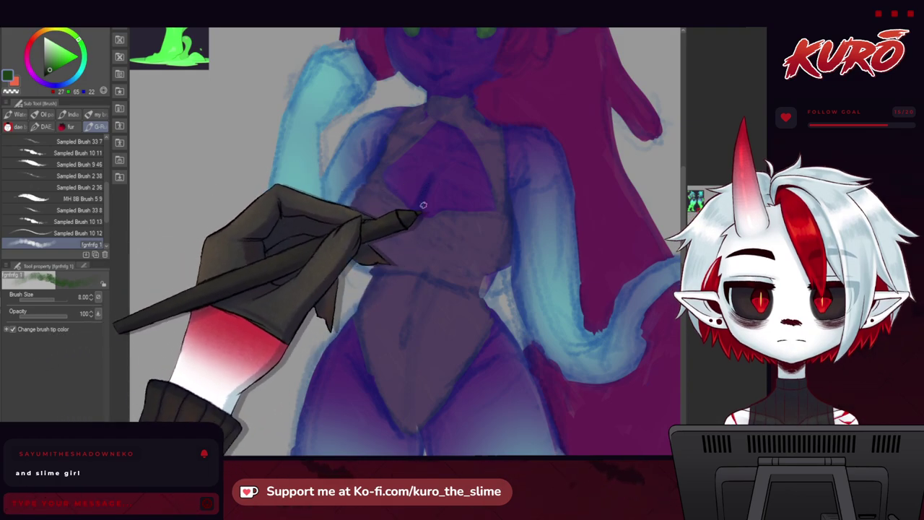
pyautogui.moveTo(354, 182); pyautogui.dragTo(326, 186)
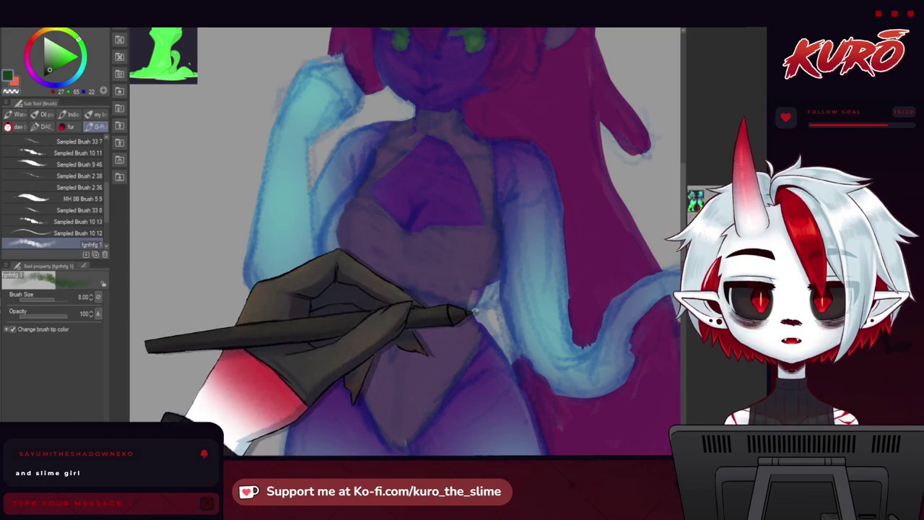
# Step: Refine the underbust line and the sides of the bust in dark green at brush size 8, checking the shape mirrored
pyautogui.press('h')
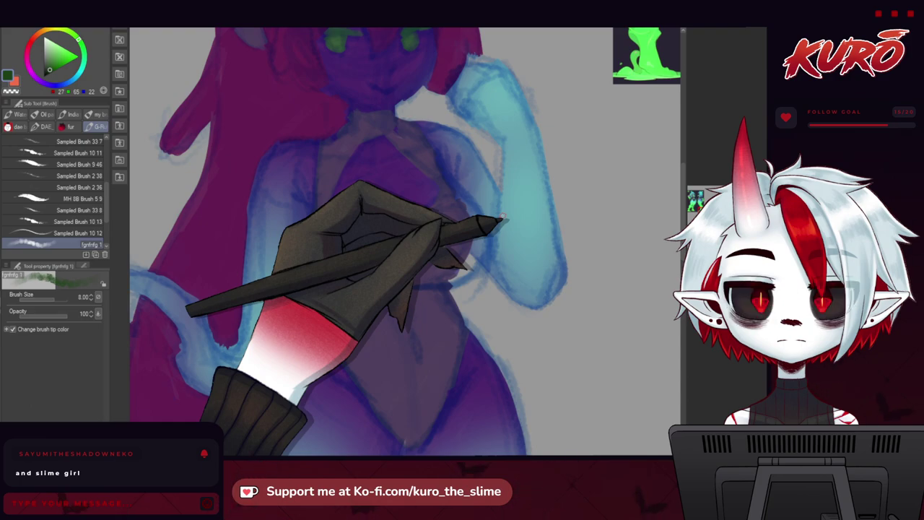
pyautogui.press('h')
pyautogui.press('h')
pyautogui.press('h')
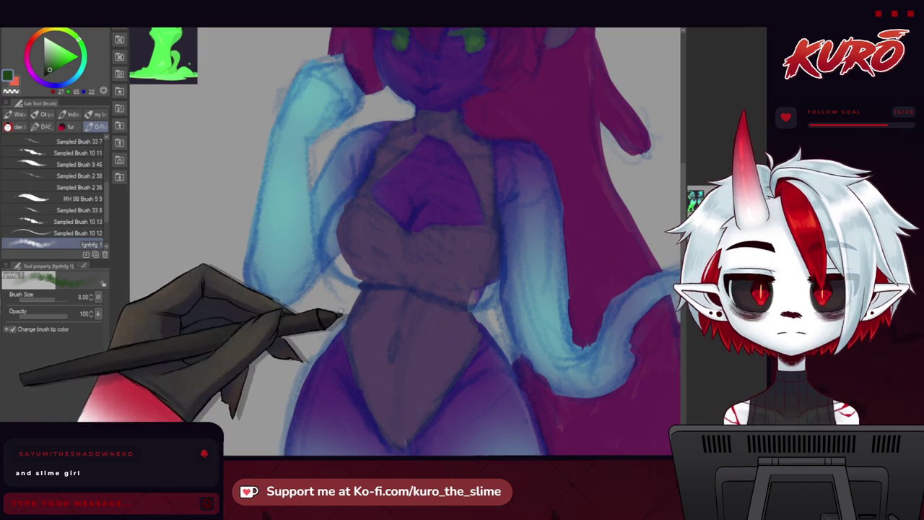
pyautogui.press('h')
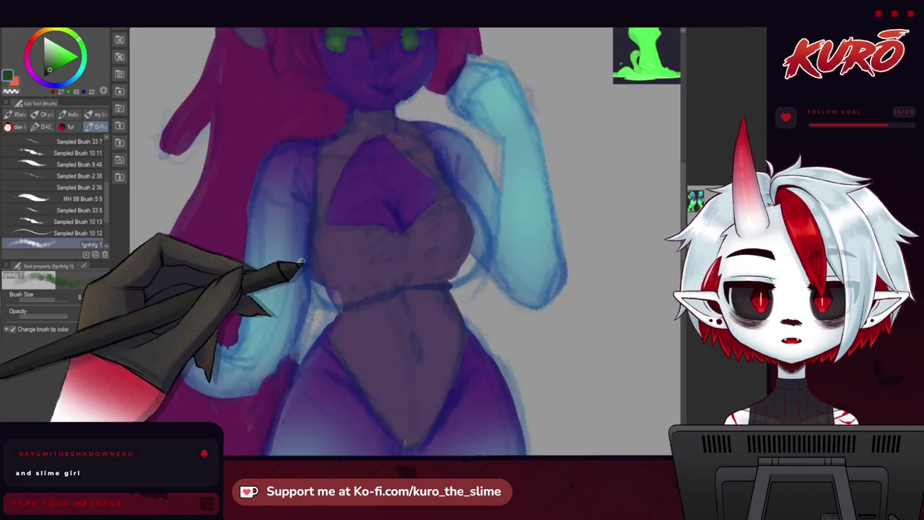
# Step: Clean up the ends of the underbust line with transparent colour at brush size 8, comparing both canvas orientations
pyautogui.press('h')
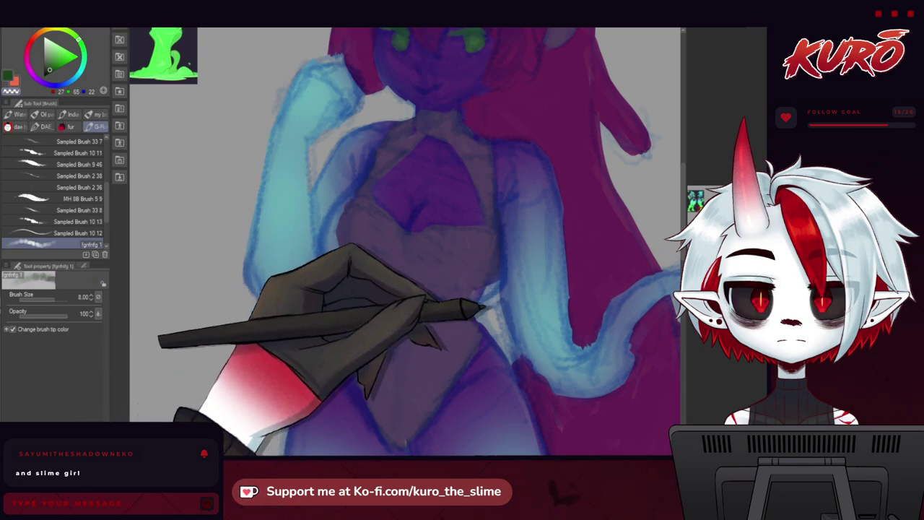
pyautogui.press('h')
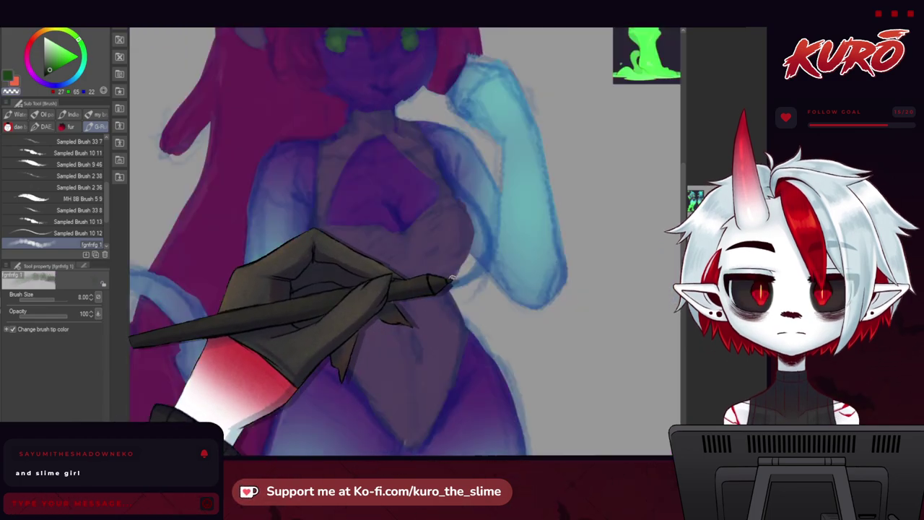
pyautogui.scroll(-3, 299, 257)
pyautogui.scroll(3, 299, 258)
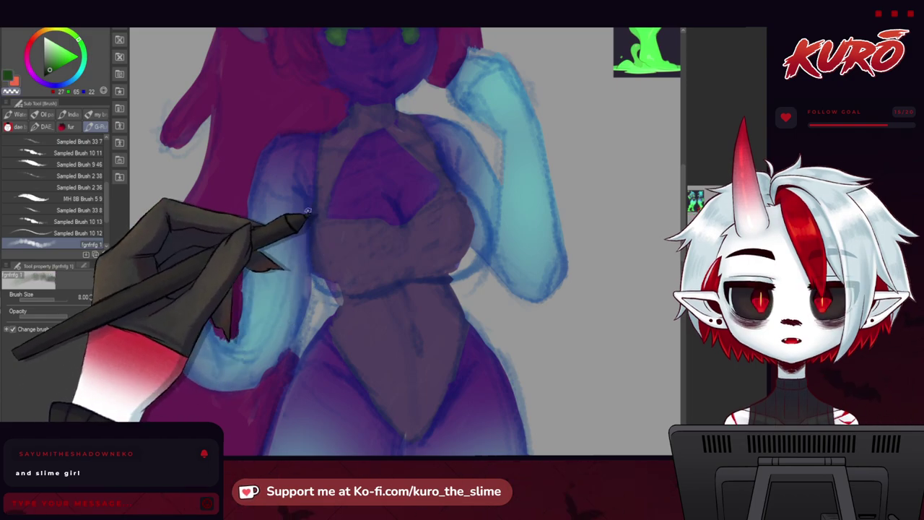
pyautogui.press('h')
pyautogui.press('h')
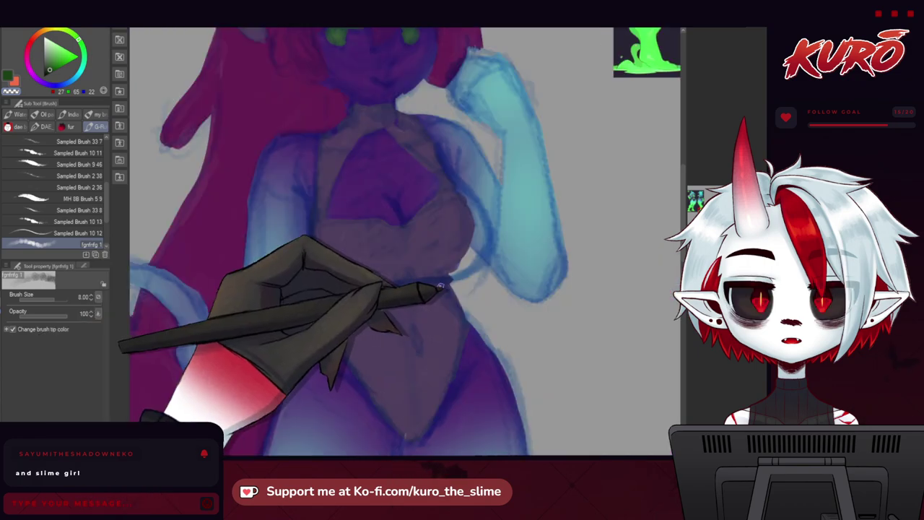
pyautogui.press('h')
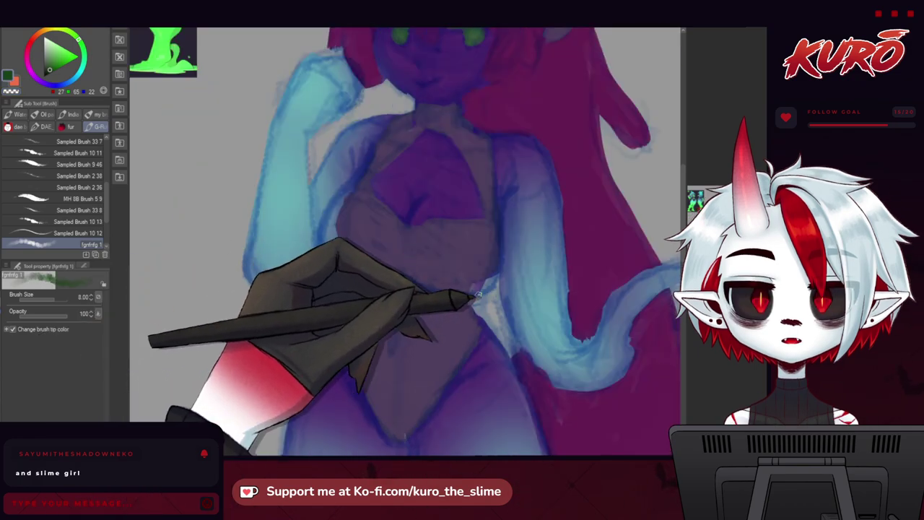
# Step: Fill the bodysuit's reshaped bust edges on both sides with sampled purple tones at brush size 15
pyautogui.moveTo(498, 271)
pyautogui.mouseDown()
pyautogui.moveTo(422, 288)
pyautogui.moveTo(324, 260)
pyautogui.mouseUp()
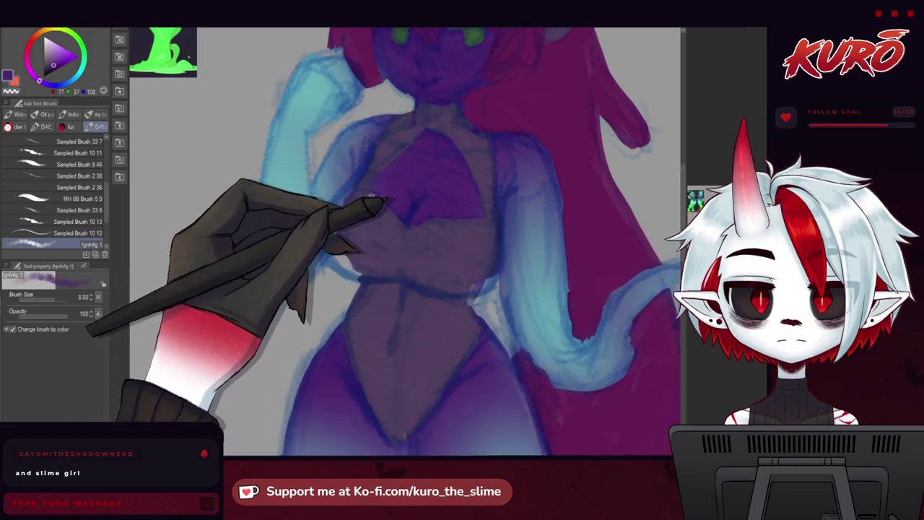
pyautogui.press(']')
pyautogui.press(']')
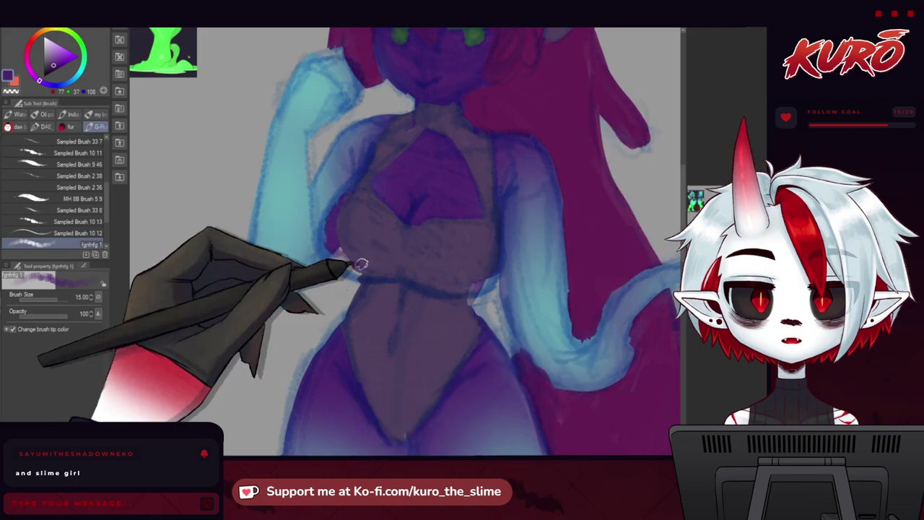
pyautogui.moveTo(338, 253)
pyautogui.mouseDown()
pyautogui.moveTo(358, 276)
pyautogui.moveTo(342, 266)
pyautogui.moveTo(326, 223)
pyautogui.moveTo(332, 209)
pyautogui.moveTo(343, 269)
pyautogui.moveTo(322, 230)
pyautogui.moveTo(337, 202)
pyautogui.mouseUp()
pyautogui.moveTo(494, 250)
pyautogui.mouseDown()
pyautogui.moveTo(492, 282)
pyautogui.moveTo(495, 236)
pyautogui.moveTo(269, 300)
pyautogui.moveTo(464, 248)
pyautogui.moveTo(362, 237)
pyautogui.mouseUp()
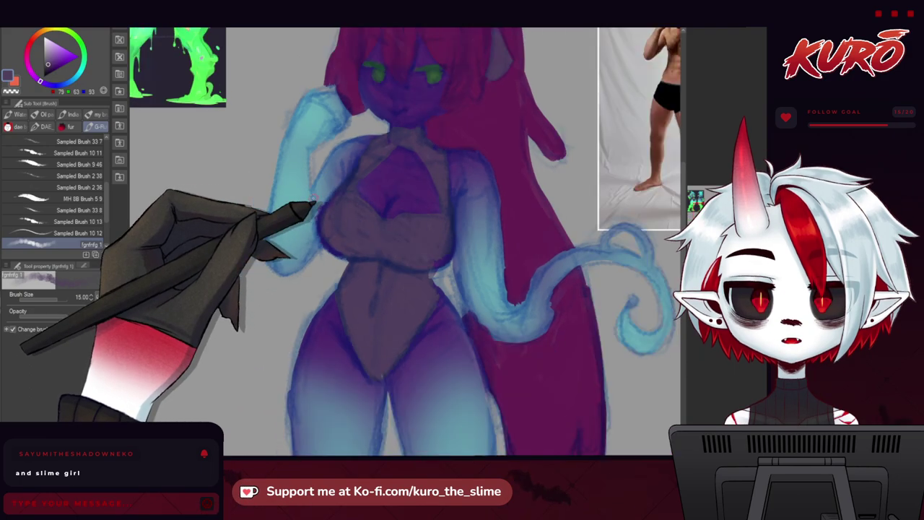
# Step: Examine the proportions of the whole figure from afar in normal and mirrored view
pyautogui.scroll(-4, 297, 199)
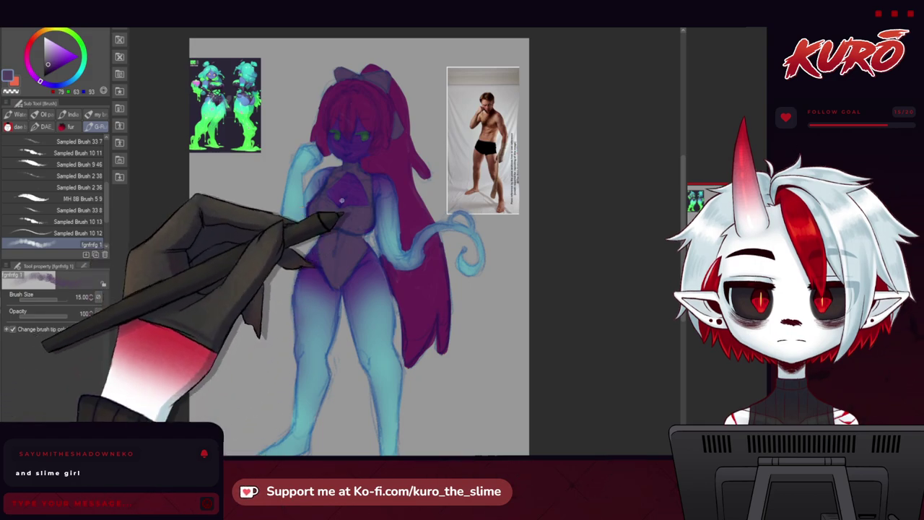
pyautogui.moveTo(377, 257); pyautogui.dragTo(394, 260)
pyautogui.press('h')
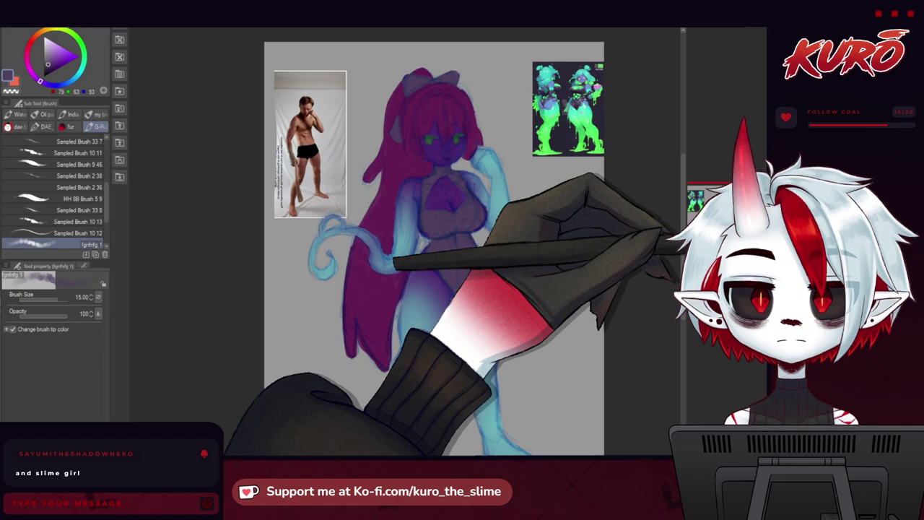
pyautogui.press('h')
pyautogui.press('h')
pyautogui.press('h')
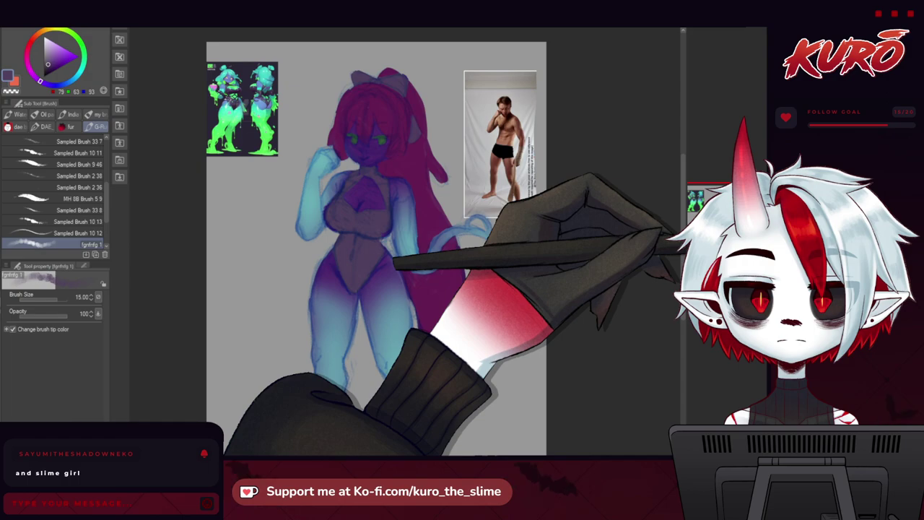
pyautogui.press('h')
pyautogui.press('h')
pyautogui.press('h')
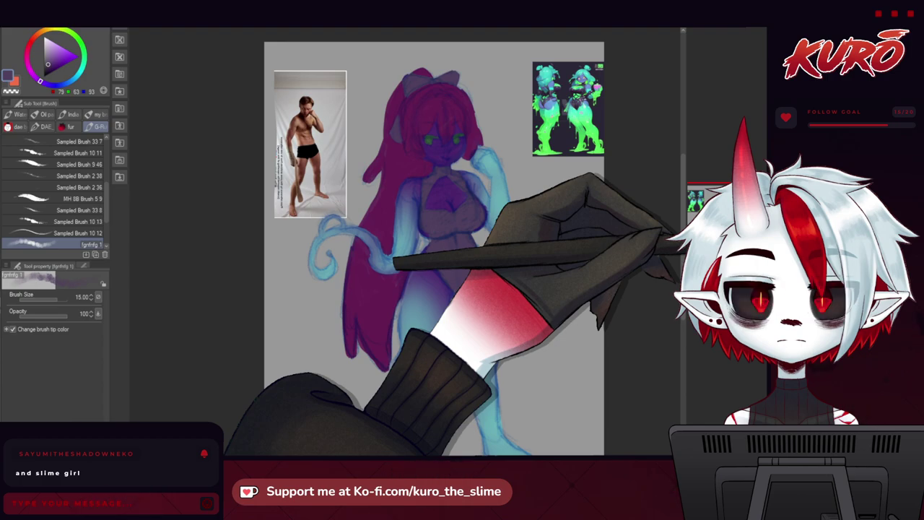
pyautogui.press('h')
pyautogui.moveTo(250, 233); pyautogui.dragTo(263, 221)
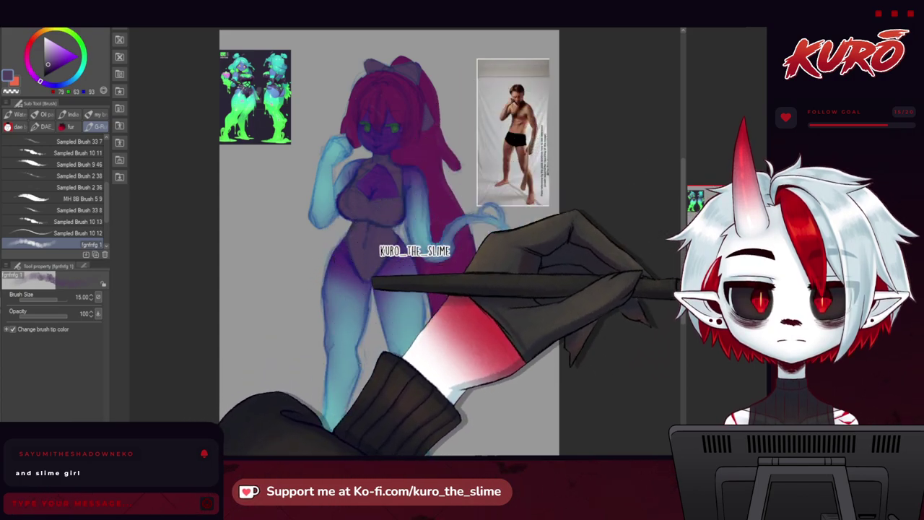
pyautogui.moveTo(415, 251); pyautogui.dragTo(411, 239)
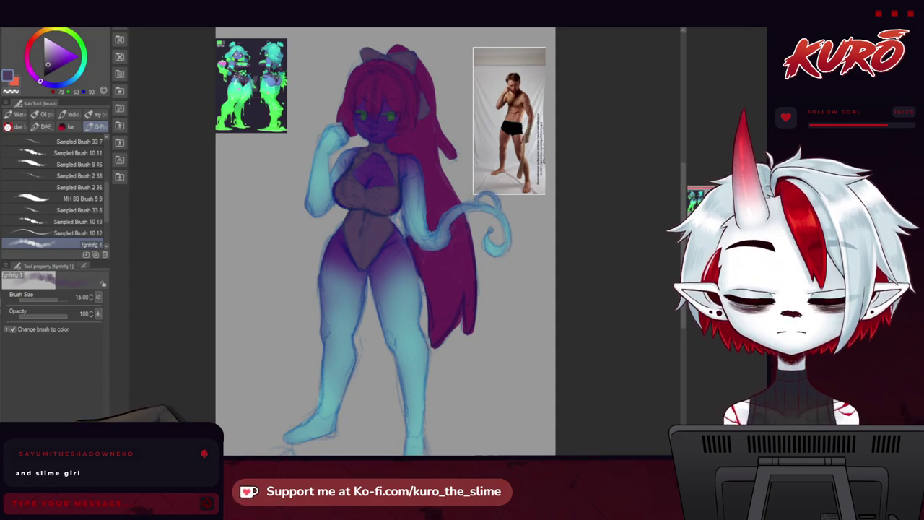
pyautogui.moveTo(392, 255); pyautogui.dragTo(398, 262)
# Step: Sample the dark green line colour and redraw the outline along the bust's outer edge with the brush reduced to size 7
pyautogui.scroll(1, 392, 172)
pyautogui.scroll(1, 392, 172)
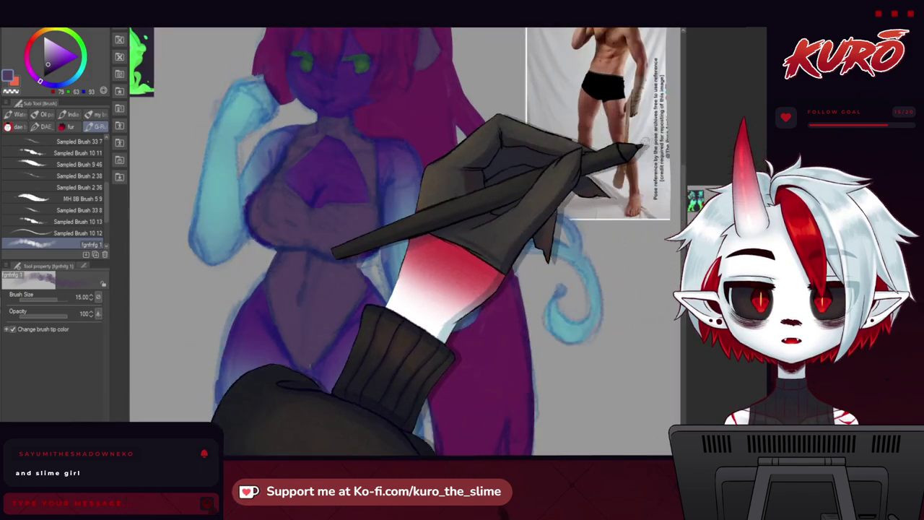
pyautogui.press('h')
pyautogui.scroll(2, 556, 202)
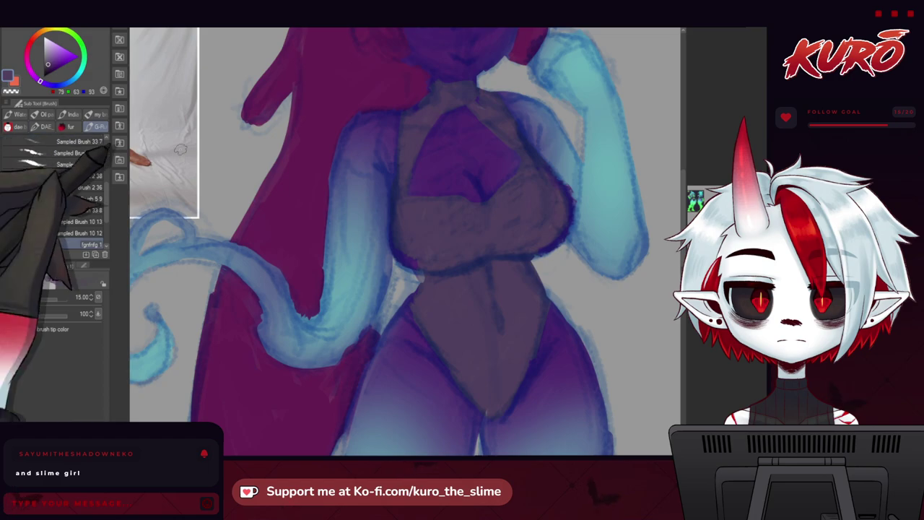
pyautogui.scroll(2, 571, 184)
pyautogui.keyDown('alt'); pyautogui.click(555, 195); pyautogui.keyUp('alt')
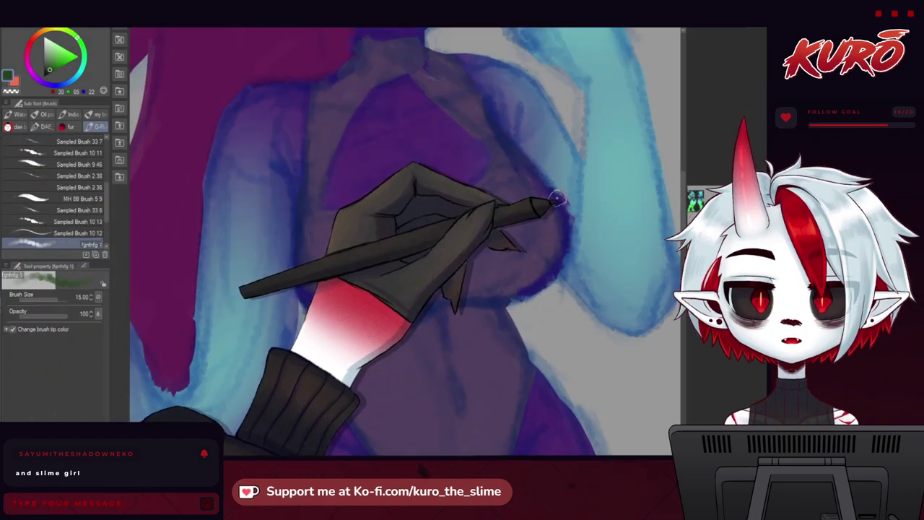
pyautogui.press('[')
pyautogui.press('[')
pyautogui.press('[')
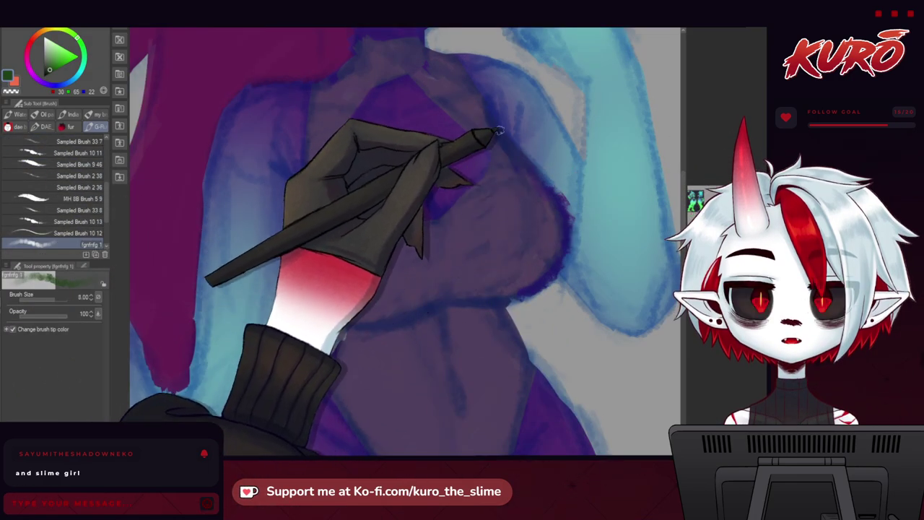
pyautogui.moveTo(538, 167)
pyautogui.mouseDown()
pyautogui.moveTo(576, 224)
pyautogui.moveTo(566, 278)
pyautogui.moveTo(538, 283)
pyautogui.mouseUp()
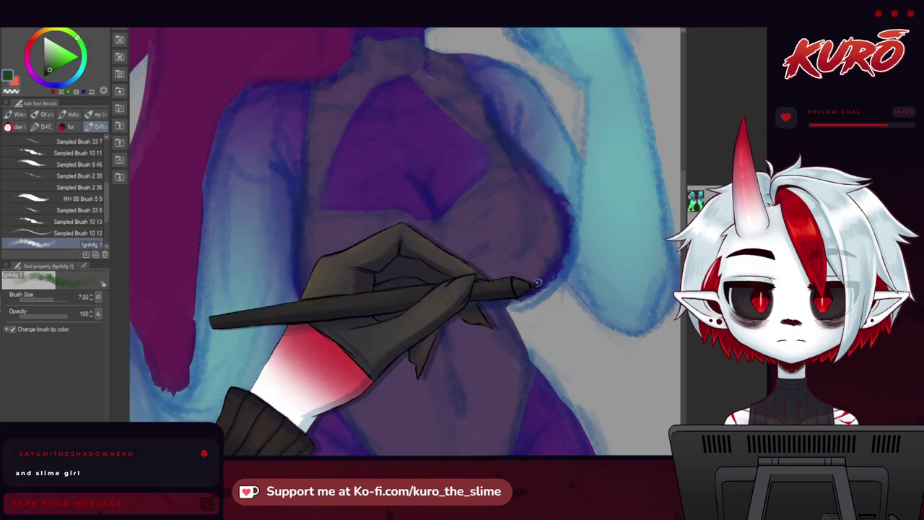
# Step: Mirror the canvas and refine the bust's side and lower outline, alternating dark green and transparent colour at brush size 7
pyautogui.press('h')
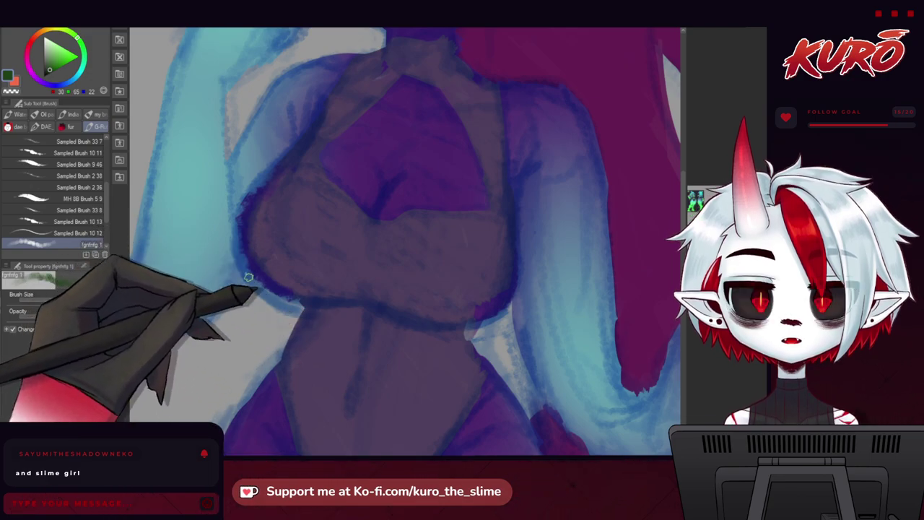
pyautogui.moveTo(236, 259); pyautogui.dragTo(255, 268)
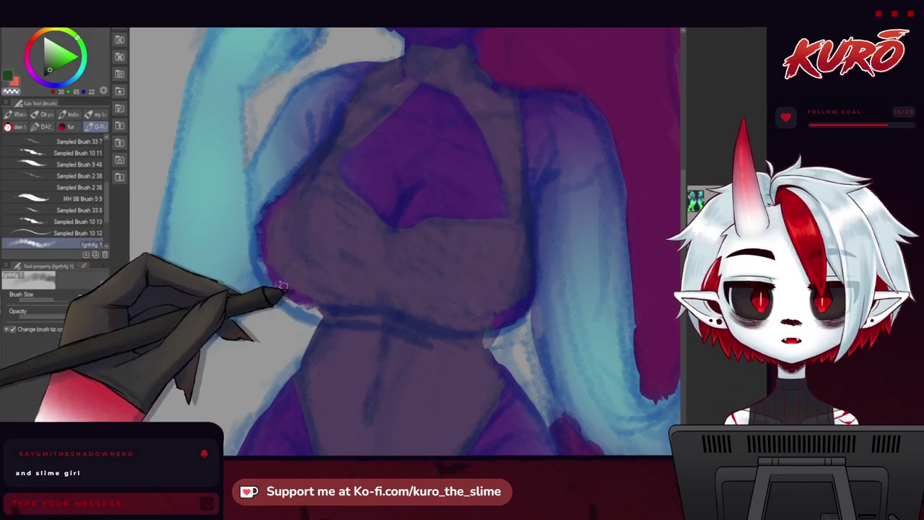
pyautogui.moveTo(302, 214); pyautogui.dragTo(283, 216)
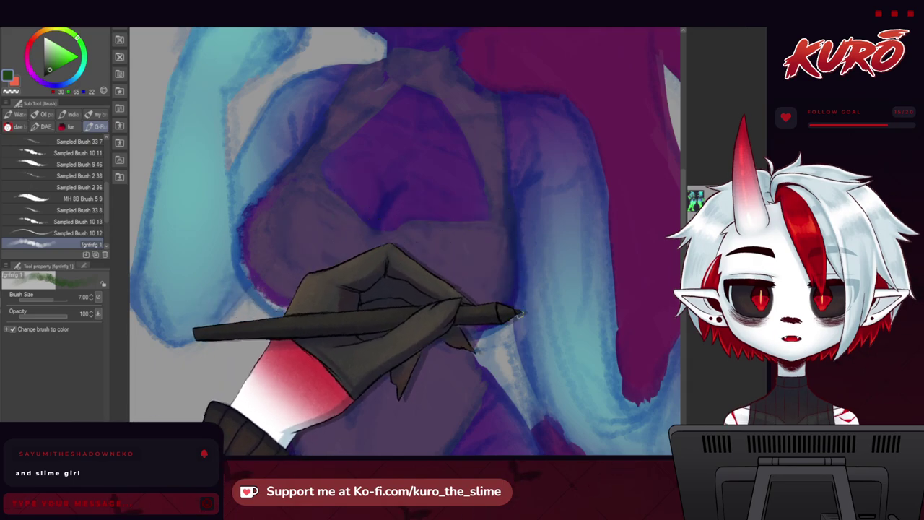
pyautogui.moveTo(532, 282); pyautogui.dragTo(348, 342)
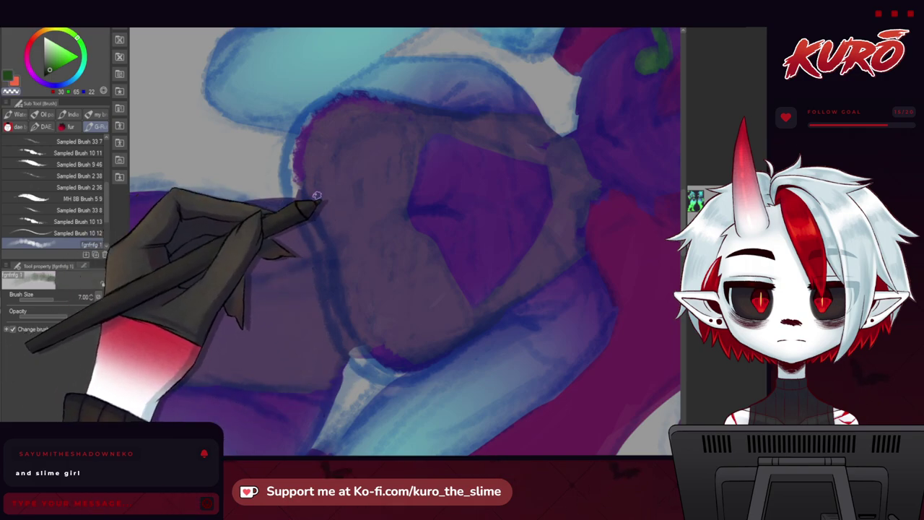
# Step: Erase the doubled line under the bust with transparent colour at brush size 12
pyautogui.press(']')
pyautogui.press(']')
pyautogui.press(']')
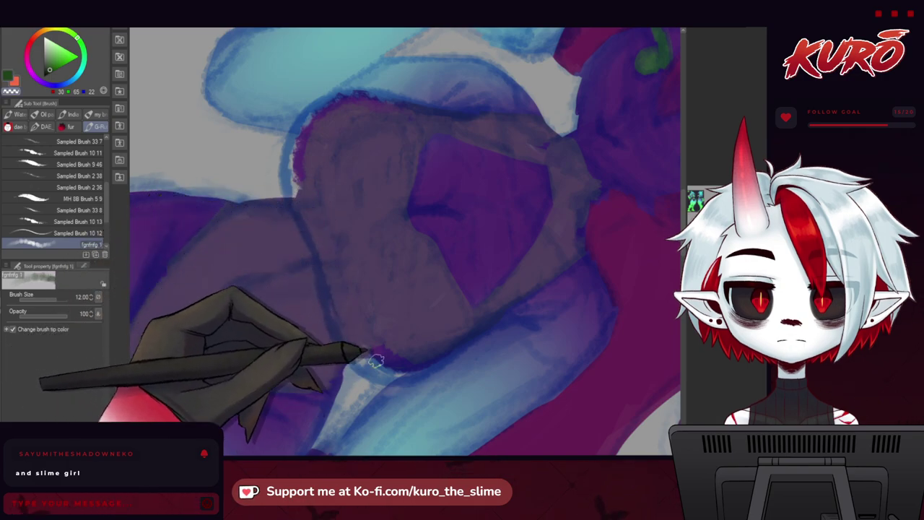
pyautogui.hotkey('ctrl', '@')
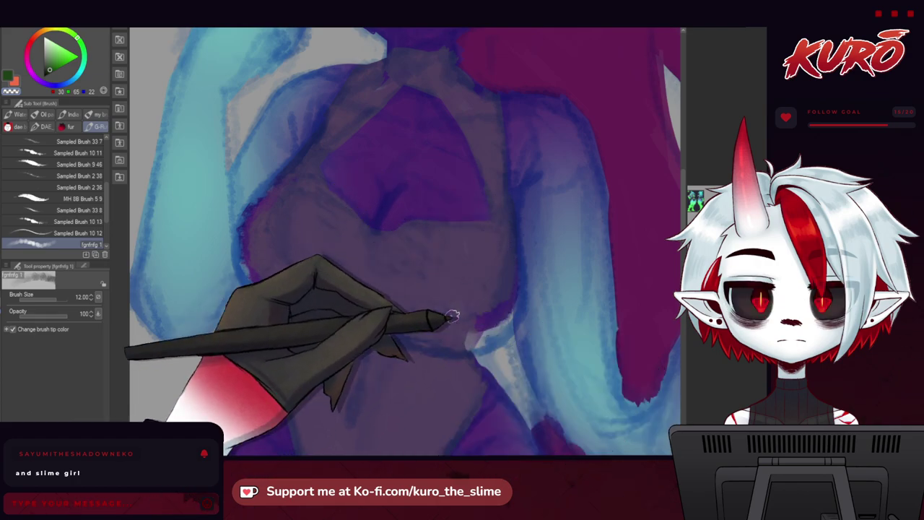
# Step: Paint over the exposed magenta edges on both sides of the bust with sampled purple tones at brush size 12
pyautogui.scroll(-5, 451, 315)
pyautogui.scroll(4, 441, 309)
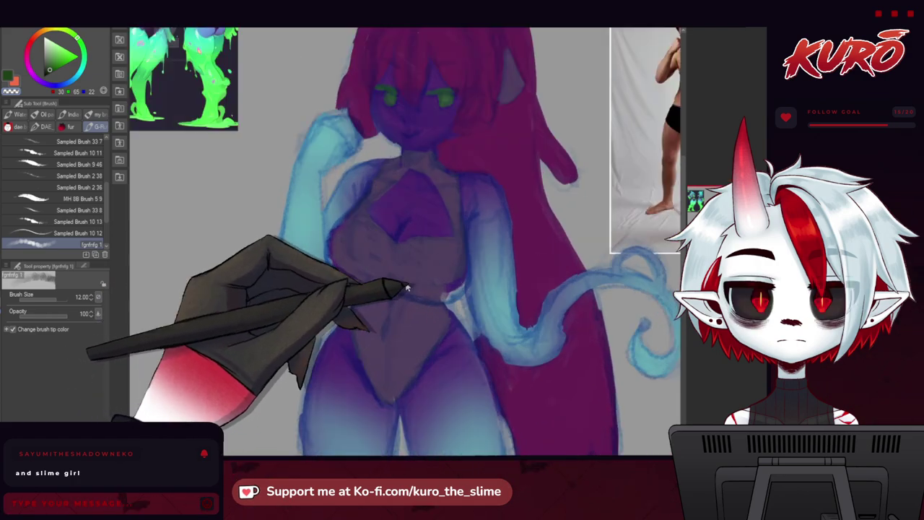
pyautogui.scroll(2, 408, 287)
pyautogui.scroll(-4, 330, 246)
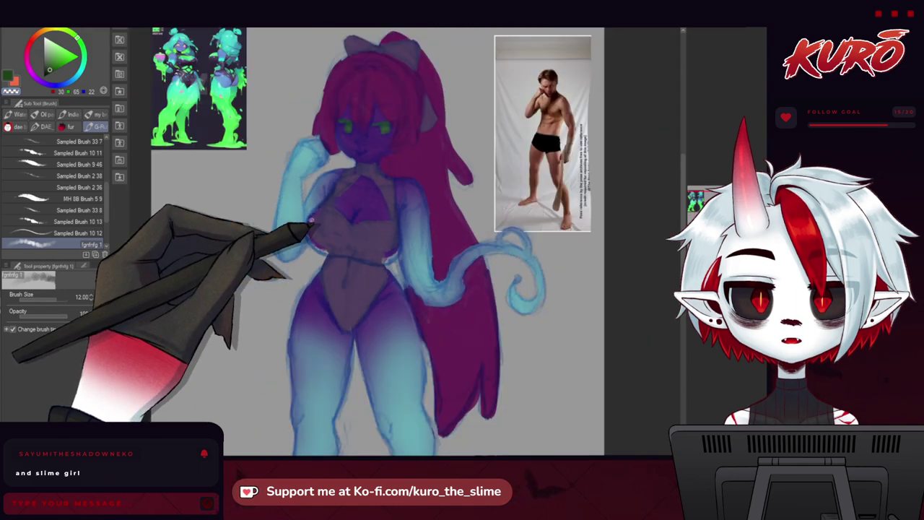
pyautogui.scroll(5, 306, 248)
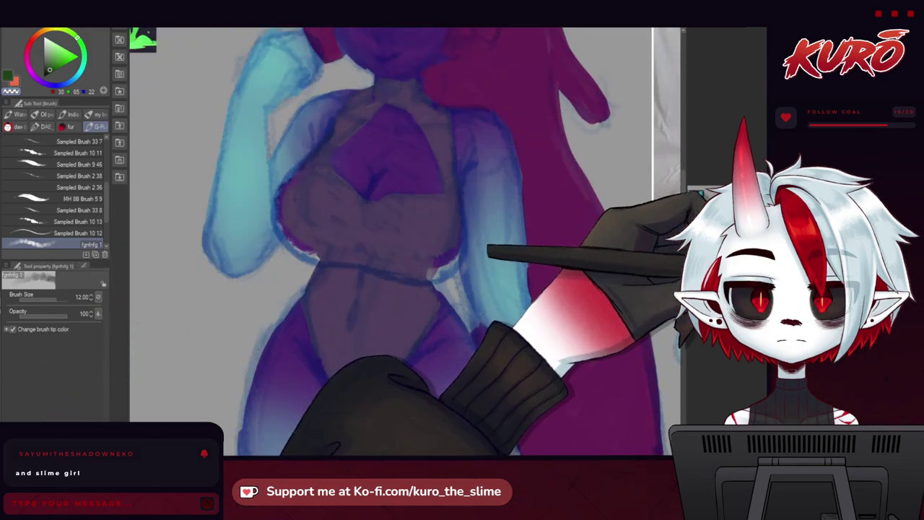
pyautogui.hotkey('ctrl', 'z')
pyautogui.keyDown('alt'); pyautogui.click(382, 150); pyautogui.keyUp('alt')
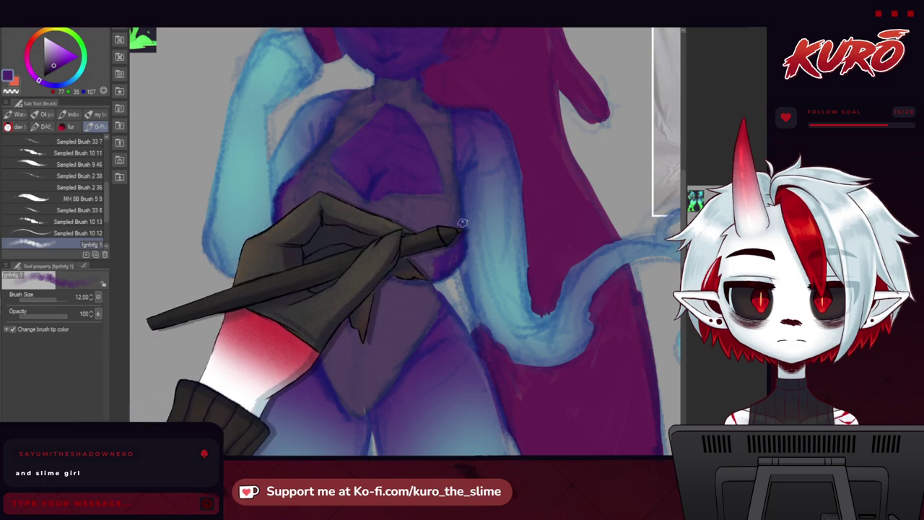
pyautogui.hotkey('ctrl', 'z')
pyautogui.keyDown('alt'); pyautogui.click(294, 211); pyautogui.keyUp('alt')
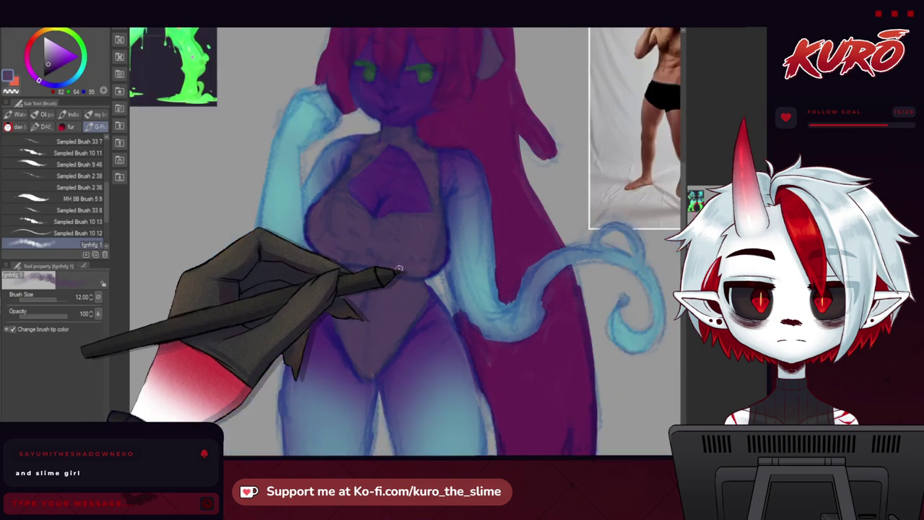
# Step: Examine the figure's proportions and the bodysuit shapes close up and from afar beside the reference images
pyautogui.moveTo(374, 284); pyautogui.dragTo(369, 305)
pyautogui.scroll(-3, 252, 201)
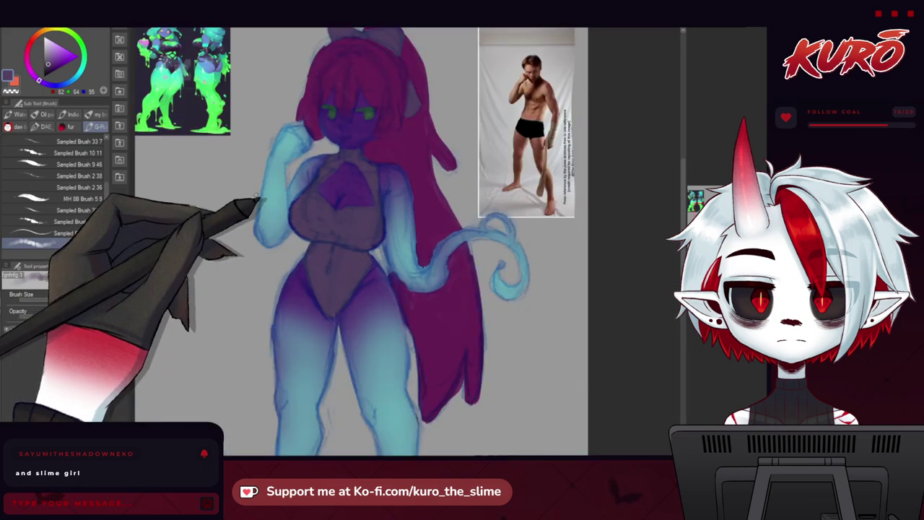
pyautogui.moveTo(242, 228); pyautogui.dragTo(274, 241)
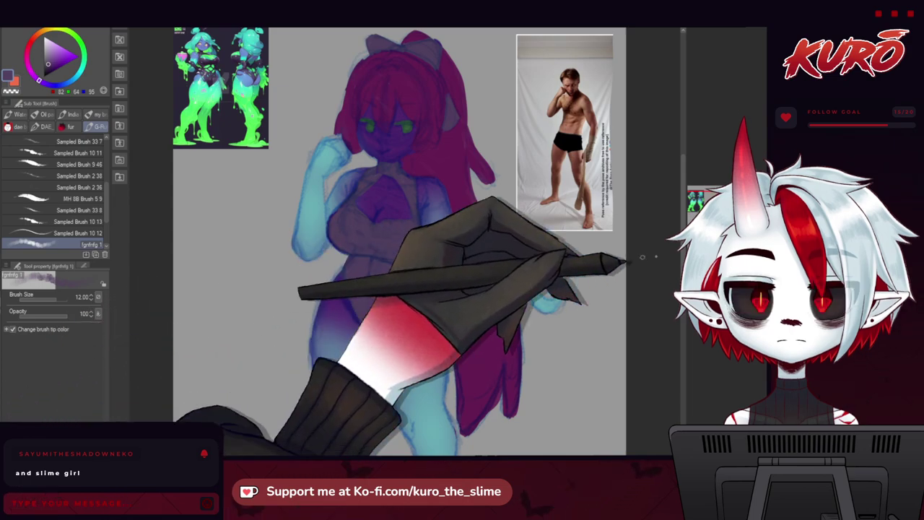
pyautogui.hotkey('ctrl', '-')
pyautogui.hotkey('ctrl', '-')
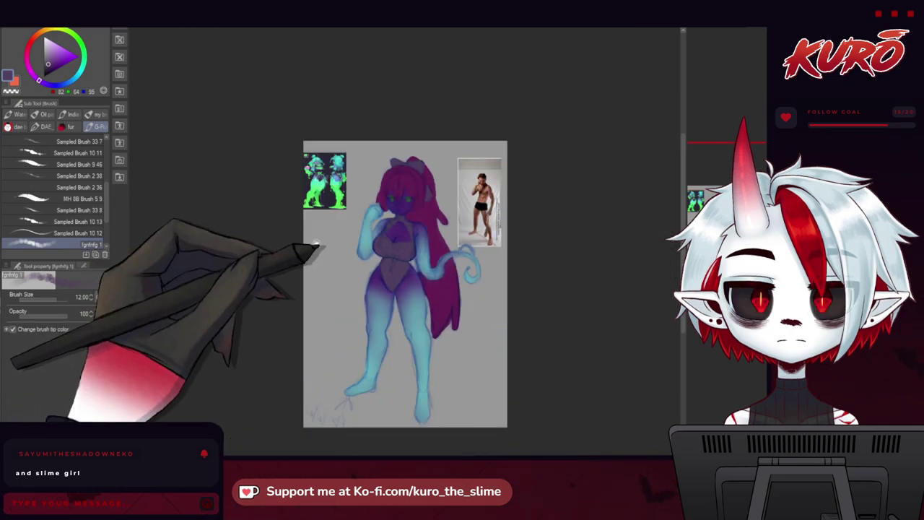
pyautogui.moveTo(323, 246); pyautogui.dragTo(325, 238)
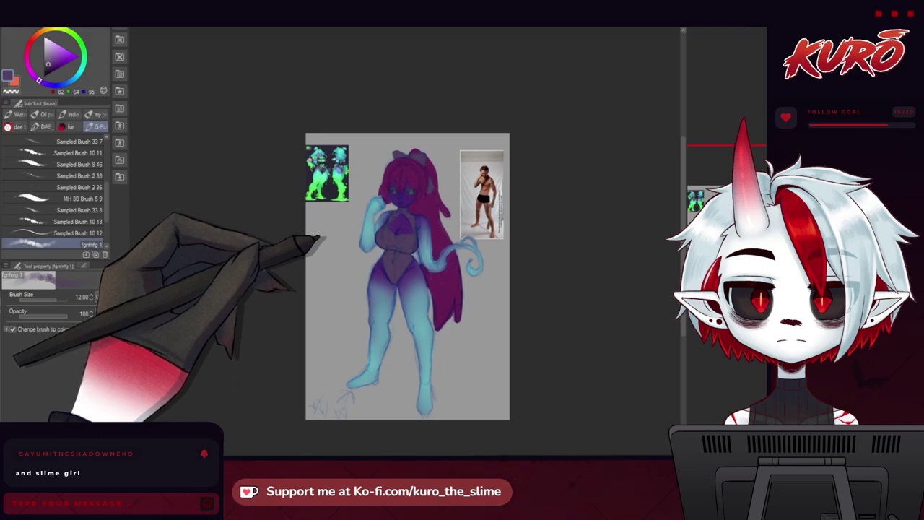
pyautogui.moveTo(368, 404); pyautogui.dragTo(367, 393)
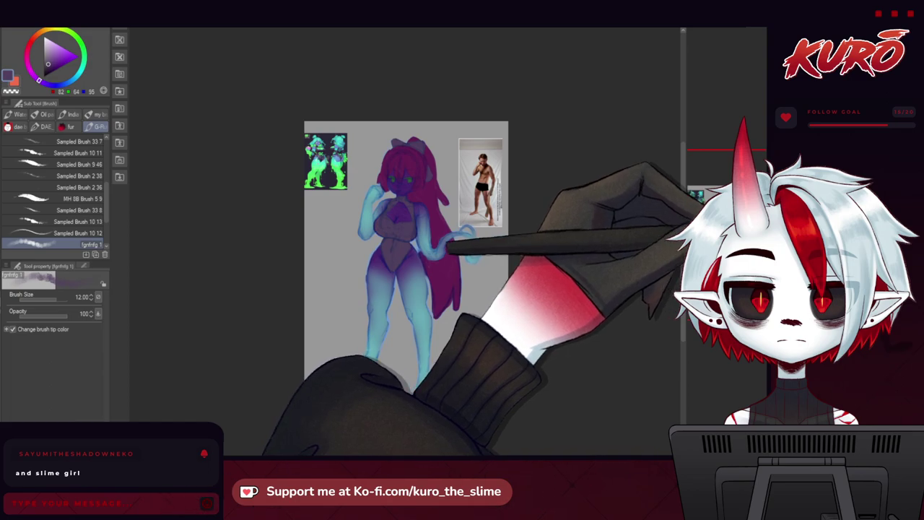
pyautogui.scroll(6, 421, 265)
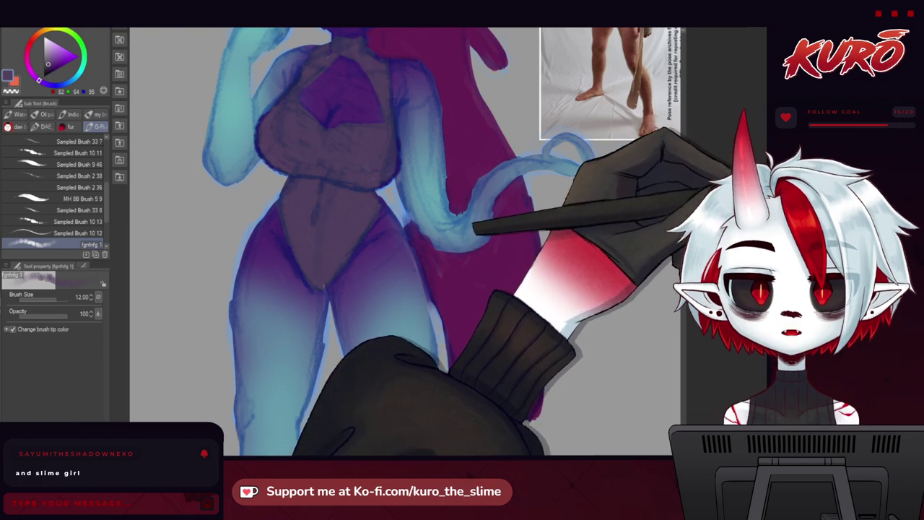
pyautogui.scroll(-2, 361, 142)
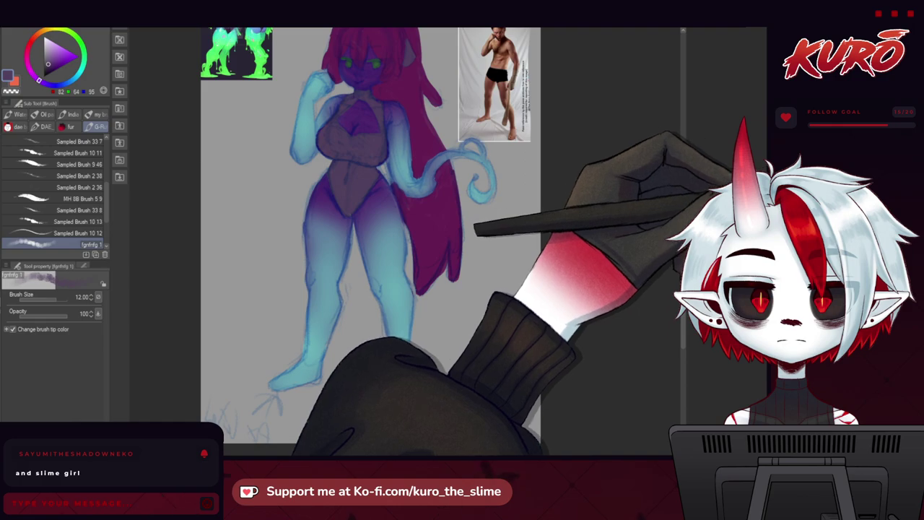
pyautogui.hotkey('ctrl', 'z')
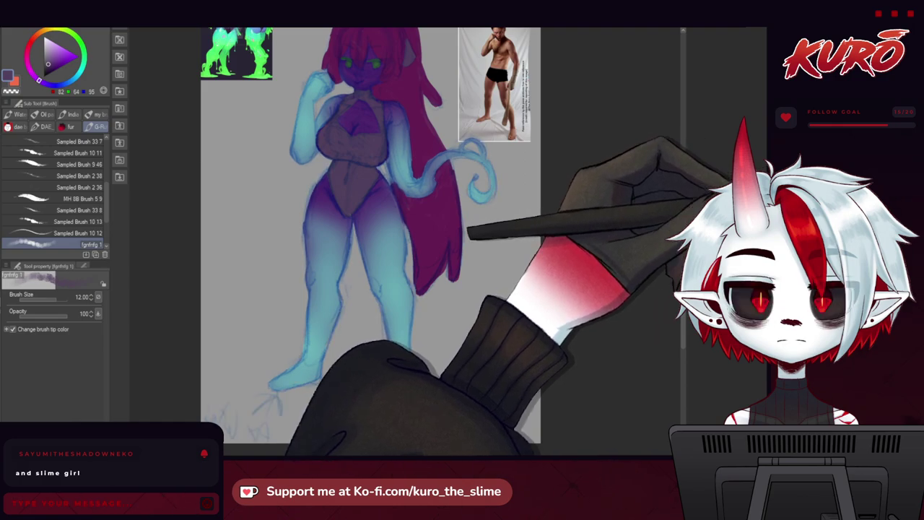
pyautogui.scroll(5, 325, 195)
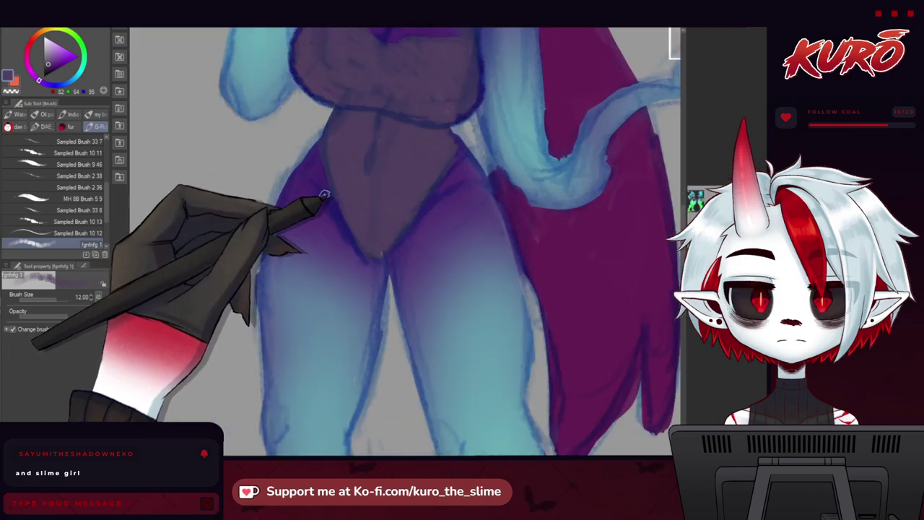
pyautogui.scroll(-4, 364, 253)
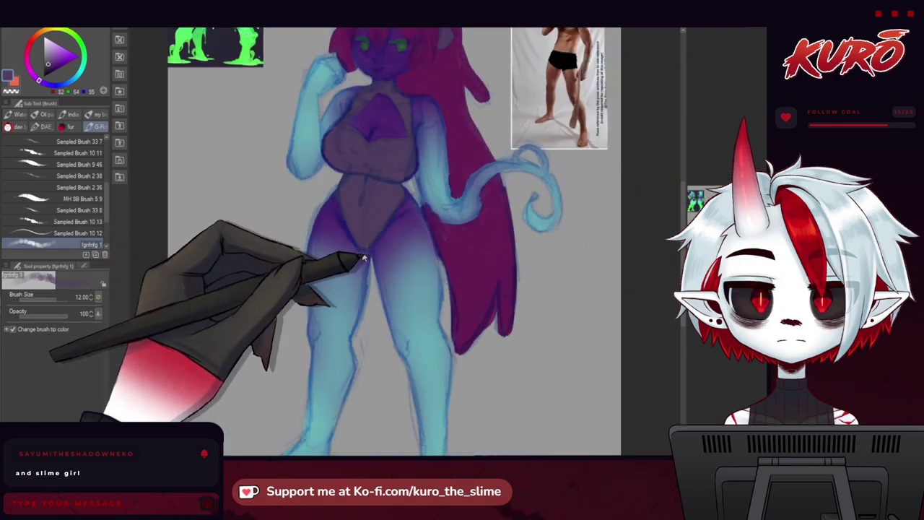
pyautogui.scroll(3, 372, 80)
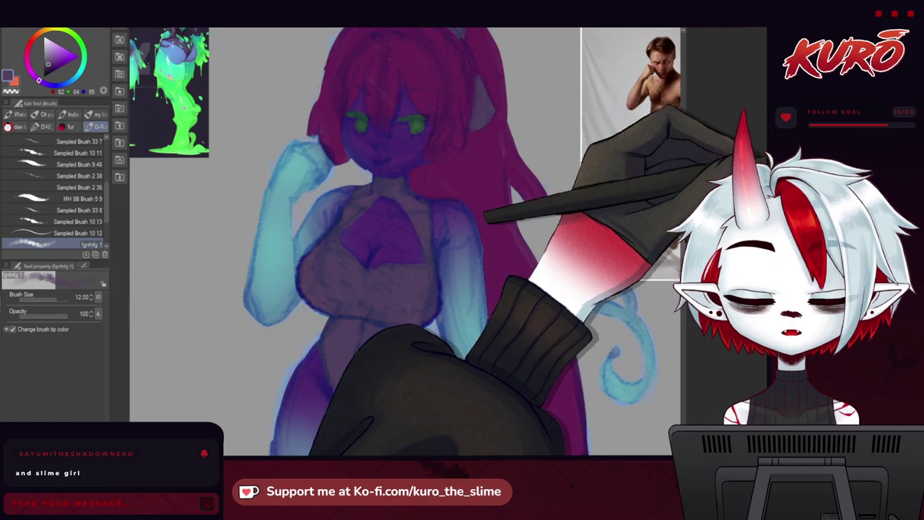
pyautogui.scroll(-3, 405, 242)
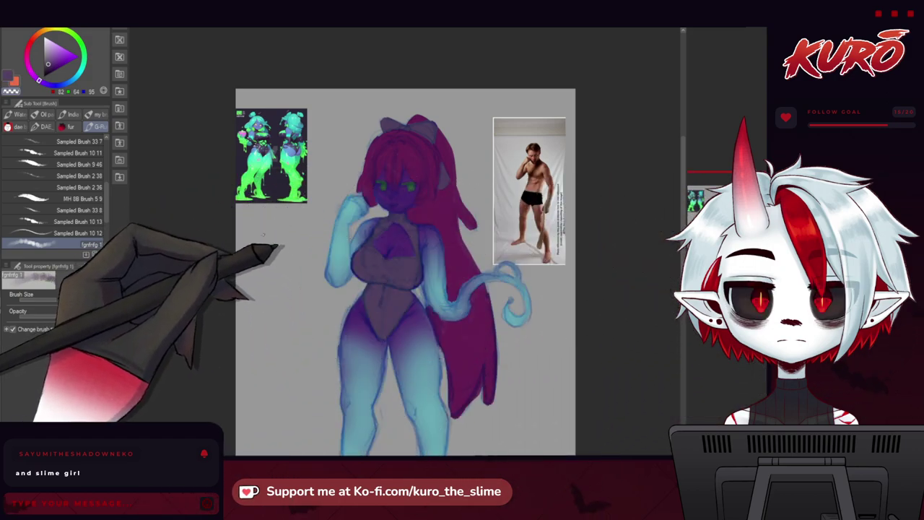
# Step: Fill with the sampled background grey to cover the reference images and fade the coloured sketch
pyautogui.keyDown('alt'); pyautogui.click(567, 268); pyautogui.keyUp('alt')
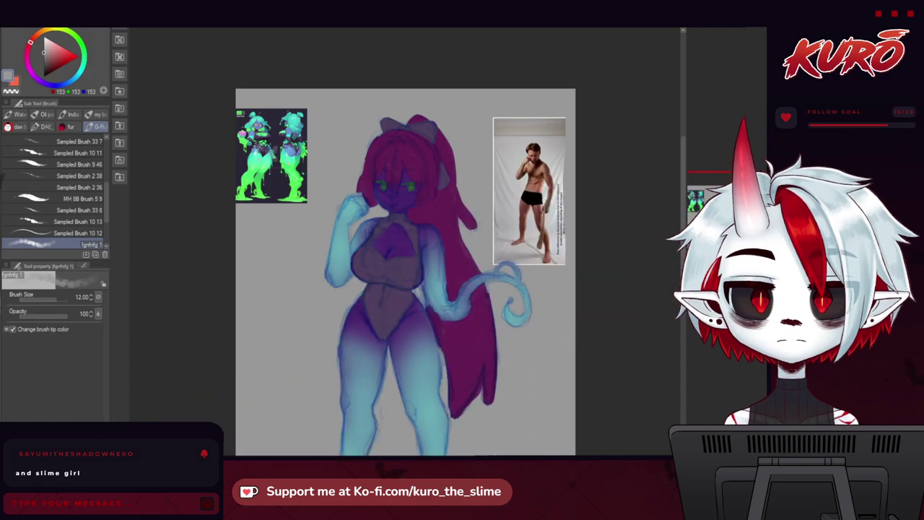
pyautogui.press('g')
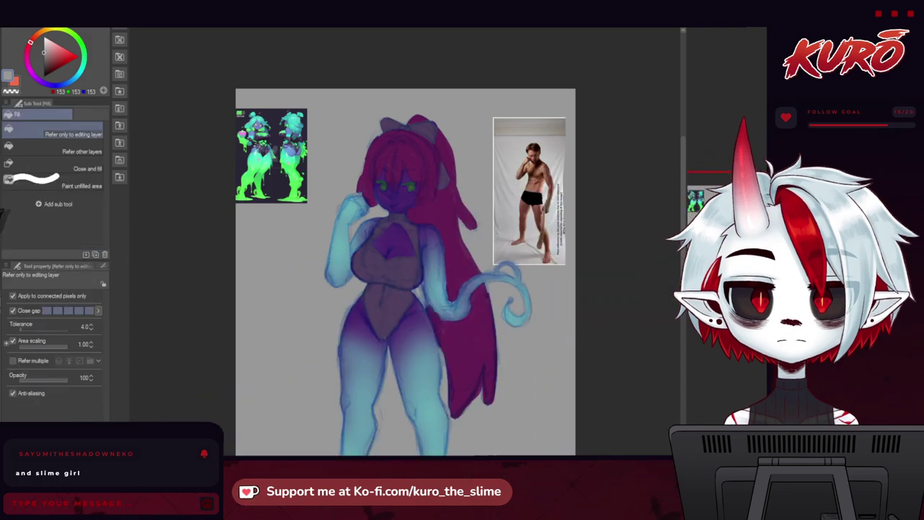
pyautogui.click(292, 283)
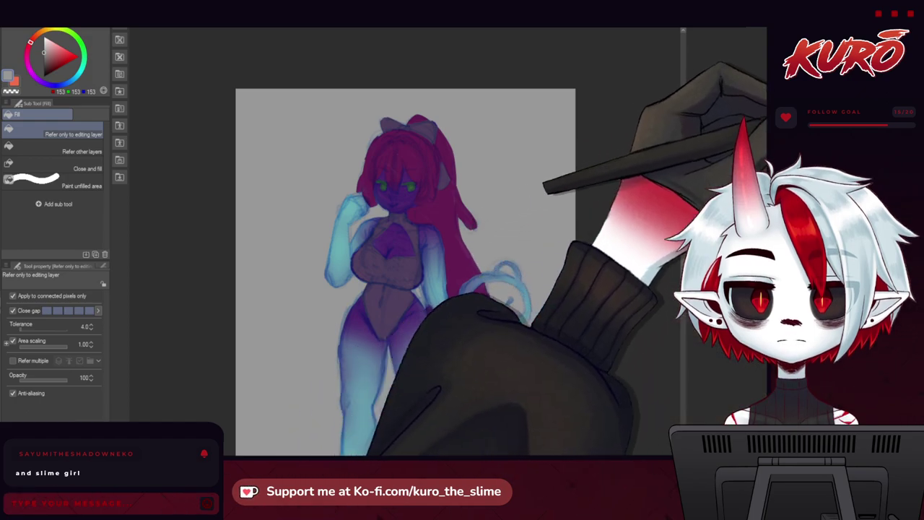
pyautogui.click(695, 238)
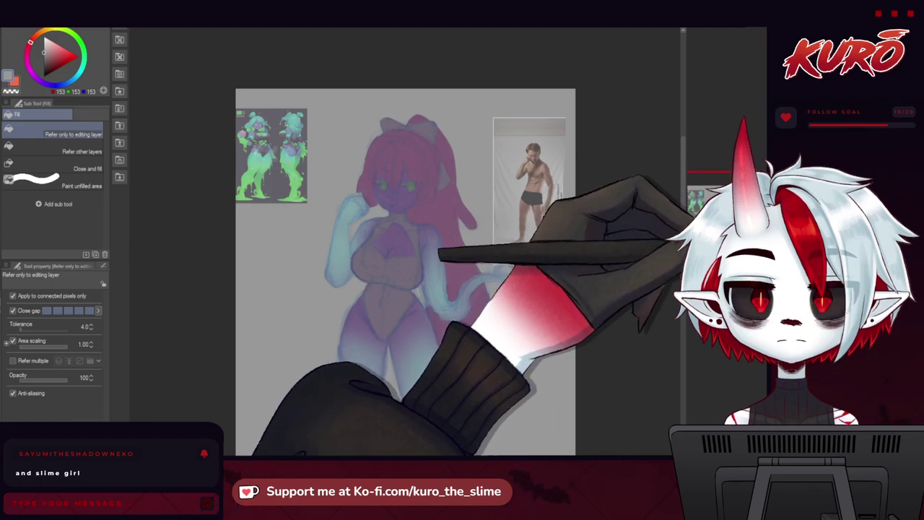
pyautogui.click(695, 238)
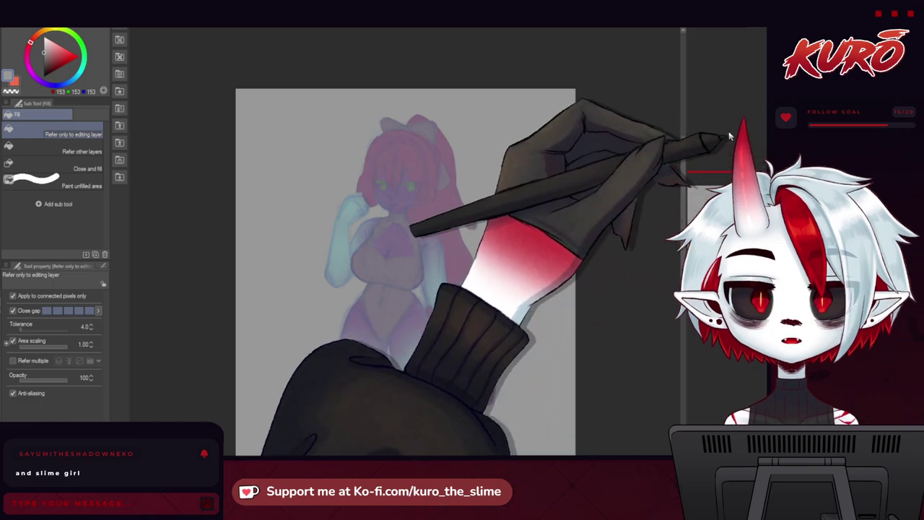
# Step: Switch from Fill to the fgnfnfg 1 brush with black at brush size 5
pyautogui.click(43, 76)
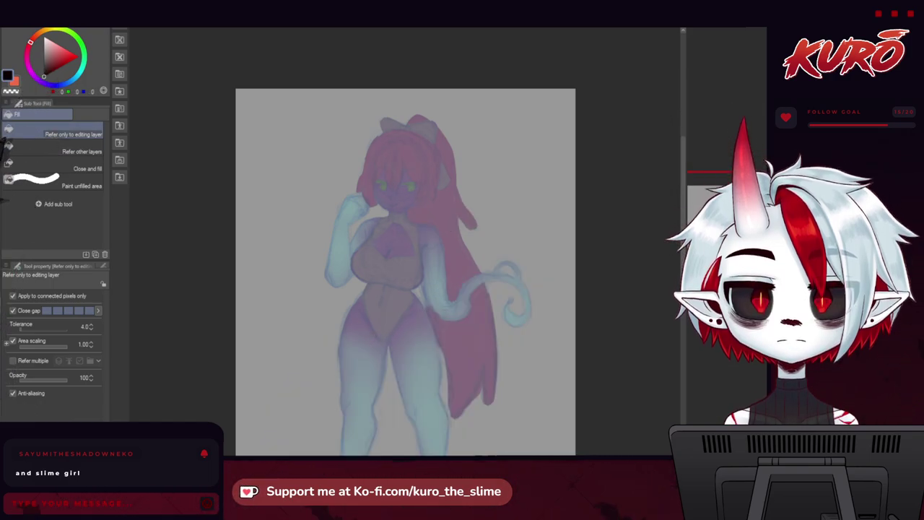
pyautogui.click(2, 135)
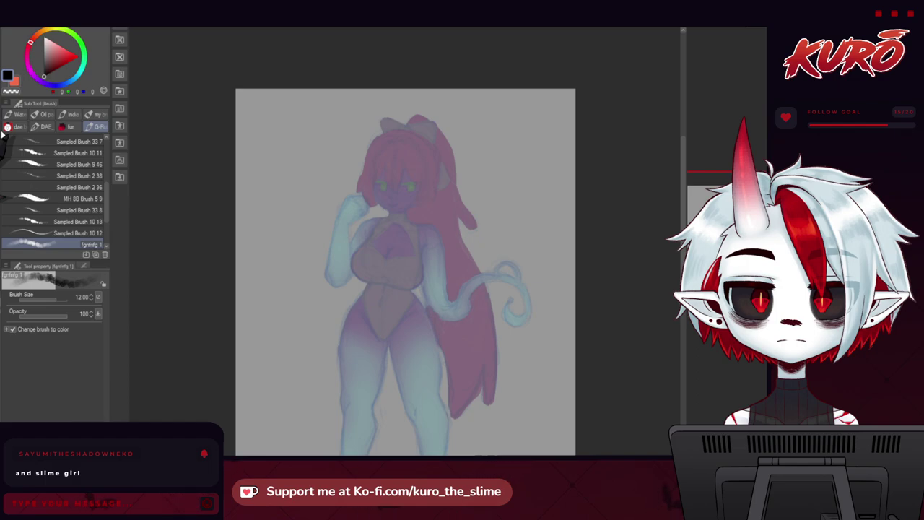
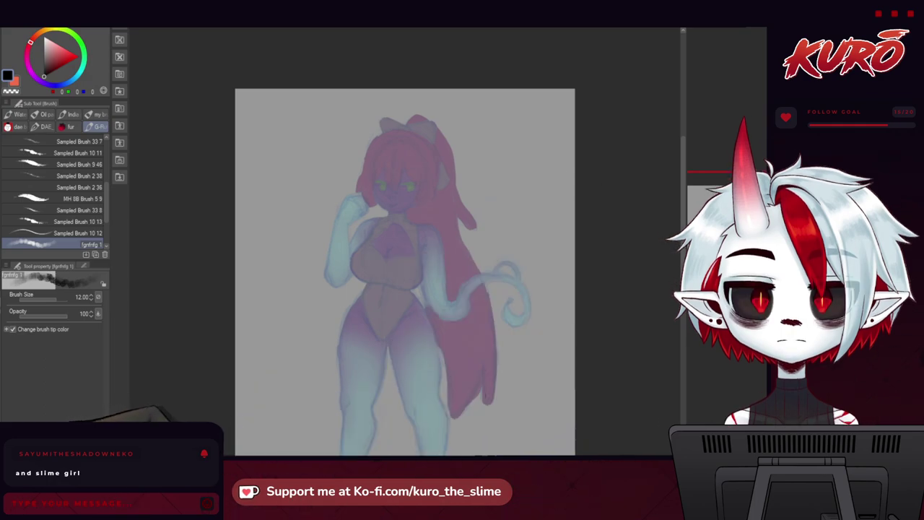
pyautogui.scroll(1, 406, 262)
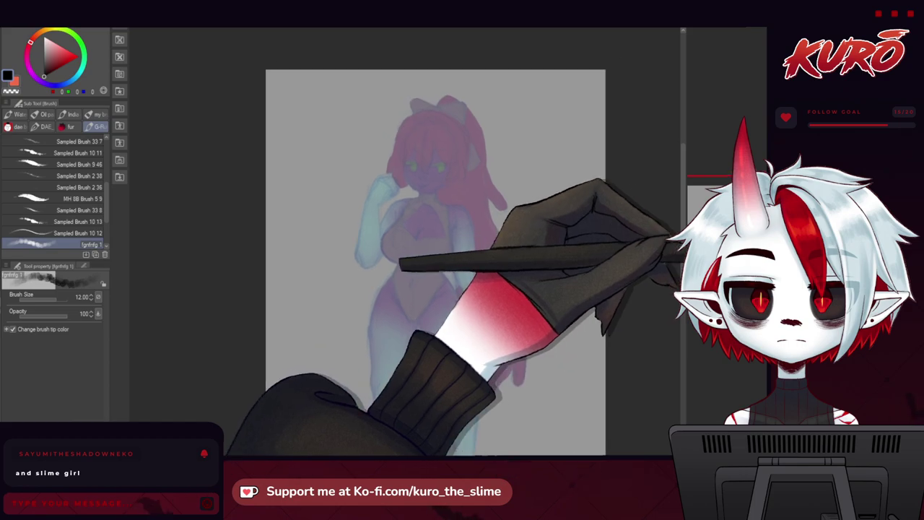
pyautogui.scroll(4, 421, 146)
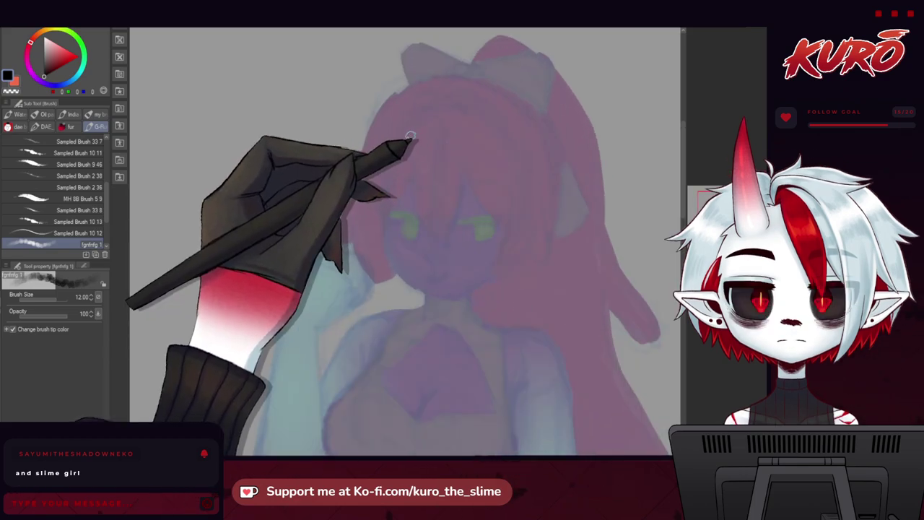
pyautogui.click(53, 299)
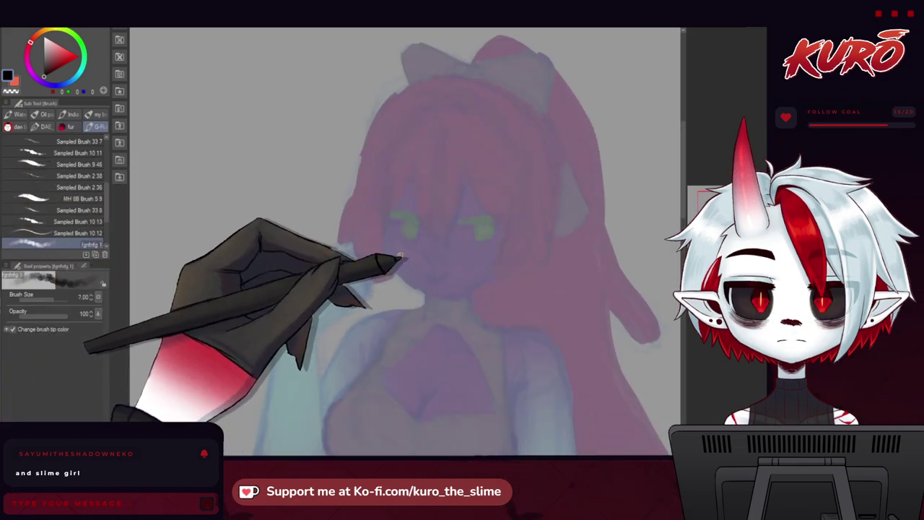
pyautogui.scroll(2, 390, 238)
pyautogui.press('[')
pyautogui.press('[')
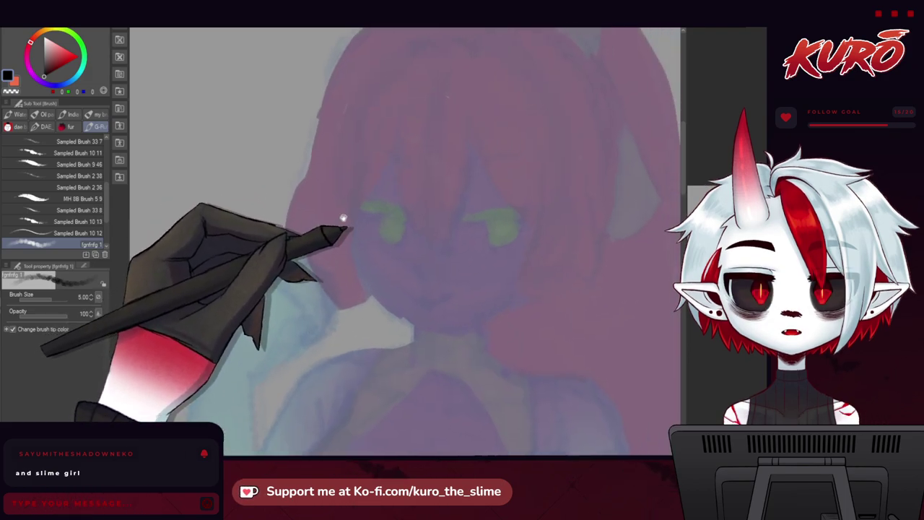
pyautogui.moveTo(367, 142); pyautogui.dragTo(361, 174)
pyautogui.moveTo(352, 244); pyautogui.dragTo(355, 278)
pyautogui.moveTo(347, 229); pyautogui.dragTo(354, 276)
pyautogui.press('[')
pyautogui.press('[')
pyautogui.press('[')
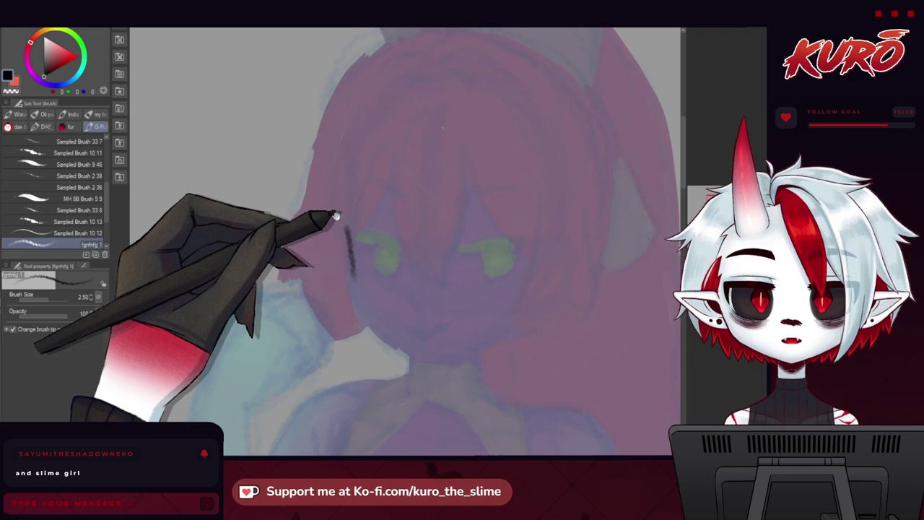
pyautogui.hotkey('ctrl', 'z')
# Step: Draw the face outline at brush size 3, from the cheek down to the chin and up the opposite jaw, flipping the canvas for the far side
pyautogui.press(']')
pyautogui.moveTo(347, 229)
pyautogui.mouseDown()
pyautogui.moveTo(357, 291)
pyautogui.moveTo(391, 343)
pyautogui.moveTo(366, 320)
pyautogui.moveTo(433, 366)
pyautogui.mouseUp()
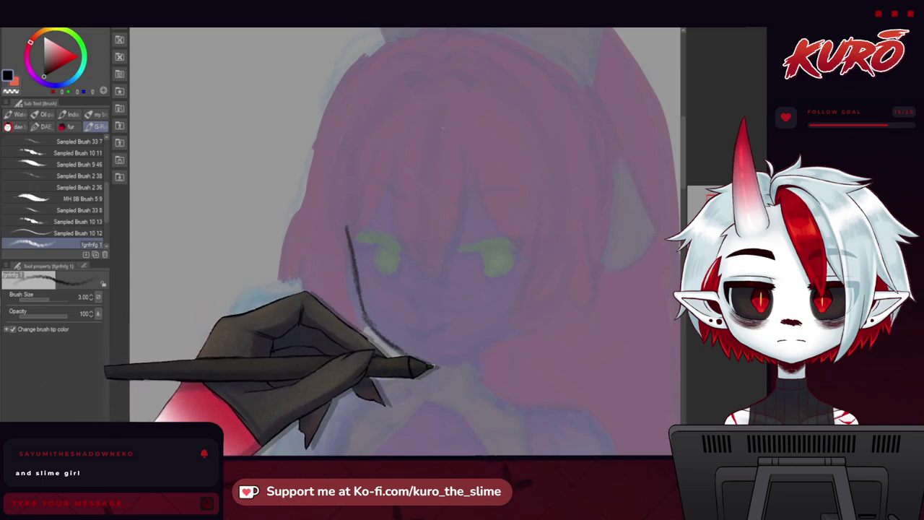
pyautogui.press('h')
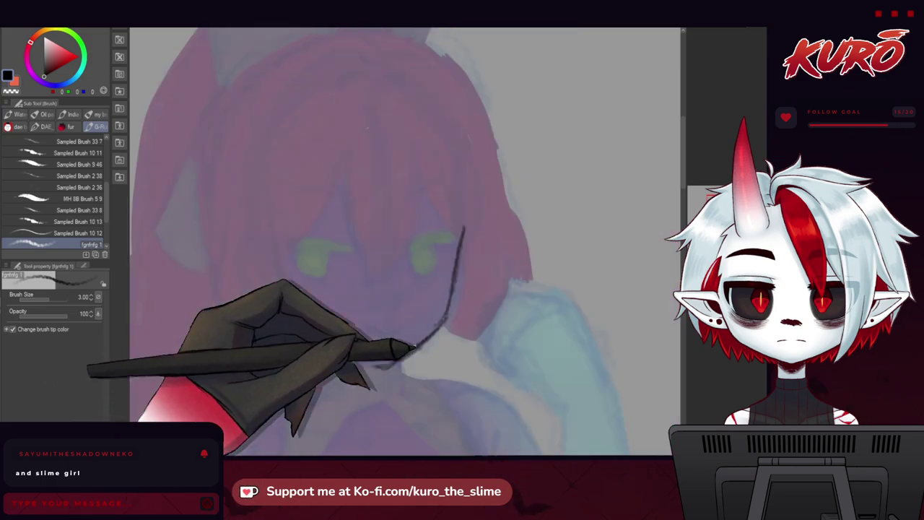
pyautogui.moveTo(346, 351); pyautogui.dragTo(383, 368)
pyautogui.moveTo(313, 335); pyautogui.dragTo(339, 346)
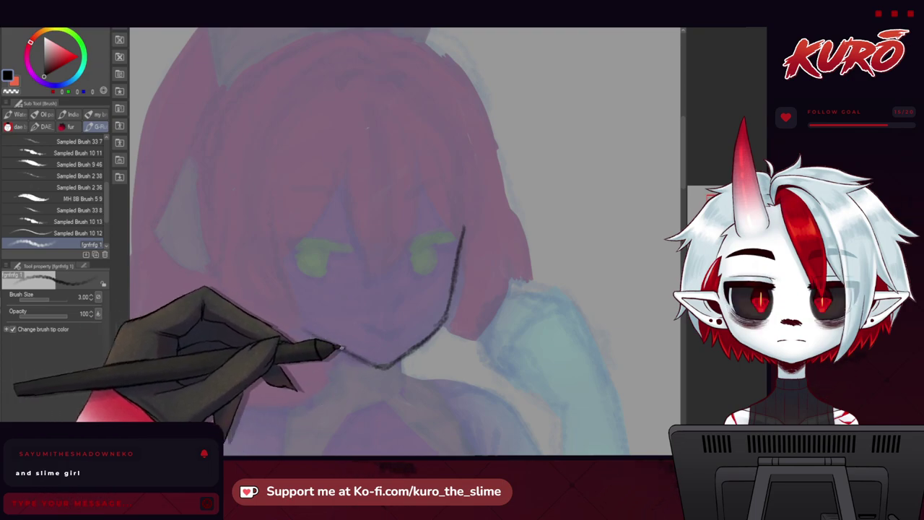
pyautogui.press('h')
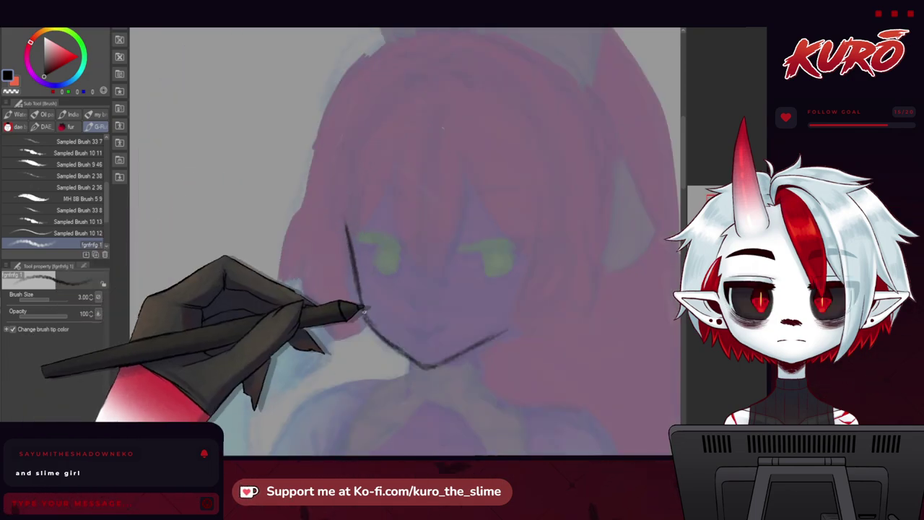
# Step: Draw both sides of the neck and hatch the shadow under the chin
pyautogui.moveTo(802, 275); pyautogui.dragTo(807, 287)
pyautogui.moveTo(445, 272); pyautogui.dragTo(443, 304)
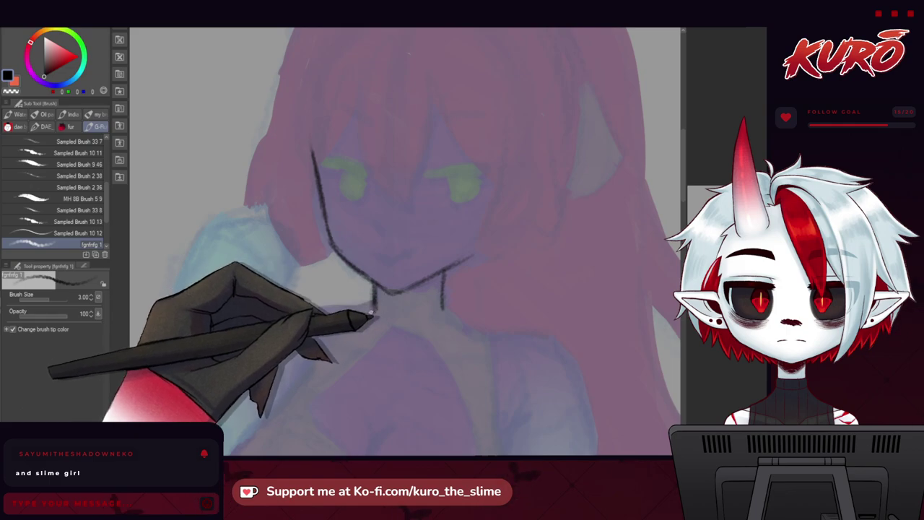
pyautogui.moveTo(443, 307); pyautogui.dragTo(472, 332)
pyautogui.moveTo(440, 288)
pyautogui.mouseDown()
pyautogui.moveTo(411, 304)
pyautogui.moveTo(422, 285)
pyautogui.moveTo(380, 310)
pyautogui.moveTo(387, 288)
pyautogui.moveTo(367, 291)
pyautogui.moveTo(354, 268)
pyautogui.moveTo(413, 295)
pyautogui.mouseUp()
pyautogui.moveTo(289, 276); pyautogui.dragTo(330, 289)
pyautogui.moveTo(251, 213); pyautogui.dragTo(281, 197)
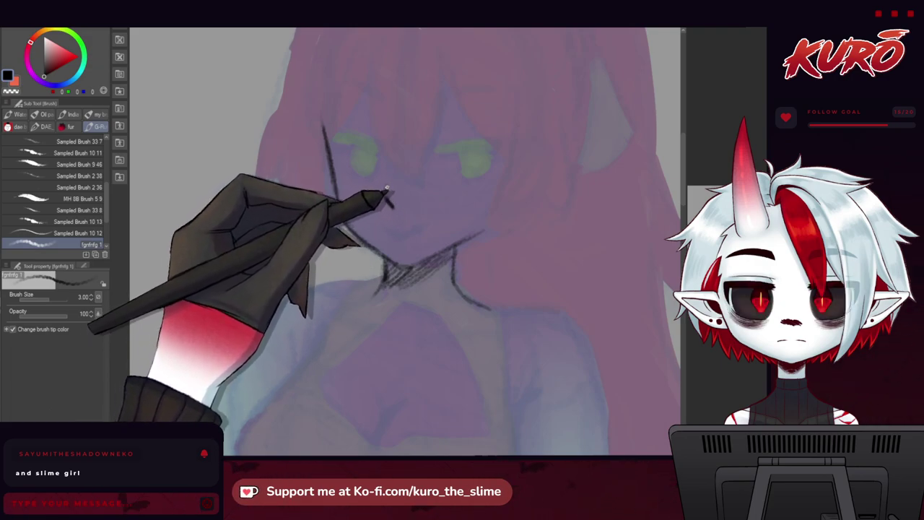
# Step: Draw the nose as a small angled stroke with a short nostril mark and clean it up with transparent colour
pyautogui.moveTo(382, 189); pyautogui.dragTo(387, 208)
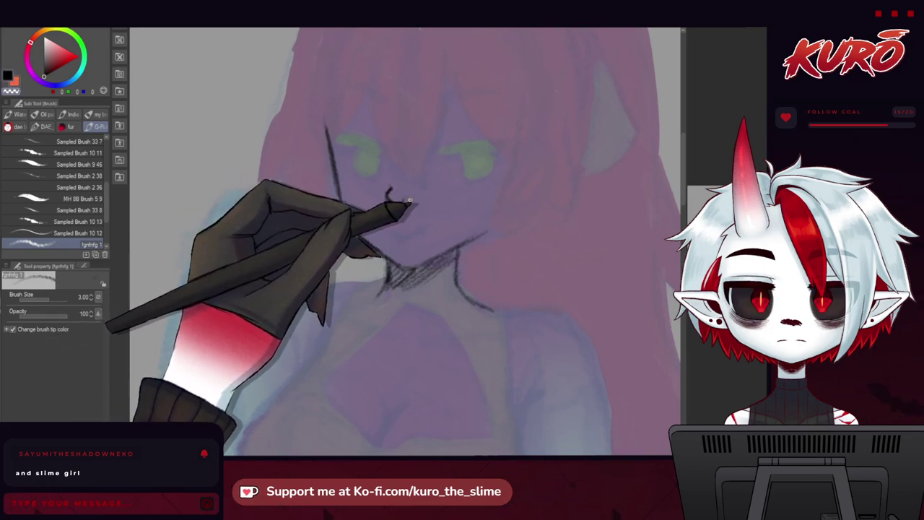
pyautogui.scroll(1, 409, 207)
pyautogui.press('c')
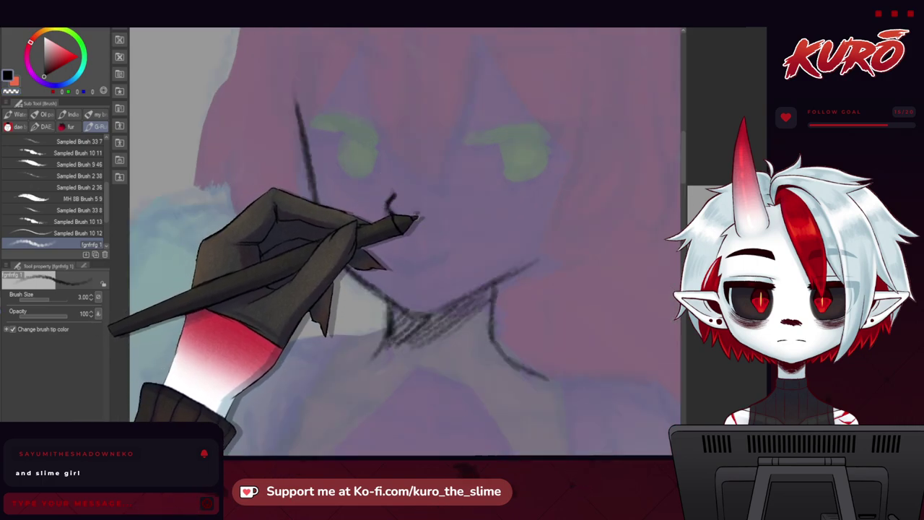
pyautogui.scroll(-2, 377, 210)
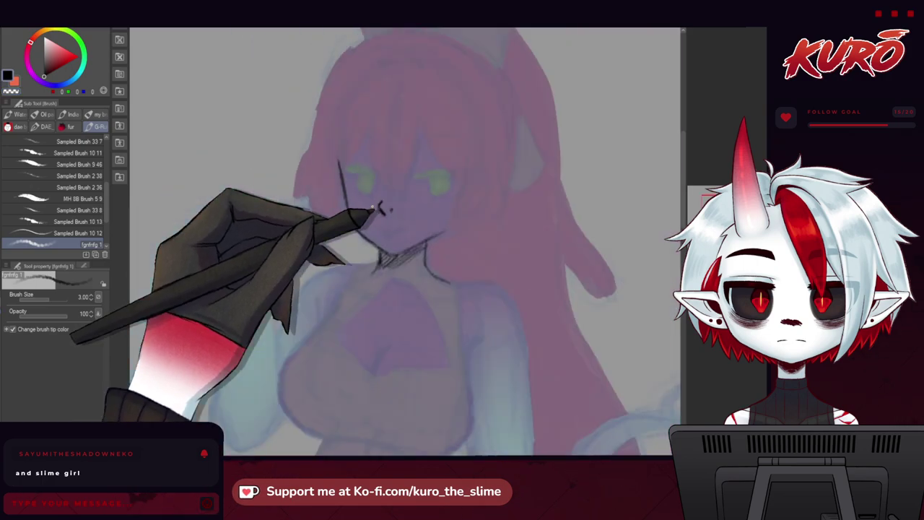
pyautogui.scroll(2, 389, 217)
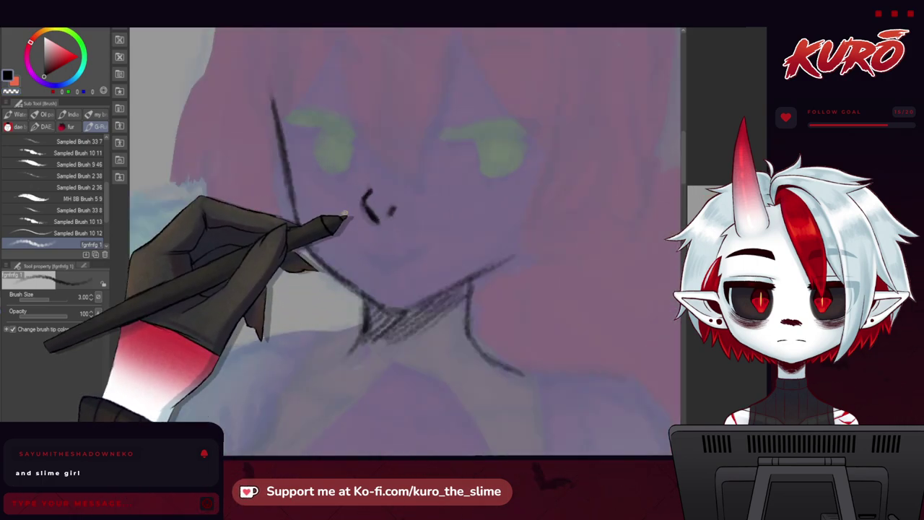
pyautogui.scroll(-3, 344, 216)
pyautogui.scroll(2, 332, 213)
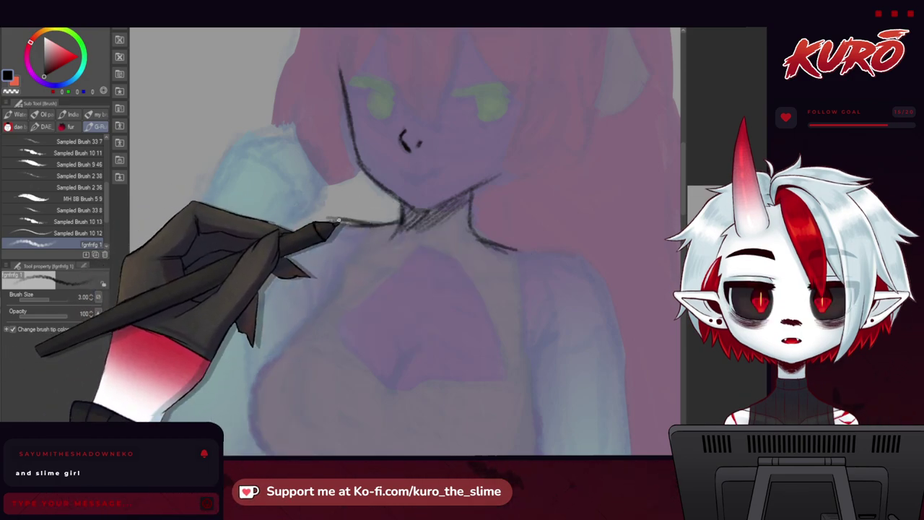
# Step: Draw the shoulder lines outward from both sides of the neck over the faded sketch
pyautogui.moveTo(359, 220); pyautogui.dragTo(330, 220)
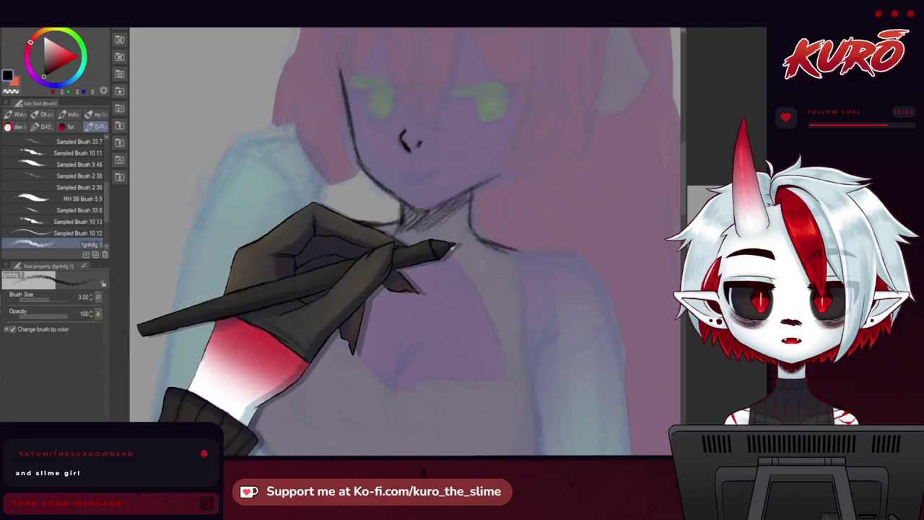
pyautogui.moveTo(446, 250); pyautogui.dragTo(355, 210)
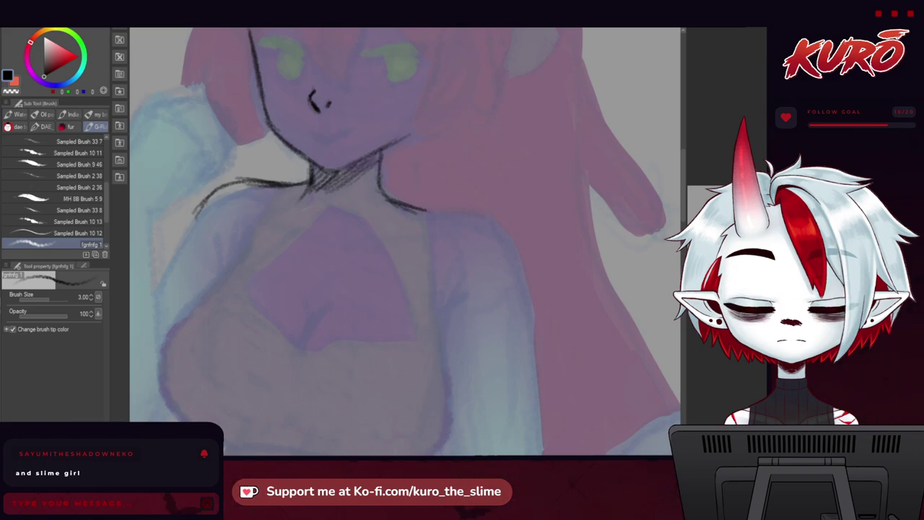
pyautogui.moveTo(392, 211); pyautogui.dragTo(392, 251)
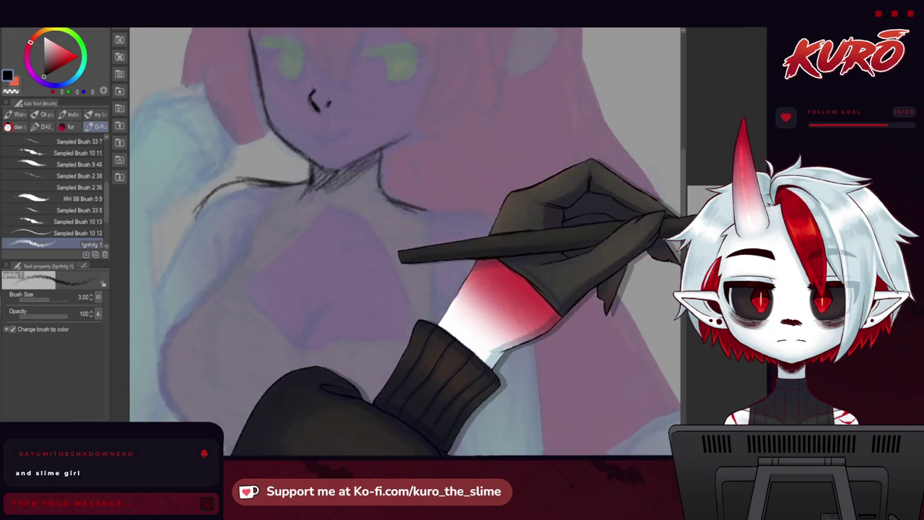
pyautogui.moveTo(325, 303); pyautogui.dragTo(397, 252)
pyautogui.moveTo(353, 178); pyautogui.dragTo(365, 179)
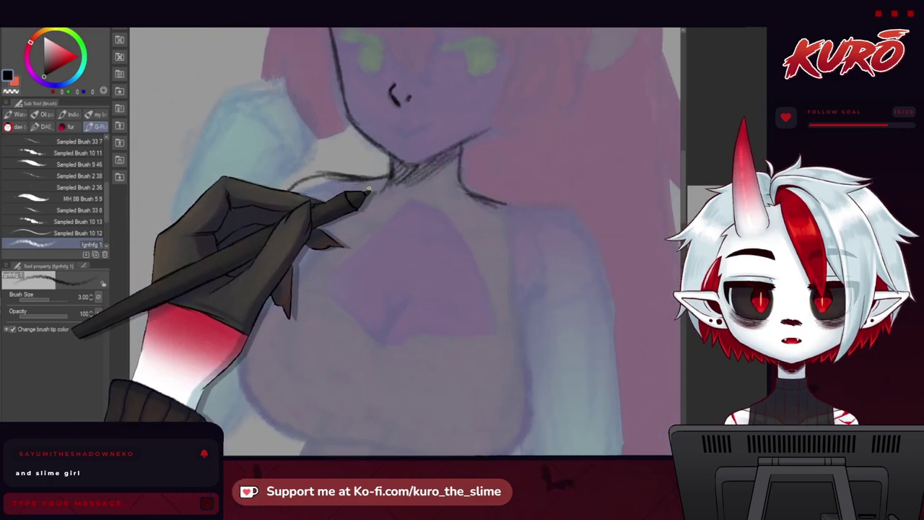
pyautogui.moveTo(426, 204)
pyautogui.mouseDown()
pyautogui.moveTo(422, 220)
pyautogui.moveTo(410, 221)
pyautogui.mouseUp()
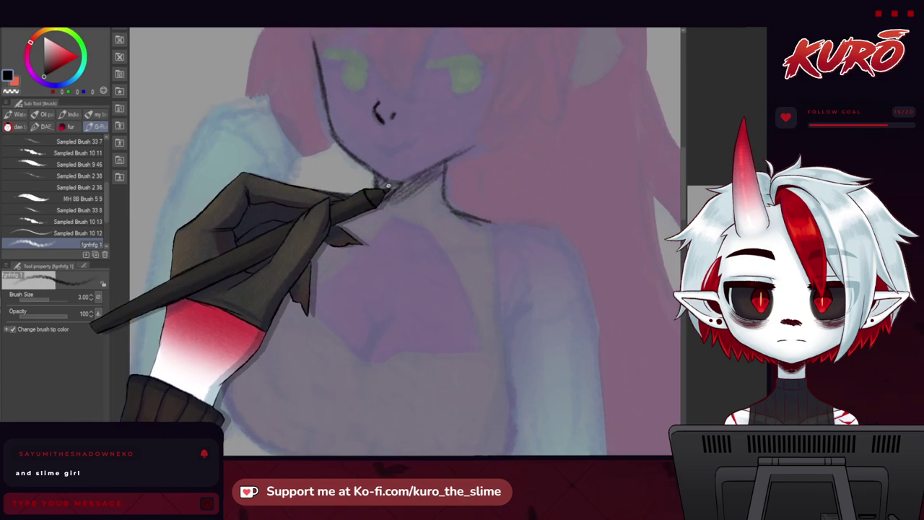
pyautogui.moveTo(528, 227); pyautogui.dragTo(558, 233)
# Step: Draw the armpit creases and the outer side contours of the bust
pyautogui.moveTo(252, 227); pyautogui.dragTo(252, 163)
pyautogui.moveTo(305, 191); pyautogui.dragTo(252, 253)
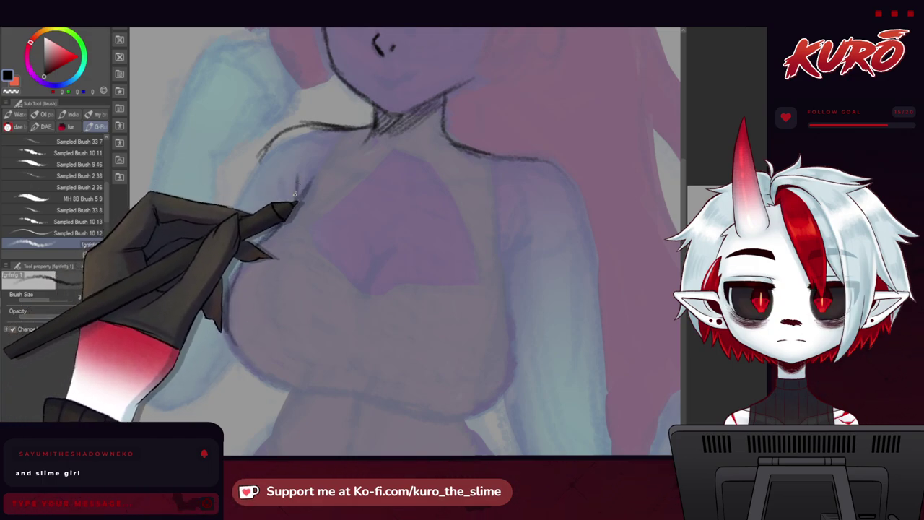
pyautogui.moveTo(502, 212); pyautogui.dragTo(513, 323)
pyautogui.moveTo(515, 230); pyautogui.dragTo(502, 266)
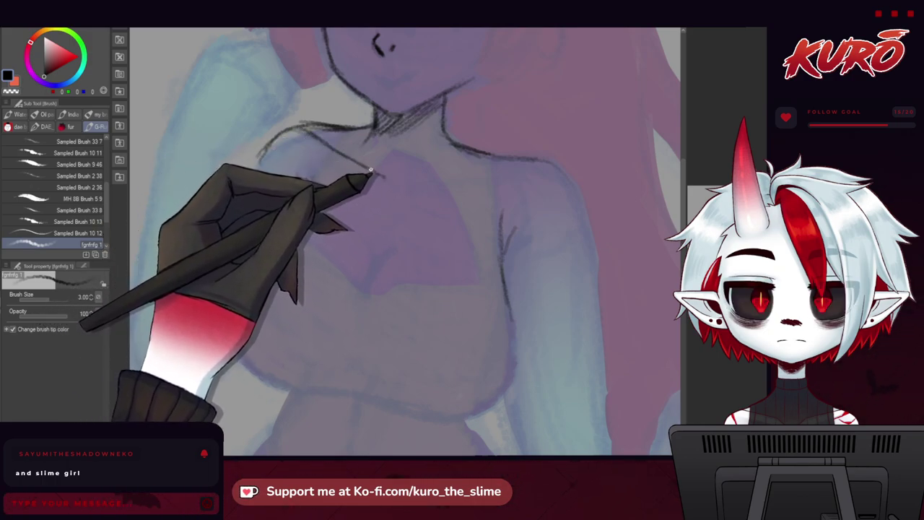
# Step: Draw both collarbones and round off the shoulder on the ponytail side, checking it in mirrored view
pyautogui.press('c')
pyautogui.moveTo(380, 175); pyautogui.dragTo(386, 182)
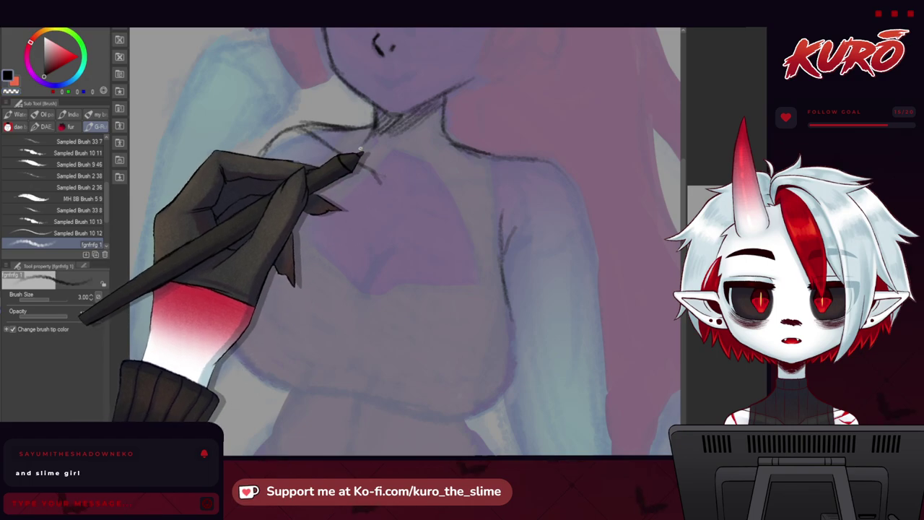
pyautogui.press('h')
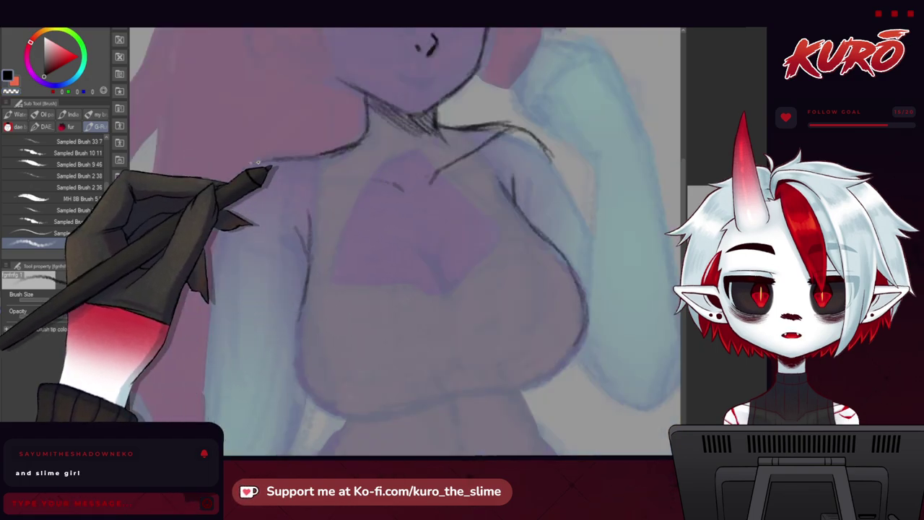
pyautogui.moveTo(265, 160); pyautogui.dragTo(252, 172)
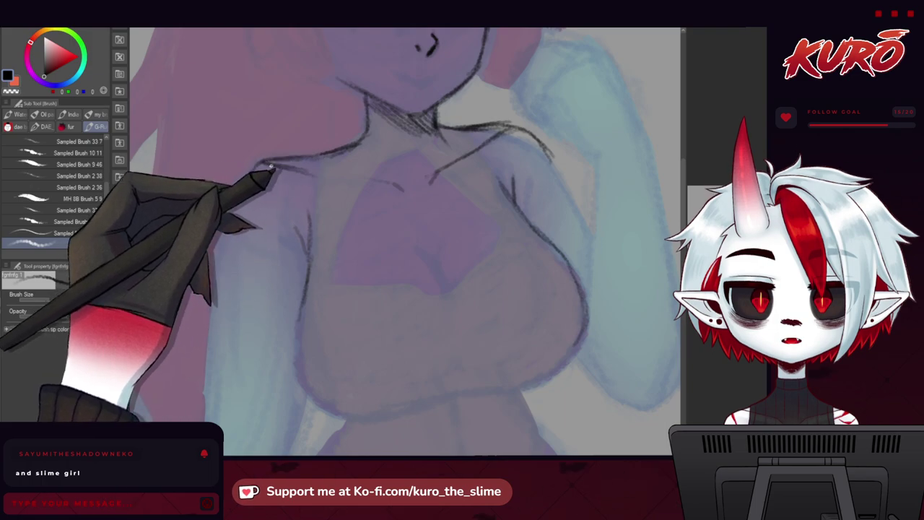
pyautogui.press('h')
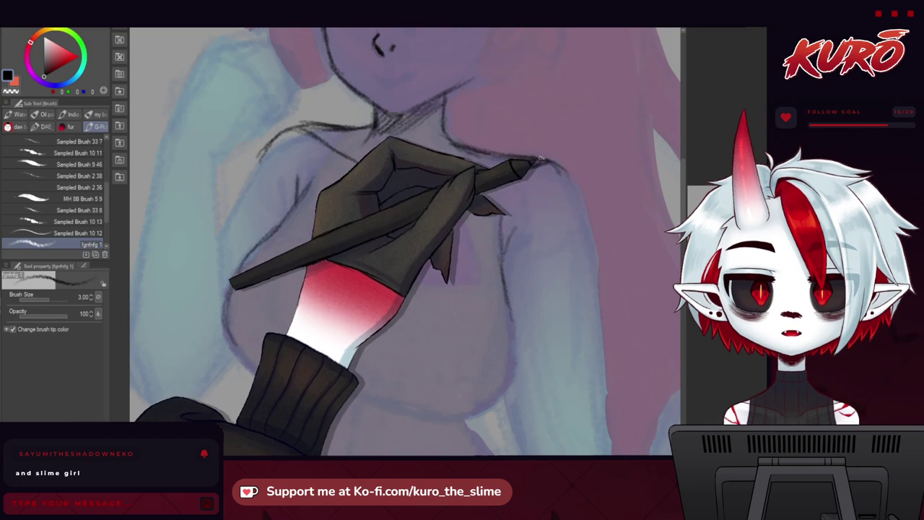
pyautogui.moveTo(543, 160); pyautogui.dragTo(578, 198)
pyautogui.moveTo(506, 174)
pyautogui.mouseDown()
pyautogui.moveTo(549, 171)
pyautogui.moveTo(410, 190)
pyautogui.mouseUp()
pyautogui.moveTo(447, 206); pyautogui.dragTo(431, 208)
# Step: Trace the bust's outer curves and underside, and extend the shoulder line down the raised arm
pyautogui.moveTo(251, 201)
pyautogui.mouseDown()
pyautogui.moveTo(276, 146)
pyautogui.moveTo(241, 298)
pyautogui.mouseUp()
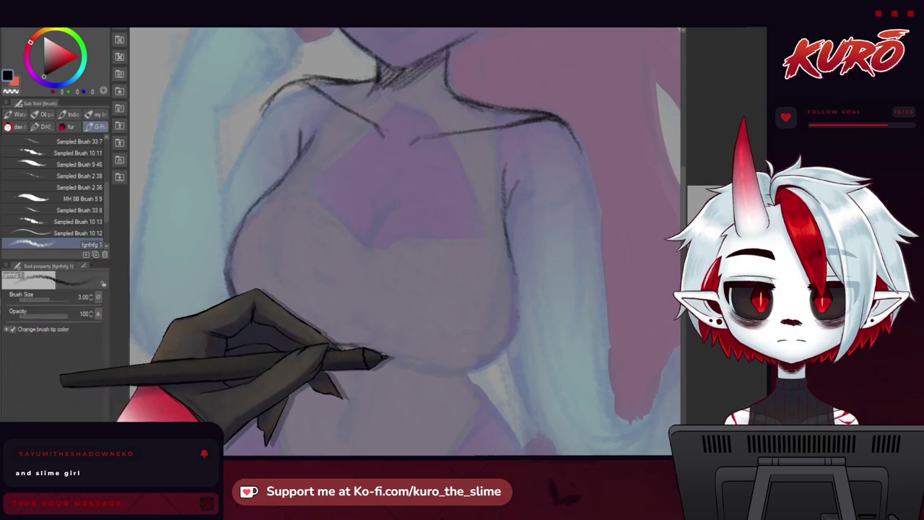
pyautogui.moveTo(514, 276)
pyautogui.mouseDown()
pyautogui.moveTo(519, 322)
pyautogui.moveTo(507, 350)
pyautogui.mouseUp()
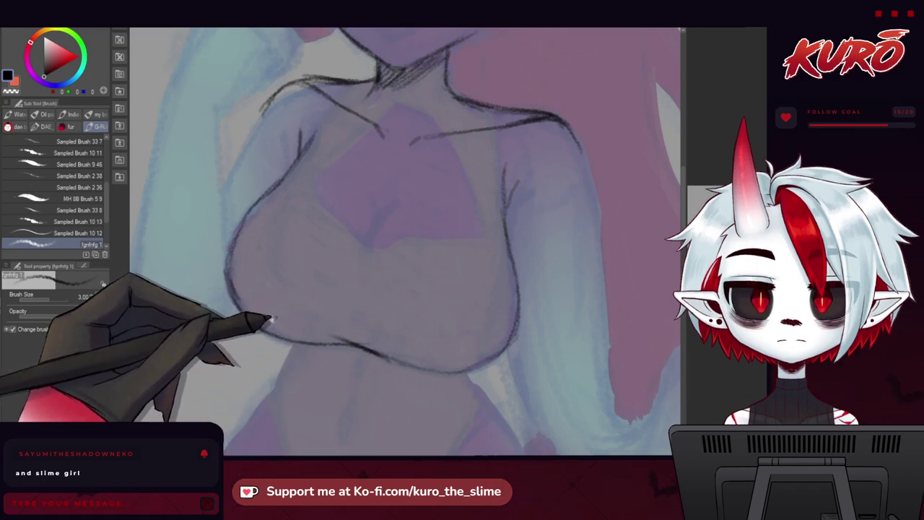
pyautogui.moveTo(254, 252); pyautogui.dragTo(276, 258)
pyautogui.moveTo(293, 151); pyautogui.dragTo(295, 195)
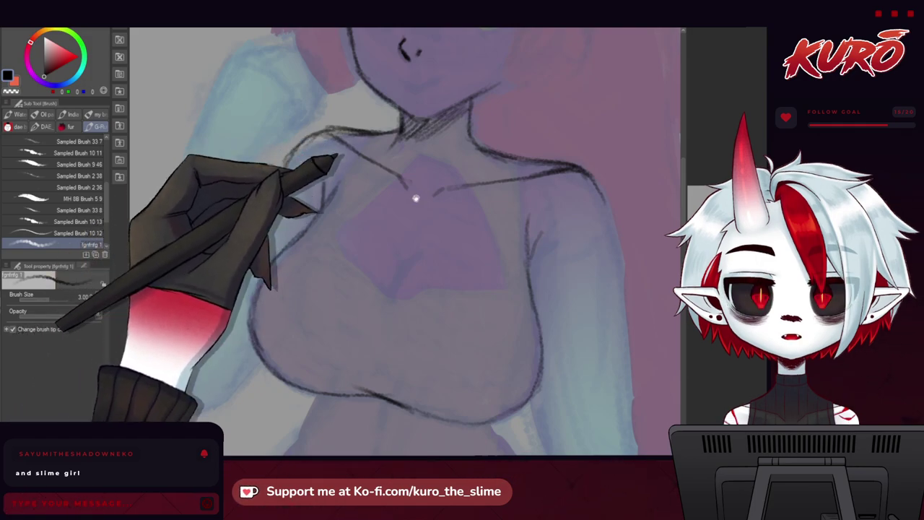
# Step: Draw the short forked crease at the centre of the chest, checking it in mirrored view
pyautogui.moveTo(413, 195); pyautogui.dragTo(384, 150)
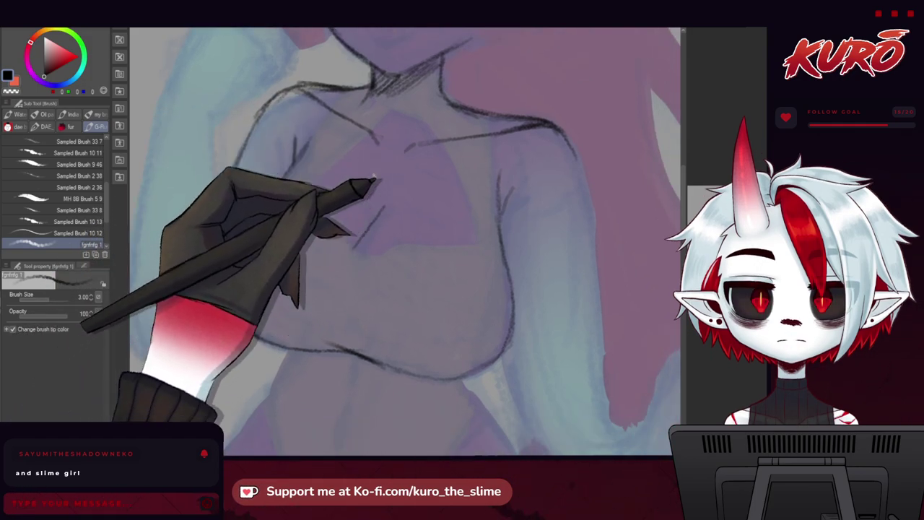
pyautogui.hotkey('ctrl', 'z')
pyautogui.press('h')
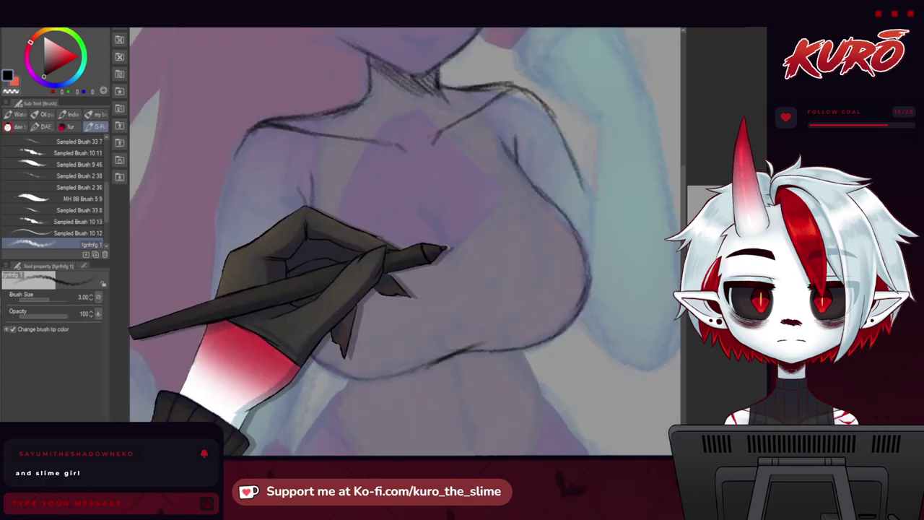
pyautogui.moveTo(435, 221); pyautogui.dragTo(449, 253)
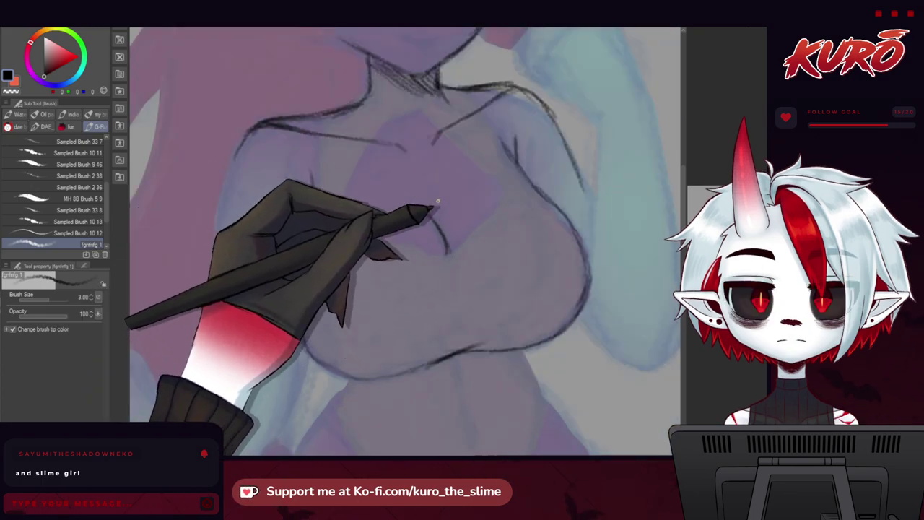
pyautogui.moveTo(412, 207); pyautogui.dragTo(436, 220)
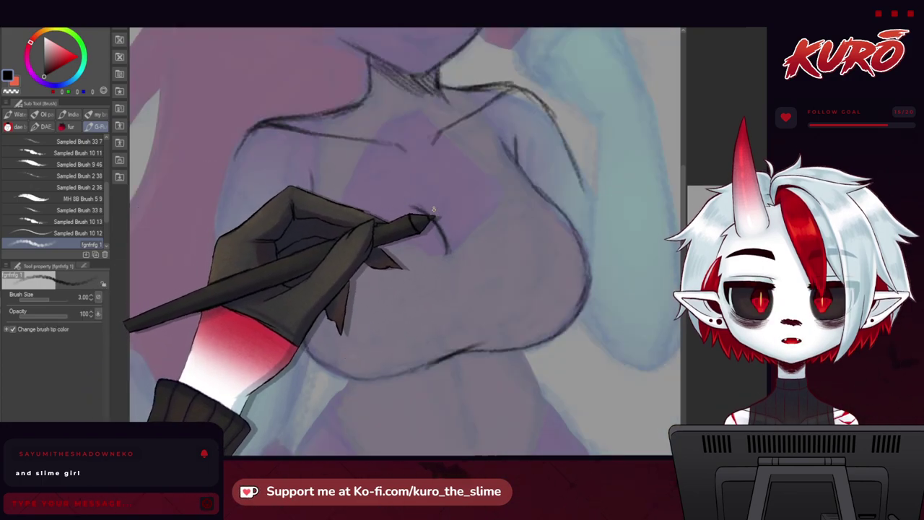
pyautogui.press('h')
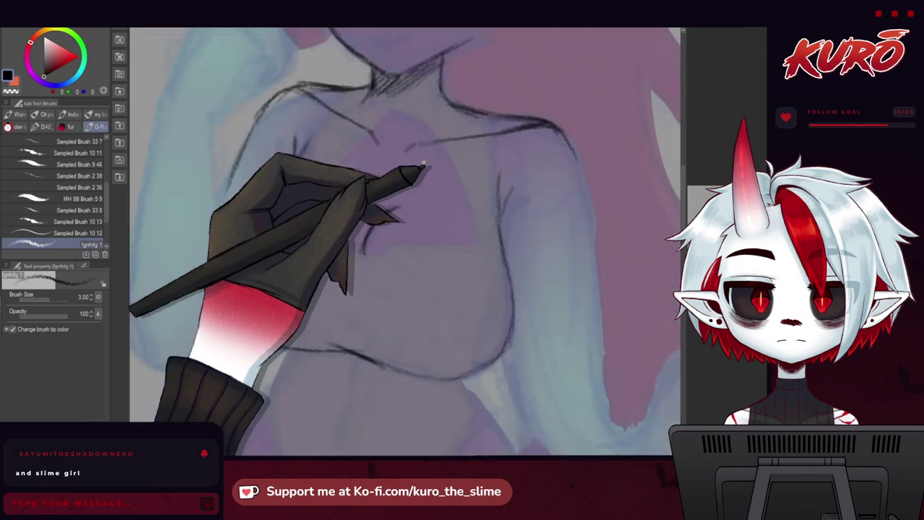
pyautogui.moveTo(320, 181); pyautogui.dragTo(322, 234)
pyautogui.moveTo(383, 133)
pyautogui.mouseDown()
pyautogui.moveTo(416, 140)
pyautogui.moveTo(427, 159)
pyautogui.mouseUp()
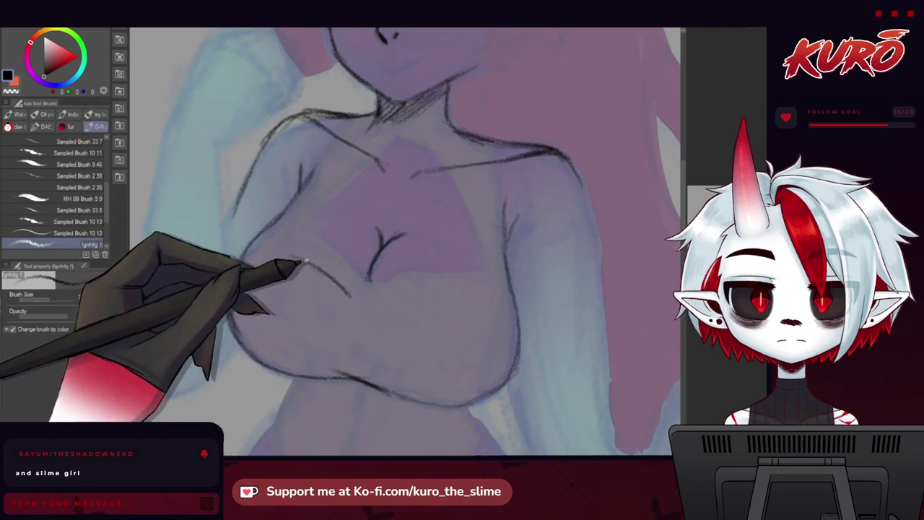
# Step: Draw the lower edge of the top's neckline opening across the chest, meeting in a point at the centre crease
pyautogui.press('h')
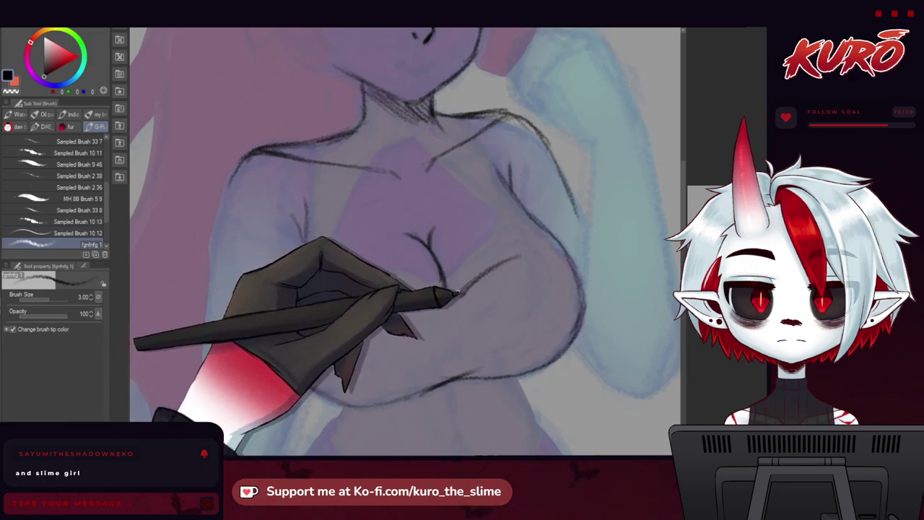
pyautogui.press('h')
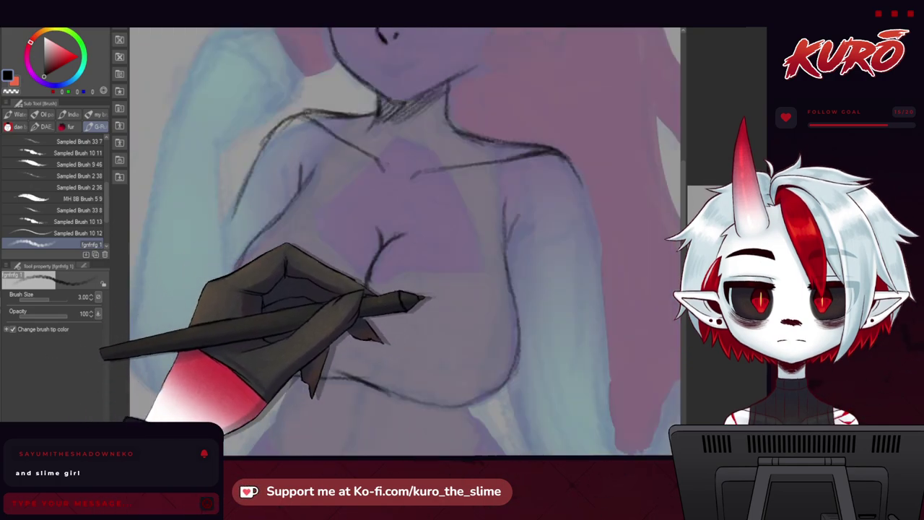
pyautogui.press('h')
pyautogui.press('h')
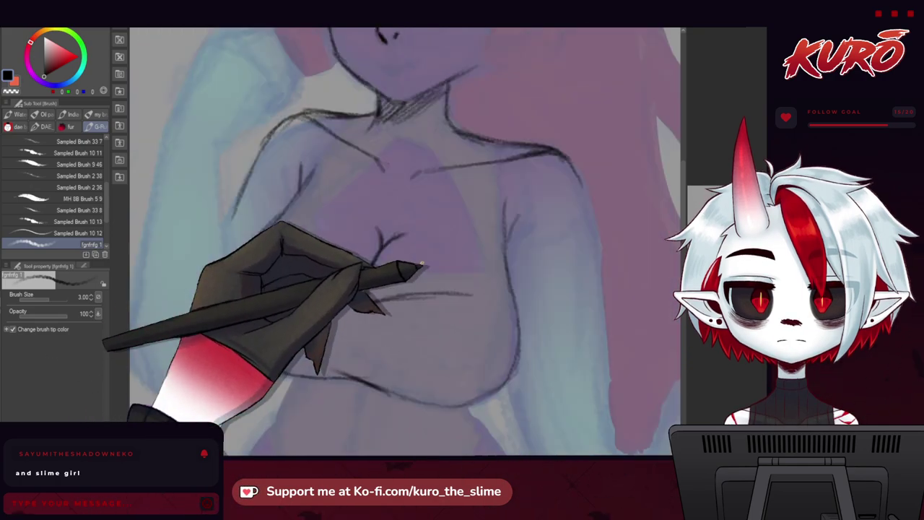
pyautogui.moveTo(482, 297); pyautogui.dragTo(494, 299)
# Step: Draw the top's outer edges up to the shoulders and the slanted sides of its chest opening
pyautogui.moveTo(497, 142); pyautogui.dragTo(501, 217)
pyautogui.moveTo(497, 175); pyautogui.dragTo(504, 251)
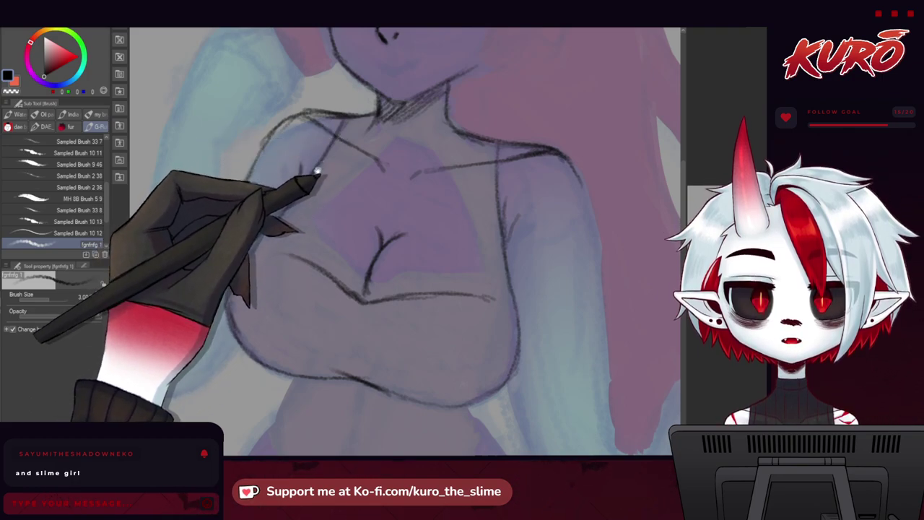
pyautogui.moveTo(392, 204); pyautogui.dragTo(385, 204)
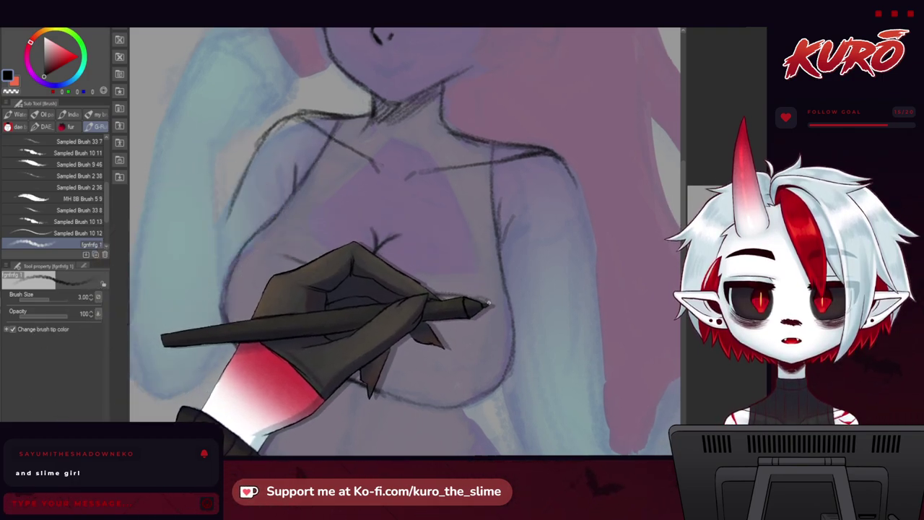
pyautogui.moveTo(437, 154); pyautogui.dragTo(489, 297)
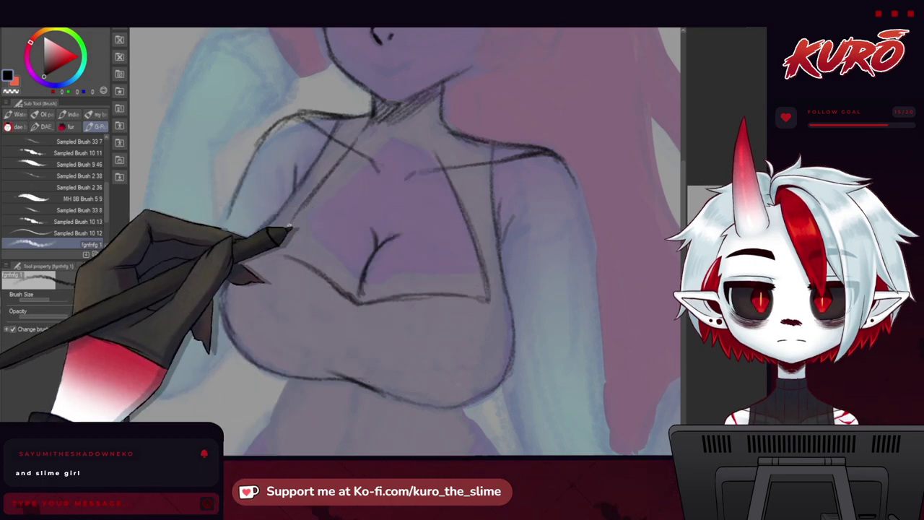
pyautogui.moveTo(314, 270)
pyautogui.mouseDown()
pyautogui.moveTo(262, 252)
pyautogui.moveTo(274, 241)
pyautogui.moveTo(259, 261)
pyautogui.moveTo(279, 270)
pyautogui.mouseUp()
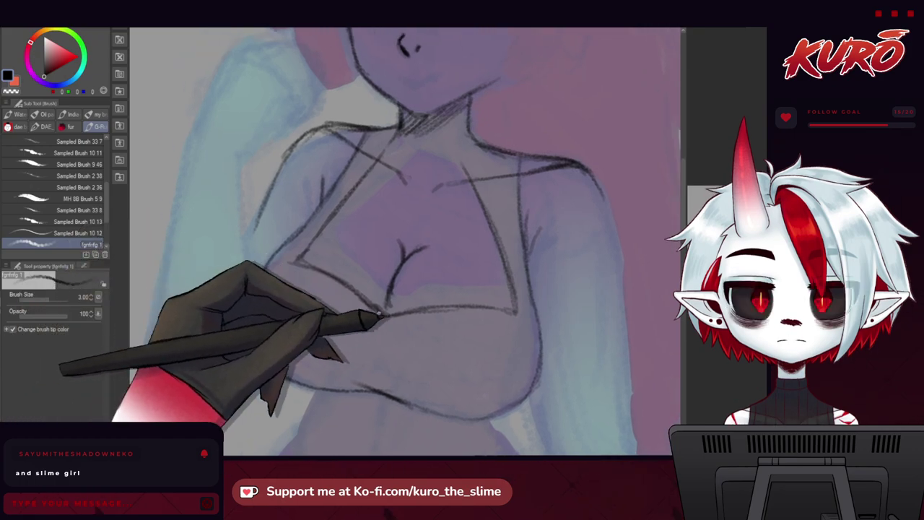
# Step: Extend the chest crease down to the neckline's point and tidy the junction in mirrored view
pyautogui.moveTo(394, 275); pyautogui.dragTo(385, 314)
pyautogui.press('h')
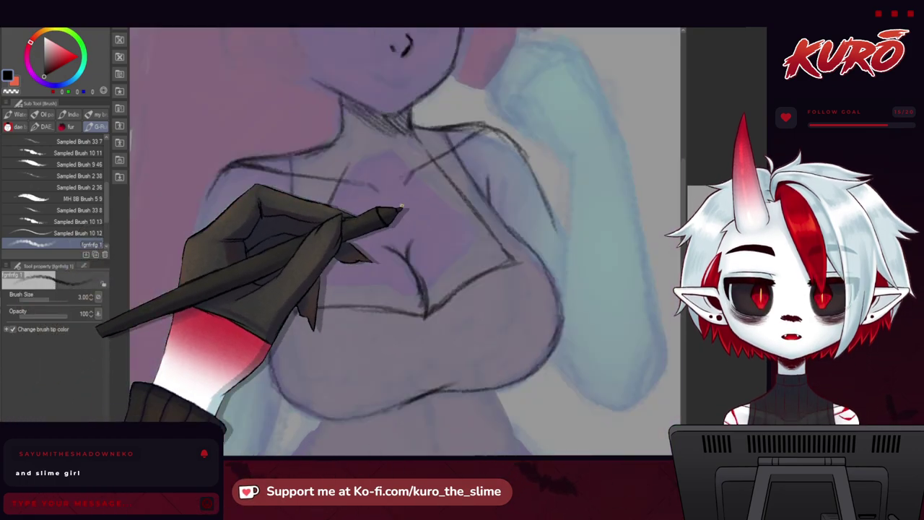
pyautogui.moveTo(410, 262); pyautogui.dragTo(425, 306)
pyautogui.press('c')
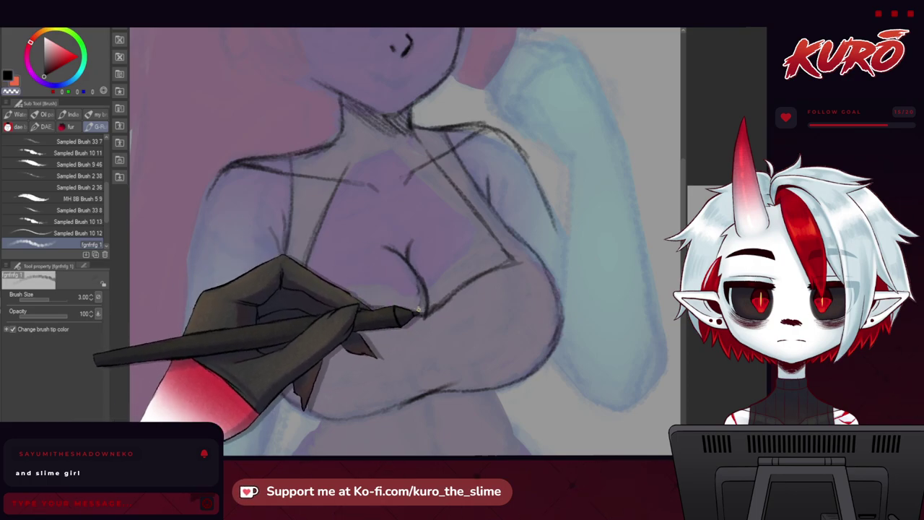
pyautogui.press('h')
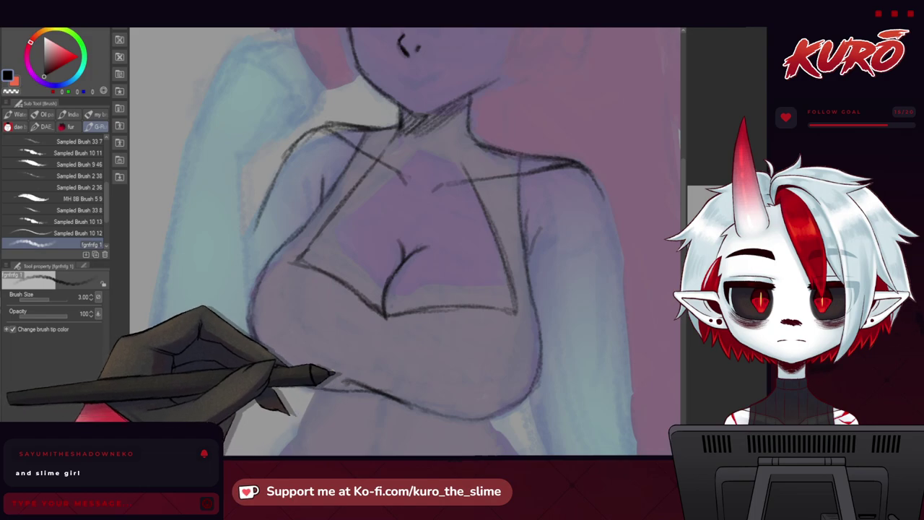
# Step: Thicken and clean up the lower edge of the chest opening, comparing its shape in normal and mirrored view
pyautogui.moveTo(335, 375); pyautogui.dragTo(322, 350)
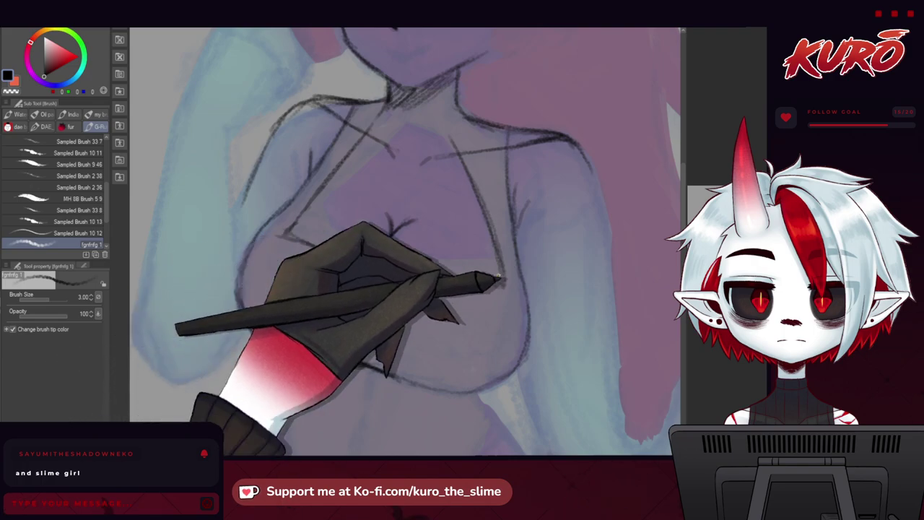
pyautogui.scroll(-3, 473, 268)
pyautogui.press('h')
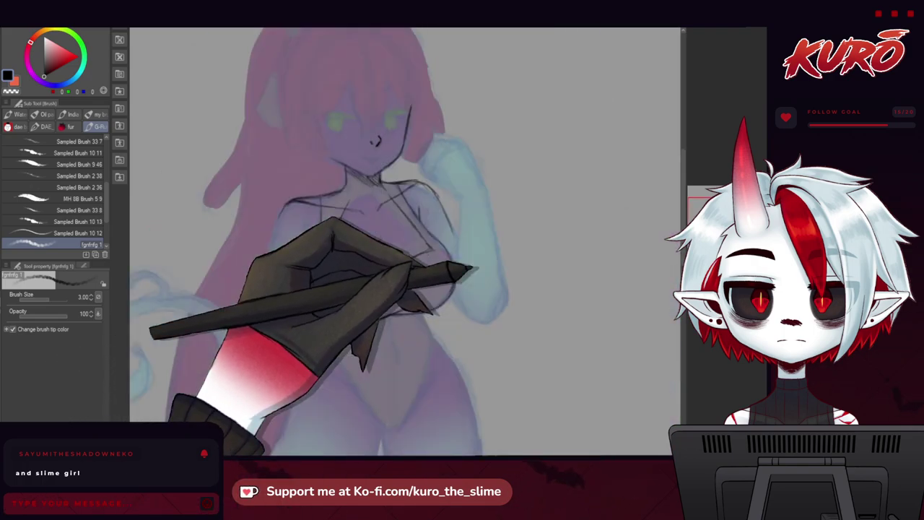
pyautogui.press('h')
pyautogui.press('h')
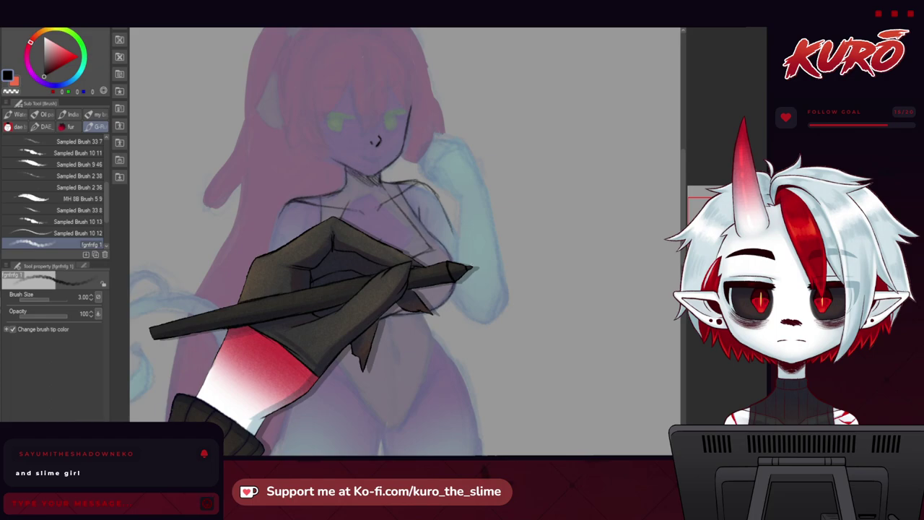
pyautogui.scroll(2, 357, 287)
pyautogui.moveTo(310, 272); pyautogui.dragTo(390, 274)
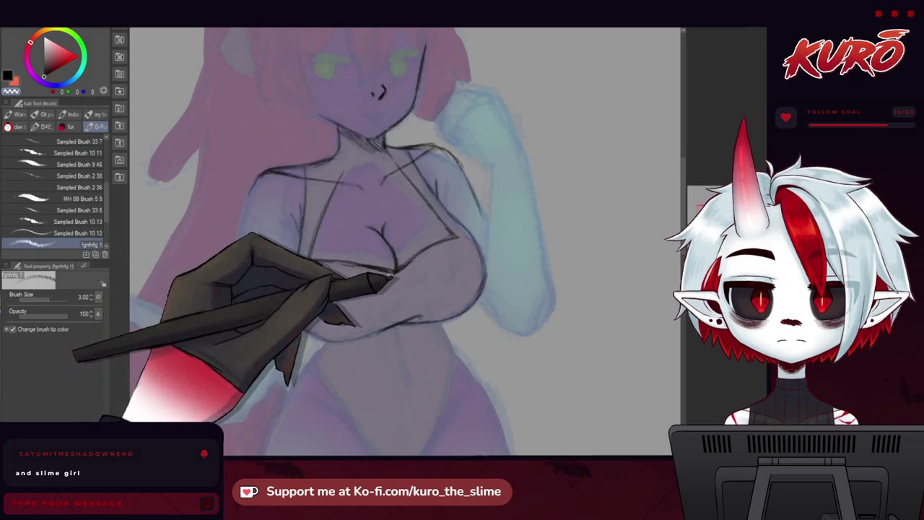
pyautogui.press('h')
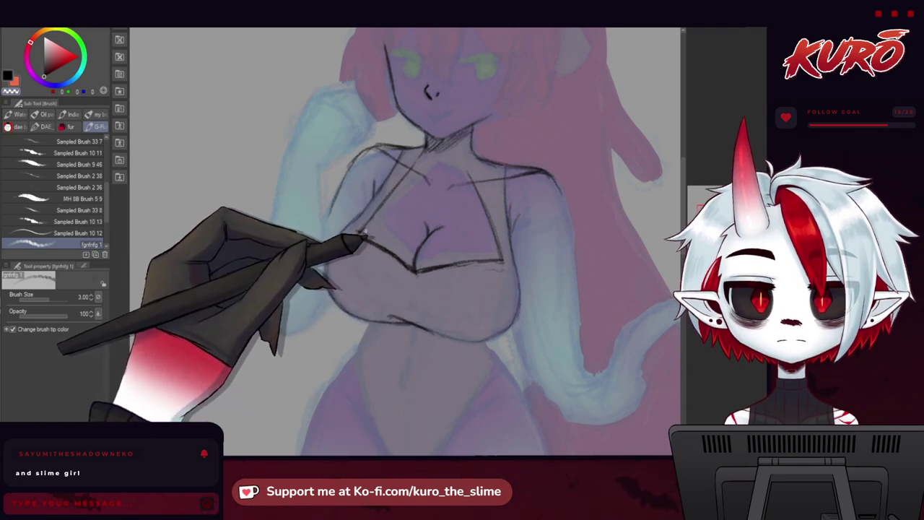
pyautogui.press('h')
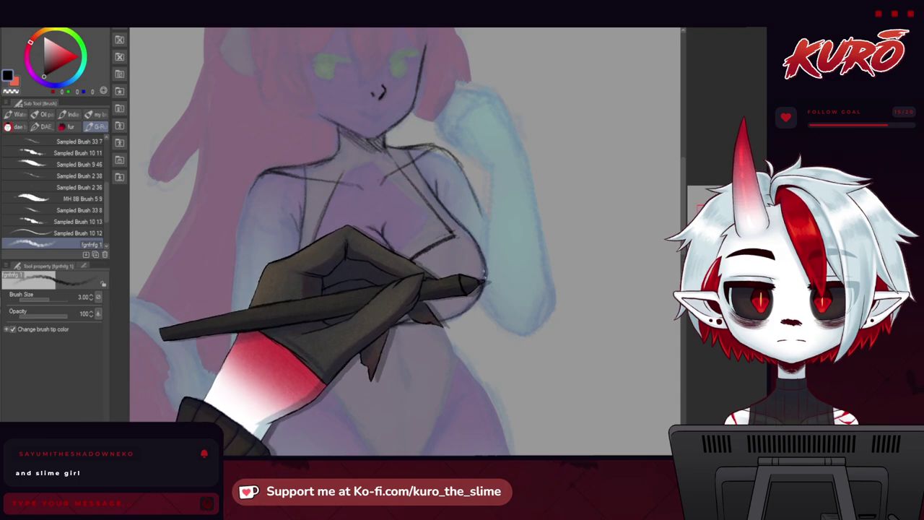
pyautogui.press('h')
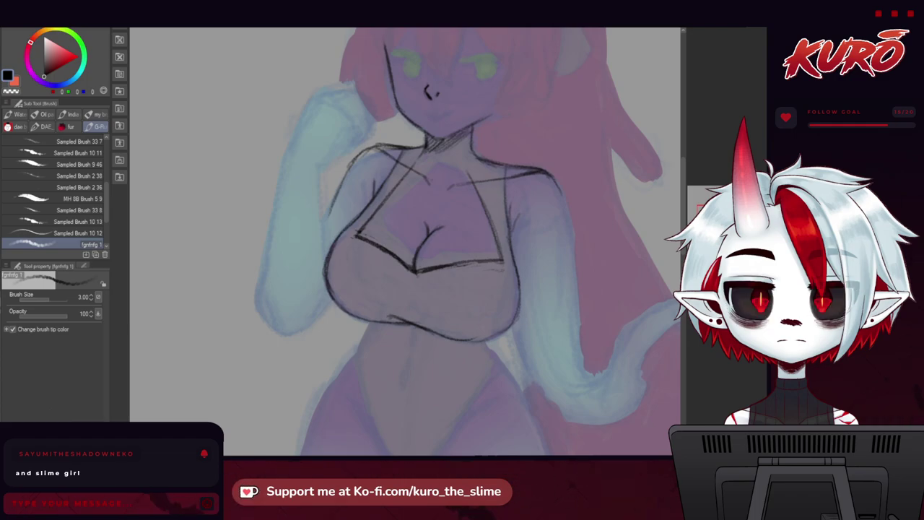
# Step: Round the upper end of the chest opening into an arch just below the neck
pyautogui.moveTo(412, 254); pyautogui.dragTo(401, 260)
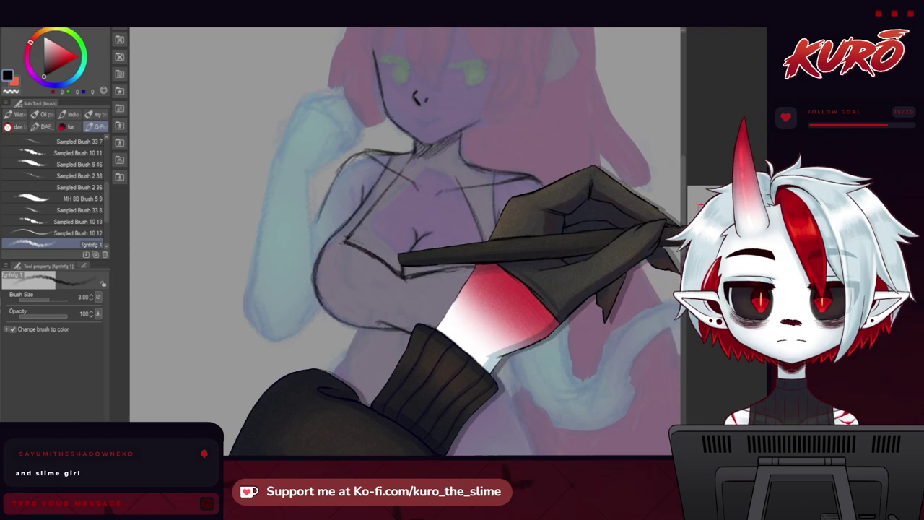
pyautogui.moveTo(311, 268); pyautogui.dragTo(322, 257)
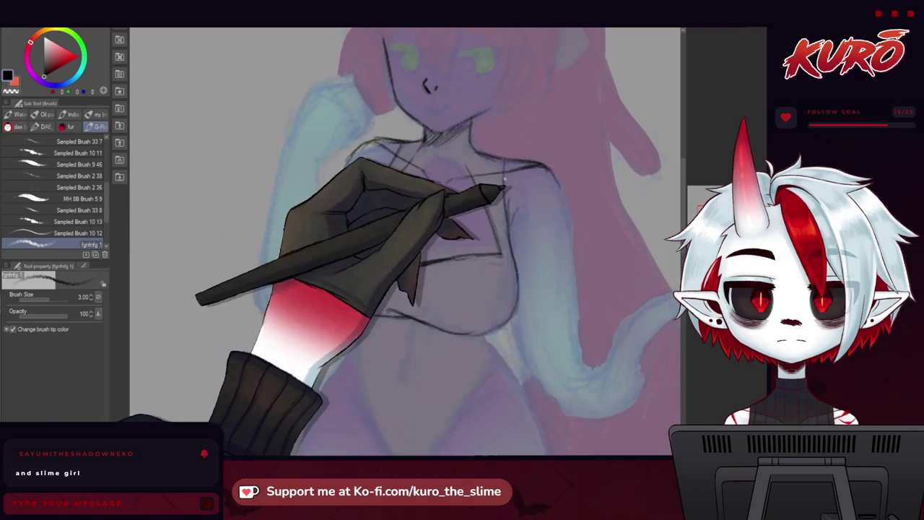
pyautogui.moveTo(504, 167); pyautogui.dragTo(505, 206)
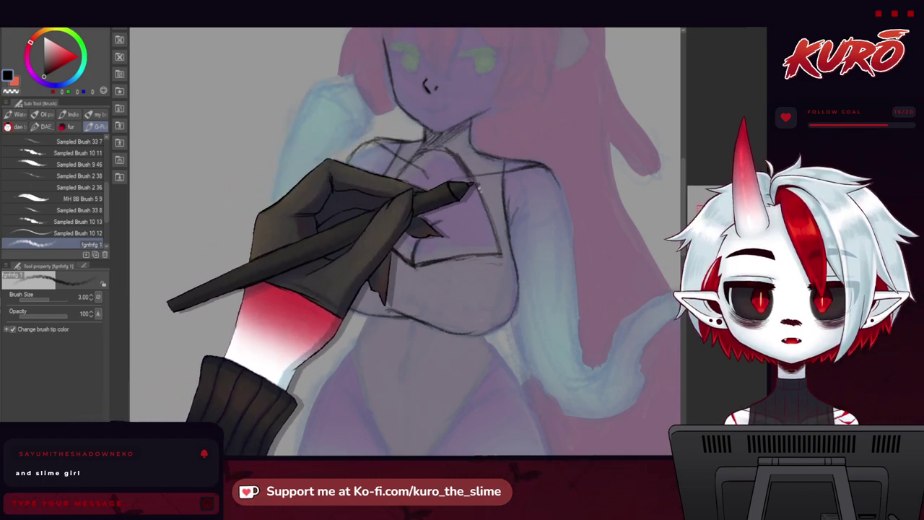
pyautogui.scroll(3, 429, 142)
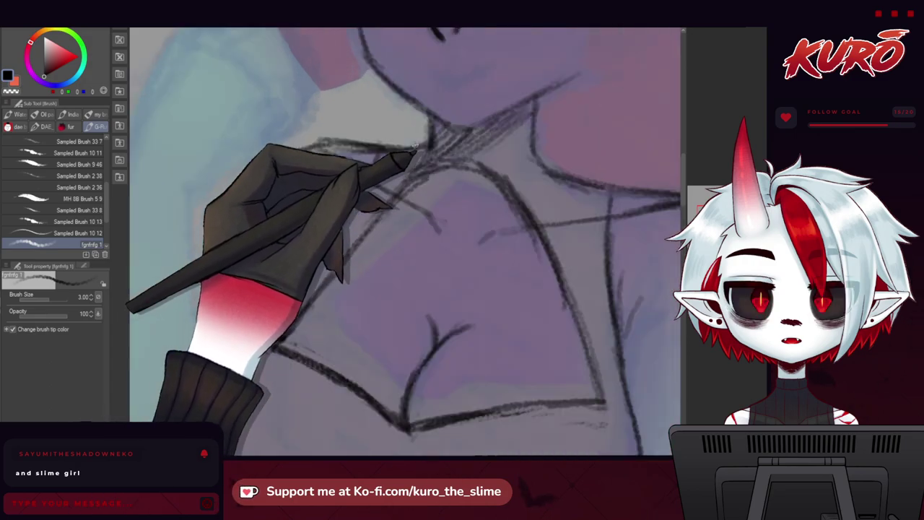
pyautogui.scroll(-5, 426, 147)
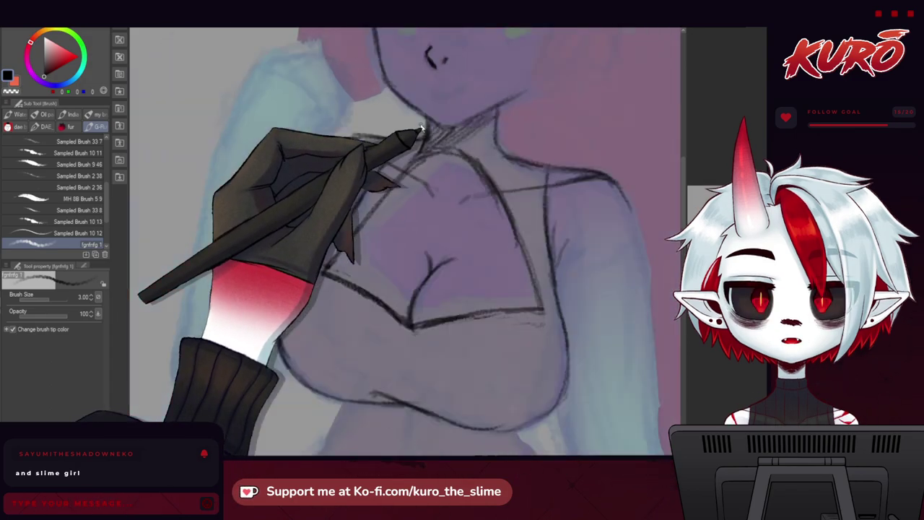
pyautogui.moveTo(407, 228); pyautogui.dragTo(388, 200)
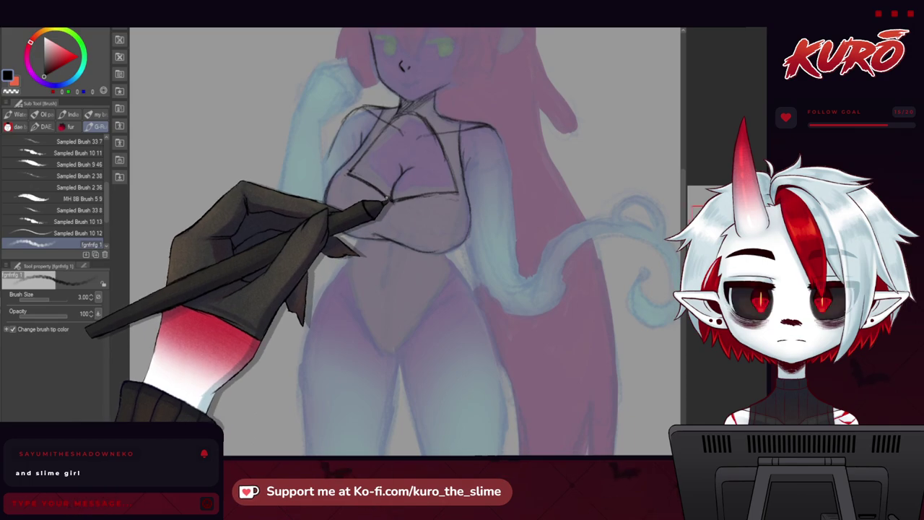
# Step: Draw both sides of the waist and the high-cut lower outline of the bodysuit down to the crotch
pyautogui.scroll(4, 384, 204)
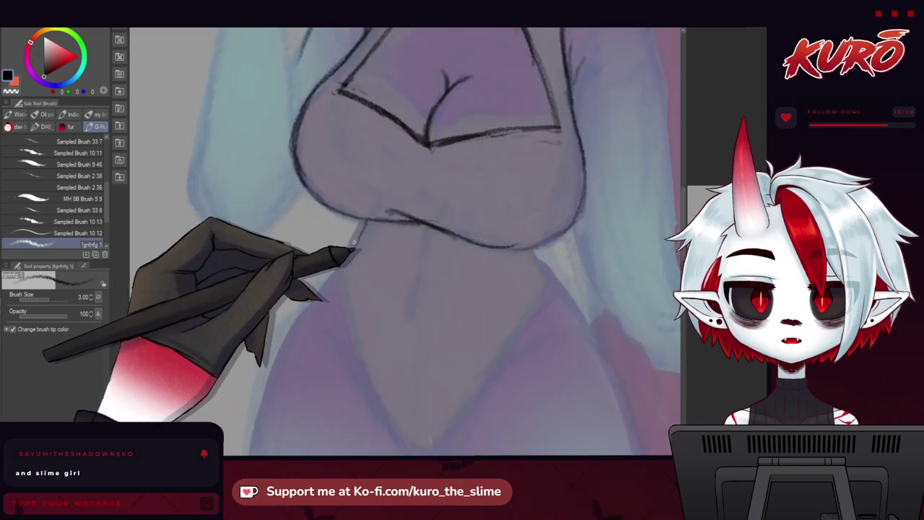
pyautogui.moveTo(366, 223)
pyautogui.mouseDown()
pyautogui.moveTo(337, 275)
pyautogui.moveTo(346, 263)
pyautogui.moveTo(338, 279)
pyautogui.moveTo(349, 312)
pyautogui.mouseUp()
pyautogui.moveTo(532, 250)
pyautogui.mouseDown()
pyautogui.moveTo(557, 295)
pyautogui.moveTo(495, 361)
pyautogui.mouseUp()
pyautogui.scroll(-3, 470, 271)
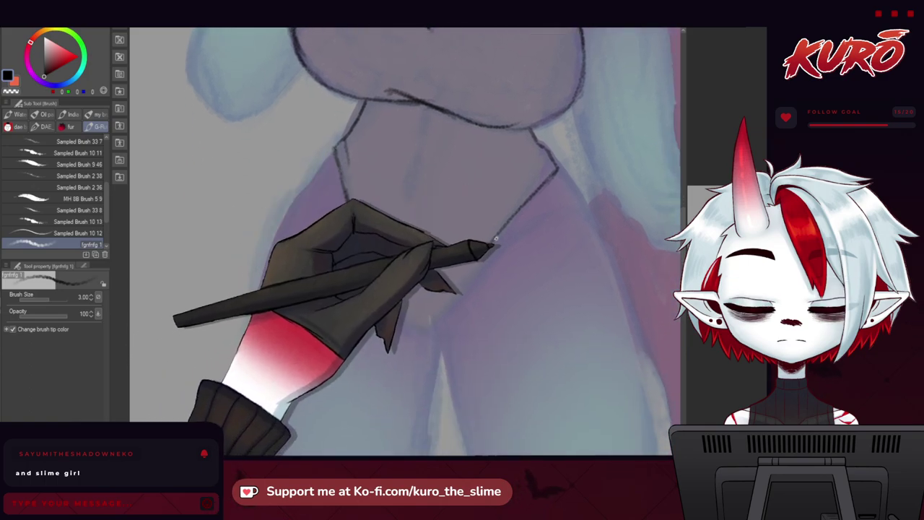
pyautogui.moveTo(491, 248); pyautogui.dragTo(427, 320)
pyautogui.moveTo(366, 251); pyautogui.dragTo(388, 292)
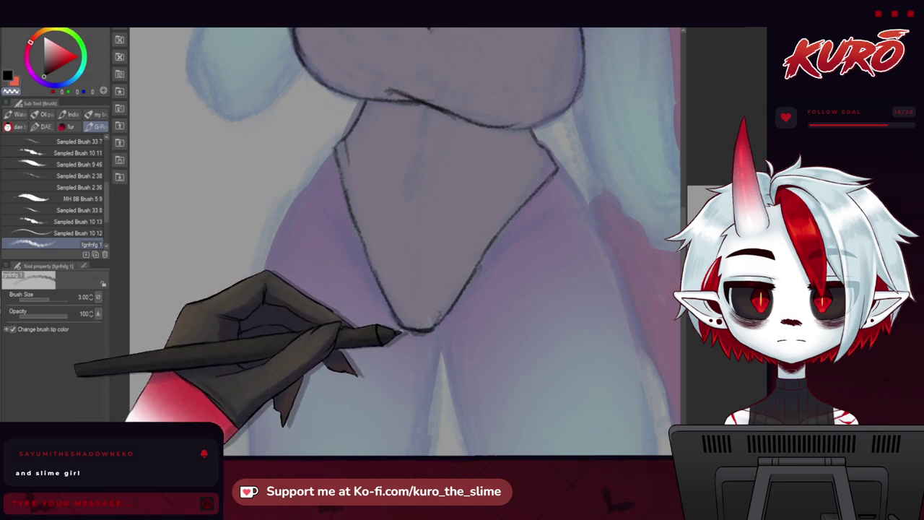
# Step: Draw the vertical abdomen line, add inner edge lines along the bodysuit's leg openings, and begin the outer hip contour
pyautogui.press('c')
pyautogui.moveTo(363, 180); pyautogui.dragTo(381, 243)
pyautogui.moveTo(439, 170); pyautogui.dragTo(433, 235)
pyautogui.scroll(2, 427, 257)
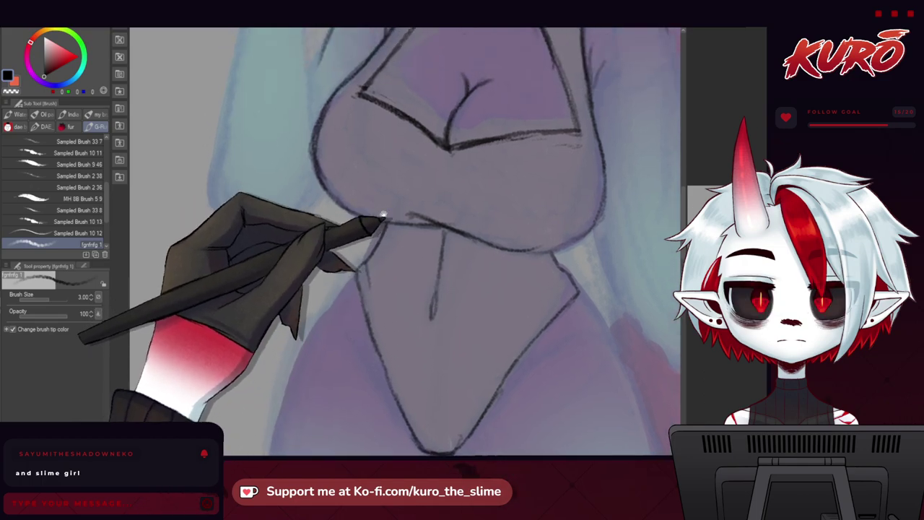
pyautogui.moveTo(556, 291); pyautogui.dragTo(508, 359)
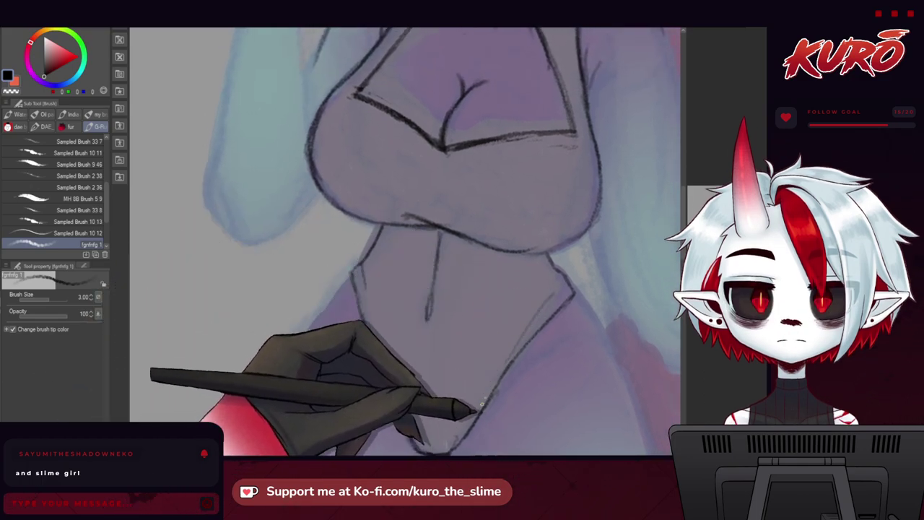
pyautogui.moveTo(394, 390); pyautogui.dragTo(352, 301)
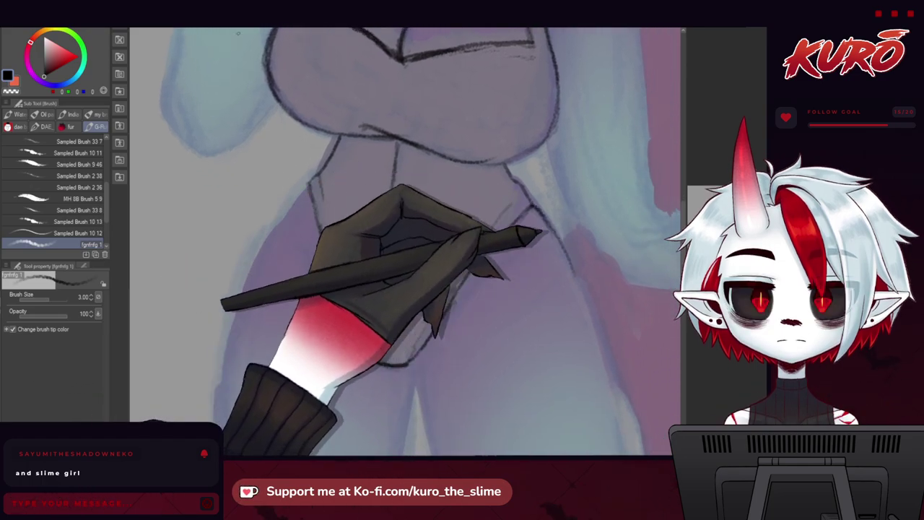
# Step: Extend and darken the outer hip contours on both sides below the waist, checking the shape in mirrored view
pyautogui.click(217, 19)
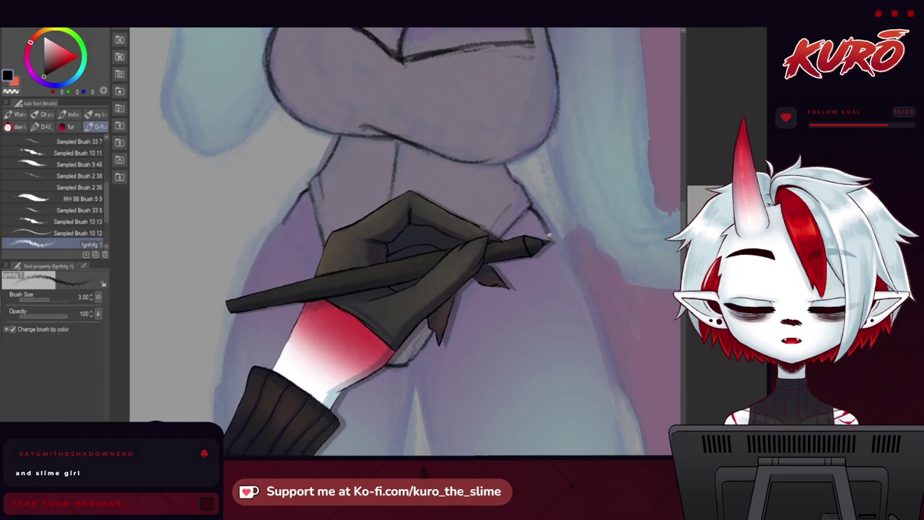
pyautogui.moveTo(554, 249); pyautogui.dragTo(578, 276)
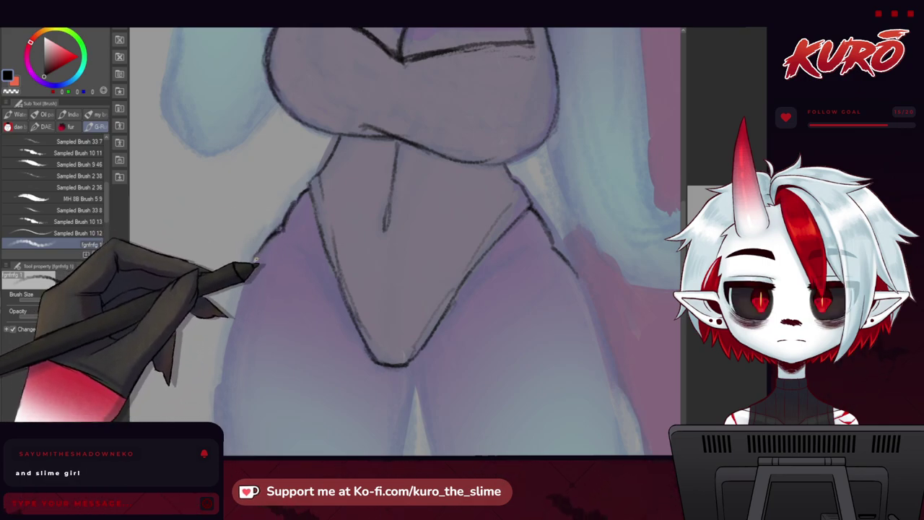
pyautogui.moveTo(254, 259); pyautogui.dragTo(279, 170)
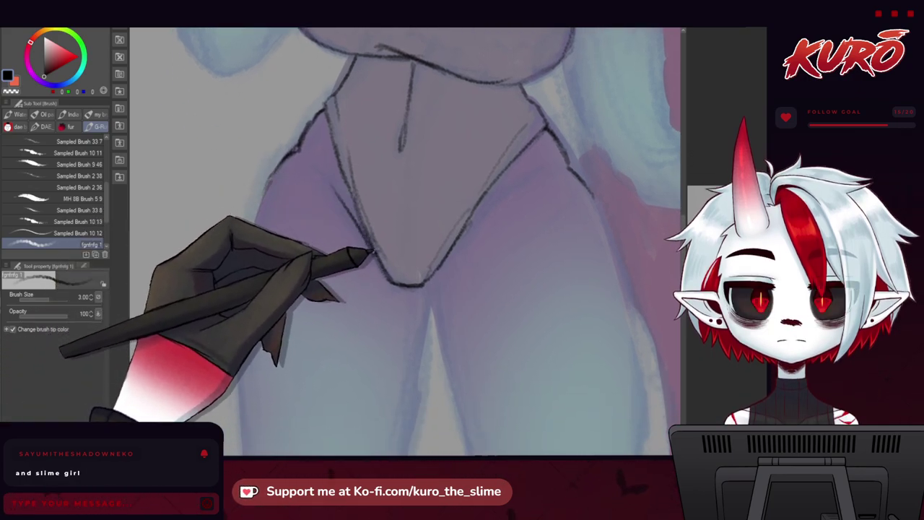
pyautogui.press('h')
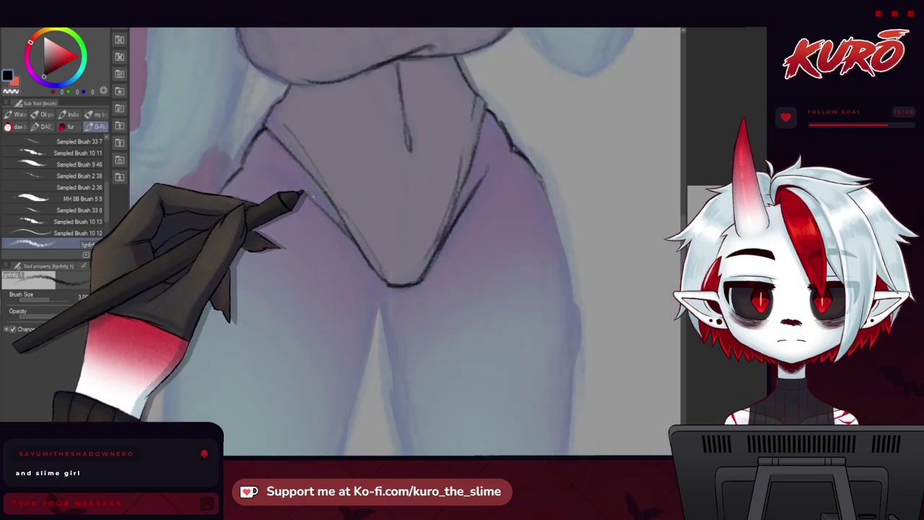
pyautogui.moveTo(275, 170); pyautogui.dragTo(319, 233)
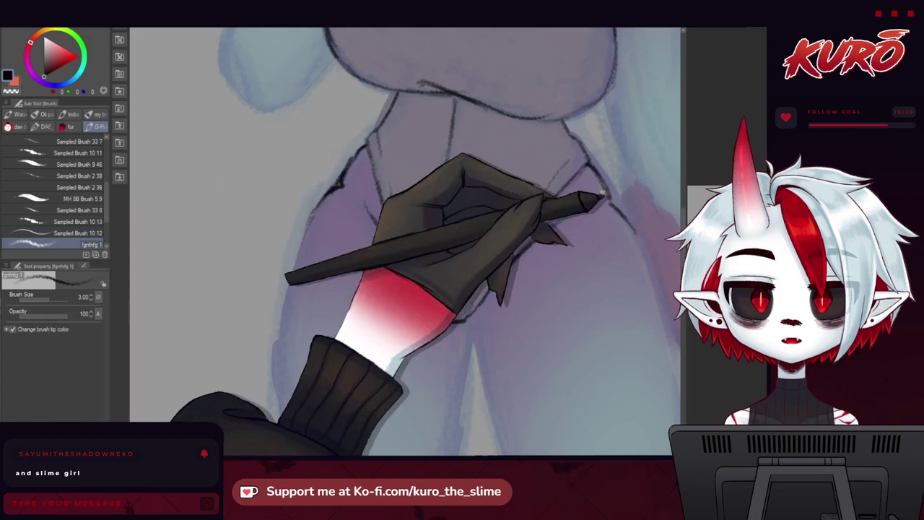
pyautogui.moveTo(607, 201); pyautogui.dragTo(601, 180)
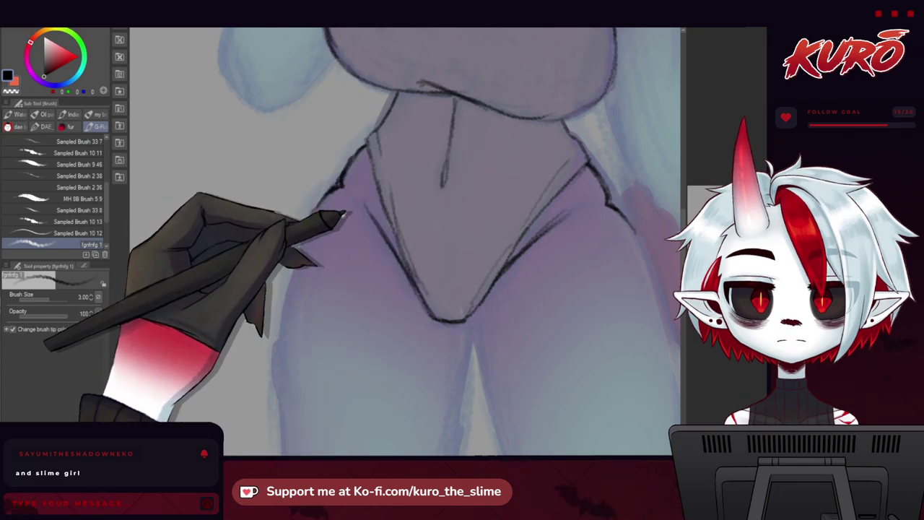
# Step: Draw the upper inner-thigh lines of both legs, starting from the bodysuit's crotch
pyautogui.scroll(-3, 344, 211)
pyautogui.moveTo(382, 274); pyautogui.dragTo(374, 240)
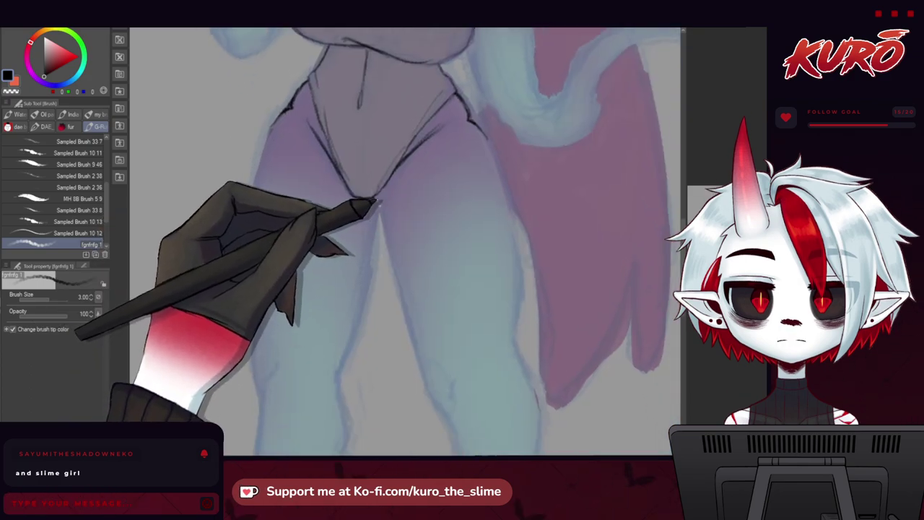
pyautogui.moveTo(377, 198); pyautogui.dragTo(390, 250)
pyautogui.scroll(2, 376, 159)
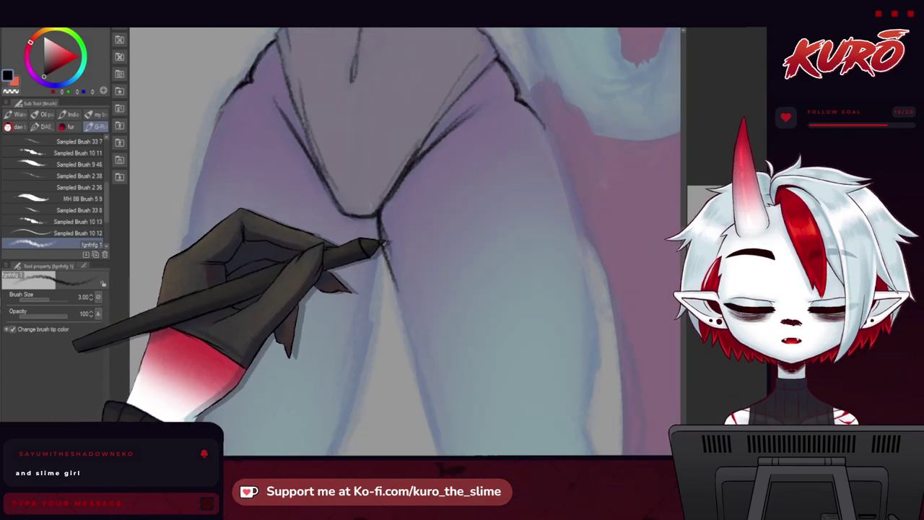
pyautogui.moveTo(377, 217); pyautogui.dragTo(359, 354)
pyautogui.moveTo(197, 217)
pyautogui.mouseDown()
pyautogui.moveTo(212, 225)
pyautogui.moveTo(230, 208)
pyautogui.moveTo(215, 170)
pyautogui.moveTo(268, 188)
pyautogui.mouseUp()
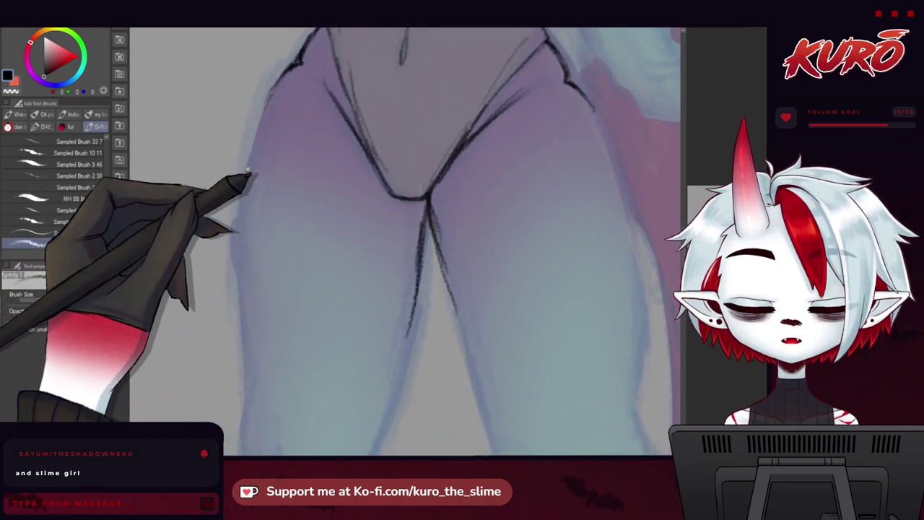
# Step: Thicken the waist contours between the chest and the hips
pyautogui.scroll(-3, 250, 172)
pyautogui.scroll(3, 404, 146)
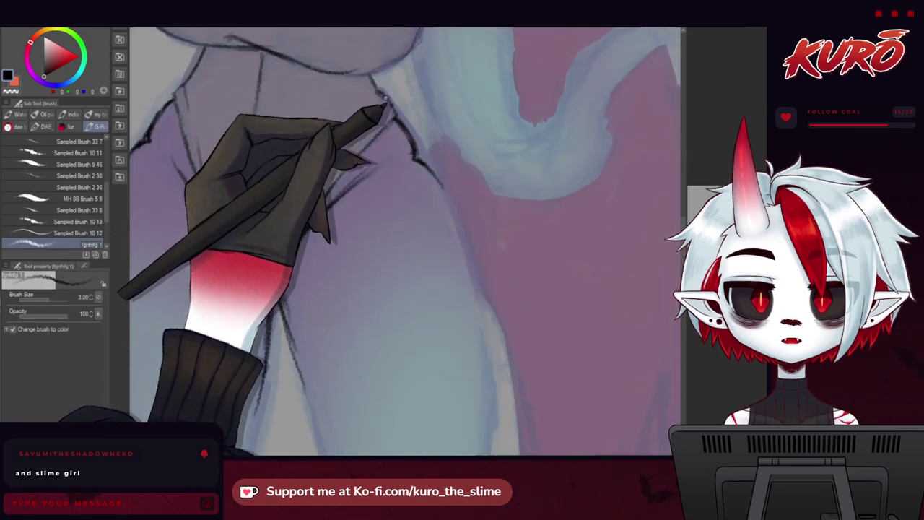
pyautogui.moveTo(215, 140); pyautogui.dragTo(314, 204)
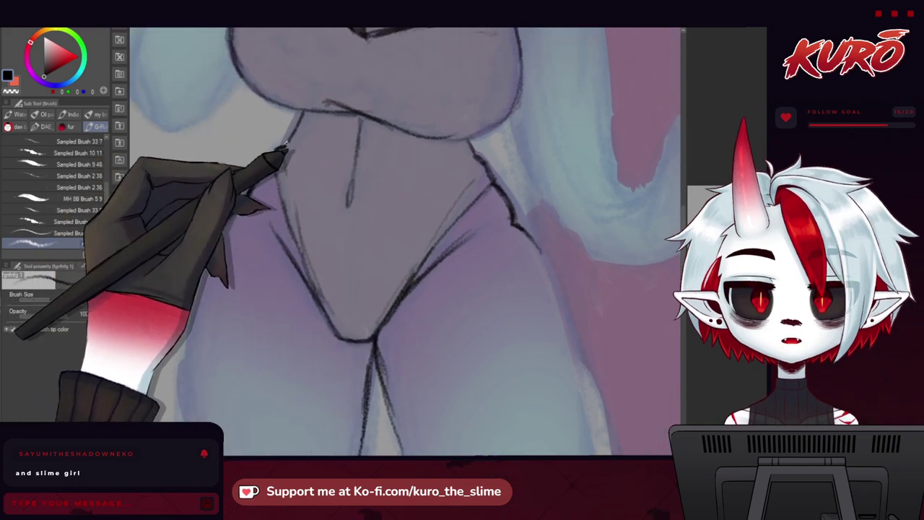
pyautogui.moveTo(226, 173)
pyautogui.mouseDown()
pyautogui.moveTo(265, 140)
pyautogui.moveTo(299, 257)
pyautogui.mouseUp()
# Step: Draw the inner thigh contour of the leg beside the magenta shape down to the knee
pyautogui.scroll(-1, 257, 117)
pyautogui.moveTo(309, 410); pyautogui.dragTo(253, 133)
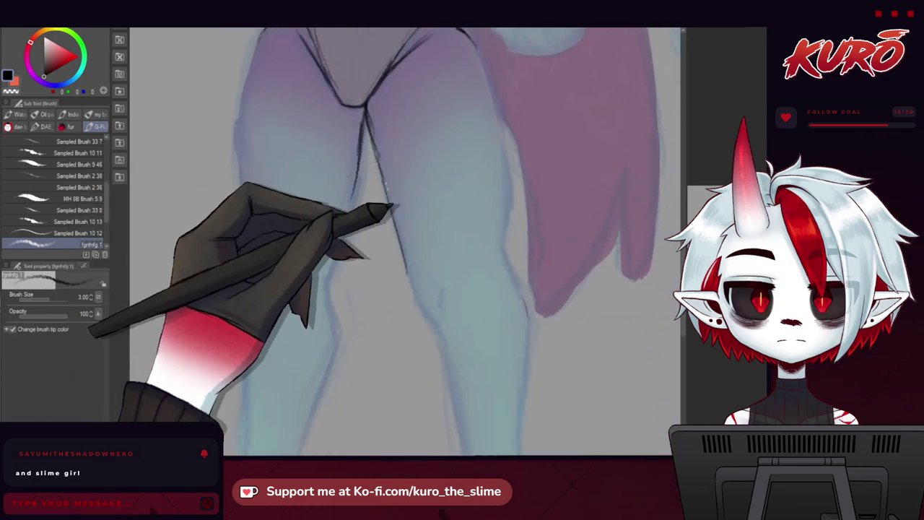
pyautogui.moveTo(397, 213); pyautogui.dragTo(416, 298)
pyautogui.moveTo(410, 266)
pyautogui.mouseDown()
pyautogui.moveTo(429, 320)
pyautogui.moveTo(445, 331)
pyautogui.mouseUp()
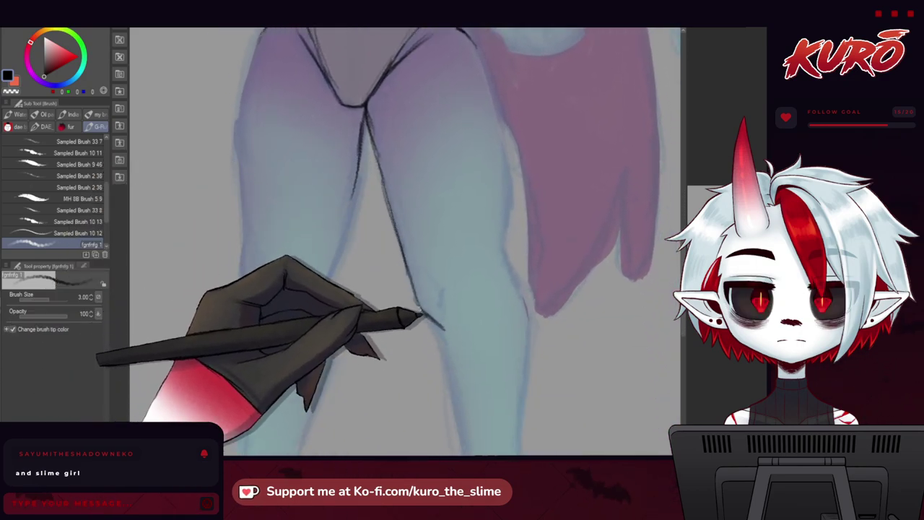
# Step: Mark the kneecap and draw the same leg's inner calf line down to the ankle on a rotated canvas
pyautogui.scroll(-3, 432, 319)
pyautogui.moveTo(415, 231); pyautogui.dragTo(447, 366)
pyautogui.press('-')
pyautogui.press('-')
pyautogui.press('-')
pyautogui.press('-')
pyautogui.press('-')
pyautogui.press('-')
pyautogui.press('-')
pyautogui.press('-')
pyautogui.press('-')
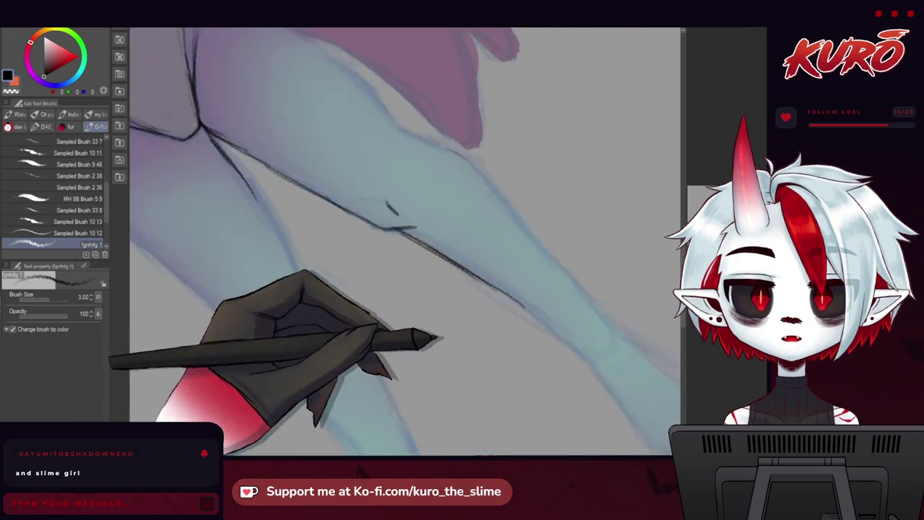
pyautogui.press('-')
pyautogui.press('-')
pyautogui.press('-')
pyautogui.moveTo(441, 260); pyautogui.dragTo(286, 164)
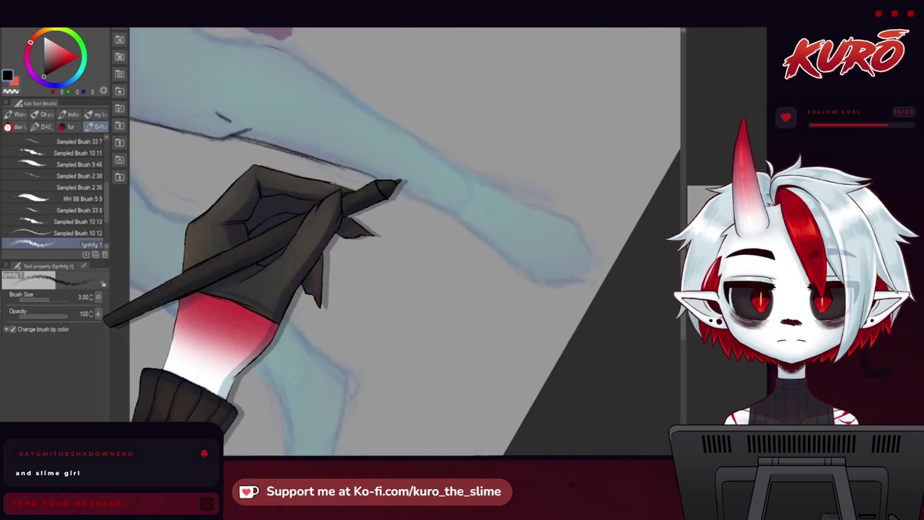
pyautogui.moveTo(388, 186); pyautogui.dragTo(451, 209)
# Step: Draw that leg's outer contour from the thigh over the knee and down the calf to the ankle
pyautogui.moveTo(323, 143); pyautogui.dragTo(395, 203)
pyautogui.moveTo(255, 131); pyautogui.dragTo(365, 219)
pyautogui.moveTo(210, 112); pyautogui.dragTo(298, 132)
pyautogui.moveTo(237, 114)
pyautogui.mouseDown()
pyautogui.moveTo(293, 128)
pyautogui.moveTo(336, 150)
pyautogui.moveTo(274, 125)
pyautogui.moveTo(393, 177)
pyautogui.moveTo(312, 179)
pyautogui.mouseUp()
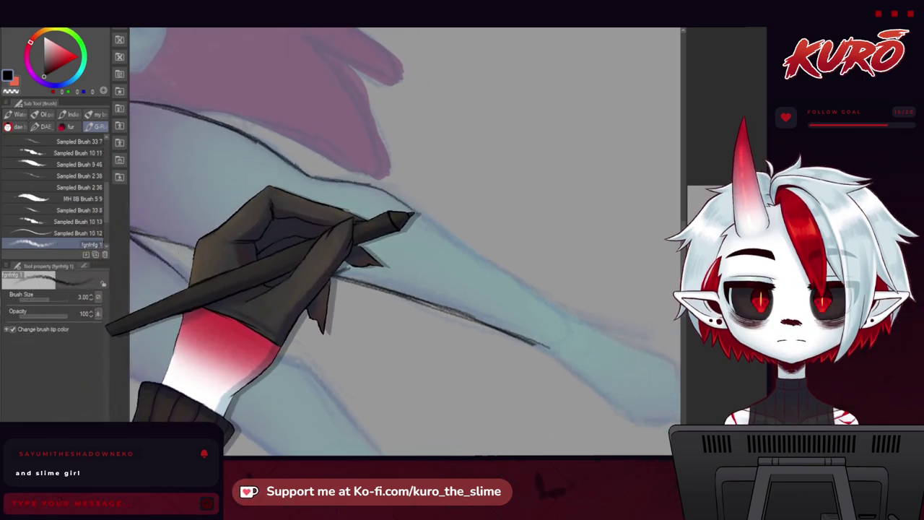
pyautogui.moveTo(412, 243)
pyautogui.mouseDown()
pyautogui.moveTo(479, 255)
pyautogui.moveTo(530, 297)
pyautogui.mouseUp()
# Step: Draw the inner and outer thigh contours of the other leg down to the knee, and add its kneecap mark
pyautogui.moveTo(144, 309)
pyautogui.mouseDown()
pyautogui.moveTo(299, 239)
pyautogui.moveTo(353, 241)
pyautogui.mouseUp()
pyautogui.moveTo(205, 190)
pyautogui.mouseDown()
pyautogui.moveTo(215, 214)
pyautogui.moveTo(266, 260)
pyautogui.mouseUp()
pyautogui.moveTo(367, 187); pyautogui.dragTo(455, 274)
pyautogui.moveTo(367, 249); pyautogui.dragTo(320, 186)
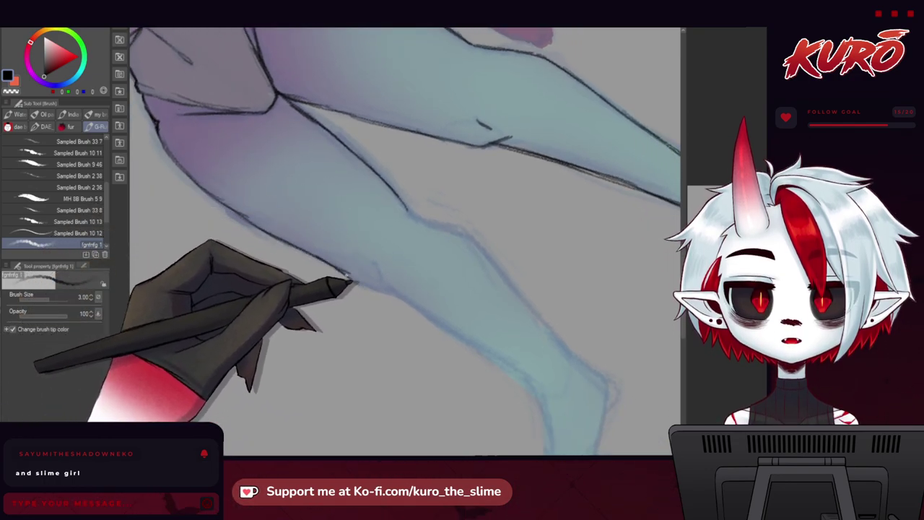
pyautogui.moveTo(378, 263); pyautogui.dragTo(388, 281)
pyautogui.moveTo(398, 241)
pyautogui.mouseDown()
pyautogui.moveTo(345, 229)
pyautogui.moveTo(362, 215)
pyautogui.mouseUp()
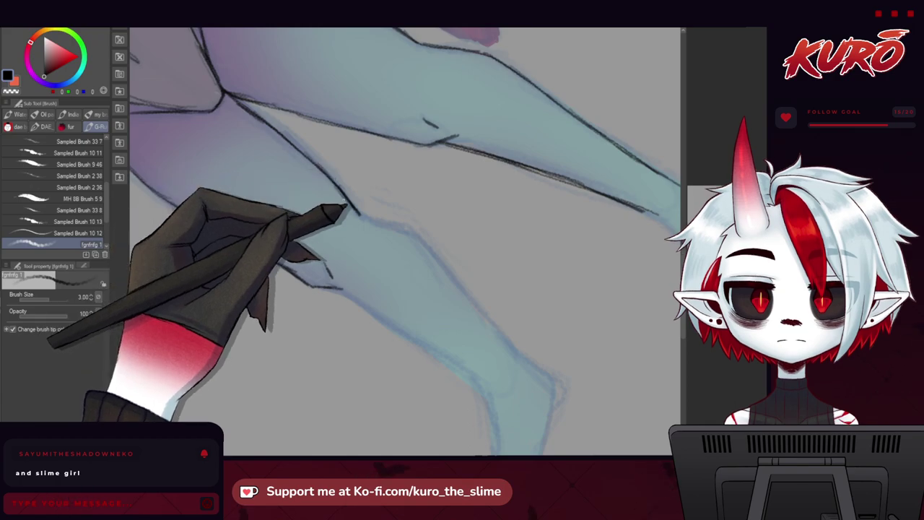
# Step: Draw both sides of that leg's lower half from the knee to the ankle
pyautogui.moveTo(377, 223); pyautogui.dragTo(413, 232)
pyautogui.moveTo(429, 242)
pyautogui.mouseDown()
pyautogui.moveTo(345, 242)
pyautogui.moveTo(334, 271)
pyautogui.mouseUp()
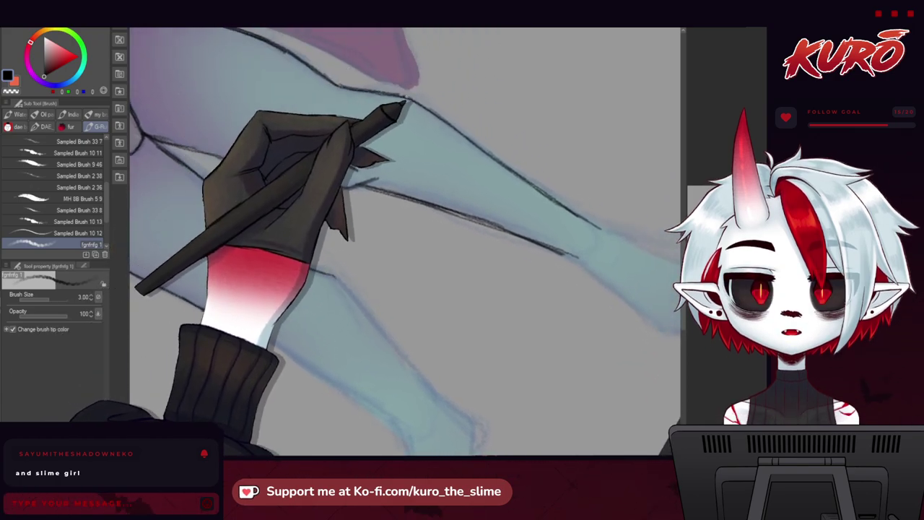
pyautogui.moveTo(285, 273)
pyautogui.mouseDown()
pyautogui.moveTo(285, 157)
pyautogui.moveTo(331, 171)
pyautogui.moveTo(381, 228)
pyautogui.mouseUp()
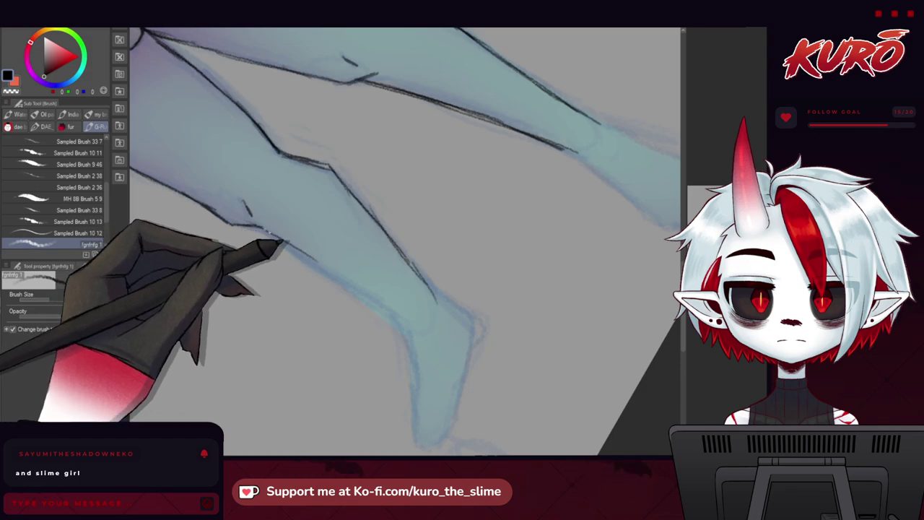
pyautogui.moveTo(315, 260); pyautogui.dragTo(397, 317)
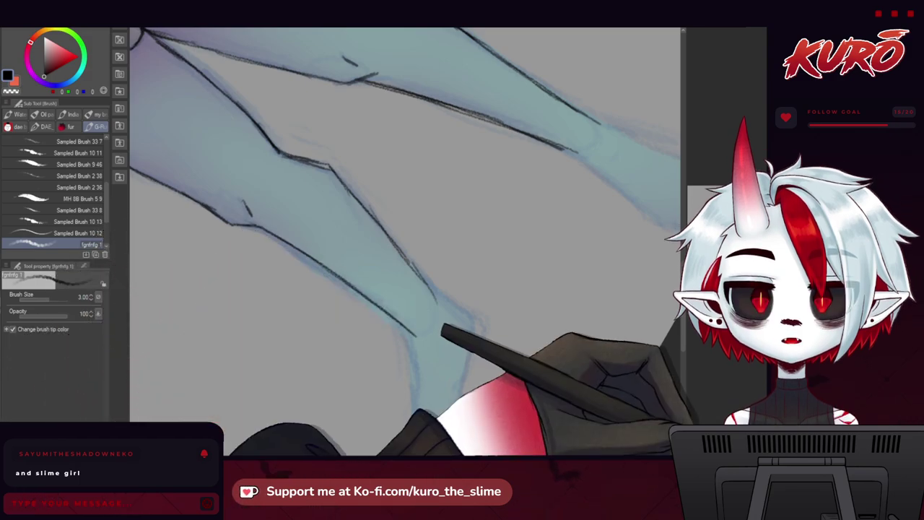
# Step: Set the canvas upright again and reinforce the knee and upper calf contours of both legs
pyautogui.hotkey('ctrl', '@')
pyautogui.hotkey('ctrl', '-')
pyautogui.scroll(-1, 346, 263)
pyautogui.scroll(1, 361, 264)
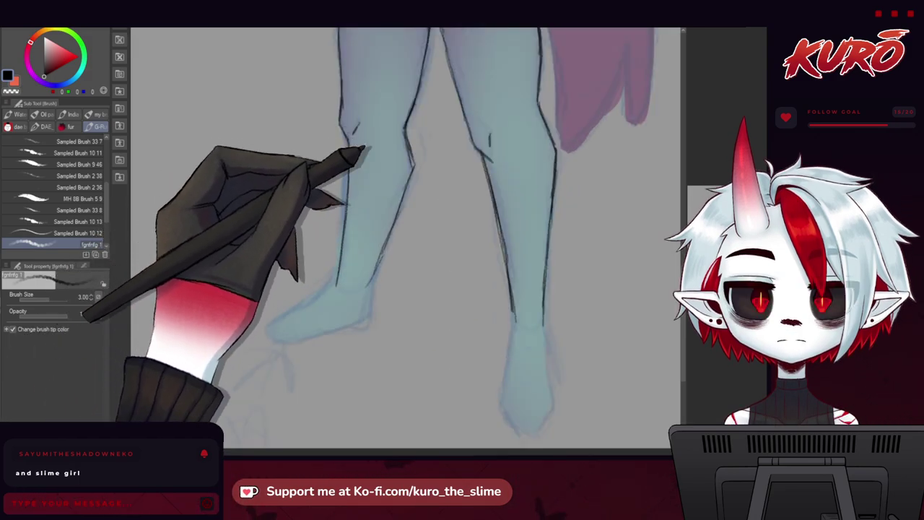
pyautogui.scroll(1, 404, 155)
pyautogui.moveTo(408, 135); pyautogui.dragTo(412, 181)
pyautogui.moveTo(579, 90); pyautogui.dragTo(602, 149)
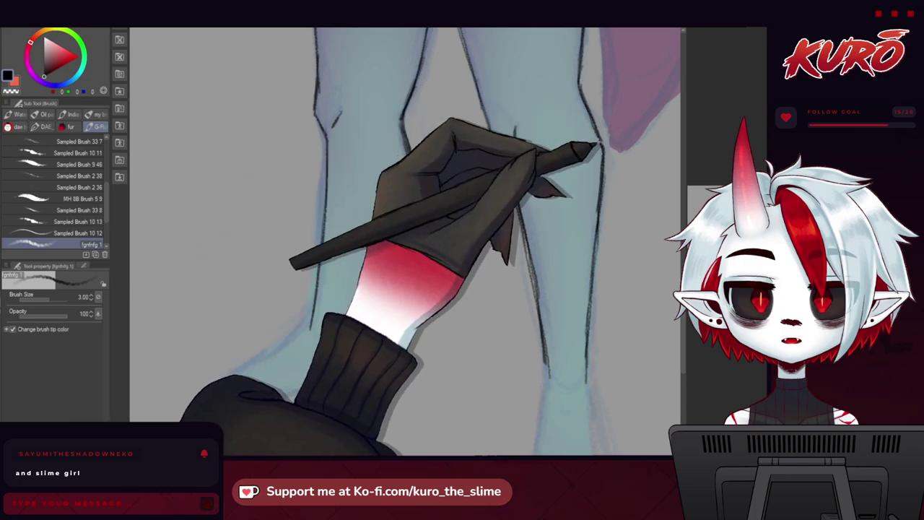
# Step: Clean up the knee contour with the transparent colour, then darken the small kneecap marks in black
pyautogui.moveTo(384, 101); pyautogui.dragTo(381, 149)
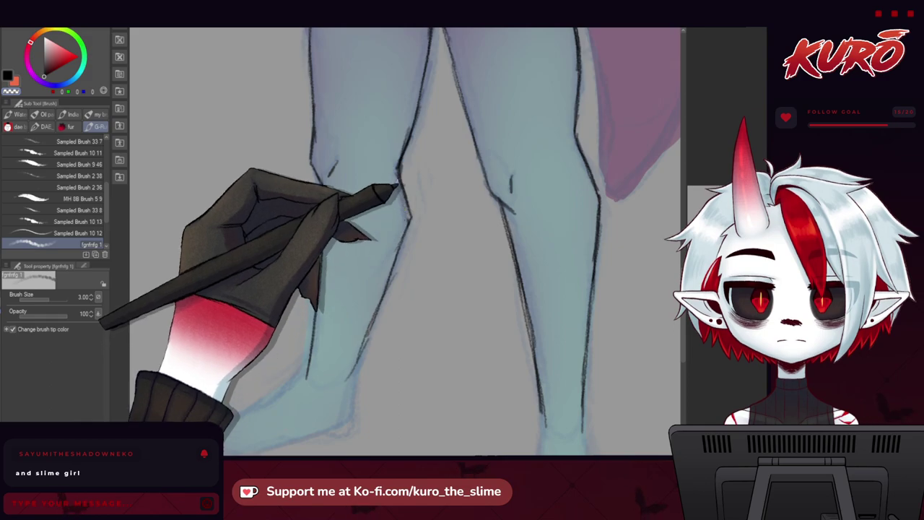
pyautogui.moveTo(389, 163); pyautogui.dragTo(377, 173)
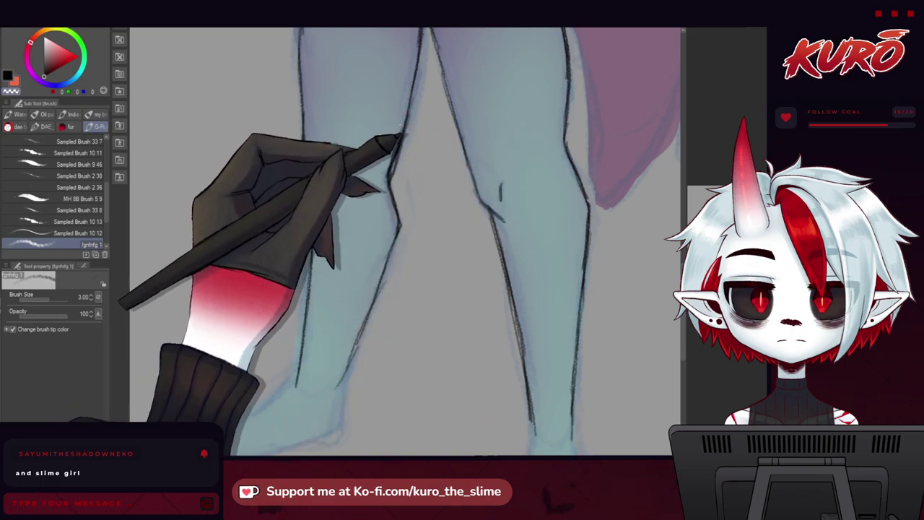
pyautogui.moveTo(396, 124); pyautogui.dragTo(380, 139)
pyautogui.press('c')
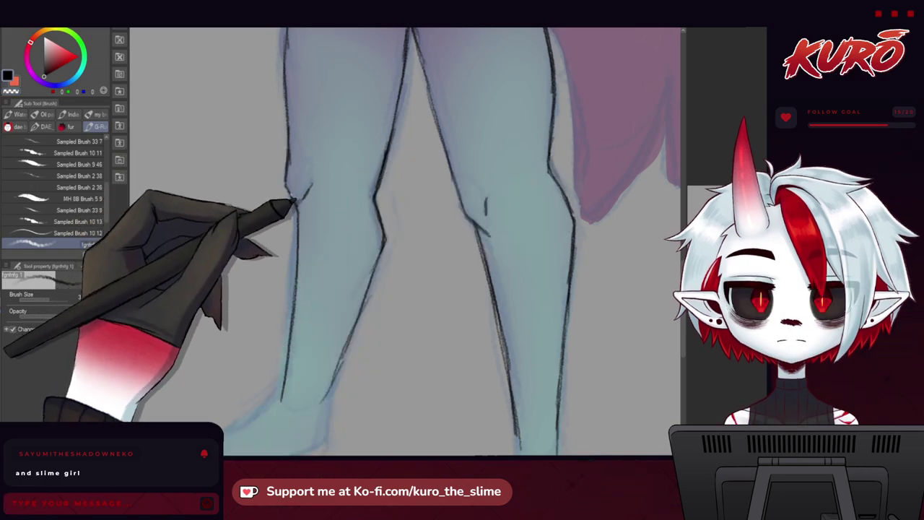
pyautogui.moveTo(489, 201); pyautogui.dragTo(487, 223)
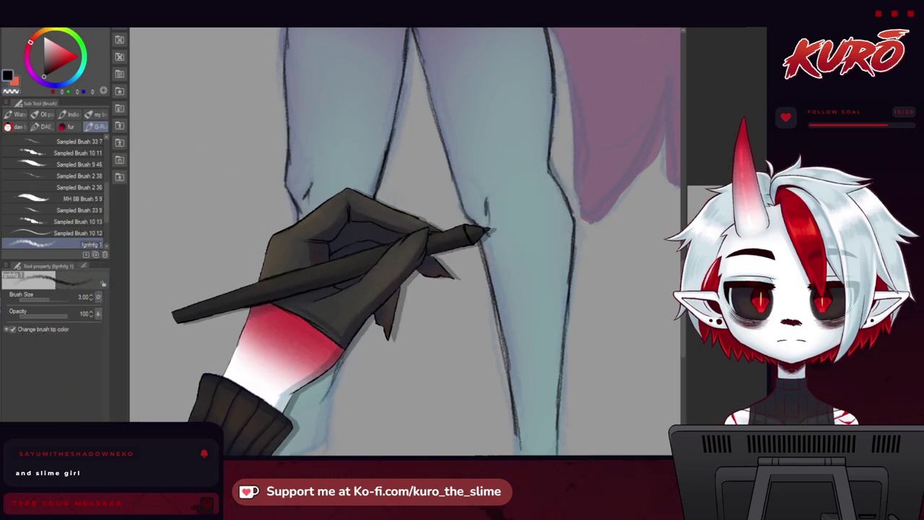
# Step: Draw both contours of the arm beside the magenta shape, from the shoulder and armpit down to its bend
pyautogui.moveTo(270, 248)
pyautogui.mouseDown()
pyautogui.moveTo(355, 166)
pyautogui.moveTo(280, 405)
pyautogui.mouseUp()
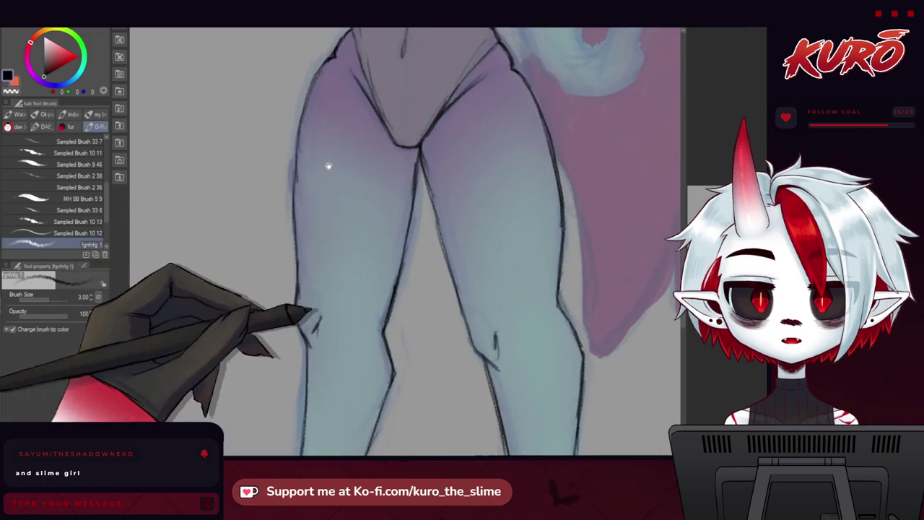
pyautogui.moveTo(328, 161); pyautogui.dragTo(269, 425)
pyautogui.moveTo(355, 251); pyautogui.dragTo(321, 217)
pyautogui.moveTo(418, 189); pyautogui.dragTo(380, 187)
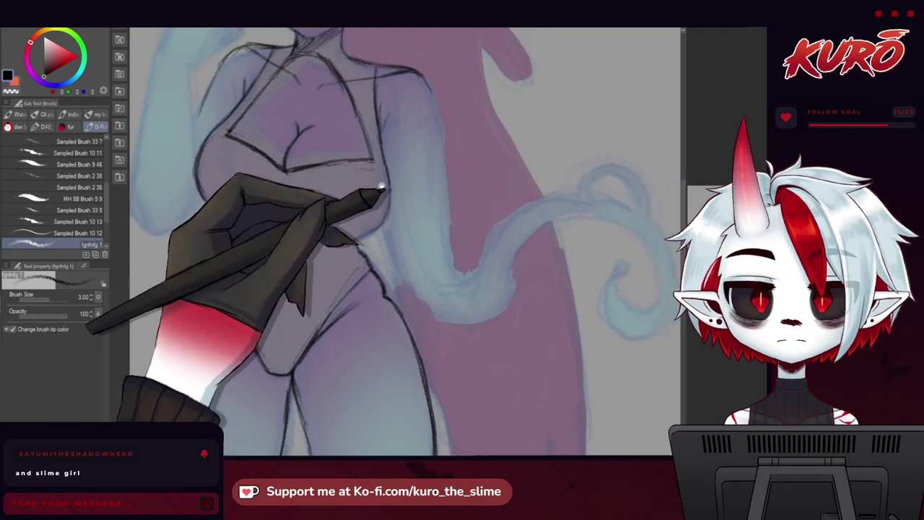
pyautogui.moveTo(326, 175); pyautogui.dragTo(343, 180)
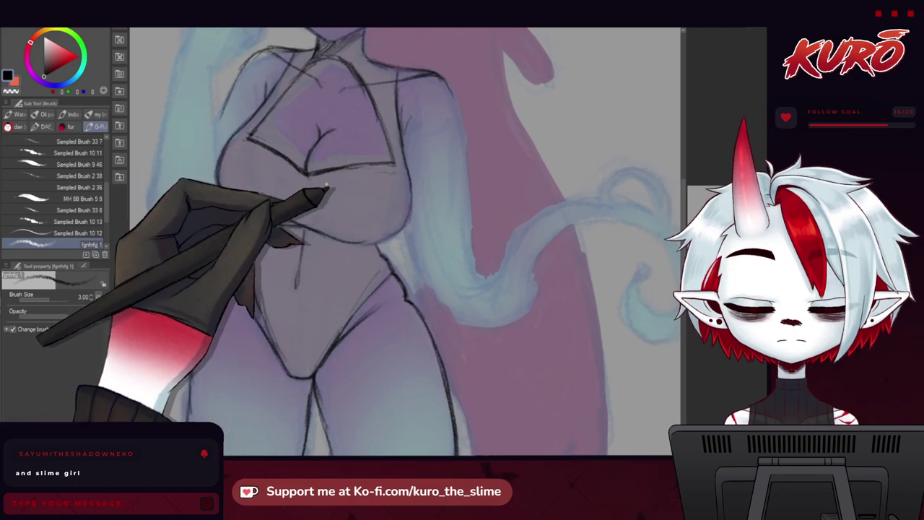
pyautogui.moveTo(329, 194)
pyautogui.mouseDown()
pyautogui.moveTo(336, 200)
pyautogui.moveTo(326, 209)
pyautogui.moveTo(315, 200)
pyautogui.mouseUp()
pyautogui.moveTo(402, 112)
pyautogui.mouseDown()
pyautogui.moveTo(431, 256)
pyautogui.moveTo(415, 215)
pyautogui.mouseUp()
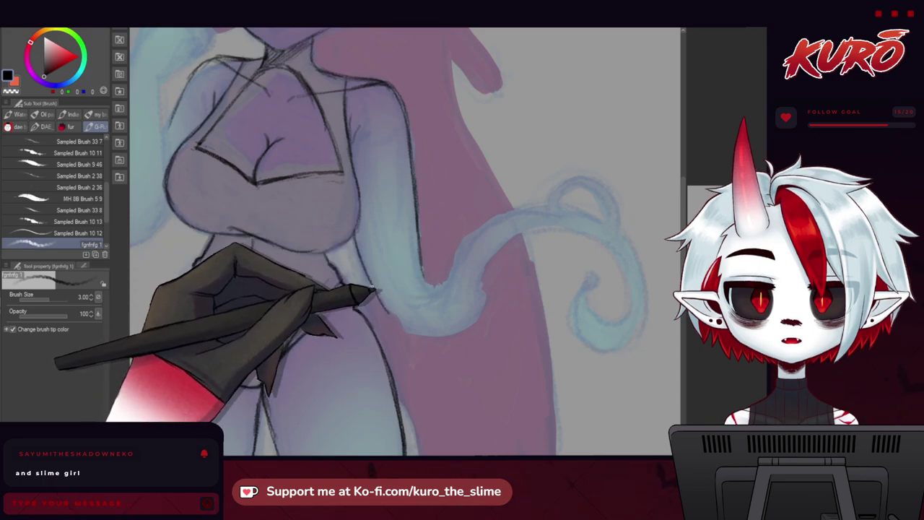
pyautogui.moveTo(417, 307); pyautogui.dragTo(401, 298)
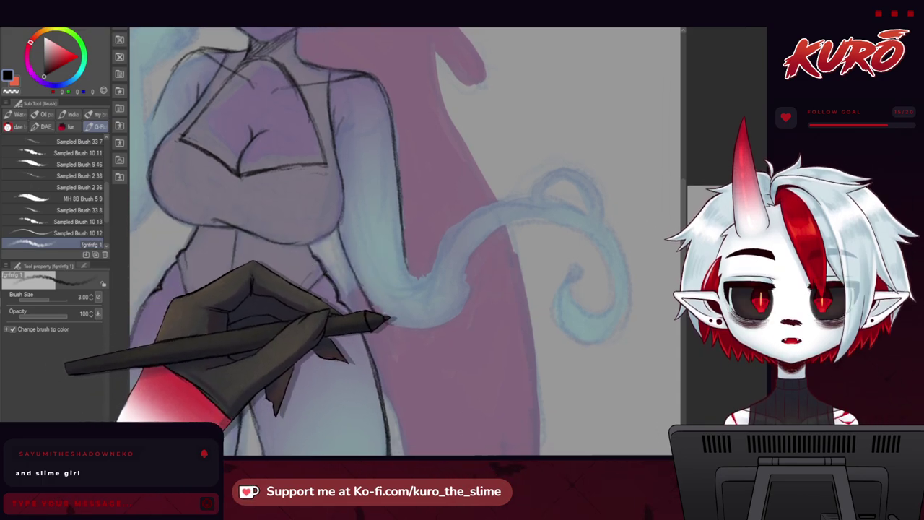
# Step: Mirror the canvas to outline the tentacle arm's middle stretch and the small loop above it, then restore the original orientation
pyautogui.press('h')
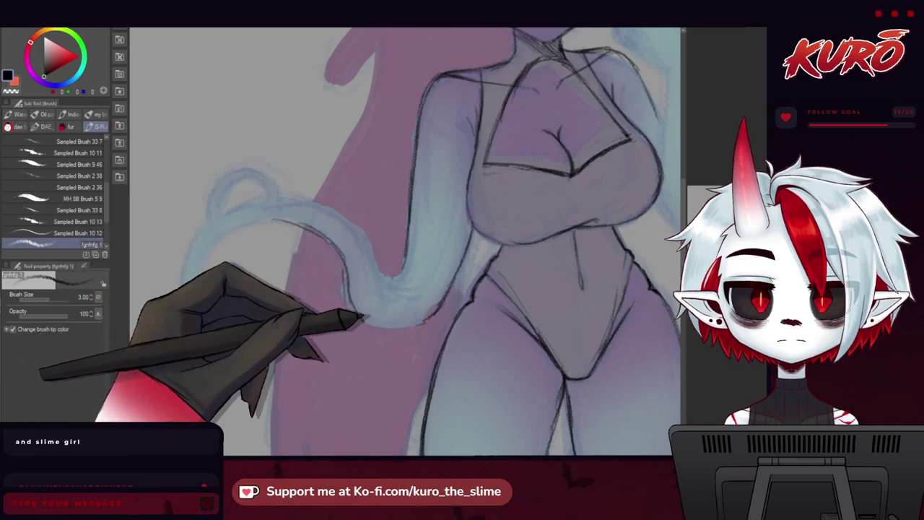
pyautogui.moveTo(365, 304); pyautogui.dragTo(337, 280)
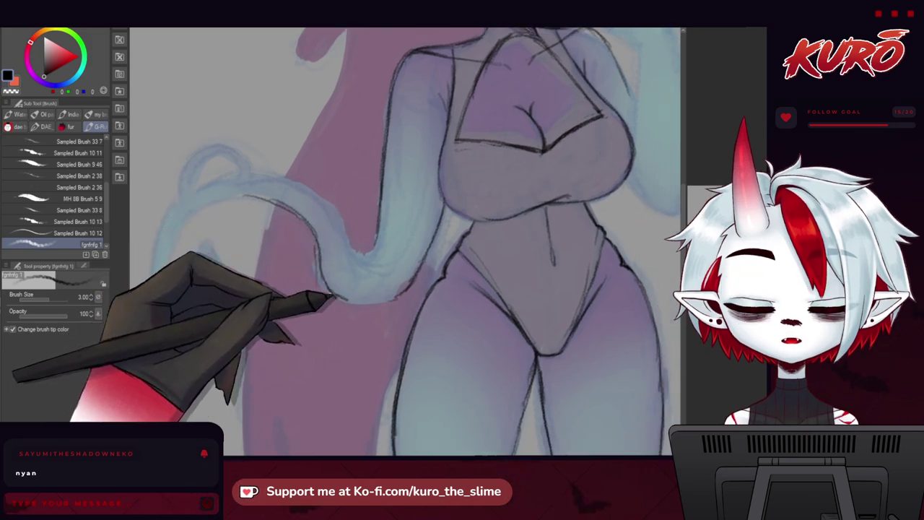
pyautogui.moveTo(284, 208); pyautogui.dragTo(244, 195)
pyautogui.moveTo(164, 137)
pyautogui.mouseDown()
pyautogui.moveTo(193, 170)
pyautogui.moveTo(210, 226)
pyautogui.moveTo(230, 190)
pyautogui.moveTo(273, 208)
pyautogui.mouseUp()
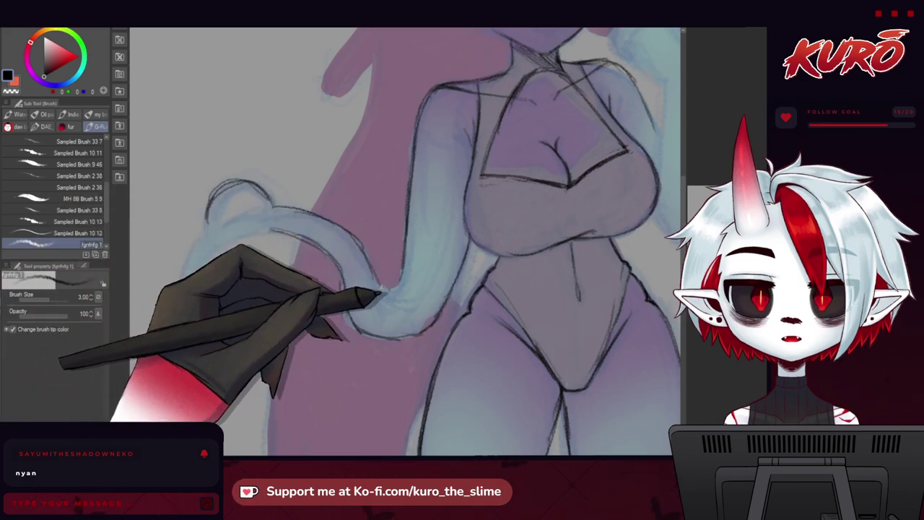
pyautogui.moveTo(273, 233); pyautogui.dragTo(322, 235)
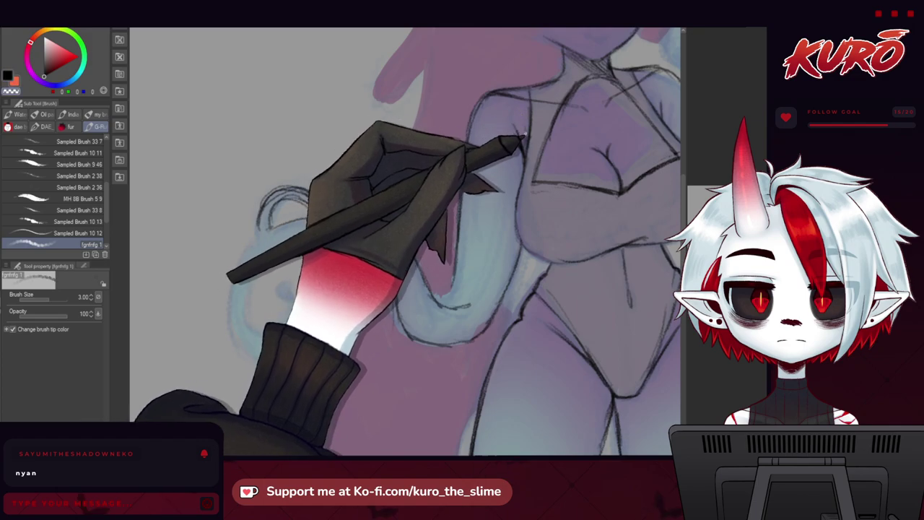
pyautogui.press('h')
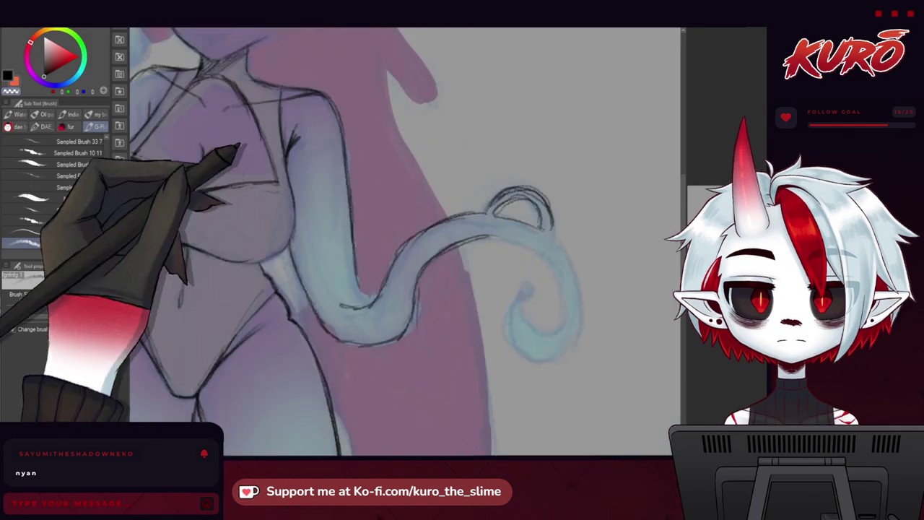
# Step: Outline the tentacle arm's curled end in black, along both its outer and inner edges
pyautogui.moveTo(427, 274); pyautogui.dragTo(342, 263)
pyautogui.press('c')
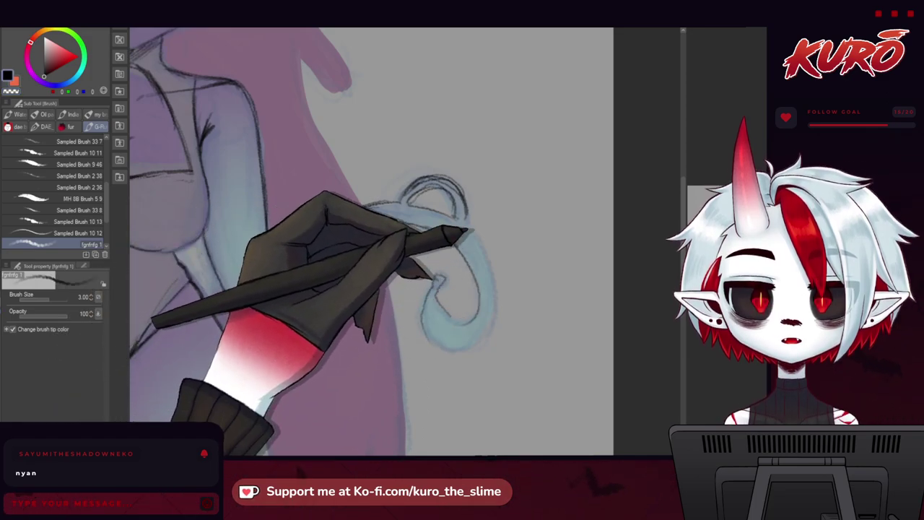
pyautogui.moveTo(466, 220)
pyautogui.mouseDown()
pyautogui.moveTo(489, 270)
pyautogui.moveTo(485, 341)
pyautogui.mouseUp()
pyautogui.moveTo(435, 226)
pyautogui.mouseDown()
pyautogui.moveTo(460, 235)
pyautogui.moveTo(440, 296)
pyautogui.mouseUp()
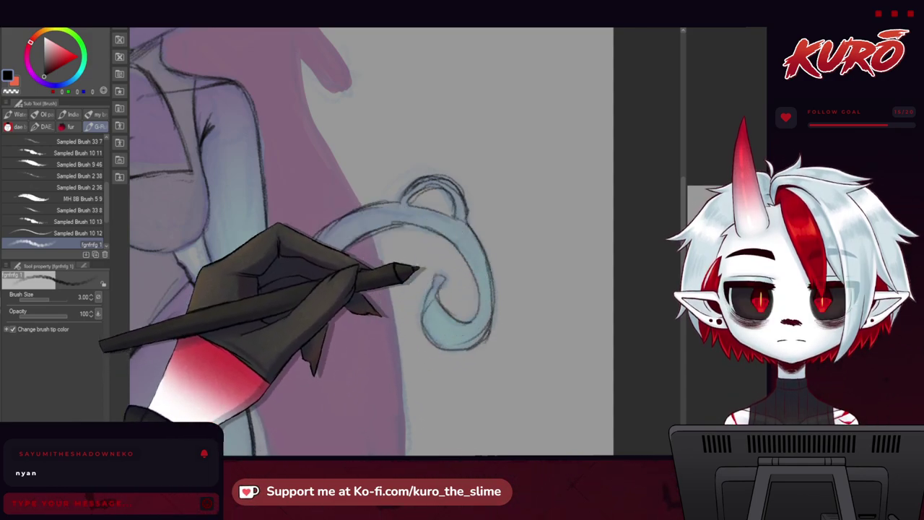
# Step: Draw the pointed central lock of the fringe, the swept strand over the eye and the long strand edging the face
pyautogui.scroll(-1, 195, 268)
pyautogui.moveTo(179, 268); pyautogui.dragTo(415, 376)
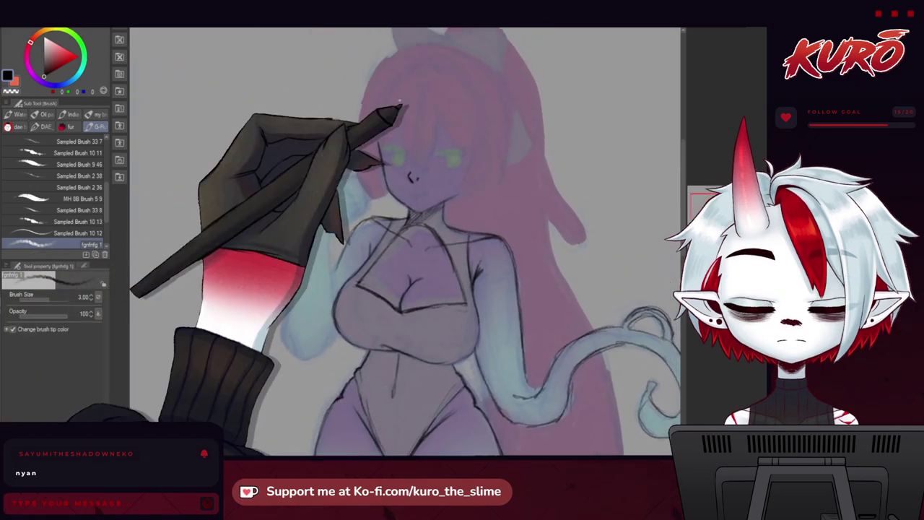
pyautogui.scroll(1, 401, 101)
pyautogui.moveTo(353, 135); pyautogui.dragTo(326, 241)
pyautogui.scroll(1, 329, 232)
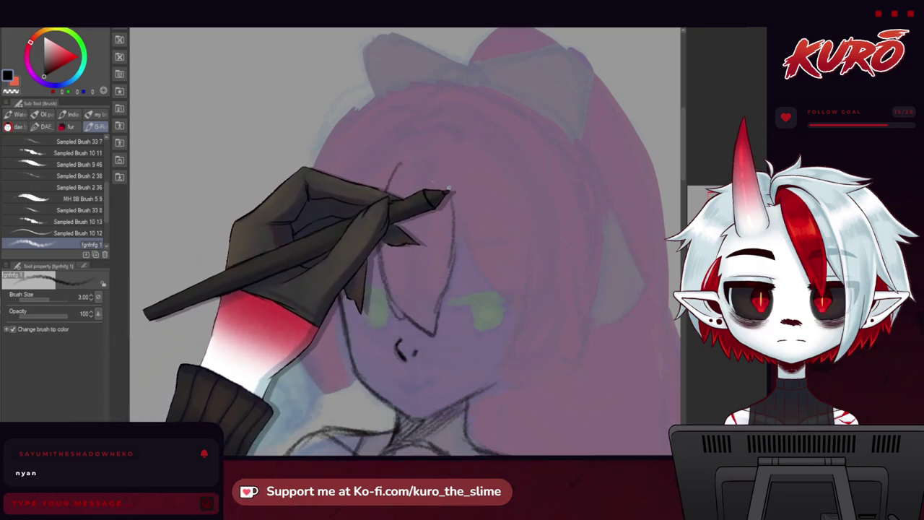
pyautogui.moveTo(382, 277); pyautogui.dragTo(349, 241)
pyautogui.moveTo(426, 197); pyautogui.dragTo(491, 276)
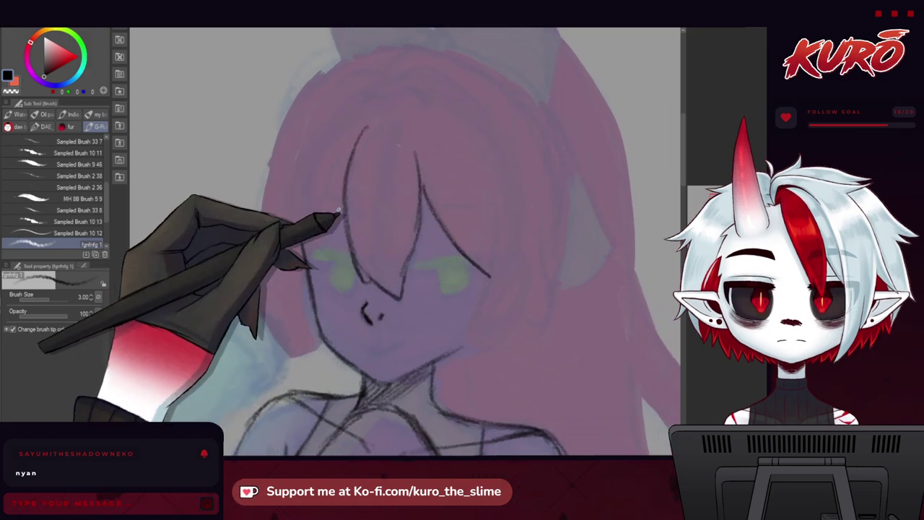
pyautogui.moveTo(364, 225); pyautogui.dragTo(340, 204)
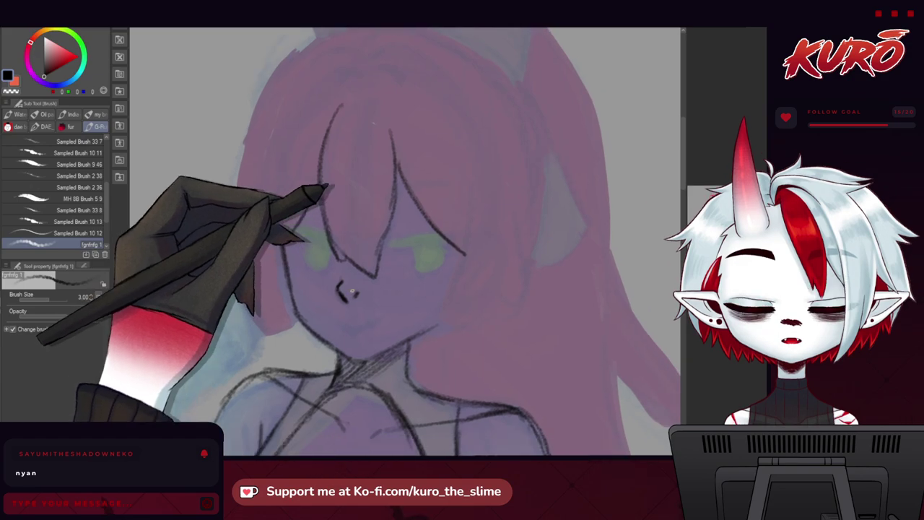
pyautogui.moveTo(462, 176)
pyautogui.mouseDown()
pyautogui.moveTo(459, 258)
pyautogui.moveTo(436, 318)
pyautogui.mouseUp()
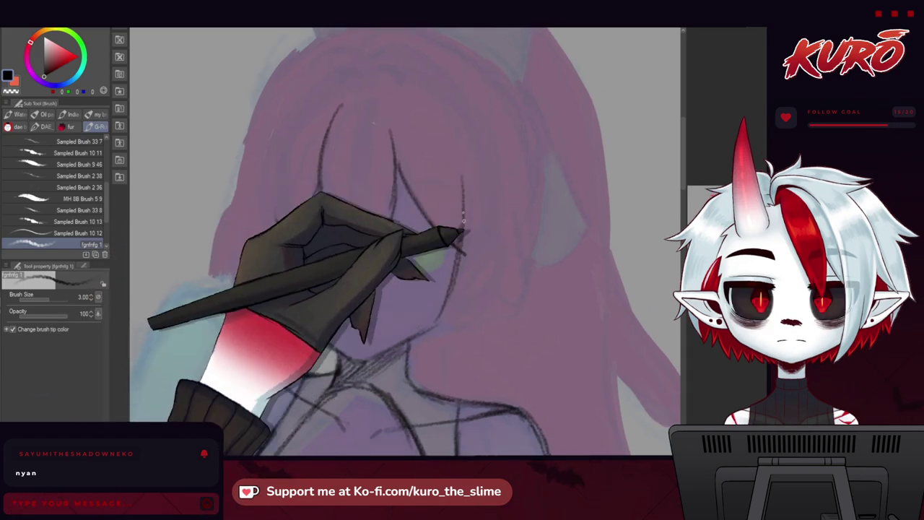
# Step: Draw two small dark marks on the hair above the fringe and trim them with the transparent colour
pyautogui.moveTo(412, 99)
pyautogui.mouseDown()
pyautogui.moveTo(425, 139)
pyautogui.moveTo(394, 105)
pyautogui.moveTo(359, 113)
pyautogui.moveTo(415, 118)
pyautogui.moveTo(402, 109)
pyautogui.moveTo(431, 131)
pyautogui.mouseUp()
pyautogui.moveTo(346, 121); pyautogui.dragTo(361, 112)
pyautogui.press('c')
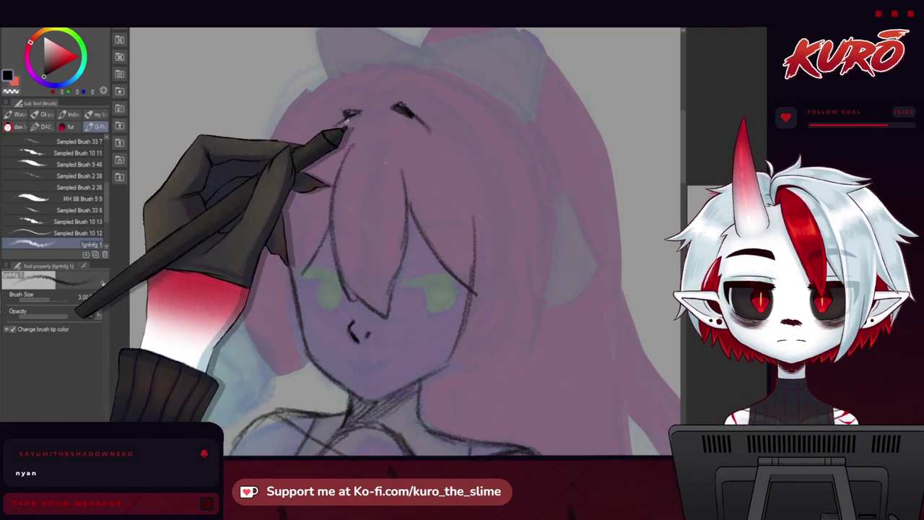
pyautogui.moveTo(339, 121); pyautogui.dragTo(335, 126)
pyautogui.moveTo(393, 148); pyautogui.dragTo(390, 167)
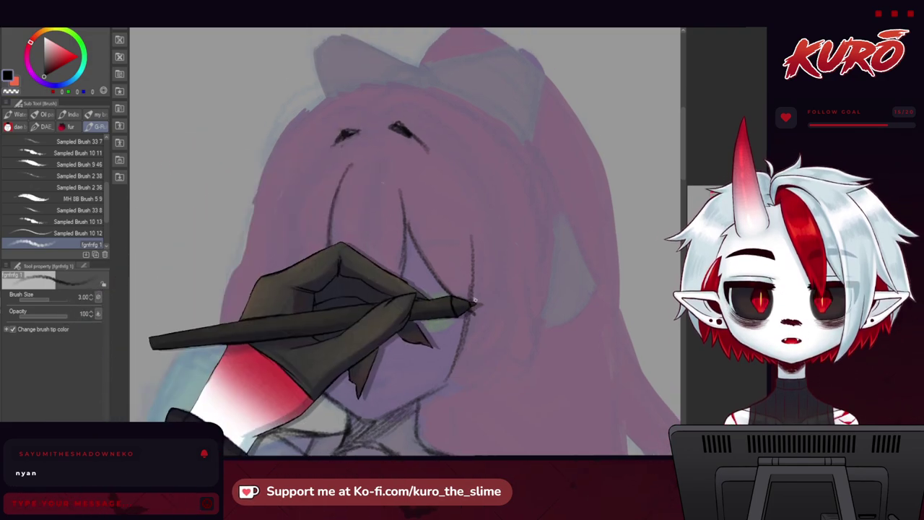
pyautogui.press('c')
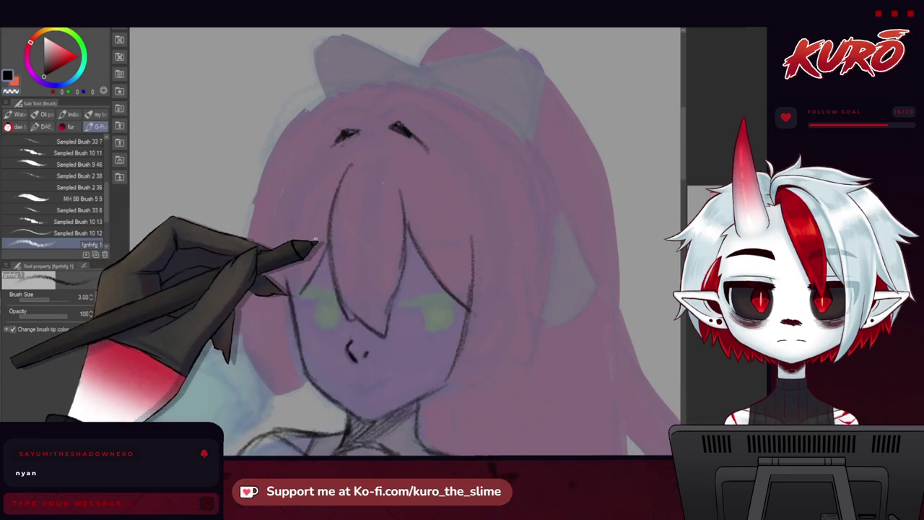
# Step: Draw the hair strand along the far cheek in mirrored view, then the curved end of the opposite side lock by the jaw
pyautogui.press('h')
pyautogui.moveTo(506, 207); pyautogui.dragTo(526, 337)
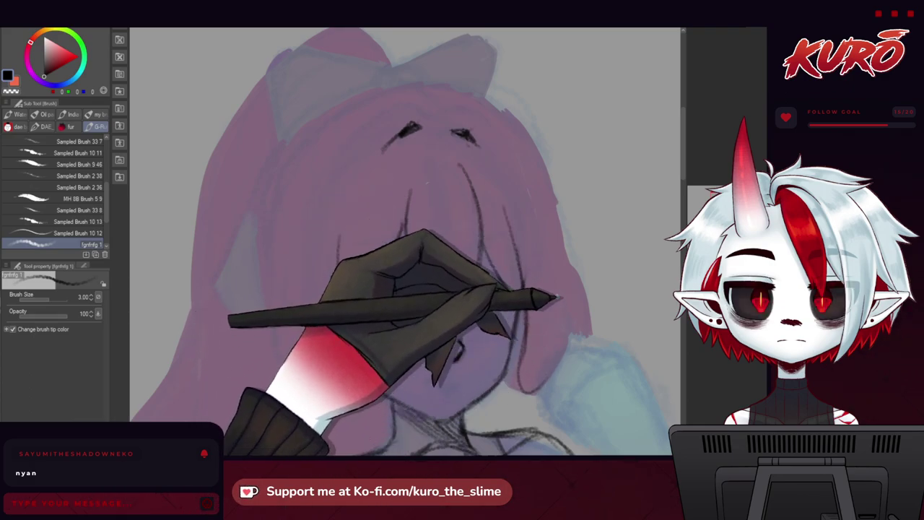
pyautogui.press('h')
pyautogui.moveTo(502, 359); pyautogui.dragTo(452, 395)
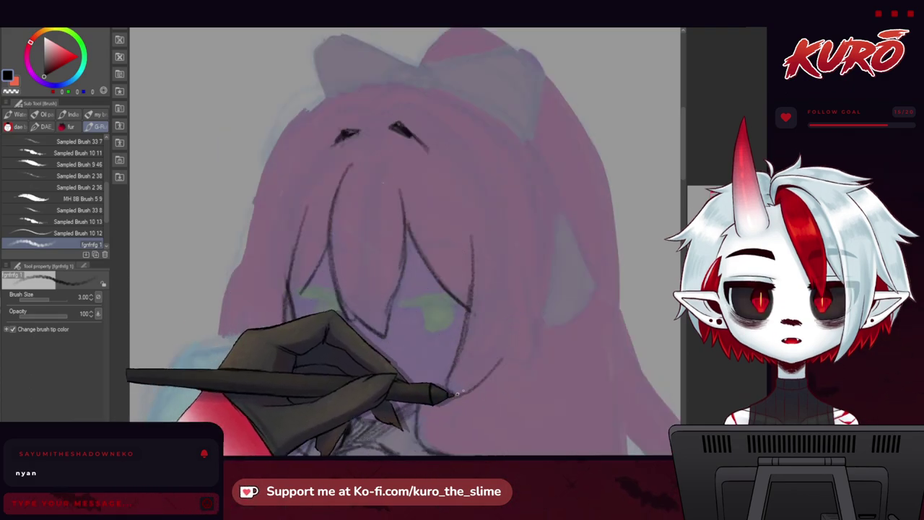
# Step: Outline the front hair from the V-shaped parting at the crown down both sides of the head
pyautogui.moveTo(376, 109)
pyautogui.mouseDown()
pyautogui.moveTo(411, 92)
pyautogui.moveTo(500, 169)
pyautogui.moveTo(459, 121)
pyautogui.moveTo(533, 258)
pyautogui.mouseUp()
pyautogui.moveTo(516, 200); pyautogui.dragTo(536, 313)
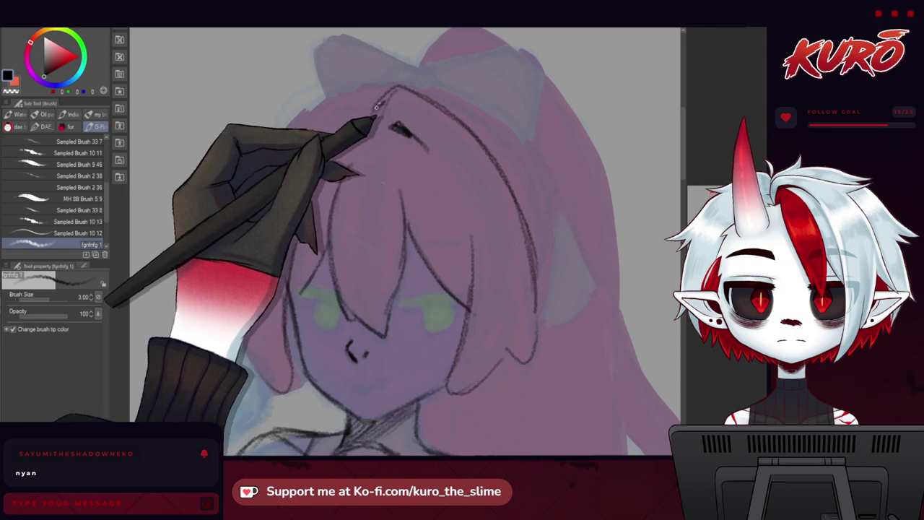
pyautogui.moveTo(373, 115); pyautogui.dragTo(390, 91)
pyautogui.moveTo(358, 131); pyautogui.dragTo(334, 146)
pyautogui.moveTo(365, 114)
pyautogui.mouseDown()
pyautogui.moveTo(316, 96)
pyautogui.moveTo(273, 127)
pyautogui.moveTo(314, 114)
pyautogui.moveTo(280, 146)
pyautogui.moveTo(304, 128)
pyautogui.moveTo(257, 195)
pyautogui.moveTo(246, 249)
pyautogui.moveTo(280, 151)
pyautogui.moveTo(237, 278)
pyautogui.mouseUp()
pyautogui.moveTo(261, 214); pyautogui.dragTo(229, 289)
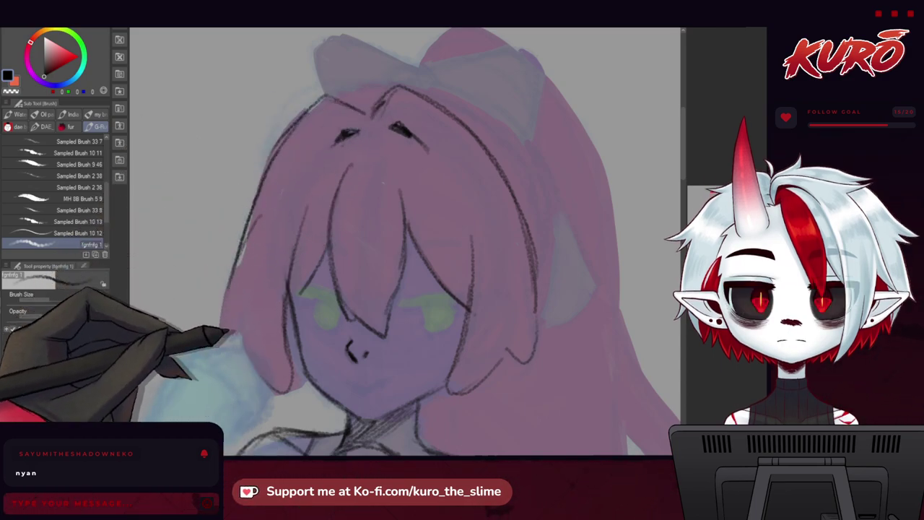
# Step: Outline the ends of the side lock above the shoulder and draw the outer curve over the top of the head
pyautogui.moveTo(268, 383); pyautogui.dragTo(281, 393)
pyautogui.moveTo(260, 316); pyautogui.dragTo(221, 271)
pyautogui.moveTo(253, 180); pyautogui.dragTo(263, 236)
pyautogui.moveTo(296, 109)
pyautogui.mouseDown()
pyautogui.moveTo(369, 97)
pyautogui.moveTo(517, 293)
pyautogui.mouseUp()
pyautogui.moveTo(505, 179); pyautogui.dragTo(511, 244)
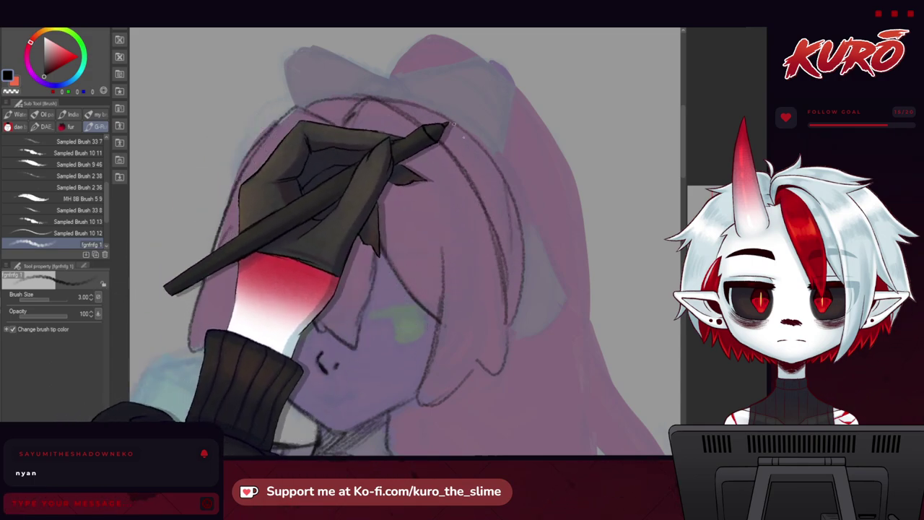
# Step: Strengthen the side lock beside the face and rework the fringe strand falling over the eye
pyautogui.moveTo(375, 280); pyautogui.dragTo(346, 205)
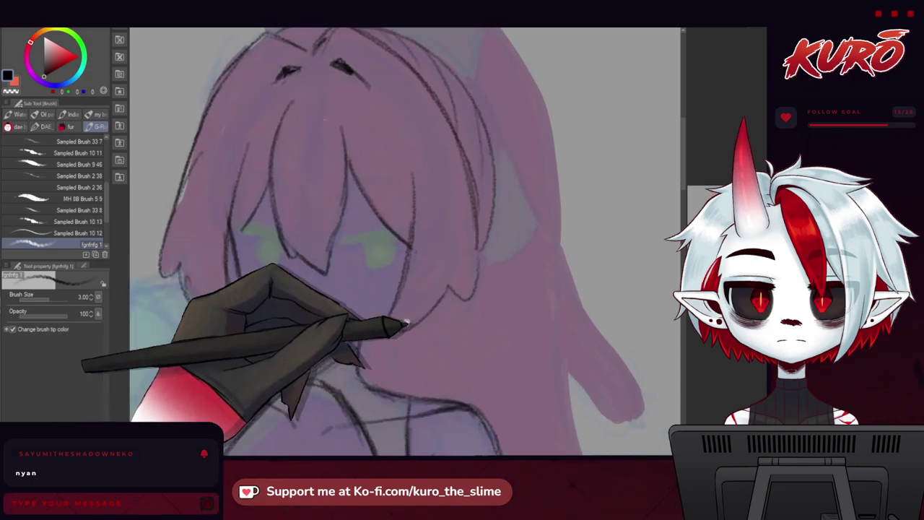
pyautogui.moveTo(407, 320); pyautogui.dragTo(427, 364)
pyautogui.moveTo(421, 176); pyautogui.dragTo(430, 208)
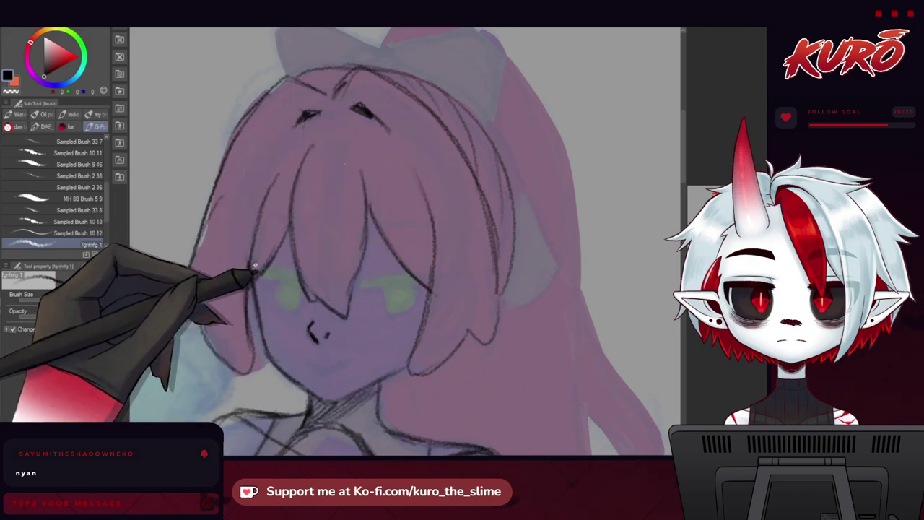
pyautogui.moveTo(321, 191); pyautogui.dragTo(304, 186)
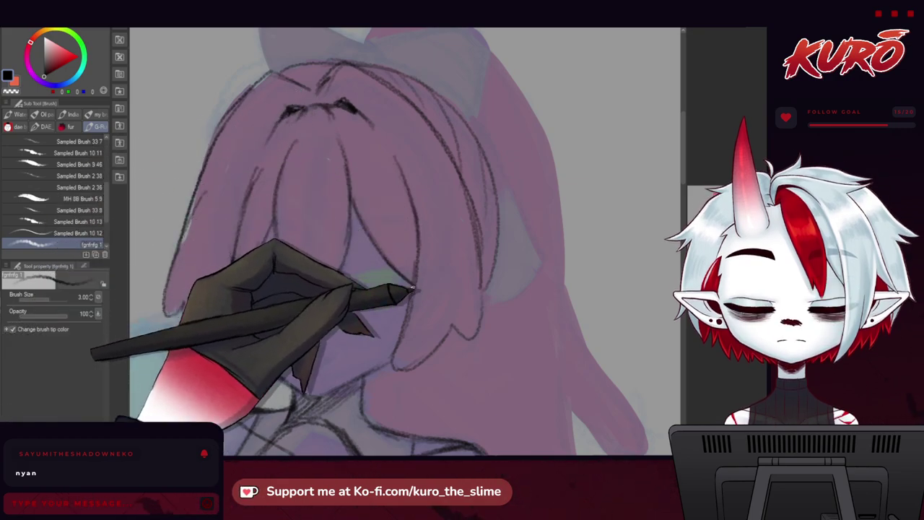
# Step: Outline the hair bow on top of the head, drawing its round knot and both loops
pyautogui.moveTo(246, 237); pyautogui.dragTo(305, 186)
pyautogui.moveTo(377, 337)
pyautogui.mouseDown()
pyautogui.moveTo(380, 279)
pyautogui.moveTo(214, 340)
pyautogui.mouseUp()
pyautogui.moveTo(287, 205); pyautogui.dragTo(303, 307)
pyautogui.moveTo(265, 138); pyautogui.dragTo(320, 142)
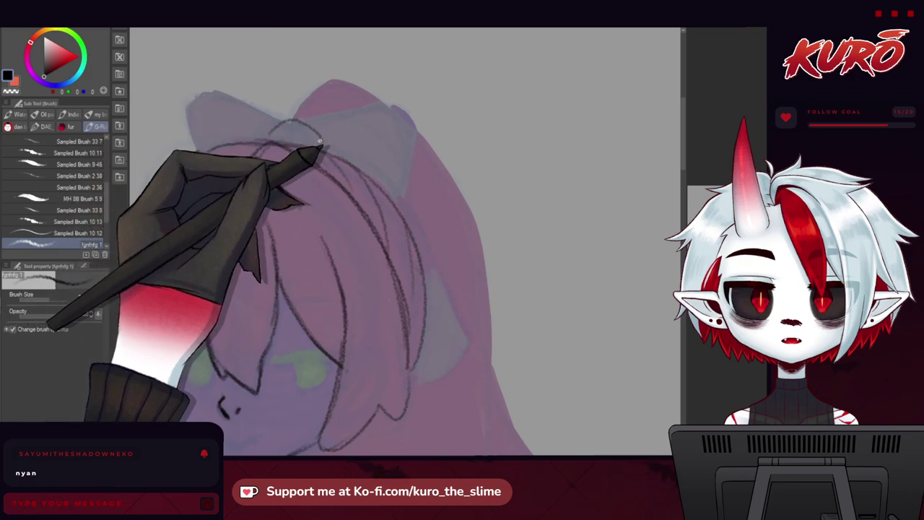
pyautogui.moveTo(279, 117)
pyautogui.mouseDown()
pyautogui.moveTo(202, 89)
pyautogui.moveTo(197, 142)
pyautogui.mouseUp()
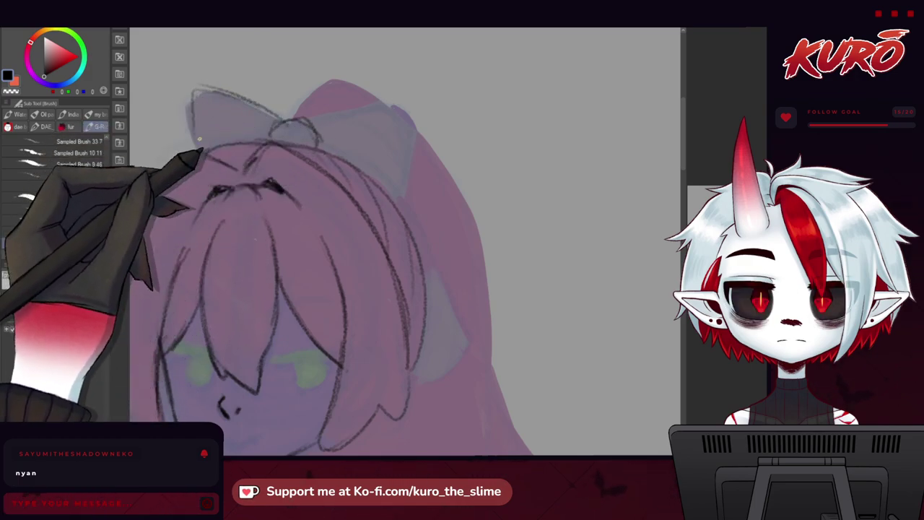
pyautogui.moveTo(195, 90)
pyautogui.mouseDown()
pyautogui.moveTo(280, 117)
pyautogui.moveTo(346, 110)
pyautogui.moveTo(406, 120)
pyautogui.mouseUp()
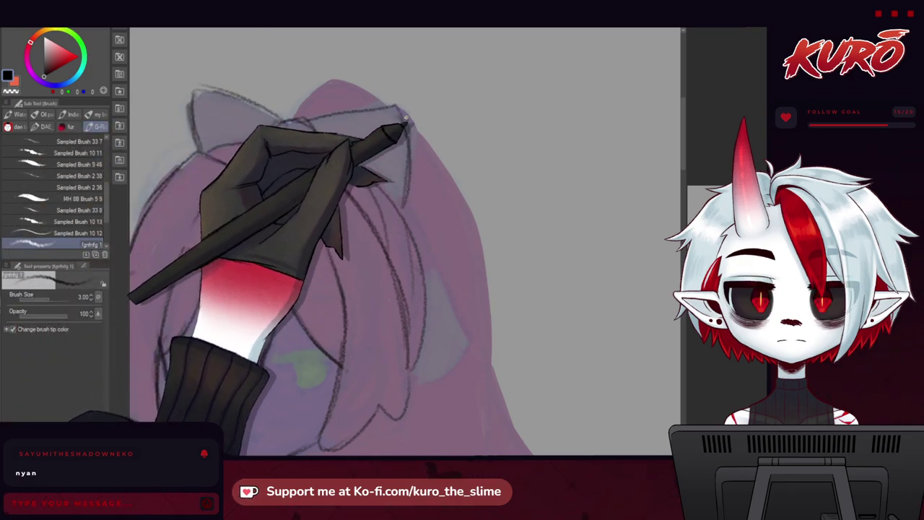
# Step: Outline the bow's pointed ribbon tail hanging beside the head, including its lower folded edge
pyautogui.moveTo(409, 230); pyautogui.dragTo(470, 329)
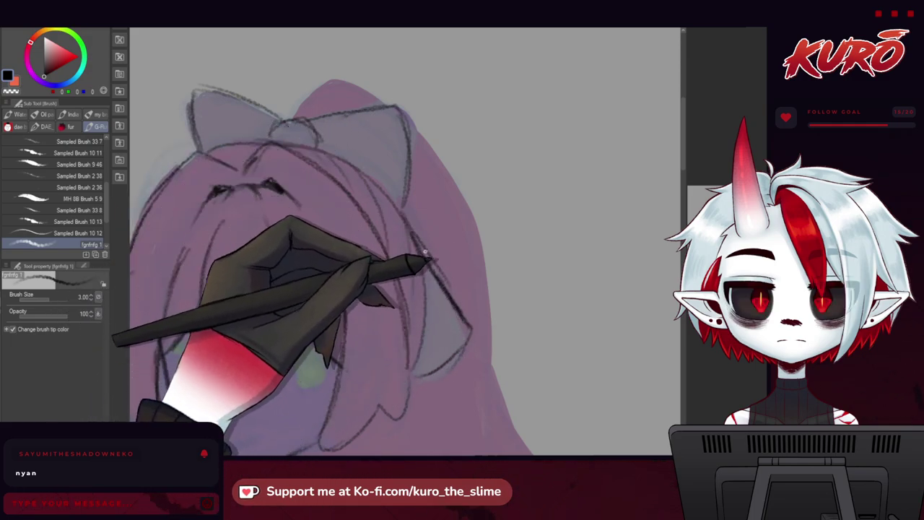
pyautogui.moveTo(432, 385); pyautogui.dragTo(416, 276)
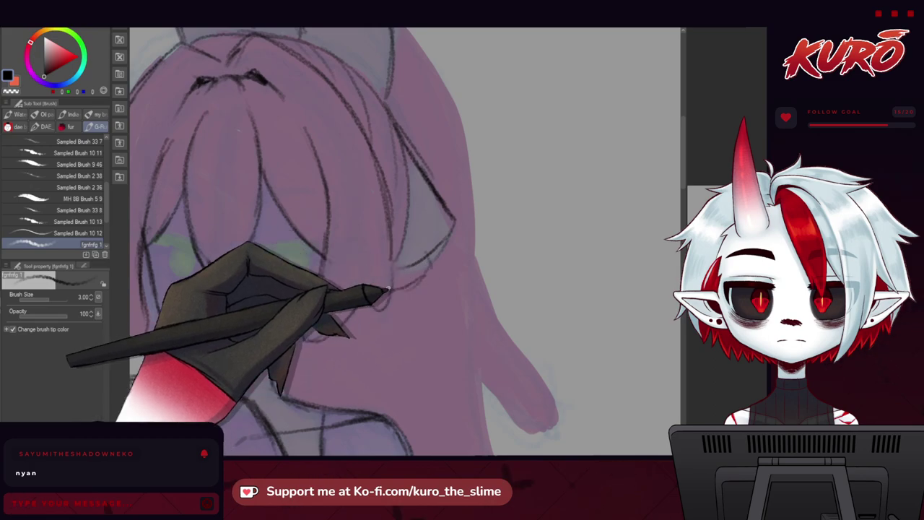
pyautogui.moveTo(344, 286); pyautogui.dragTo(354, 261)
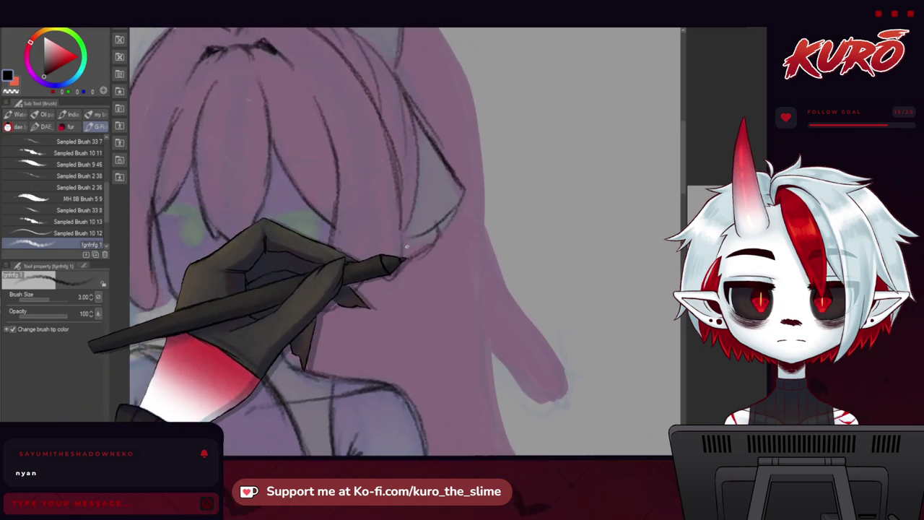
# Step: Outline the back hair's outer edge beside the bow, down around the rounded lock that sticks out above the shoulder
pyautogui.moveTo(394, 125); pyautogui.dragTo(392, 234)
pyautogui.moveTo(273, 77); pyautogui.dragTo(364, 76)
pyautogui.moveTo(398, 116)
pyautogui.mouseDown()
pyautogui.moveTo(391, 112)
pyautogui.moveTo(469, 254)
pyautogui.moveTo(398, 192)
pyautogui.mouseUp()
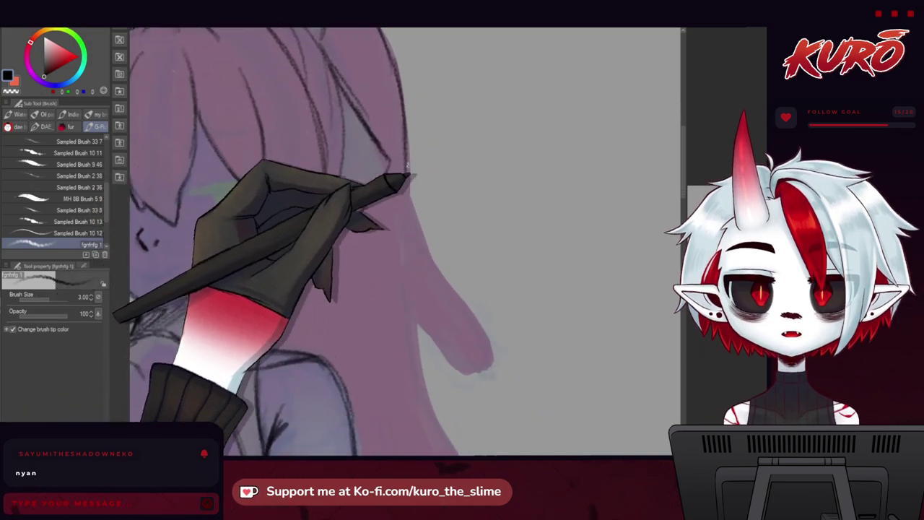
pyautogui.moveTo(418, 242); pyautogui.dragTo(486, 365)
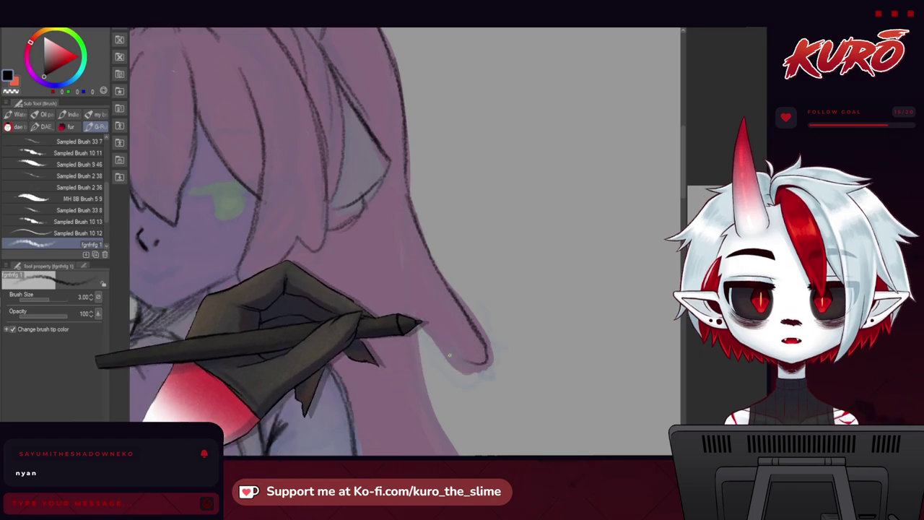
pyautogui.moveTo(410, 312); pyautogui.dragTo(364, 173)
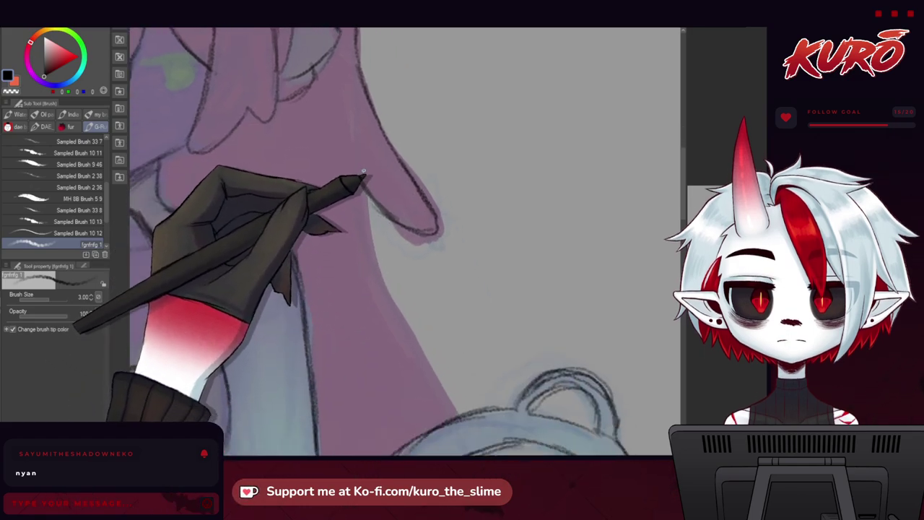
# Step: Outline the long back hair from below that lock, behind the tentacle arm, down to its tips beside the thigh
pyautogui.moveTo(340, 365); pyautogui.dragTo(399, 206)
pyautogui.scroll(-1, 398, 206)
pyautogui.moveTo(235, 218); pyautogui.dragTo(345, 291)
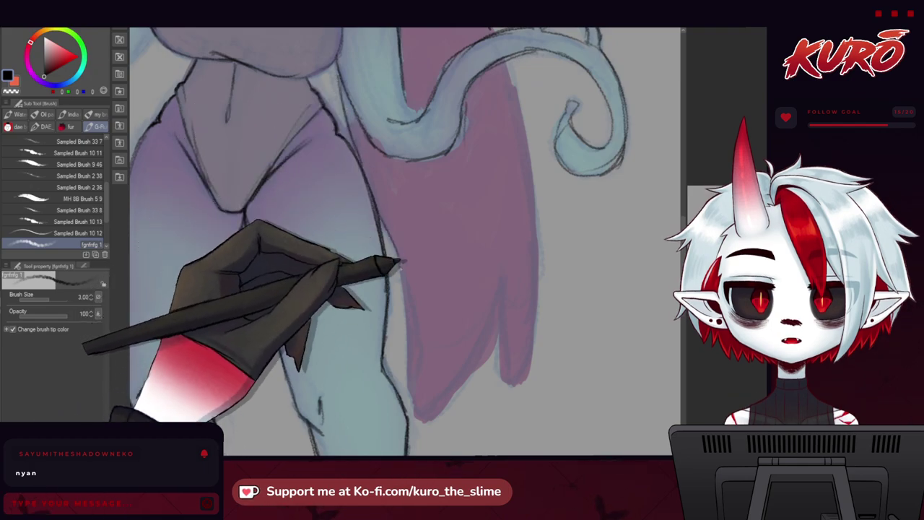
pyautogui.press('h')
pyautogui.press('h')
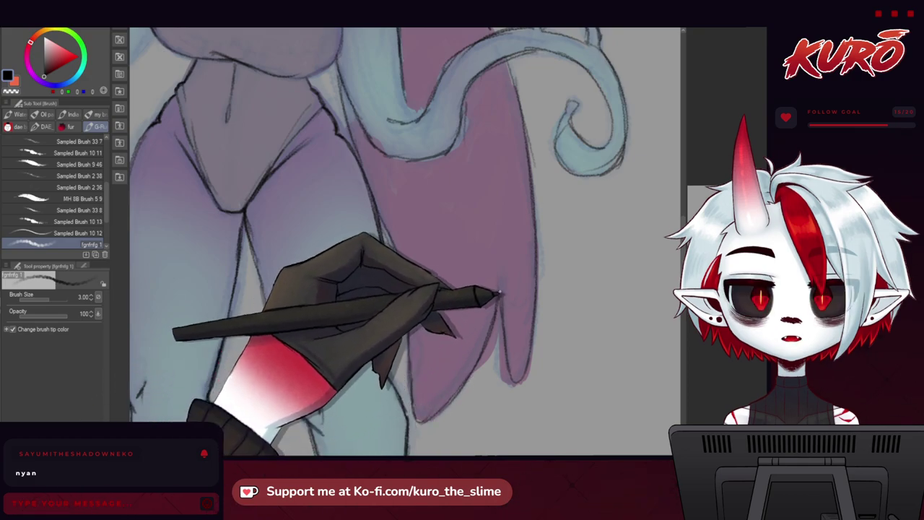
pyautogui.moveTo(308, 143); pyautogui.dragTo(321, 354)
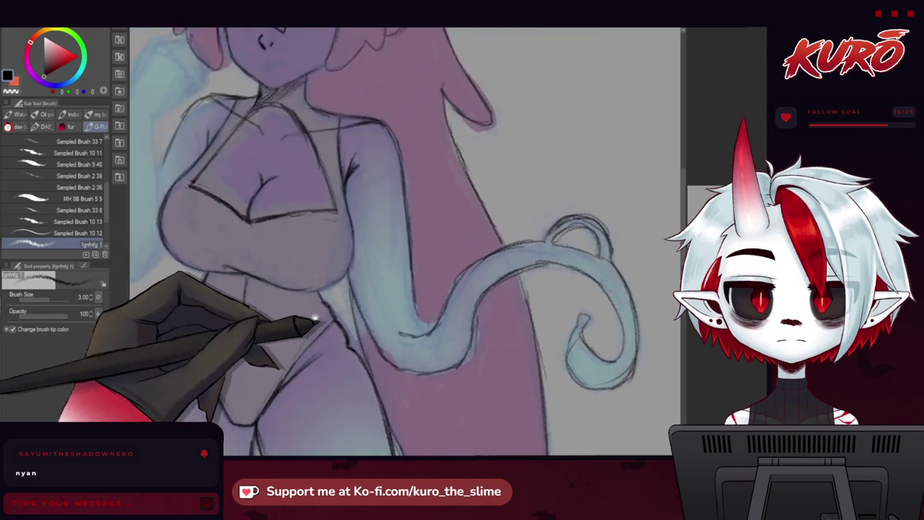
# Step: Outline the character's left lower leg and front-facing foot, tapering from the ankle to a pointed toe
pyautogui.scroll(-3, 347, 252)
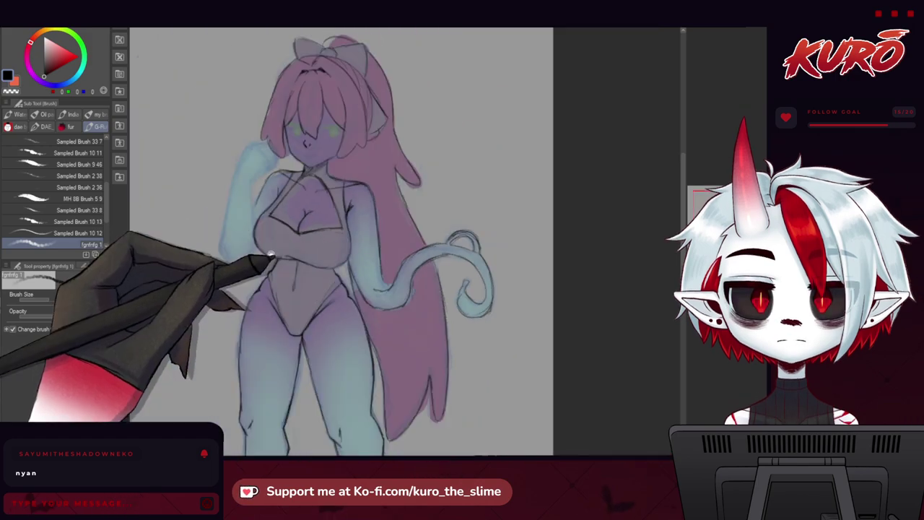
pyautogui.moveTo(283, 243); pyautogui.dragTo(307, 226)
pyautogui.scroll(3, 307, 217)
pyautogui.moveTo(217, 315); pyautogui.dragTo(191, 43)
pyautogui.scroll(1, 434, 269)
pyautogui.moveTo(439, 313)
pyautogui.mouseDown()
pyautogui.moveTo(444, 348)
pyautogui.moveTo(425, 412)
pyautogui.mouseUp()
pyautogui.moveTo(390, 318)
pyautogui.mouseDown()
pyautogui.moveTo(382, 377)
pyautogui.moveTo(410, 418)
pyautogui.mouseUp()
pyautogui.moveTo(180, 274); pyautogui.dragTo(372, 290)
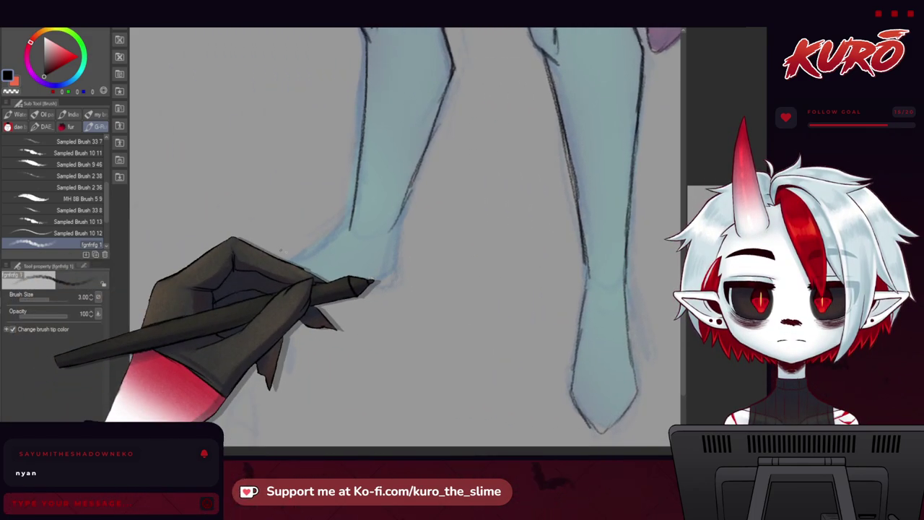
# Step: Outline the character's sideways right foot, drawing the ankle, rounded heel, sole, instep and toe
pyautogui.moveTo(395, 226); pyautogui.dragTo(385, 273)
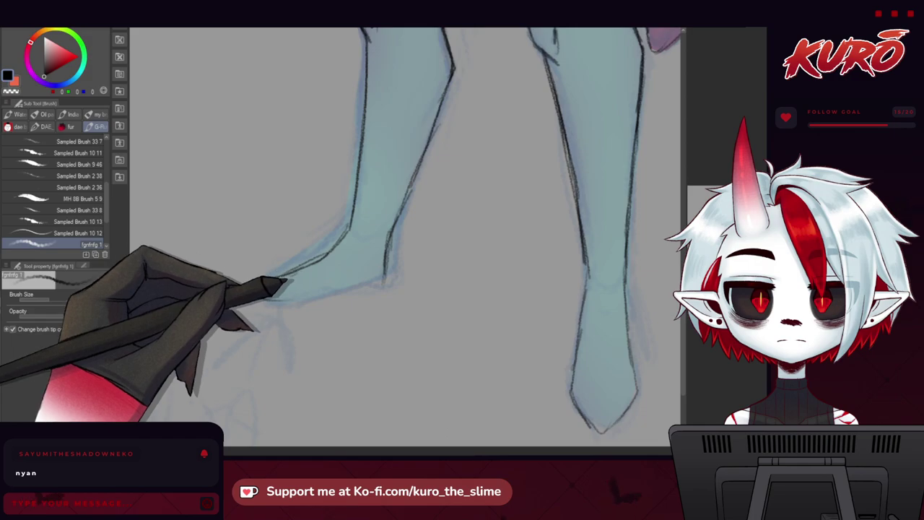
pyautogui.moveTo(269, 272); pyautogui.dragTo(287, 289)
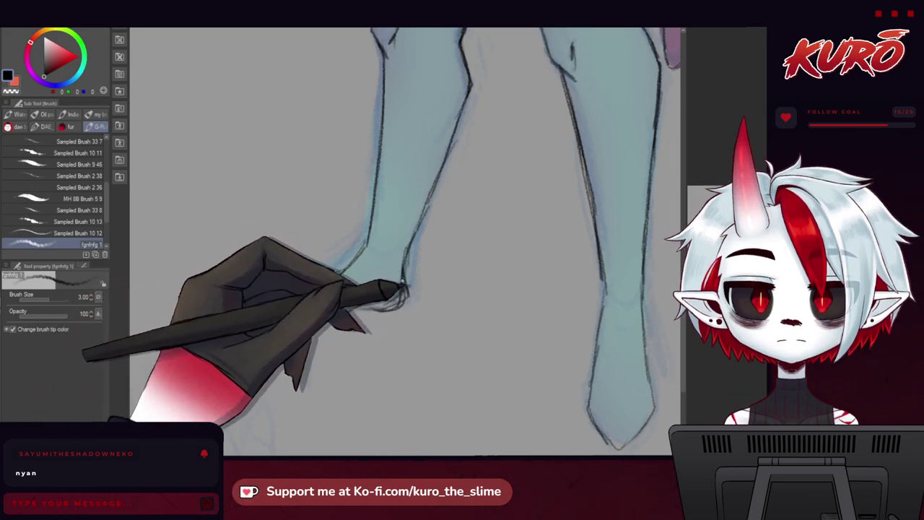
pyautogui.press('h')
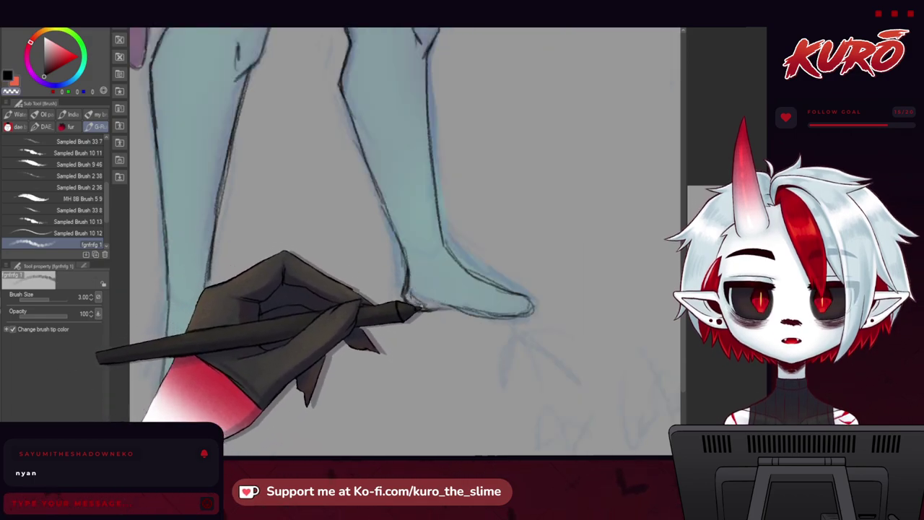
pyautogui.scroll(-3, 253, 230)
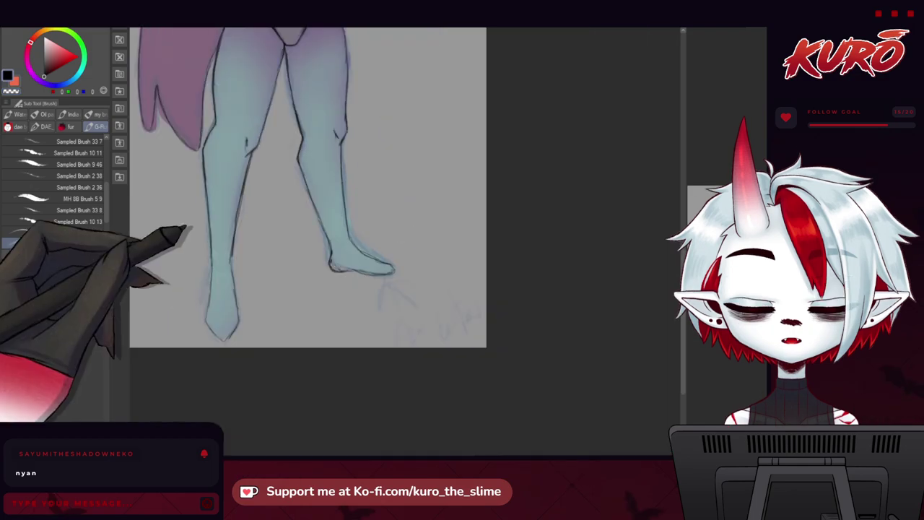
pyautogui.moveTo(194, 230); pyautogui.dragTo(298, 322)
pyautogui.press('h')
# Step: Outline the raised fist beside the face, including its curled fingers, thumb and wrist
pyautogui.scroll(-3, 297, 322)
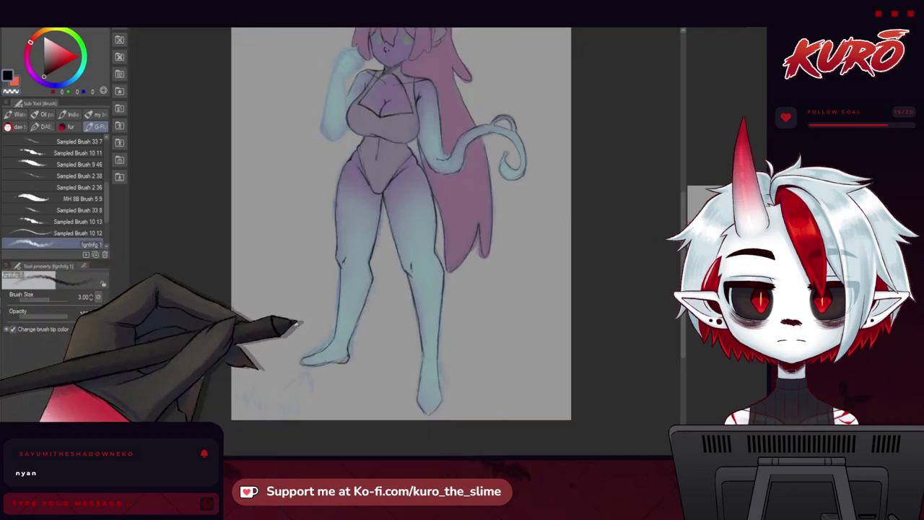
pyautogui.hotkey('ctrl', '+')
pyautogui.hotkey('ctrl', '+')
pyautogui.hotkey('ctrl', '+')
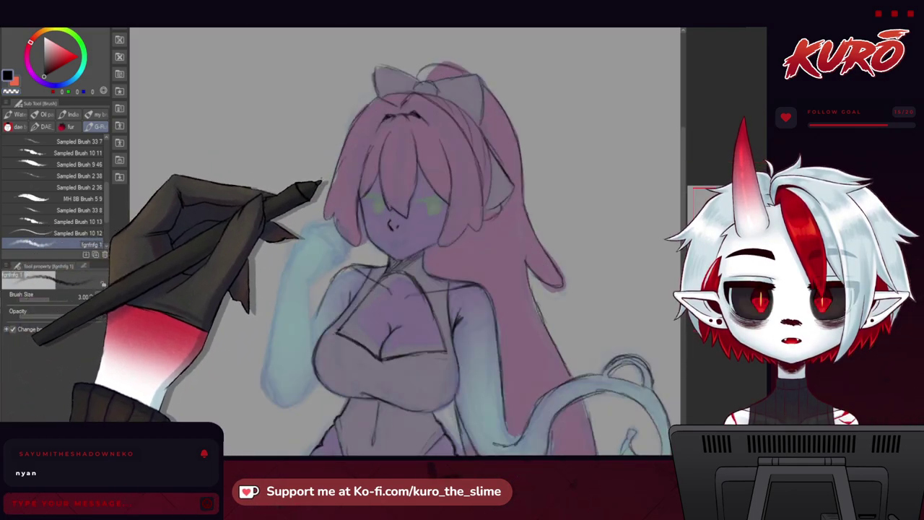
pyautogui.hotkey('ctrl', '+')
pyautogui.hotkey('ctrl', '+')
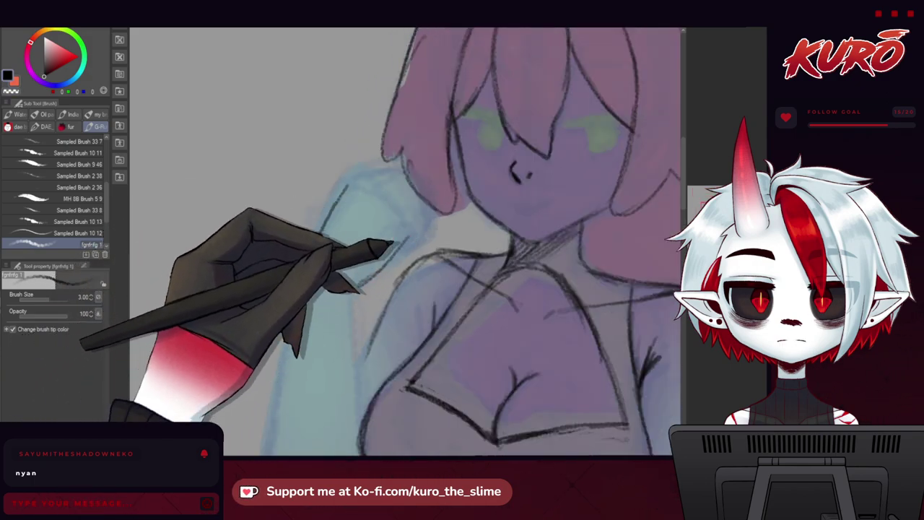
pyautogui.moveTo(348, 188)
pyautogui.mouseDown()
pyautogui.moveTo(361, 172)
pyautogui.moveTo(384, 173)
pyautogui.mouseUp()
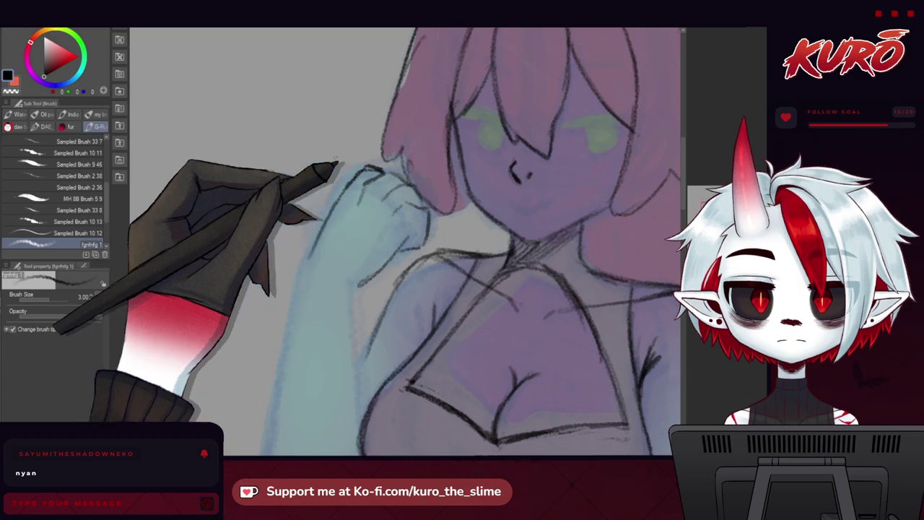
# Step: Outline both edges of the raised arm from the wrist down the forearm and around the elbow
pyautogui.scroll(-3, 338, 170)
pyautogui.scroll(1, 346, 174)
pyautogui.scroll(1, 346, 177)
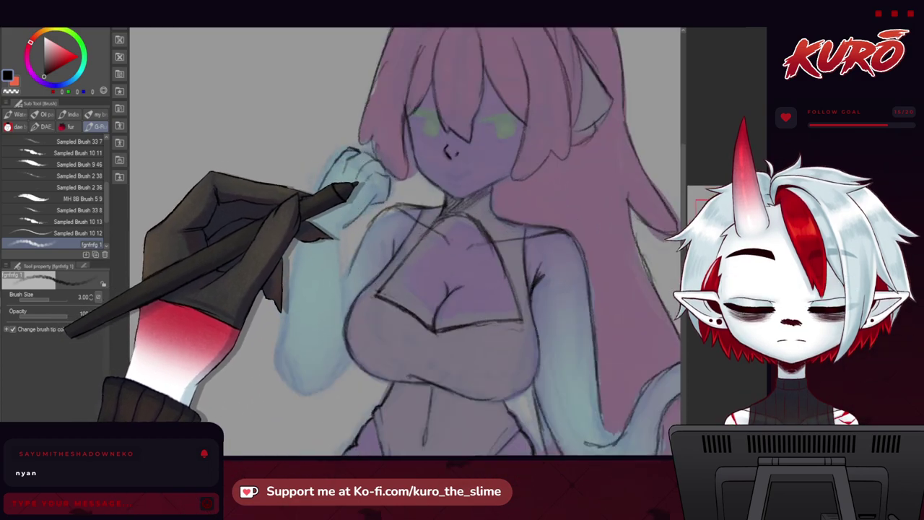
pyautogui.scroll(1, 347, 177)
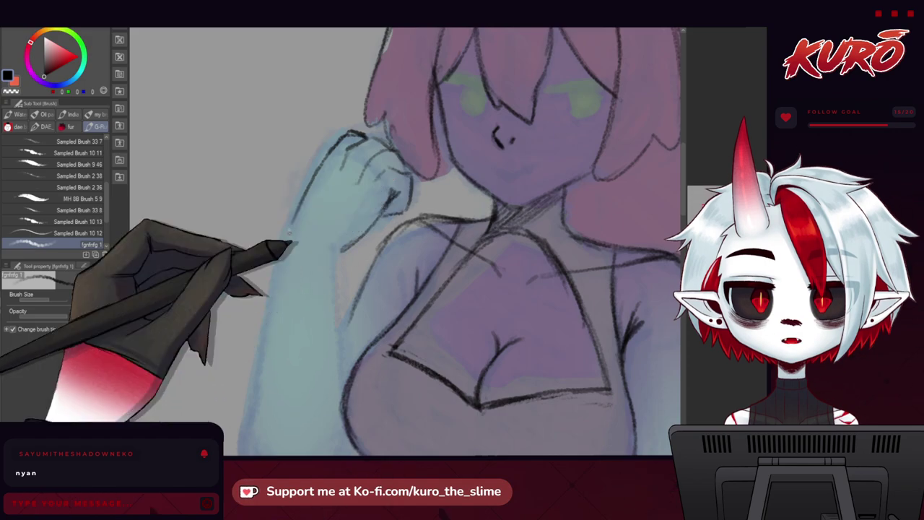
pyautogui.scroll(-2, 308, 253)
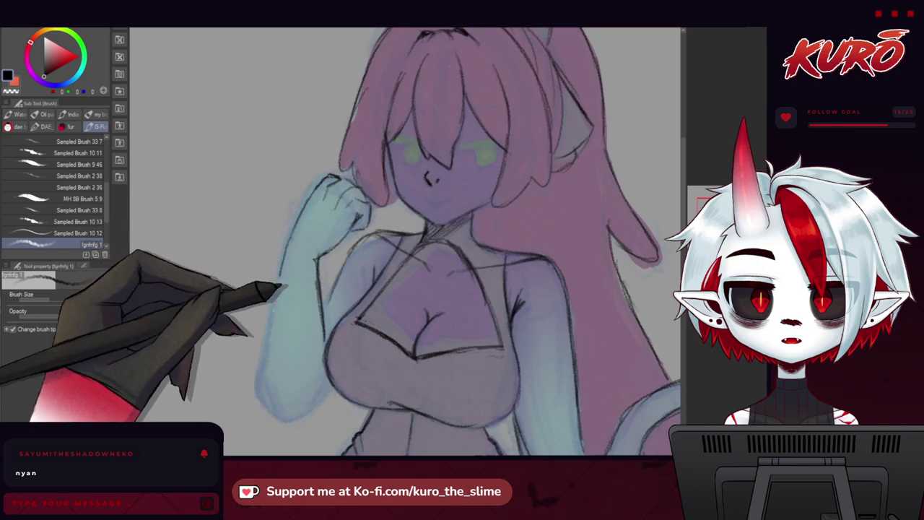
pyautogui.moveTo(264, 360); pyautogui.dragTo(269, 243)
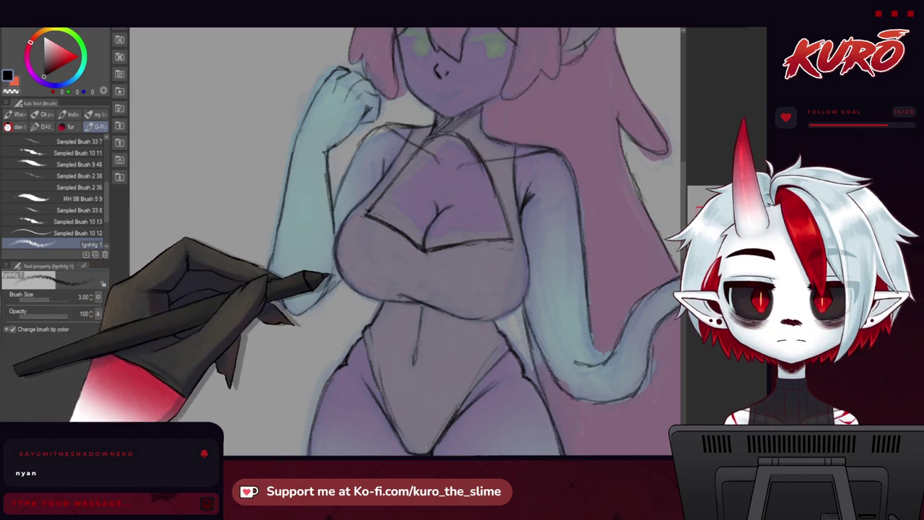
pyautogui.scroll(-4, 314, 226)
pyautogui.moveTo(286, 210); pyautogui.dragTo(285, 178)
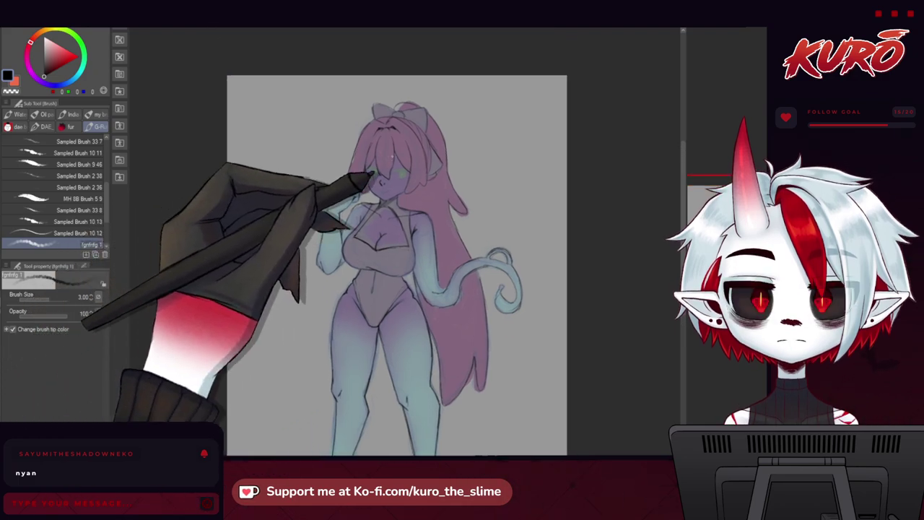
# Step: Redraw the rounded top of the hair behind the bow and darken the bow's central knot
pyautogui.scroll(5, 405, 242)
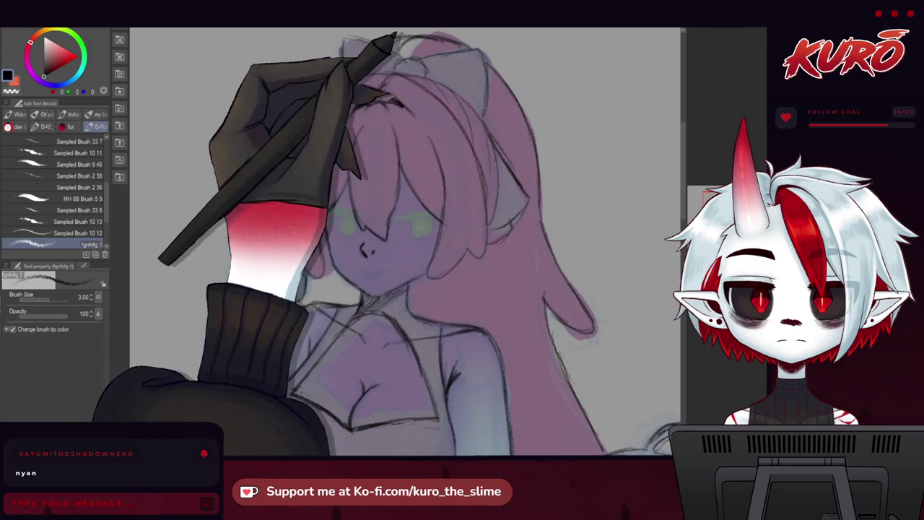
pyautogui.moveTo(412, 34); pyautogui.dragTo(420, 75)
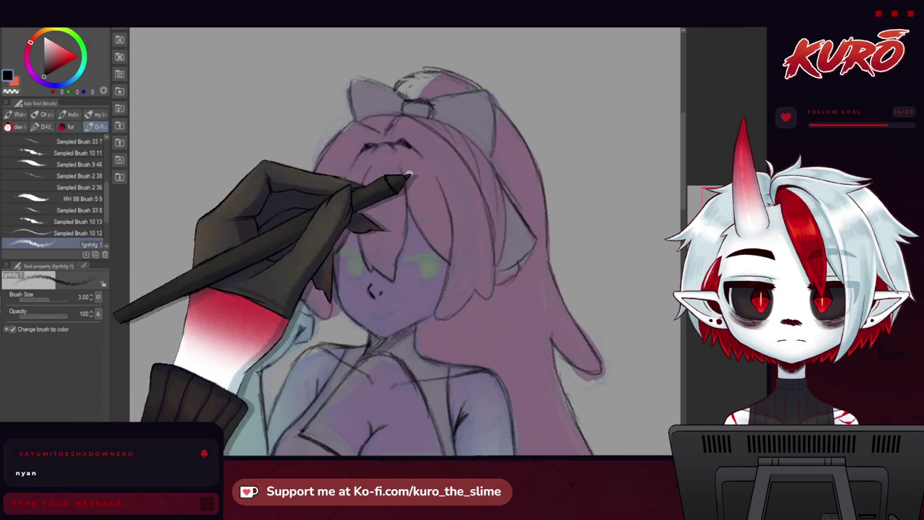
pyautogui.moveTo(410, 174); pyautogui.dragTo(387, 105)
pyautogui.moveTo(361, 164); pyautogui.dragTo(365, 175)
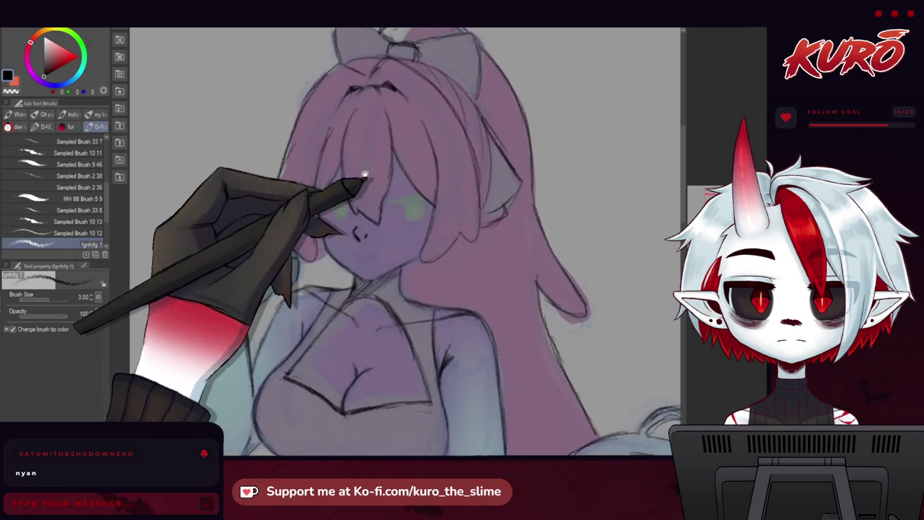
# Step: Draw thick, dark upper lash lines over both green eyes, following the colour sketch
pyautogui.scroll(2, 351, 200)
pyautogui.scroll(-2, 448, 231)
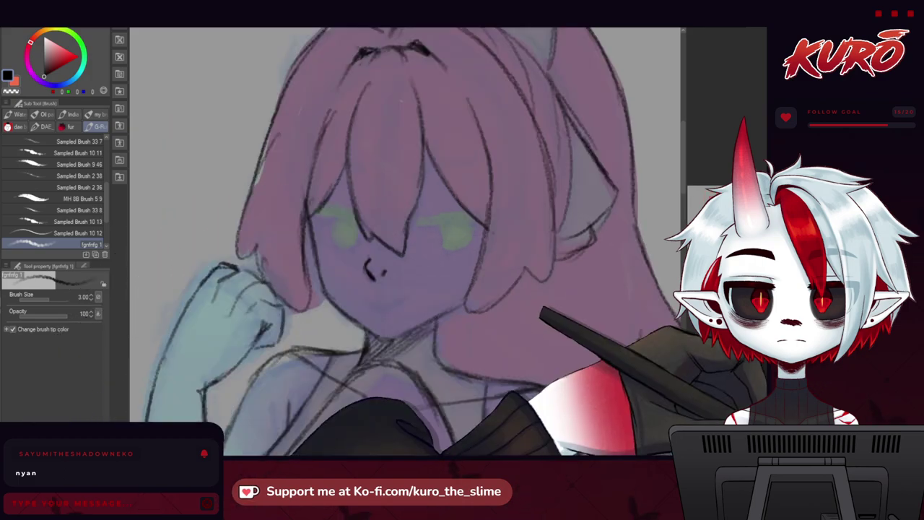
pyautogui.scroll(3, 562, 167)
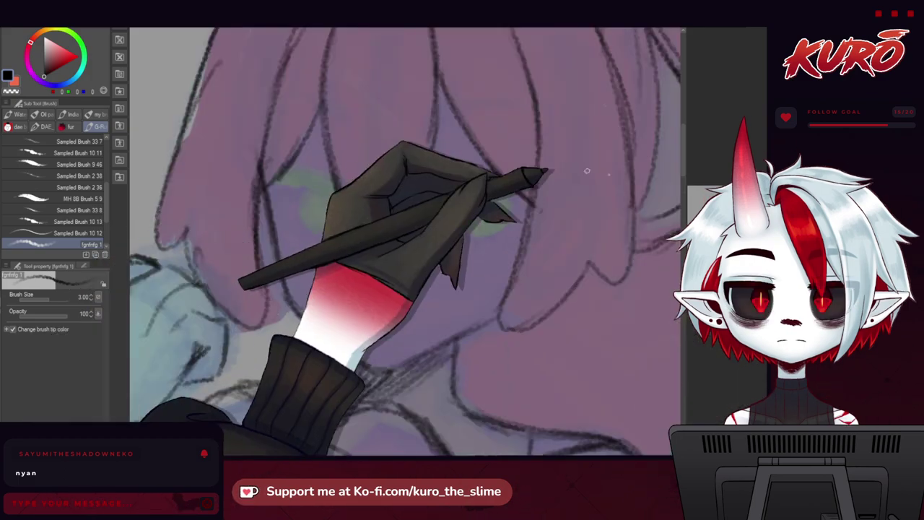
pyautogui.click(758, 190)
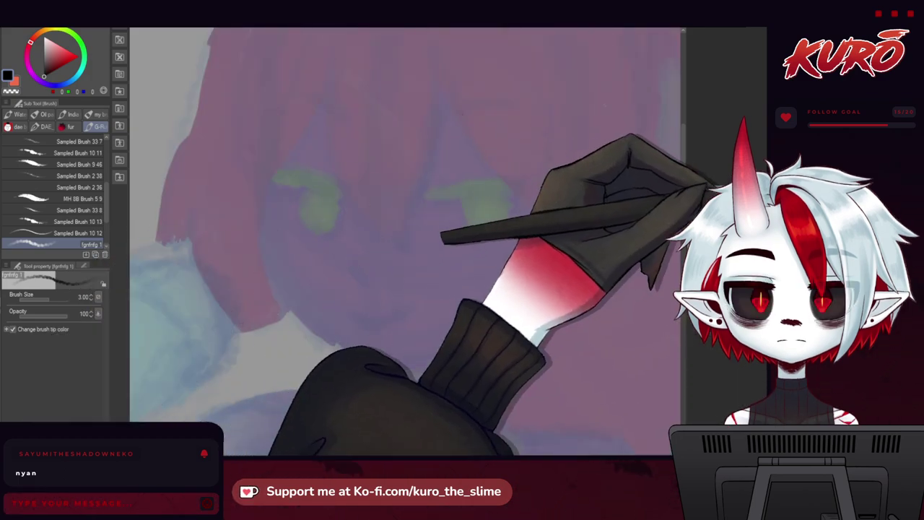
pyautogui.click(759, 189)
pyautogui.moveTo(417, 184)
pyautogui.mouseDown()
pyautogui.moveTo(476, 209)
pyautogui.moveTo(519, 295)
pyautogui.mouseUp()
pyautogui.moveTo(456, 231)
pyautogui.mouseDown()
pyautogui.moveTo(530, 284)
pyautogui.moveTo(535, 303)
pyautogui.mouseUp()
pyautogui.moveTo(477, 242); pyautogui.dragTo(529, 288)
pyautogui.moveTo(498, 259); pyautogui.dragTo(537, 306)
pyautogui.moveTo(365, 107)
pyautogui.mouseDown()
pyautogui.moveTo(402, 175)
pyautogui.moveTo(366, 90)
pyautogui.moveTo(384, 113)
pyautogui.moveTo(389, 129)
pyautogui.moveTo(357, 96)
pyautogui.mouseUp()
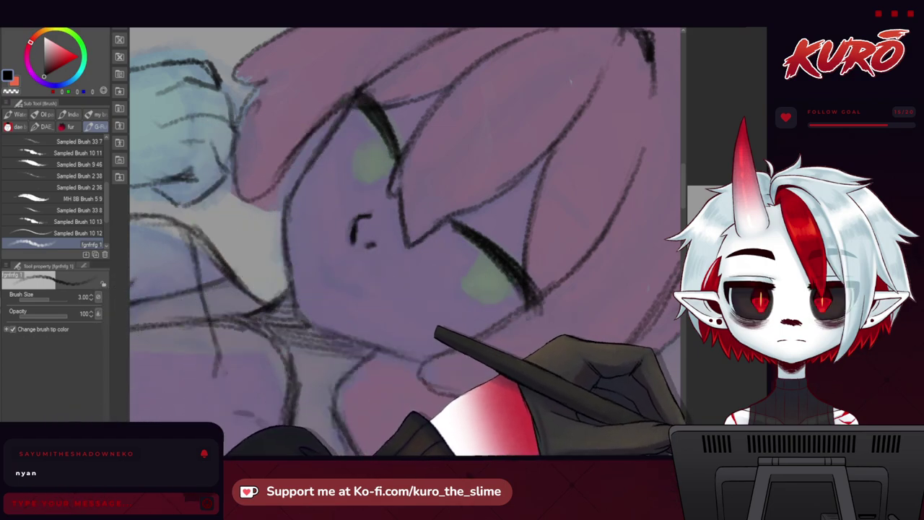
# Step: Draw thin lower lid lines beneath both eyes
pyautogui.press('-')
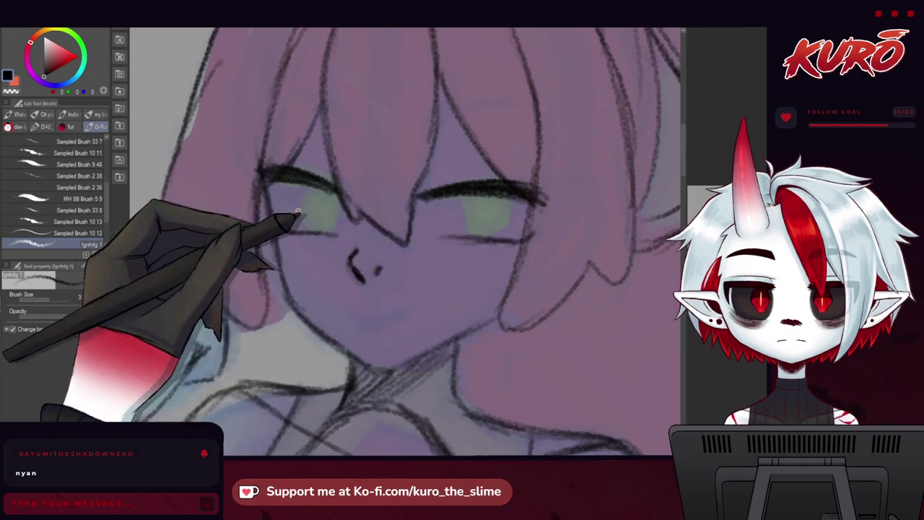
pyautogui.scroll(-5, 297, 212)
pyautogui.scroll(5, 324, 210)
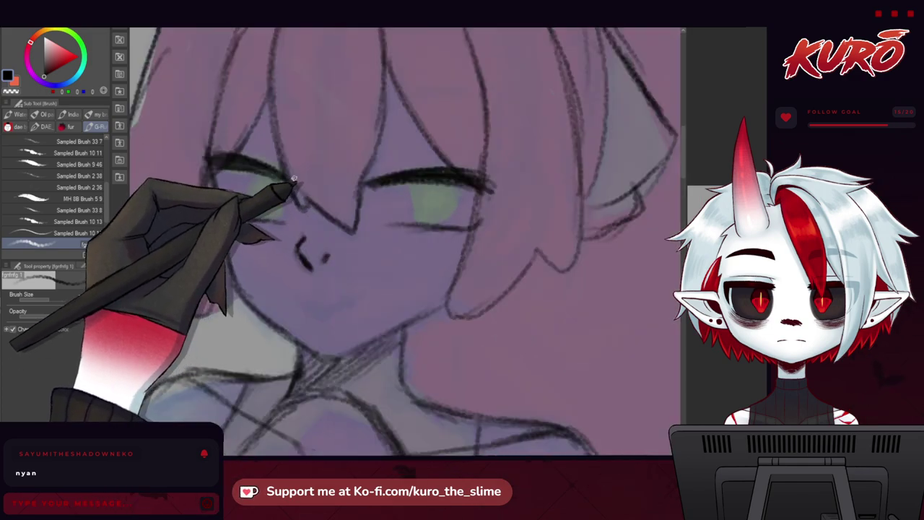
pyautogui.moveTo(209, 209); pyautogui.dragTo(263, 204)
# Step: Select the lower lid line of the character's left eye with the Lasso and move it slightly down, then deselect
pyautogui.click(1, 104)
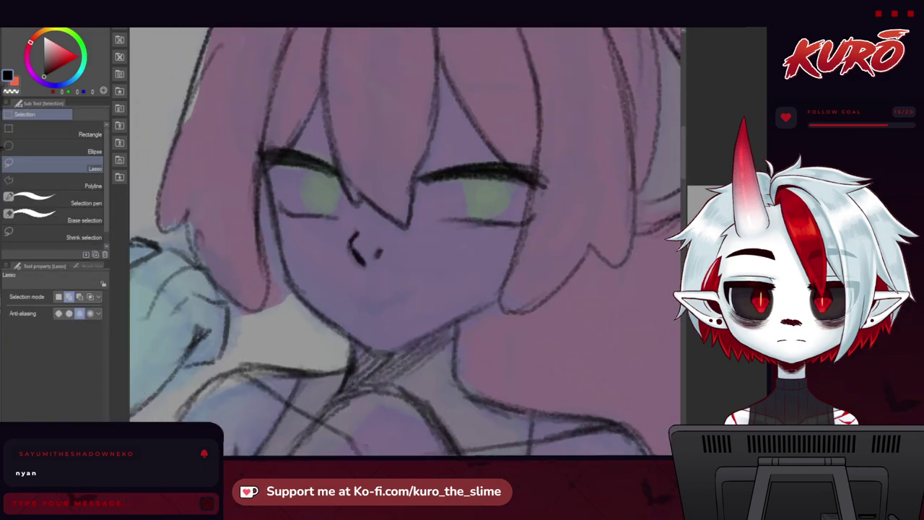
pyautogui.moveTo(471, 192)
pyautogui.mouseDown()
pyautogui.moveTo(563, 204)
pyautogui.moveTo(472, 192)
pyautogui.mouseUp()
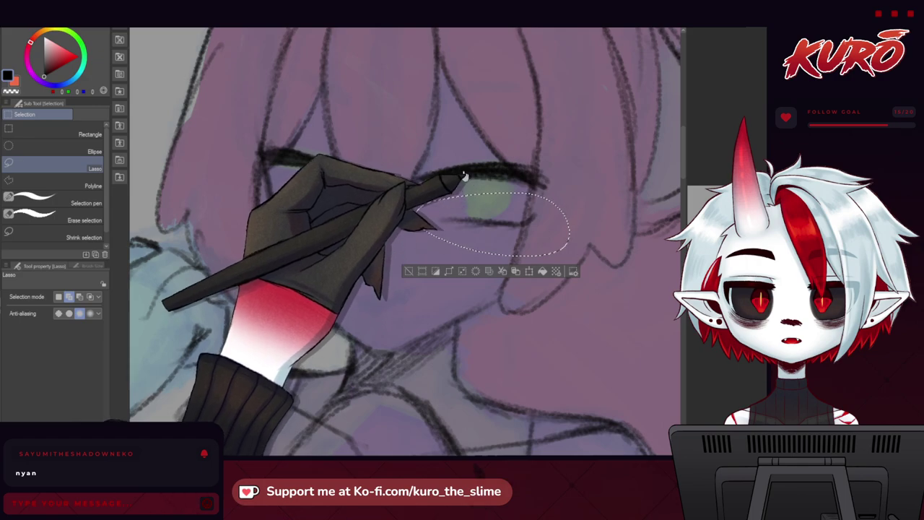
pyautogui.hotkey('ctrl', 't')
pyautogui.moveTo(476, 244); pyautogui.dragTo(471, 254)
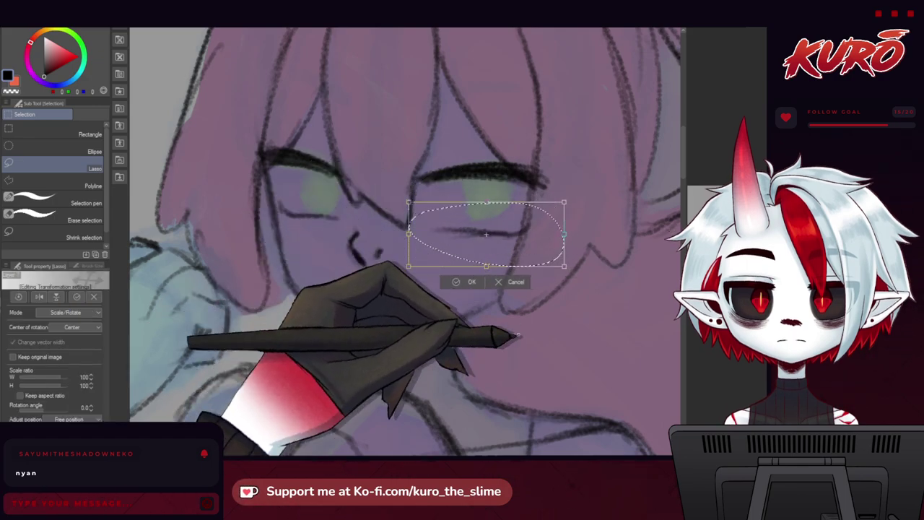
pyautogui.click(465, 284)
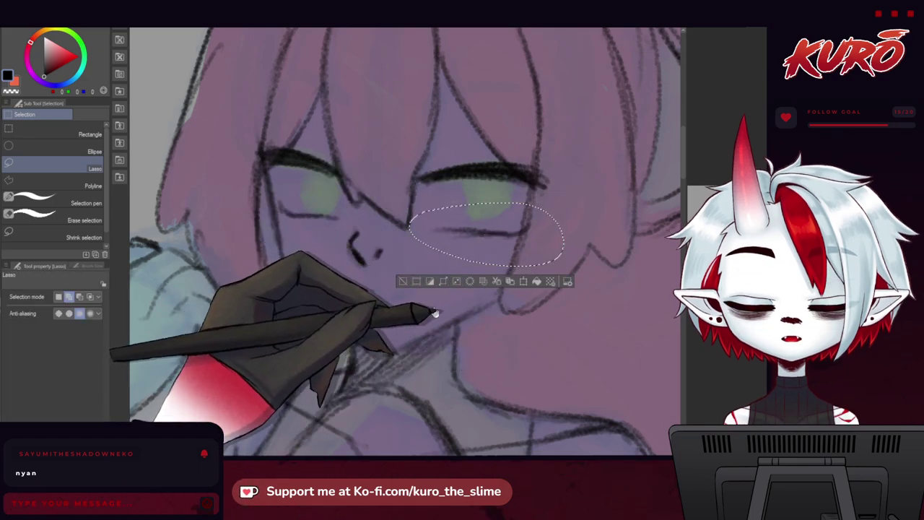
pyautogui.hotkey('ctrl', 'd')
pyautogui.moveTo(535, 175)
pyautogui.mouseDown()
pyautogui.moveTo(540, 186)
pyautogui.moveTo(539, 177)
pyautogui.mouseUp()
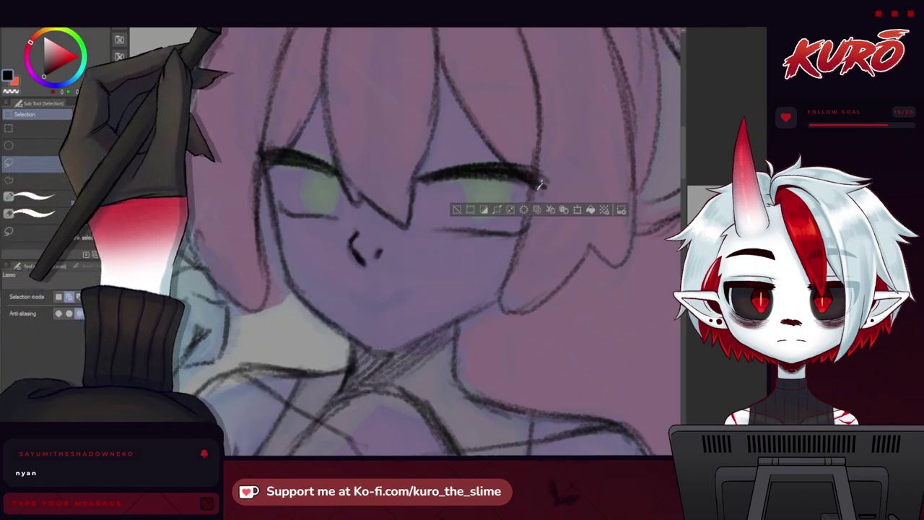
pyautogui.hotkey('ctrl', 'd')
# Step: Reinforce the eyes' outer corners with the brush, then draw two angry, slanted eyebrows and the eyelid creases over the fringe
pyautogui.press('b')
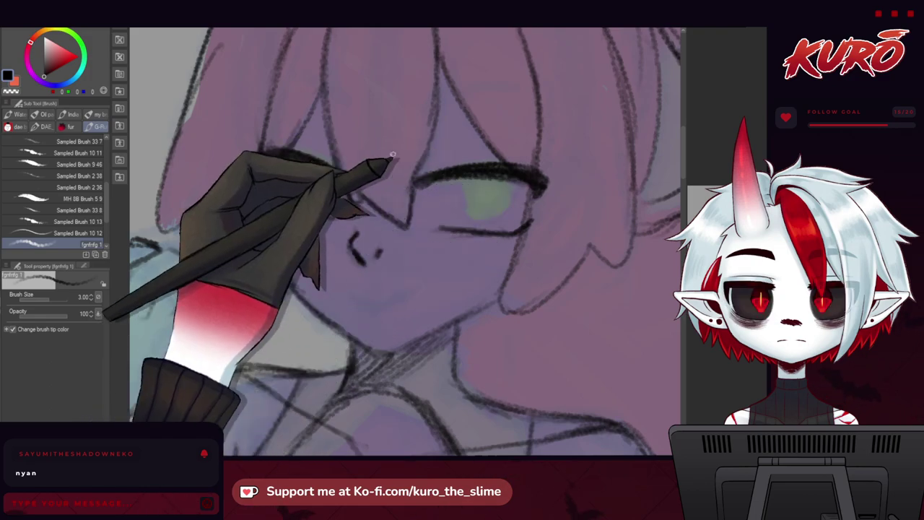
pyautogui.press('-')
pyautogui.press('^')
pyautogui.press('^')
pyautogui.press('^')
pyautogui.press('^')
pyautogui.moveTo(495, 210); pyautogui.dragTo(539, 254)
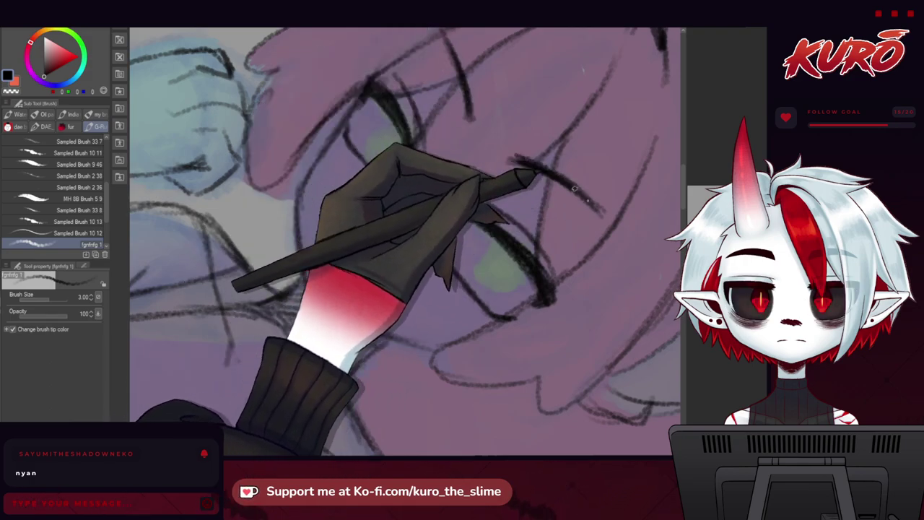
pyautogui.hotkey('ctrl', '@')
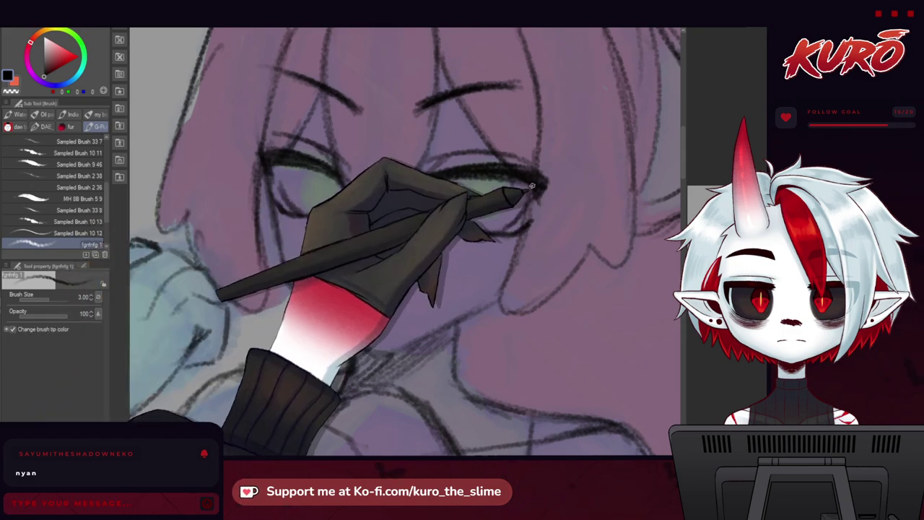
# Step: Extend the outer lash corner of the character's left eye and outline the irises around the green patches
pyautogui.moveTo(546, 192)
pyautogui.mouseDown()
pyautogui.moveTo(533, 172)
pyautogui.moveTo(539, 193)
pyautogui.mouseUp()
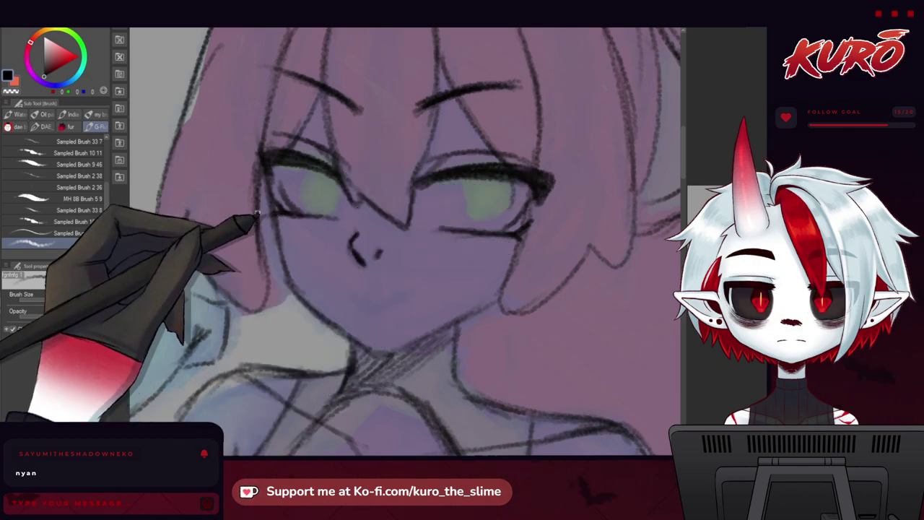
pyautogui.moveTo(224, 133); pyautogui.dragTo(252, 166)
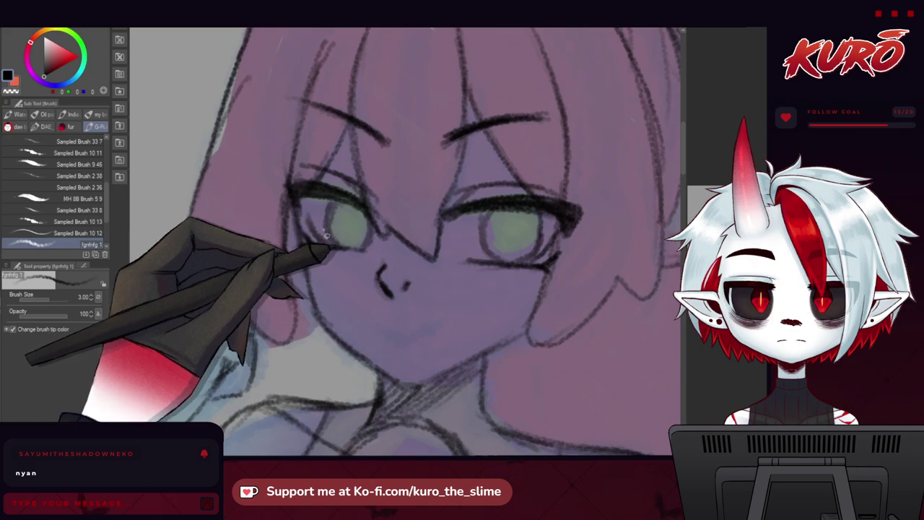
pyautogui.scroll(-1, 309, 191)
pyautogui.scroll(1, 307, 185)
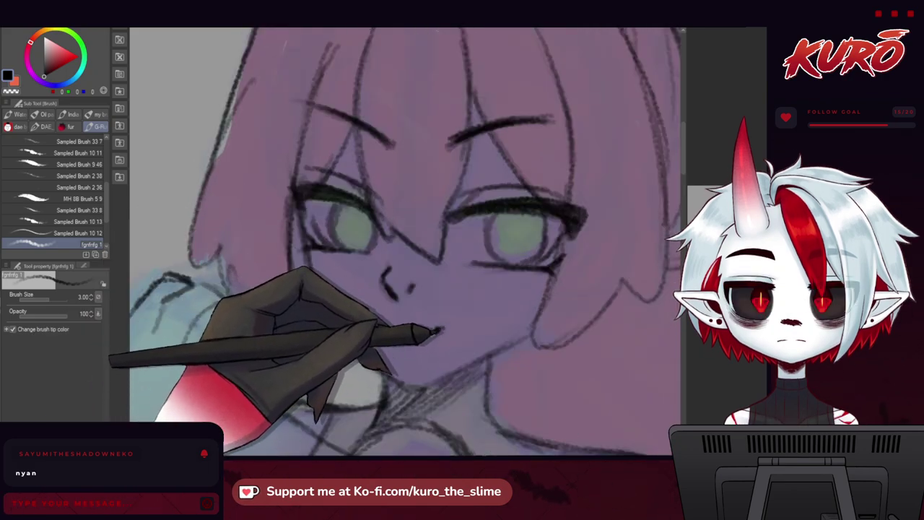
# Step: Examine the new line work on the face and across the whole figure, comparing close-up and full-page views
pyautogui.scroll(-2, 371, 336)
pyautogui.moveTo(260, 355); pyautogui.dragTo(266, 224)
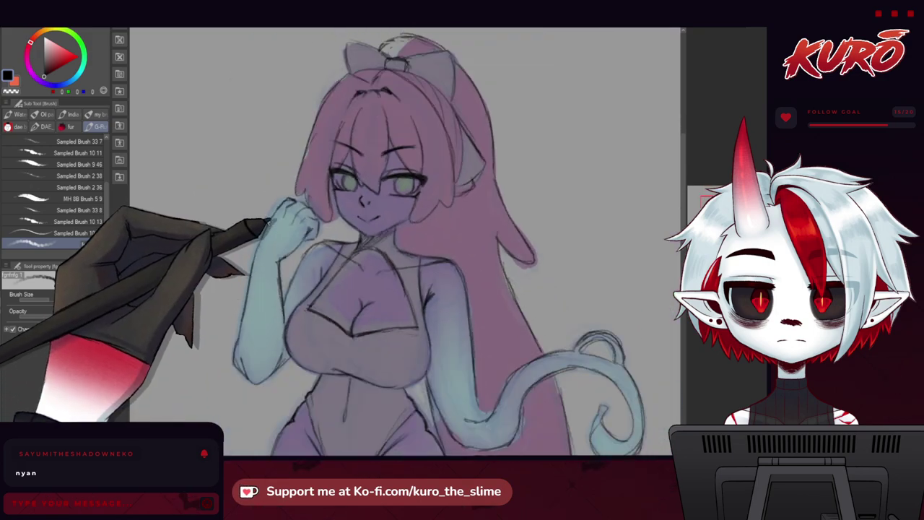
pyautogui.scroll(-1, 289, 224)
pyautogui.moveTo(214, 323); pyautogui.dragTo(252, 272)
pyautogui.scroll(-1, 216, 283)
pyautogui.scroll(1, 228, 292)
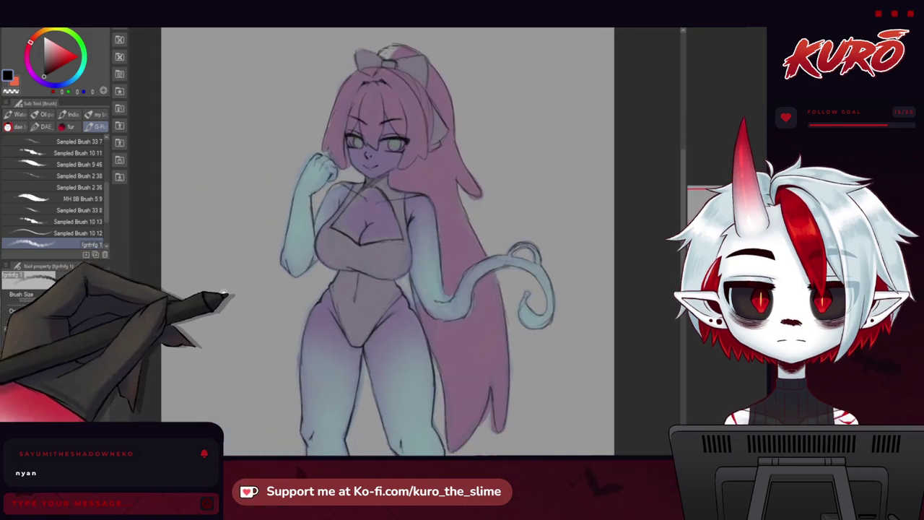
pyautogui.scroll(5, 310, 158)
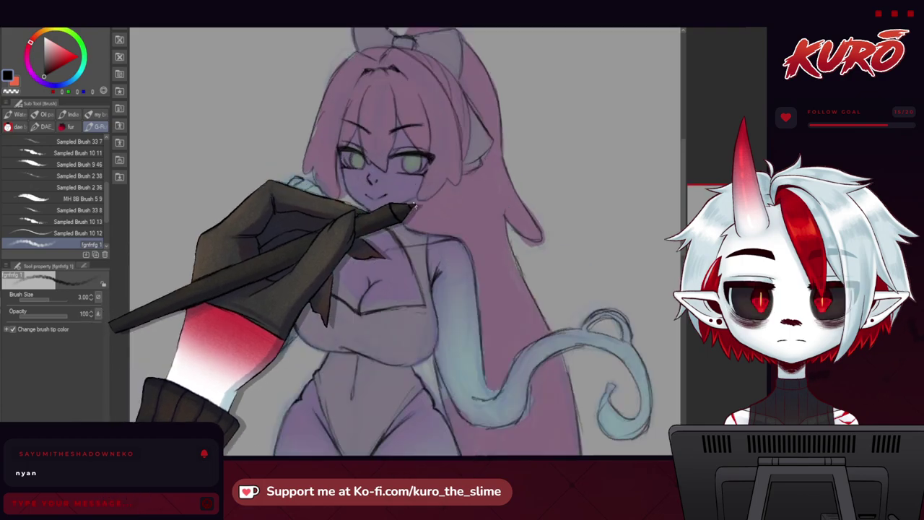
pyautogui.moveTo(234, 150); pyautogui.dragTo(262, 185)
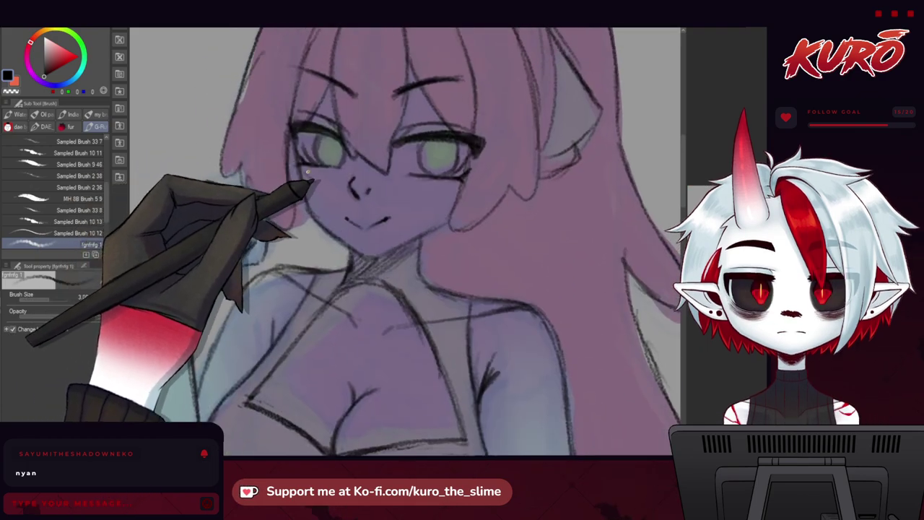
pyautogui.scroll(-5, 450, 191)
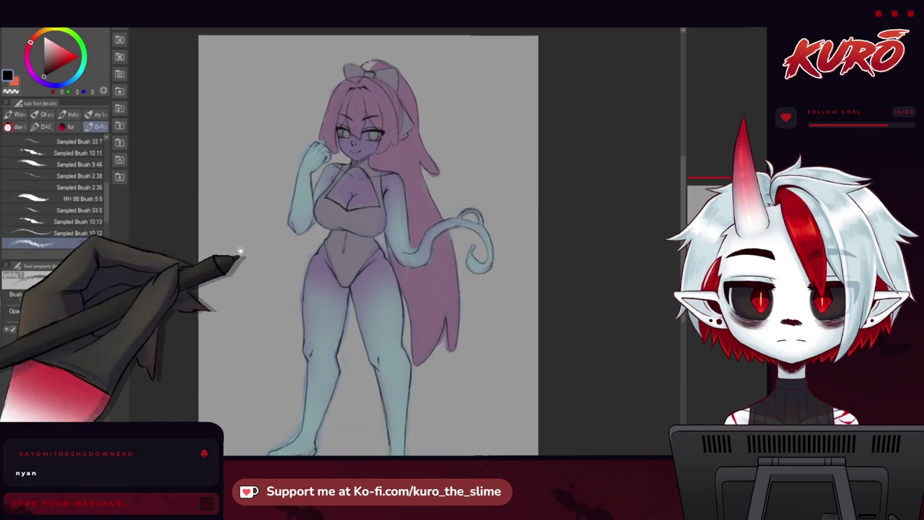
pyautogui.moveTo(226, 293); pyautogui.dragTo(251, 288)
pyautogui.moveTo(253, 184); pyautogui.dragTo(252, 213)
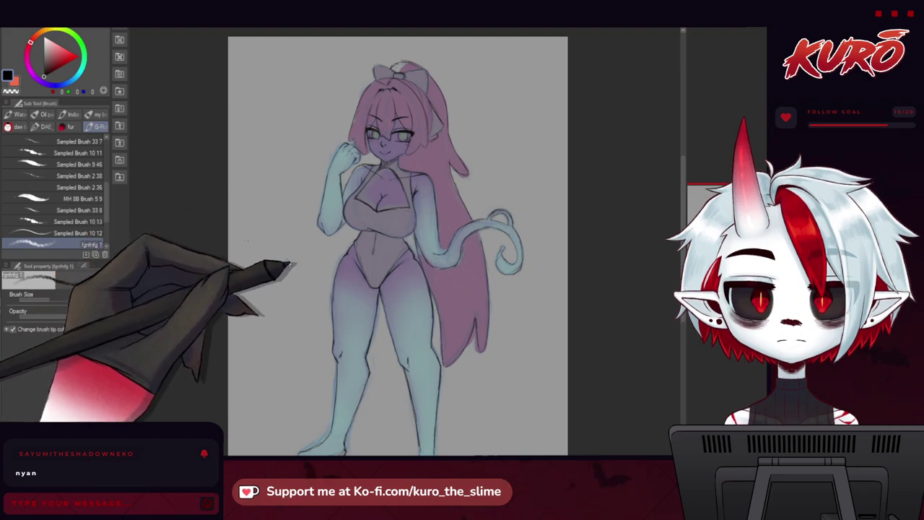
pyautogui.moveTo(281, 262); pyautogui.dragTo(279, 253)
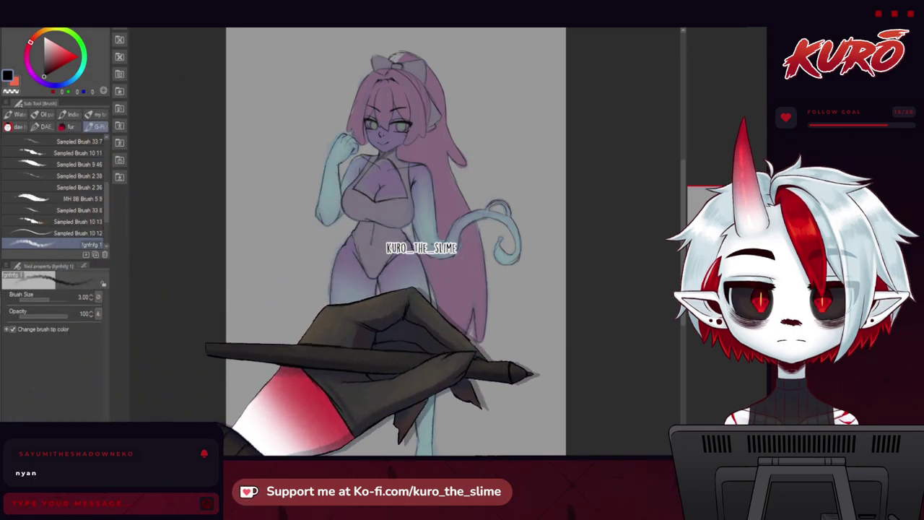
pyautogui.moveTo(738, 265); pyautogui.dragTo(736, 278)
pyautogui.scroll(-2, 404, 249)
pyautogui.scroll(2, 438, 227)
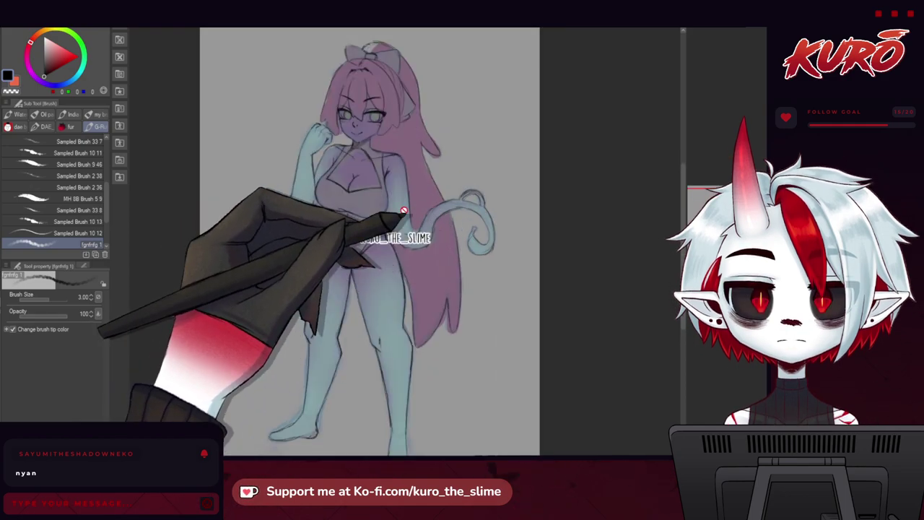
pyautogui.scroll(-2, 404, 210)
pyautogui.scroll(2, 404, 211)
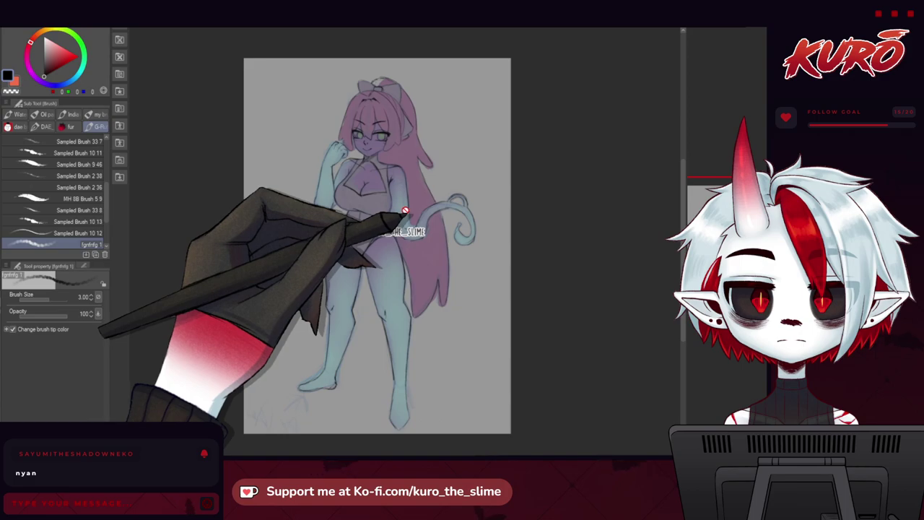
pyautogui.moveTo(415, 218)
pyautogui.mouseDown()
pyautogui.moveTo(414, 197)
pyautogui.moveTo(417, 206)
pyautogui.mouseUp()
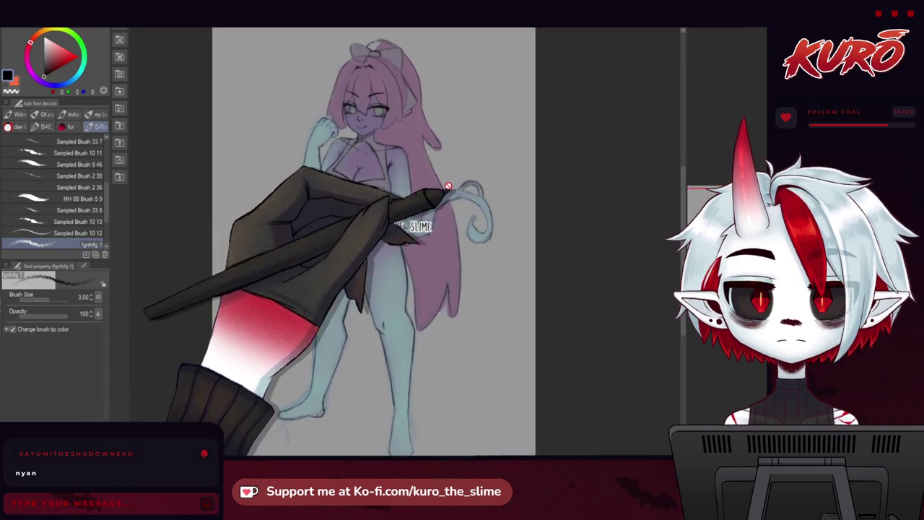